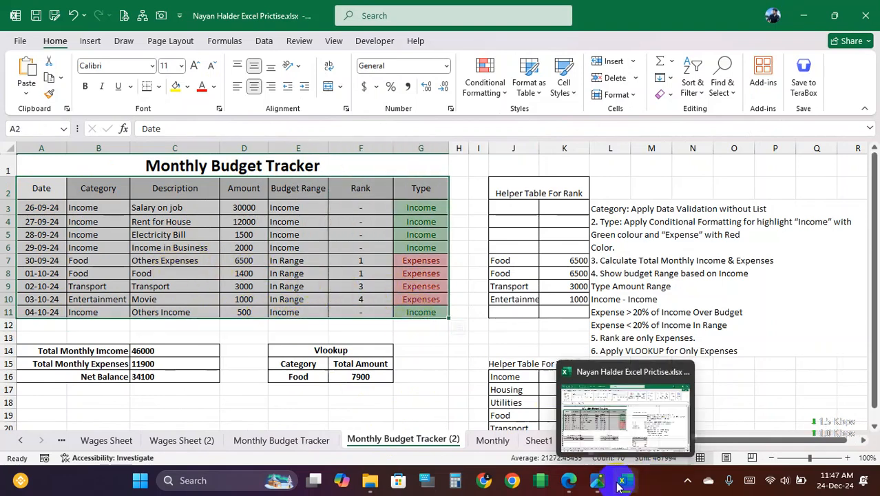
# Step: On the Monthly sheet, apply all borders to the range A2:I11
pyautogui.click(494, 440)
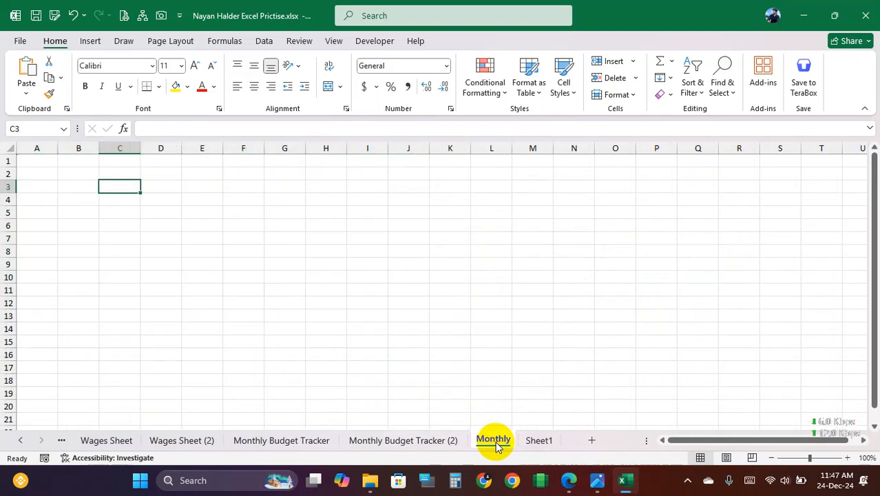
pyautogui.moveTo(31, 175); pyautogui.dragTo(385, 290)
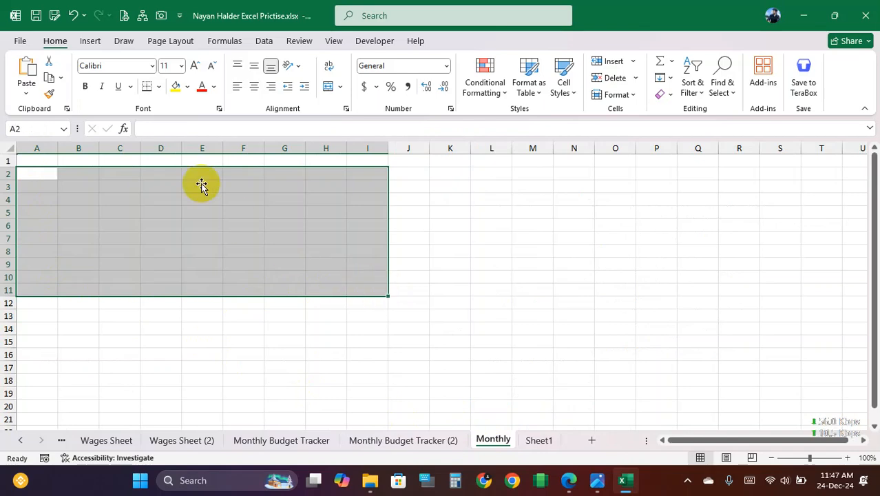
pyautogui.click(159, 86)
pyautogui.click(193, 220)
pyautogui.click(190, 223)
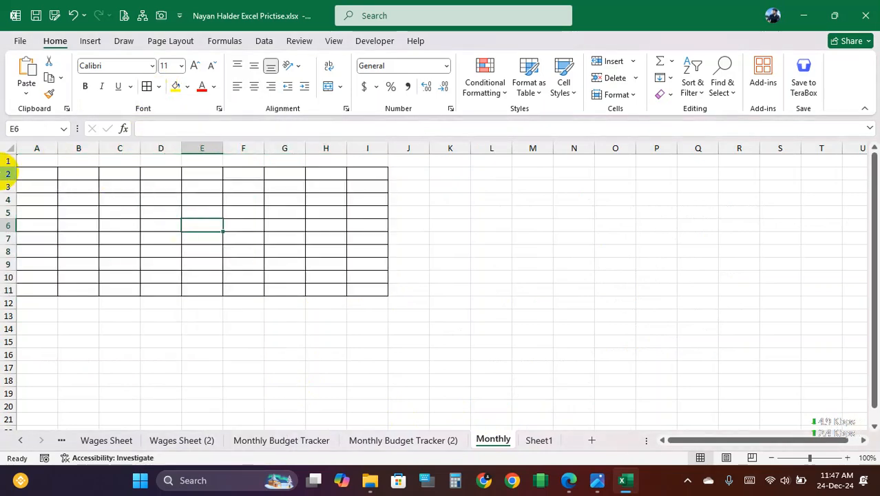
# Step: Make row 1 taller, merge and centre A1:I1, and enter the title "Monthly Budget Tracker" in it
pyautogui.moveTo(9, 167); pyautogui.dragTo(366, 179)
pyautogui.rightClick(366, 180)
pyautogui.click(529, 45)
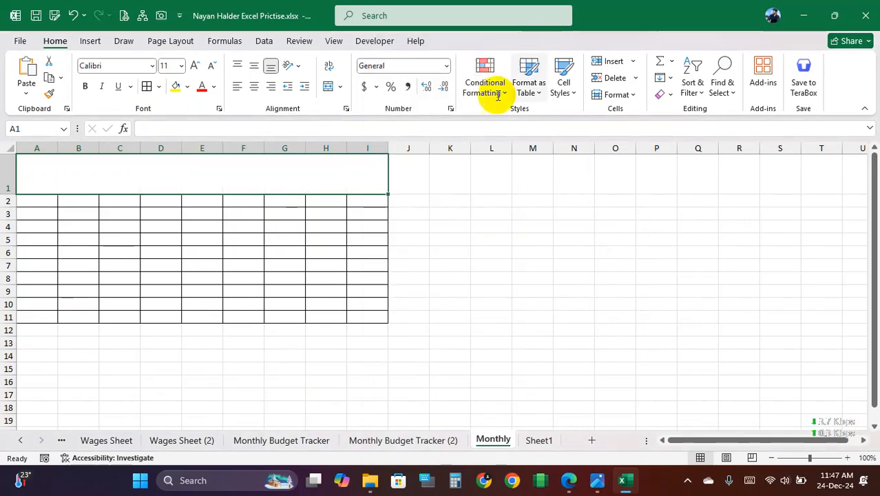
pyautogui.click(283, 257)
pyautogui.click(233, 176)
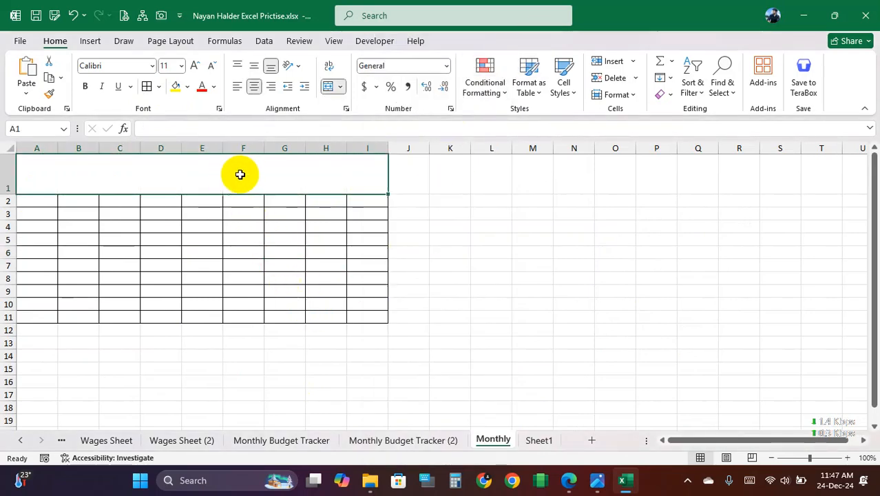
pyautogui.write('Monthly Budget Tracker')
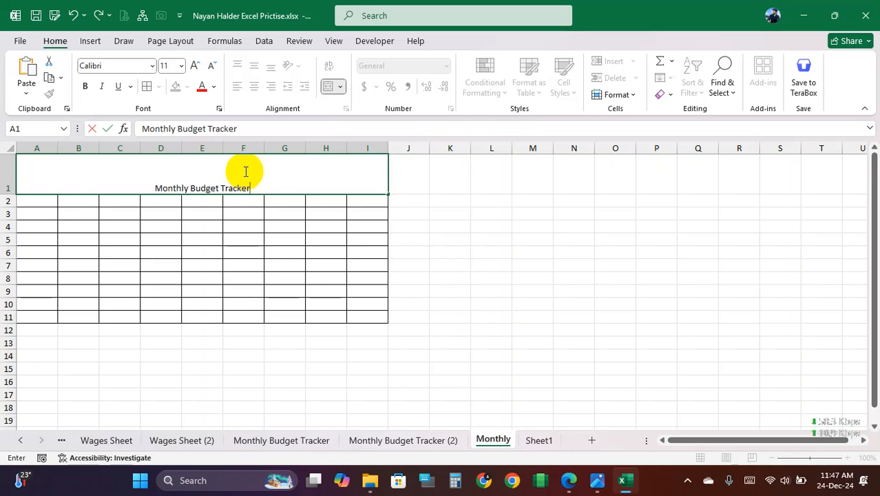
pyautogui.click(235, 217)
# Step: Copy the header cells A2:G2, Date through Type, from the Monthly Budget Tracker (2) sheet
pyautogui.click(407, 440)
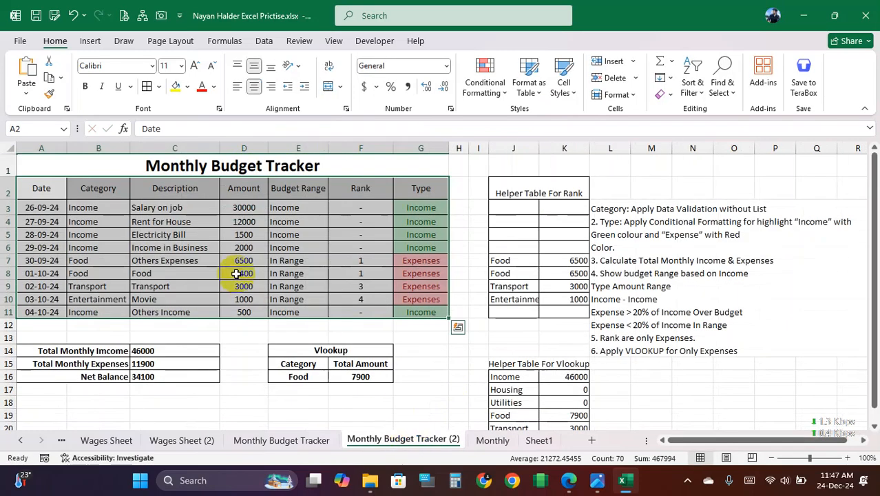
pyautogui.click(268, 173)
pyautogui.click(65, 190)
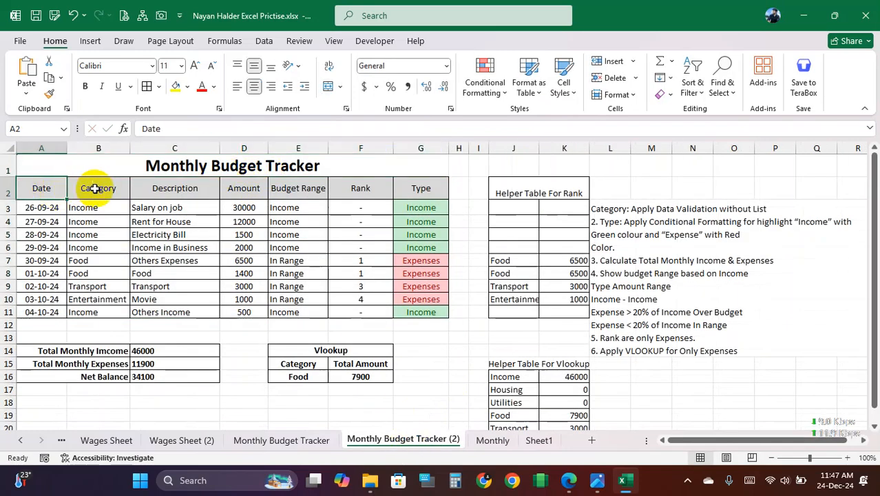
pyautogui.click(98, 187)
pyautogui.click(190, 188)
pyautogui.click(242, 189)
pyautogui.click(301, 188)
pyautogui.click(365, 187)
pyautogui.moveTo(413, 189); pyautogui.dragTo(54, 186)
pyautogui.hotkey('ctrl', 'c')
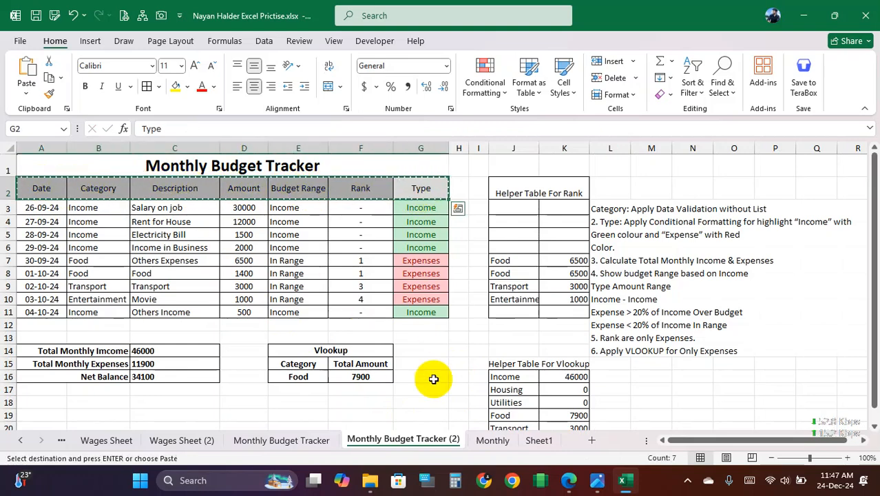
# Step: Paste the copied headers as values only into the Monthly sheet, starting at cell A2
pyautogui.click(492, 440)
pyautogui.click(41, 200)
pyautogui.rightClick(44, 201)
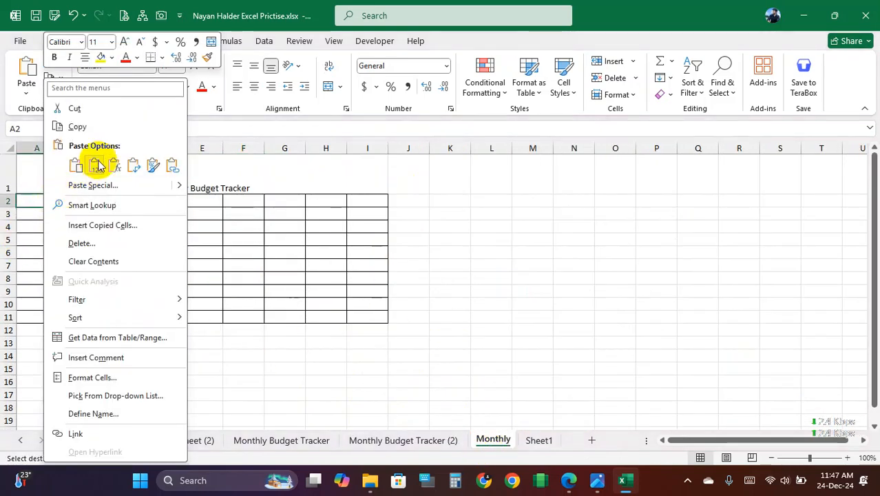
pyautogui.click(96, 165)
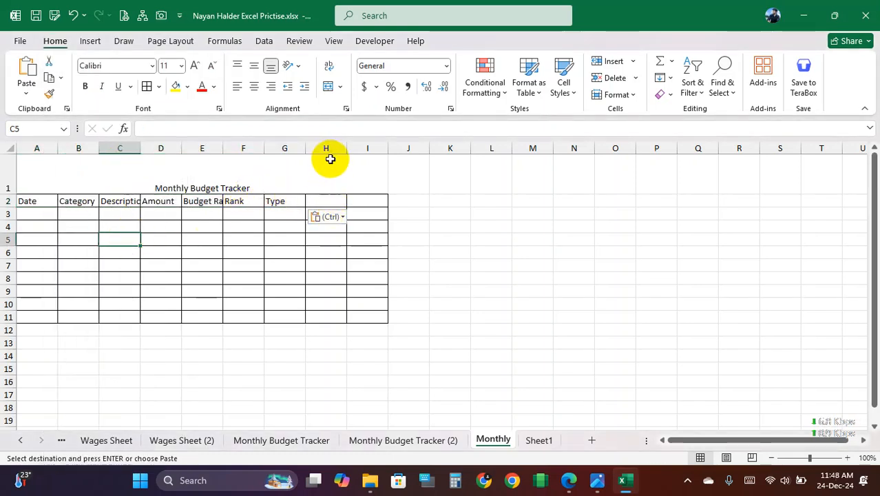
# Step: Delete the surplus columns H and I from the Monthly sheet
pyautogui.click(330, 150)
pyautogui.moveTo(330, 150); pyautogui.dragTo(360, 148)
pyautogui.rightClick(362, 150)
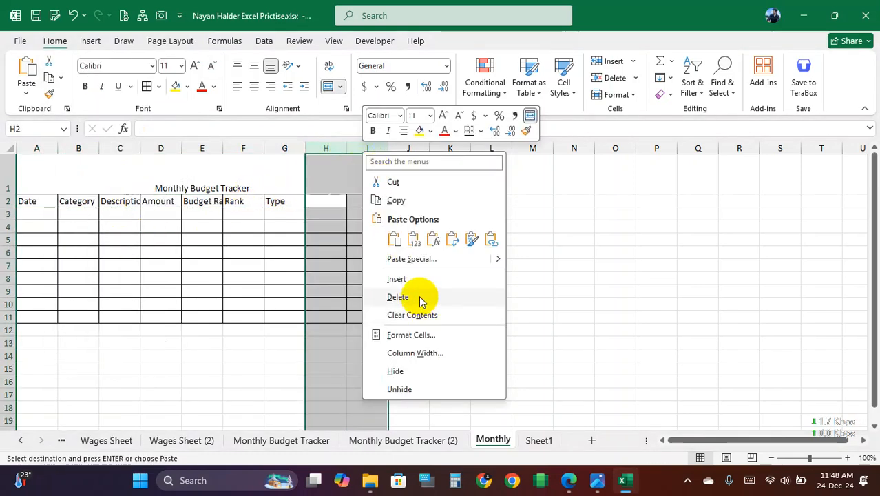
pyautogui.click(420, 297)
pyautogui.click(211, 275)
# Step: Increase the height of header row 2 and widen columns A to G, with extra width for Category and Description
pyautogui.moveTo(58, 204); pyautogui.dragTo(282, 201)
pyautogui.click(243, 232)
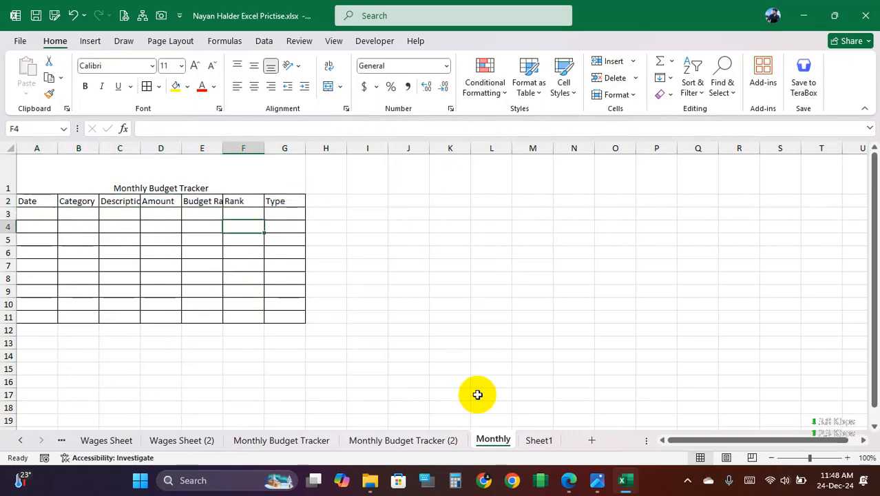
pyautogui.click(436, 438)
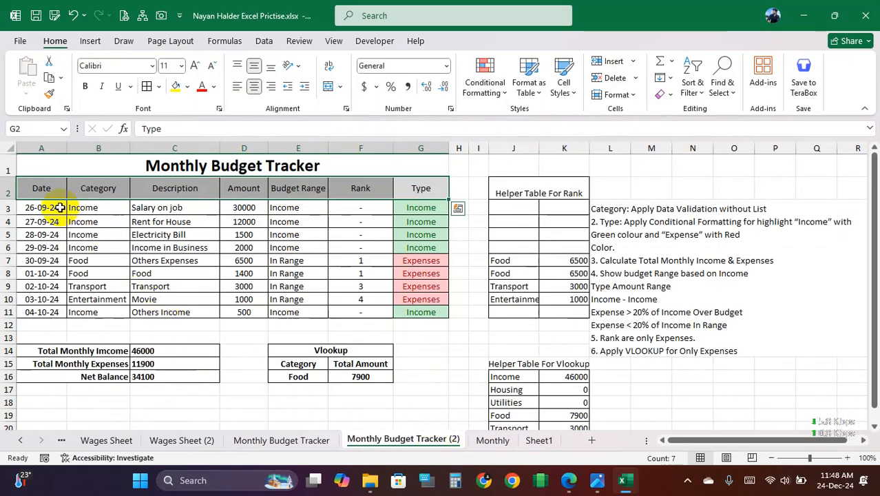
pyautogui.click(491, 440)
pyautogui.moveTo(9, 207); pyautogui.dragTo(9, 215)
pyautogui.moveTo(39, 148); pyautogui.dragTo(321, 147)
pyautogui.click(273, 234)
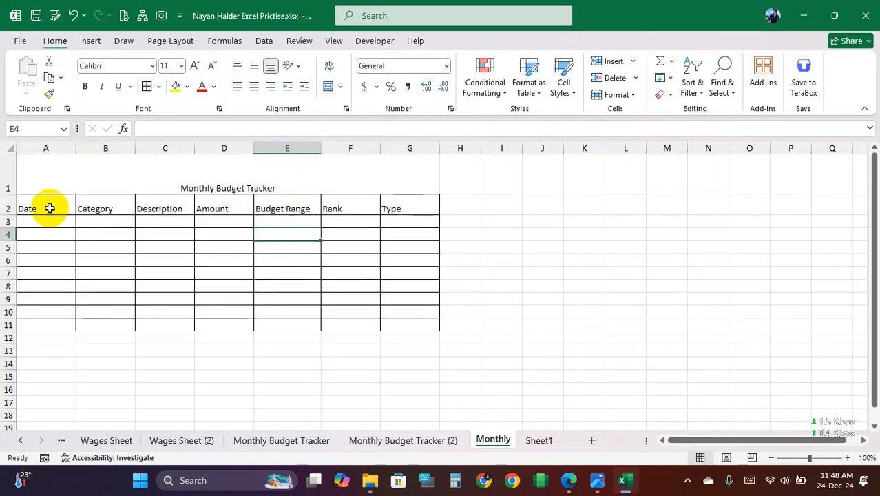
pyautogui.moveTo(135, 147); pyautogui.dragTo(158, 147)
pyautogui.moveTo(218, 148); pyautogui.dragTo(229, 147)
# Step: Centre the header cells A2:G2 both horizontally and vertically
pyautogui.moveTo(38, 208); pyautogui.dragTo(427, 202)
pyautogui.click(254, 86)
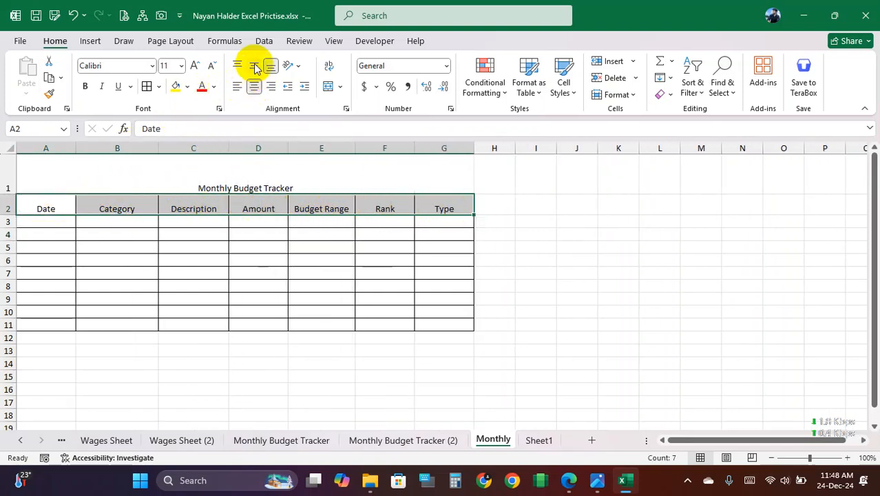
pyautogui.click(254, 68)
# Step: Vertically centre the Monthly Budget Tracker title and enlarge its font by a few sizes
pyautogui.click(236, 187)
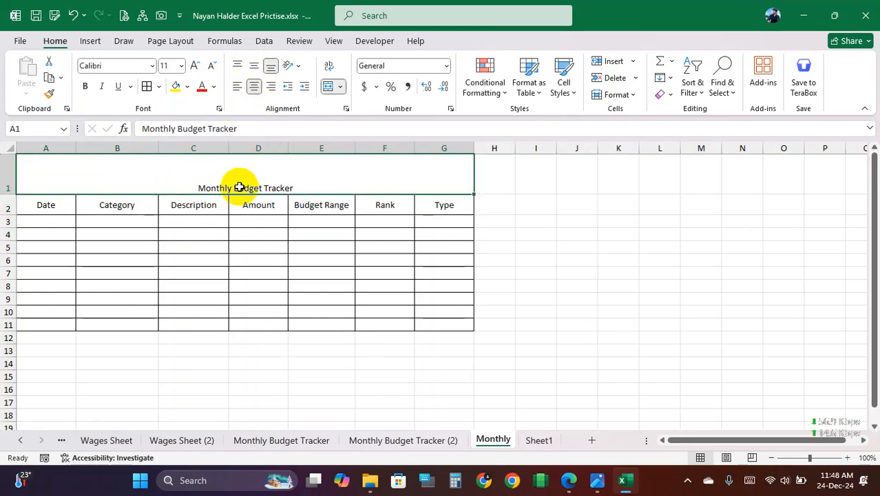
pyautogui.click(254, 66)
pyautogui.click(195, 66)
pyautogui.click(195, 66)
pyautogui.click(195, 67)
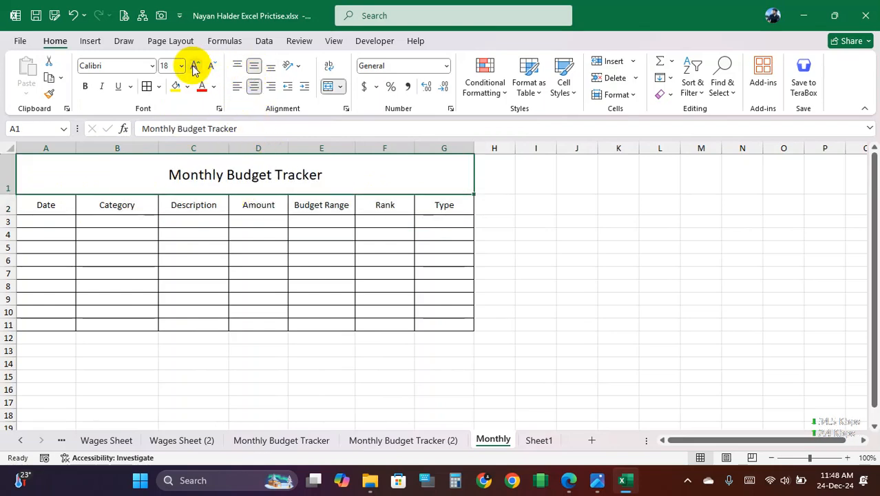
pyautogui.click(196, 66)
pyautogui.click(182, 234)
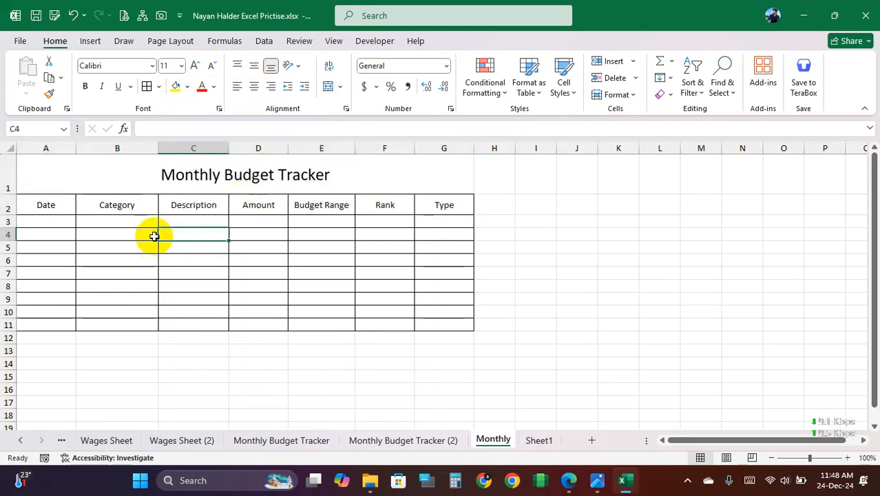
# Step: Increase the heights of rows 2 to 11, with row 2 at 28.5, and slightly widen the Budget Range column
pyautogui.scroll(2, 60, 245)
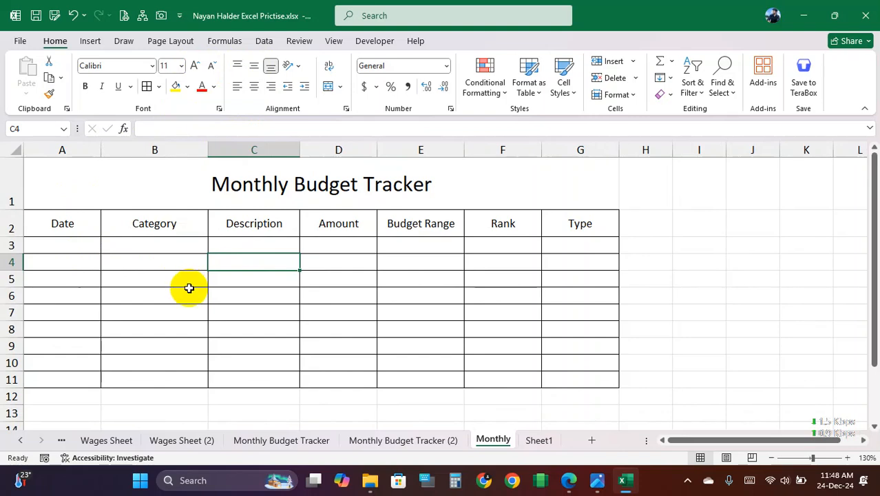
pyautogui.scroll(-1, 188, 287)
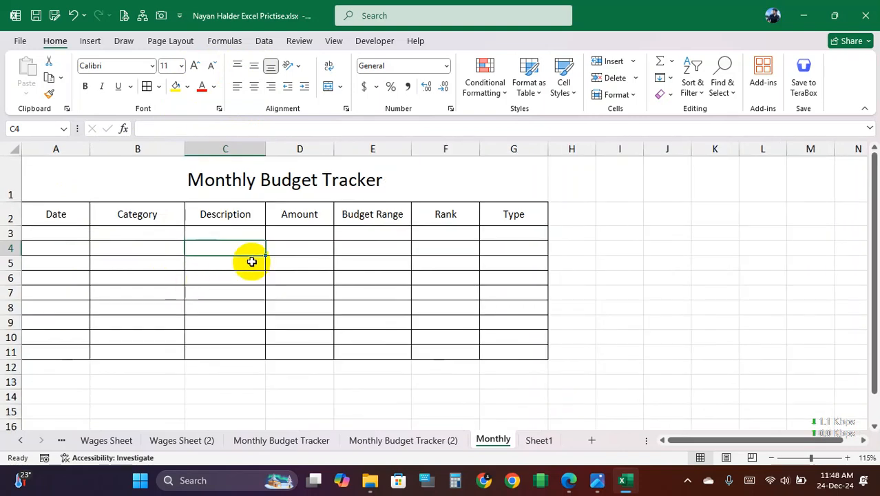
pyautogui.moveTo(8, 234); pyautogui.dragTo(10, 353)
pyautogui.moveTo(17, 285); pyautogui.dragTo(15, 291)
pyautogui.moveTo(15, 224); pyautogui.dragTo(14, 229)
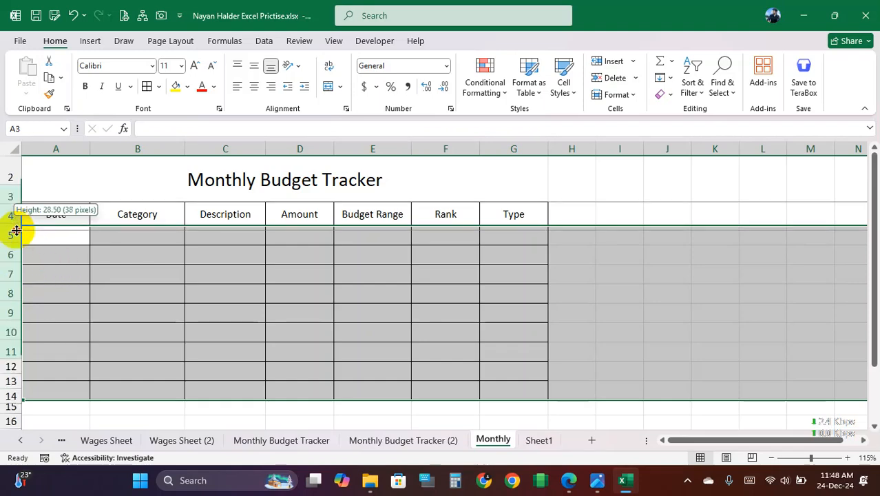
pyautogui.click(59, 237)
pyautogui.scroll(-1, 69, 258)
pyautogui.scroll(1, 78, 255)
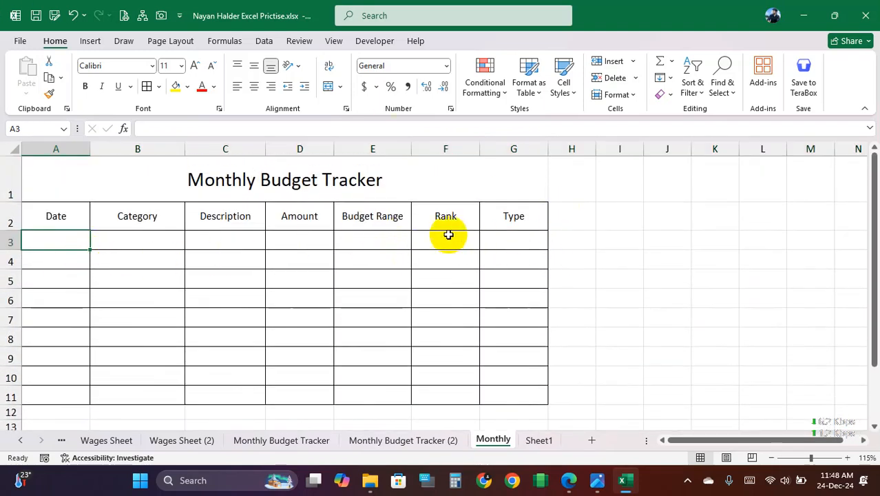
pyautogui.moveTo(411, 155); pyautogui.dragTo(420, 150)
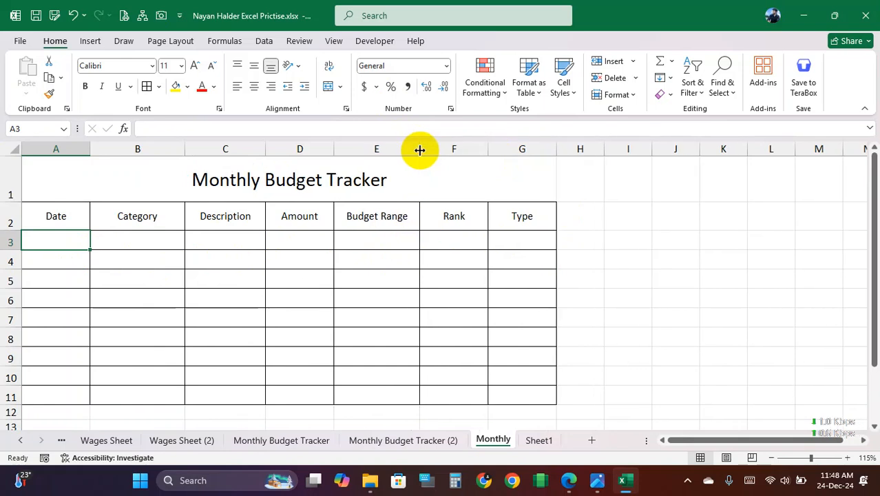
# Step: Review the table's column headers one by one, from Date to Type
pyautogui.click(291, 213)
pyautogui.click(64, 216)
pyautogui.click(163, 217)
pyautogui.click(241, 212)
pyautogui.click(305, 218)
pyautogui.click(394, 216)
pyautogui.click(459, 218)
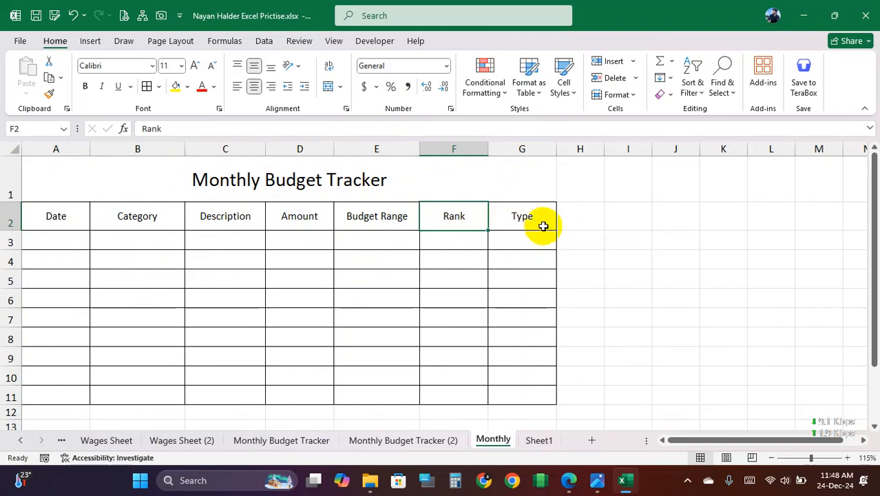
pyautogui.click(541, 224)
pyautogui.click(75, 240)
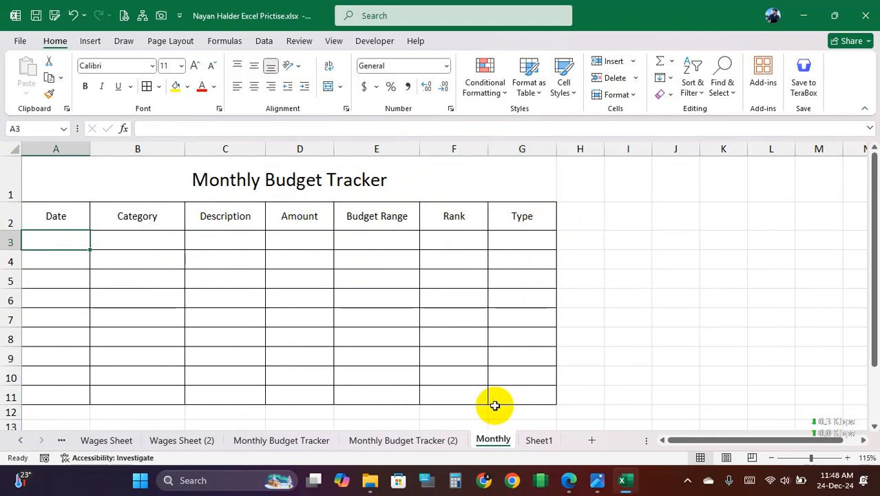
# Step: Switch to the Photos app and examine the sample budget tracker table in G Excel practical.jpeg
pyautogui.click(596, 480)
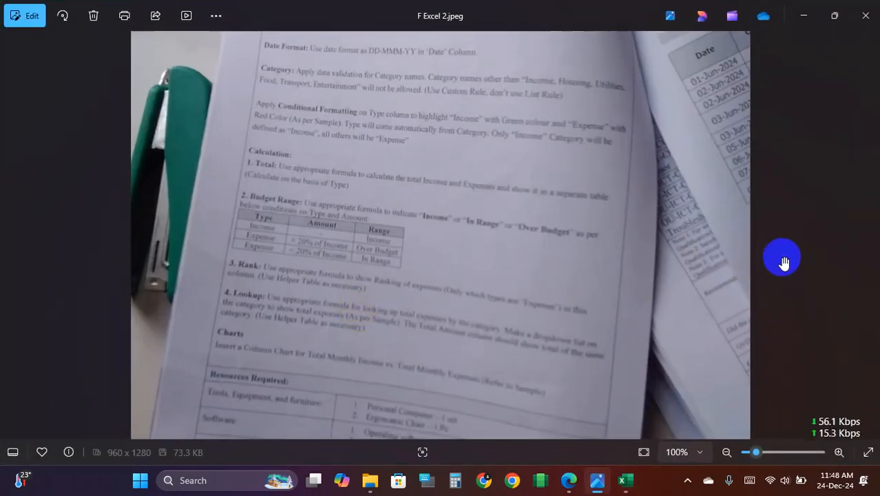
pyautogui.click(869, 237)
pyautogui.scroll(6, 406, 227)
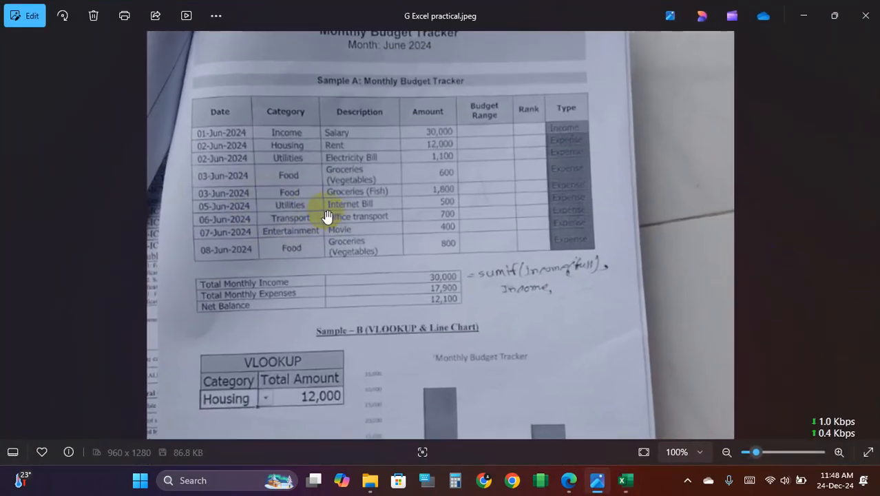
pyautogui.scroll(-2, 131, 186)
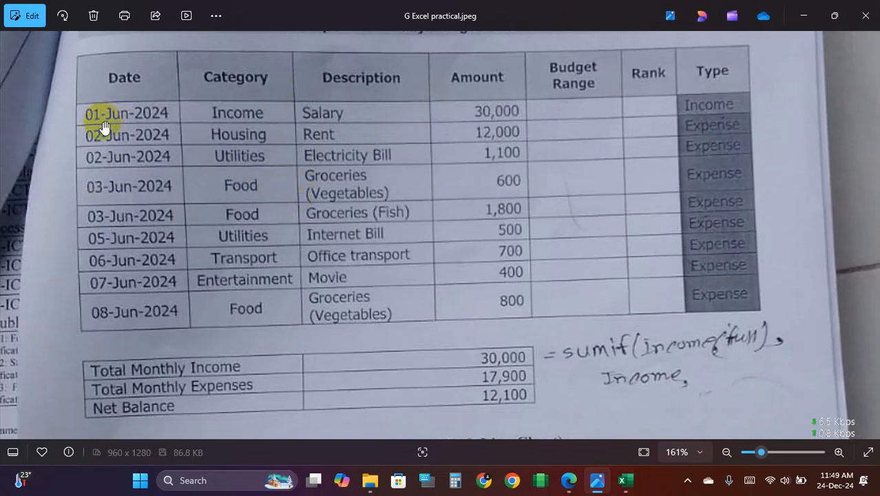
# Step: Switch back to Excel and enter the date 01-01-2024 in cell A3
pyautogui.click(623, 478)
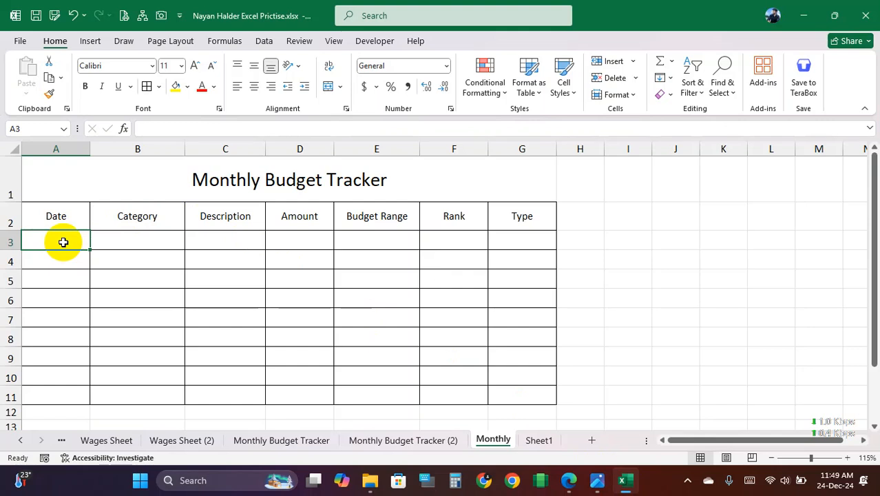
pyautogui.write('01-01-2')
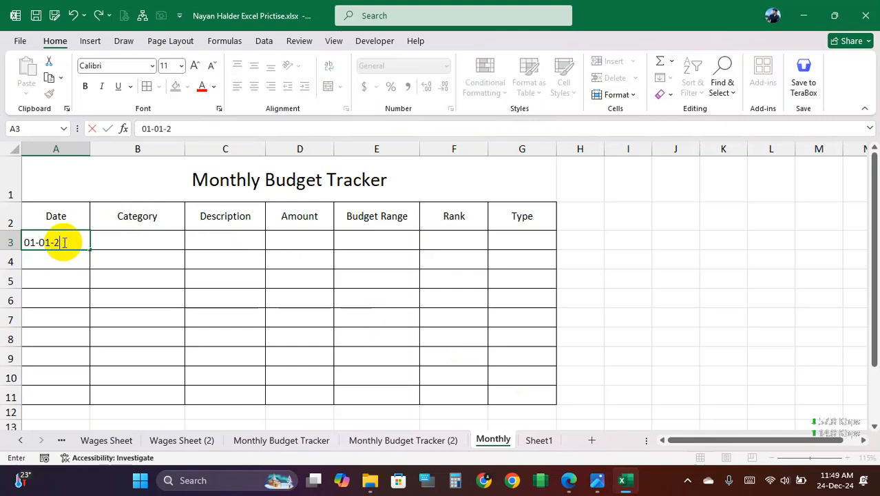
pyautogui.press('Return')
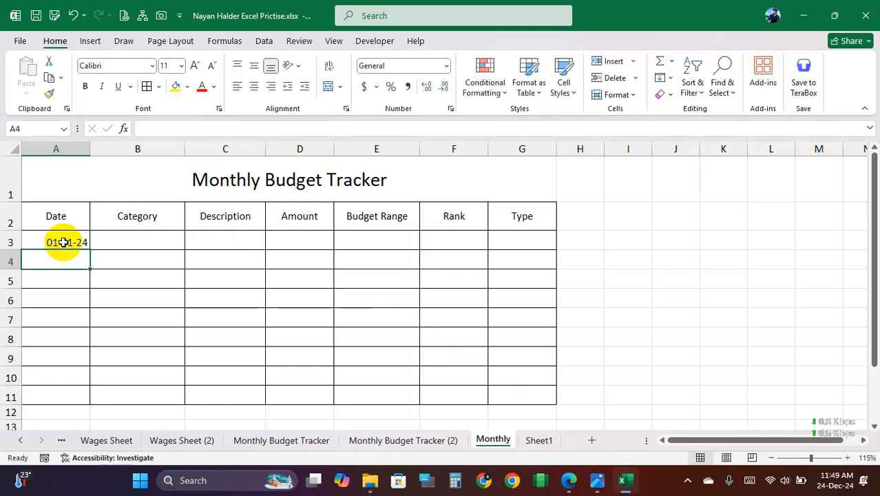
# Step: Apply the custom date format dd-mmm-yy to cells A3 to A11 in the Date column
pyautogui.click(63, 242)
pyautogui.moveTo(63, 244); pyautogui.dragTo(72, 392)
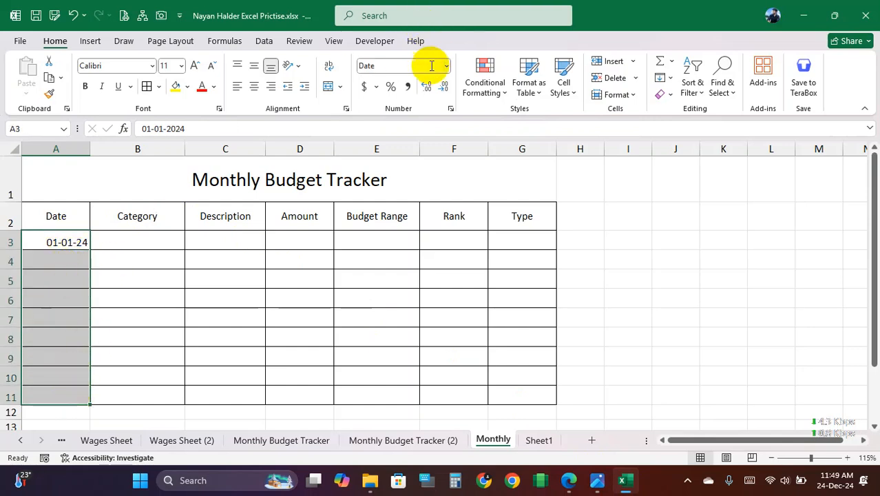
pyautogui.click(451, 109)
pyautogui.click(268, 236)
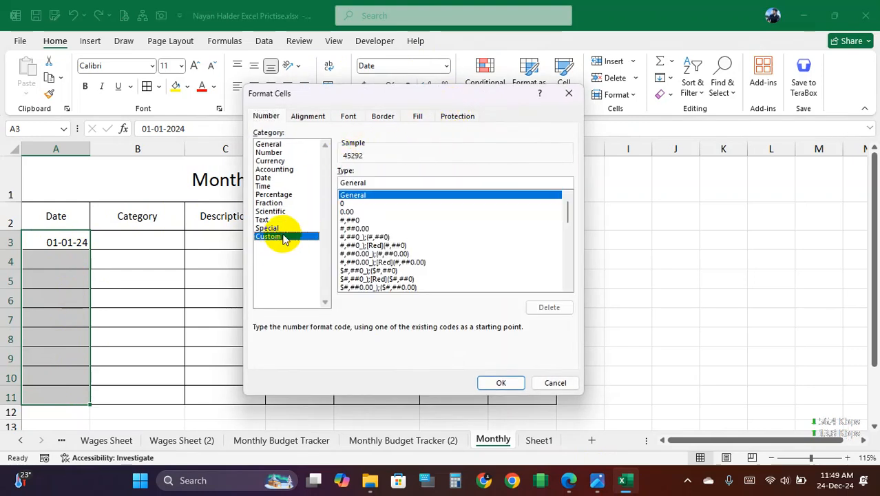
pyautogui.doubleClick(368, 184)
pyautogui.write('d')
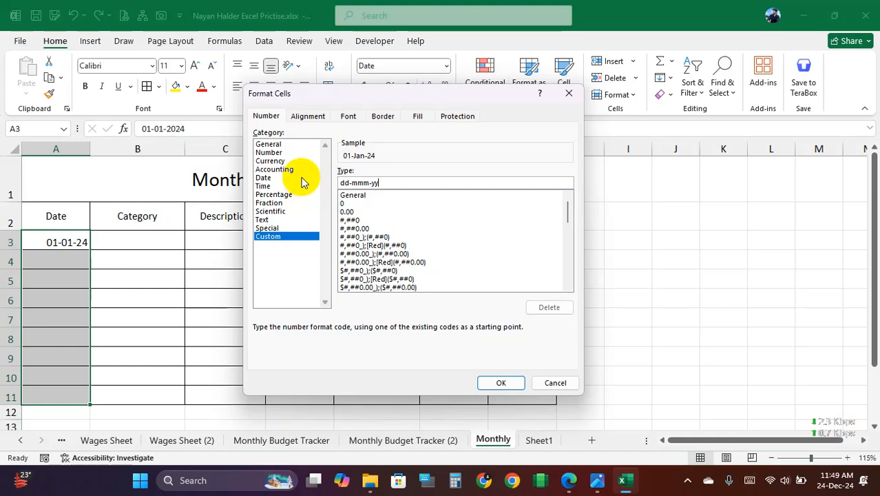
pyautogui.write('d-mmm-yy')
pyautogui.click(506, 383)
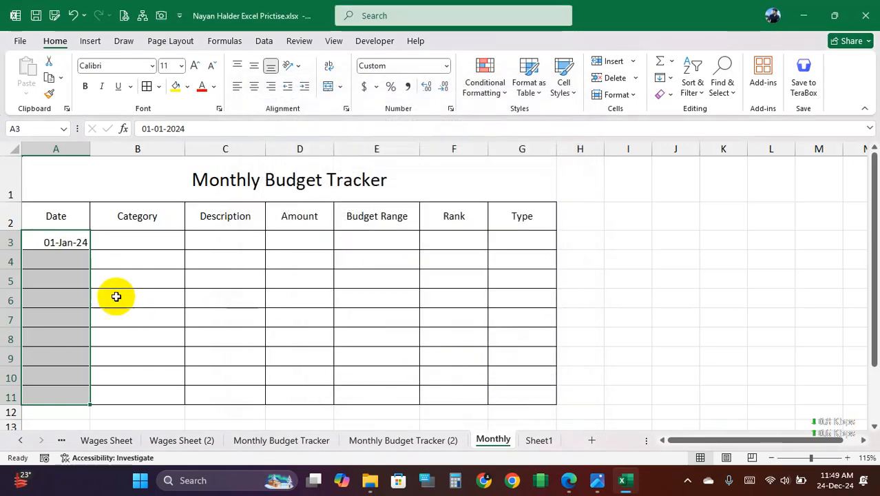
# Step: Consult the sample dates in Photos and the Edge PDF, and fill A4 to A6 in Excel with 02-Jan-24, 02-Jan-24 and 03-Jan-24
pyautogui.click(72, 242)
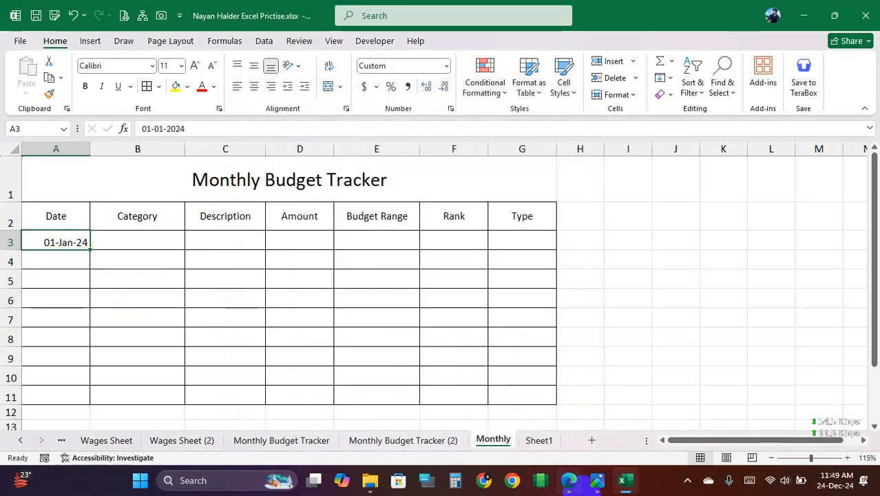
pyautogui.click(597, 482)
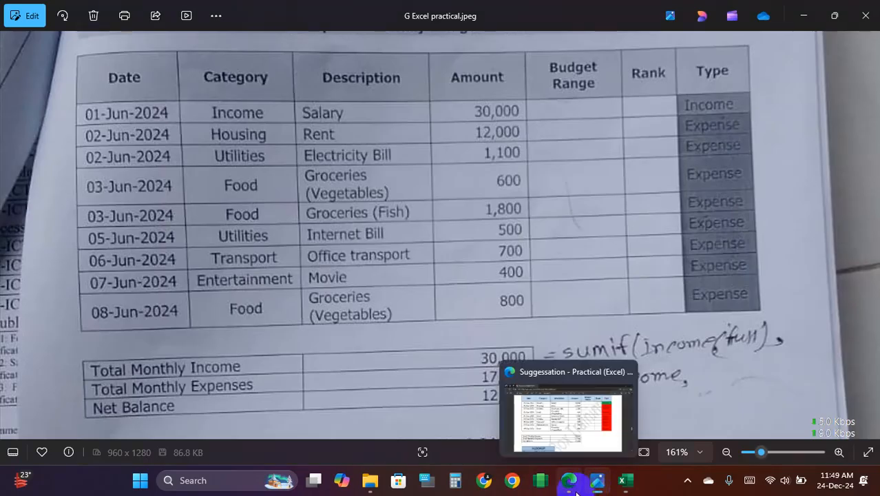
pyautogui.click(569, 482)
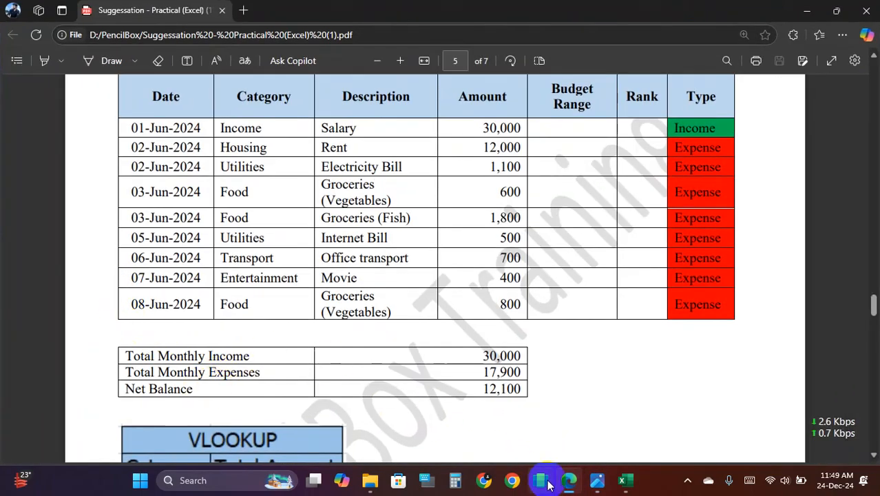
pyautogui.click(627, 482)
pyautogui.moveTo(91, 248); pyautogui.dragTo(88, 304)
pyautogui.click(67, 277)
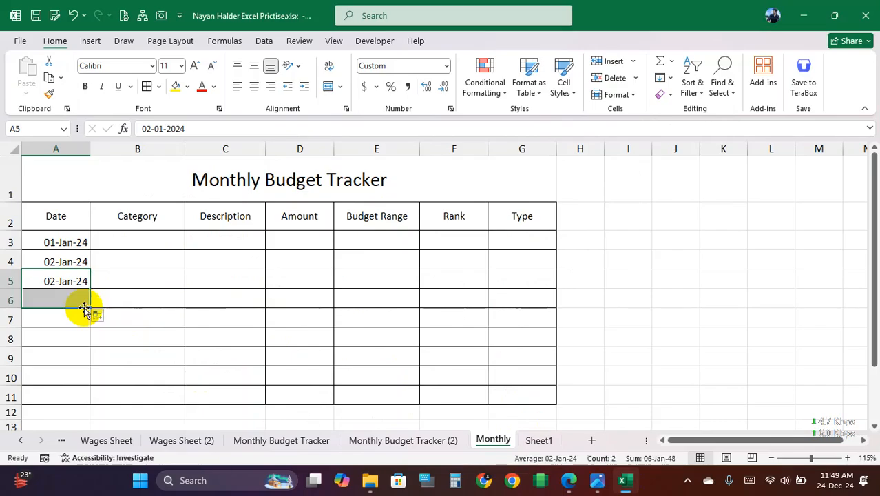
# Step: Recheck the sample dates in Photos, and back in Excel repeat 03-Jan-24 in A7 and fill the series down to 07-Jan-24 in A11
pyautogui.click(624, 489)
pyautogui.click(623, 489)
pyautogui.click(598, 487)
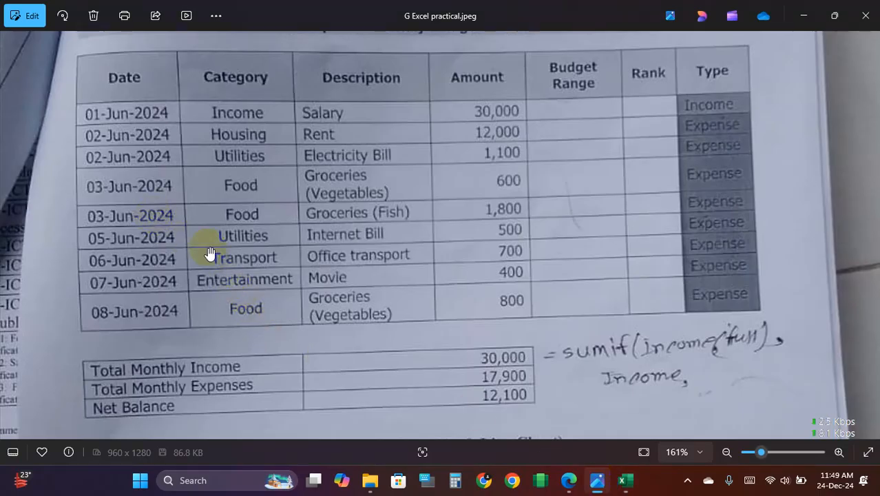
pyautogui.click(627, 476)
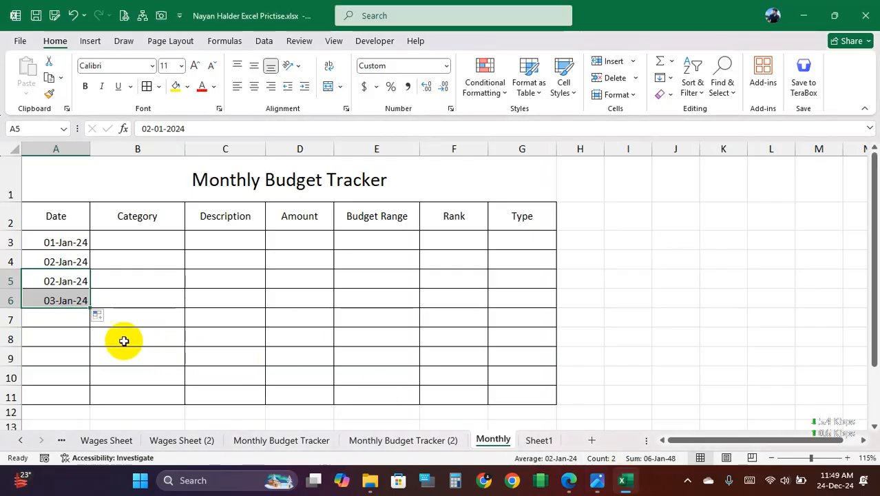
pyautogui.click(69, 314)
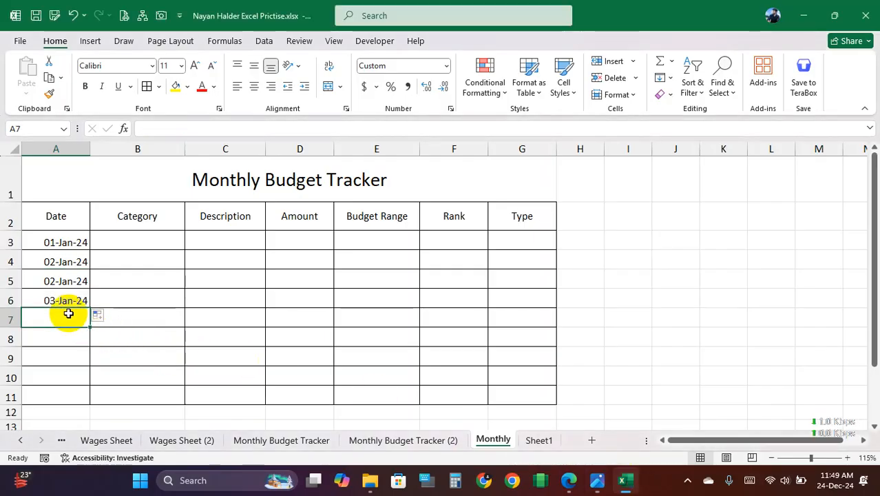
pyautogui.hotkey('ctrl', 'd')
pyautogui.moveTo(91, 326); pyautogui.dragTo(80, 398)
pyautogui.click(142, 325)
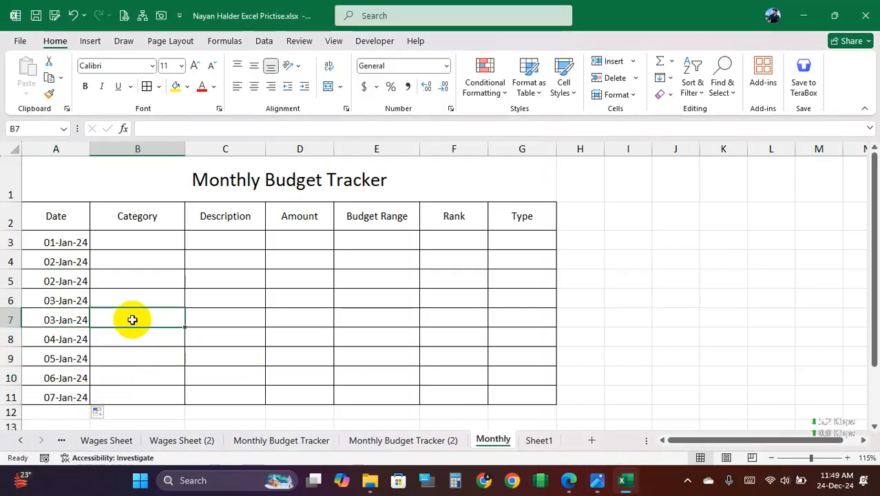
# Step: Review the entered dates, examine the sample's Category entries in the Edge PDF and in Photos, and return to Excel
pyautogui.moveTo(64, 245); pyautogui.dragTo(65, 281)
pyautogui.click(64, 258)
pyautogui.click(141, 236)
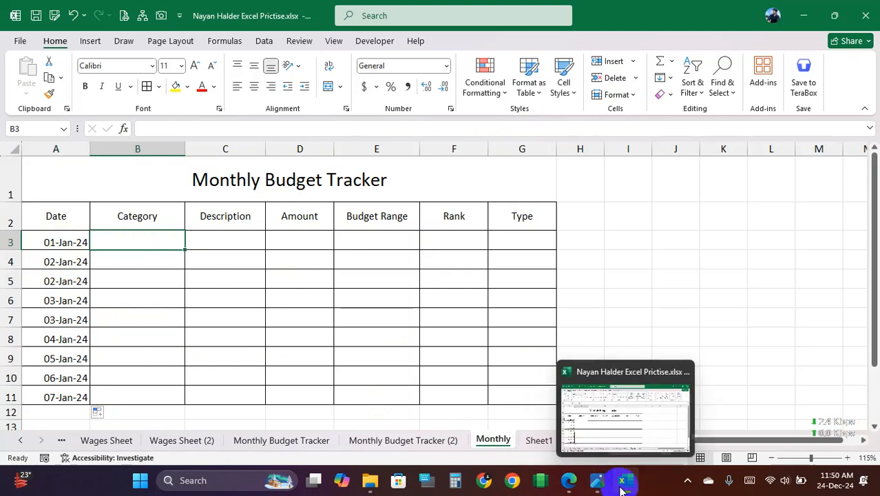
pyautogui.click(569, 482)
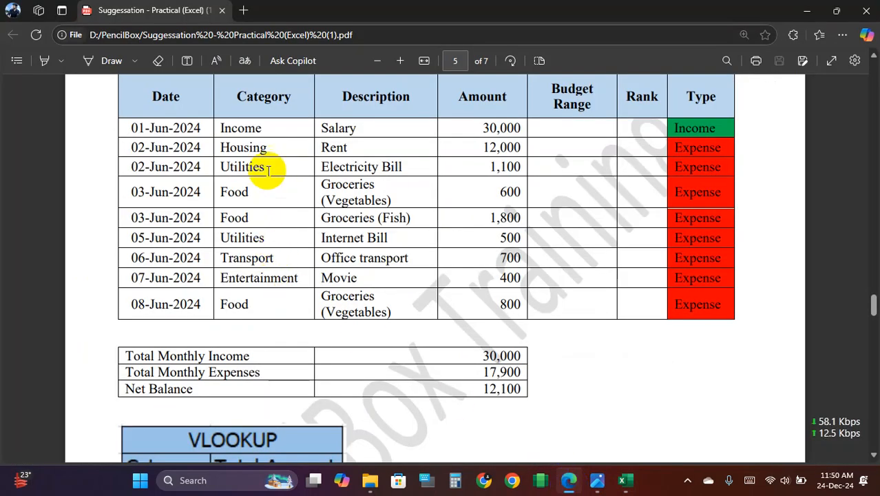
pyautogui.click(596, 480)
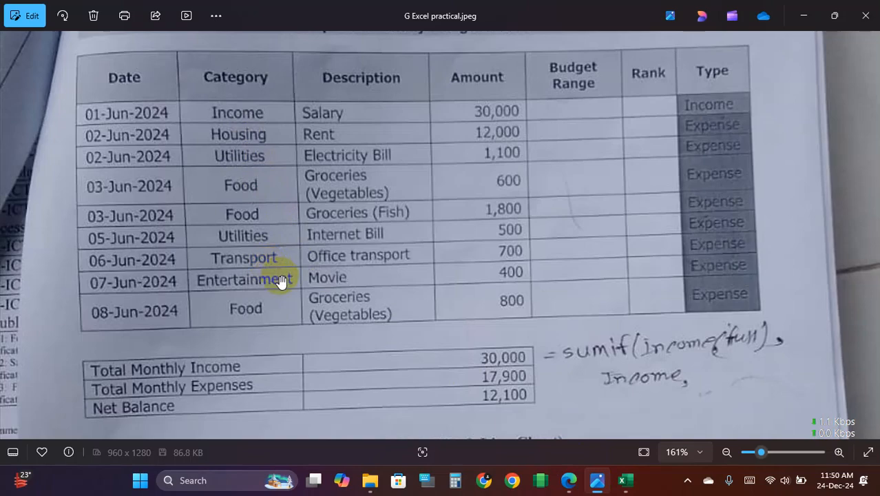
pyautogui.click(624, 482)
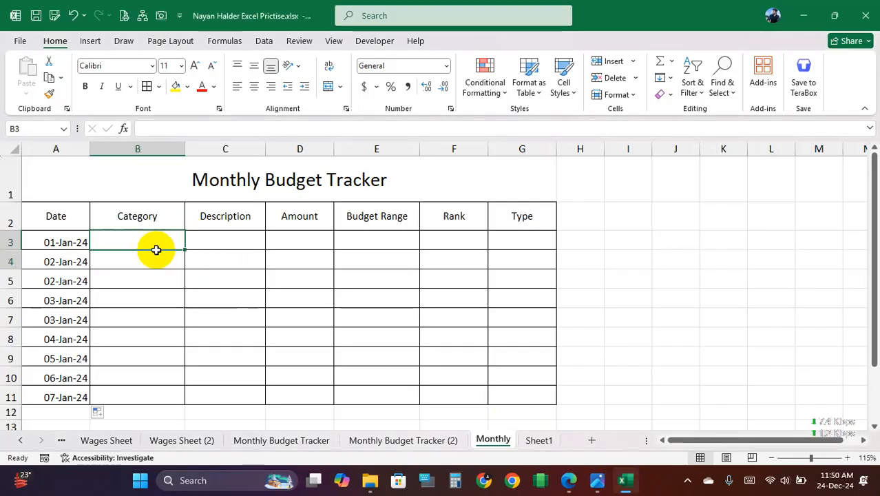
# Step: Inspect the data validation settings of Category cells B3 to B11 on the Monthly Budget Tracker (2) sheet
pyautogui.moveTo(151, 244); pyautogui.dragTo(153, 392)
pyautogui.click(382, 440)
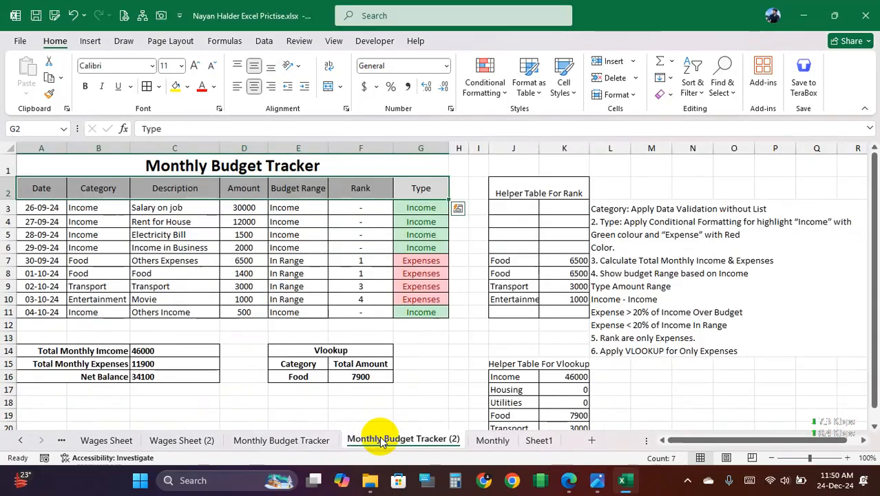
pyautogui.moveTo(88, 208); pyautogui.dragTo(98, 312)
pyautogui.click(264, 40)
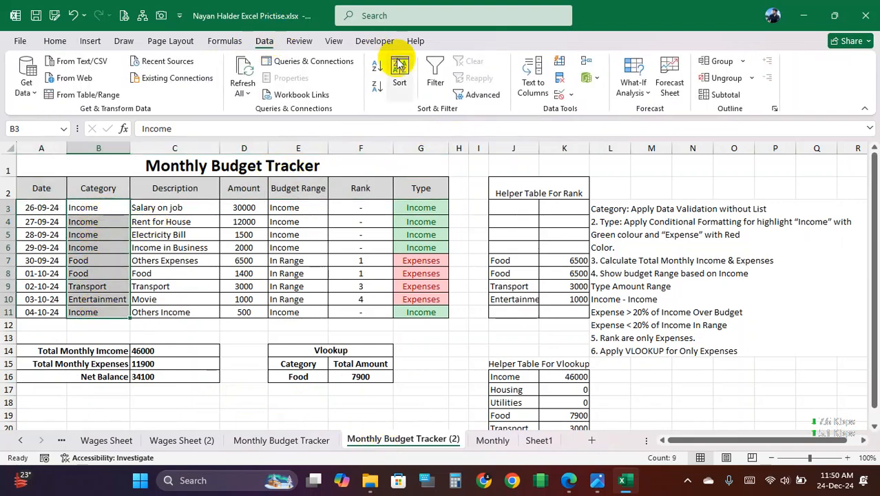
pyautogui.click(571, 94)
pyautogui.click(597, 116)
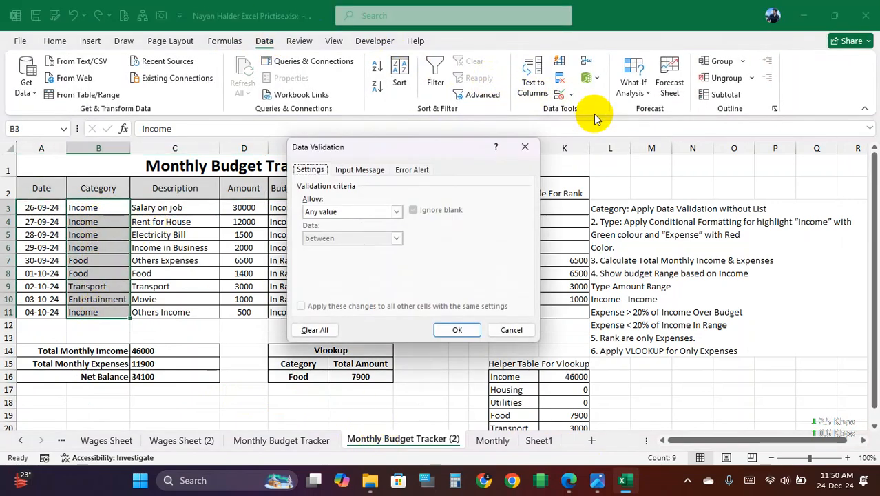
pyautogui.click(520, 146)
pyautogui.click(117, 231)
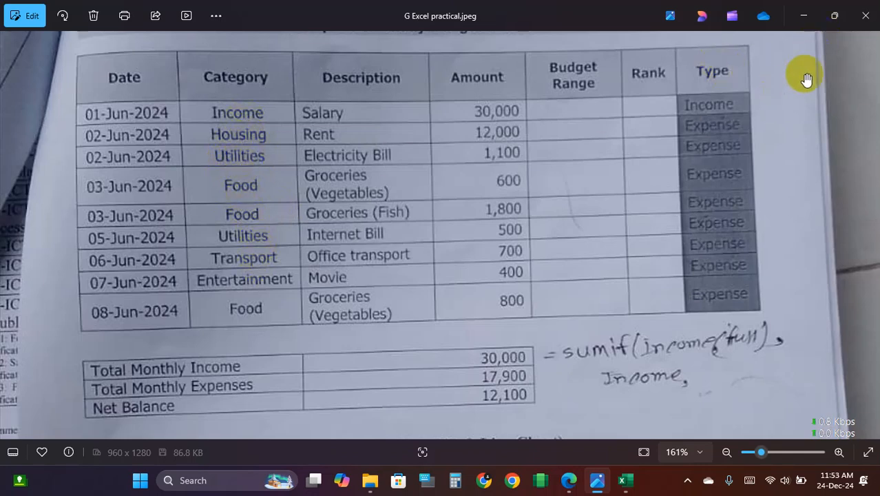
# Step: Examine the Income and Housing entries of the Category column in the sample PDF in Edge, and switch back to Excel
pyautogui.click(621, 474)
pyautogui.click(569, 475)
pyautogui.moveTo(222, 129); pyautogui.dragTo(266, 148)
pyautogui.click(229, 147)
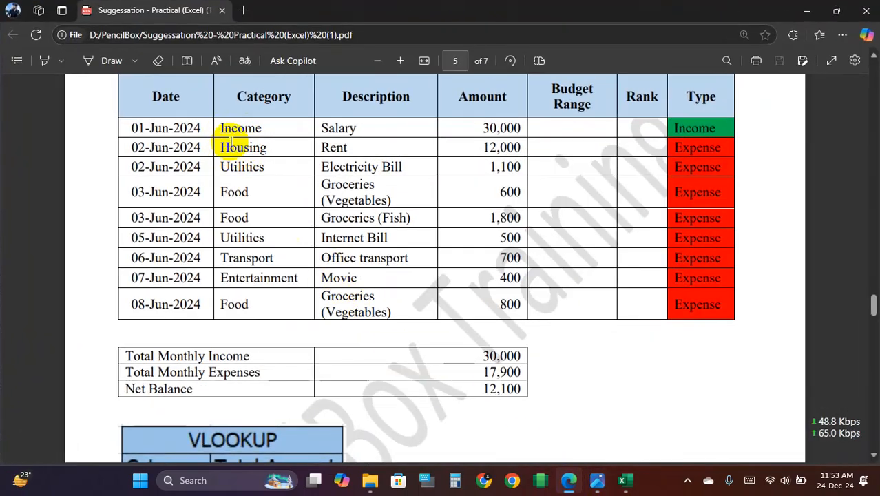
pyautogui.moveTo(221, 128); pyautogui.dragTo(269, 127)
pyautogui.click(223, 146)
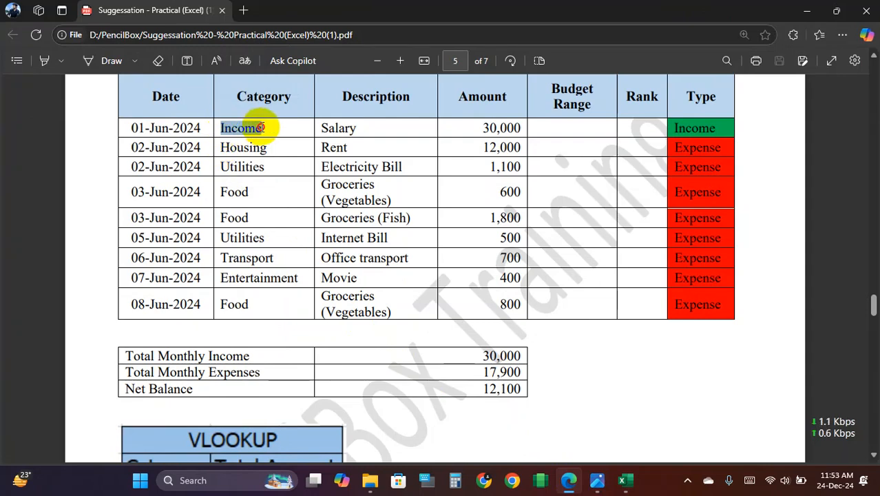
pyautogui.click(236, 152)
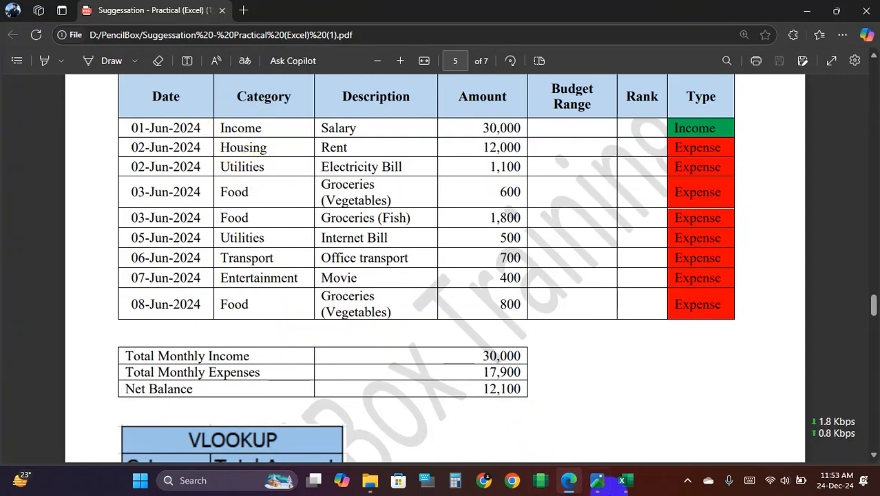
pyautogui.click(624, 480)
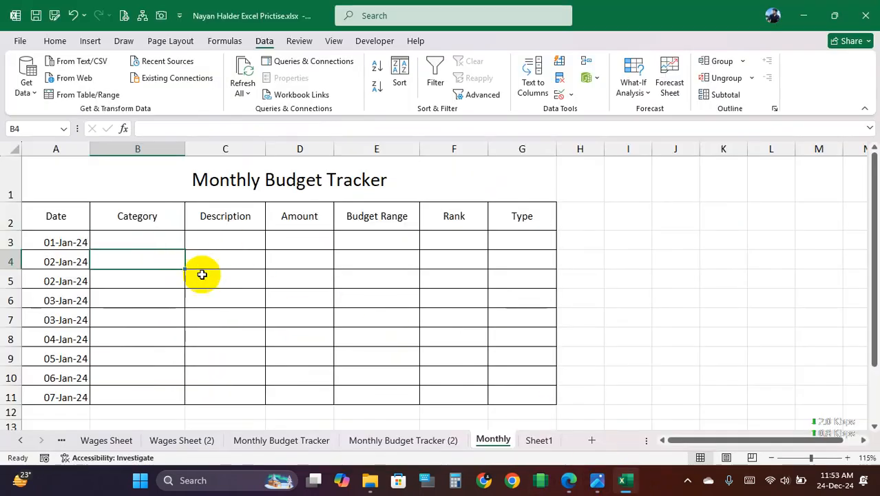
pyautogui.click(587, 237)
pyautogui.click(668, 244)
pyautogui.click(594, 245)
pyautogui.click(627, 246)
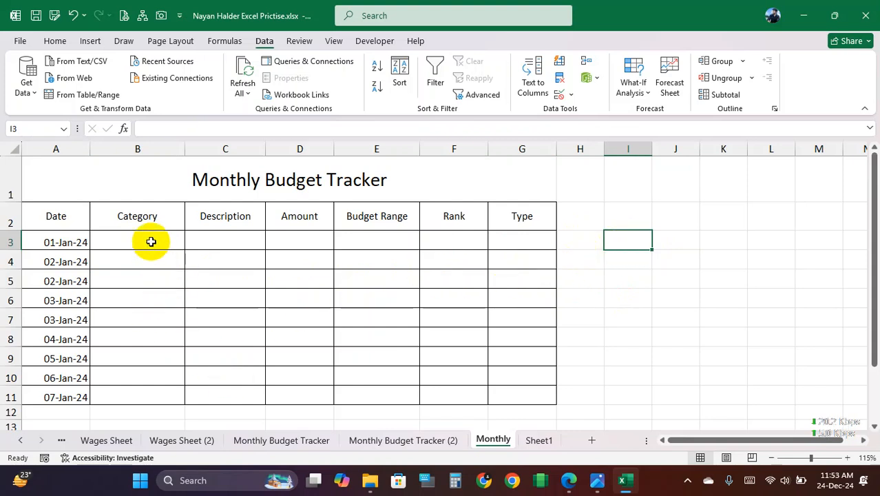
# Step: Try to set up a Custom data validation rule for Category cells B3 to B11 on the Monthly sheet
pyautogui.moveTo(147, 239); pyautogui.dragTo(141, 391)
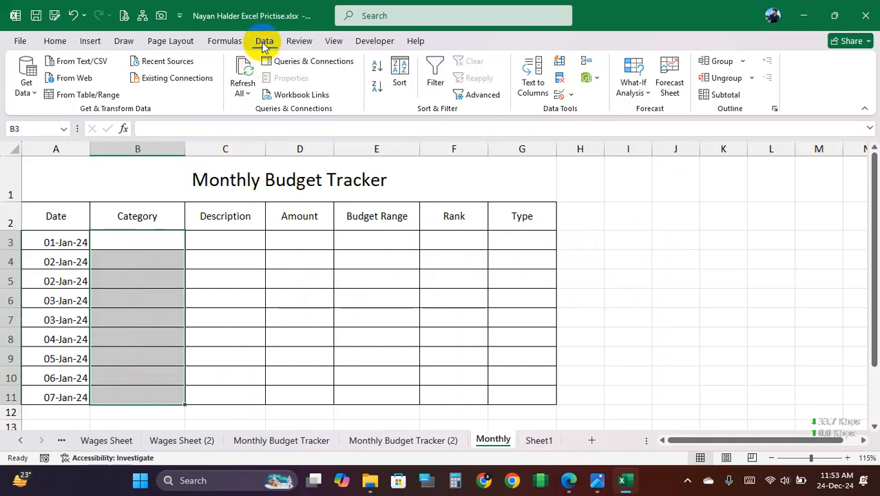
pyautogui.click(568, 94)
pyautogui.click(591, 110)
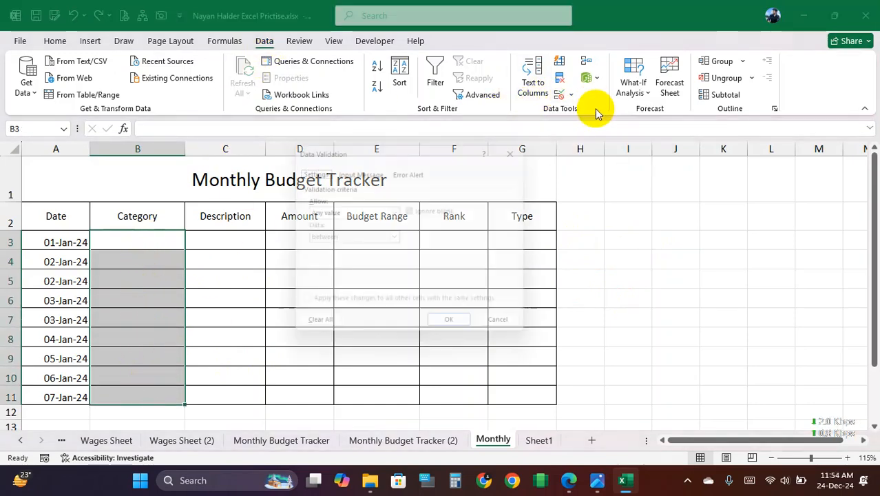
pyautogui.click(396, 211)
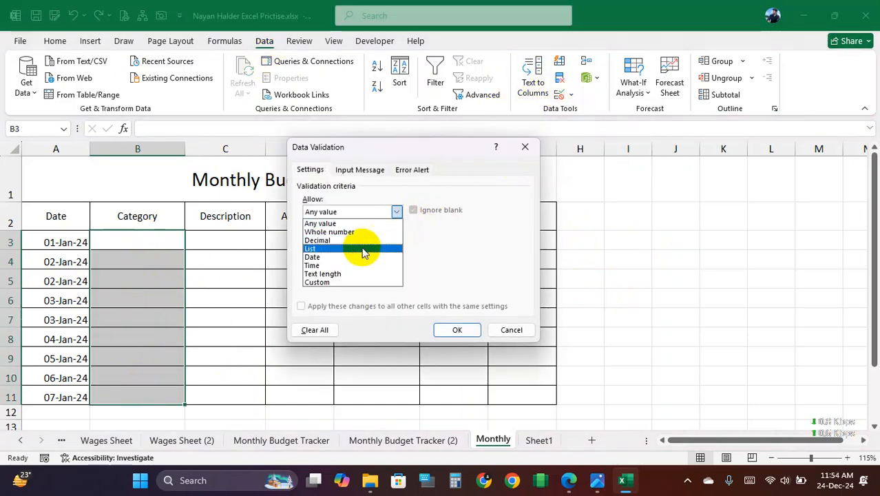
pyautogui.click(335, 280)
pyautogui.moveTo(388, 146); pyautogui.dragTo(620, 97)
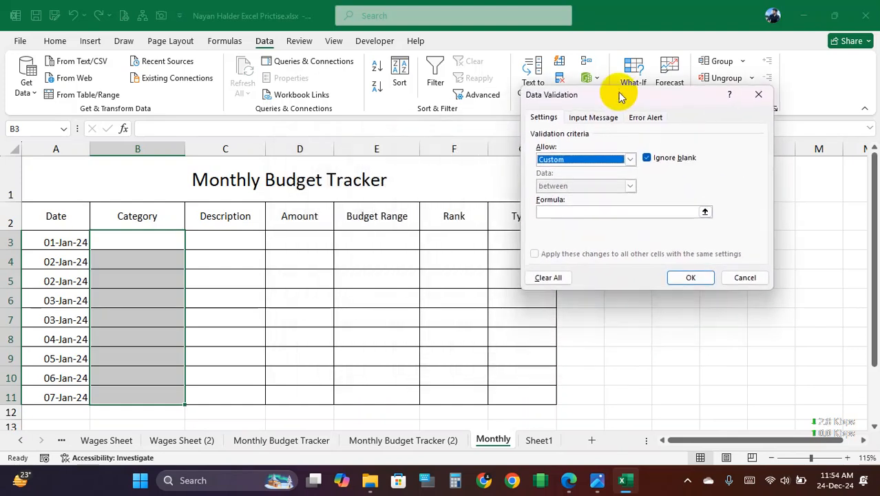
pyautogui.click(560, 211)
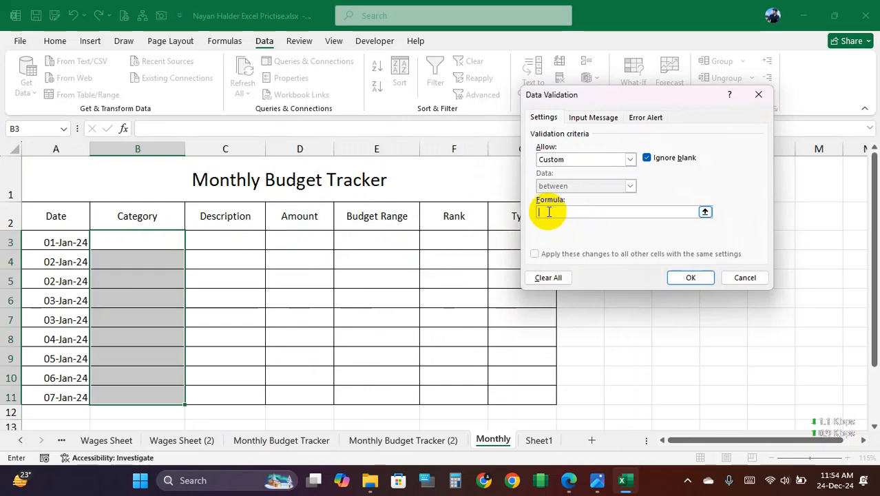
pyautogui.click(743, 277)
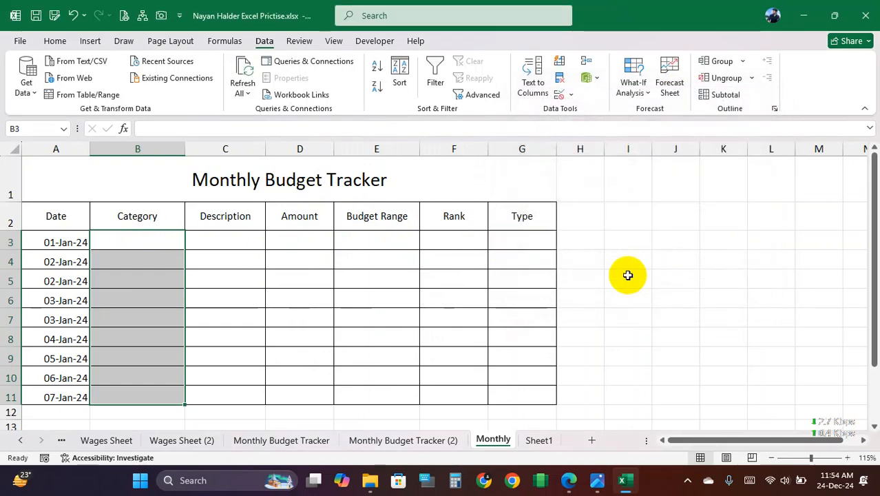
pyautogui.click(637, 261)
pyautogui.write('=o')
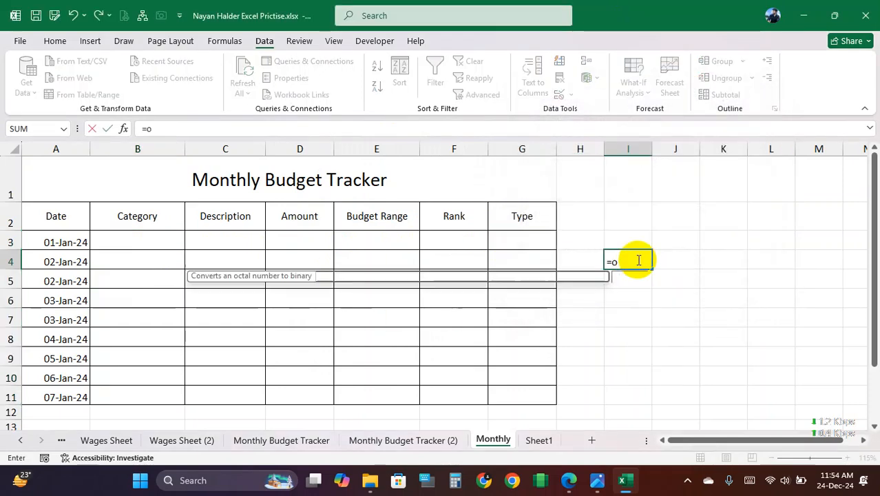
pyautogui.write('r(')
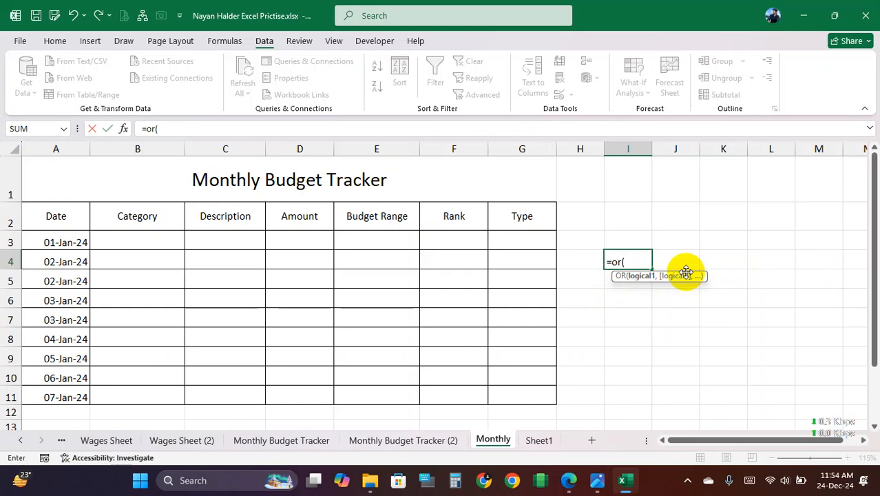
pyautogui.press('BackSpace')
pyautogui.press('BackSpace')
pyautogui.press('BackSpace')
pyautogui.press('BackSpace')
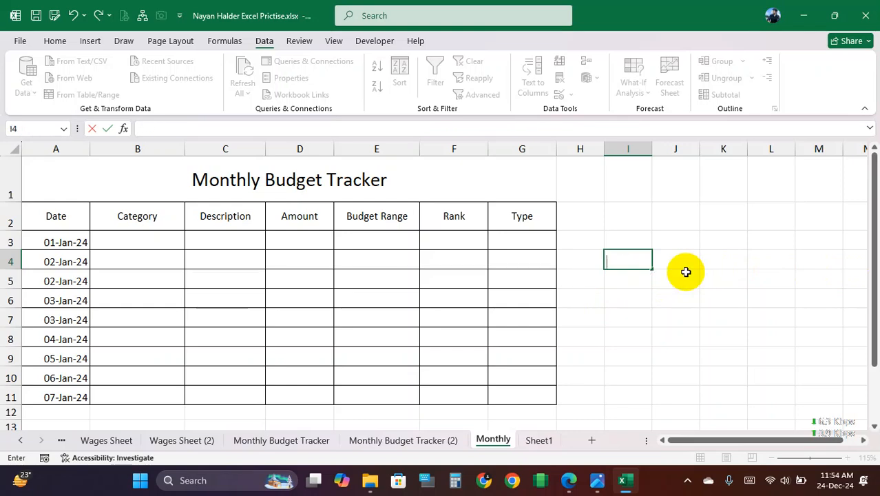
pyautogui.click(633, 281)
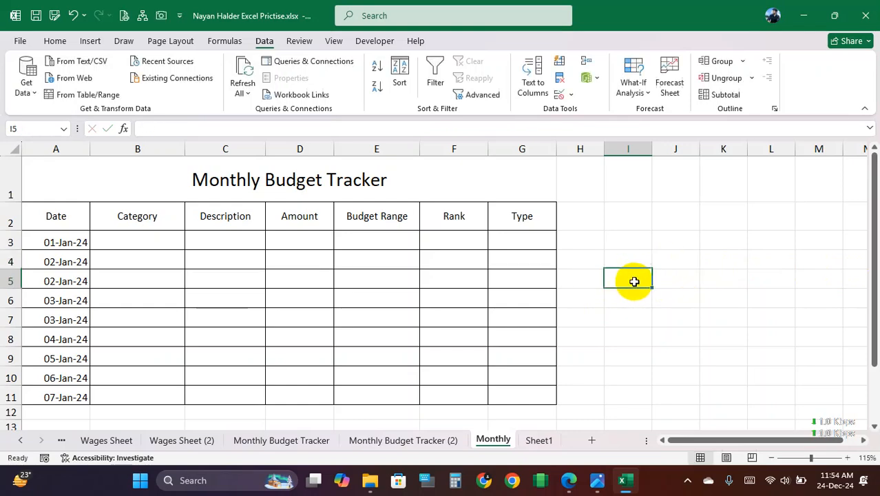
# Step: Select Category cells B3 to B11 and open their data validation settings with Custom as the allowed criteria
pyautogui.click(626, 259)
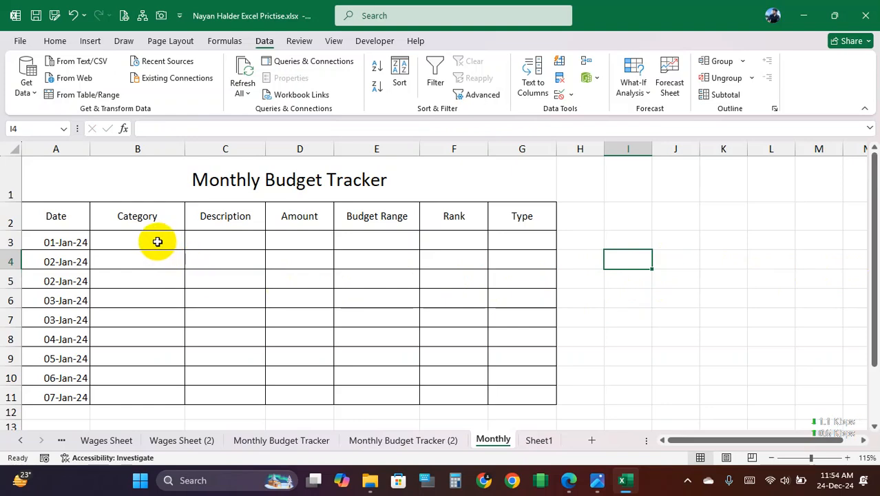
pyautogui.moveTo(157, 241); pyautogui.dragTo(139, 391)
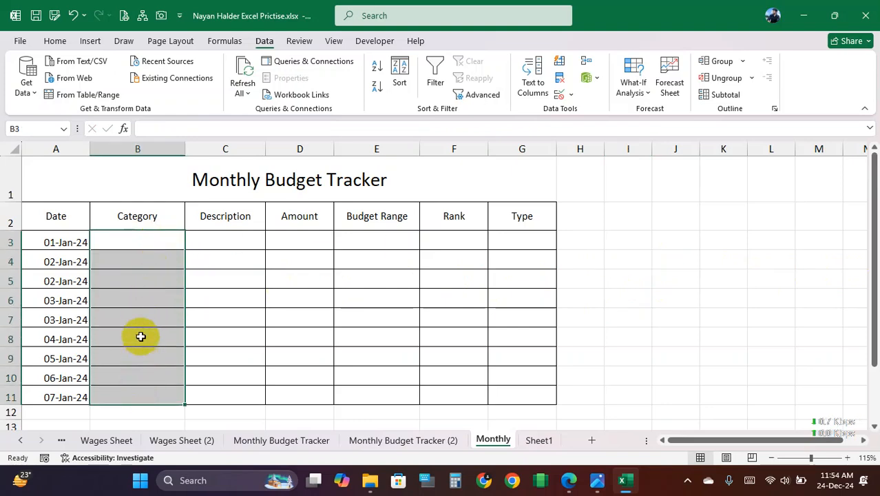
pyautogui.click(572, 95)
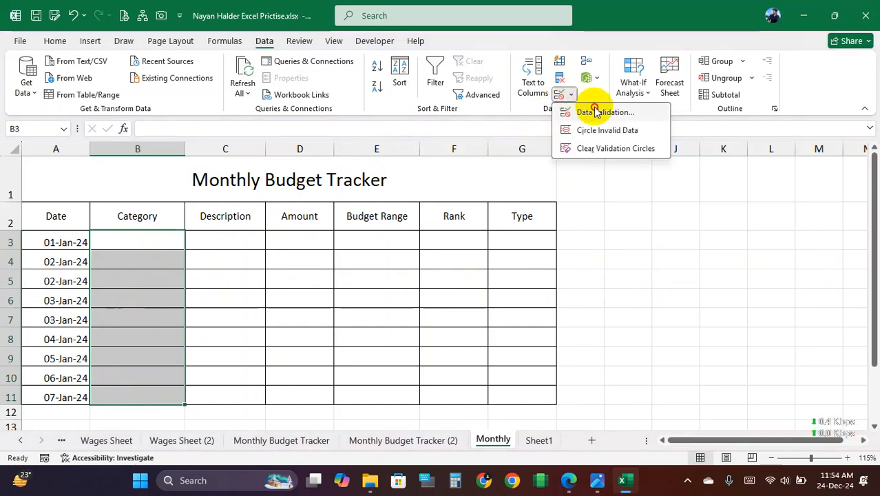
pyautogui.click(591, 112)
pyautogui.click(585, 160)
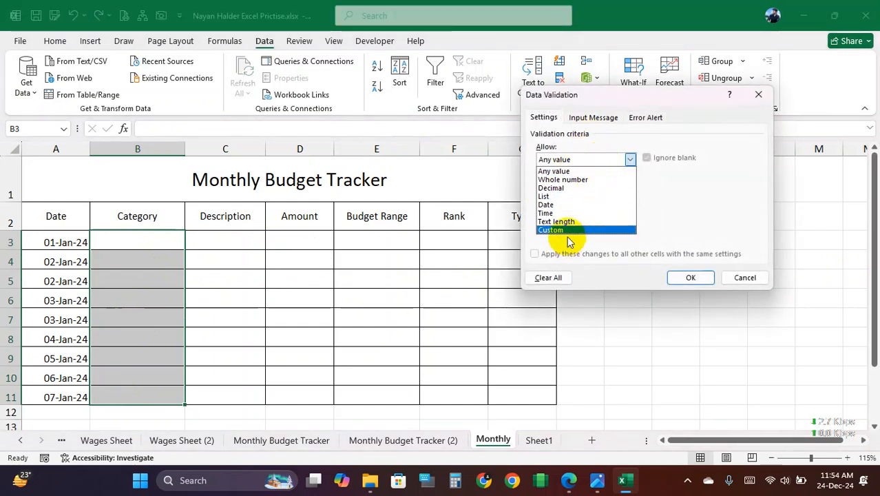
pyautogui.click(620, 231)
# Step: Start the custom validation formula with =or(B3="Income", taking the Income entry from the sample PDF in Edge and returning to Excel
pyautogui.click(559, 210)
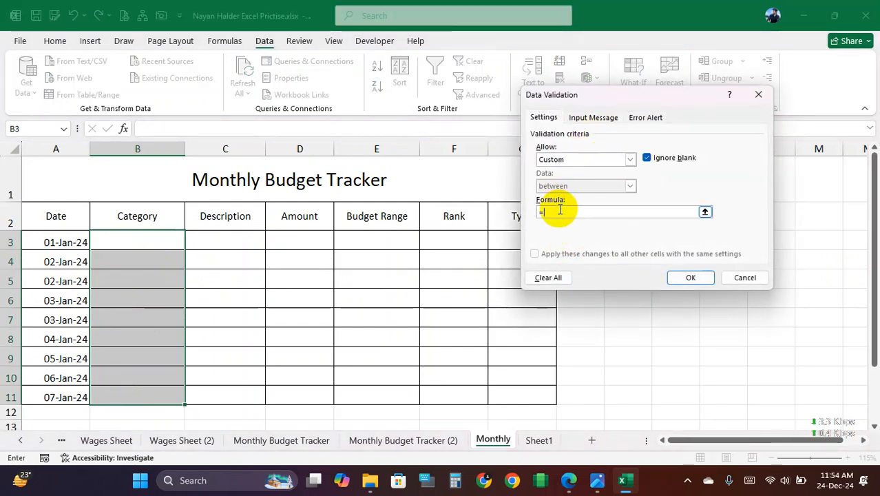
pyautogui.write('=or(')
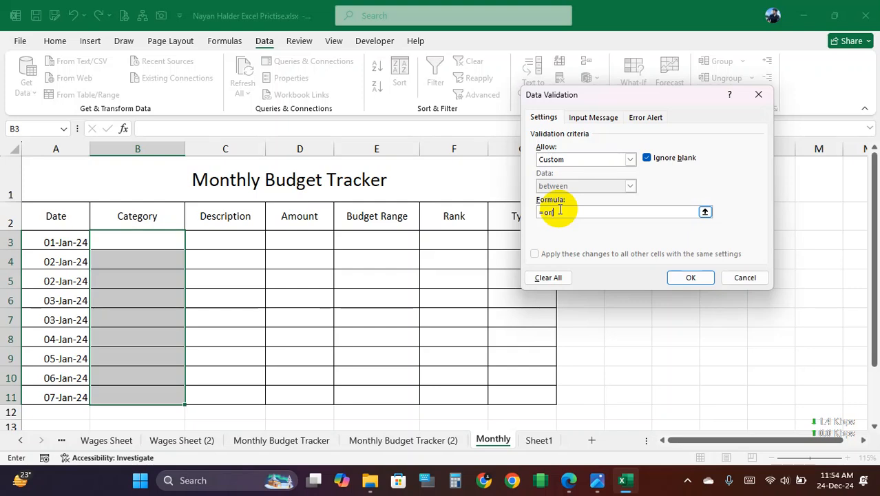
pyautogui.press('BackSpace')
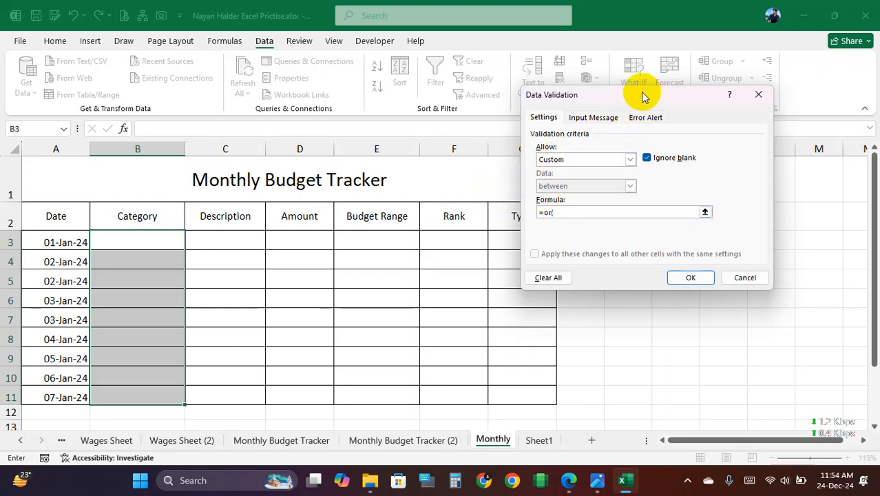
pyautogui.write('(')
pyautogui.click(142, 236)
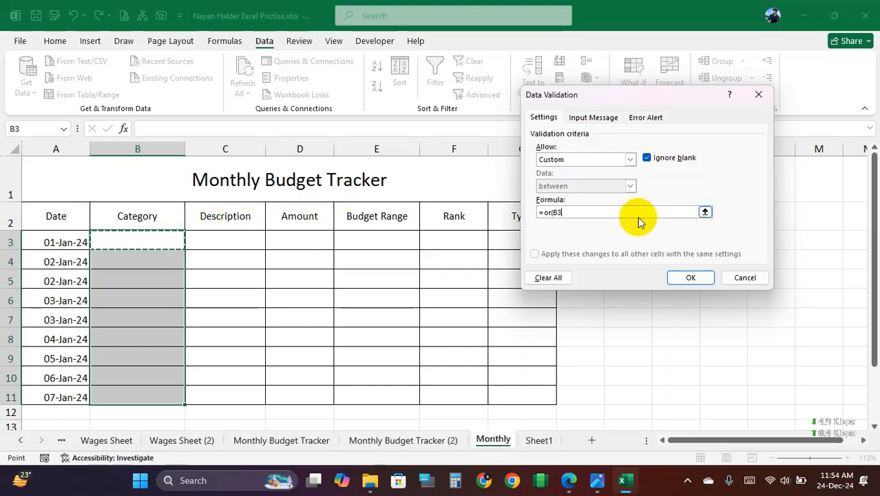
pyautogui.write('=')
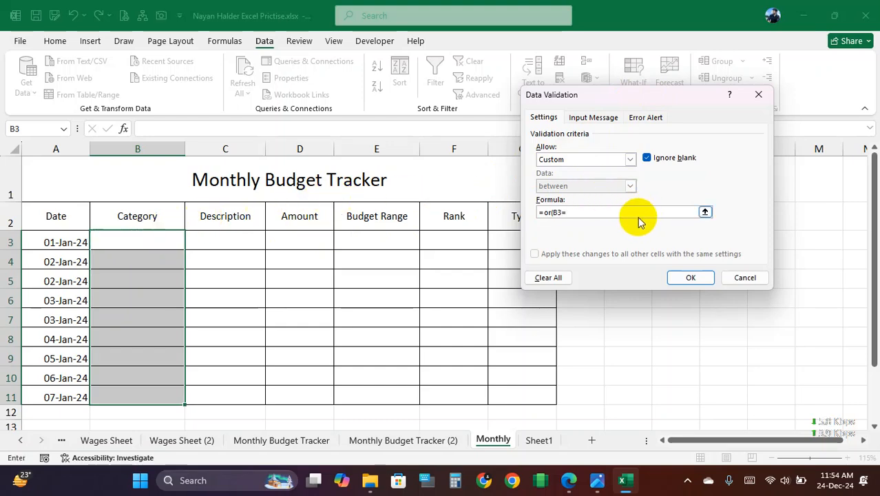
pyautogui.write('"')
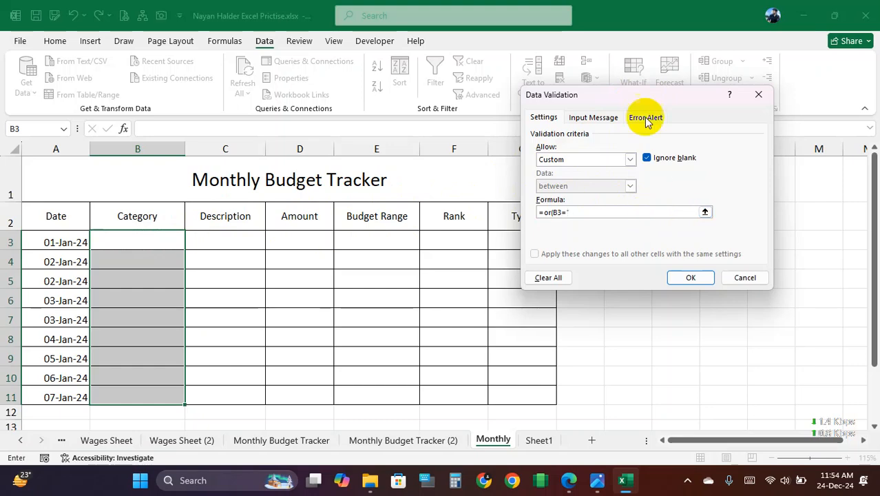
pyautogui.moveTo(608, 490)
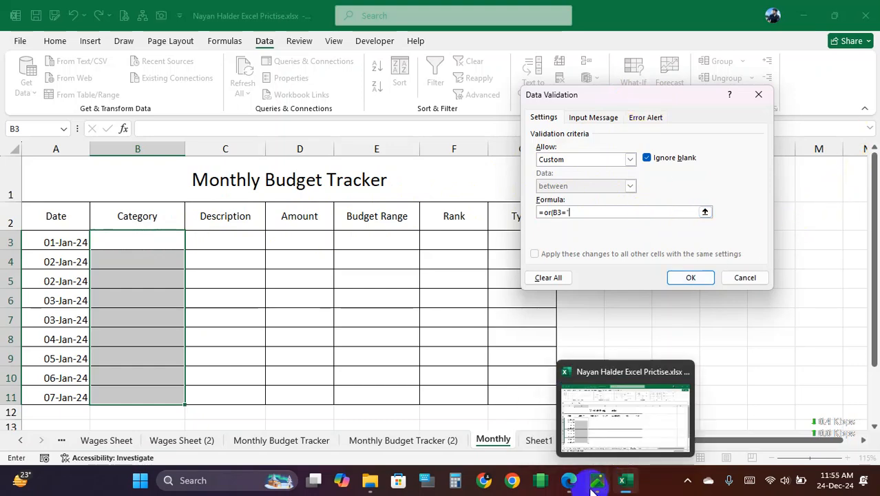
pyautogui.click(569, 480)
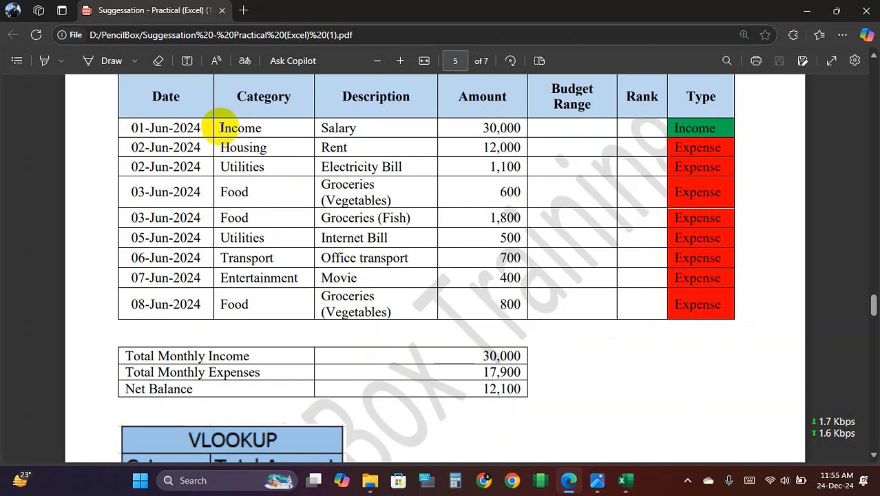
pyautogui.moveTo(221, 127); pyautogui.dragTo(269, 124)
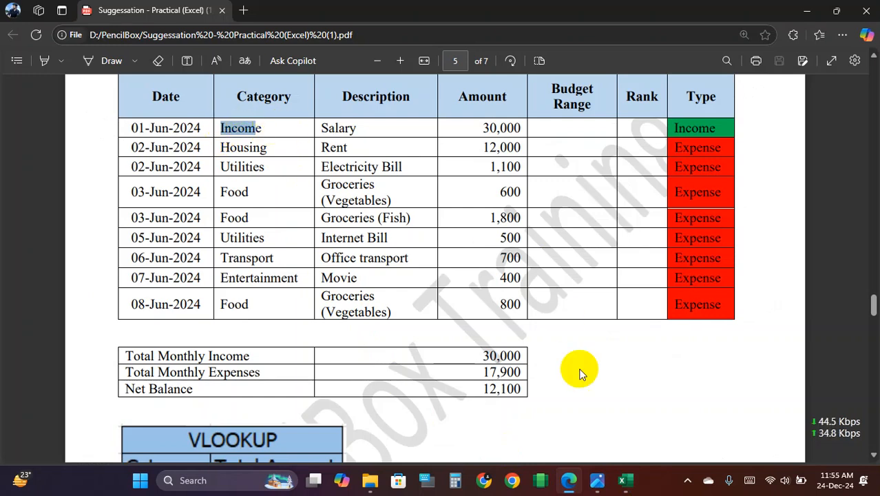
pyautogui.click(625, 480)
pyautogui.write('"Income",')
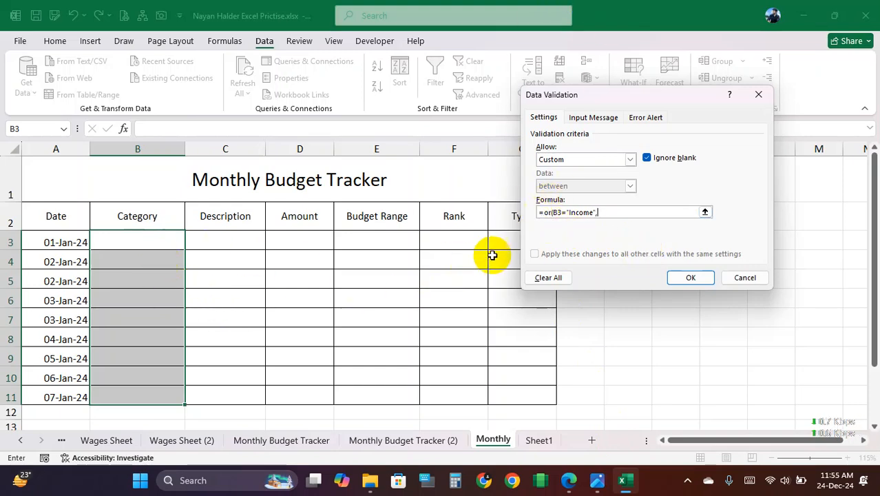
# Step: Add the condition B3="Housing", to the OR formula, copying Housing from the sample PDF in Edge back to Excel
pyautogui.click(138, 241)
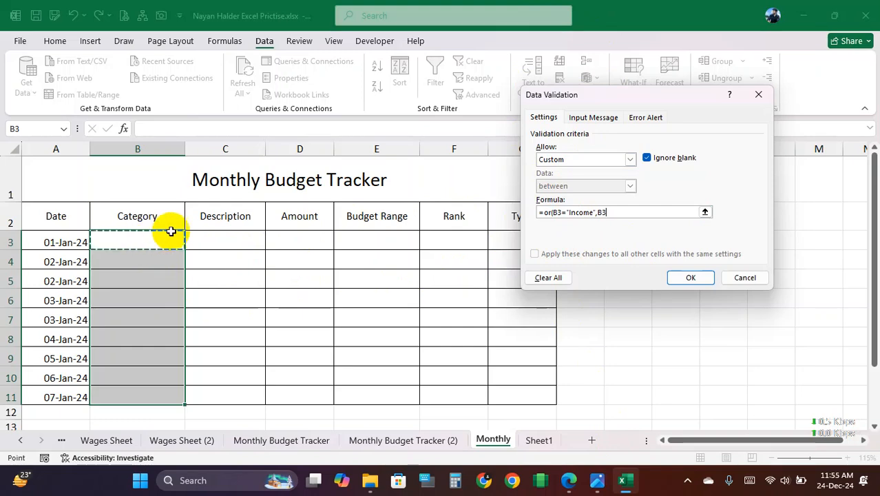
pyautogui.write('=')
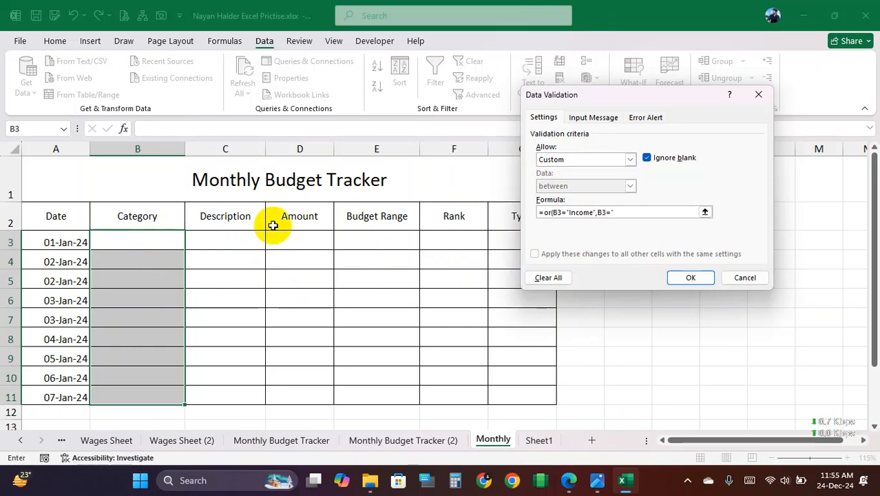
pyautogui.moveTo(596, 480)
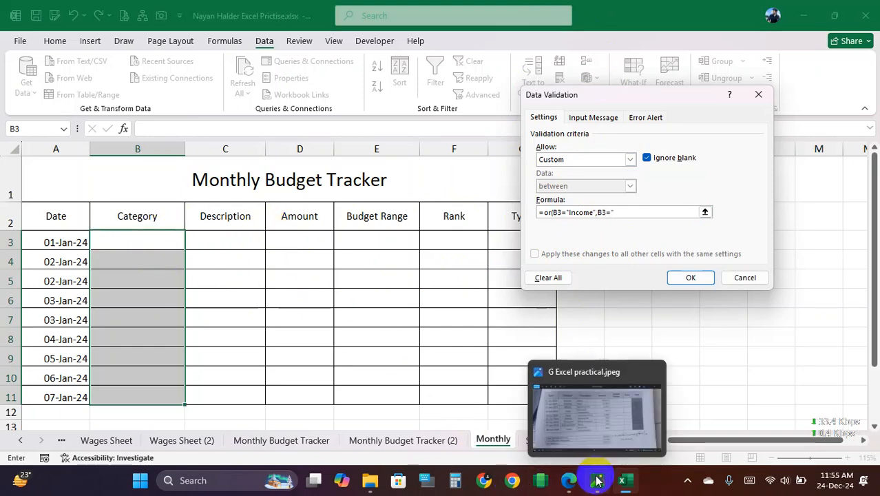
pyautogui.click(569, 480)
pyautogui.moveTo(221, 148); pyautogui.dragTo(281, 143)
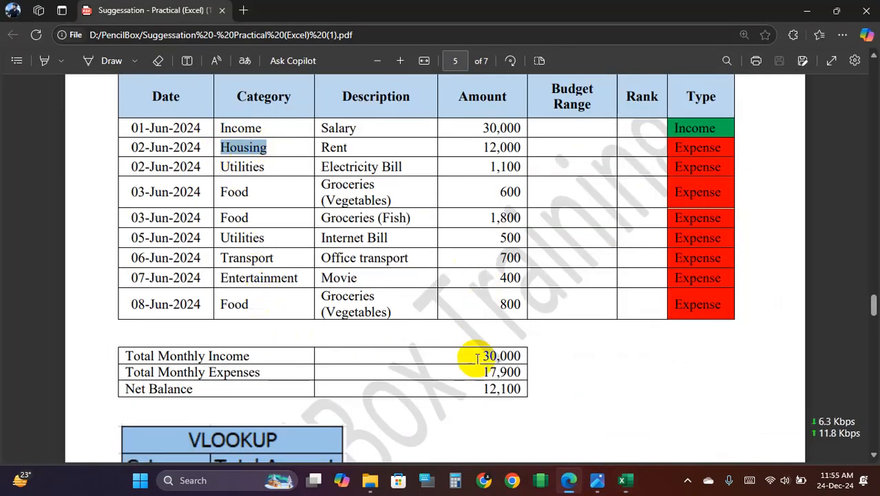
pyautogui.click(623, 480)
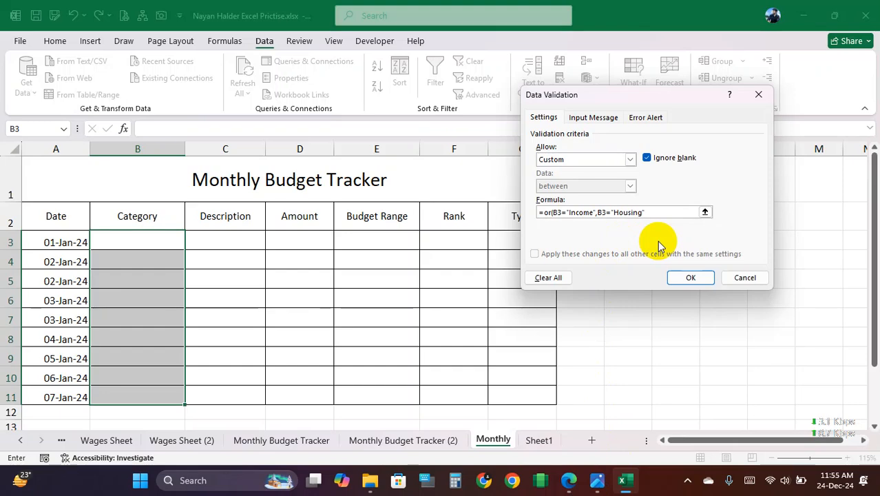
pyautogui.write(',')
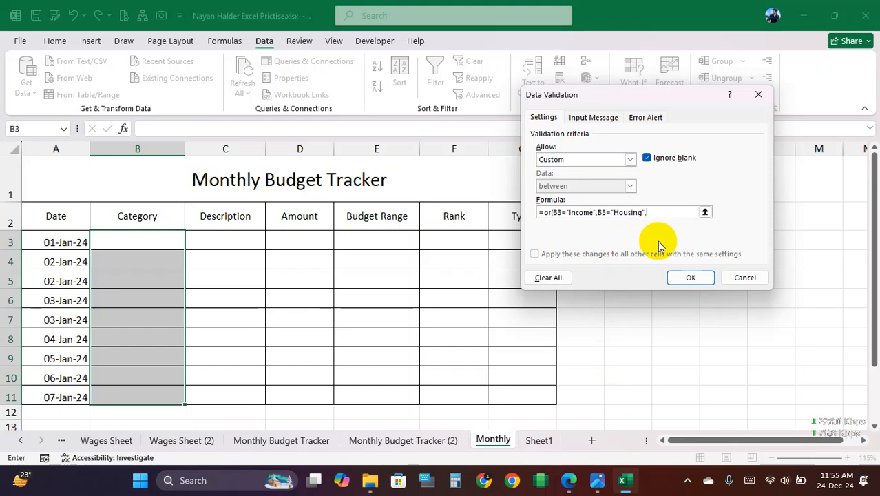
# Step: Add the condition B3="Utilities", to the OR formula, copying Utilities from the sample PDF in Edge back to Excel
pyautogui.click(151, 239)
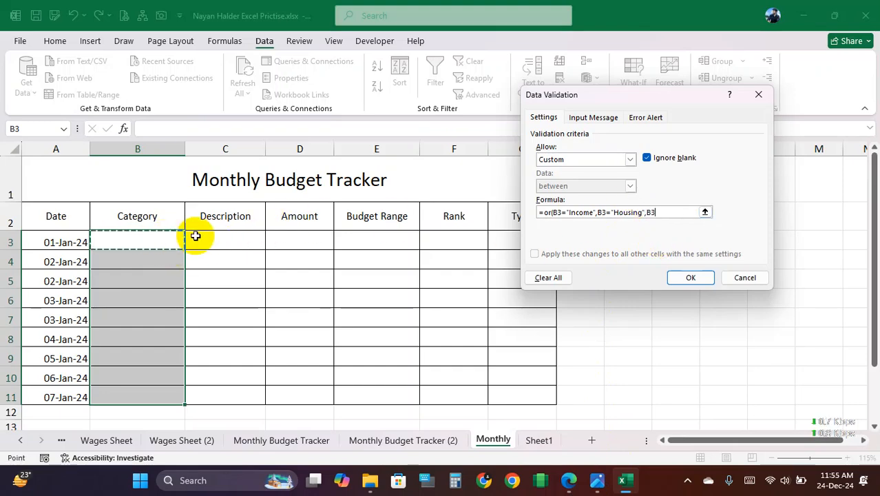
pyautogui.write('=')
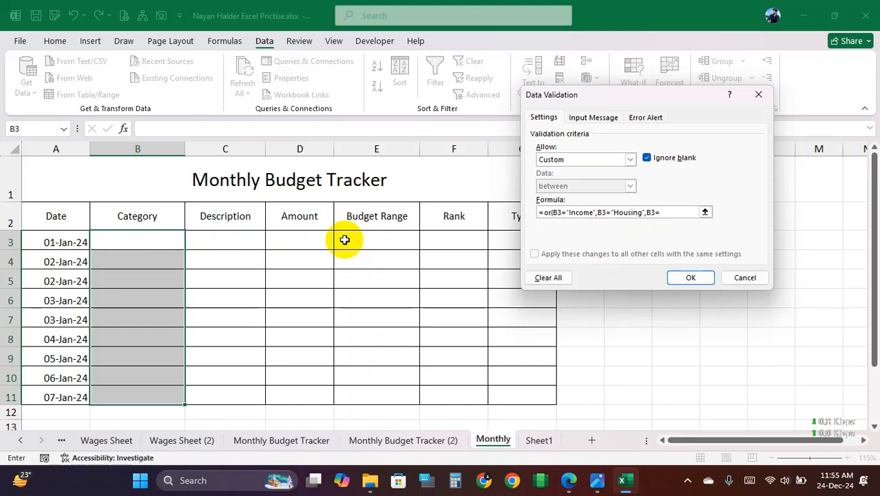
pyautogui.click(568, 484)
pyautogui.moveTo(219, 166); pyautogui.dragTo(272, 166)
pyautogui.click(624, 480)
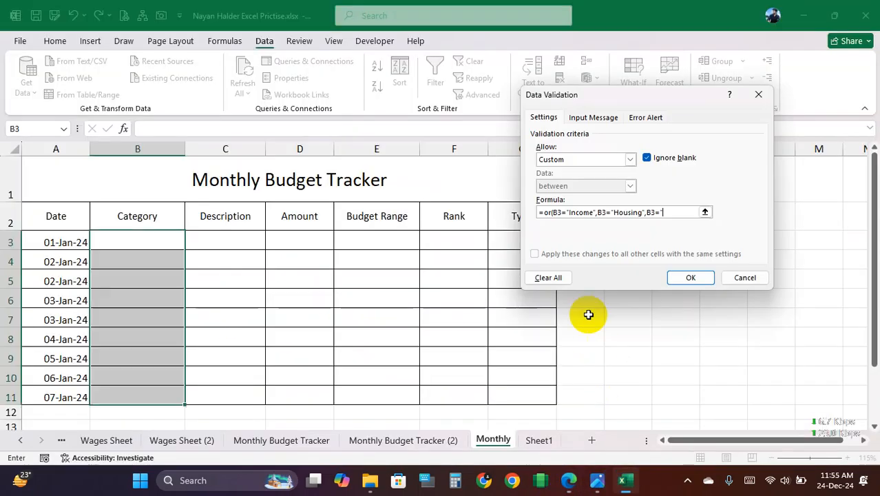
pyautogui.hotkey('ctrl', 'v')
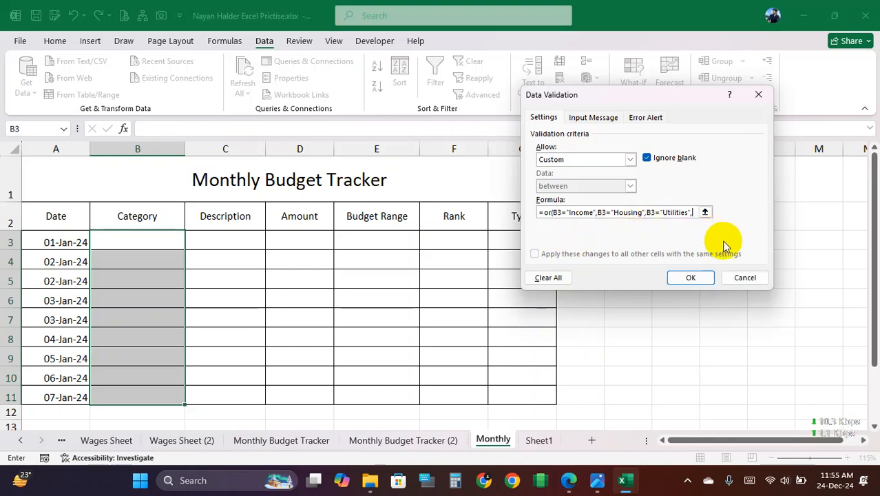
# Step: Add the condition B3="Food", to the OR formula, copying Food from the sample PDF in Edge back to Excel
pyautogui.click(157, 242)
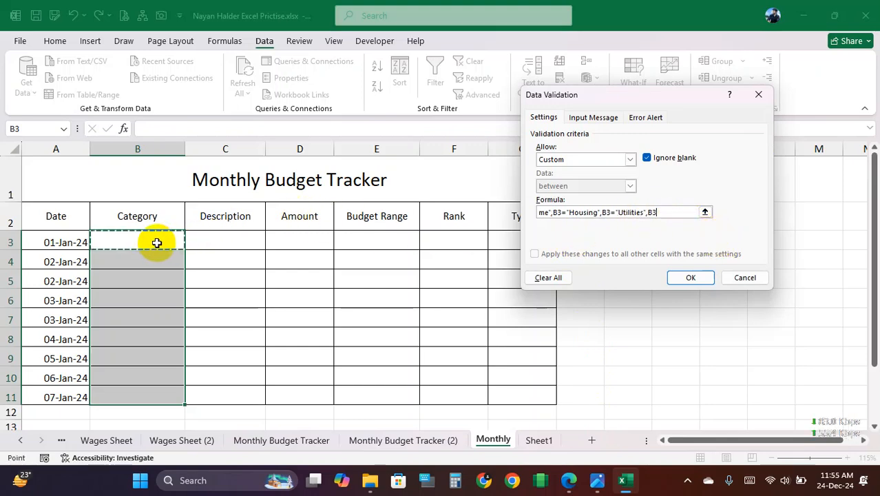
pyautogui.write('=')
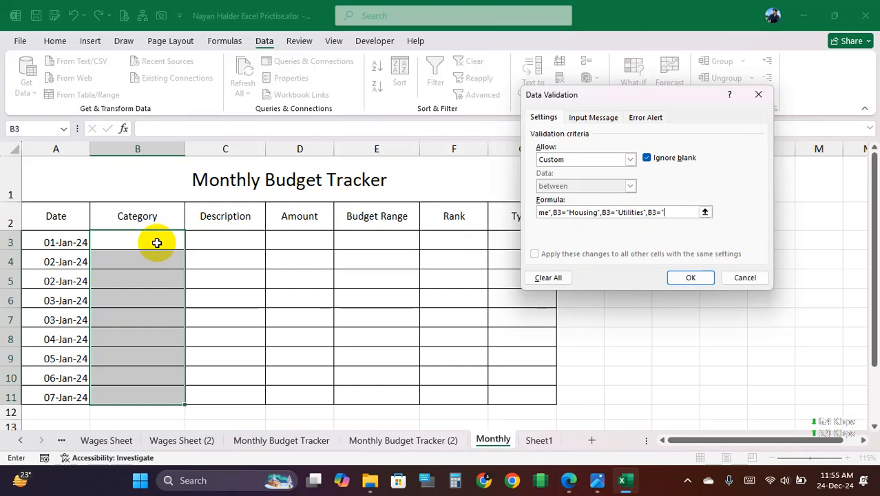
pyautogui.write('"')
pyautogui.click(569, 480)
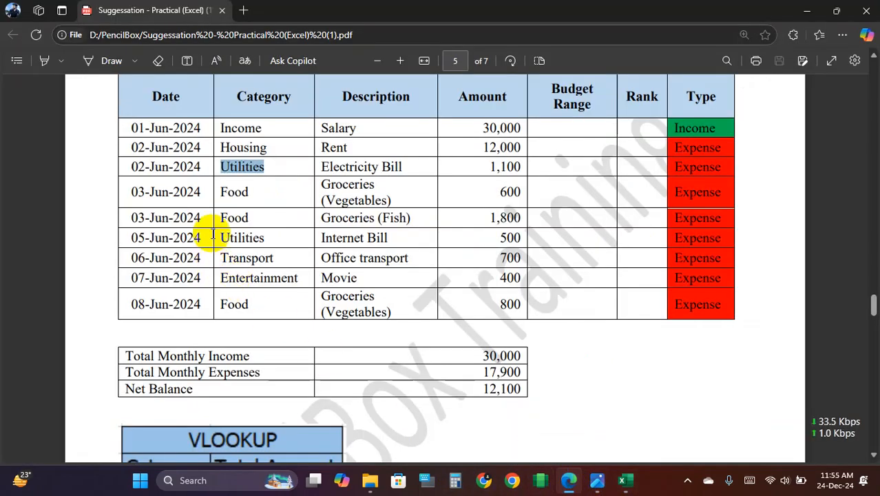
pyautogui.doubleClick(232, 193)
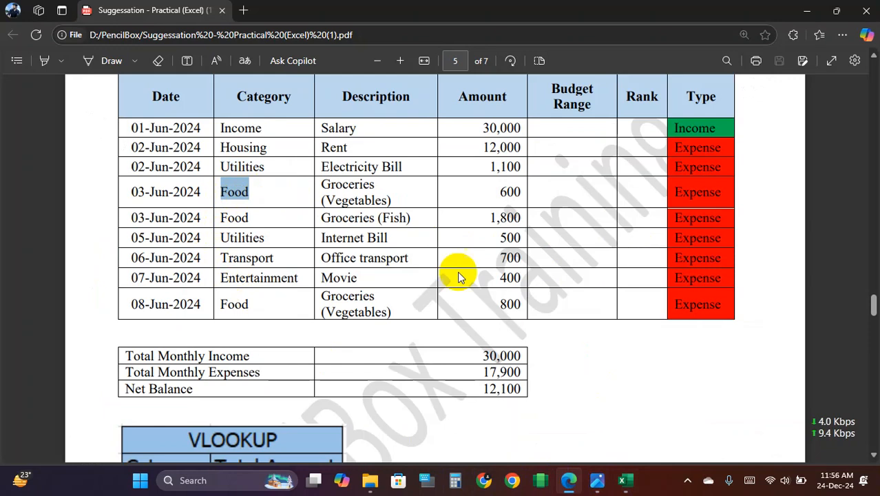
pyautogui.click(625, 479)
pyautogui.hotkey('ctrl', 'v')
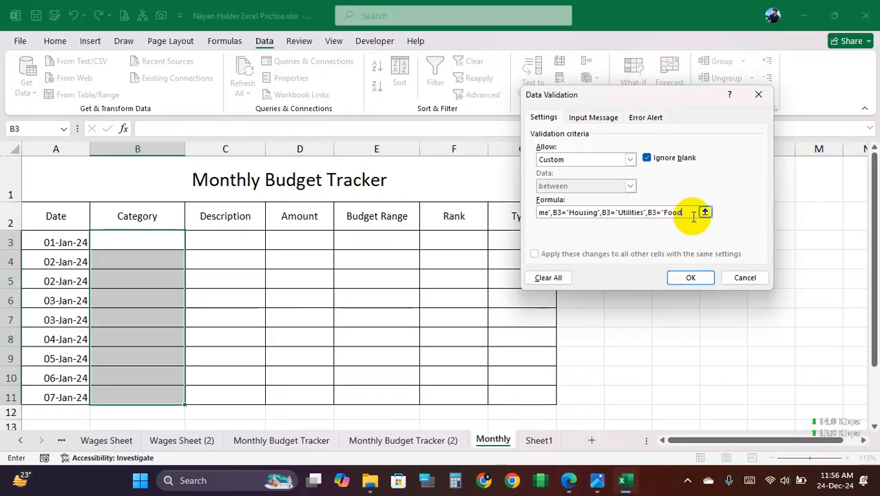
pyautogui.write(',')
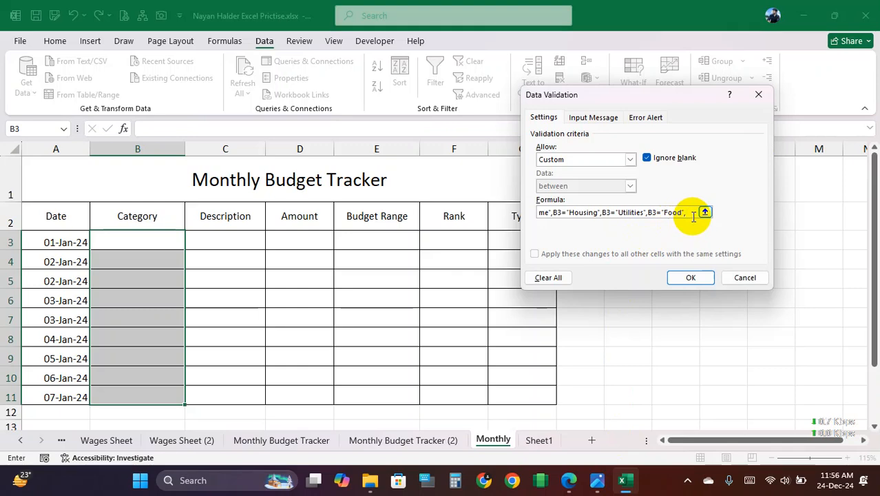
# Step: Add the condition B3="Transport", to the OR formula, copying Transport from the sample PDF in Edge back to Excel
pyautogui.click(161, 241)
pyautogui.write('=')
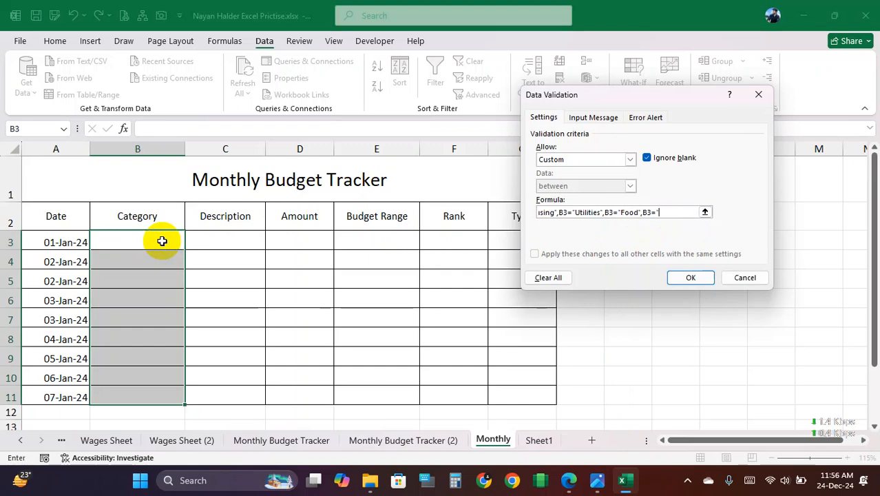
pyautogui.click(569, 480)
pyautogui.moveTo(225, 238); pyautogui.dragTo(263, 235)
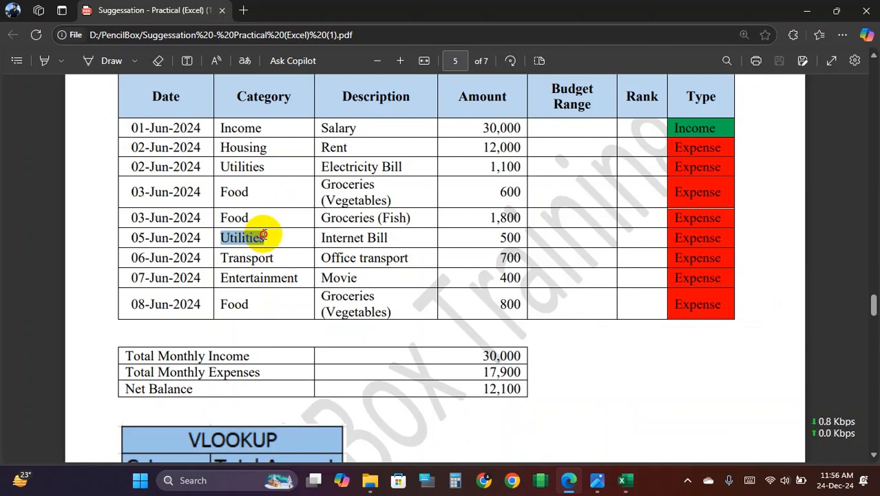
pyautogui.moveTo(221, 258); pyautogui.dragTo(275, 256)
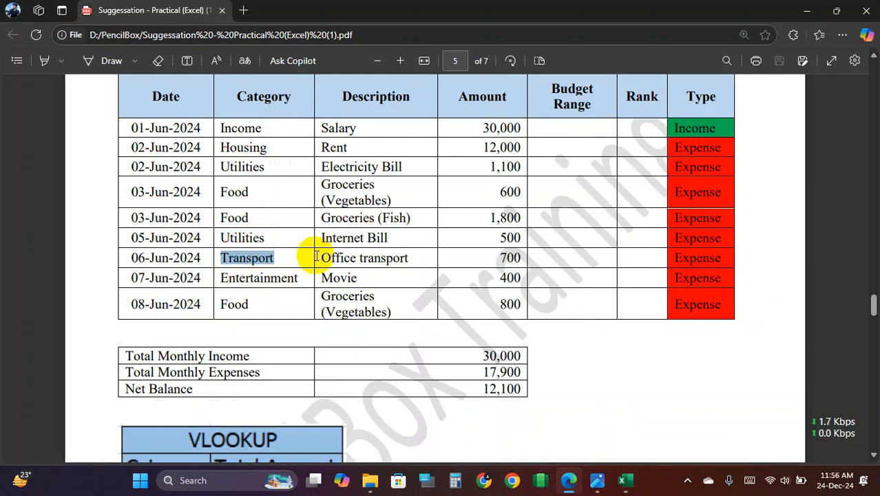
pyautogui.click(624, 480)
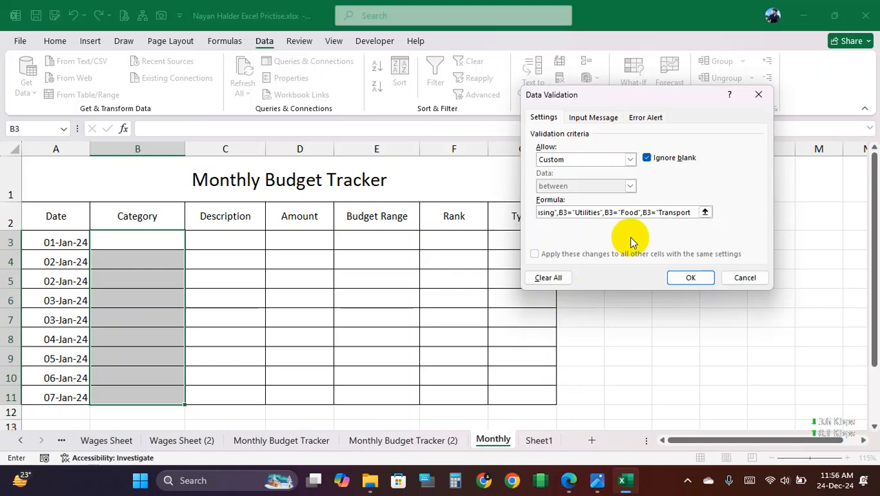
pyautogui.write(',')
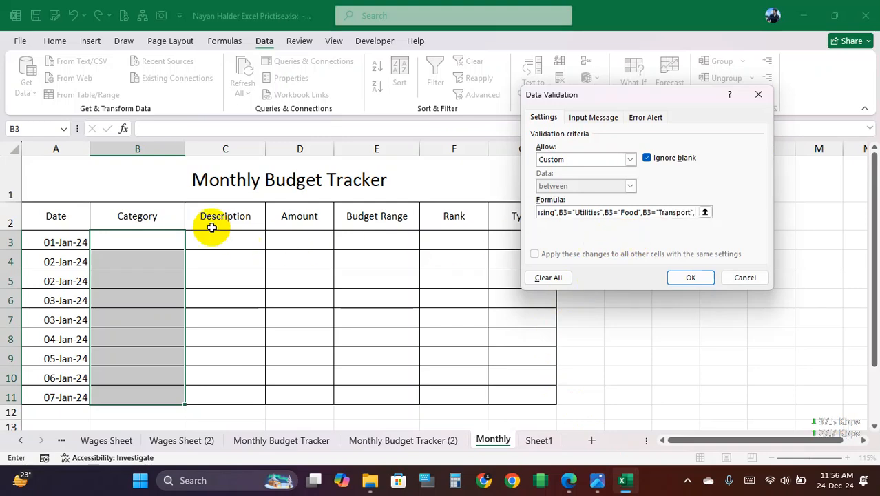
# Step: Complete the OR formula with the condition B3="Entertainment" and the closing parenthesis, copying Entertainment from the sample PDF in Edge back to Excel
pyautogui.click(147, 244)
pyautogui.write('=')
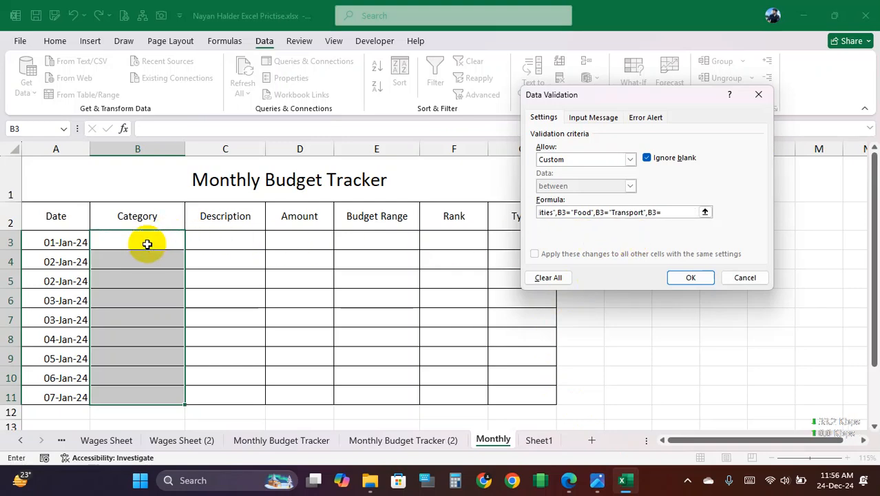
pyautogui.click(568, 480)
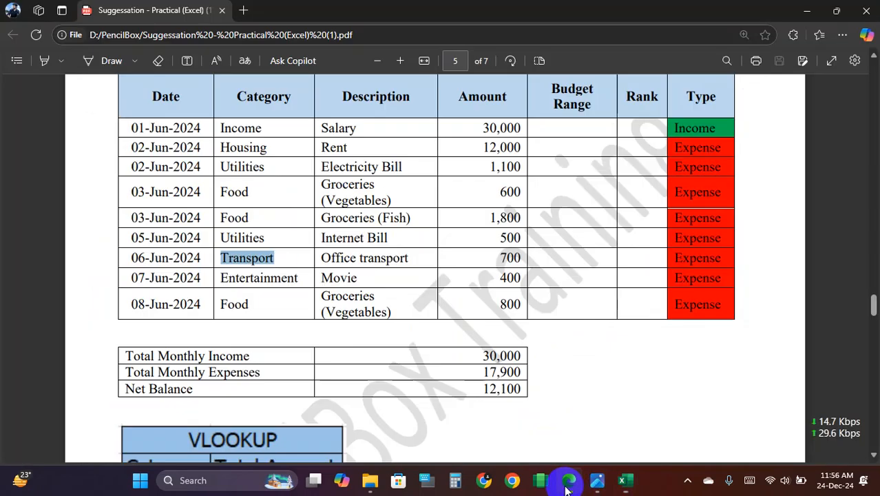
pyautogui.moveTo(221, 278); pyautogui.dragTo(298, 278)
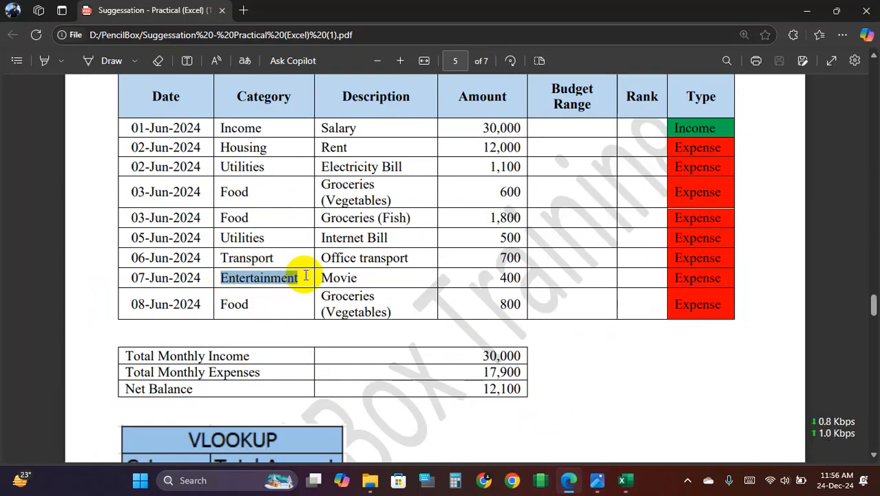
pyautogui.click(625, 480)
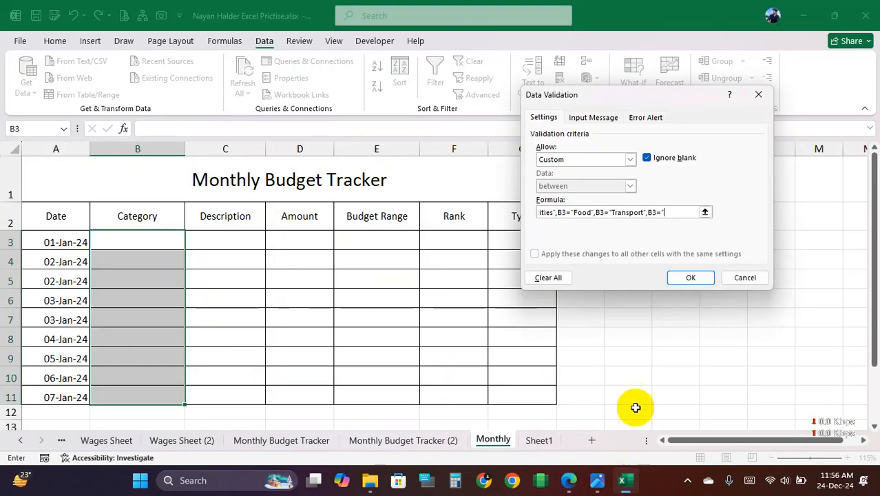
pyautogui.hotkey('ctrl', 'v')
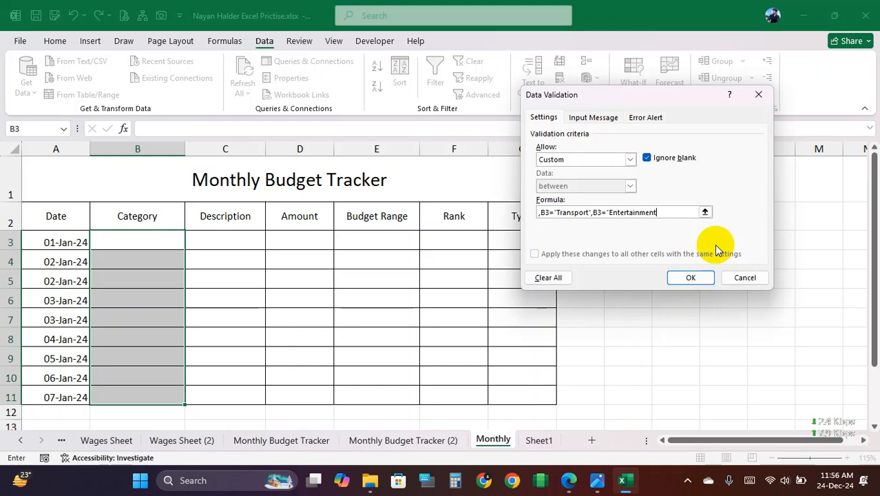
pyautogui.write('")')
# Step: Review the custom formula, compare it with the categories in the sample photo, and apply the validation to B3:B11 in Excel
pyautogui.moveTo(609, 212); pyautogui.dragTo(695, 212)
pyautogui.click(662, 213)
pyautogui.moveTo(637, 212); pyautogui.dragTo(723, 215)
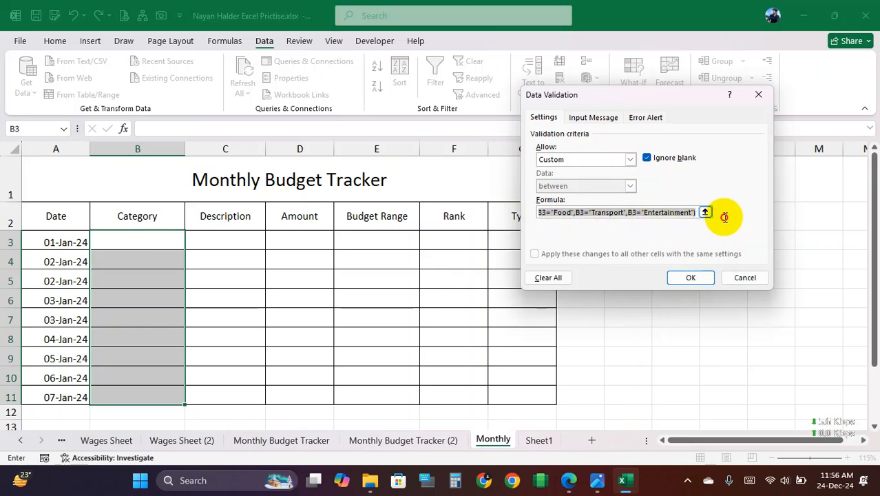
pyautogui.click(669, 212)
pyautogui.click(596, 480)
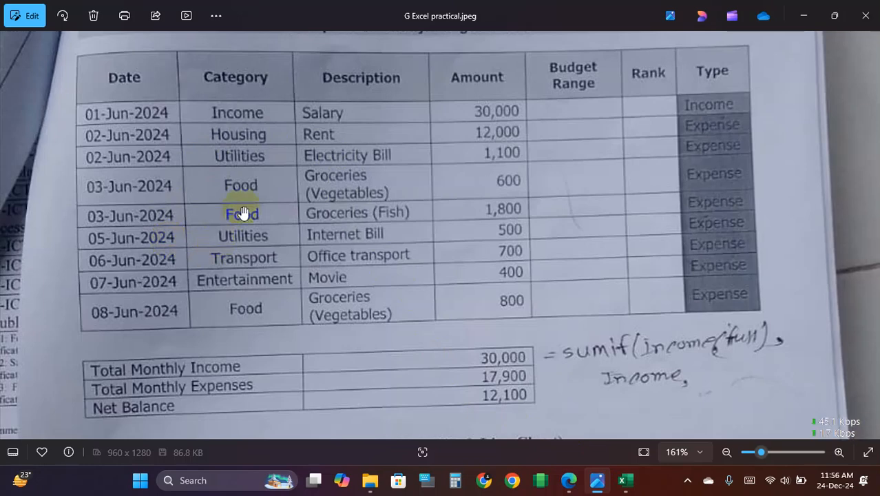
pyautogui.click(625, 480)
pyautogui.click(691, 277)
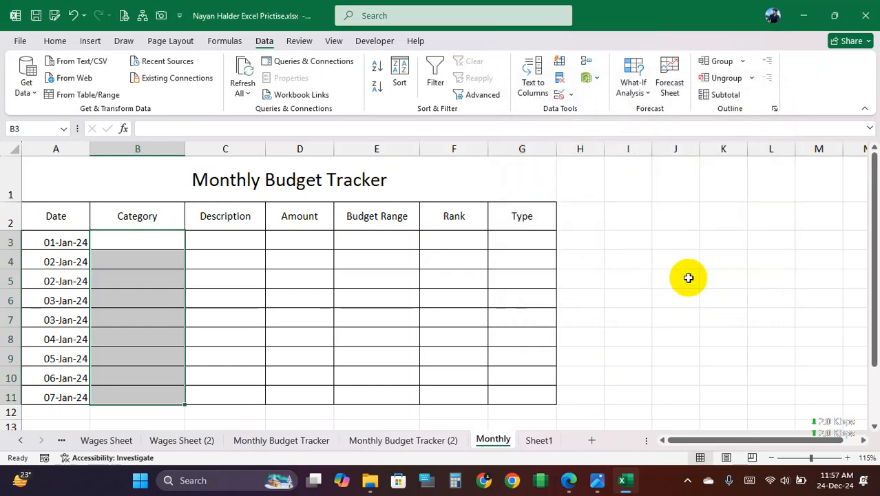
pyautogui.click(153, 254)
pyautogui.click(151, 317)
pyautogui.click(144, 293)
pyautogui.click(143, 263)
pyautogui.click(129, 317)
pyautogui.click(134, 338)
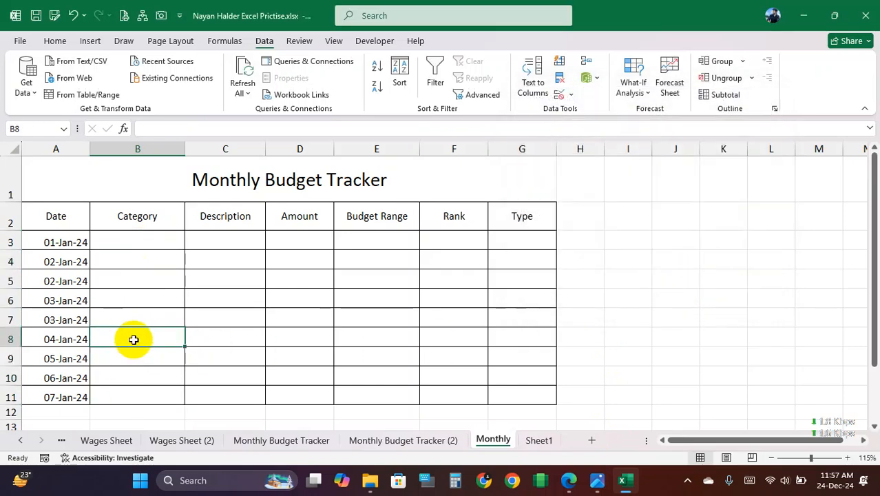
pyautogui.click(142, 282)
pyautogui.click(141, 303)
pyautogui.click(144, 278)
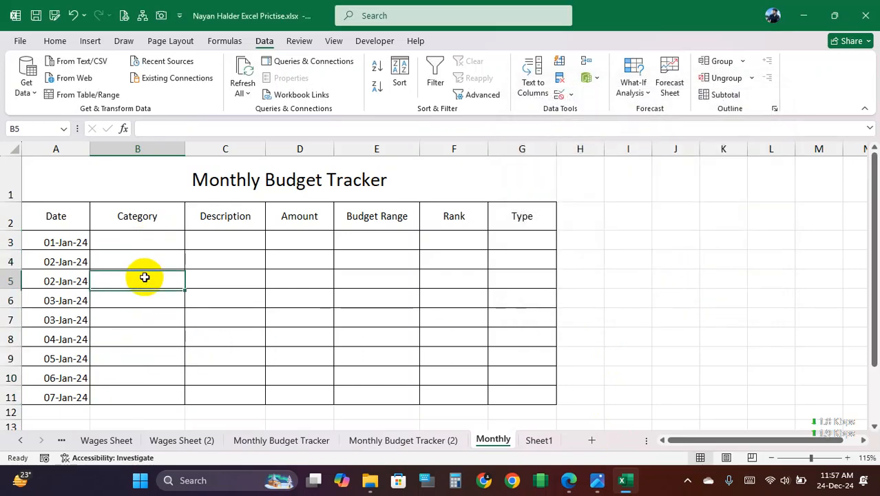
pyautogui.click(143, 262)
pyautogui.click(140, 239)
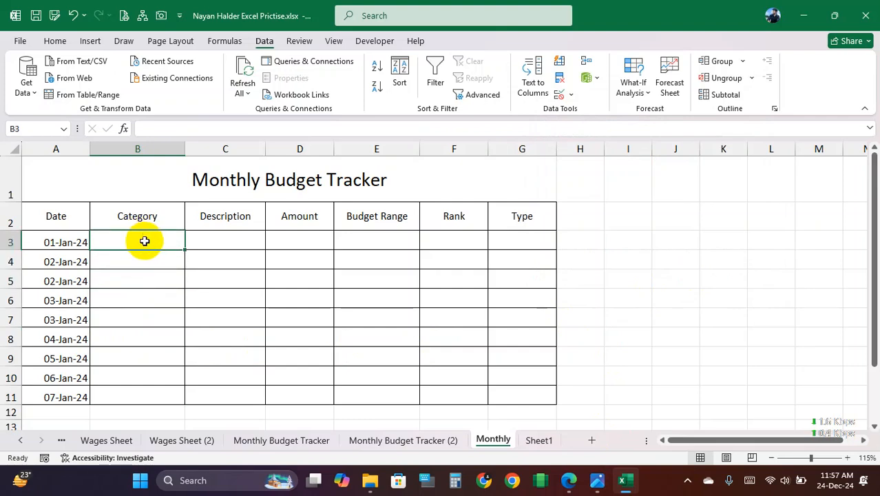
pyautogui.click(153, 256)
# Step: Test the Category validation by trying to enter the invalid text gkhsfkdg in B3
pyautogui.click(148, 240)
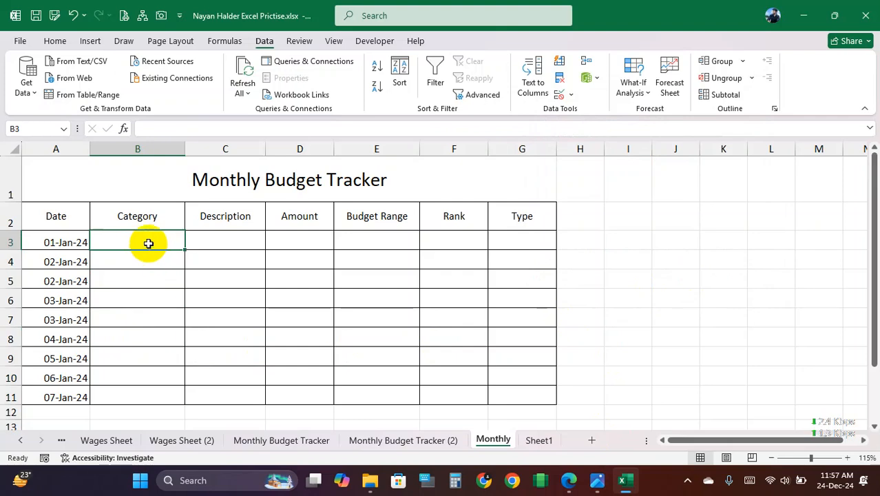
pyautogui.write('gkhsfkdg')
pyautogui.press('Return')
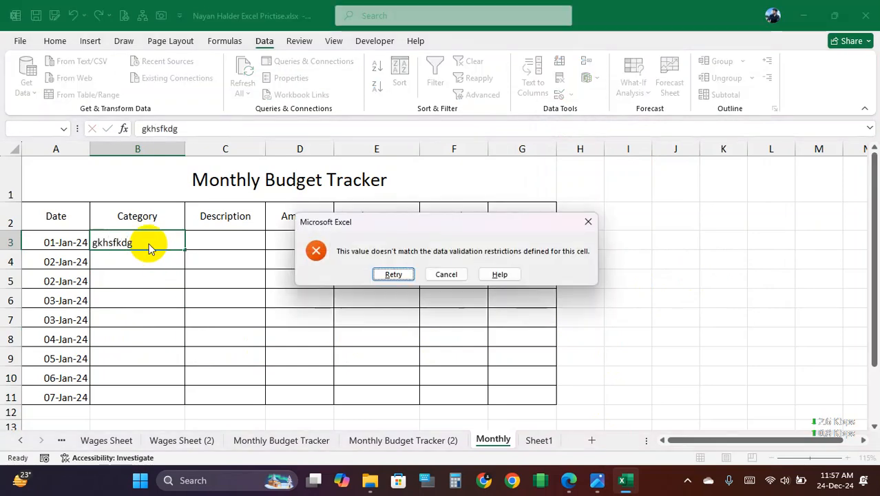
pyautogui.press('Return')
pyautogui.press('Return')
pyautogui.press('Return')
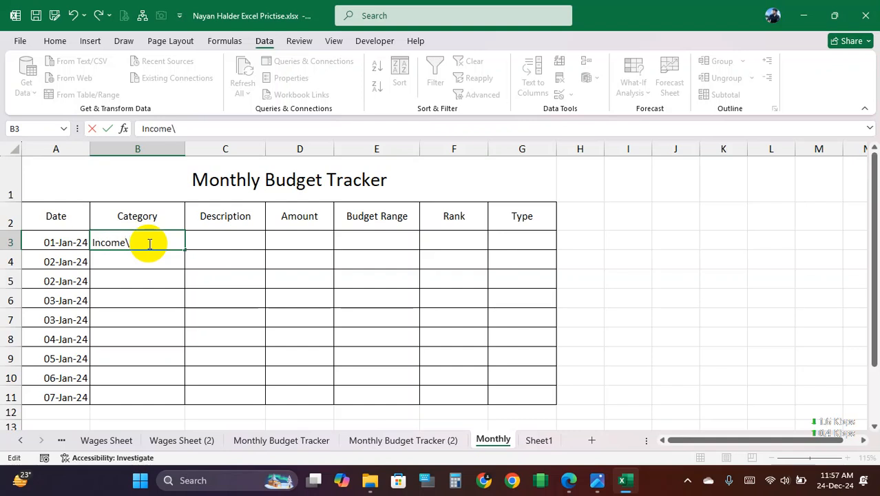
# Step: Test the validation with allowed values by entering Income, Utilities, Housing and Food in B3 to B6
pyautogui.write('Income')
pyautogui.press('Return')
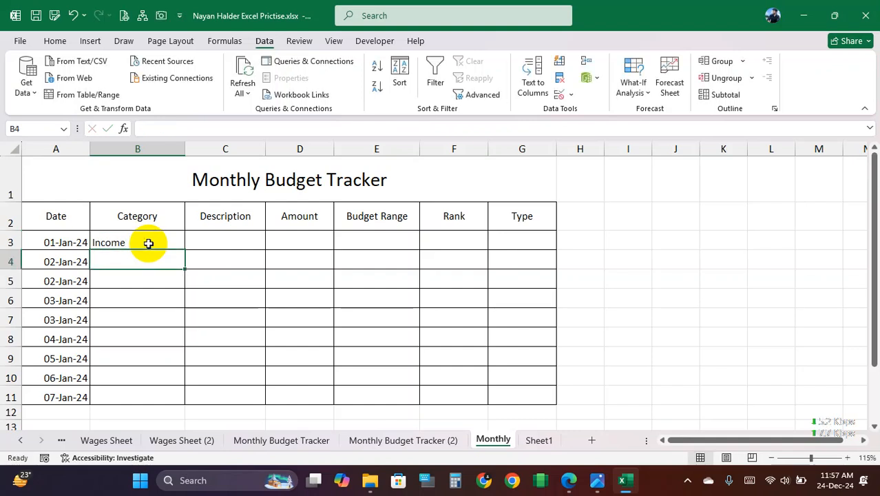
pyautogui.write('Uti')
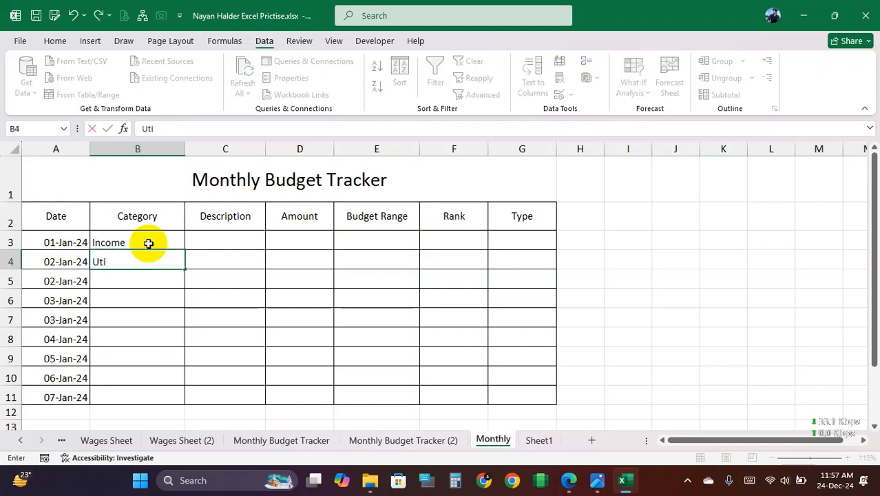
pyautogui.write('litie')
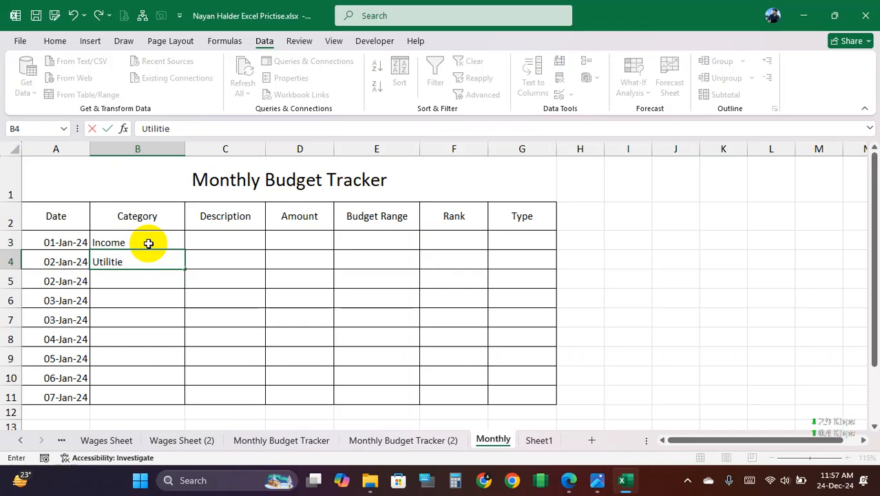
pyautogui.write('s')
pyautogui.press('Return')
pyautogui.write('Ho')
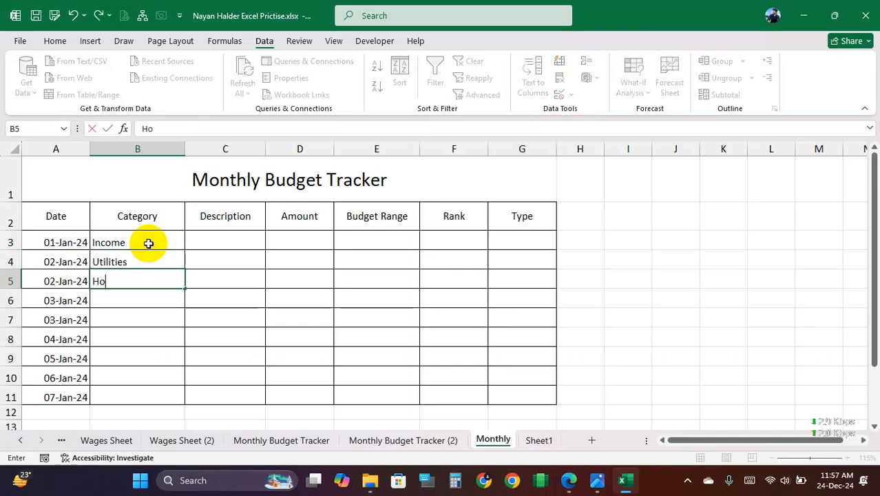
pyautogui.press('Return')
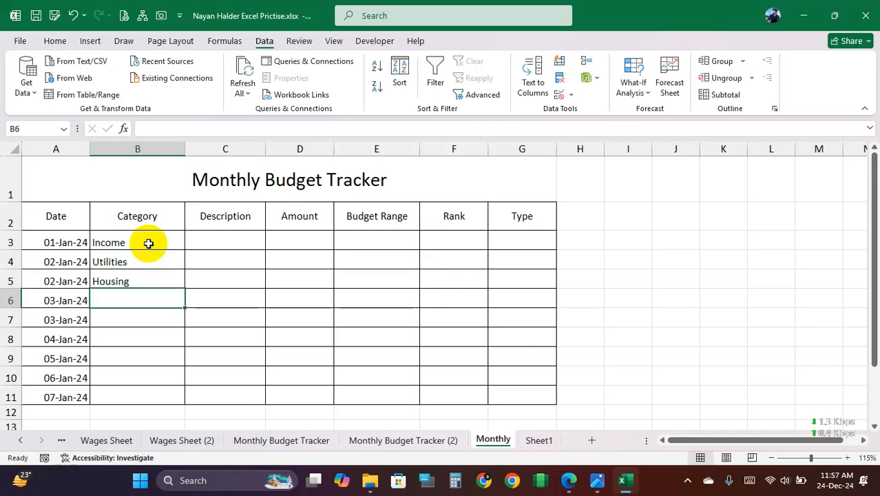
pyautogui.write('Food')
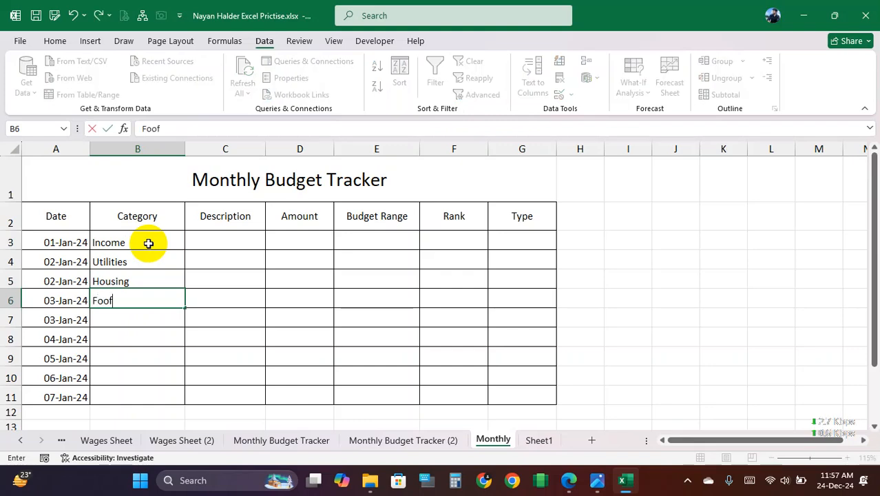
pyautogui.press('Return')
# Step: Test B7 with the misspelled entry Tranport, and correct it to Transport
pyautogui.write('Tranpor')
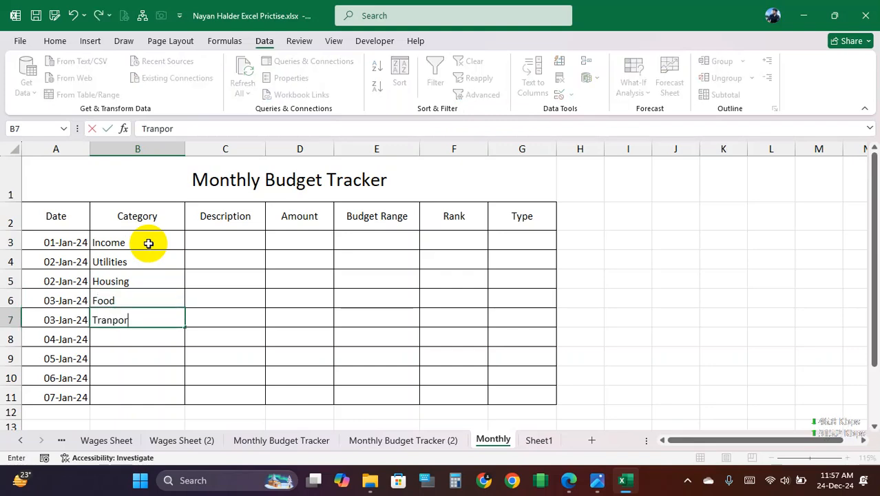
pyautogui.press('Return')
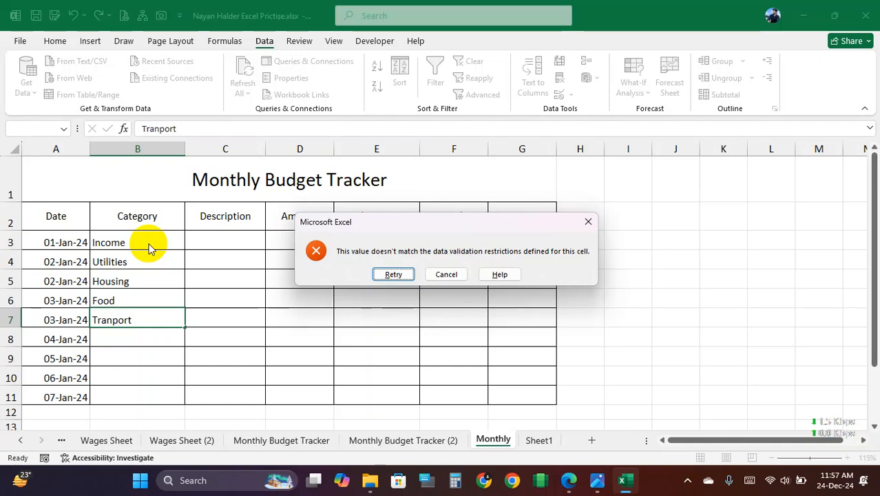
pyautogui.press('Return')
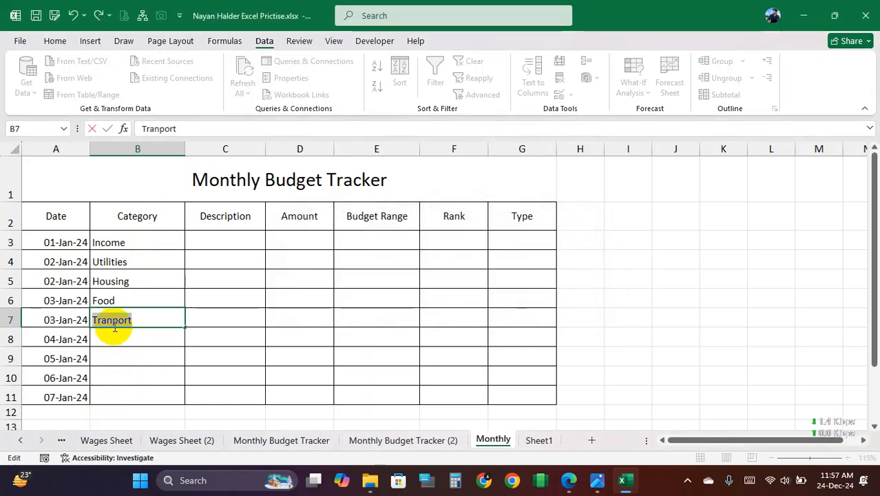
pyautogui.write('s')
pyautogui.press('Return')
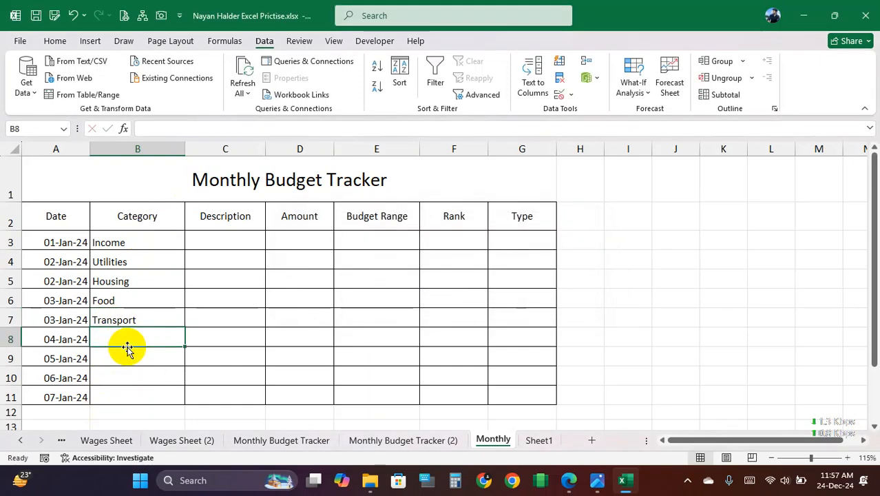
# Step: Clear the test entries from B3:B7
pyautogui.moveTo(131, 242); pyautogui.dragTo(128, 316)
pyautogui.press('Delete')
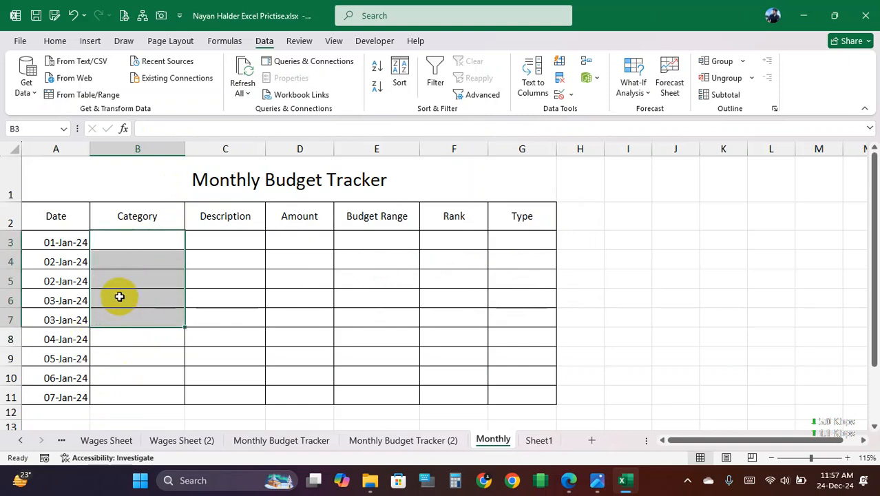
# Step: Copy the category Income from the sample PDF in Edge into cell B3 in Excel
pyautogui.click(128, 242)
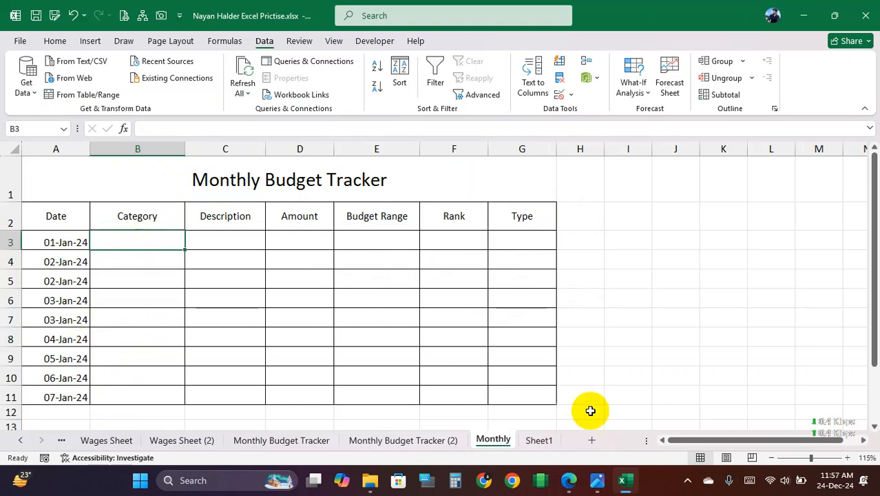
pyautogui.click(569, 480)
pyautogui.moveTo(223, 127); pyautogui.dragTo(275, 127)
pyautogui.hotkey('ctrl', 'c')
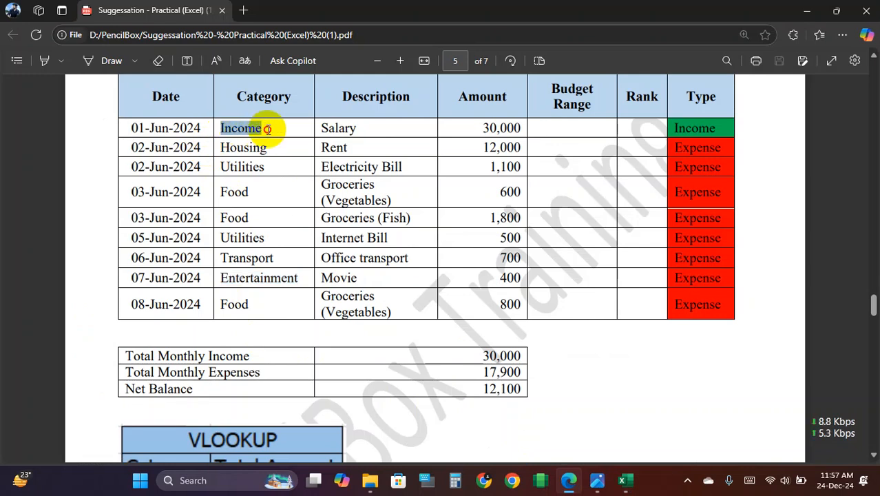
pyautogui.click(625, 480)
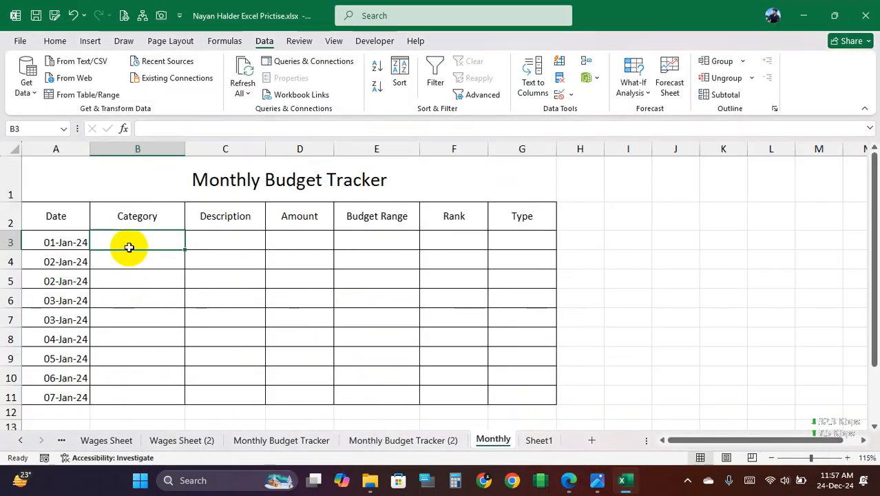
pyautogui.hotkey('ctrl', 'v')
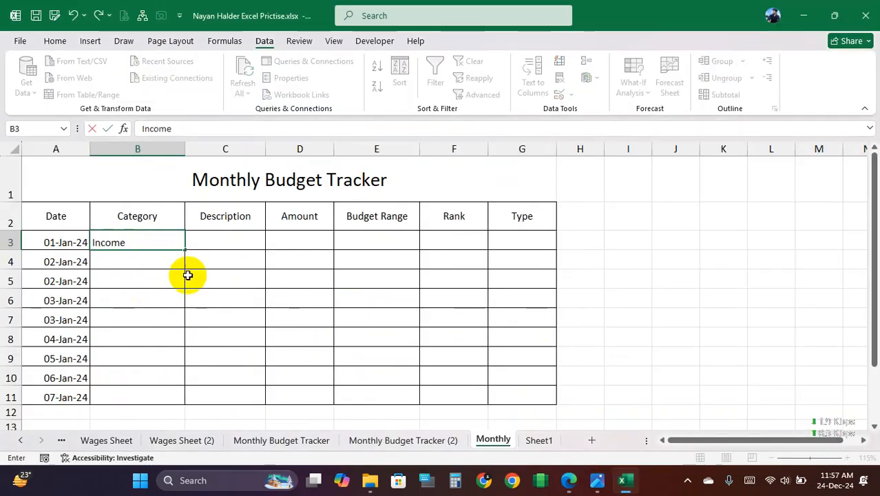
# Step: Copy the category Housing from the sample PDF in Edge into cell B4 in Excel
pyautogui.click(568, 480)
pyautogui.moveTo(222, 148); pyautogui.dragTo(299, 155)
pyautogui.hotkey('ctrl', 'c')
pyautogui.click(624, 480)
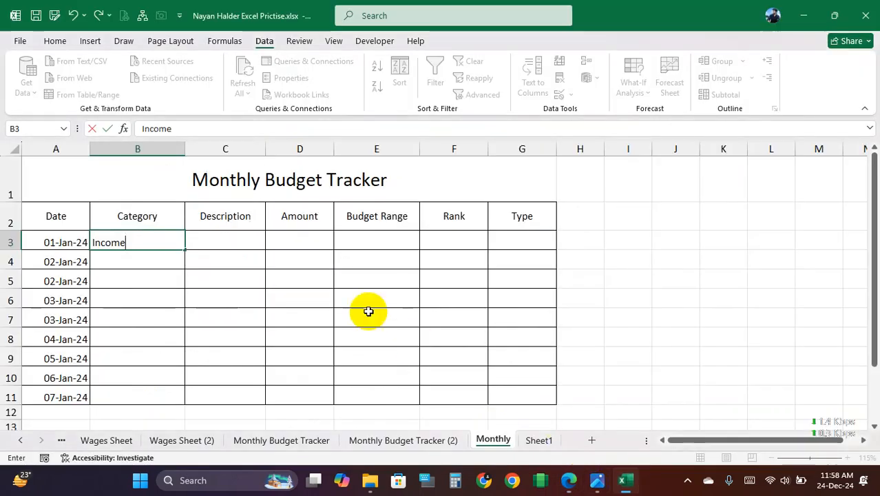
pyautogui.click(153, 261)
pyautogui.hotkey('ctrl', 'v')
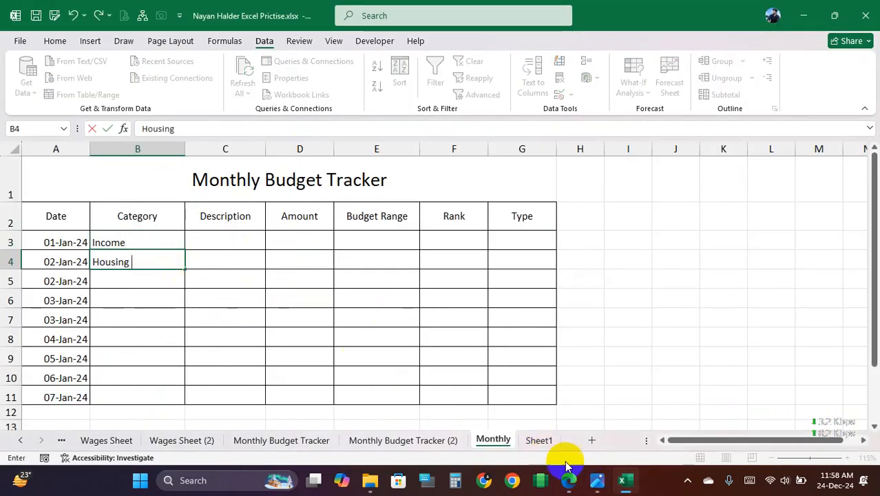
# Step: Copy the category Utilities from the sample PDF in Edge into cell B5 in Excel, discarding the pending entry in B4
pyautogui.click(599, 484)
pyautogui.click(569, 480)
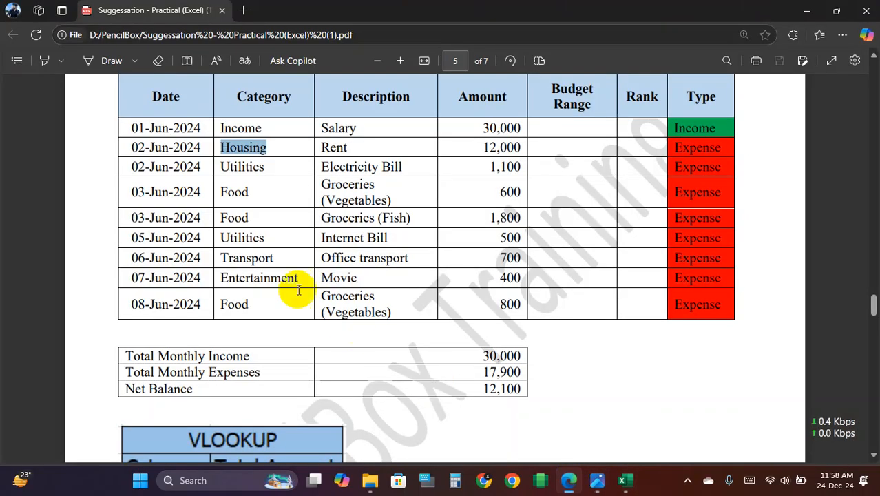
pyautogui.moveTo(225, 166); pyautogui.dragTo(258, 167)
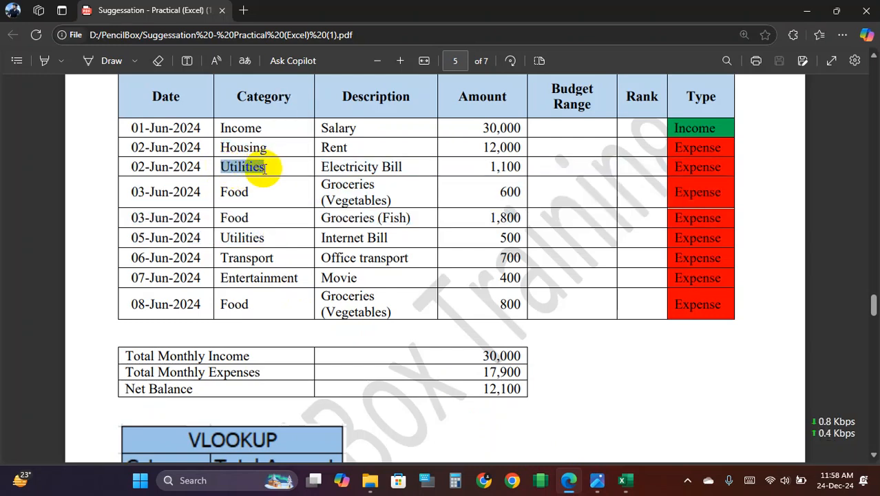
pyautogui.click(635, 485)
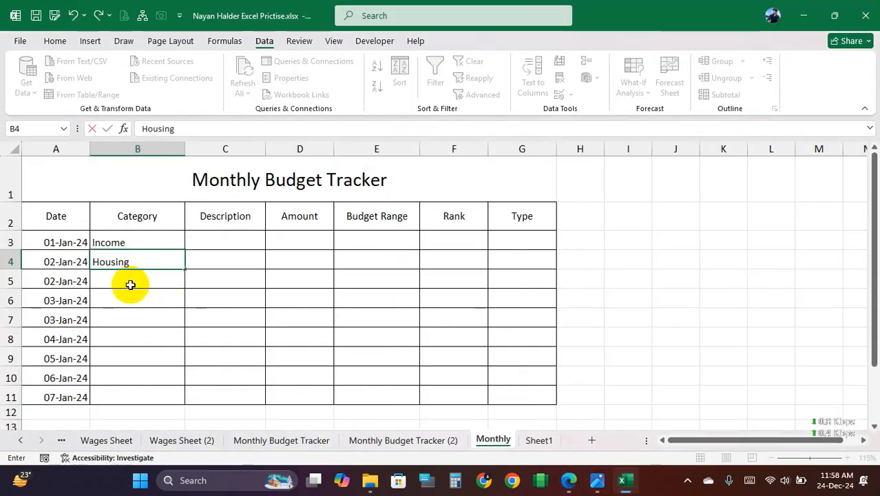
pyautogui.click(130, 287)
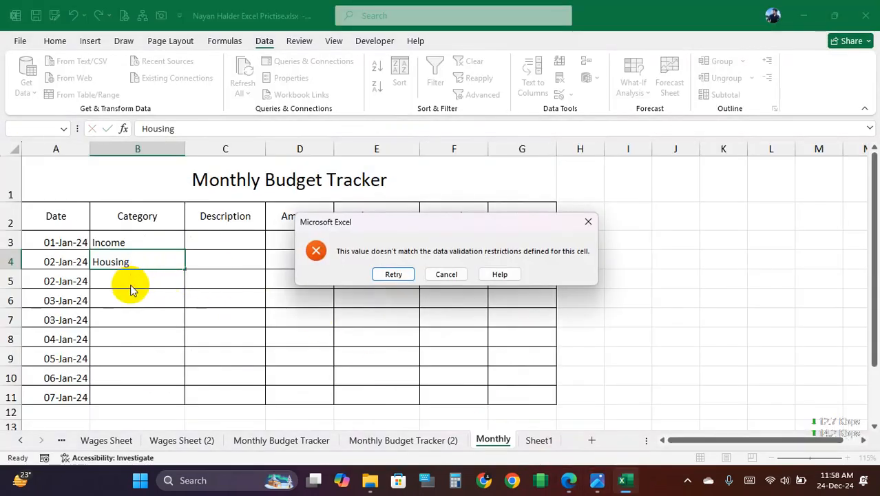
pyautogui.click(436, 275)
pyautogui.doubleClick(134, 277)
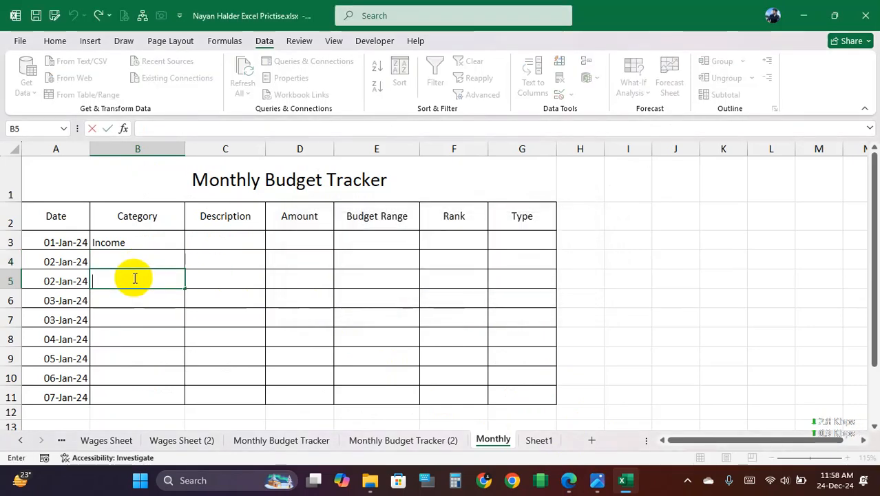
pyautogui.write('Utilities')
# Step: Re-enter the category Housing in cell B4 without a trailing space
pyautogui.doubleClick(134, 260)
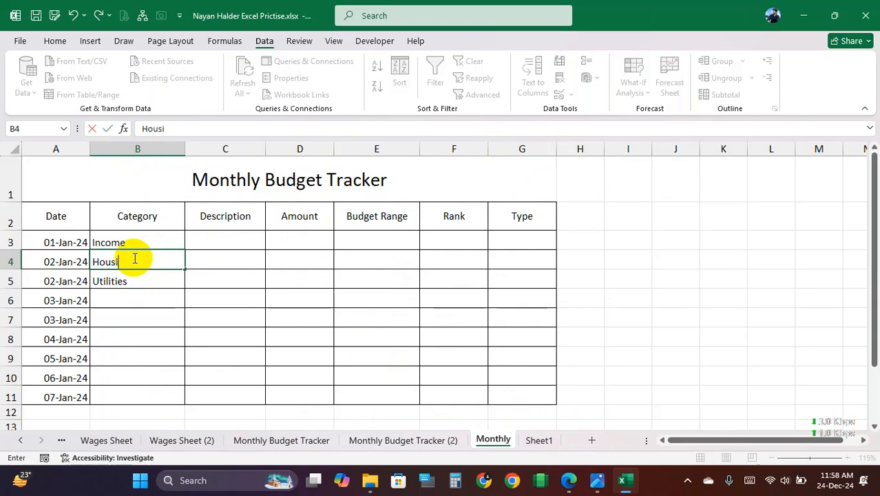
pyautogui.write('Housing')
pyautogui.press('Return')
pyautogui.press('Return')
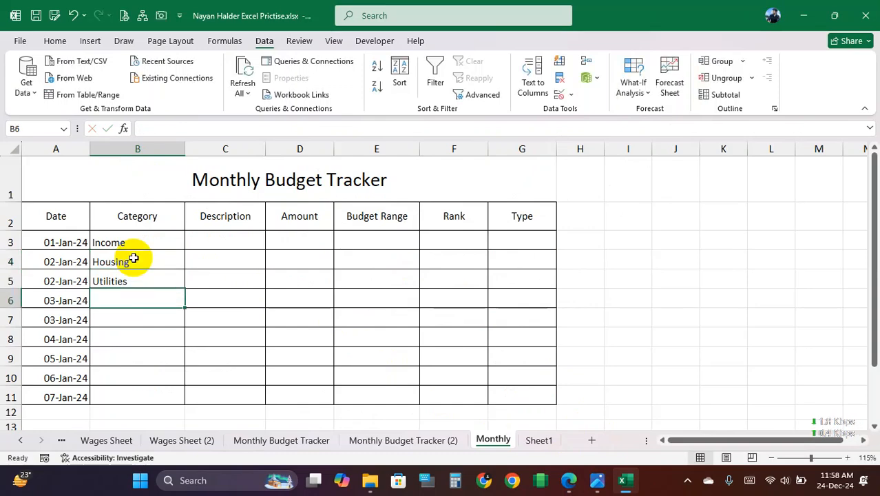
# Step: Enter the category Food in cell B6 and fill it down into B7
pyautogui.write('Fo')
pyautogui.press('Return')
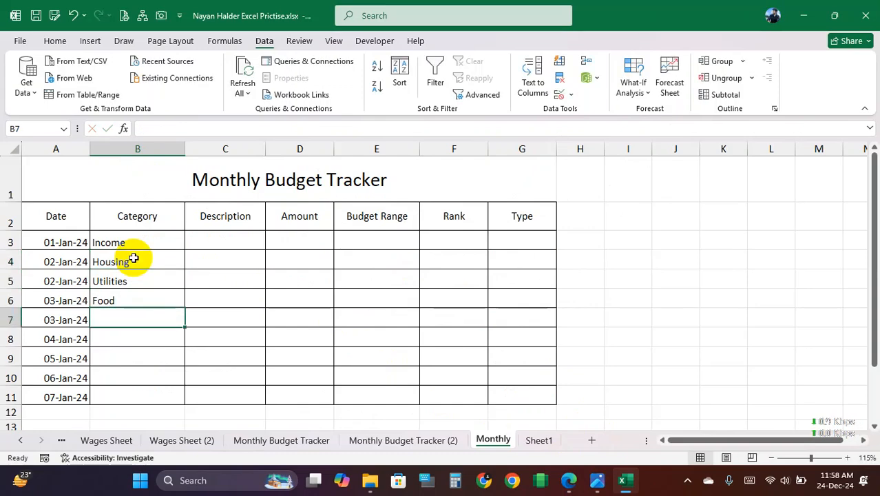
pyautogui.hotkey('ctrl', 'f')
pyautogui.click(763, 273)
pyautogui.hotkey('ctrl', 'd')
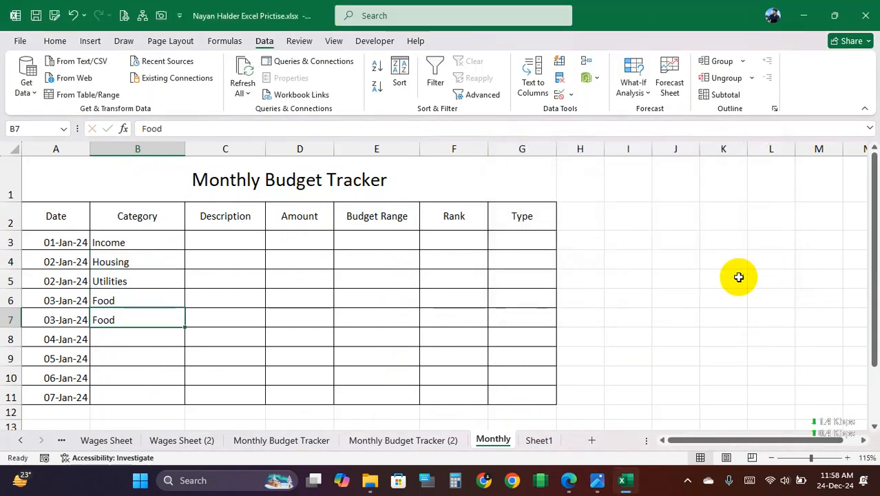
# Step: Check the next category in the sample PDF in Edge, and copy Utilities from B5 into B8 in Excel
pyautogui.click(570, 481)
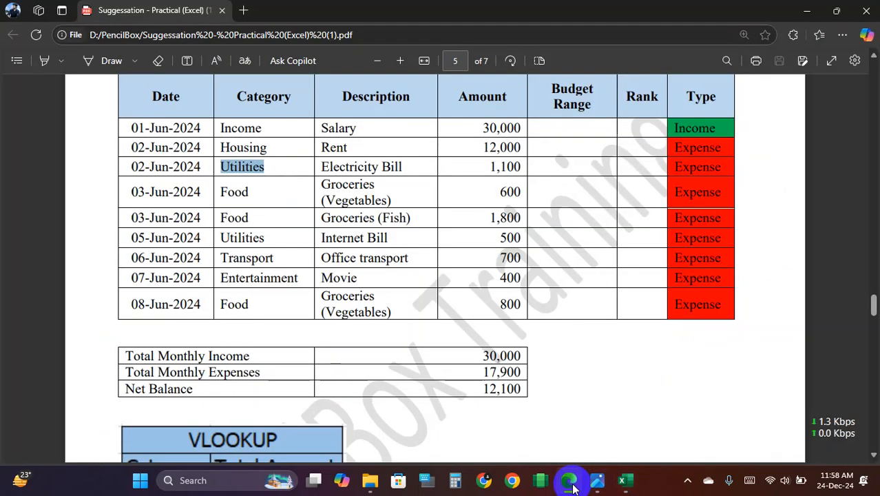
pyautogui.click(569, 481)
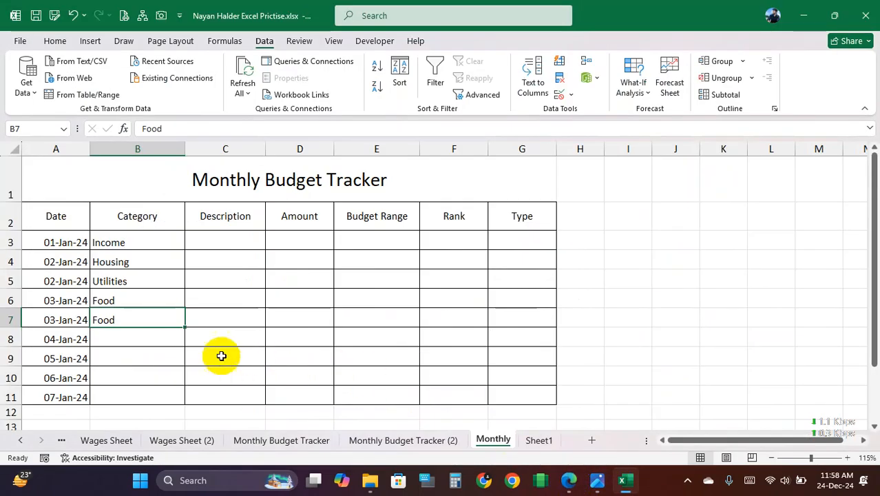
pyautogui.click(140, 276)
pyautogui.hotkey('ctrl', 'c')
pyautogui.click(126, 339)
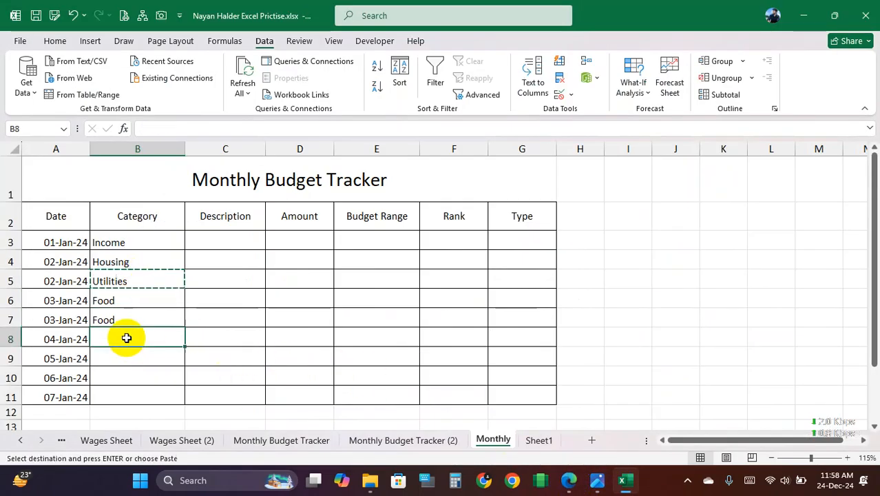
pyautogui.hotkey('ctrl', 'v')
# Step: Enter the category Transport in cell B9
pyautogui.click(125, 357)
pyautogui.write('Tra')
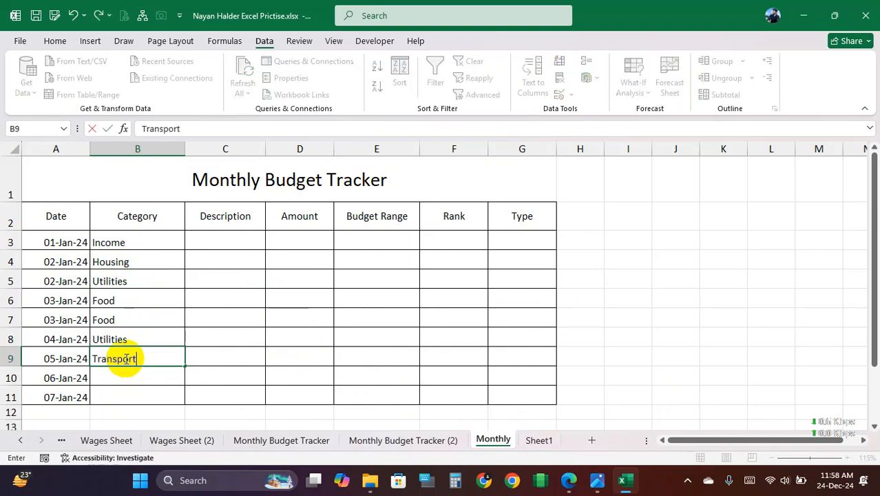
pyautogui.press('Return')
# Step: Copy the category Entertainment from the sample PDF in Edge into cell B10 in Excel
pyautogui.write('E')
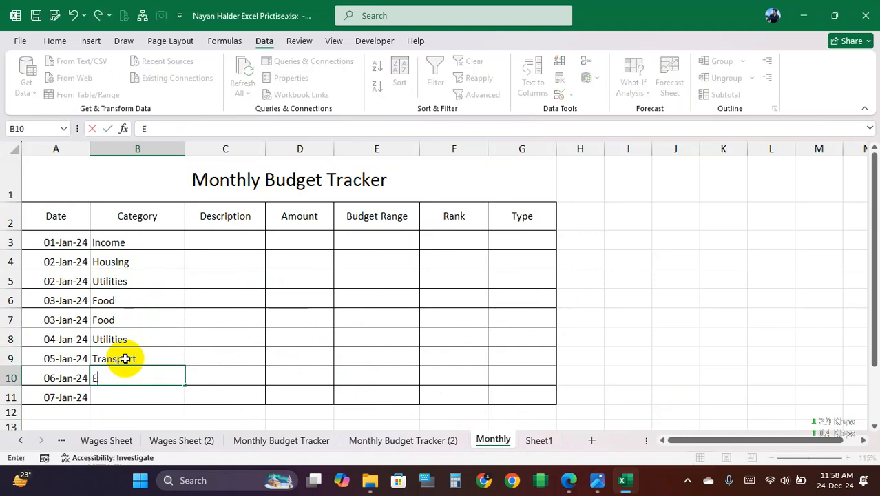
pyautogui.click(569, 480)
pyautogui.moveTo(225, 276)
pyautogui.mouseDown()
pyautogui.moveTo(309, 278)
pyautogui.moveTo(235, 278)
pyautogui.mouseUp()
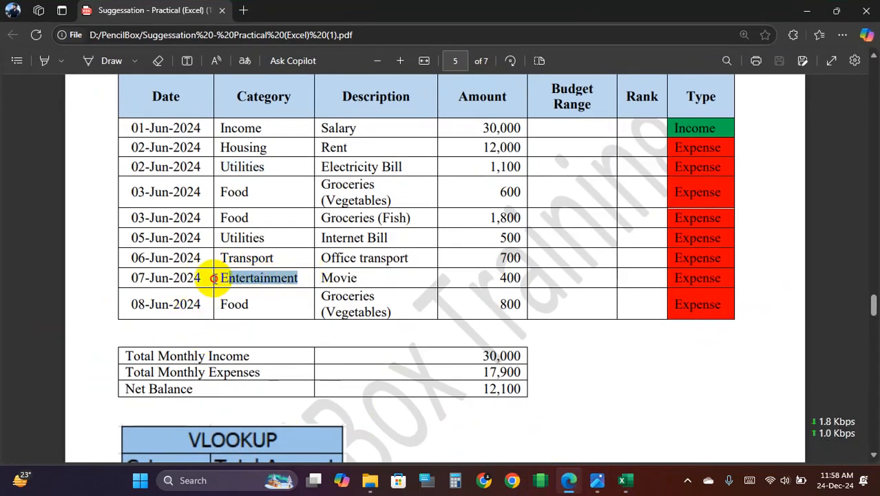
pyautogui.click(568, 485)
pyautogui.doubleClick(128, 384)
pyautogui.hotkey('ctrl', 'v')
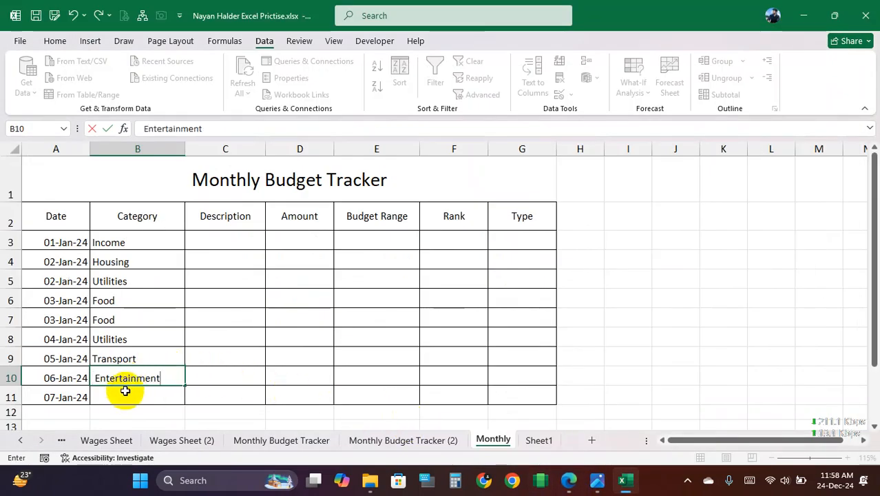
# Step: Remove the leading space from Entertainment in B10, and enter the category Food in B11
pyautogui.click(115, 398)
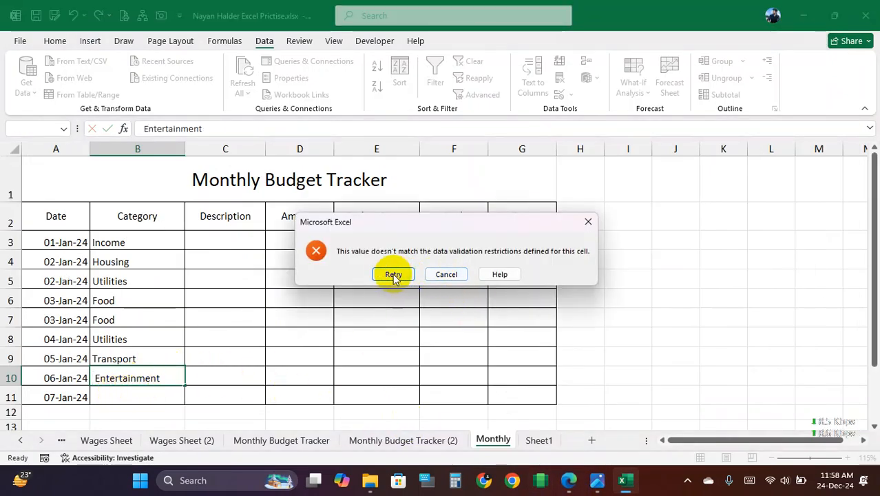
pyautogui.click(391, 272)
pyautogui.click(96, 380)
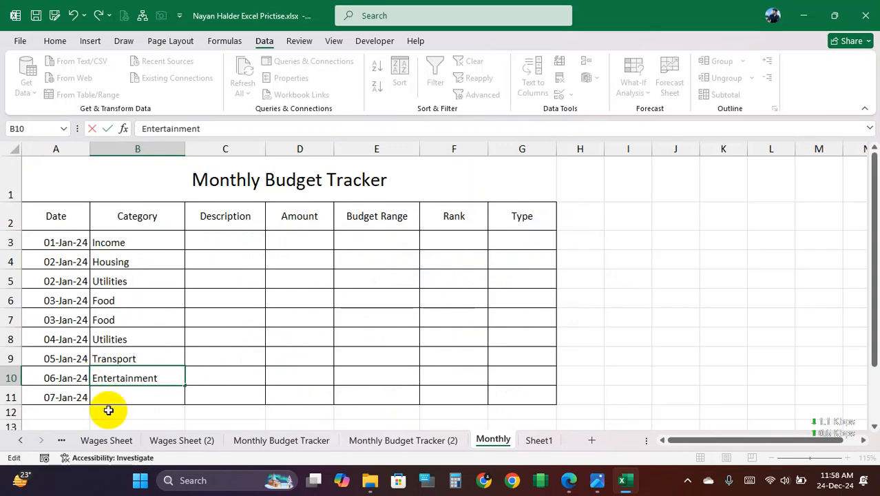
pyautogui.press('Return')
pyautogui.doubleClick(117, 398)
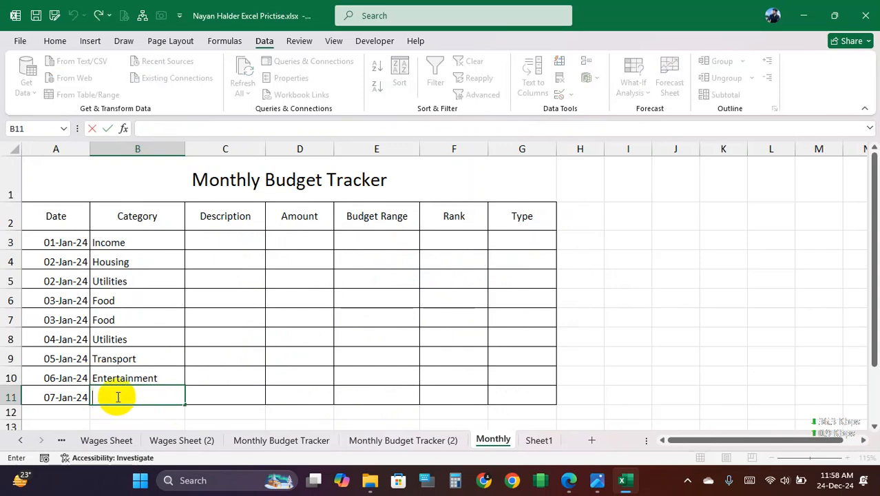
pyautogui.press('Return')
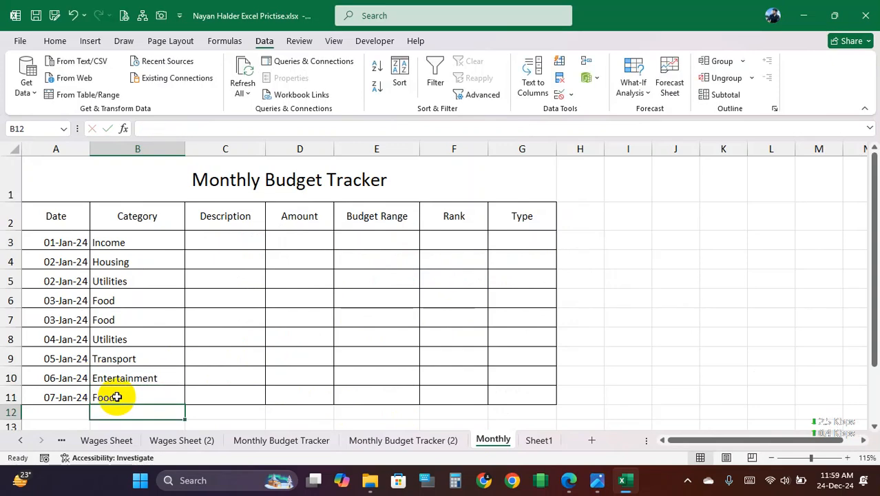
pyautogui.moveTo(141, 243); pyautogui.dragTo(133, 388)
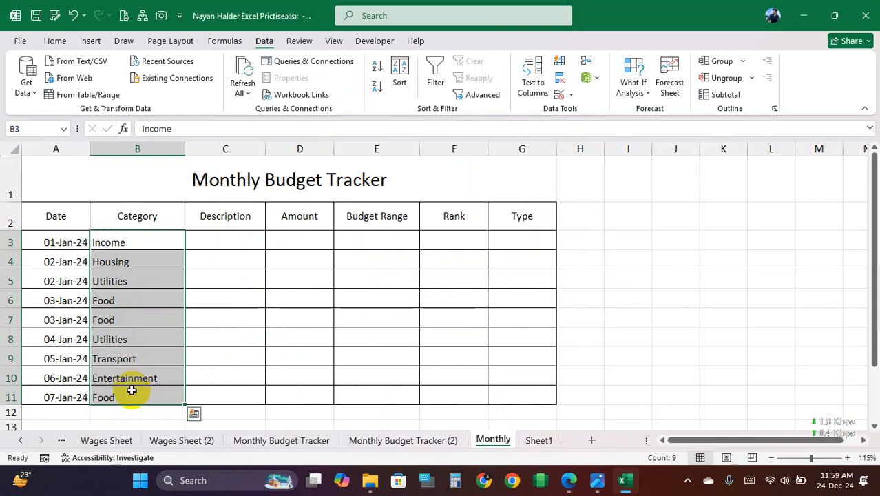
pyautogui.click(119, 242)
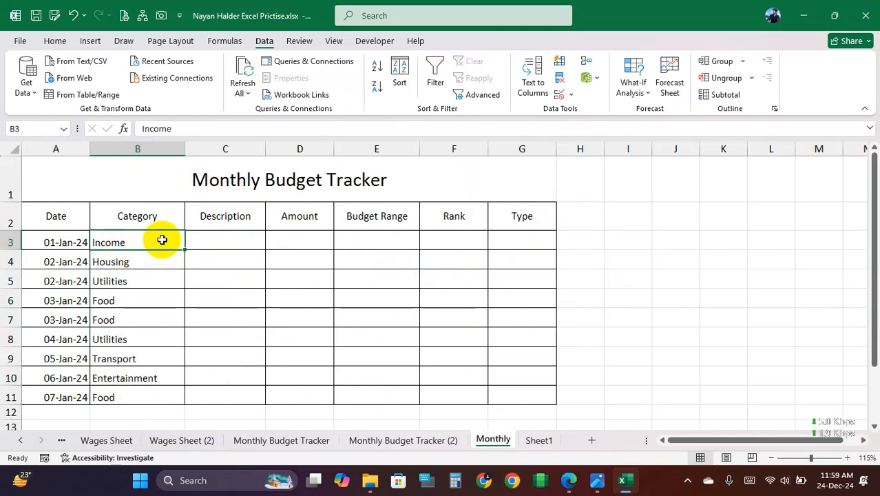
pyautogui.click(147, 274)
pyautogui.moveTo(141, 252); pyautogui.dragTo(148, 385)
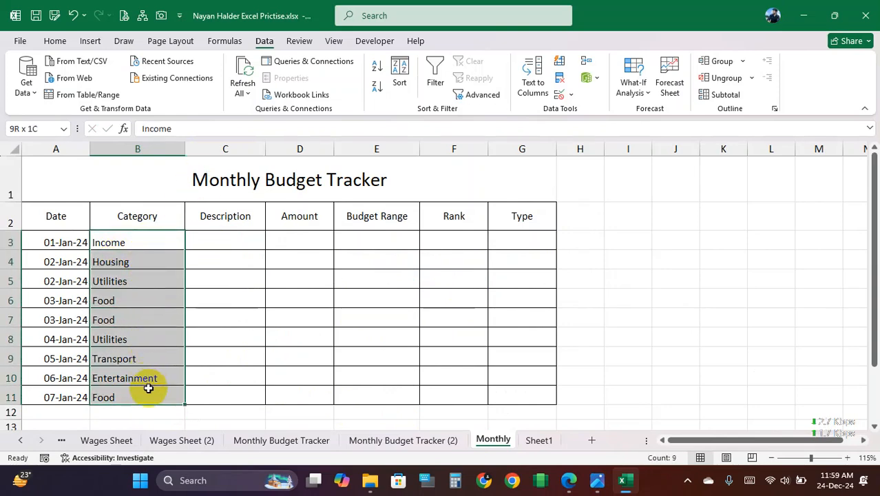
pyautogui.click(193, 236)
pyautogui.moveTo(145, 242); pyautogui.dragTo(148, 359)
# Step: Narrow the Category column slightly and widen the Description column
pyautogui.click(224, 238)
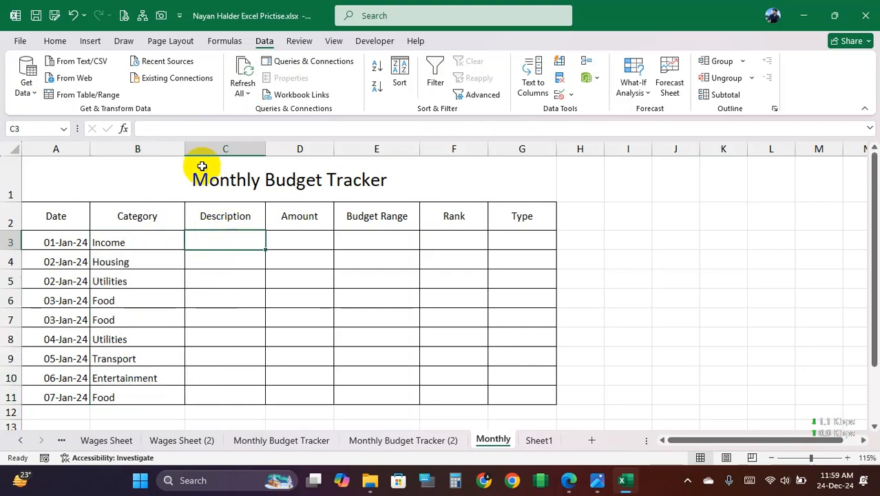
pyautogui.moveTo(185, 148); pyautogui.dragTo(181, 186)
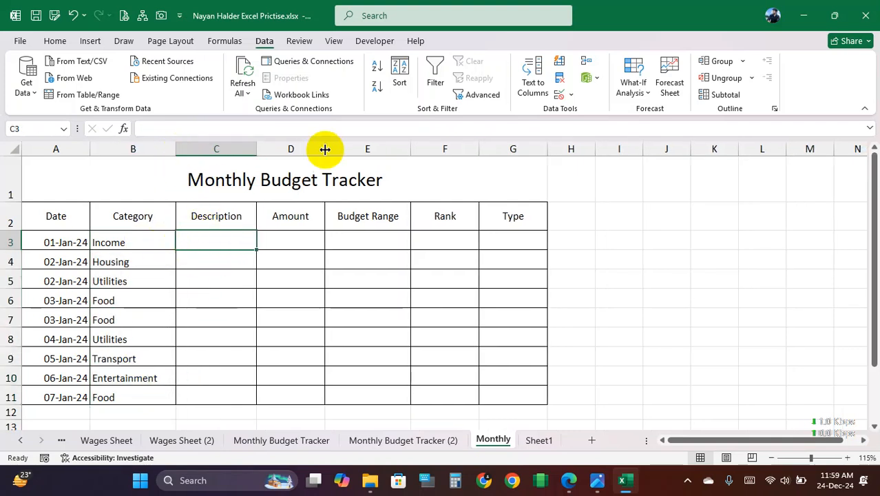
pyautogui.moveTo(257, 150); pyautogui.dragTo(282, 151)
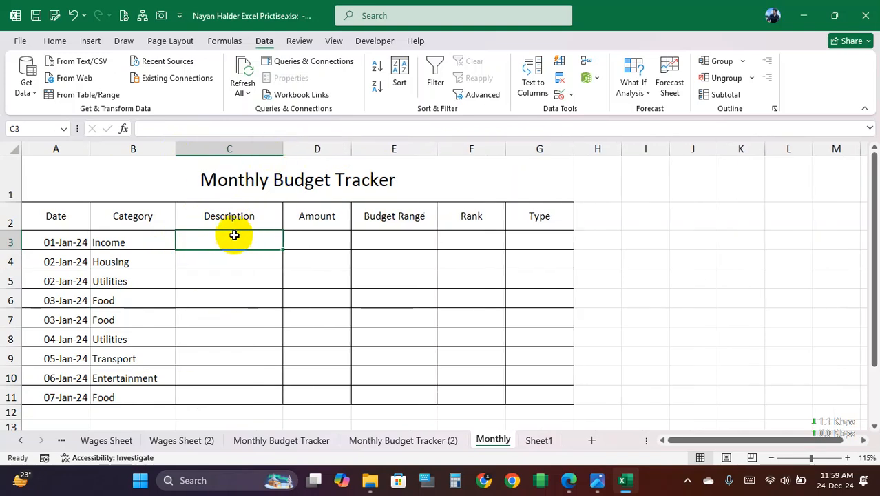
# Step: Enter the description Salary in cell C3 for the Income row
pyautogui.moveTo(127, 242); pyautogui.dragTo(219, 242)
pyautogui.click(222, 240)
pyautogui.click(141, 244)
pyautogui.click(206, 238)
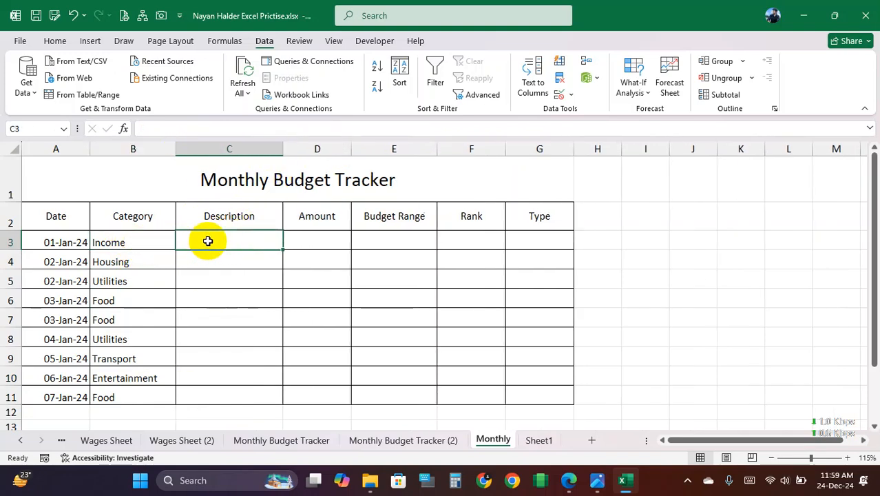
pyautogui.write('Sa')
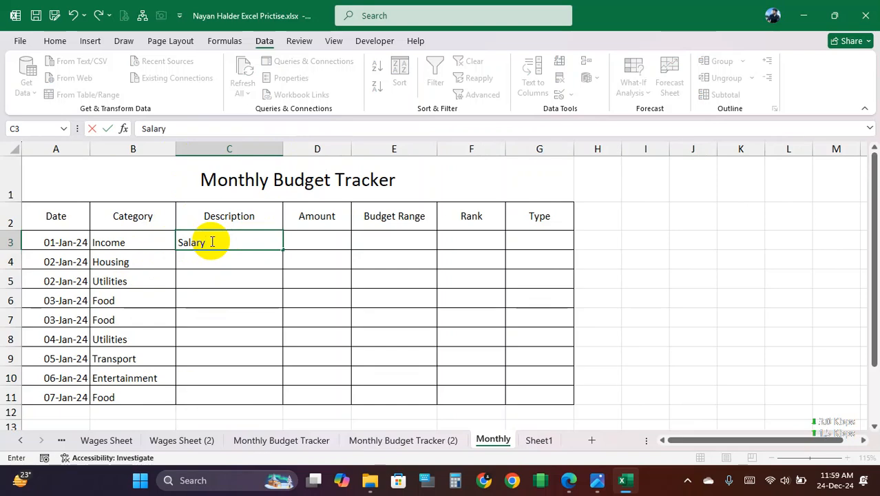
pyautogui.write('lary')
pyautogui.press('Return')
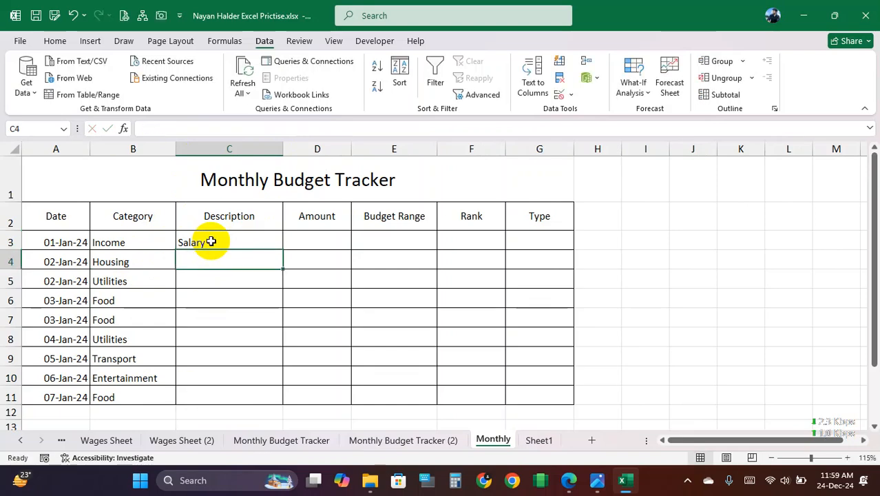
# Step: Copy the description Rent from the sample PDF in Edge into cell C4 in Excel
pyautogui.click(568, 480)
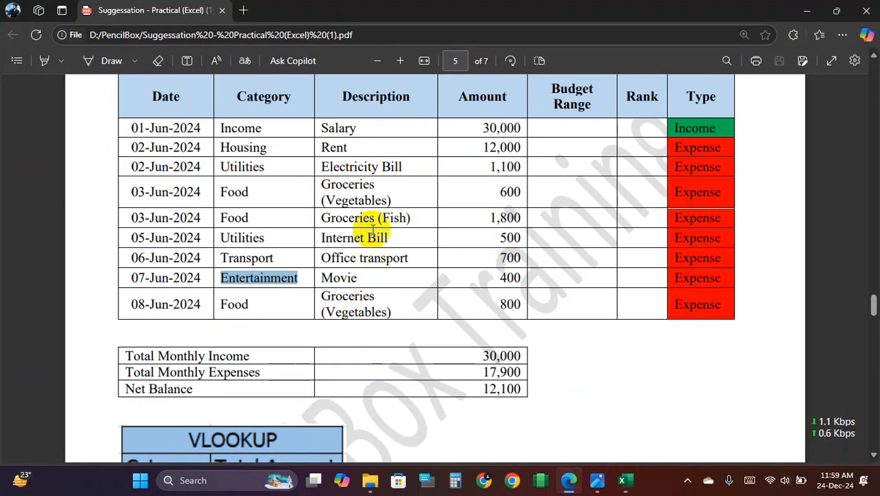
pyautogui.click(338, 148)
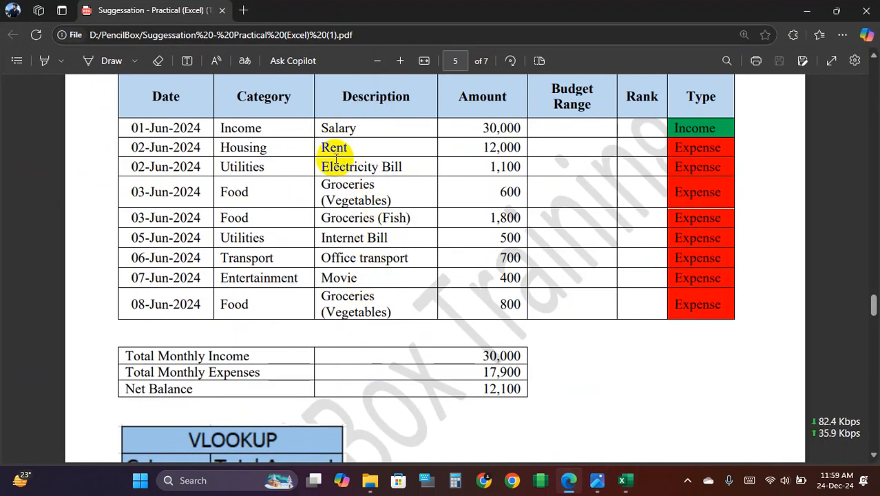
pyautogui.moveTo(321, 147); pyautogui.dragTo(343, 148)
pyautogui.hotkey('ctrl', 'c')
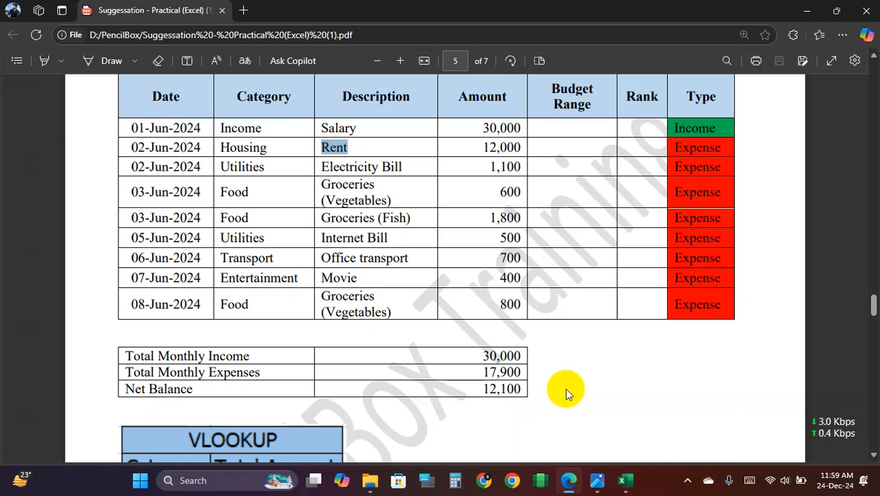
pyautogui.click(596, 480)
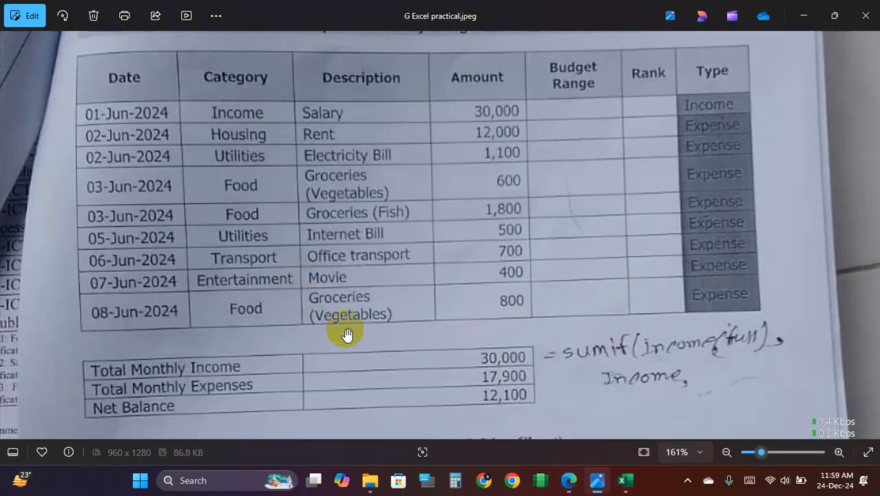
pyautogui.click(568, 480)
pyautogui.click(626, 480)
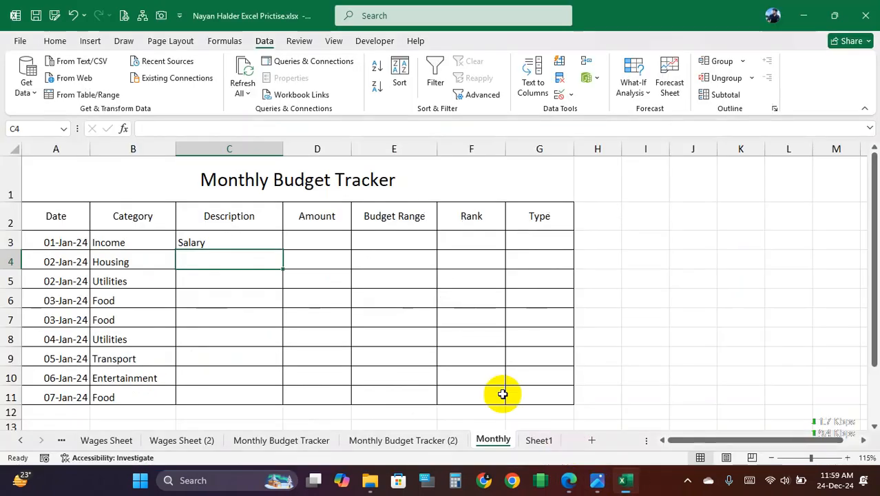
pyautogui.doubleClick(217, 260)
pyautogui.hotkey('ctrl', 'v')
# Step: Copy the description Electricity Bill from the sample PDF in Edge into cell C5 in Excel
pyautogui.click(569, 485)
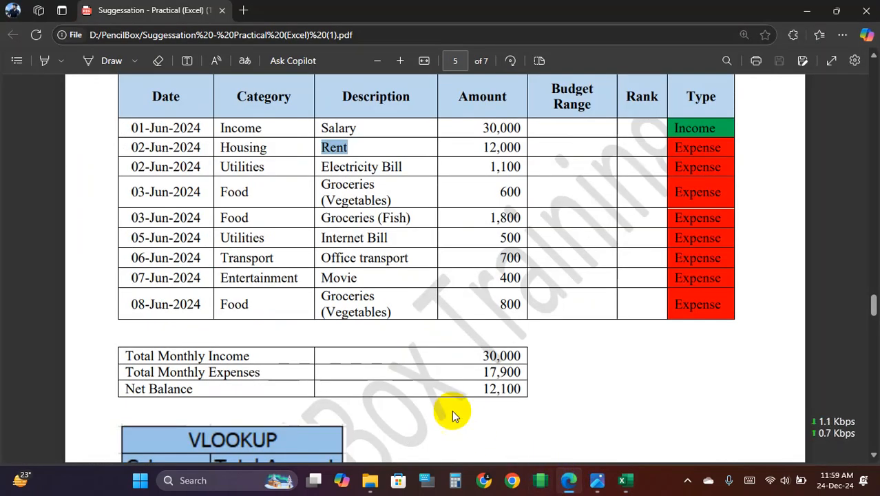
pyautogui.moveTo(321, 167); pyautogui.dragTo(402, 168)
pyautogui.hotkey('ctrl', 'c')
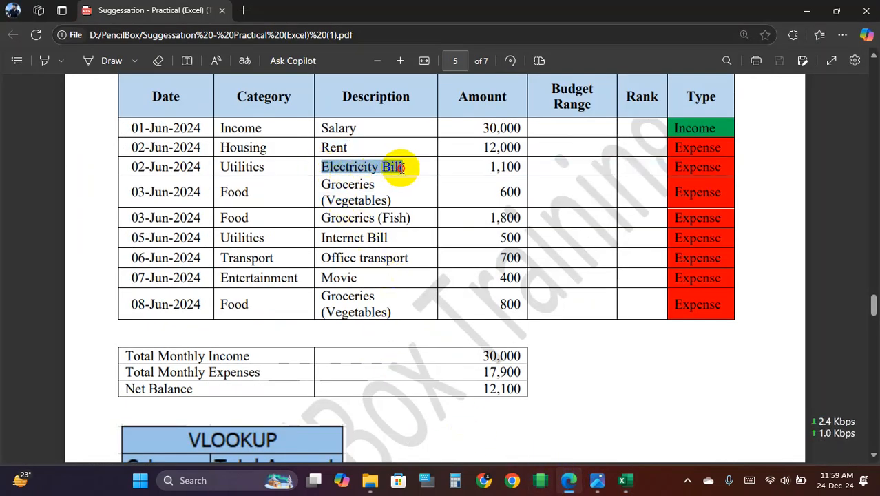
pyautogui.click(624, 480)
pyautogui.doubleClick(210, 278)
pyautogui.hotkey('ctrl', 'v')
pyautogui.click(251, 318)
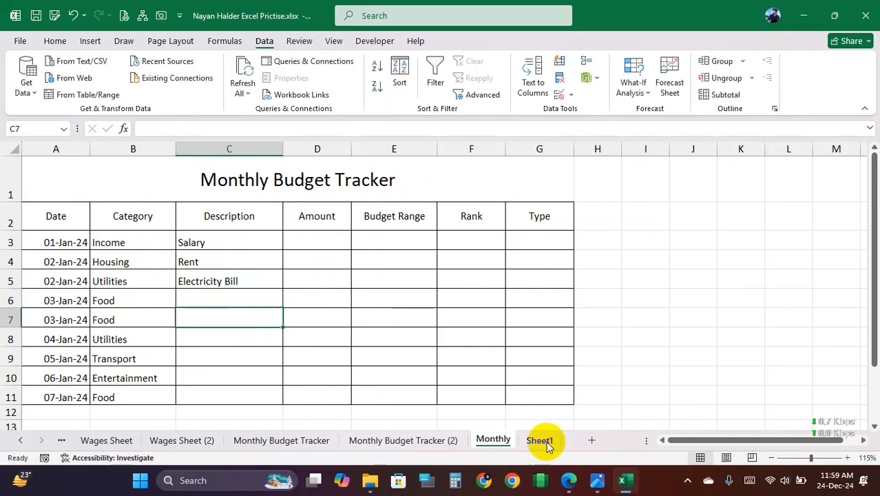
# Step: Copy the description Groceries (Vegetables) from the sample PDF in Edge into cell C6 in Excel, and heighten row 6 to fit both lines
pyautogui.click(413, 441)
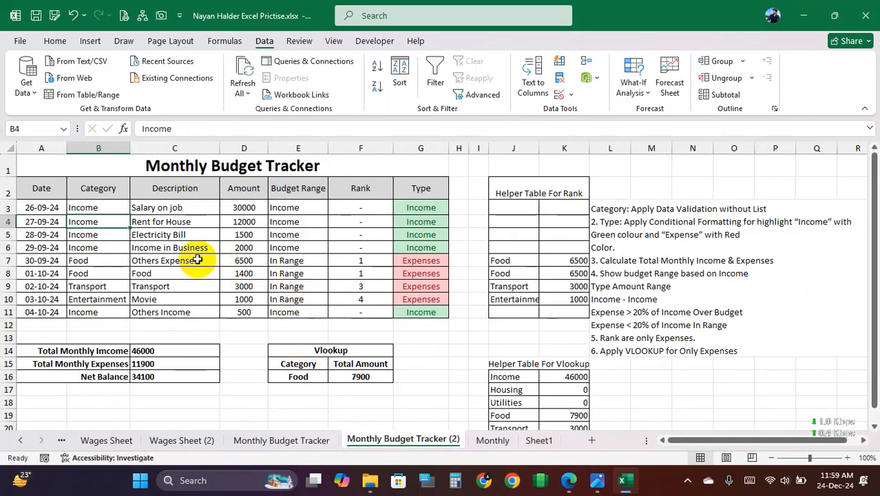
pyautogui.click(493, 441)
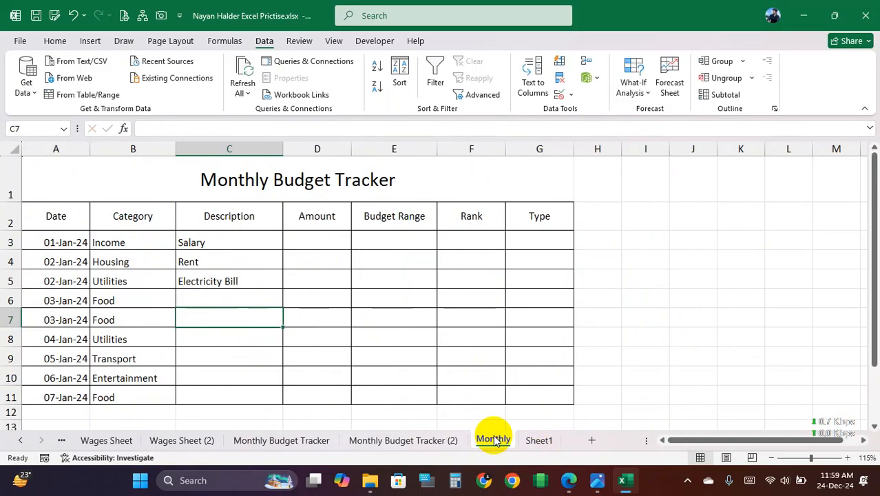
pyautogui.click(625, 482)
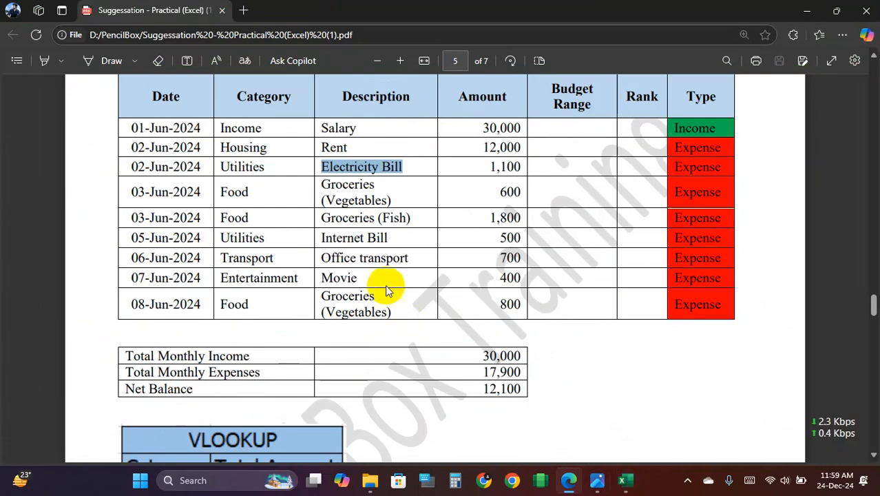
pyautogui.click(323, 186)
pyautogui.moveTo(324, 186); pyautogui.dragTo(391, 198)
pyautogui.hotkey('ctrl', 'c')
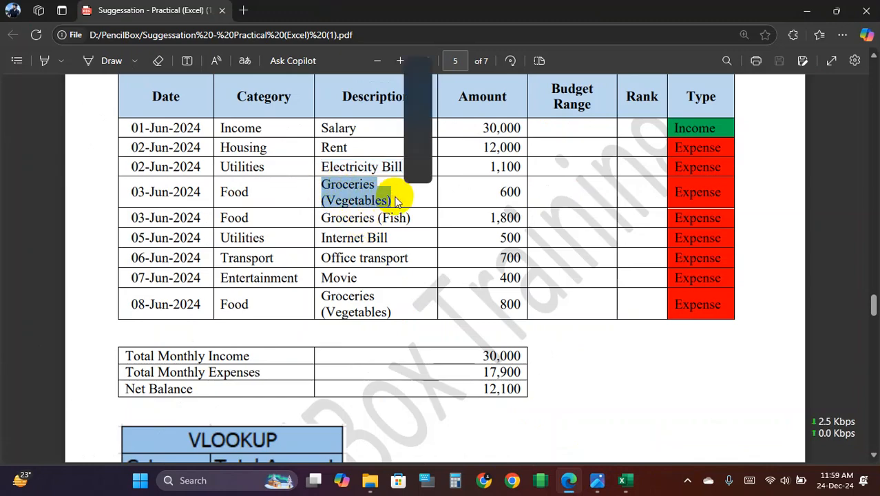
pyautogui.click(625, 480)
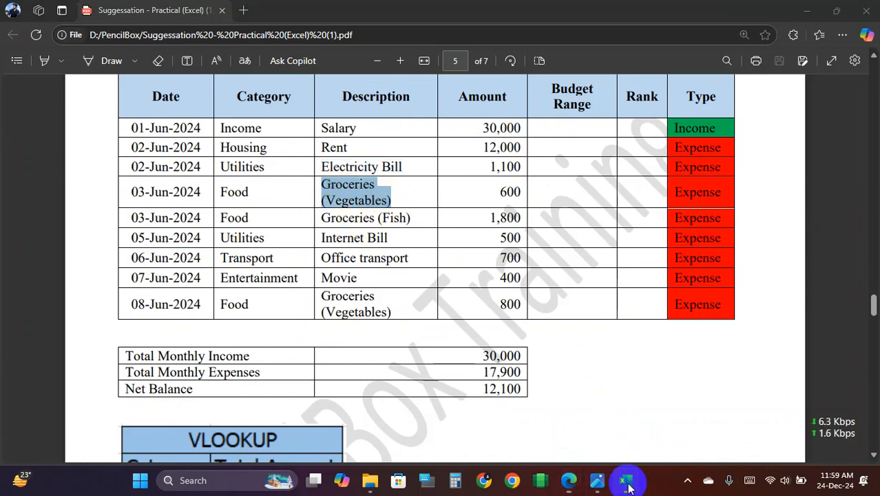
pyautogui.click(224, 297)
pyautogui.doubleClick(234, 303)
pyautogui.hotkey('ctrl', 'v')
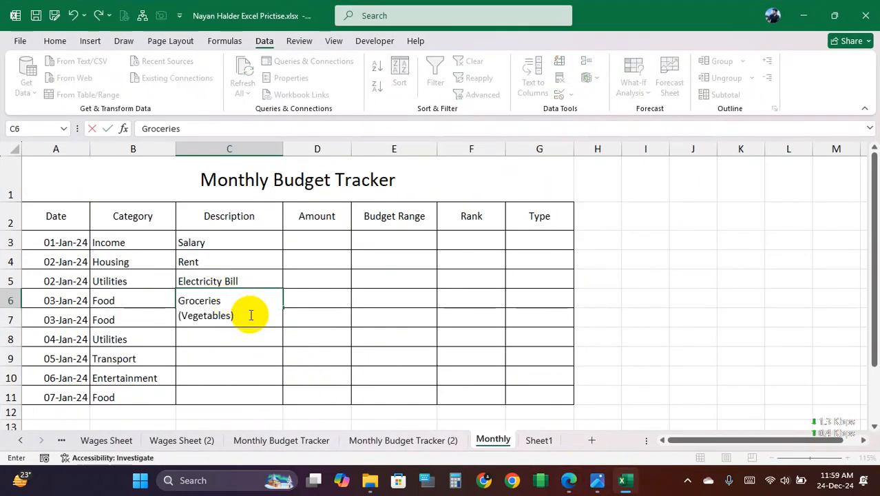
pyautogui.press('Return')
pyautogui.moveTo(13, 309); pyautogui.dragTo(13, 320)
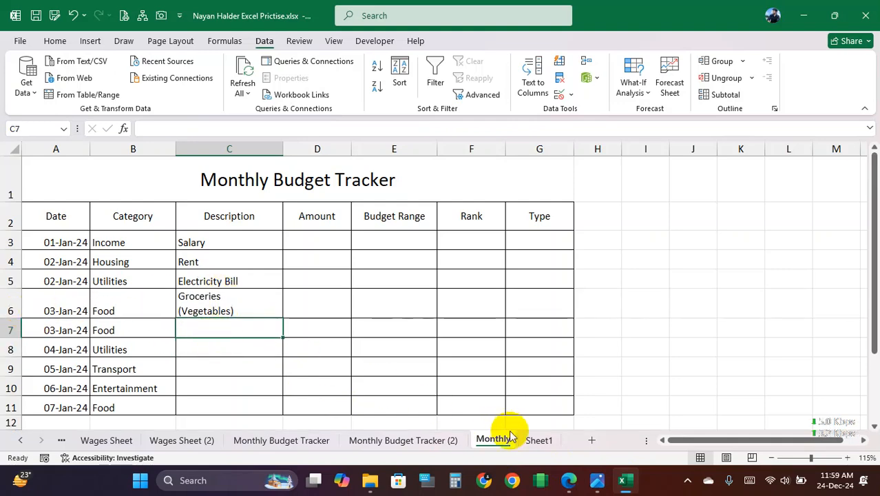
# Step: Copy the description Groceries (Fish) from the sample PDF in Edge into cell C7 in Excel
pyautogui.click(623, 482)
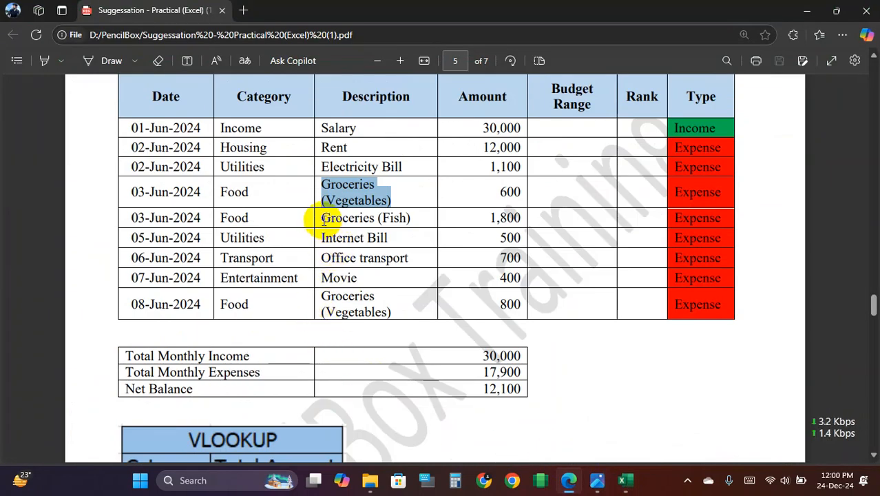
pyautogui.moveTo(321, 217); pyautogui.dragTo(410, 219)
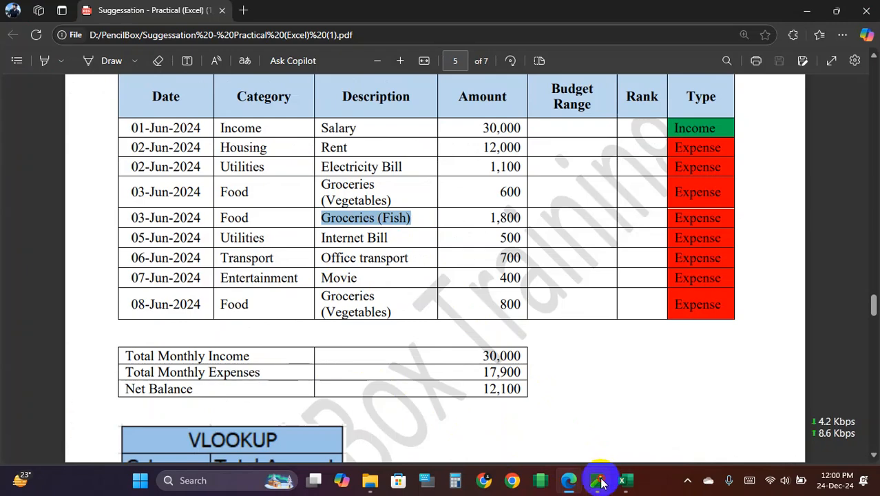
pyautogui.click(598, 480)
pyautogui.click(569, 480)
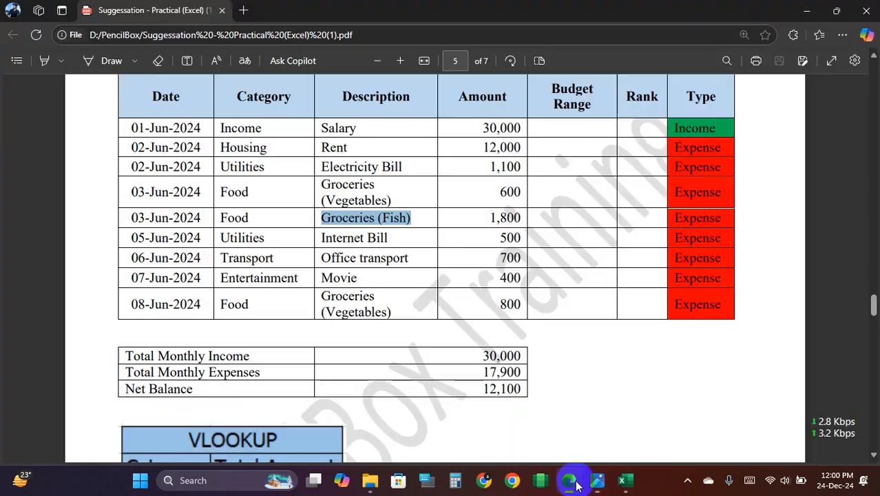
pyautogui.click(624, 482)
pyautogui.doubleClick(211, 322)
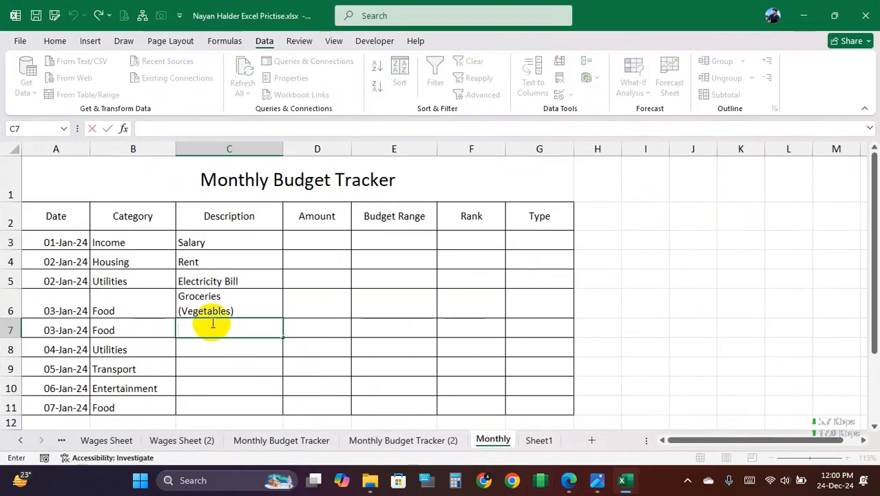
pyautogui.write('Groceries (Fish)')
pyautogui.press('Return')
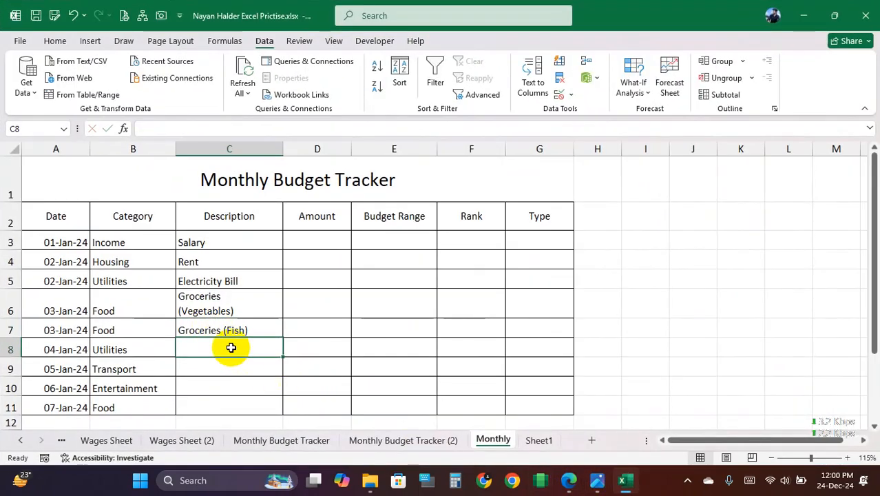
# Step: Copy the description Internet Bill from the sample PDF in Edge into cell C8 in Excel
pyautogui.click(568, 480)
pyautogui.moveTo(322, 237); pyautogui.dragTo(393, 240)
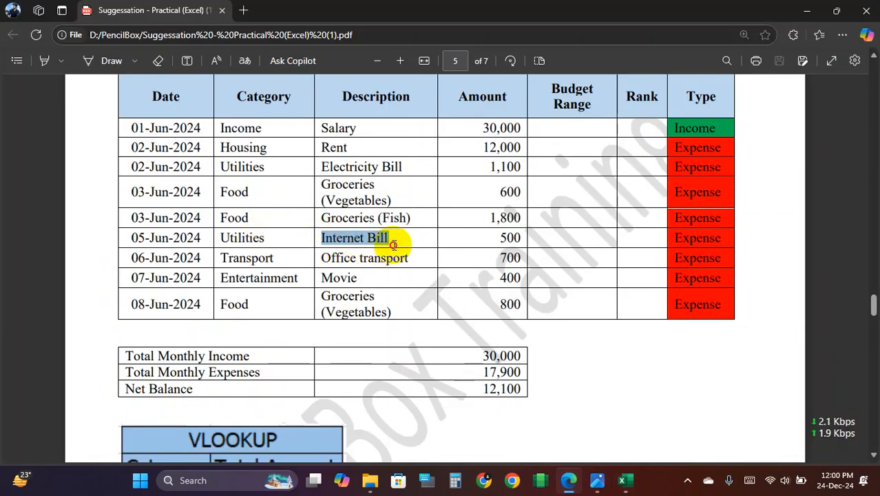
pyautogui.click(632, 482)
pyautogui.write('Internet Bill')
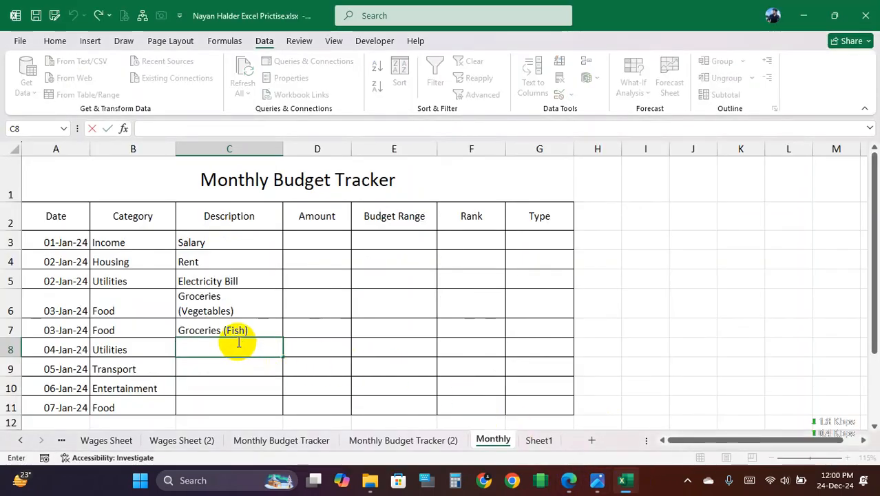
# Step: Copy the text Office transpor from the Transport row's description in the sample PDF in Edge into cell C9 in Excel
pyautogui.click(572, 483)
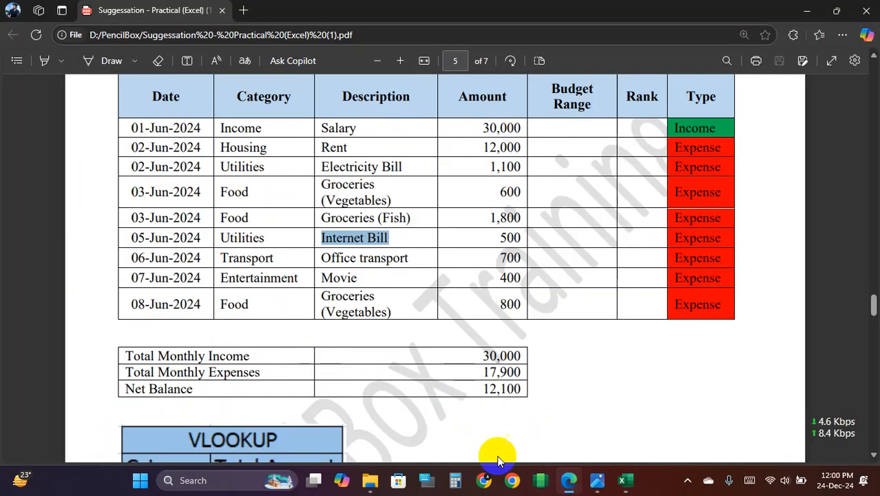
pyautogui.moveTo(323, 260); pyautogui.dragTo(414, 257)
pyautogui.hotkey('ctrl', 'c')
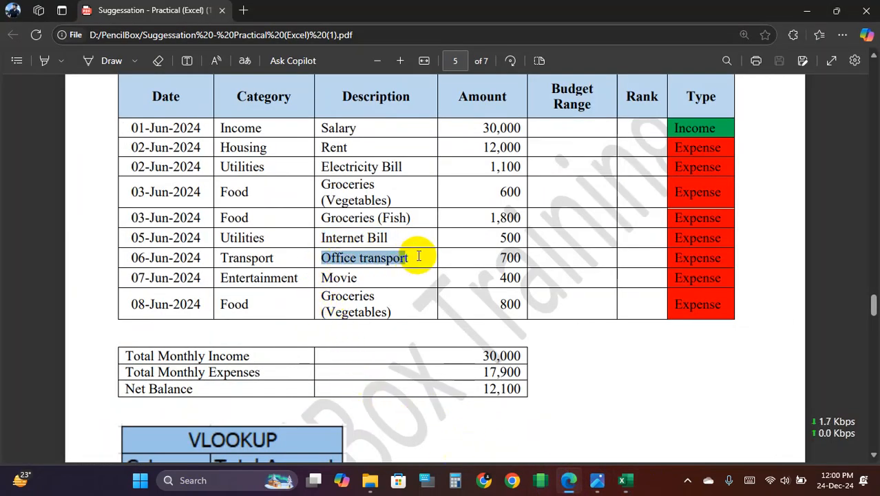
pyautogui.click(624, 480)
pyautogui.click(235, 370)
pyautogui.hotkey('ctrl', 'v')
# Step: Copy the description Movie from the sample PDF in Edge into cell C10 in Excel
pyautogui.click(569, 480)
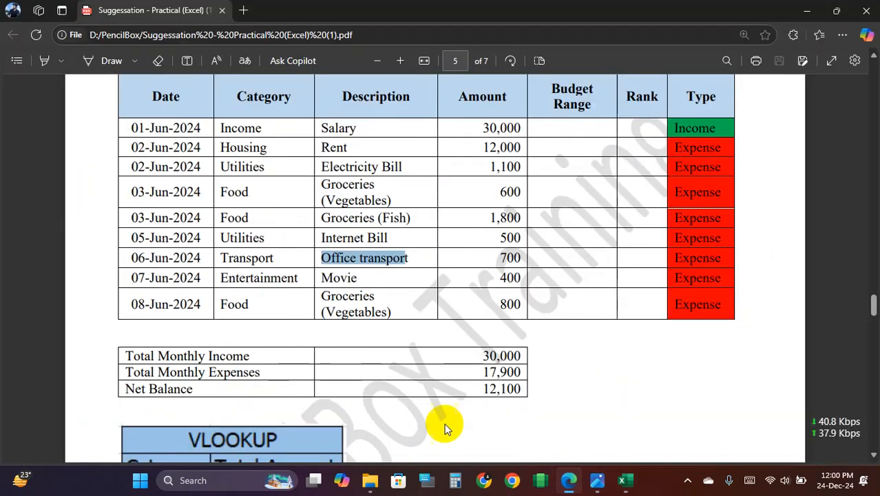
pyautogui.moveTo(322, 278); pyautogui.dragTo(355, 281)
pyautogui.hotkey('ctrl', 'c')
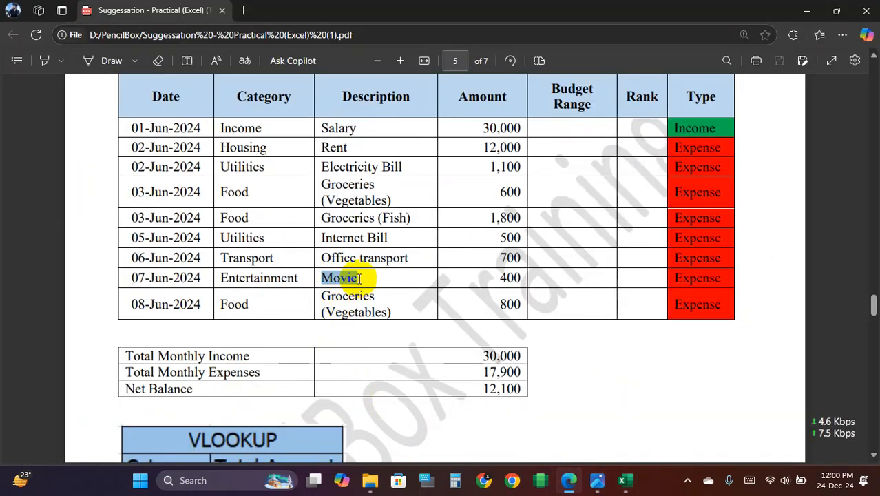
pyautogui.click(625, 480)
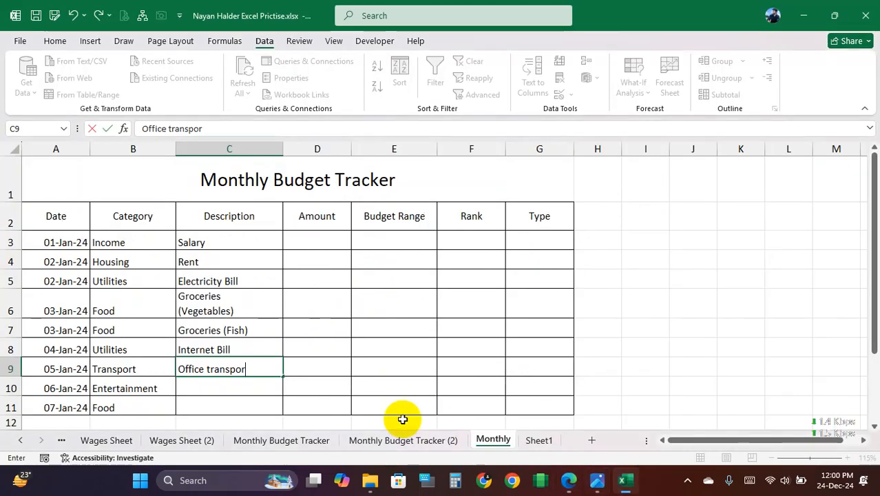
pyautogui.click(224, 387)
pyautogui.doubleClick(224, 388)
pyautogui.hotkey('ctrl', 'v')
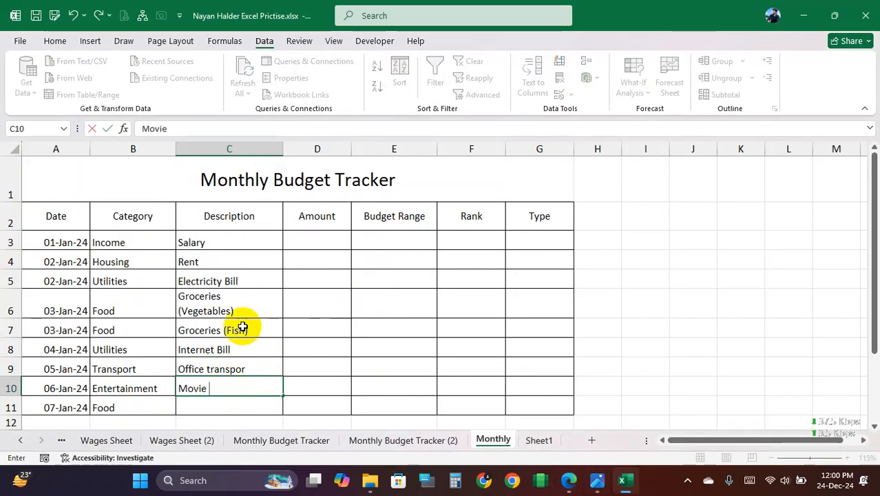
# Step: Copy the description Groceries (Vegetables) from C6 to C11 and fit the height of row 11 to both lines
pyautogui.click(237, 307)
pyautogui.hotkey('ctrl', 'c')
pyautogui.click(227, 408)
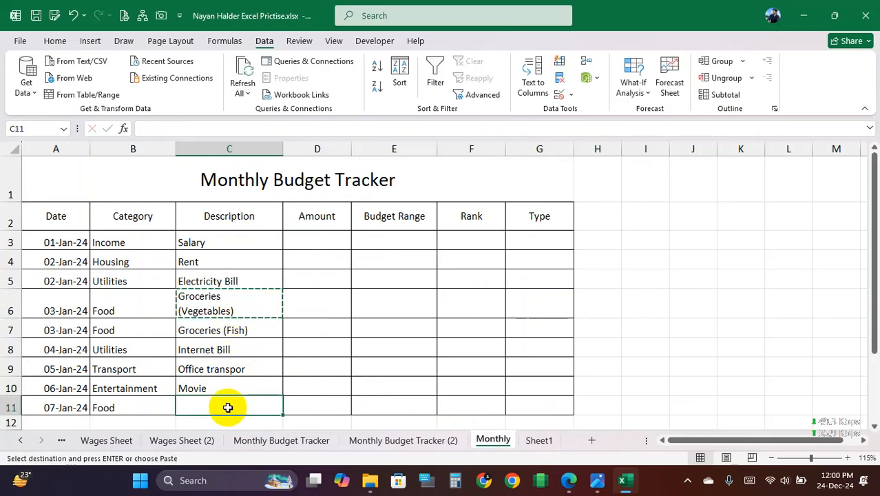
pyautogui.click(223, 369)
pyautogui.doubleClick(9, 416)
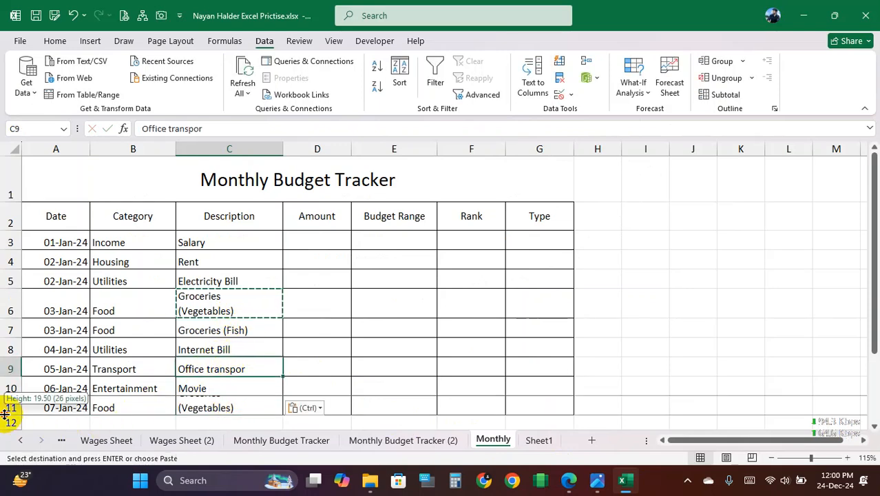
pyautogui.click(109, 349)
pyautogui.scroll(-1, 214, 323)
pyautogui.scroll(1, 228, 301)
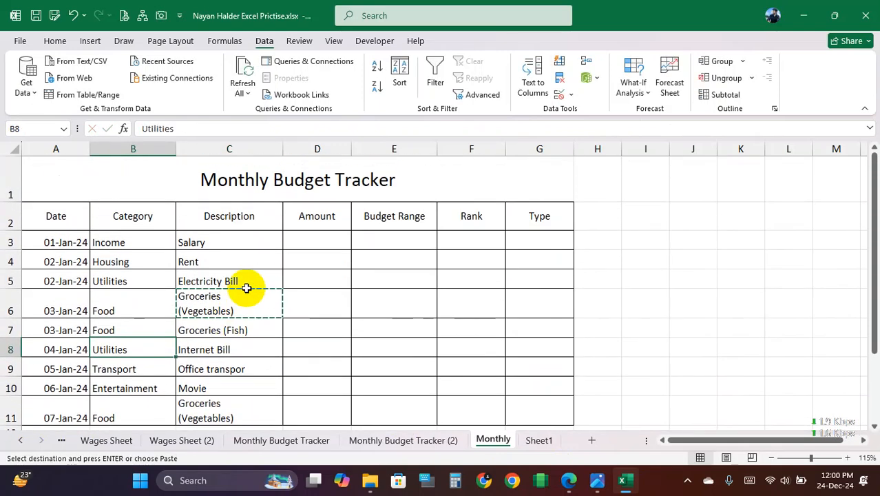
pyautogui.scroll(-1, 236, 291)
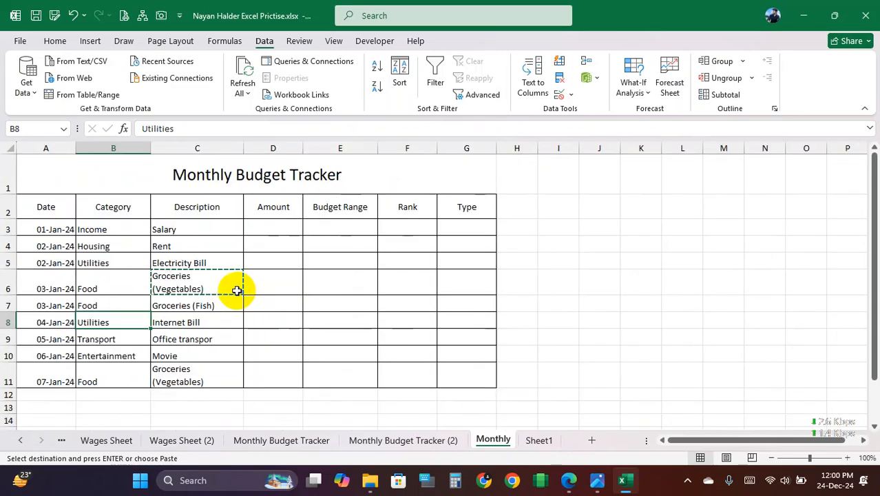
# Step: Copy the amounts in D3:D11 of the Monthly Budget Tracker sheet into D3:D11 of the Monthly sheet without their source formatting
pyautogui.click(218, 228)
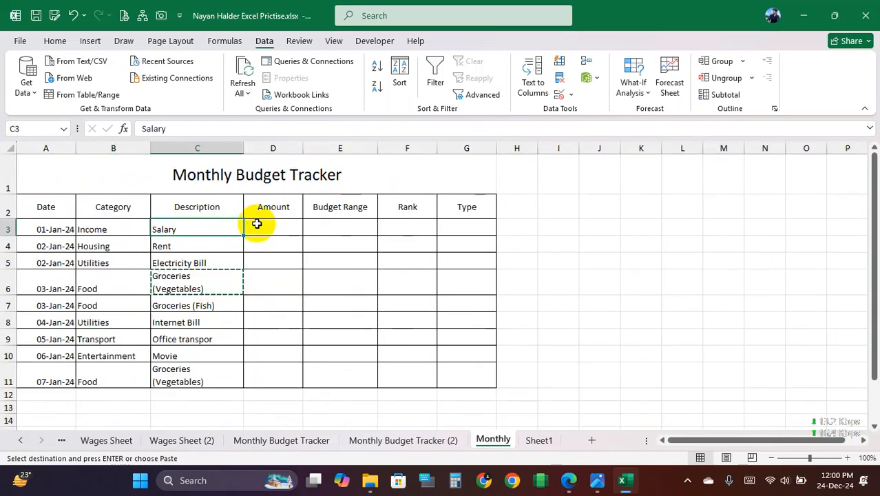
pyautogui.click(256, 227)
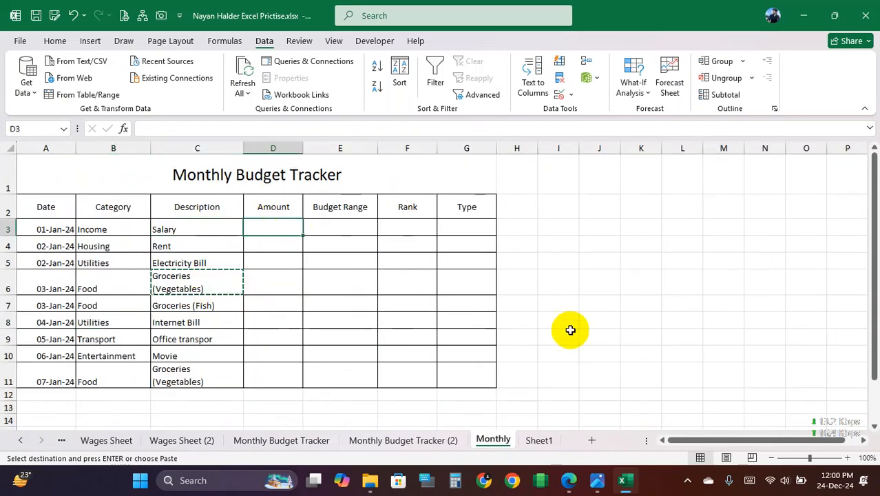
pyautogui.click(633, 491)
pyautogui.click(628, 489)
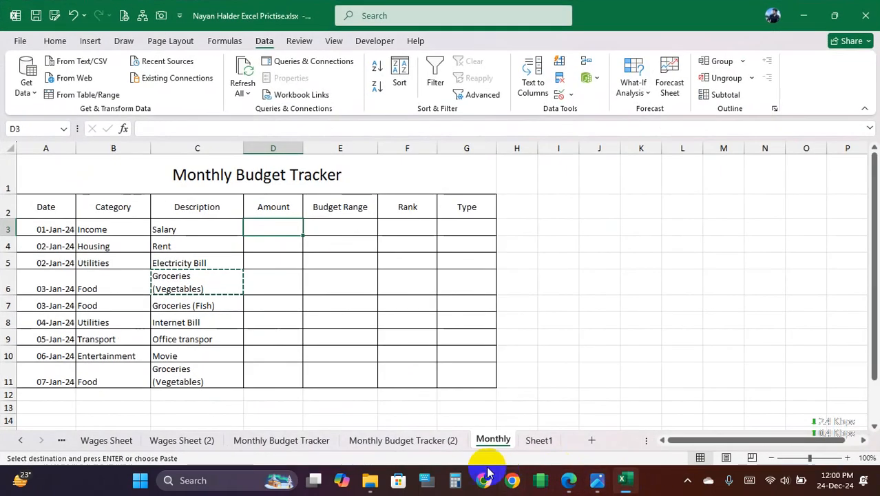
pyautogui.click(319, 442)
pyautogui.moveTo(283, 217); pyautogui.dragTo(280, 323)
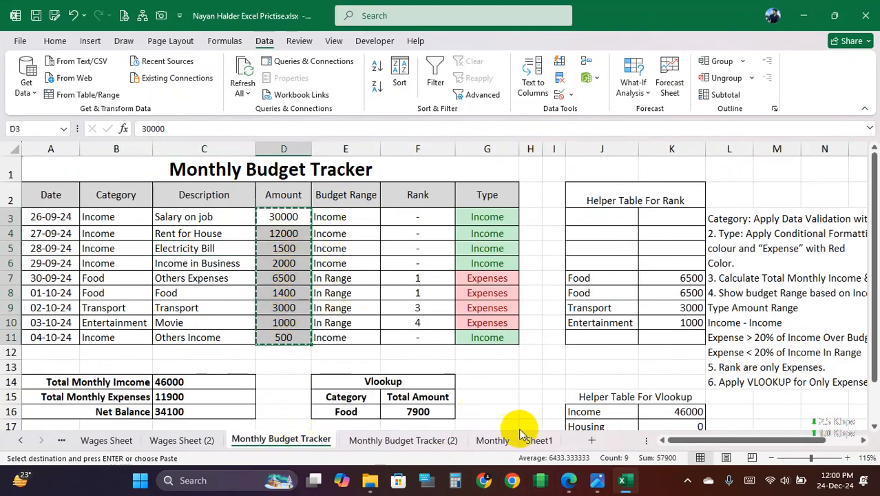
pyautogui.click(492, 440)
pyautogui.rightClick(283, 230)
pyautogui.click(338, 173)
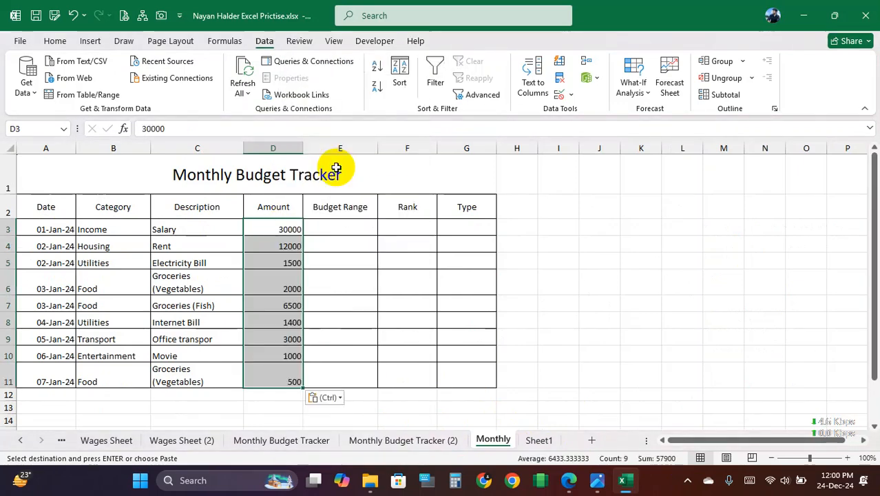
pyautogui.click(350, 228)
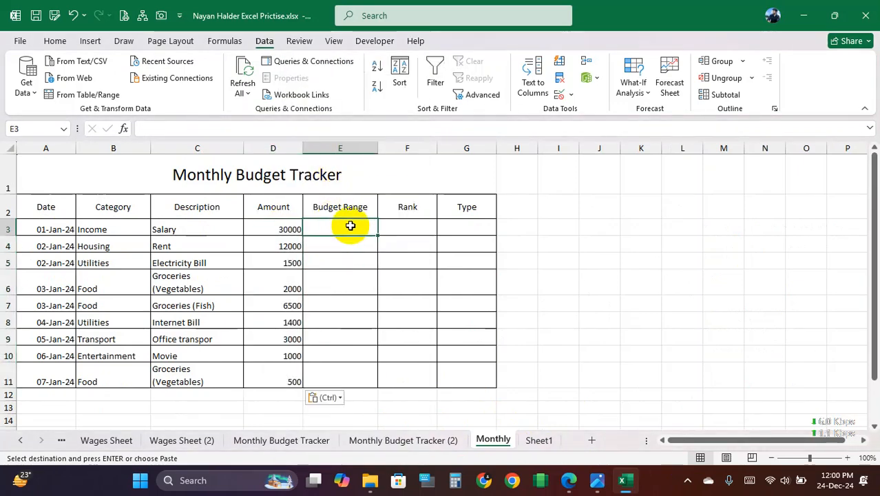
pyautogui.moveTo(285, 229); pyautogui.dragTo(282, 355)
pyautogui.click(313, 324)
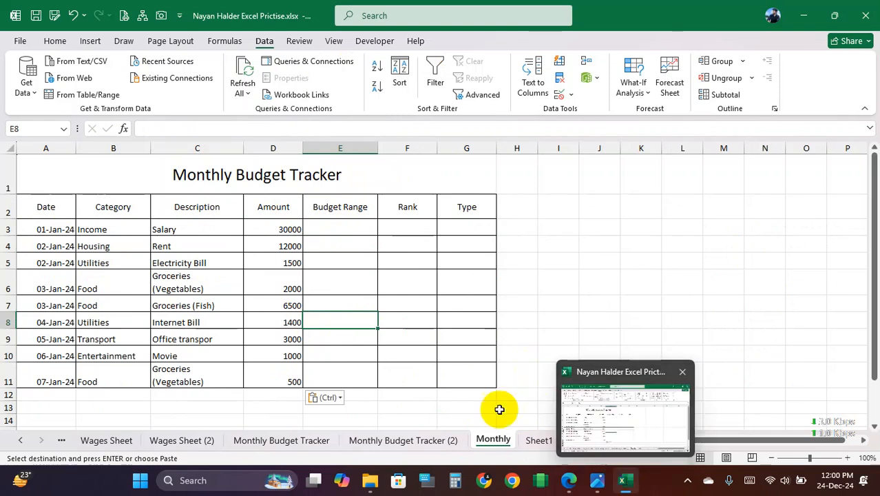
pyautogui.click(312, 284)
pyautogui.click(281, 281)
pyautogui.click(184, 245)
pyautogui.moveTo(127, 230); pyautogui.dragTo(121, 370)
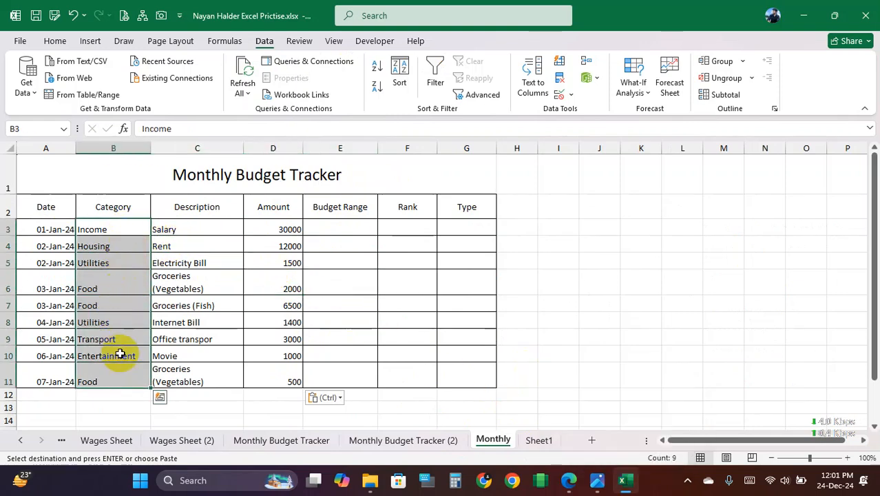
pyautogui.click(126, 321)
pyautogui.click(58, 372)
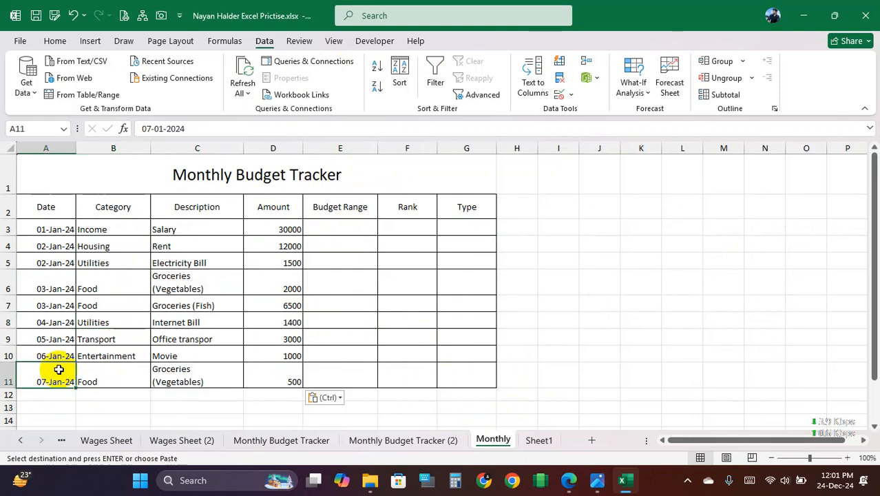
pyautogui.click(134, 285)
pyautogui.click(130, 231)
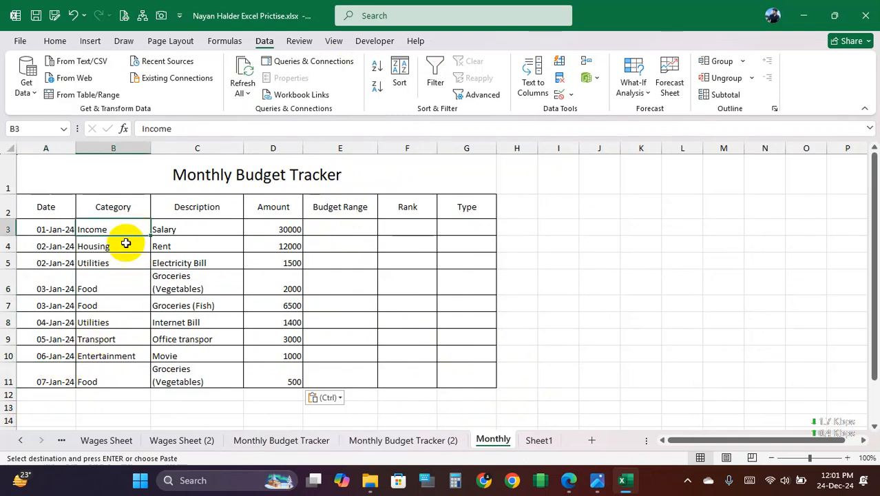
pyautogui.click(118, 263)
pyautogui.click(120, 230)
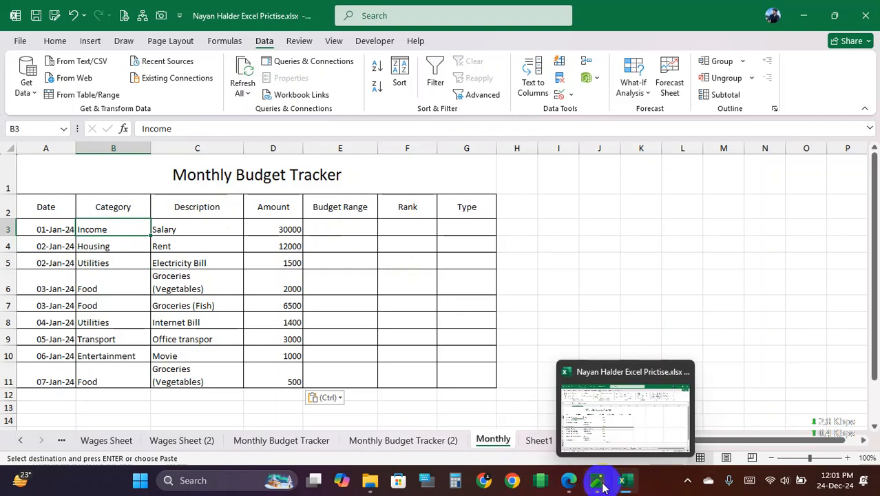
# Step: Copy the label Total Monthly Income from the sample PDF in Edge and return to the Monthly sheet in Excel
pyautogui.click(567, 482)
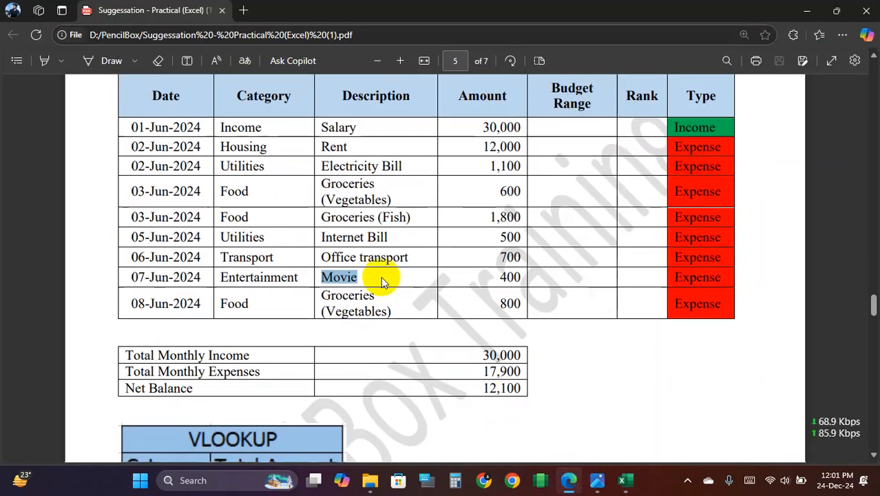
pyautogui.scroll(-3, 381, 279)
pyautogui.moveTo(124, 225); pyautogui.dragTo(256, 227)
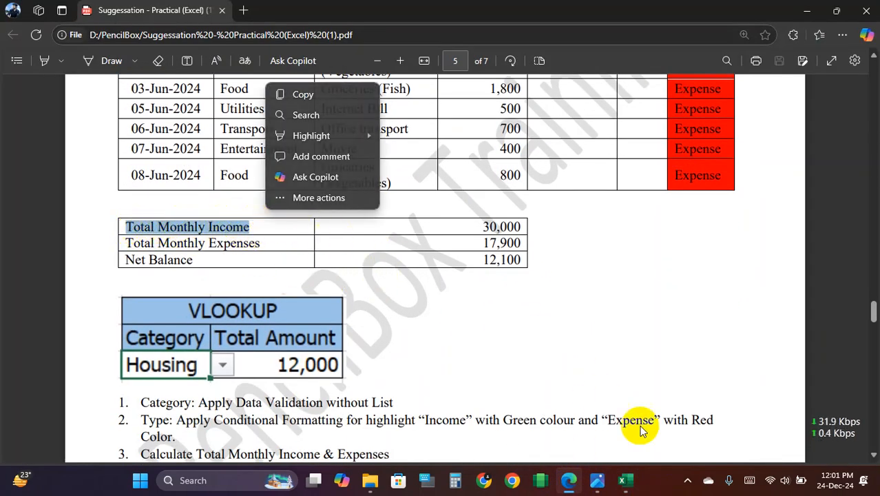
pyautogui.hotkey('ctrl', 'c')
pyautogui.click(625, 480)
pyautogui.scroll(-2, 295, 374)
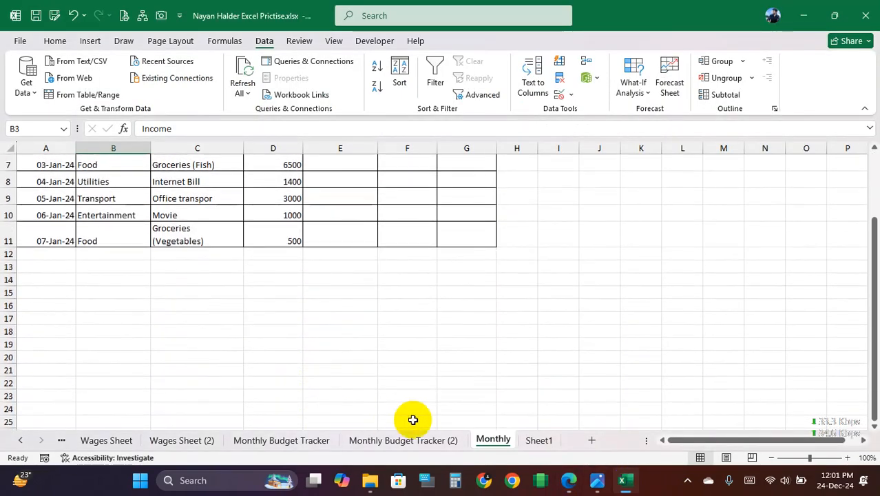
# Step: Copy the income, expenses and net balance block A14:C16 from the Monthly Budget Tracker (2) sheet and return to the Monthly sheet
pyautogui.click(399, 440)
pyautogui.scroll(-1, 220, 351)
pyautogui.moveTo(73, 290); pyautogui.dragTo(156, 316)
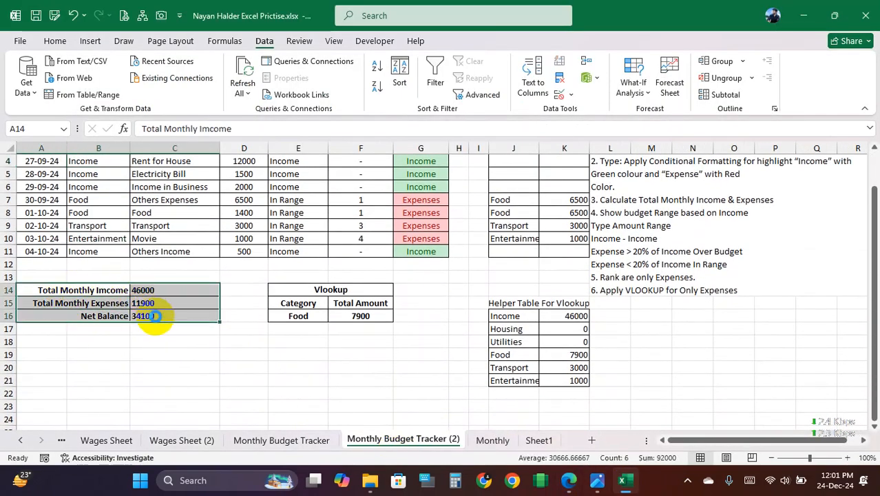
pyautogui.hotkey('ctrl', 'c')
pyautogui.click(493, 440)
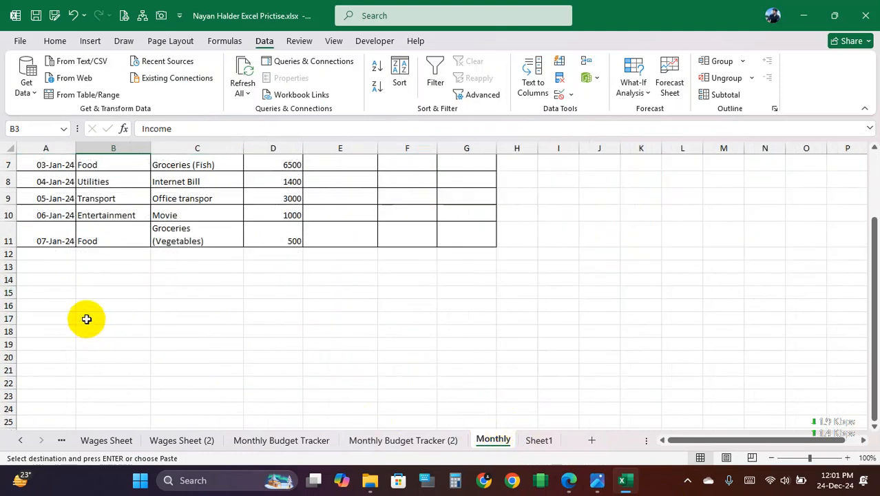
# Step: Paste only the formats of the copied totals block into the Monthly sheet, starting at cell A14
pyautogui.click(65, 280)
pyautogui.rightClick(64, 280)
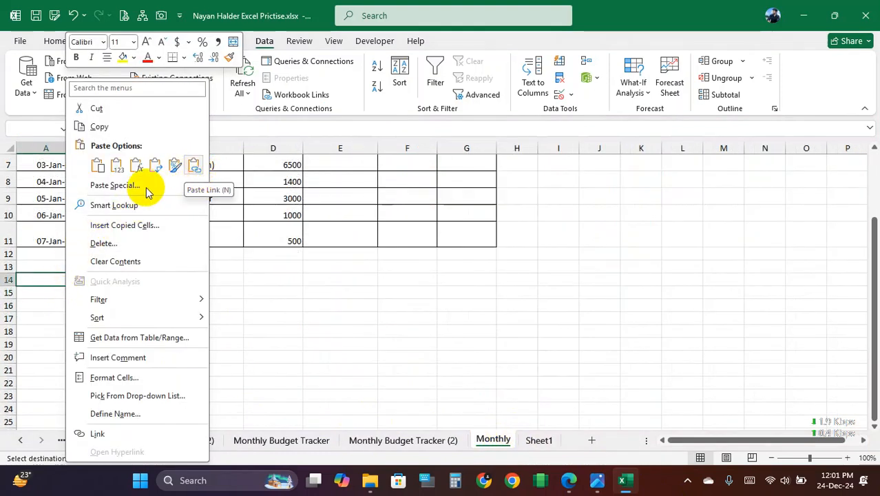
pyautogui.press('Escape')
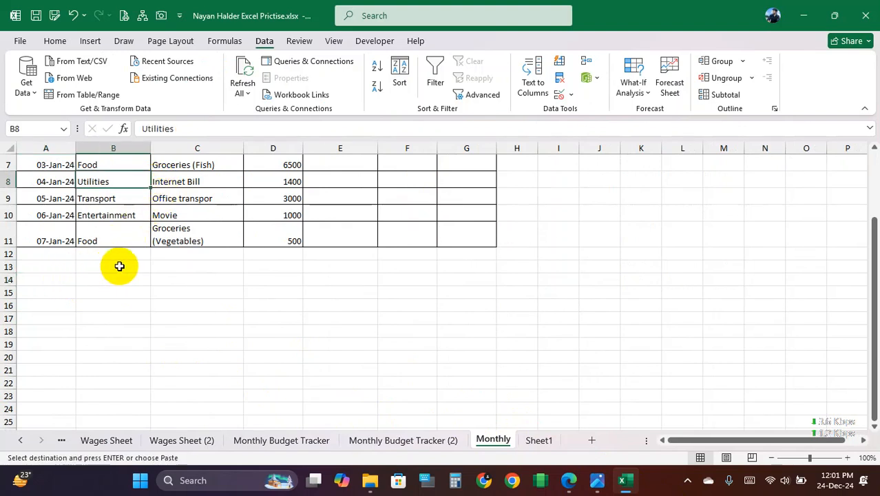
pyautogui.click(63, 276)
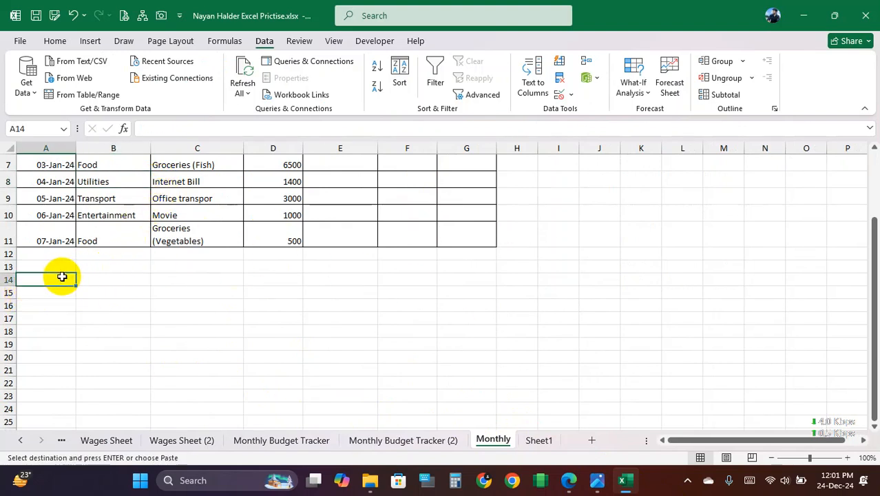
pyautogui.rightClick(64, 276)
pyautogui.click(93, 182)
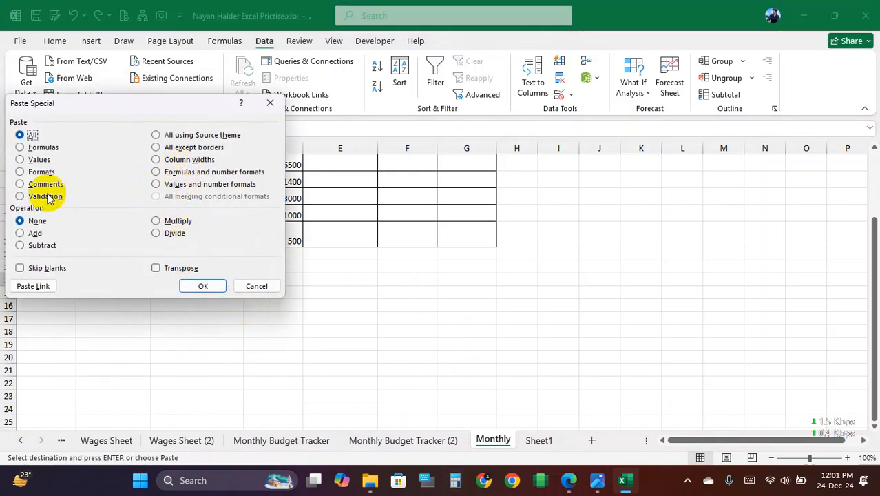
pyautogui.click(34, 173)
pyautogui.click(202, 285)
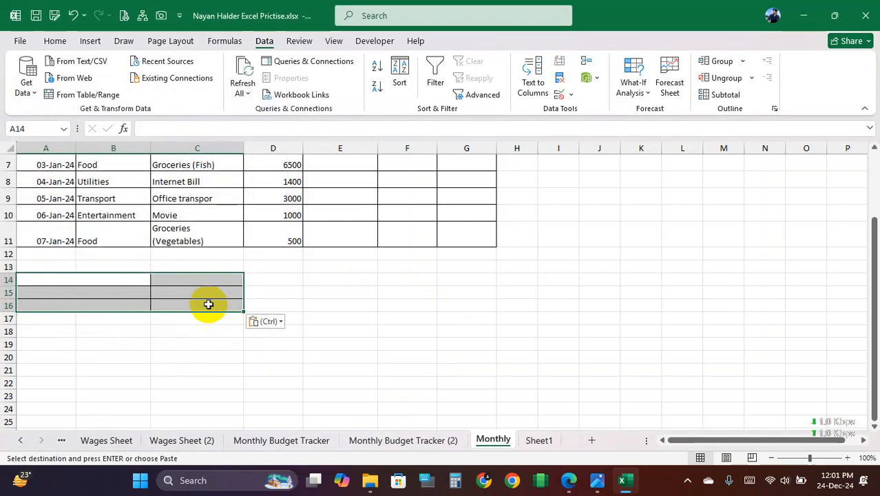
pyautogui.click(160, 328)
pyautogui.click(106, 280)
pyautogui.click(154, 282)
pyautogui.click(195, 306)
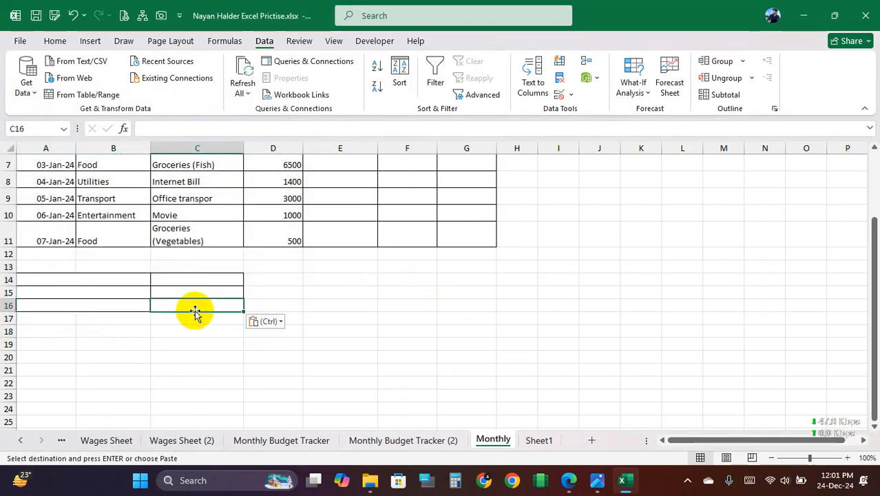
# Step: Copy the three totals labels in A14:B16 of the Monthly Budget Tracker (2) sheet into the bordered block at A14 in Monthly
pyautogui.click(110, 280)
pyautogui.click(447, 440)
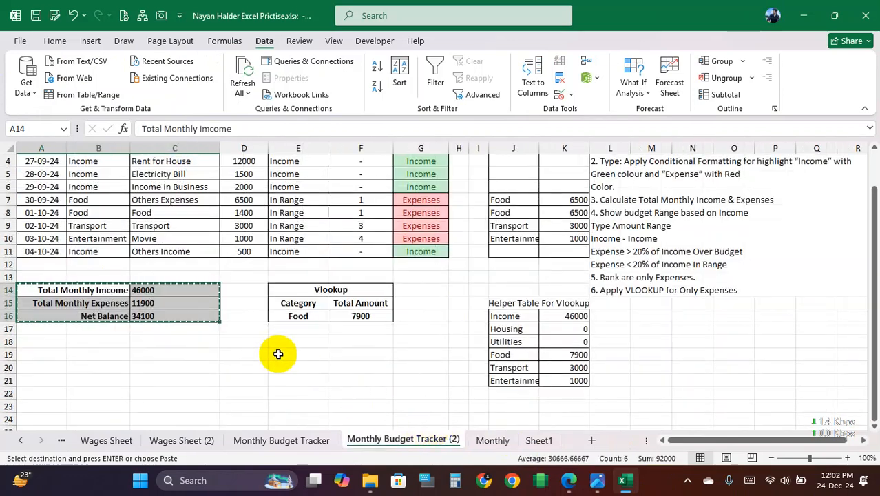
pyautogui.moveTo(73, 290); pyautogui.dragTo(73, 319)
pyautogui.hotkey('ctrl', 'c')
pyautogui.click(484, 439)
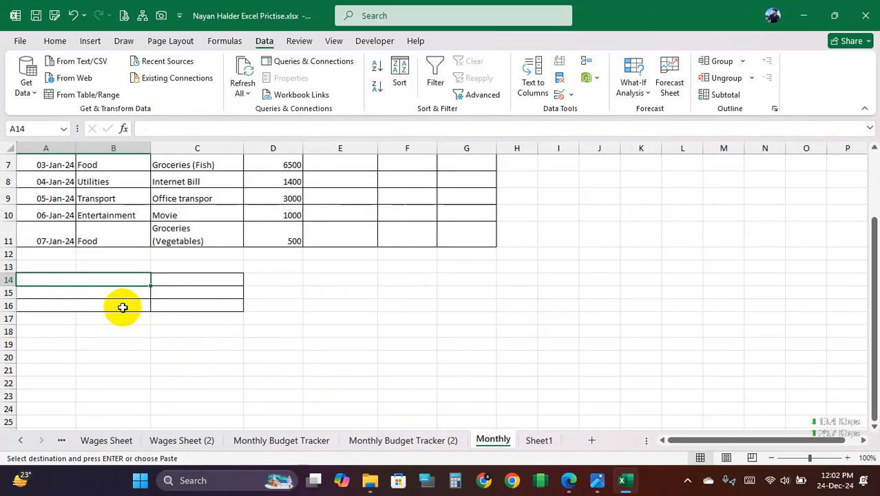
pyautogui.press('Return')
pyautogui.hotkey('ctrl', 'v')
pyautogui.click(180, 282)
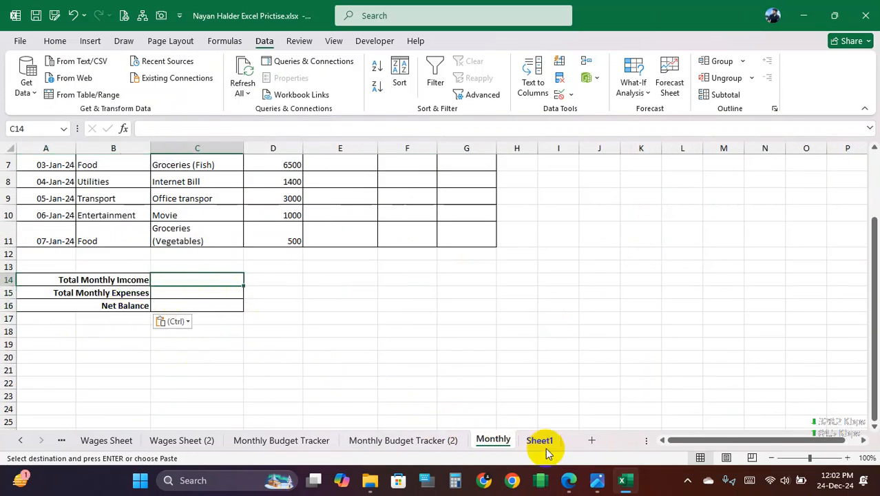
# Step: Copy the Vlookup table E14:F16 from the Monthly Budget Tracker (2) sheet to cell E14 in the Monthly sheet
pyautogui.click(412, 439)
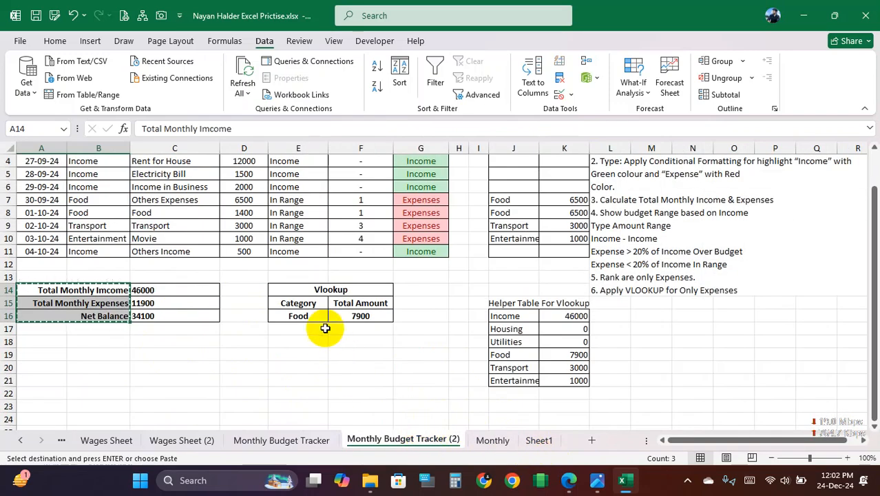
pyautogui.moveTo(306, 291); pyautogui.dragTo(328, 316)
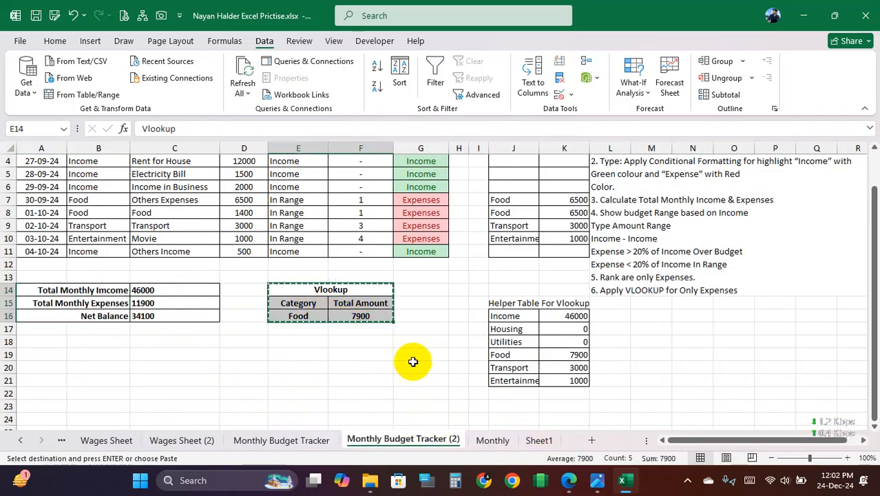
pyautogui.click(492, 438)
pyautogui.click(320, 282)
pyautogui.hotkey('ctrl', 'v')
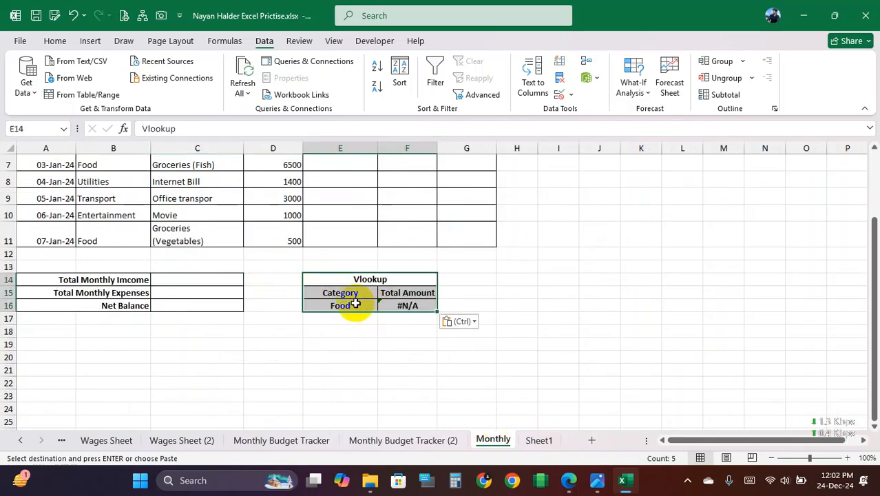
# Step: Clear the contents and data validation of E16:F16 in the copied Vlookup table
pyautogui.moveTo(350, 305); pyautogui.dragTo(392, 301)
pyautogui.press('Delete')
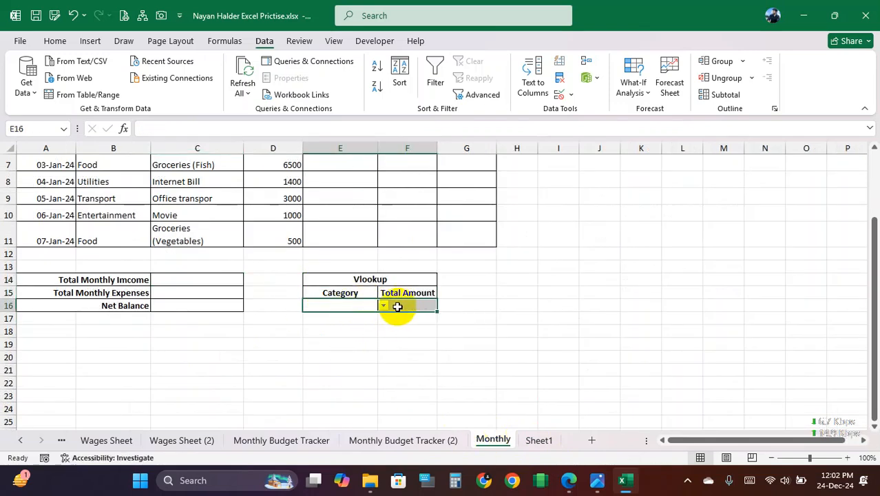
pyautogui.click(572, 96)
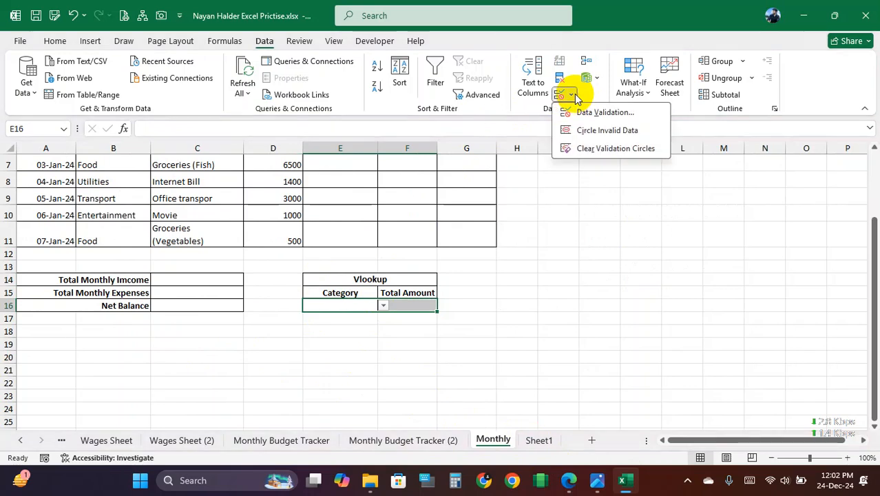
pyautogui.click(575, 112)
pyautogui.click(403, 274)
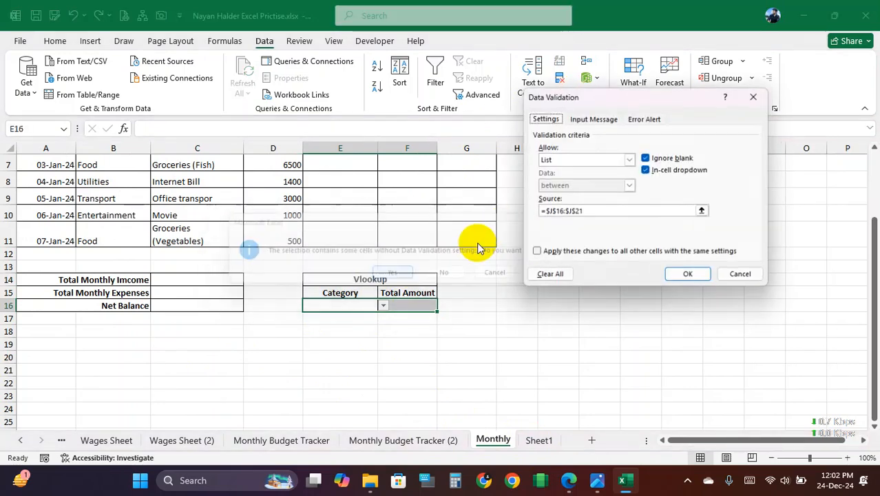
pyautogui.click(548, 277)
pyautogui.click(690, 278)
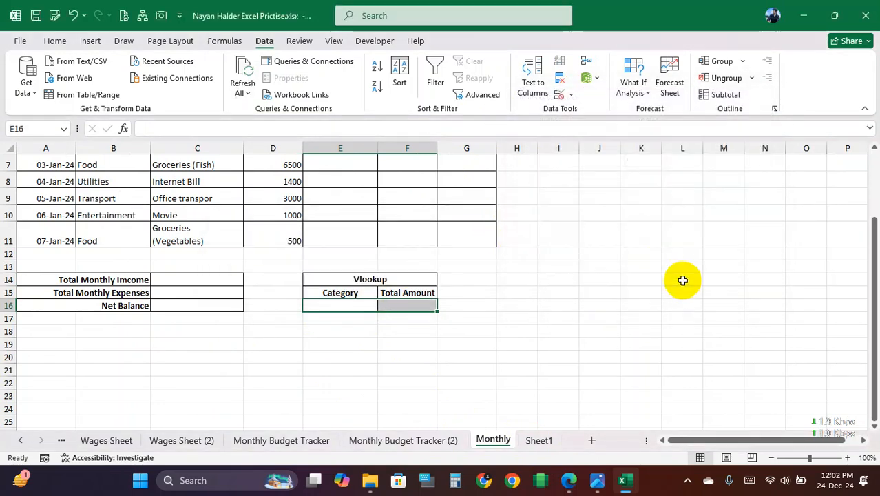
pyautogui.click(558, 292)
pyautogui.click(357, 305)
pyautogui.click(393, 293)
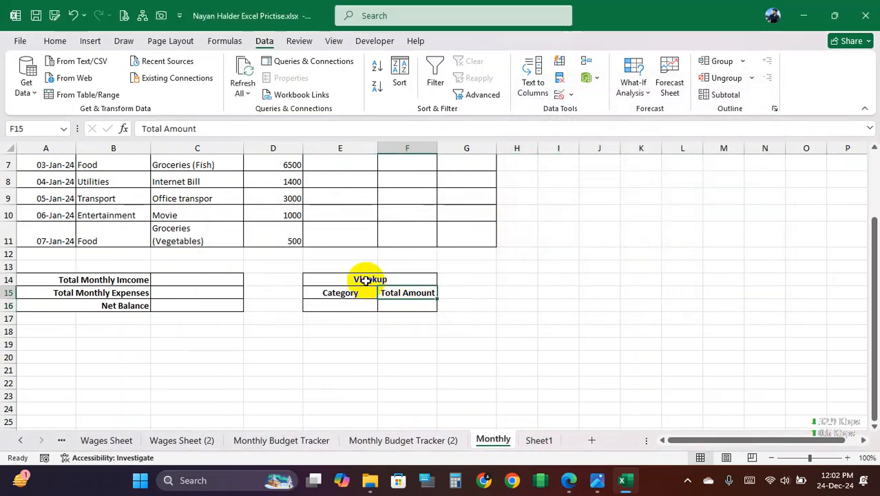
pyautogui.click(365, 279)
pyautogui.scroll(2, 255, 309)
pyautogui.scroll(-1, 259, 310)
pyautogui.scroll(1, 258, 309)
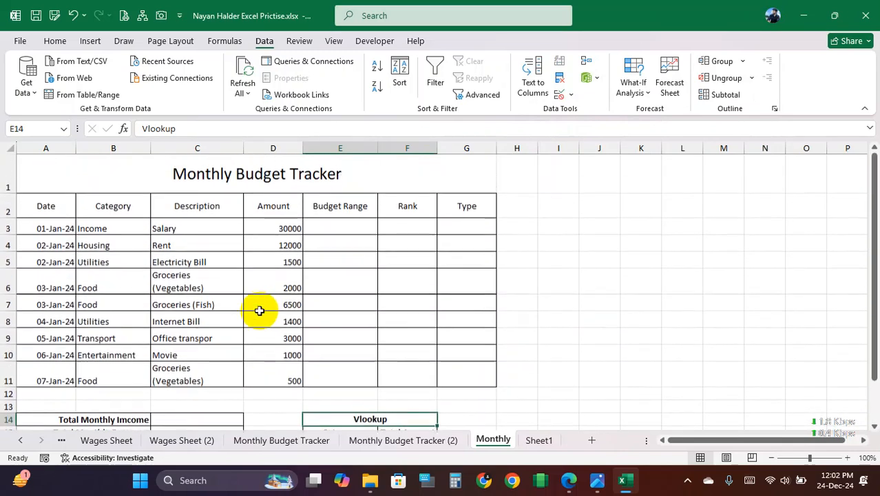
pyautogui.click(283, 260)
pyautogui.click(282, 284)
pyautogui.click(330, 247)
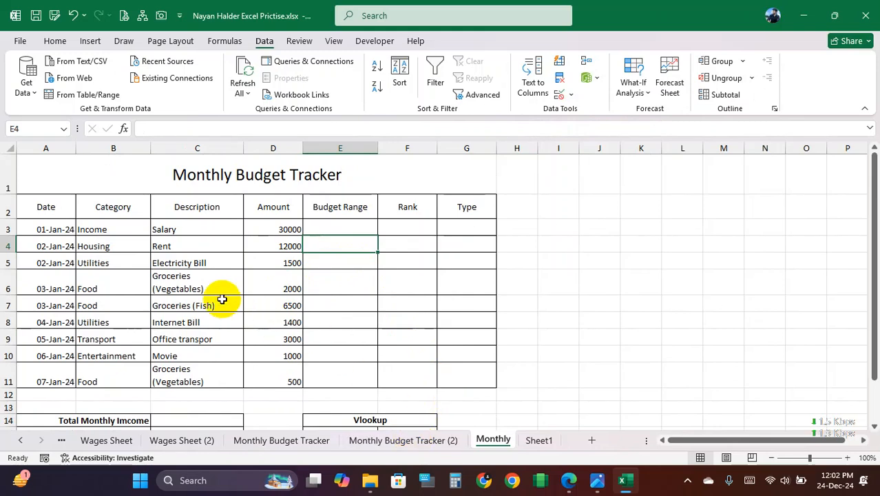
pyautogui.click(96, 230)
pyautogui.click(185, 232)
pyautogui.click(275, 230)
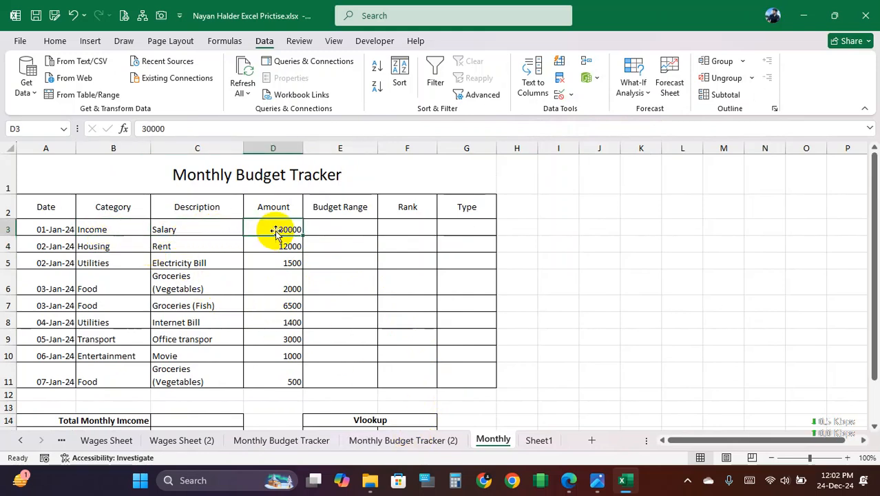
pyautogui.click(332, 231)
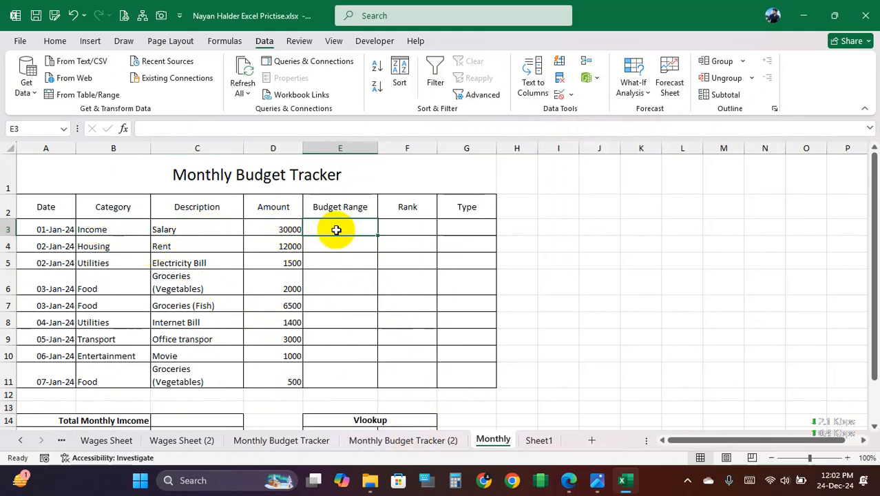
pyautogui.click(430, 444)
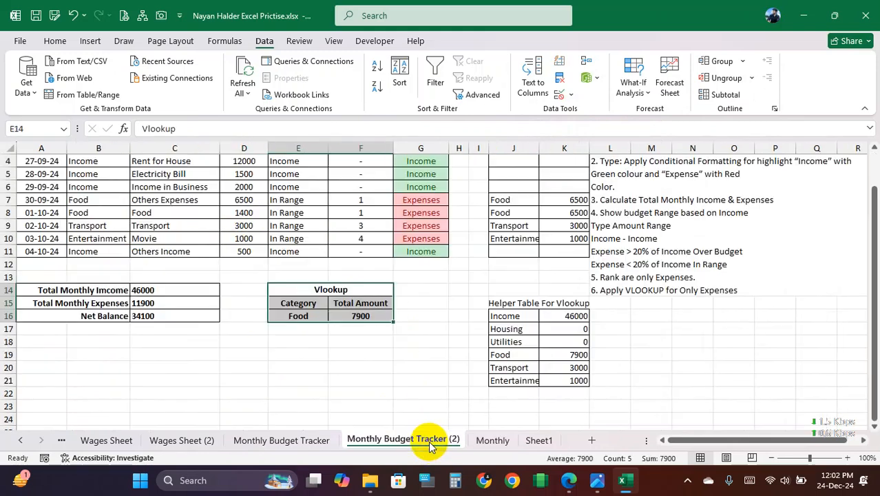
pyautogui.click(513, 440)
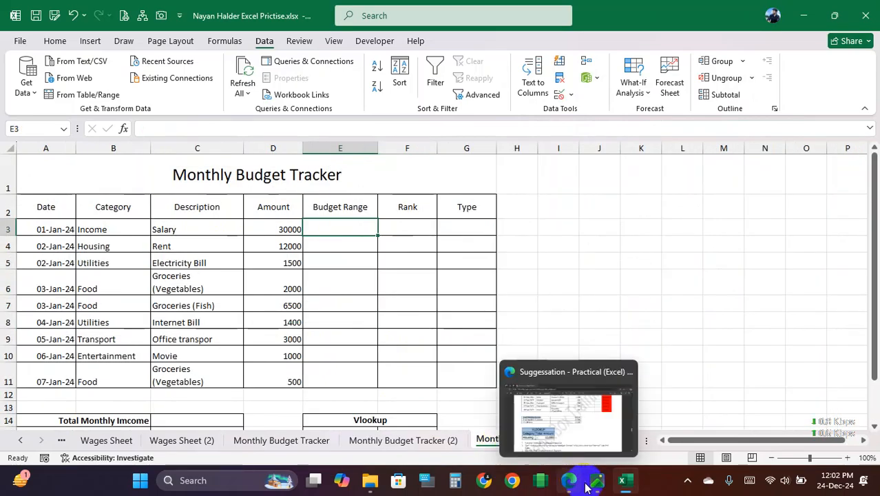
# Step: Switch to Photos and read the date format, category validation and conditional formatting instructions in F Excel 2.jpeg
pyautogui.click(598, 484)
pyautogui.scroll(-3, 418, 265)
pyautogui.moveTo(371, 321)
pyautogui.mouseDown()
pyautogui.moveTo(368, 155)
pyautogui.moveTo(376, 308)
pyautogui.mouseUp()
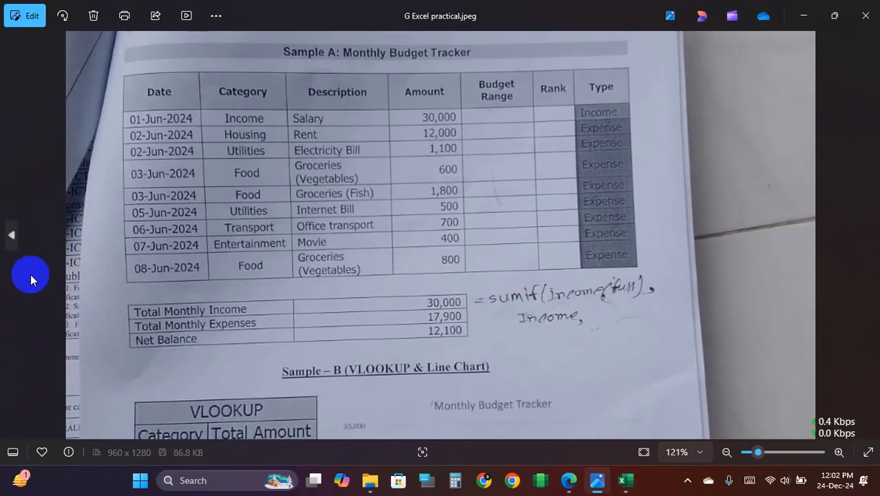
pyautogui.click(13, 239)
pyautogui.scroll(6, 334, 273)
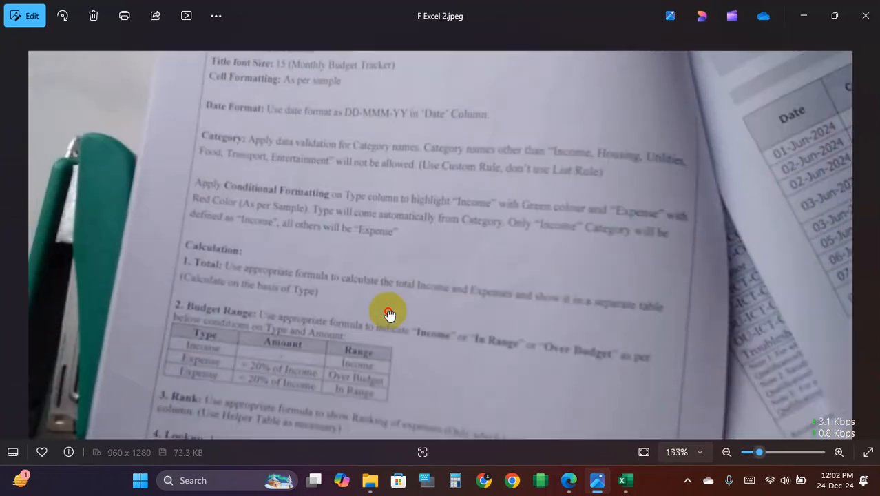
pyautogui.scroll(1, 389, 314)
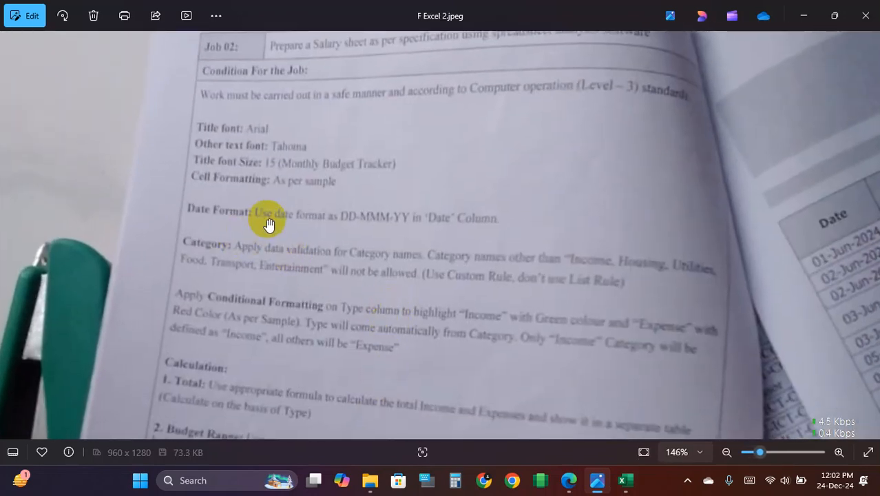
pyautogui.scroll(-1, 460, 248)
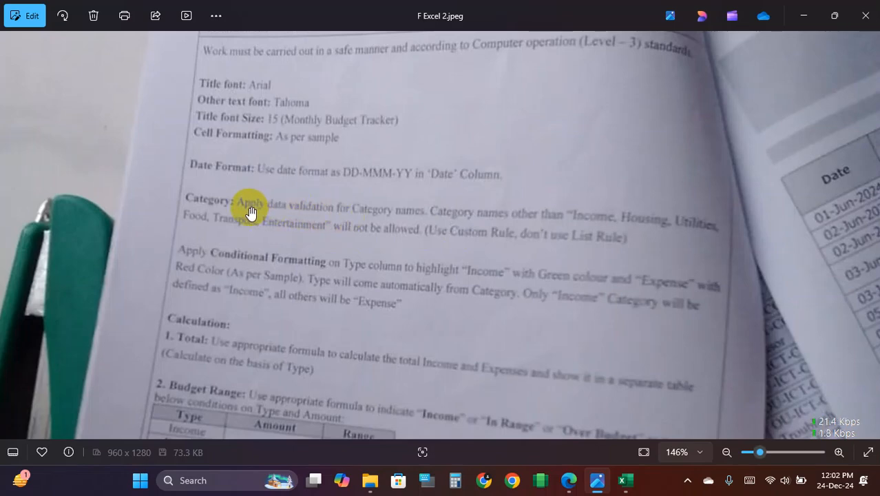
# Step: Read the Type column instructions in F Excel 2.jpeg, switch to Excel and compare the Category and Type columns of the Monthly sheet
pyautogui.moveTo(399, 299); pyautogui.dragTo(387, 232)
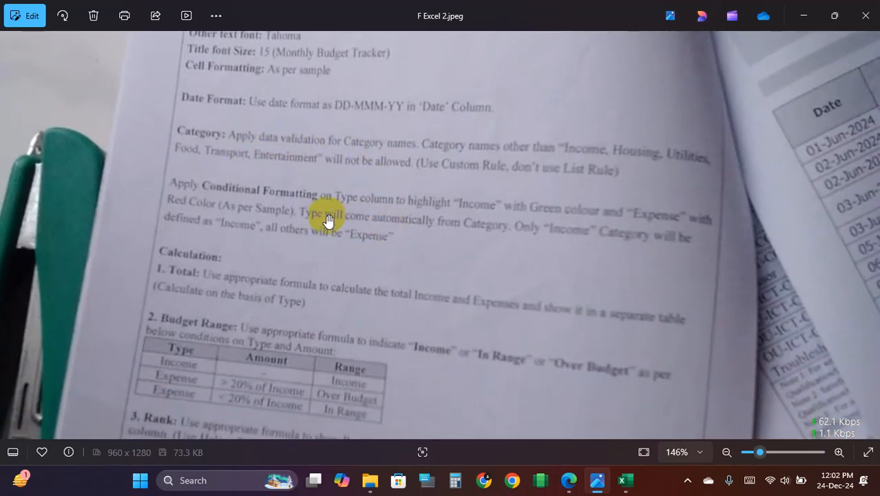
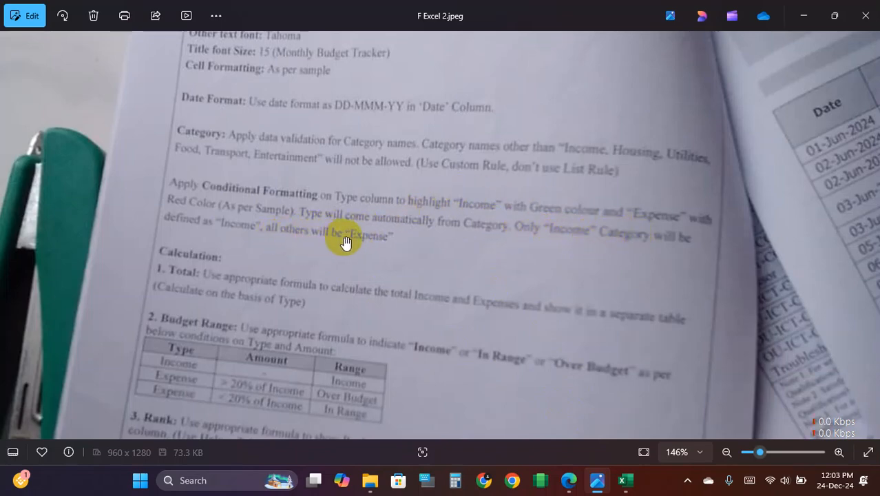
pyautogui.click(625, 480)
pyautogui.click(464, 225)
pyautogui.moveTo(463, 225); pyautogui.dragTo(466, 369)
pyautogui.moveTo(495, 158); pyautogui.dragTo(519, 150)
pyautogui.click(471, 222)
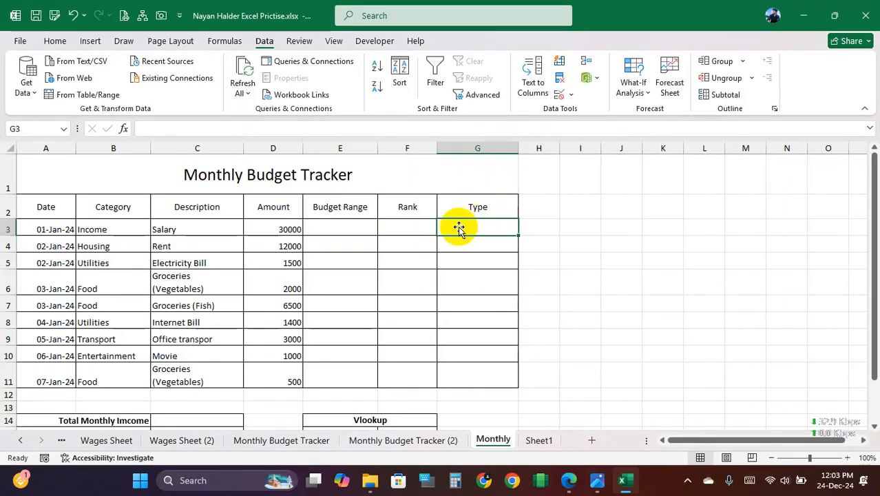
pyautogui.moveTo(110, 231); pyautogui.dragTo(109, 374)
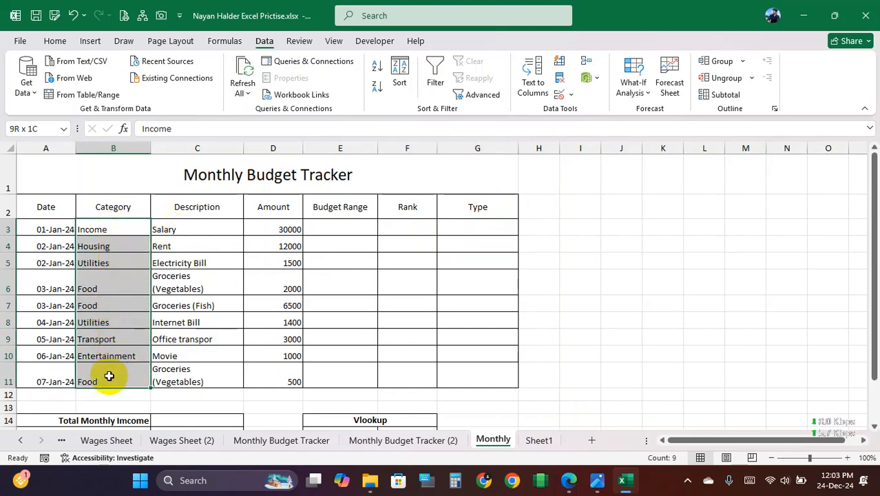
pyautogui.moveTo(472, 228); pyautogui.dragTo(473, 313)
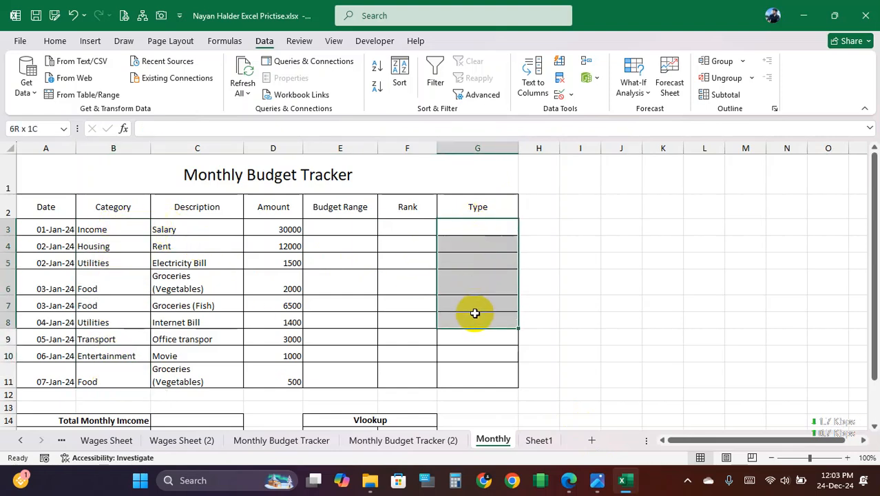
pyautogui.moveTo(112, 229); pyautogui.dragTo(108, 371)
pyautogui.moveTo(478, 224); pyautogui.dragTo(472, 372)
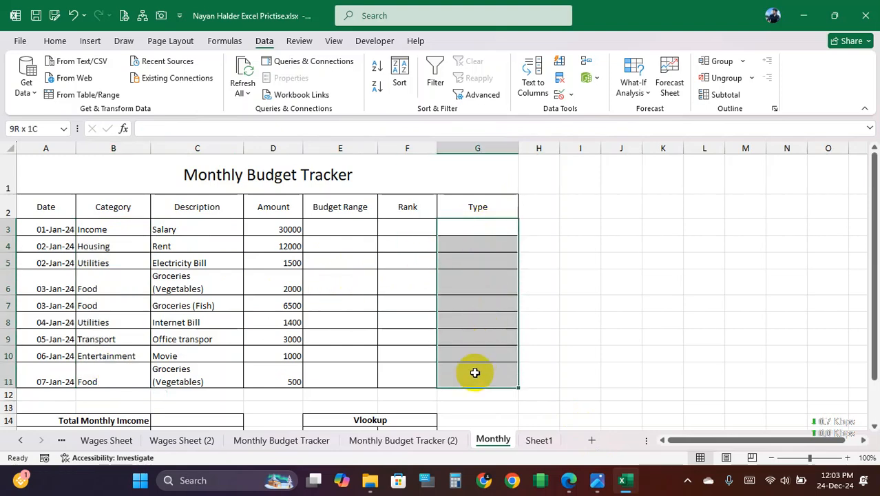
# Step: Enter =IF(B3="Income","Income","Expenses") in G3 and fill the formula down to G11
pyautogui.click(479, 227)
pyautogui.write('=if(')
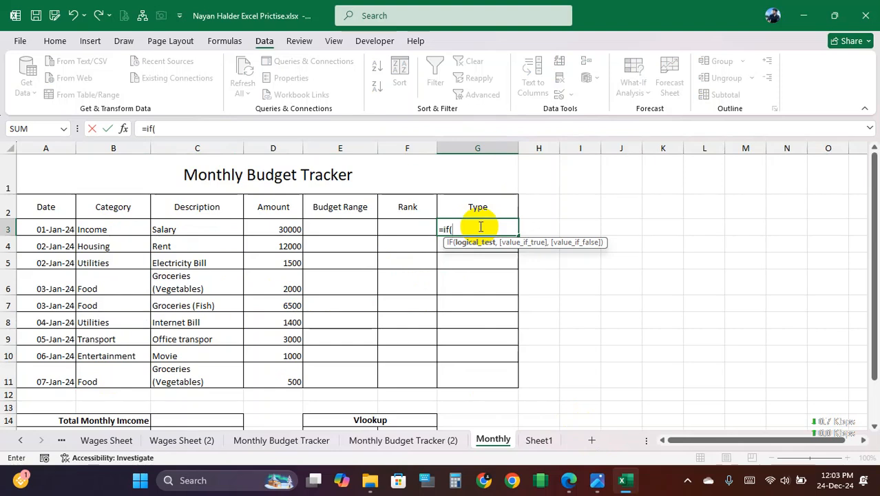
pyautogui.click(113, 230)
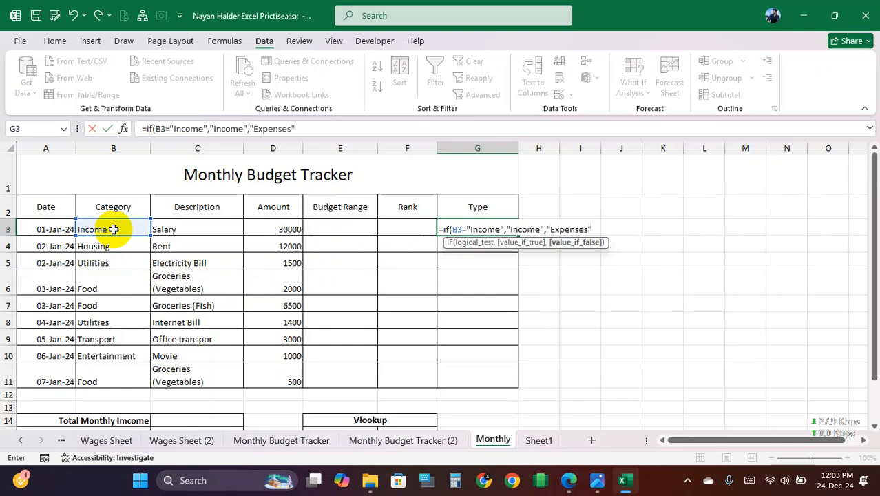
pyautogui.write(')')
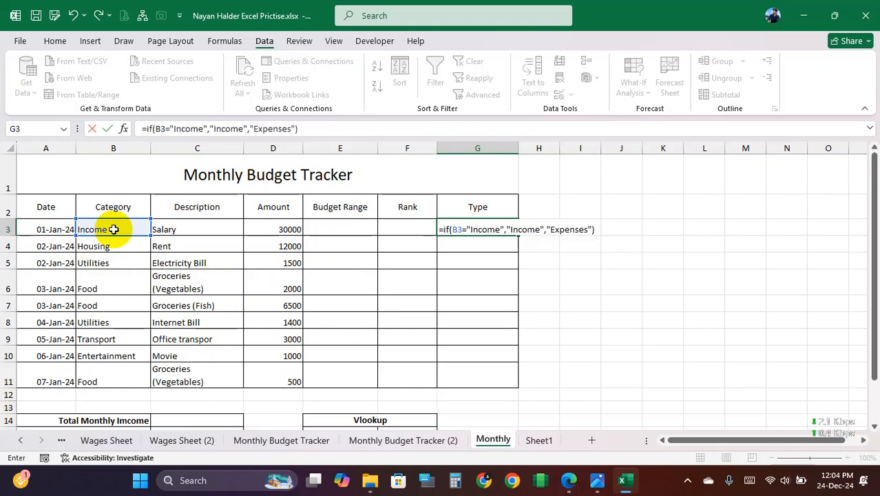
pyautogui.press('Return')
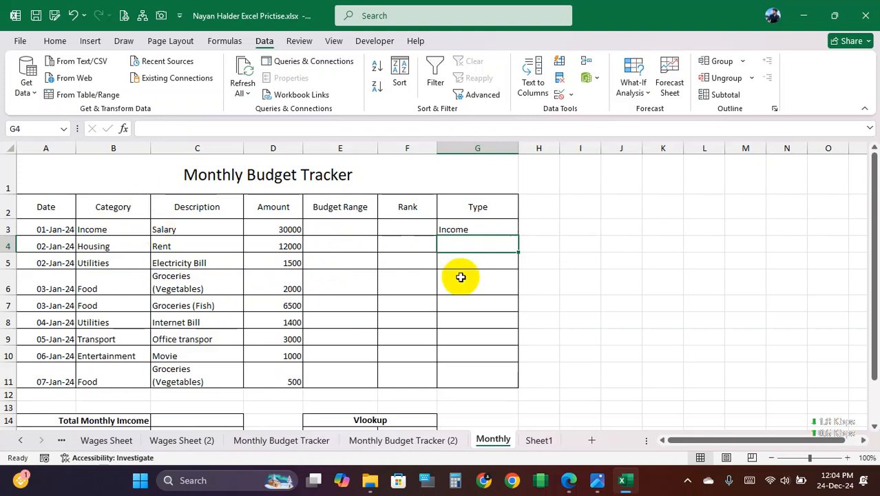
pyautogui.click(482, 224)
pyautogui.moveTo(518, 237); pyautogui.dragTo(492, 383)
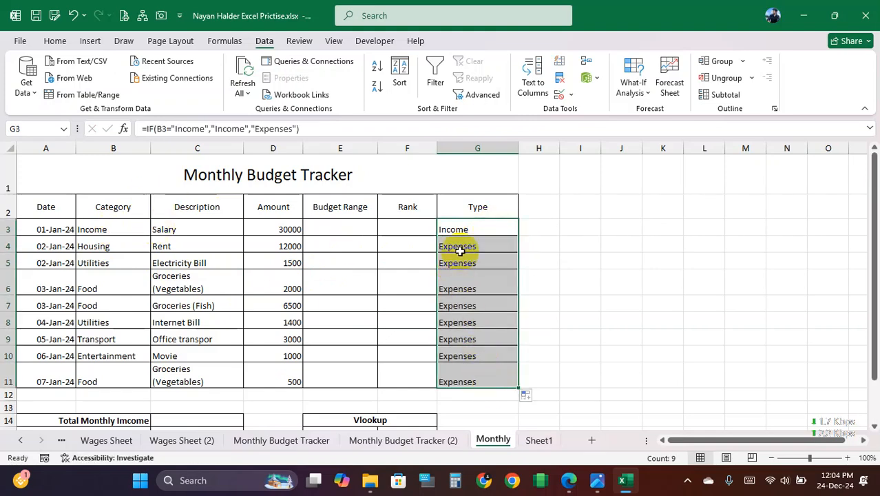
# Step: Check the Type results in G3:G11 against the Category column, and reread the conditional formatting instructions in Photos
pyautogui.moveTo(468, 239); pyautogui.dragTo(484, 378)
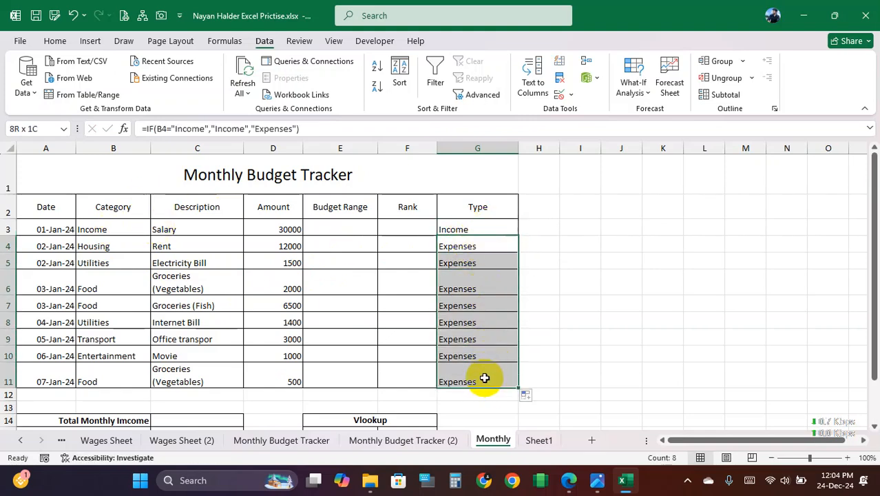
pyautogui.click(460, 230)
pyautogui.moveTo(102, 227); pyautogui.dragTo(443, 229)
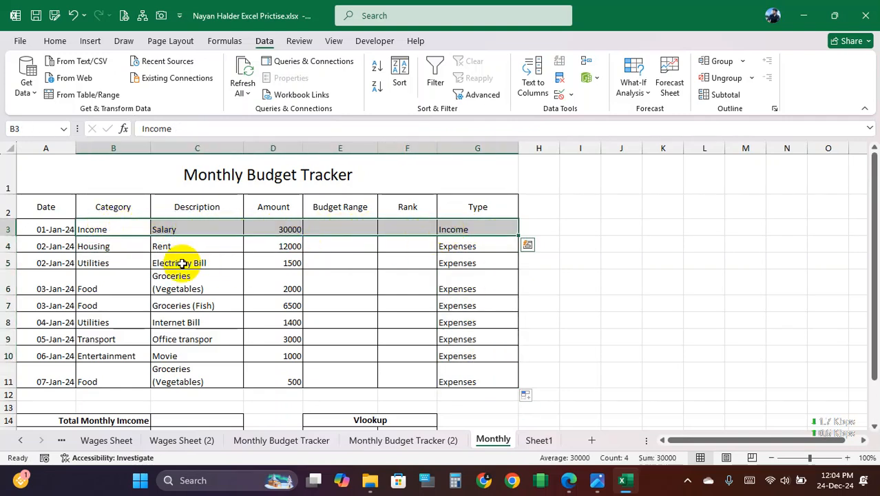
pyautogui.moveTo(122, 246); pyautogui.dragTo(104, 376)
pyautogui.moveTo(456, 246); pyautogui.dragTo(461, 384)
pyautogui.moveTo(122, 246); pyautogui.dragTo(108, 369)
pyautogui.moveTo(471, 246); pyautogui.dragTo(467, 378)
pyautogui.moveTo(487, 222); pyautogui.dragTo(461, 379)
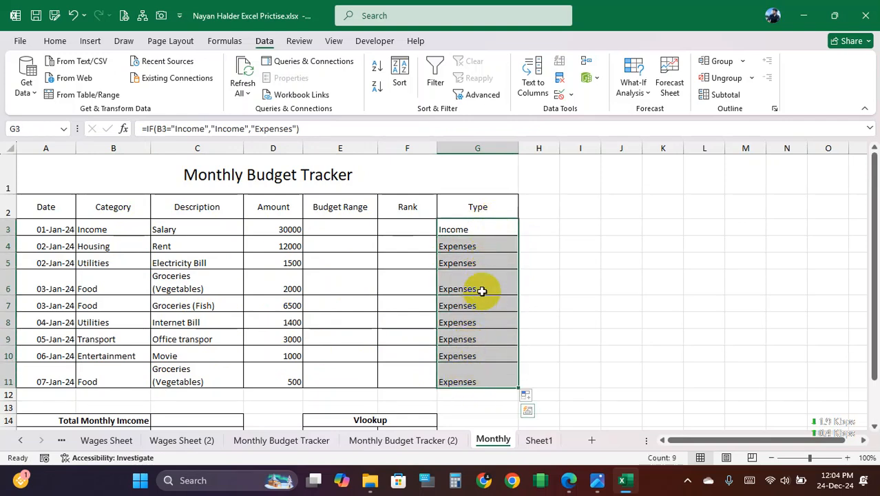
pyautogui.click(67, 229)
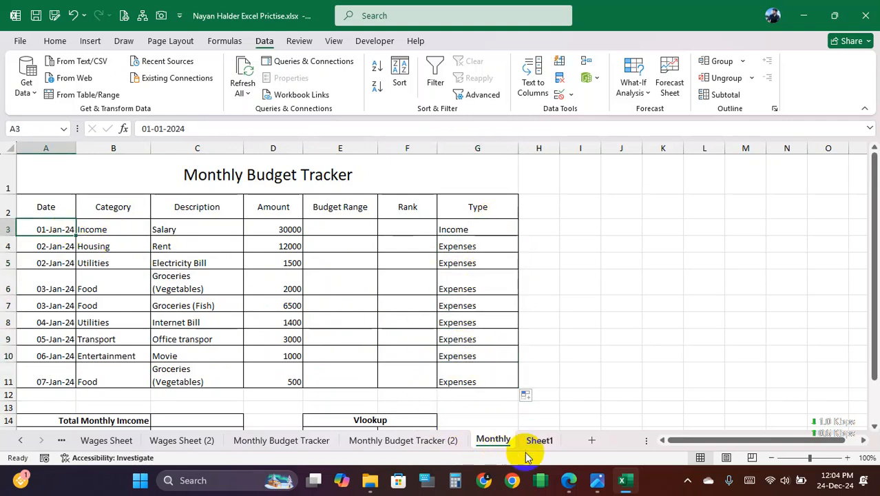
pyautogui.click(596, 478)
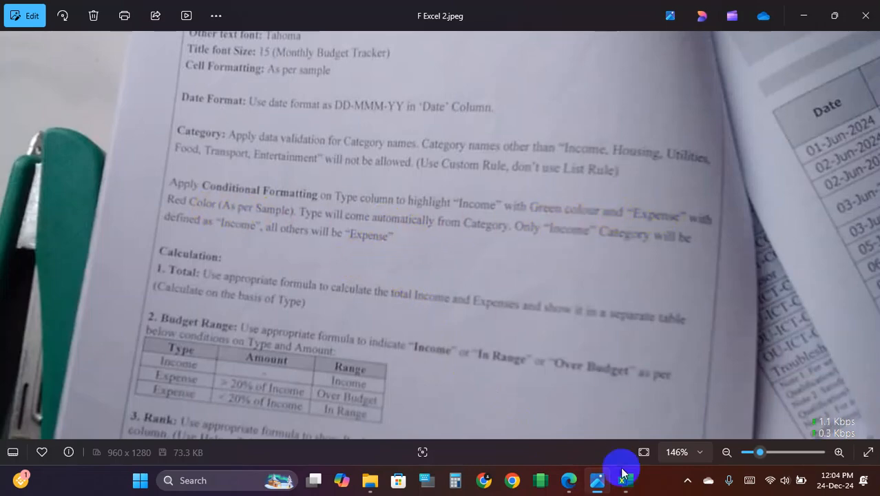
# Step: Switch to Excel and start a Text That Contains conditional formatting rule for Income on G3:G11 with a custom format
pyautogui.click(624, 491)
pyautogui.moveTo(465, 228); pyautogui.dragTo(464, 368)
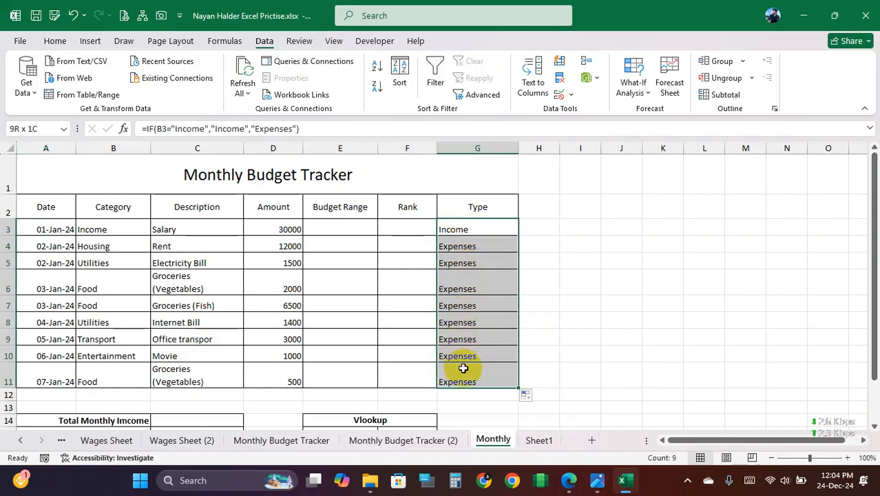
pyautogui.click(55, 41)
pyautogui.click(505, 91)
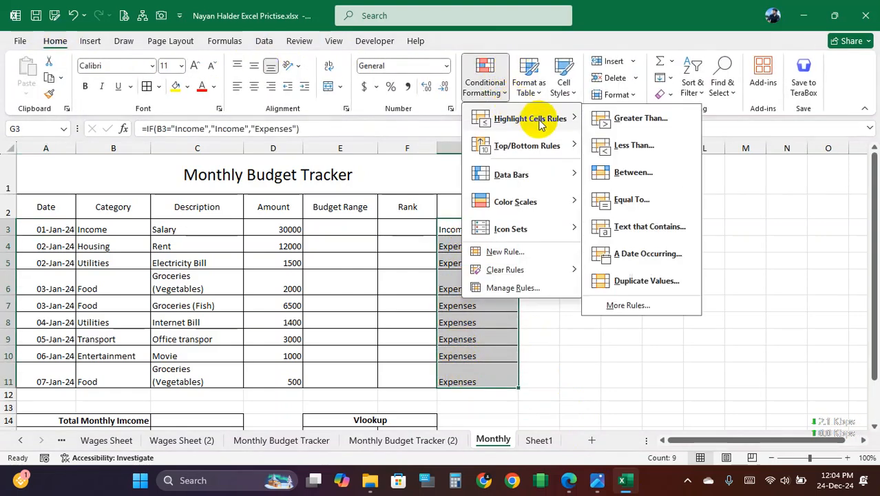
pyautogui.click(649, 225)
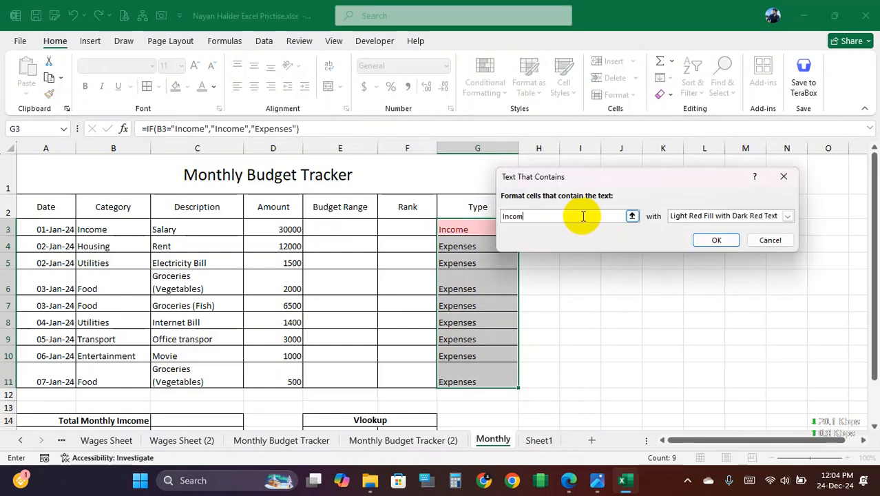
pyautogui.moveTo(677, 177); pyautogui.dragTo(662, 103)
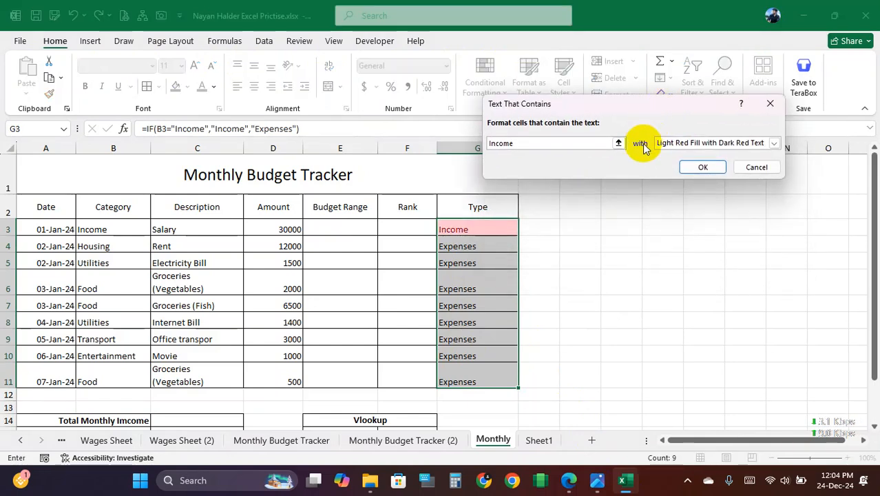
pyautogui.click(768, 147)
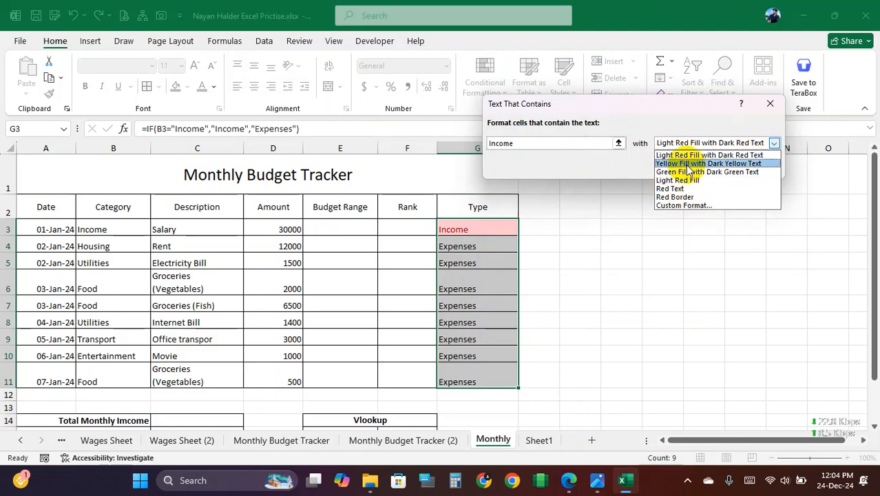
pyautogui.click(689, 205)
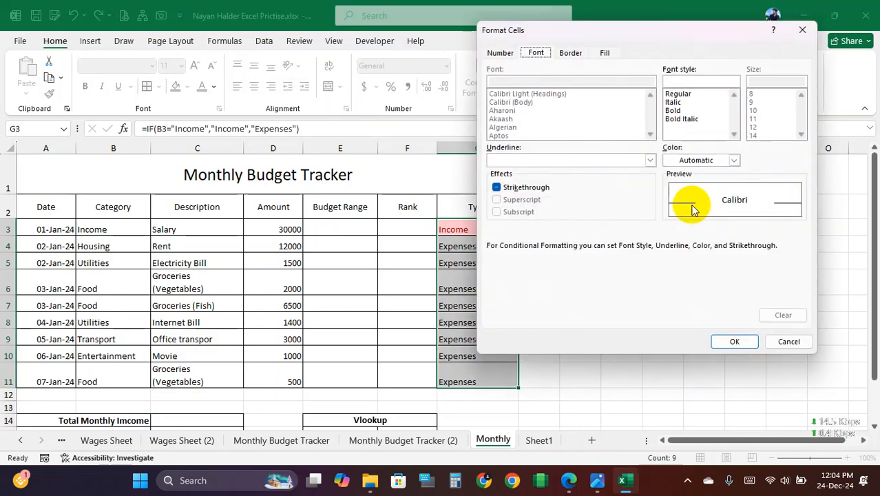
# Step: Give the Income rule's custom format a green background fill
pyautogui.click(508, 53)
pyautogui.click(535, 53)
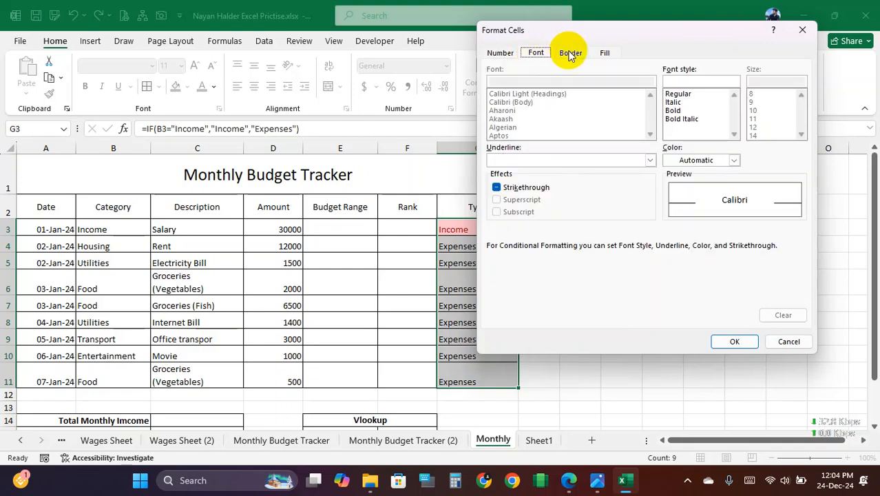
pyautogui.click(570, 53)
pyautogui.click(535, 53)
pyautogui.click(566, 53)
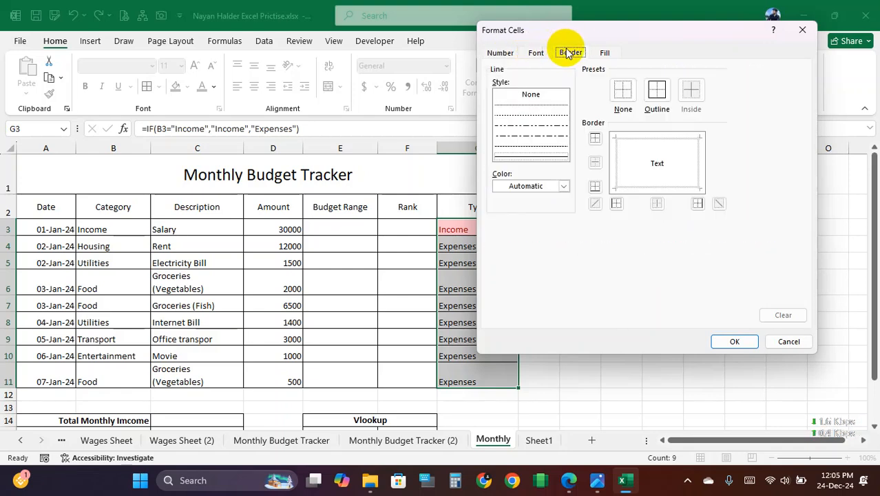
pyautogui.click(604, 53)
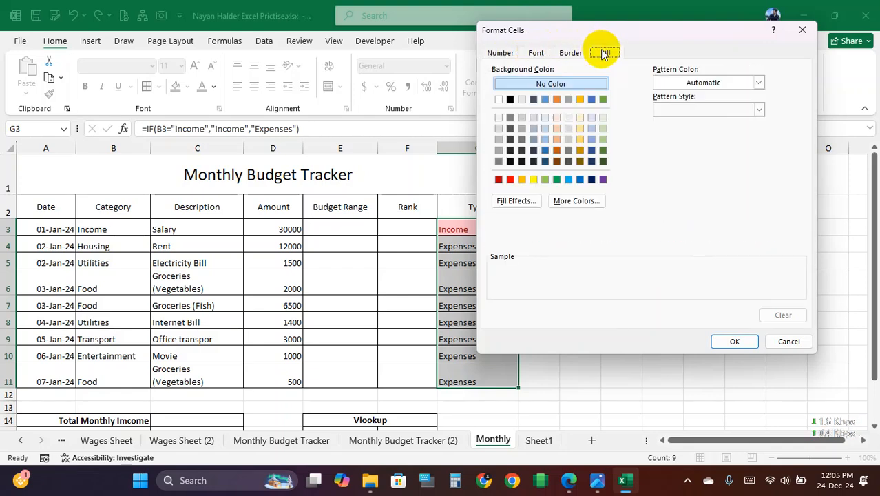
pyautogui.click(557, 181)
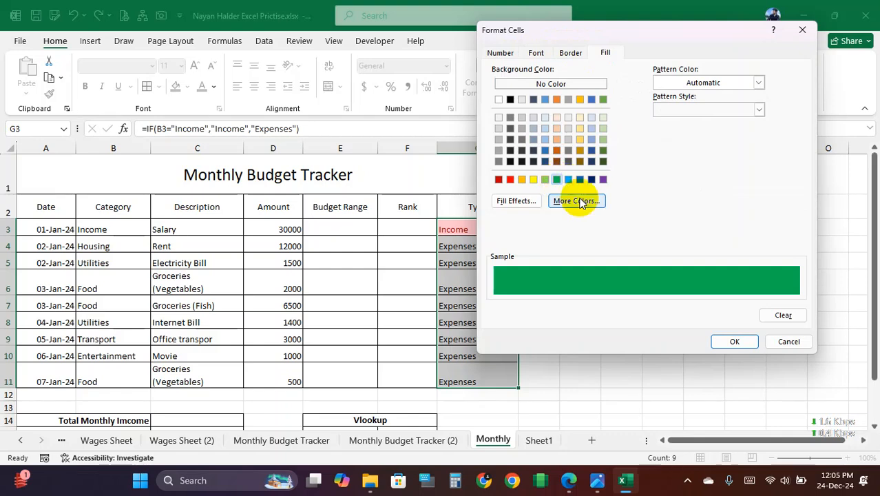
pyautogui.click(733, 341)
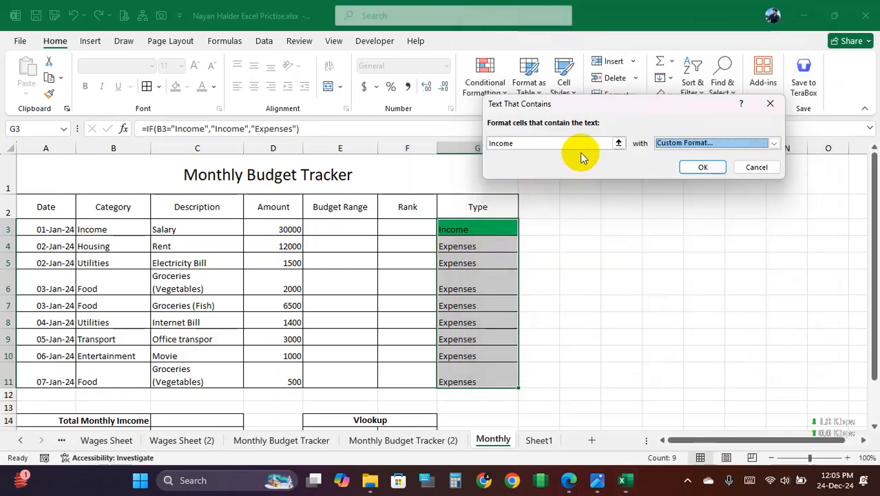
pyautogui.moveTo(582, 142); pyautogui.dragTo(429, 133)
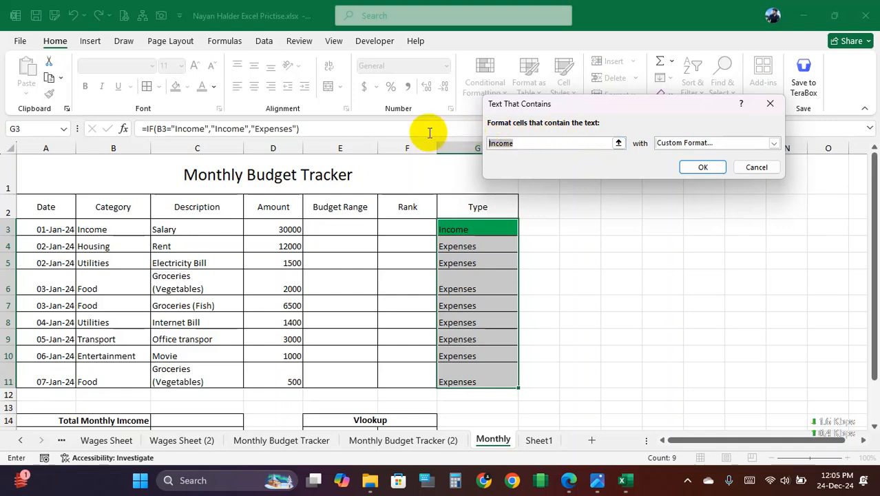
pyautogui.write('Expenses')
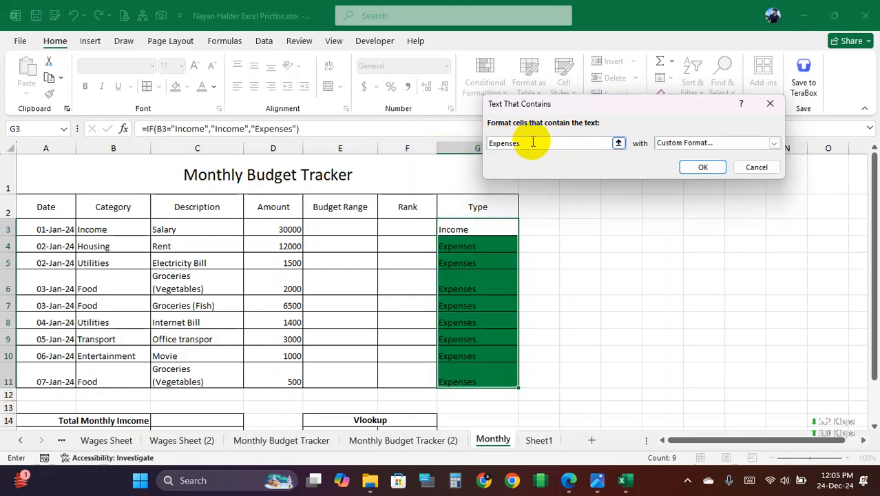
pyautogui.moveTo(532, 142); pyautogui.dragTo(460, 134)
pyautogui.write('Income')
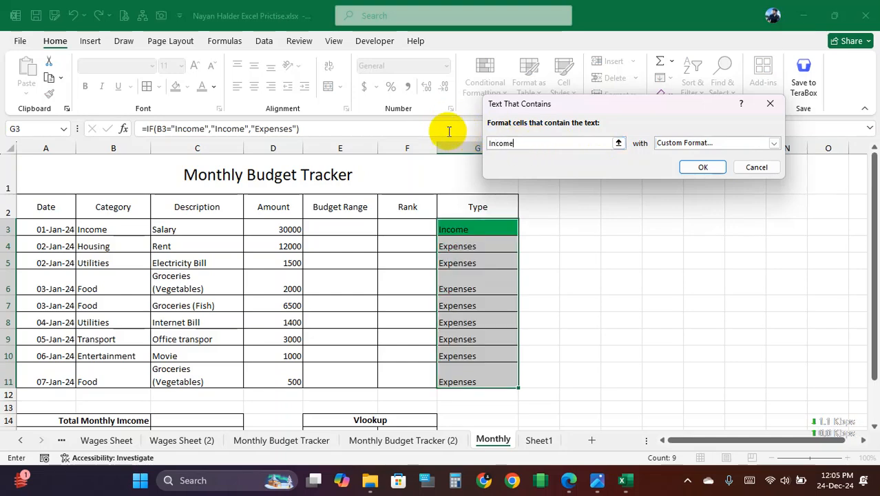
# Step: Apply the Income rule and start a Text That Contains conditional formatting rule for Expenses on G3:G11
pyautogui.click(703, 167)
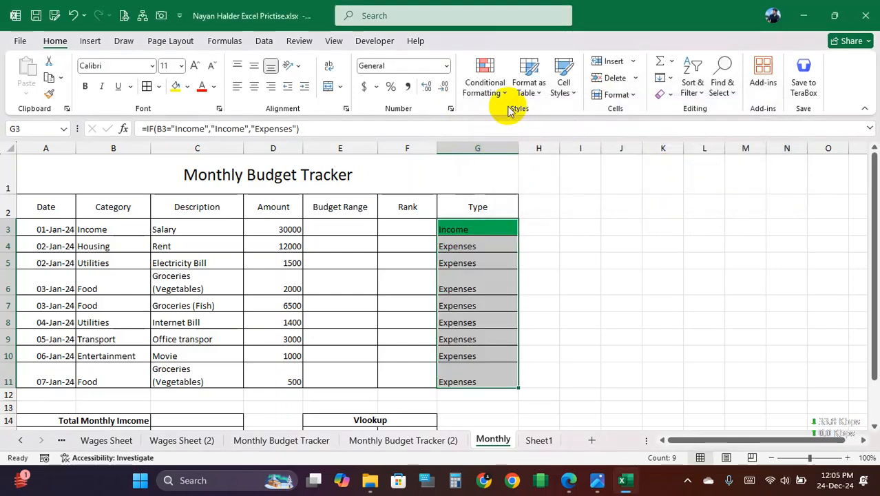
pyautogui.click(484, 79)
pyautogui.moveTo(533, 117)
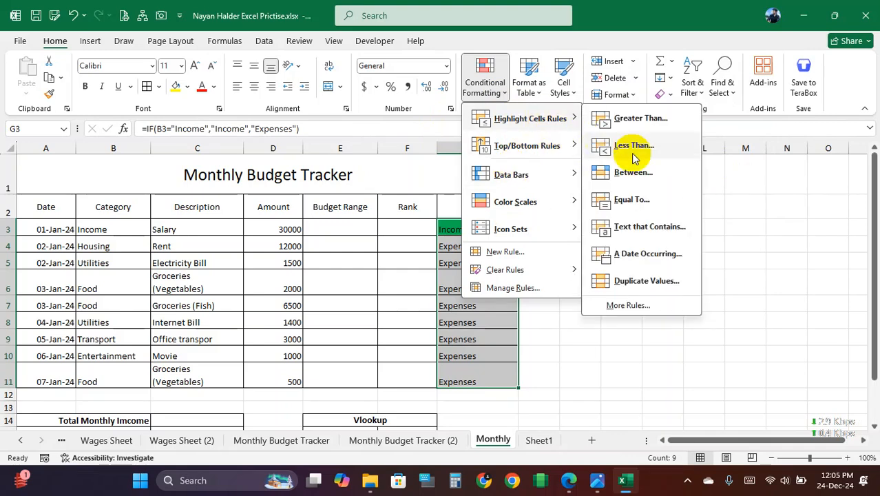
pyautogui.click(617, 225)
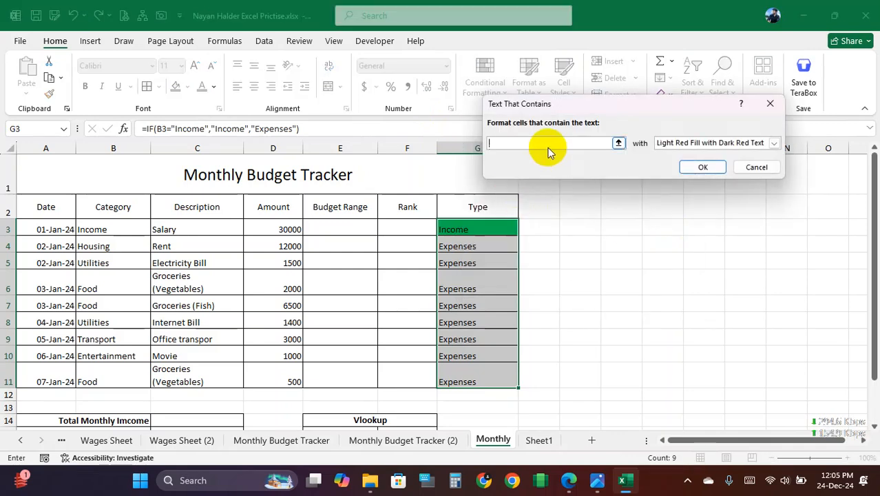
pyautogui.write('Expenses')
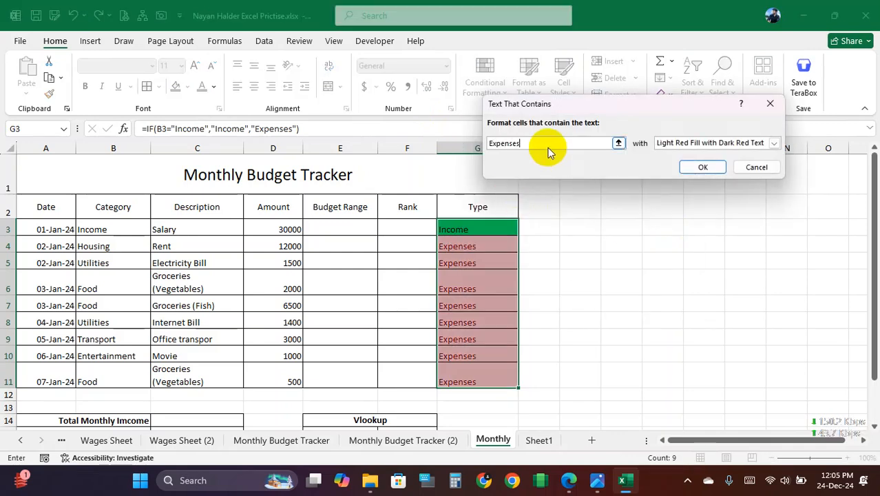
# Step: Give the Expenses rule a custom format with a red background fill and apply it
pyautogui.click(757, 143)
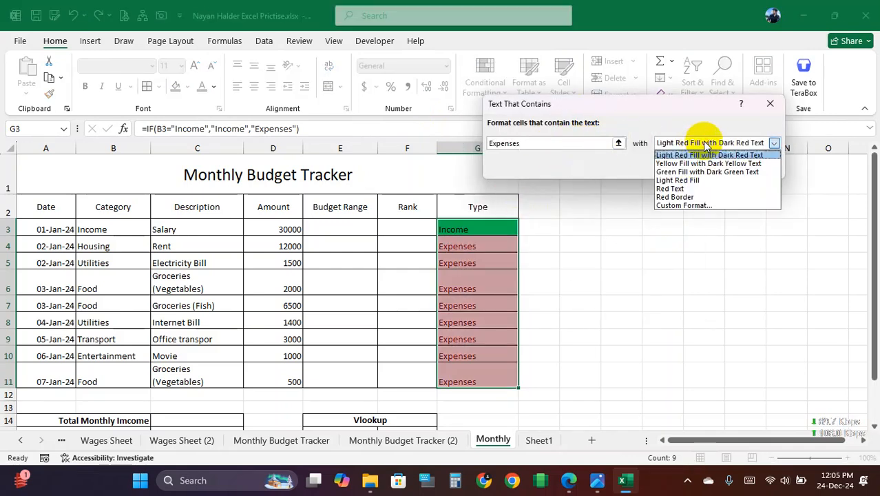
pyautogui.click(686, 205)
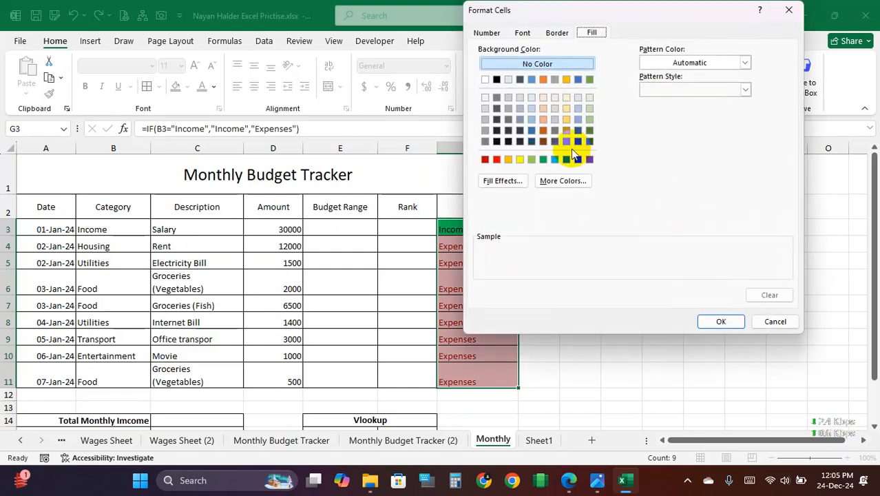
pyautogui.click(485, 159)
pyautogui.click(720, 321)
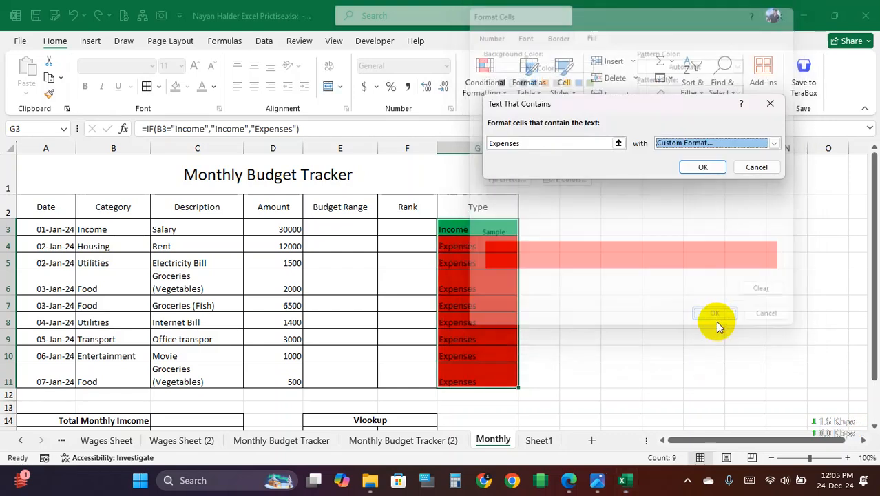
pyautogui.click(702, 167)
pyautogui.click(619, 245)
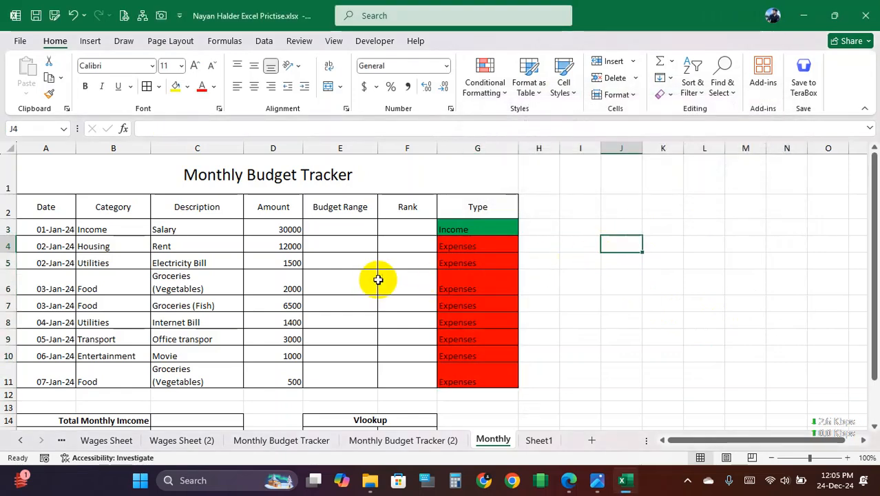
# Step: Test the Type formula and color rules by changing the category in B4 to Income, and undo the change
pyautogui.moveTo(475, 231); pyautogui.dragTo(475, 372)
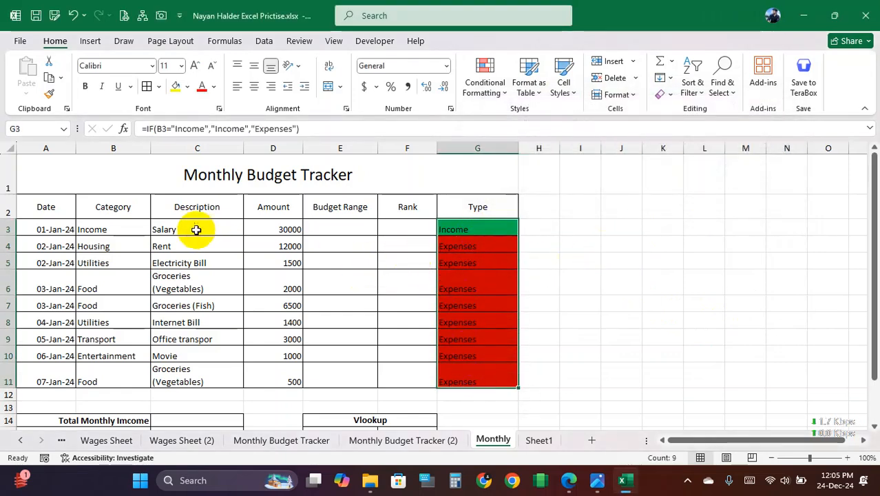
pyautogui.click(120, 247)
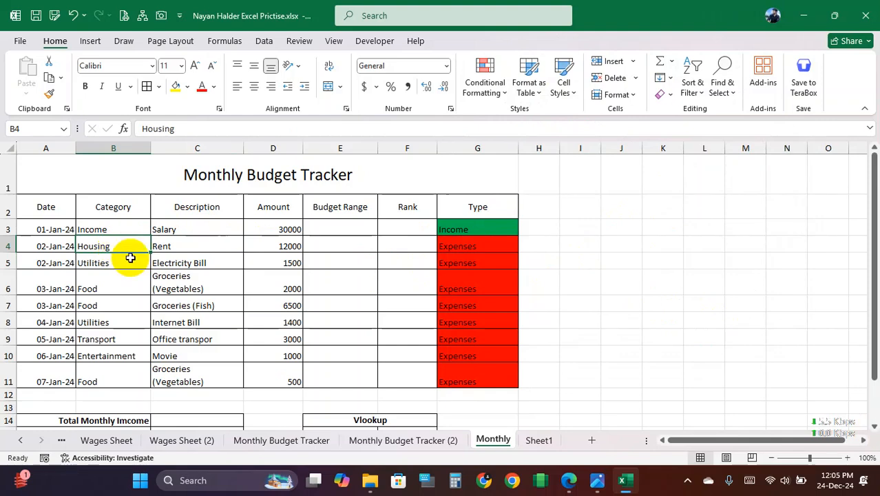
pyautogui.write('In')
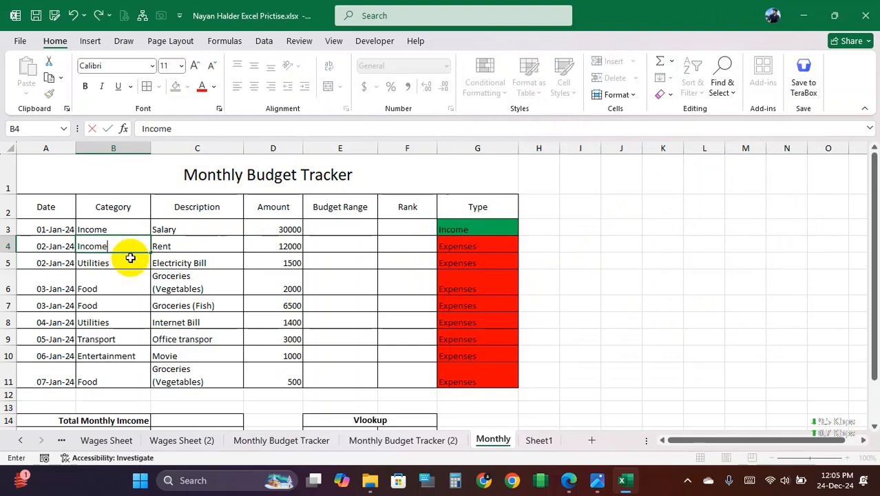
pyautogui.write('come')
pyautogui.press('Return')
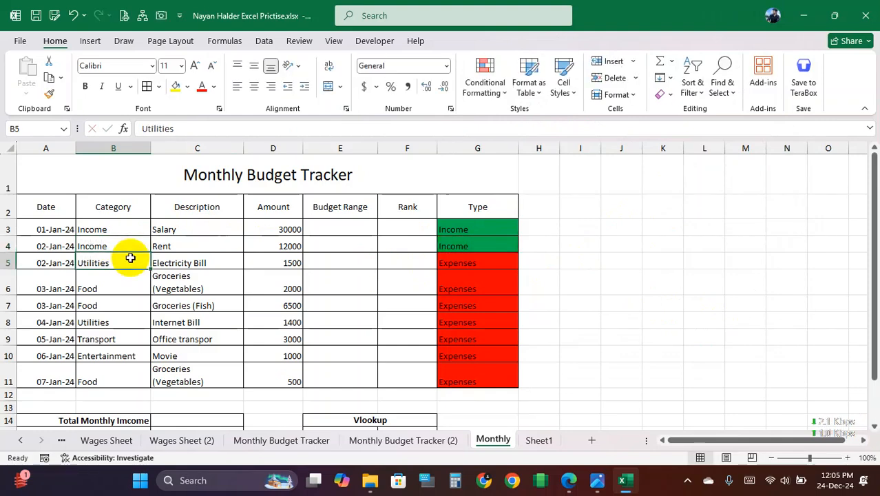
pyautogui.hotkey('ctrl', 'z')
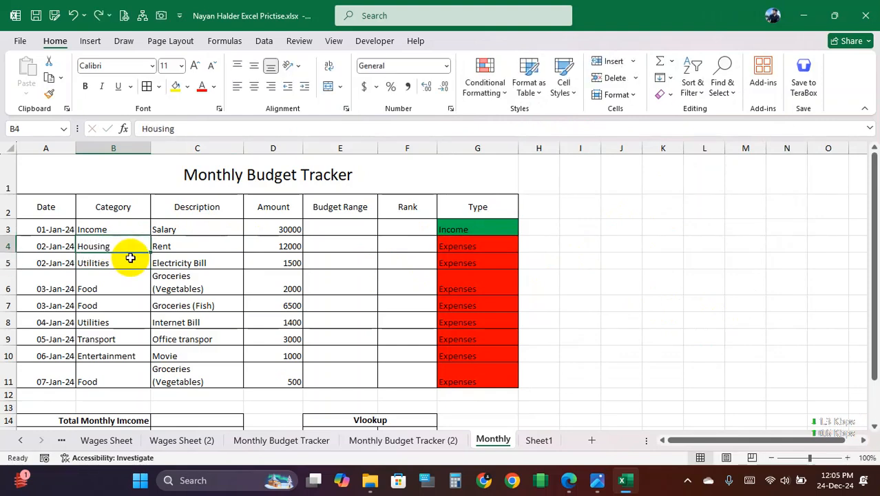
# Step: Review the Type formulas in G3 and G4 and the conditional formatting across G3:G11
pyautogui.click(451, 228)
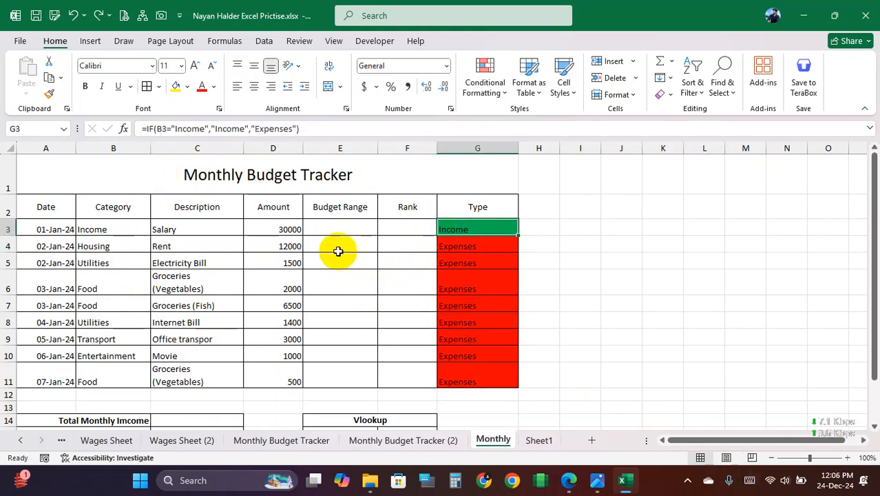
pyautogui.click(454, 244)
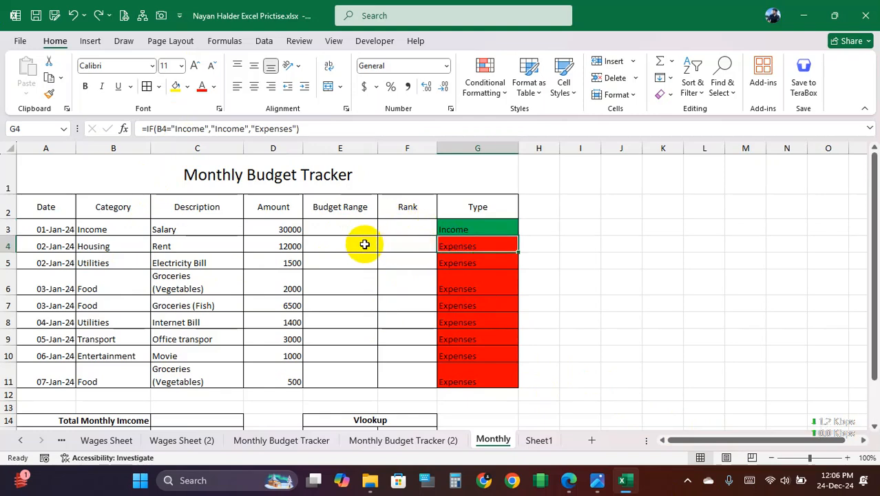
pyautogui.click(336, 226)
pyautogui.moveTo(466, 230); pyautogui.dragTo(465, 372)
pyautogui.moveTo(463, 232); pyautogui.dragTo(448, 369)
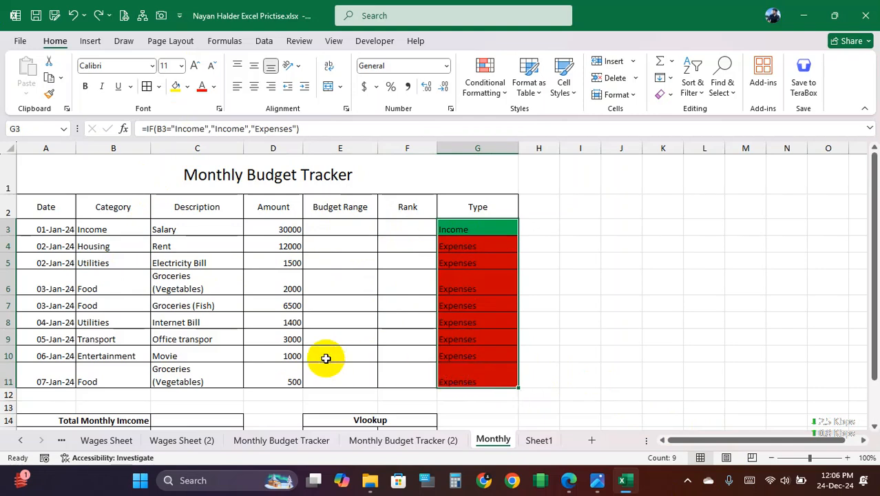
# Step: Examine the Total Monthly Income cell C14 and the amounts in D3:D11 that feed the totals
pyautogui.scroll(-1, 145, 386)
pyautogui.click(123, 339)
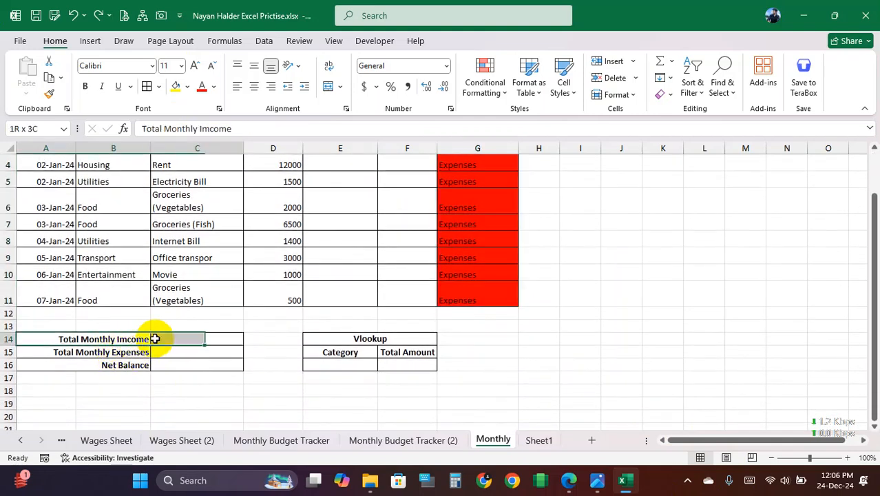
pyautogui.click(172, 339)
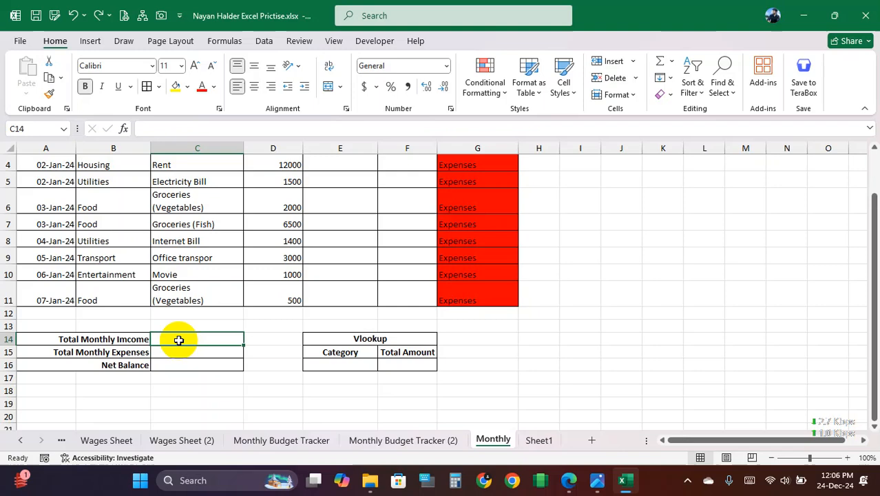
pyautogui.scroll(1, 193, 330)
pyautogui.moveTo(288, 227); pyautogui.dragTo(269, 376)
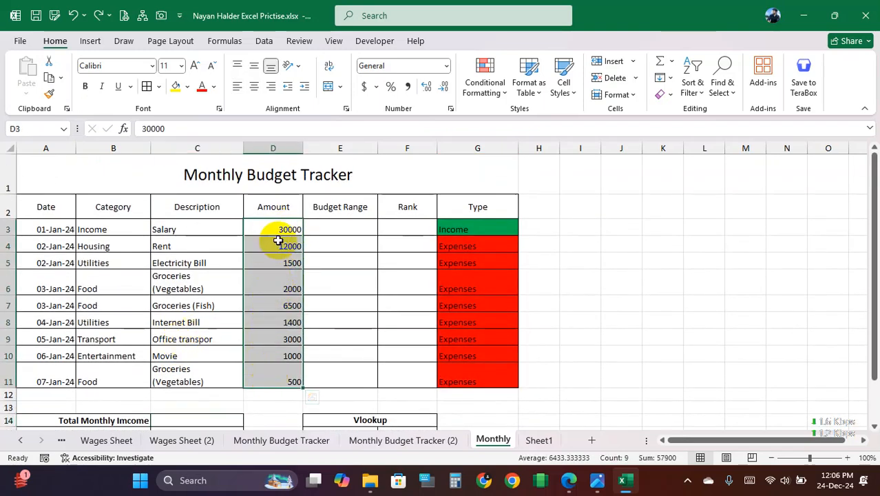
pyautogui.moveTo(269, 227); pyautogui.dragTo(266, 366)
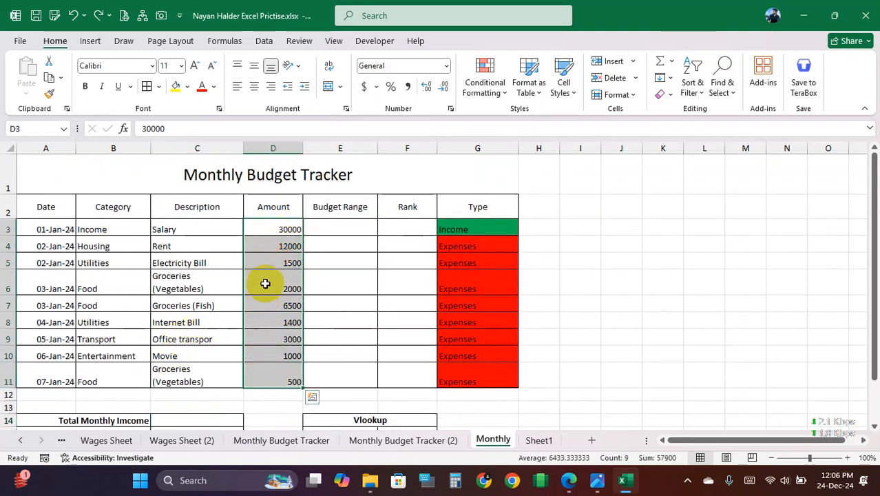
pyautogui.moveTo(268, 228); pyautogui.dragTo(263, 373)
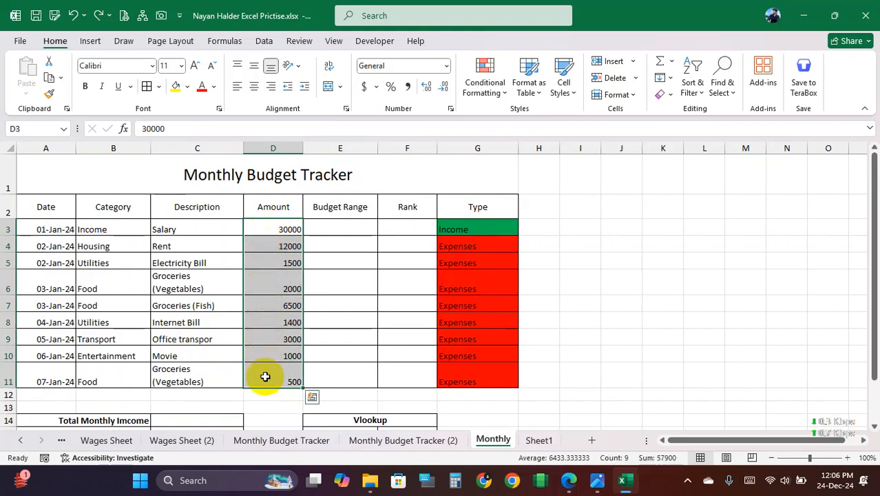
# Step: Review the budget table together with the empty Total Monthly Income, Total Monthly Expenses and Net Balance cells below it
pyautogui.scroll(-1, 271, 261)
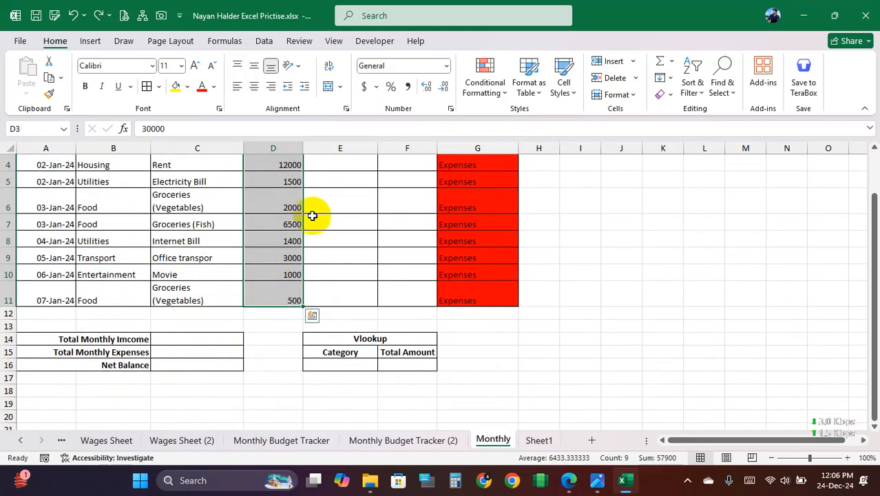
pyautogui.click(191, 337)
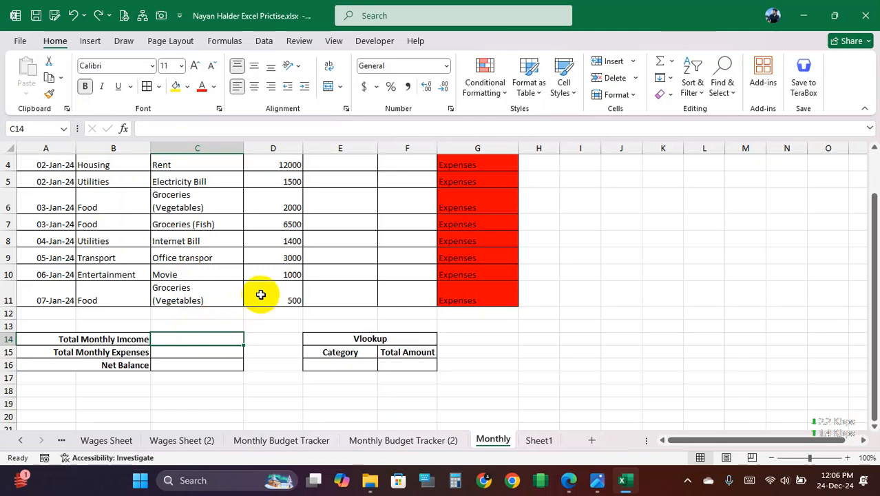
pyautogui.scroll(1, 259, 293)
pyautogui.scroll(-1, 261, 295)
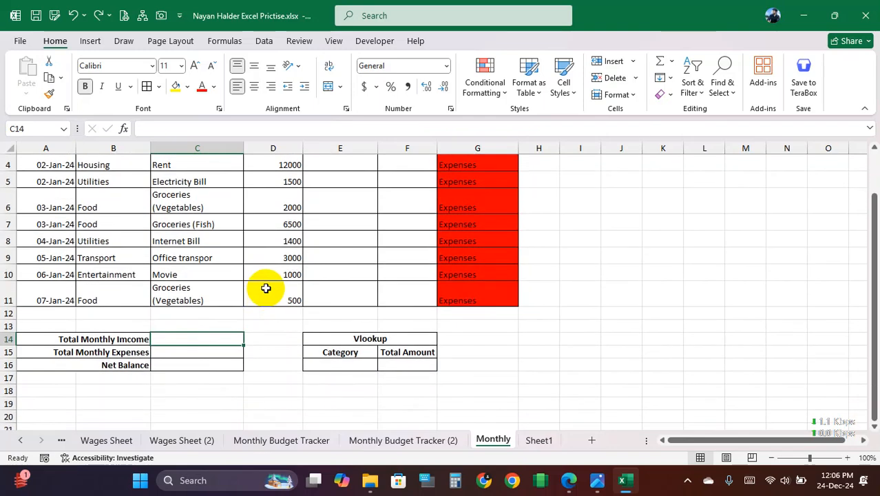
pyautogui.scroll(1, 265, 288)
pyautogui.keyDown('ctrl'); pyautogui.scroll(-1, 265, 288); pyautogui.keyUp('ctrl')
pyautogui.click(173, 390)
pyautogui.click(174, 377)
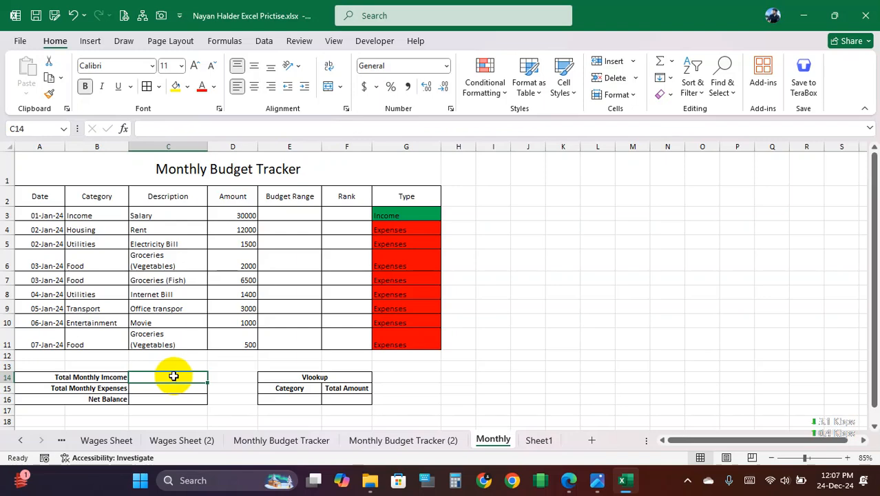
pyautogui.scroll(1, 174, 376)
pyautogui.scroll(-2, 193, 370)
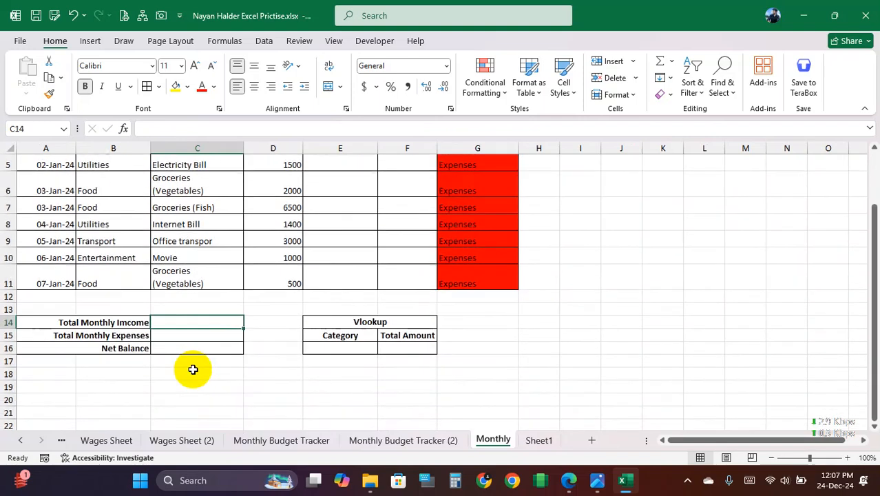
pyautogui.scroll(2, 196, 344)
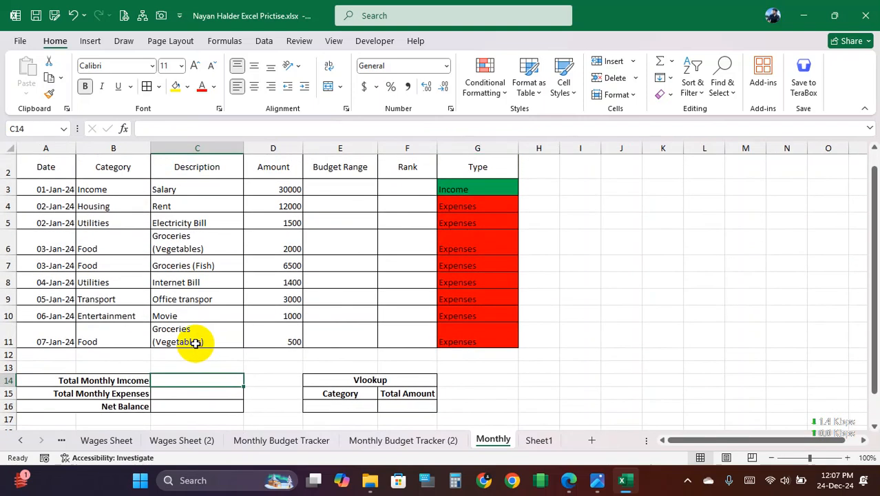
# Step: Examine the Category entries in B3:B11 in relation to the total income and expenses cells C14:C15
pyautogui.moveTo(221, 191); pyautogui.dragTo(187, 338)
pyautogui.click(118, 189)
pyautogui.moveTo(118, 189); pyautogui.dragTo(117, 341)
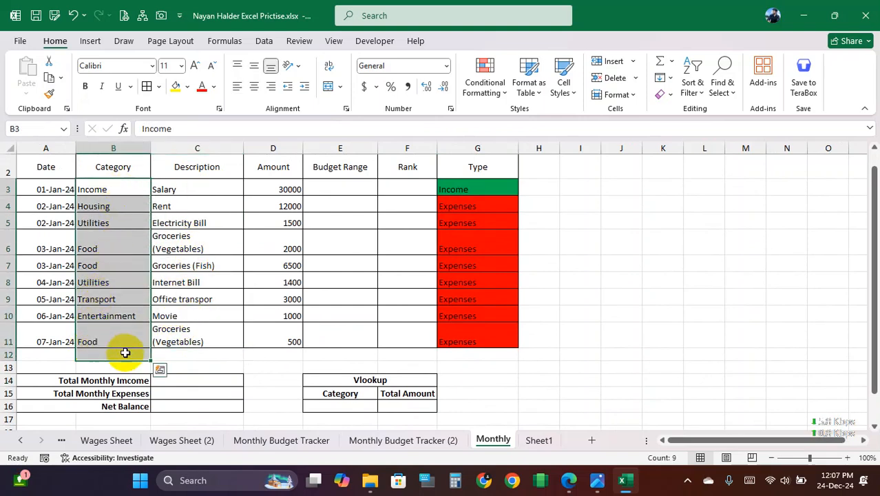
pyautogui.click(189, 380)
pyautogui.moveTo(118, 191); pyautogui.dragTo(93, 336)
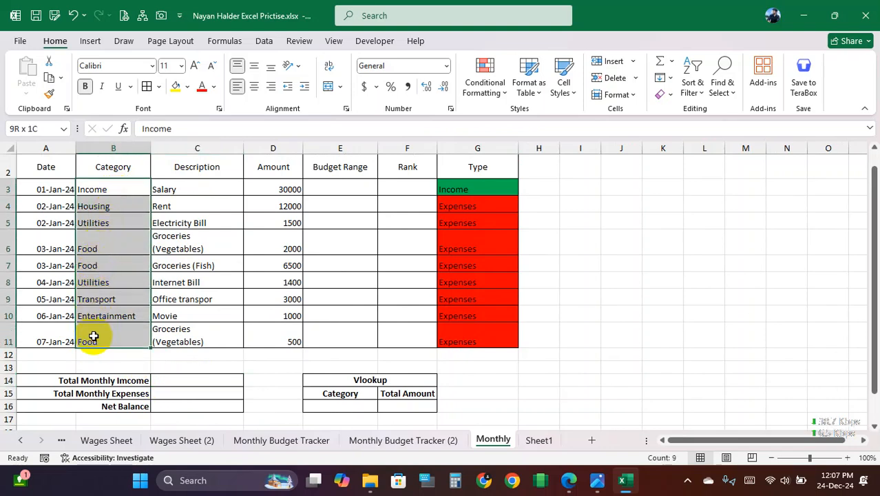
pyautogui.click(184, 393)
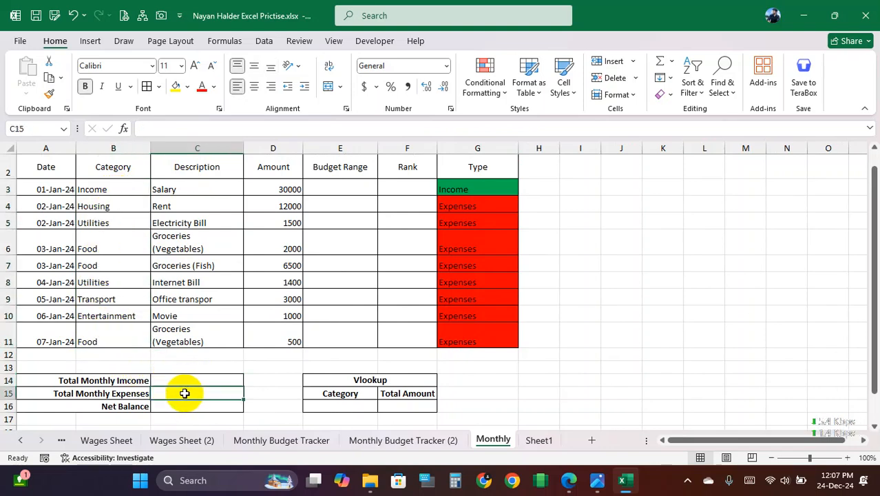
pyautogui.moveTo(125, 383); pyautogui.dragTo(181, 392)
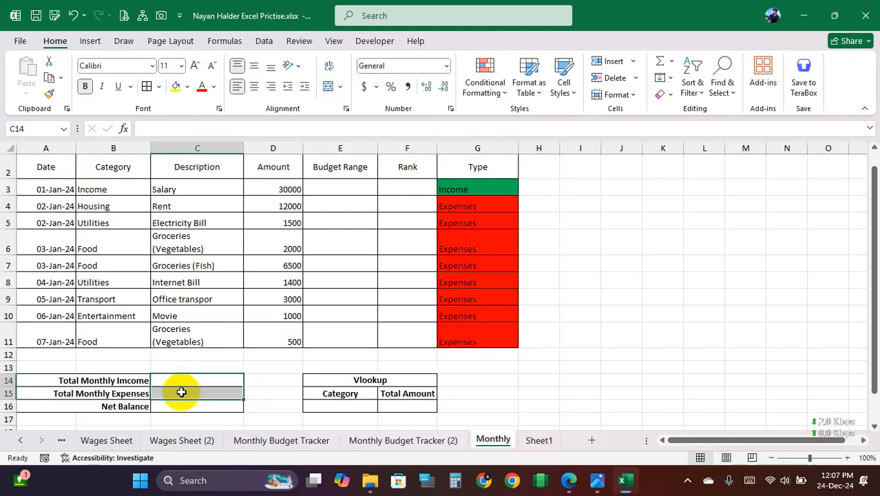
pyautogui.click(187, 383)
pyautogui.moveTo(112, 189); pyautogui.dragTo(93, 337)
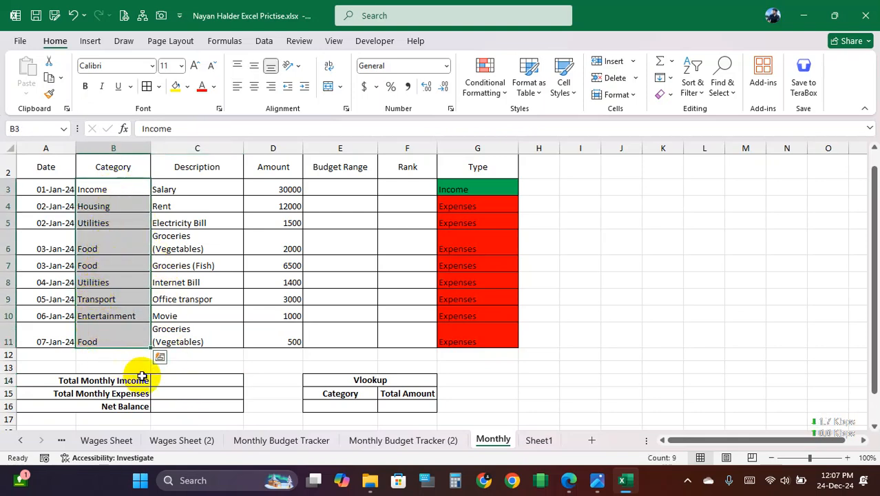
pyautogui.click(182, 380)
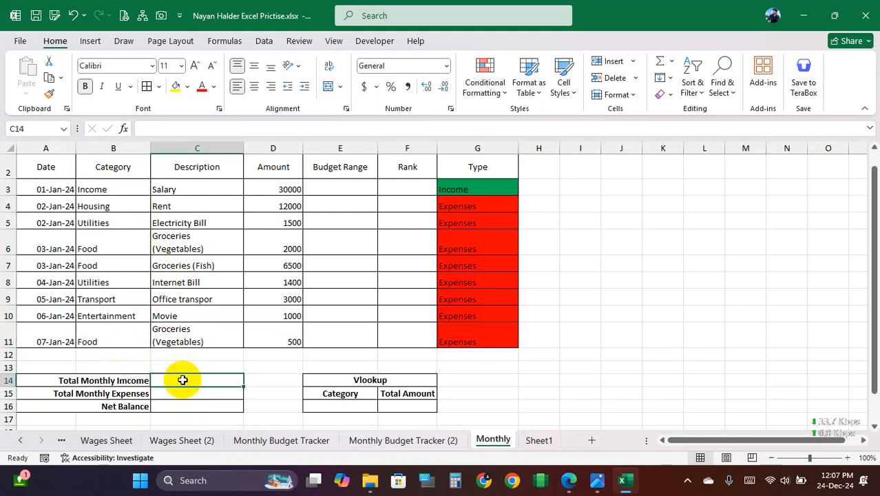
# Step: Check the Income salary row and its amount in D3, then the remaining categories, against the two monthly total cells
pyautogui.click(117, 190)
pyautogui.moveTo(117, 190); pyautogui.dragTo(170, 190)
pyautogui.click(175, 380)
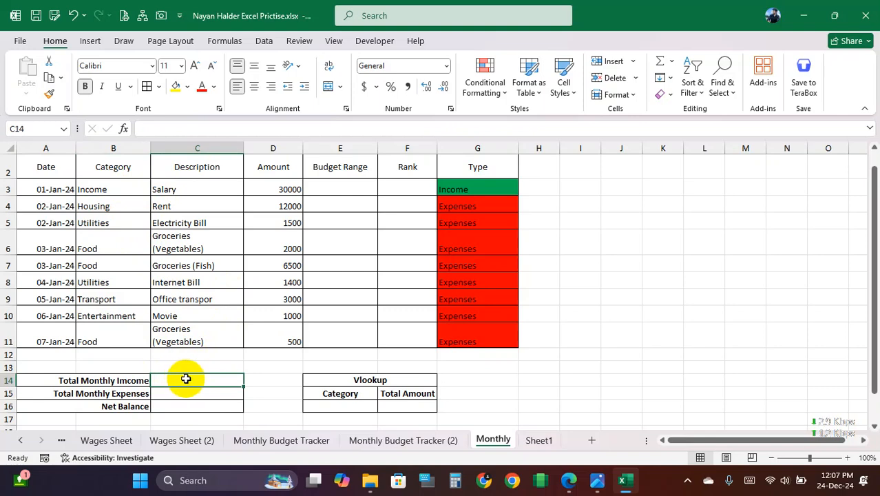
pyautogui.click(276, 192)
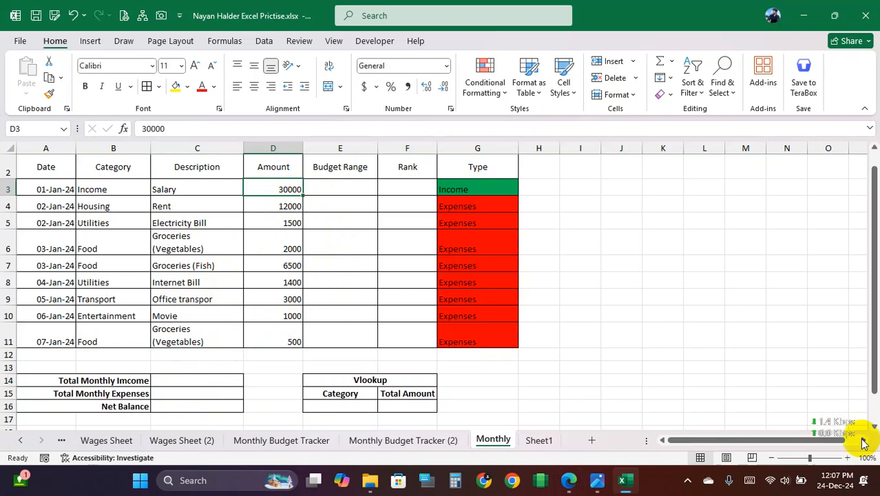
pyautogui.click(177, 381)
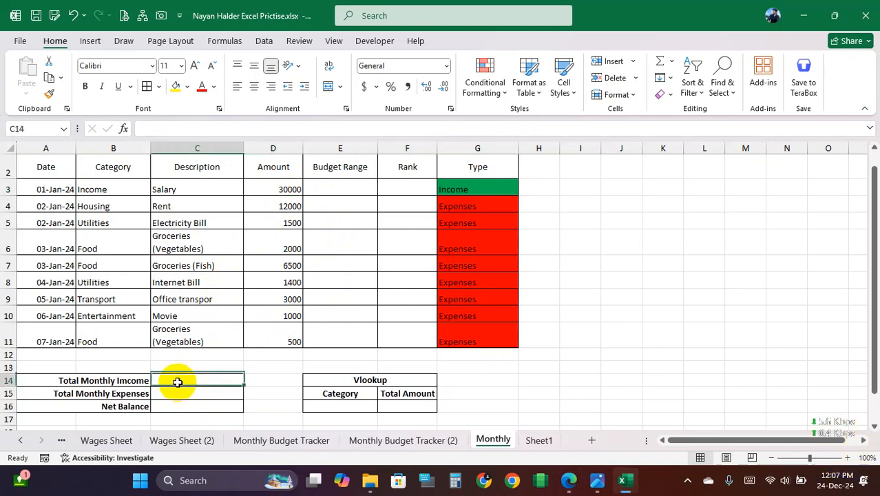
pyautogui.click(173, 394)
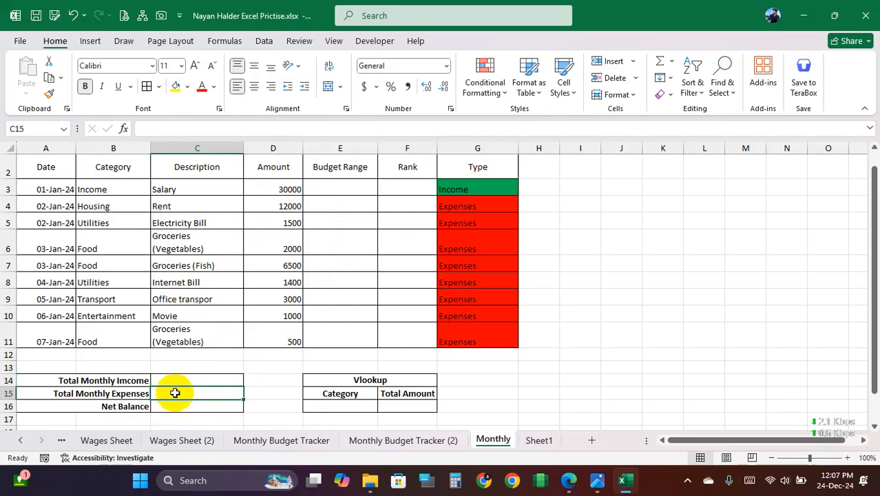
pyautogui.click(180, 381)
pyautogui.moveTo(103, 189); pyautogui.dragTo(110, 341)
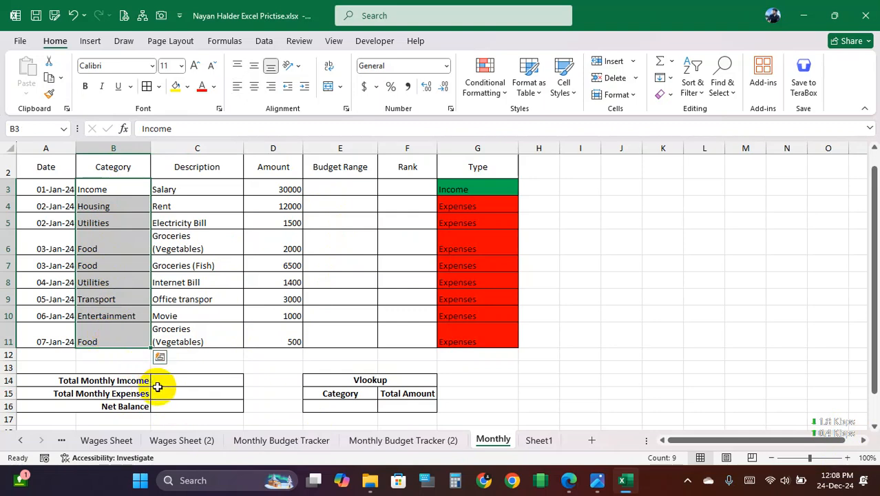
pyautogui.click(175, 381)
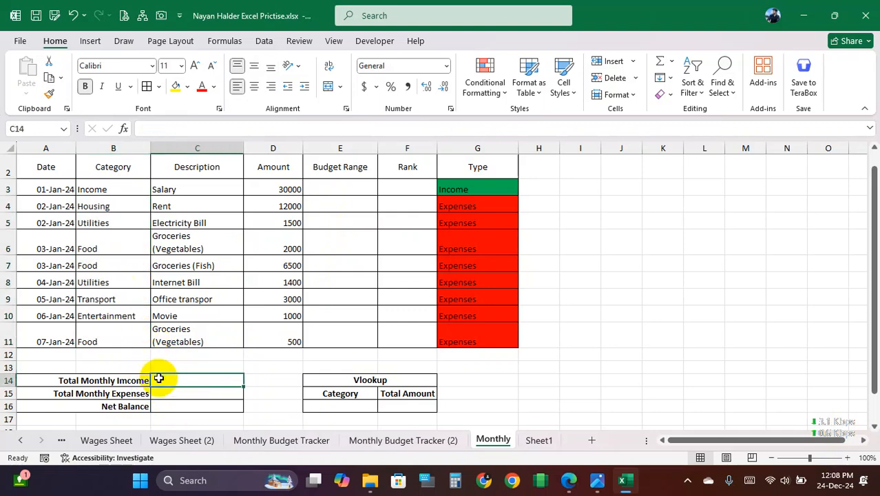
pyautogui.click(179, 394)
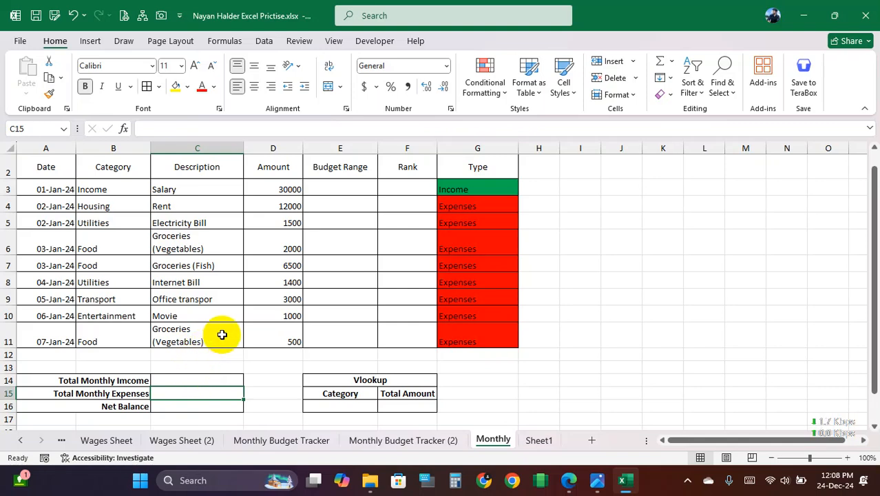
pyautogui.click(175, 382)
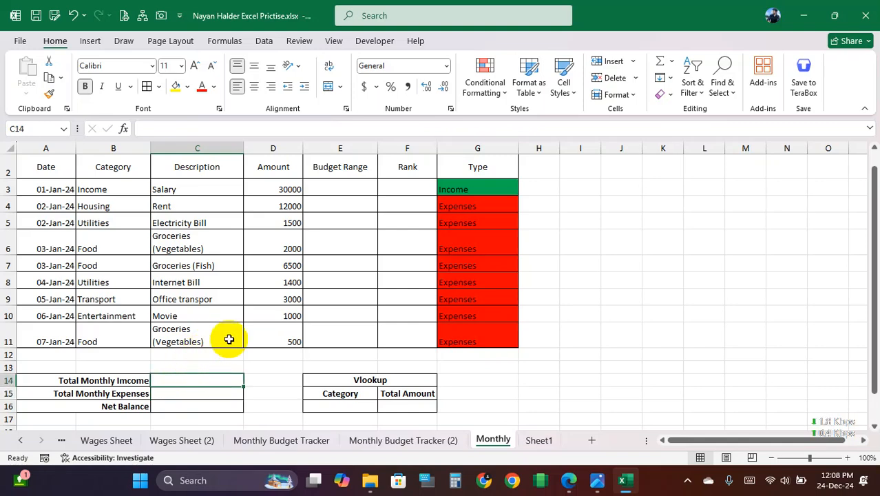
pyautogui.write('=sumif')
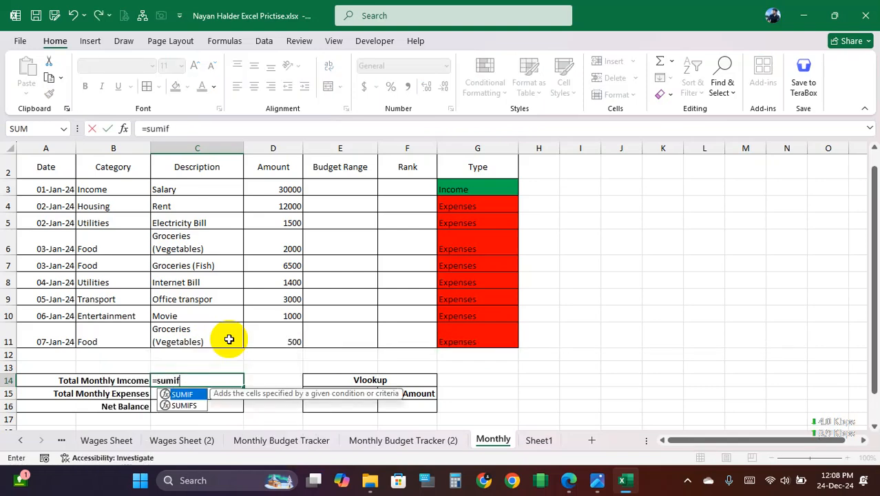
pyautogui.write('(')
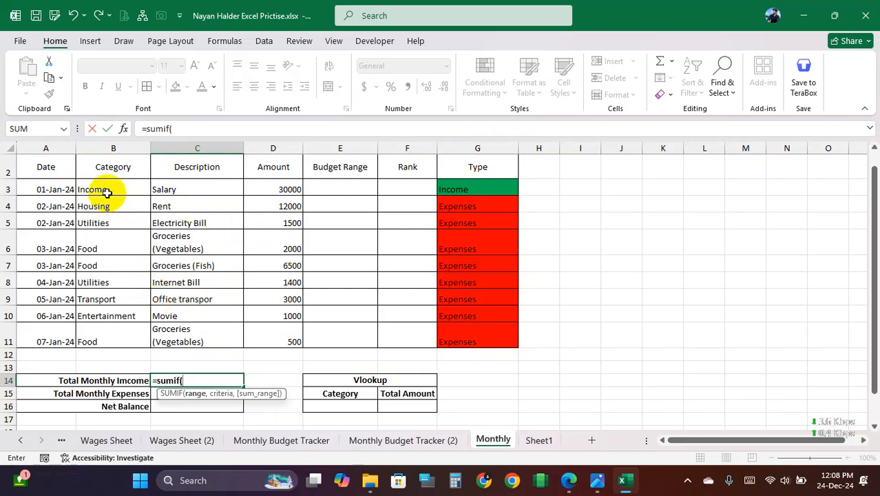
pyautogui.moveTo(111, 196); pyautogui.dragTo(121, 328)
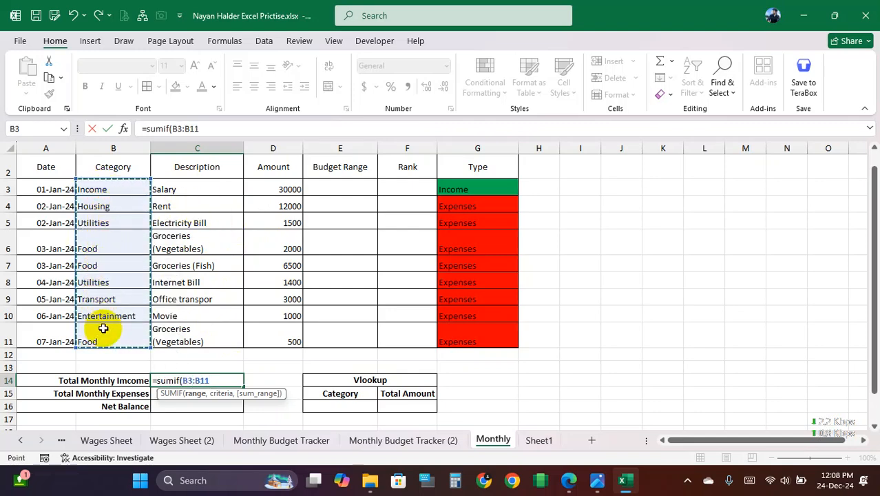
pyautogui.write(',')
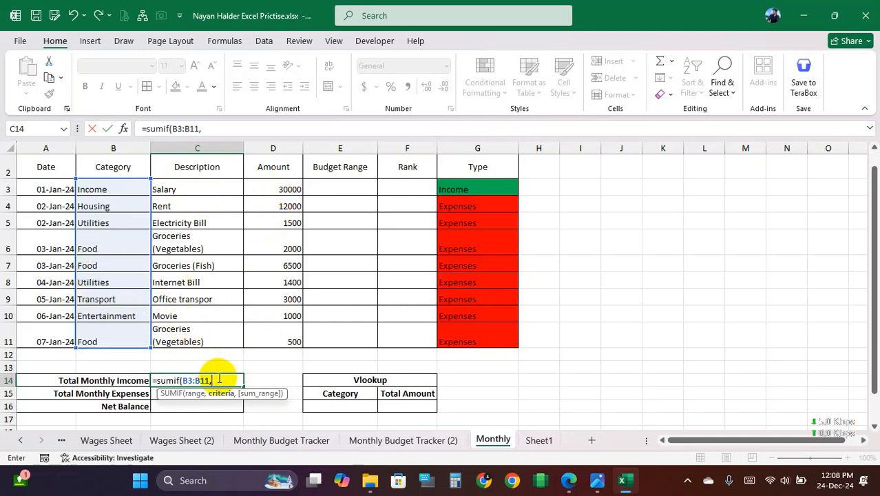
pyautogui.moveTo(212, 383); pyautogui.dragTo(134, 376)
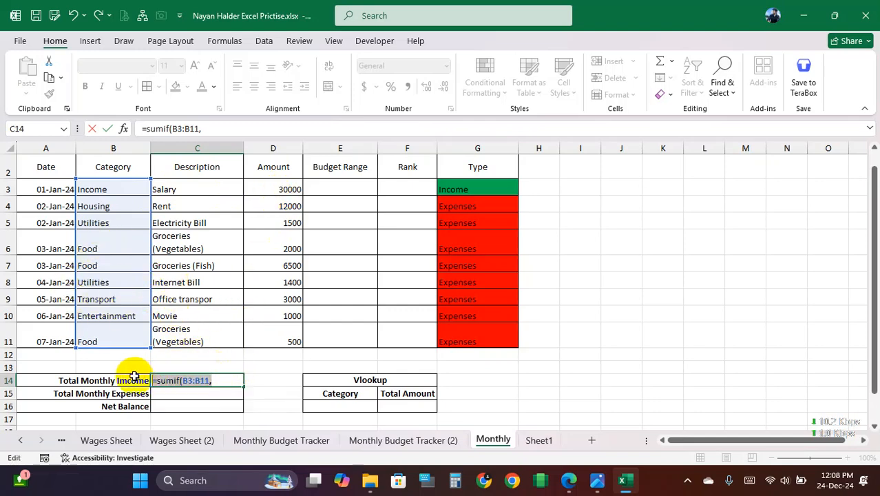
pyautogui.press('BackSpace')
pyautogui.click(188, 395)
pyautogui.click(179, 382)
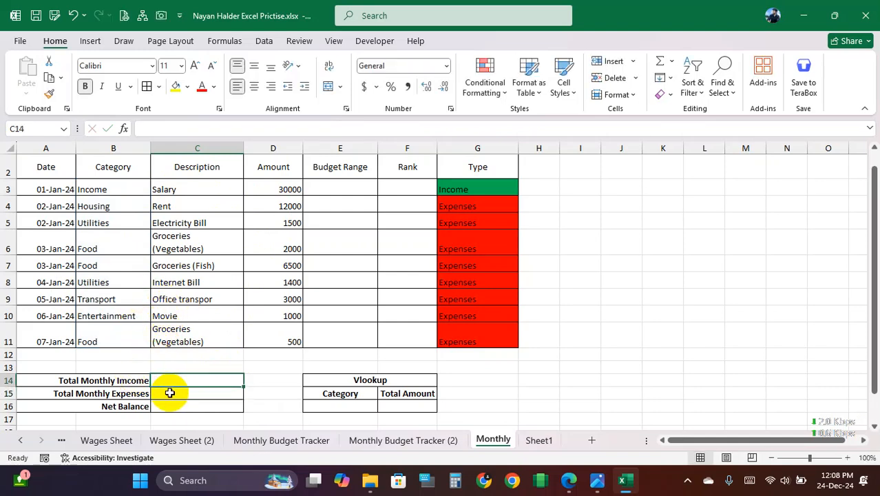
# Step: Compare the individual categories in B3:B11 with the Income and Expenses labels in the Type column, G3:G11
pyautogui.click(110, 223)
pyautogui.click(105, 280)
pyautogui.click(102, 241)
pyautogui.click(105, 281)
pyautogui.click(108, 246)
pyautogui.click(110, 263)
pyautogui.click(112, 241)
pyautogui.click(107, 269)
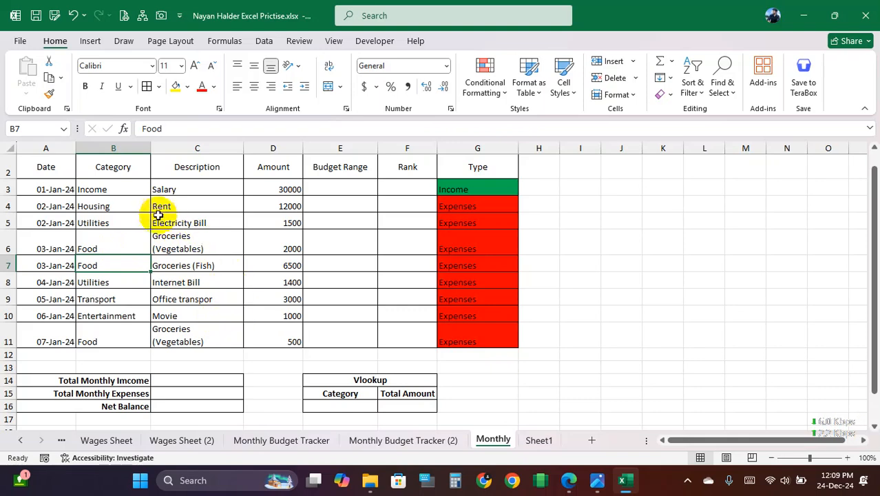
pyautogui.moveTo(112, 187); pyautogui.dragTo(114, 338)
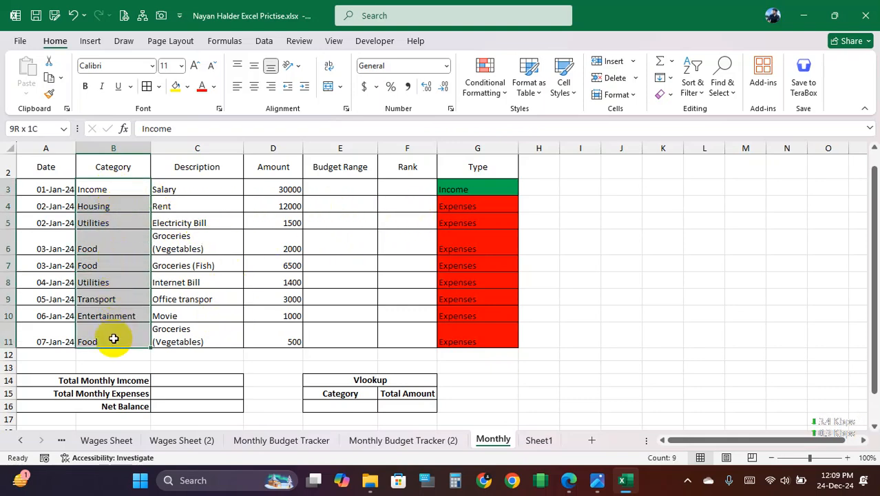
pyautogui.moveTo(480, 184); pyautogui.dragTo(468, 338)
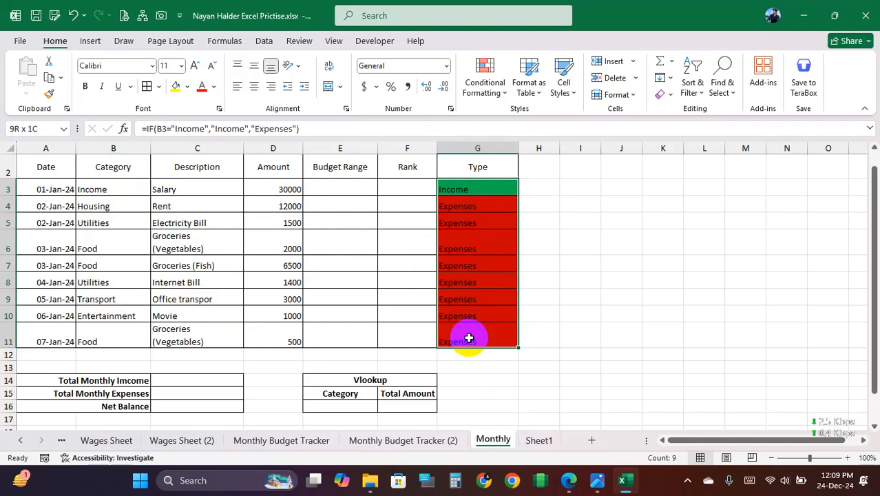
pyautogui.click(460, 190)
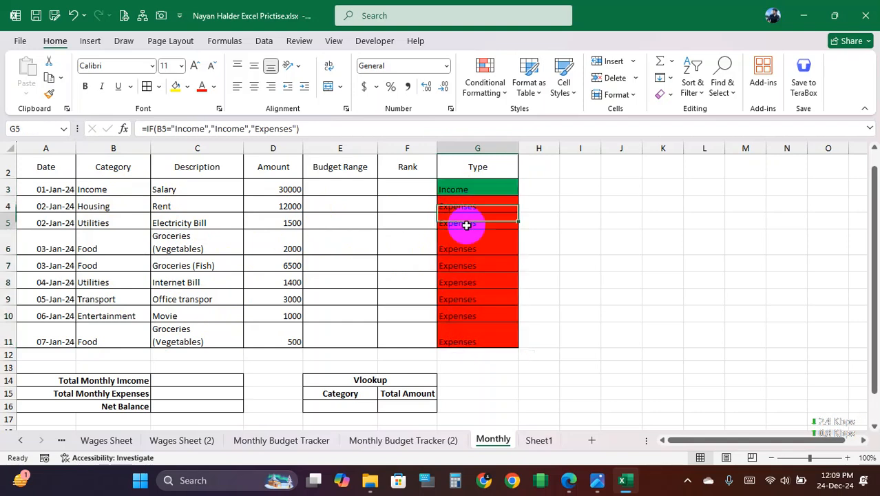
pyautogui.moveTo(472, 202); pyautogui.dragTo(472, 338)
# Step: Calculate the Total Monthly Income in C14 with =SUMIF(G3:G11,"Income",D3:D11) and check the entered formula
pyautogui.click(202, 379)
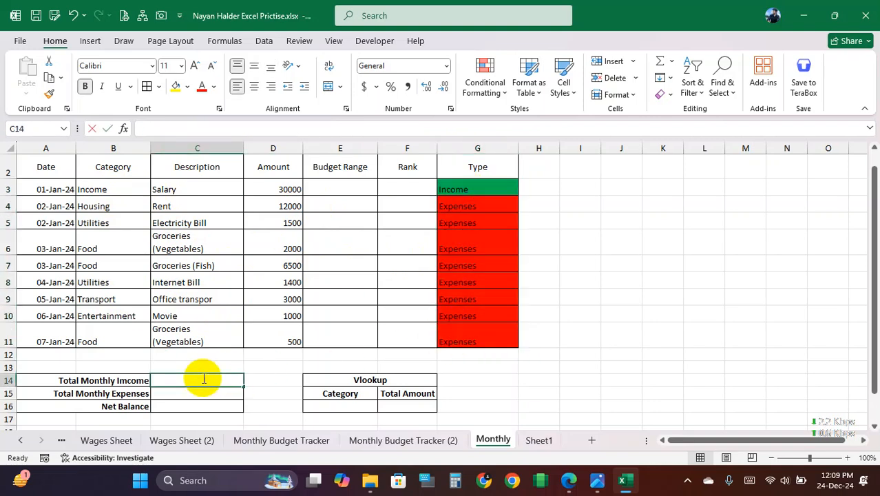
pyautogui.write('=sumif')
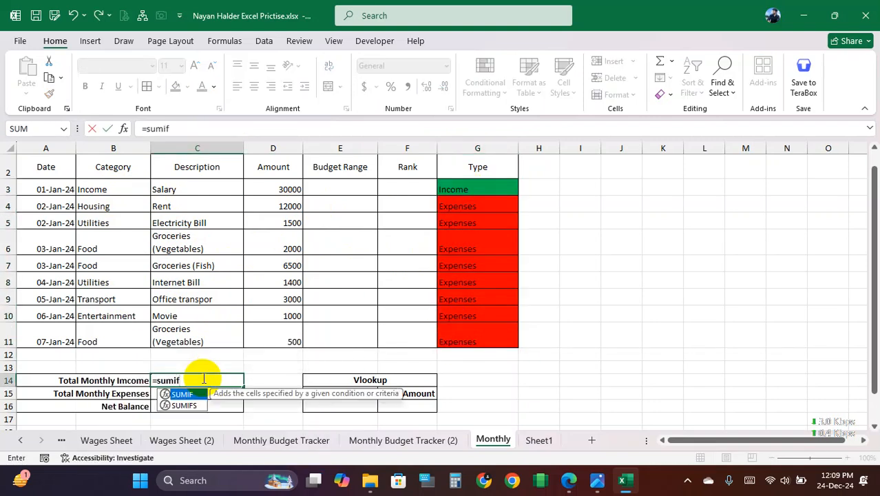
pyautogui.write('(')
pyautogui.moveTo(452, 189); pyautogui.dragTo(458, 331)
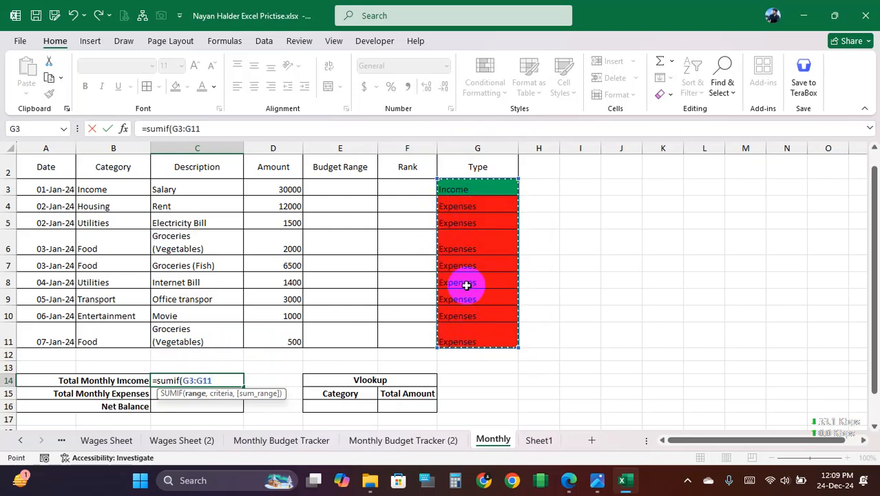
pyautogui.write(',"Income",')
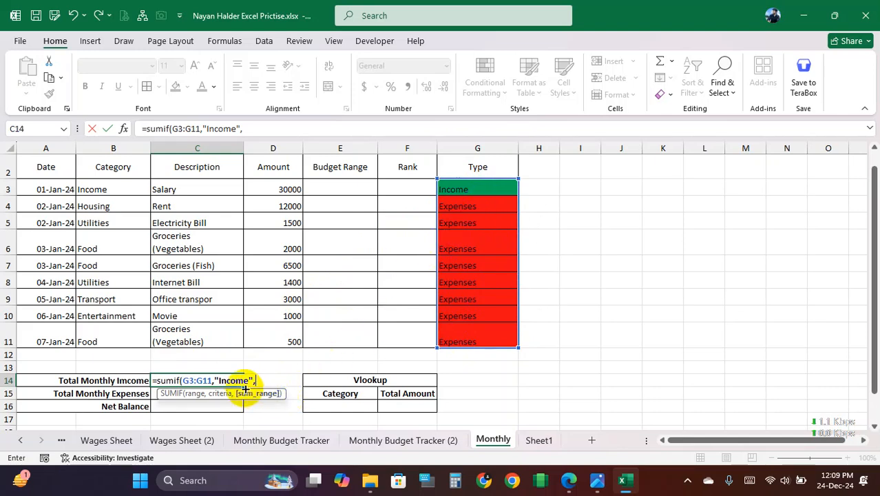
pyautogui.moveTo(286, 190); pyautogui.dragTo(275, 335)
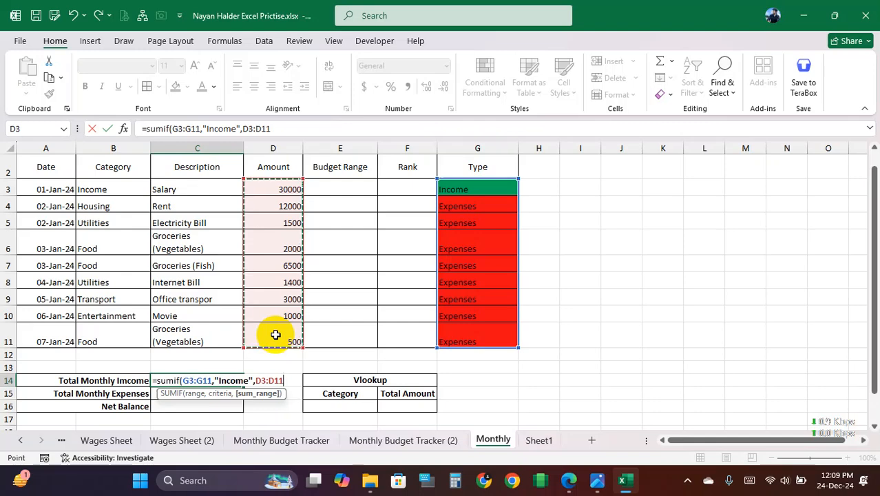
pyautogui.write(')')
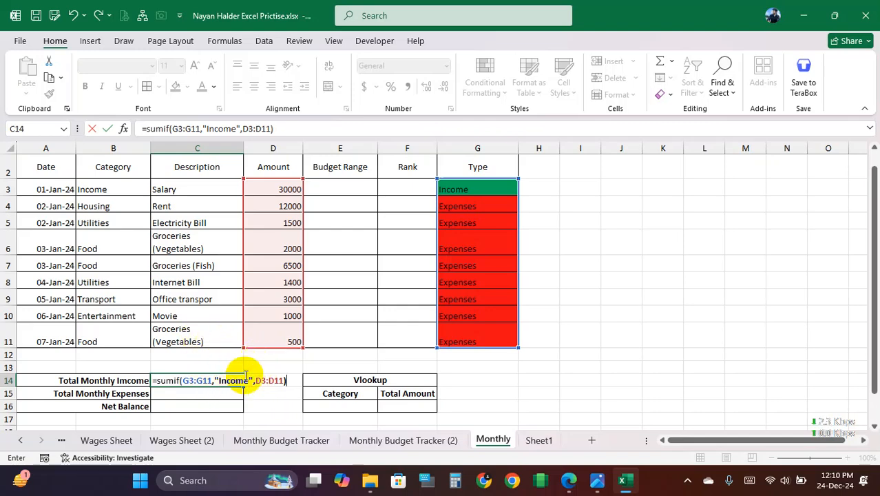
pyautogui.press('Return')
pyautogui.scroll(4, 212, 384)
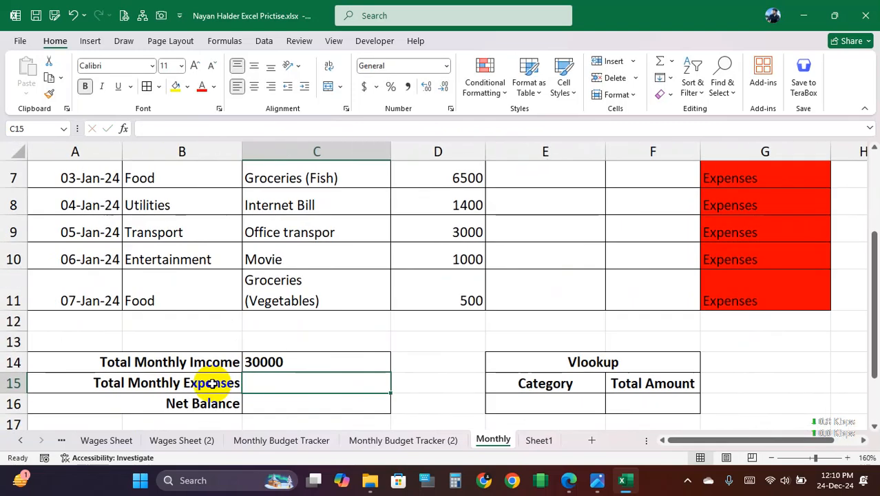
pyautogui.click(290, 362)
pyautogui.scroll(-1, 291, 362)
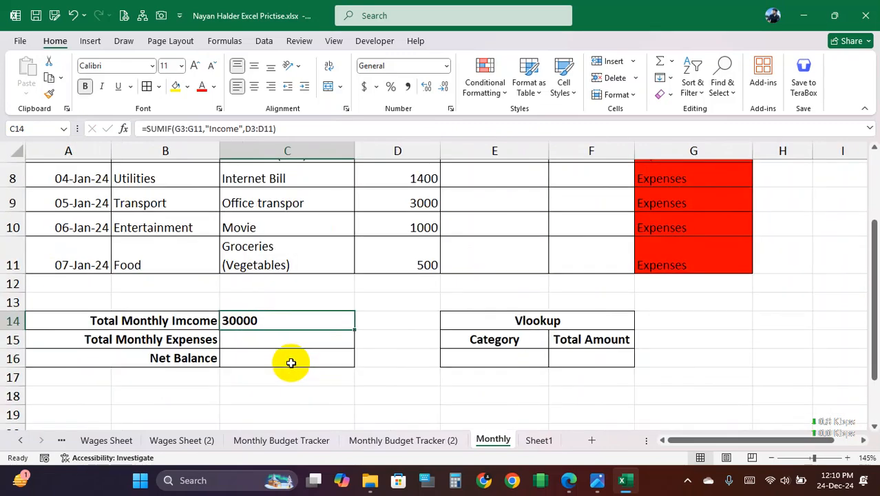
# Step: Fit the widths of columns A to G and the heights of rows 3 to 11 to their contents
pyautogui.scroll(2, 288, 355)
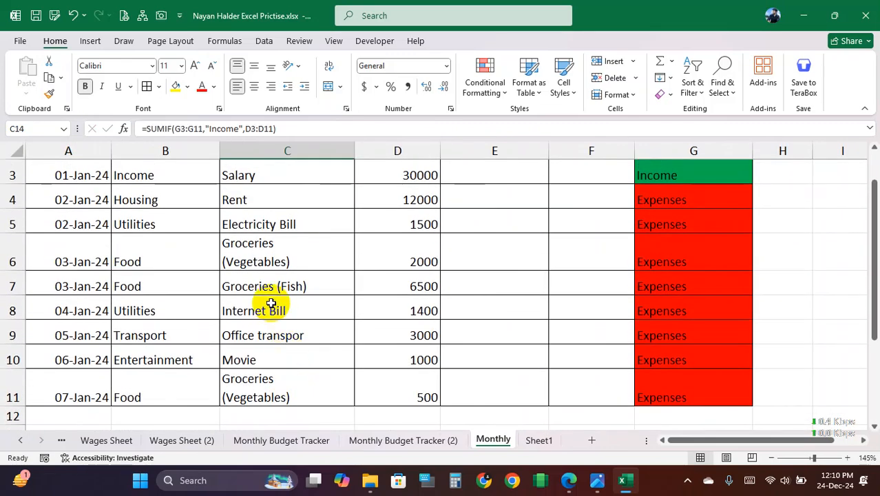
pyautogui.scroll(-1, 271, 302)
pyautogui.scroll(1, 206, 241)
pyautogui.moveTo(84, 151); pyautogui.dragTo(611, 168)
pyautogui.doubleClick(571, 150)
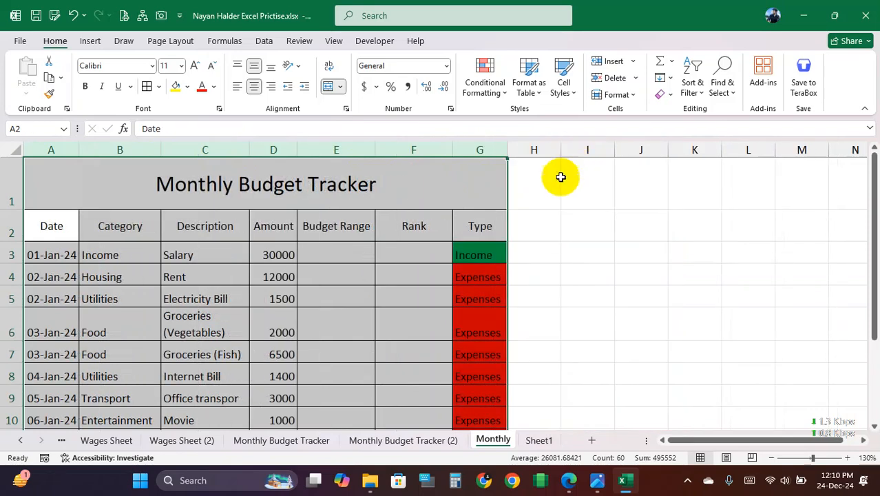
pyautogui.scroll(-2, 262, 281)
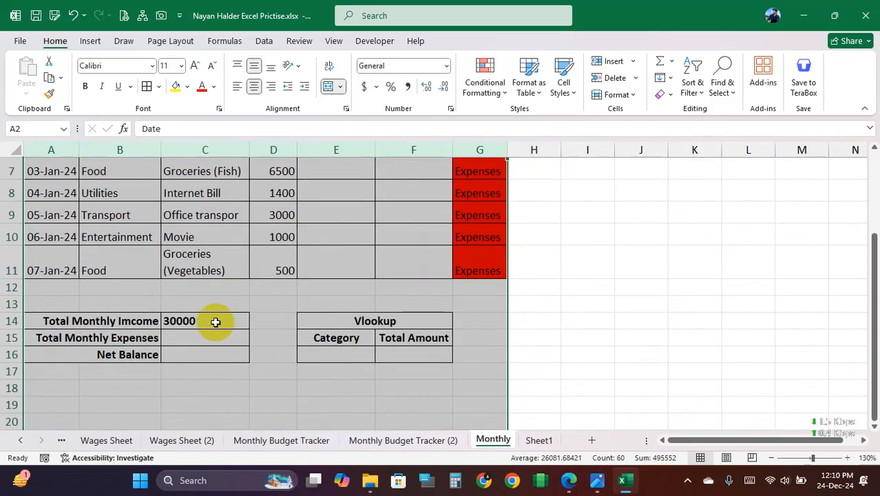
pyautogui.scroll(1, 216, 321)
pyautogui.moveTo(12, 325); pyautogui.dragTo(6, 274)
pyautogui.doubleClick(6, 276)
pyautogui.scroll(-2, 216, 303)
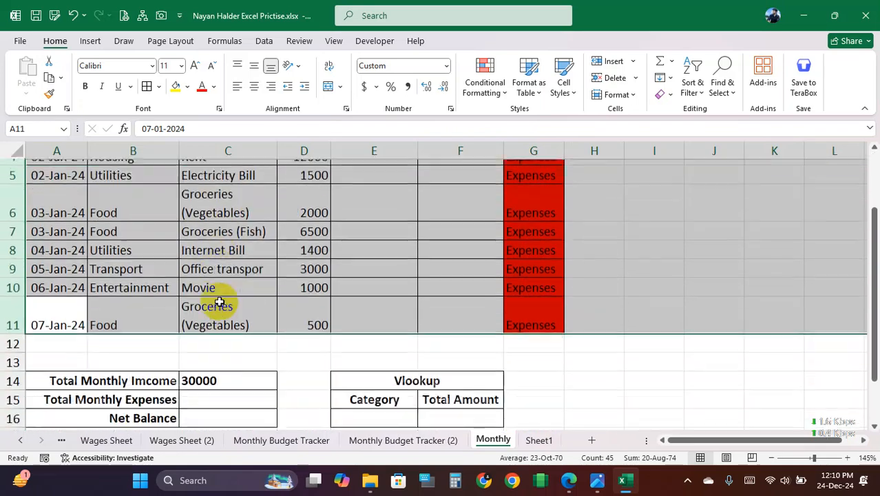
pyautogui.scroll(-1, 228, 320)
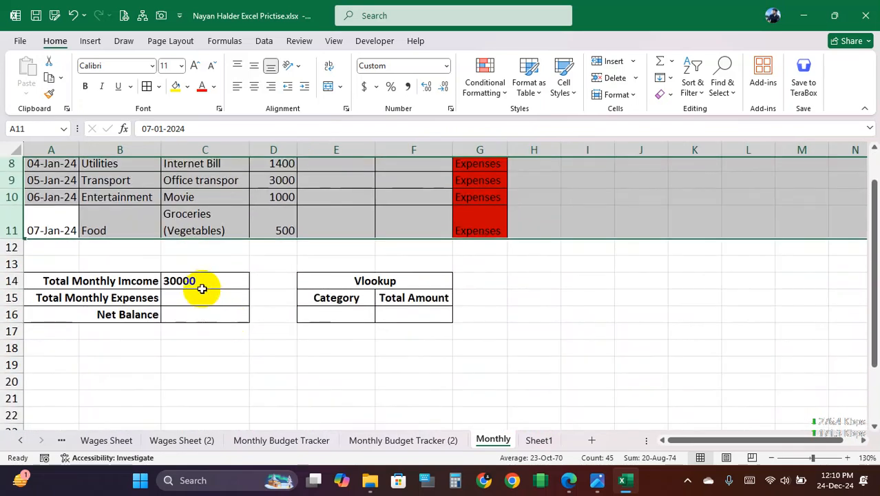
pyautogui.click(204, 181)
# Step: Collapse the ribbon so that the budget table and the summary cells below it fit on screen together
pyautogui.scroll(3, 205, 288)
pyautogui.moveTo(873, 261); pyautogui.dragTo(873, 272)
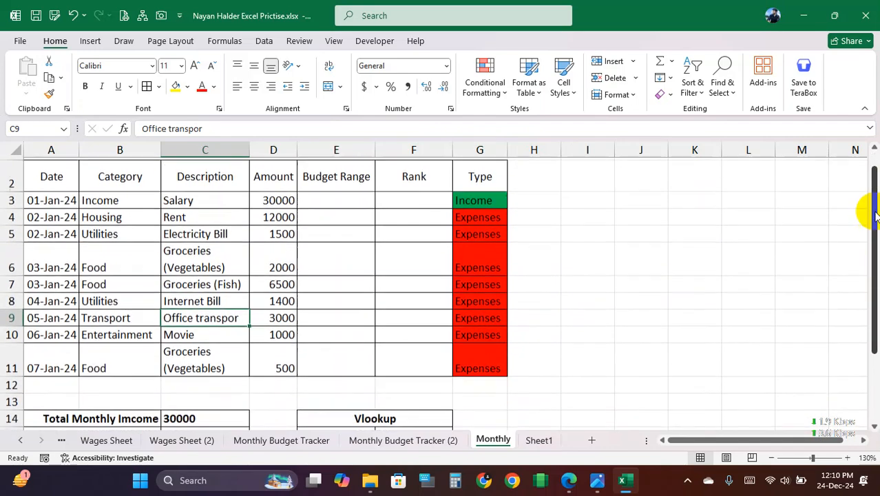
pyautogui.click(865, 108)
pyautogui.scroll(1, 387, 217)
pyautogui.scroll(1, 388, 217)
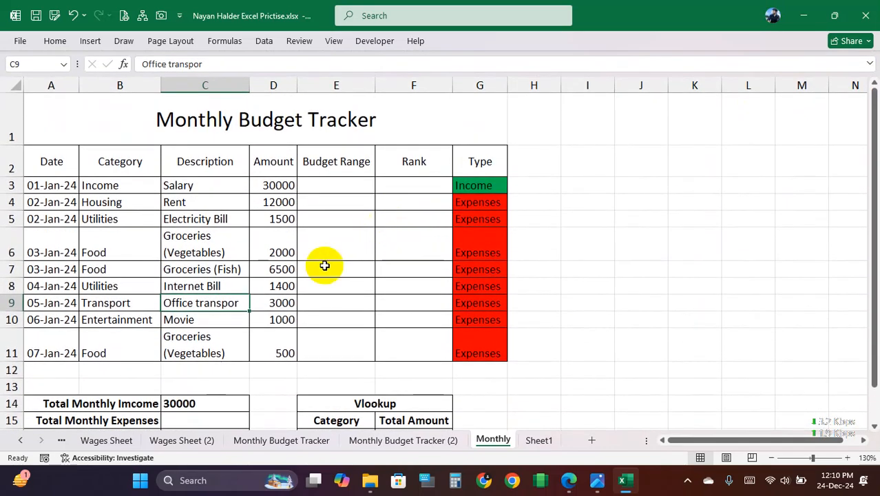
pyautogui.scroll(-1, 325, 265)
pyautogui.moveTo(873, 313); pyautogui.dragTo(873, 307)
# Step: Clear the Total Monthly Income formula from C14 and start a new SUMIF formula in that cell
pyautogui.click(220, 351)
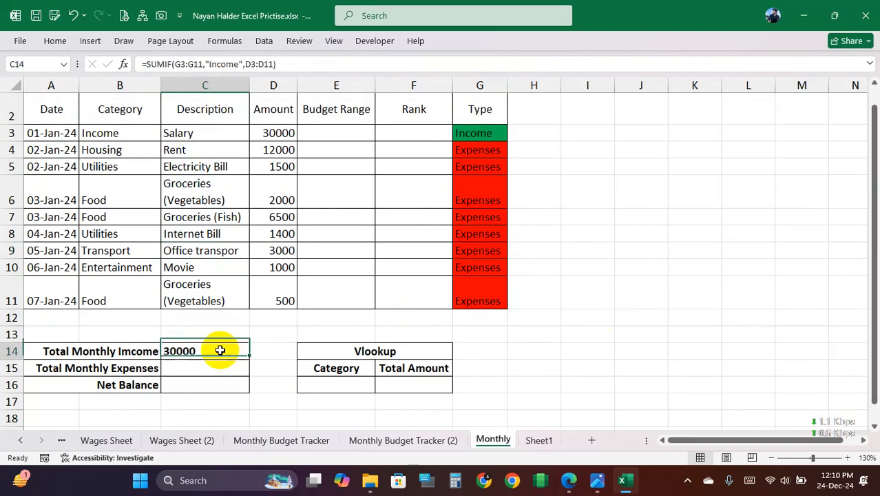
pyautogui.press('Delete')
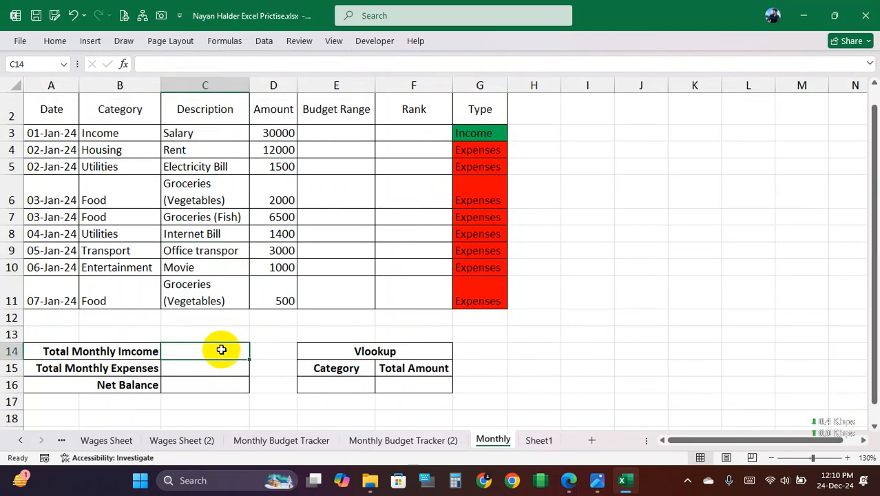
pyautogui.write('=sumif')
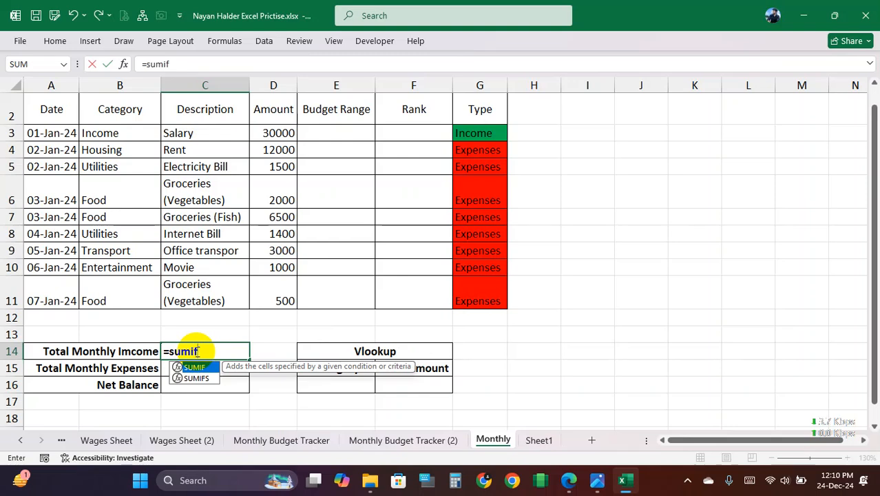
pyautogui.write('(')
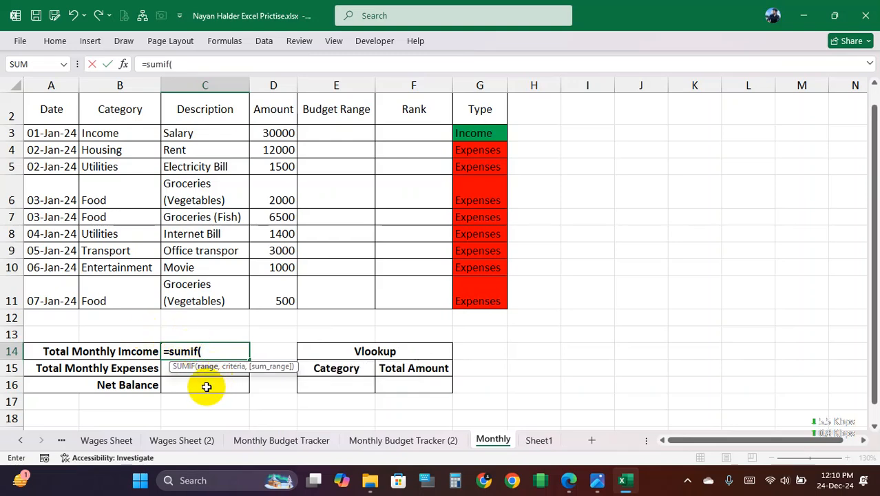
# Step: Try the Type entries in G3:G11 and the Category entries in B3:B11 alternately as the SUMIF criteria range
pyautogui.moveTo(468, 134); pyautogui.dragTo(468, 296)
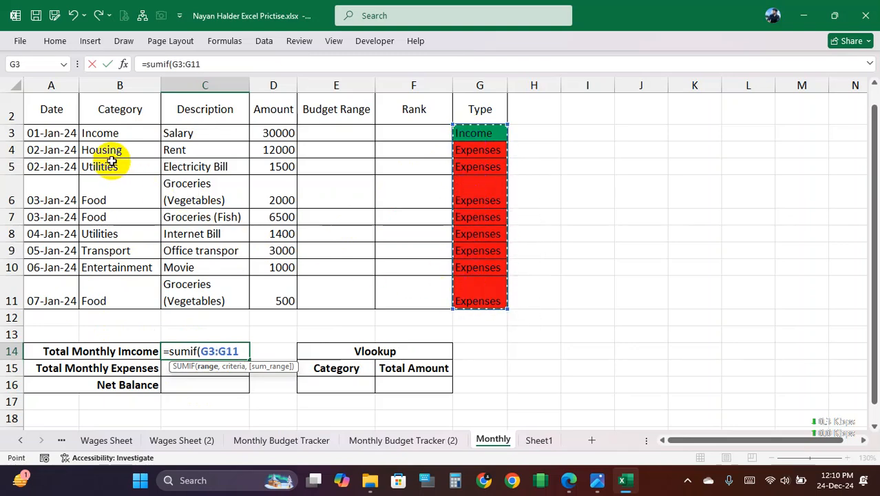
pyautogui.moveTo(117, 134); pyautogui.dragTo(121, 284)
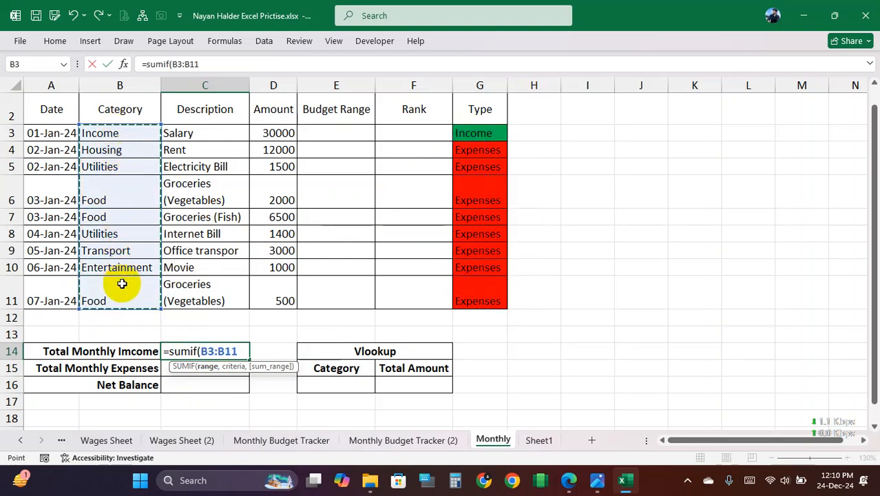
pyautogui.moveTo(471, 134); pyautogui.dragTo(477, 200)
pyautogui.moveTo(109, 134); pyautogui.dragTo(119, 200)
pyautogui.moveTo(469, 138); pyautogui.dragTo(464, 186)
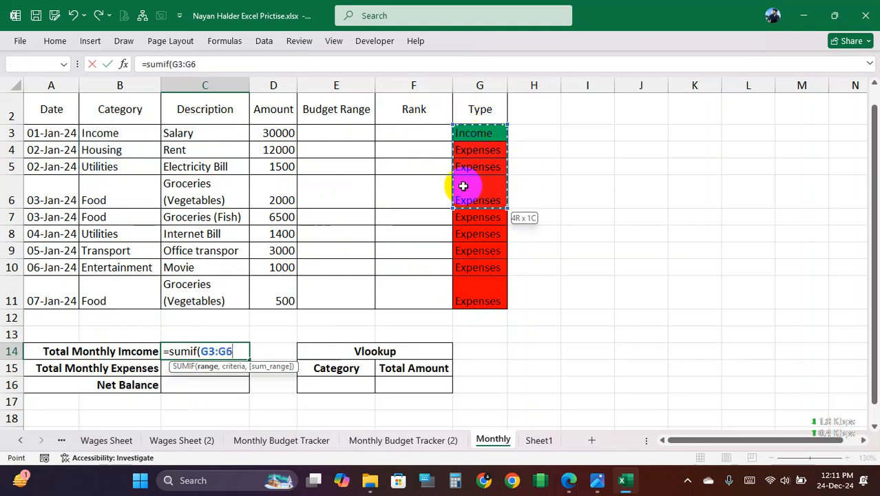
pyautogui.moveTo(130, 135); pyautogui.dragTo(127, 149)
pyautogui.moveTo(444, 138); pyautogui.dragTo(491, 181)
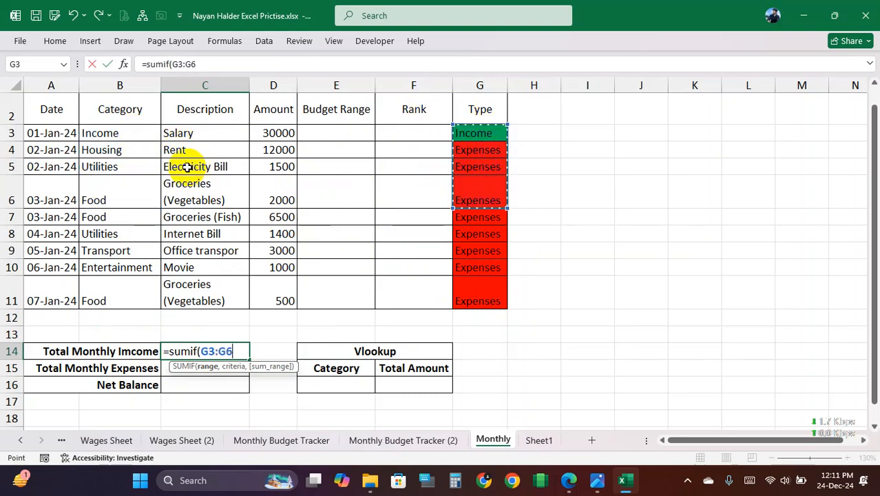
# Step: Complete the total income formula with criteria range G3:G11, criterion "Income" and sum range D3:D11
pyautogui.moveTo(479, 129); pyautogui.dragTo(478, 279)
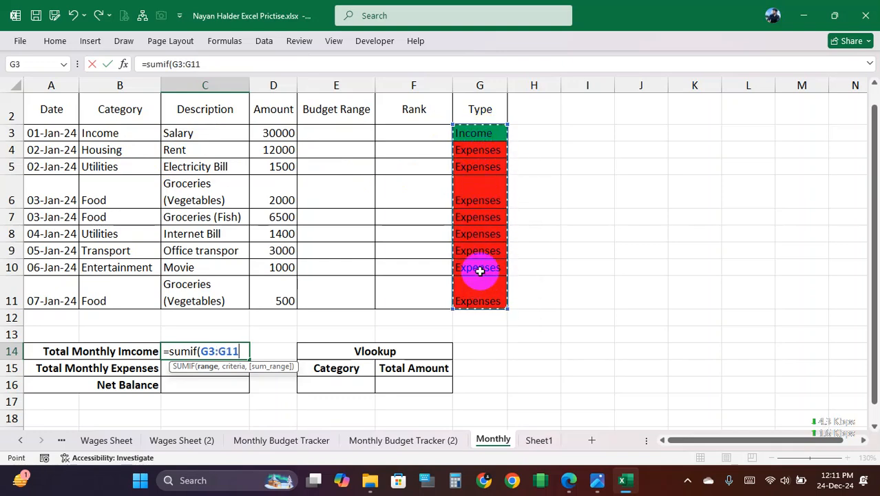
pyautogui.write(',"Income",')
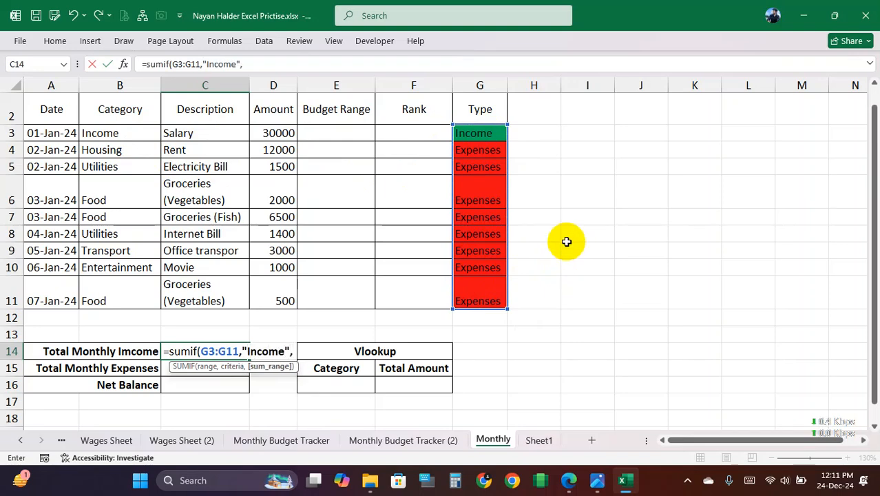
pyautogui.moveTo(276, 135); pyautogui.dragTo(269, 287)
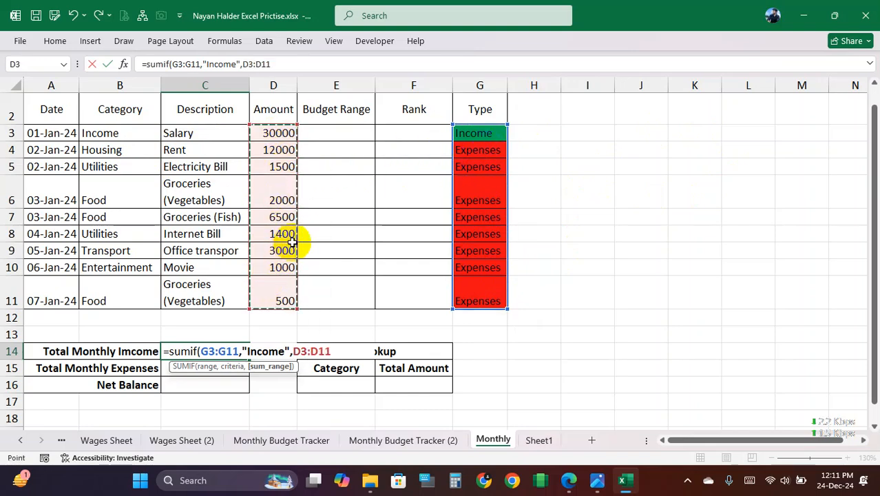
pyautogui.write(')')
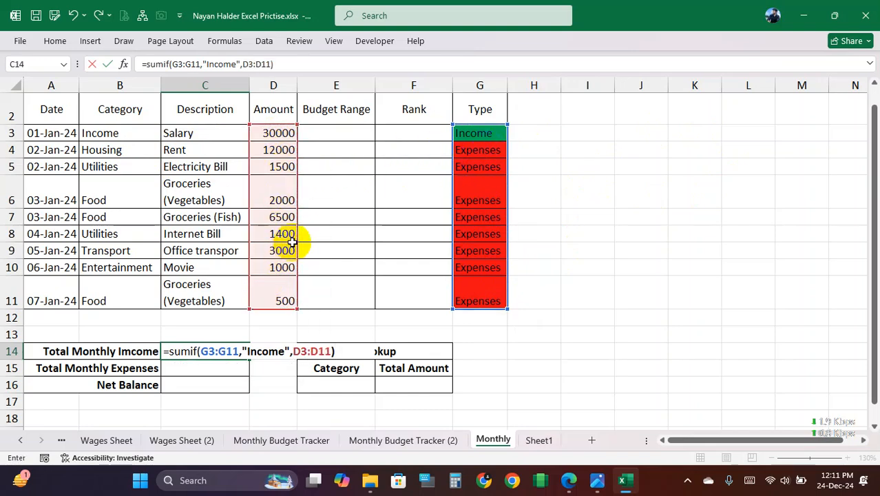
pyautogui.press('Return')
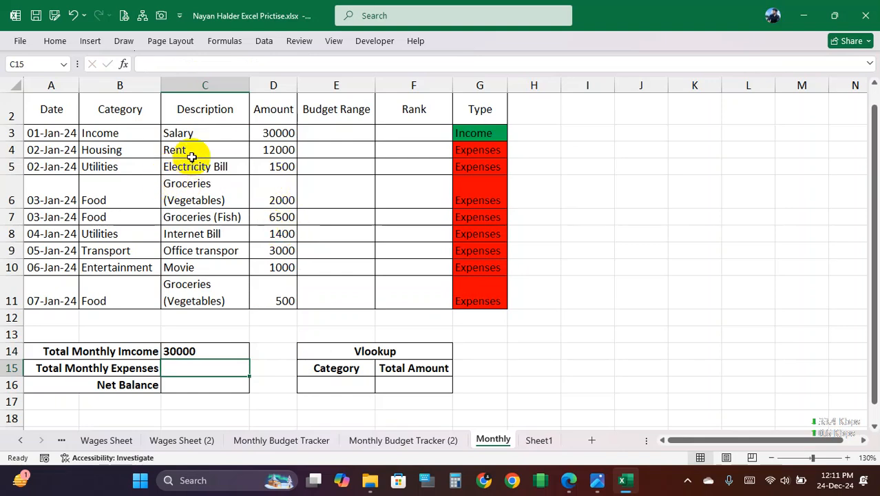
# Step: Change the category of the Rent row in B4 to Income to test the total income formula
pyautogui.click(127, 149)
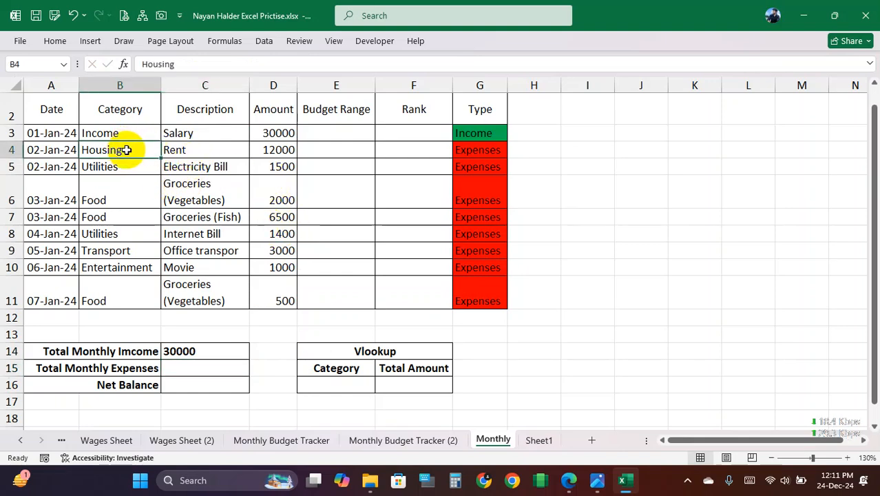
pyautogui.write('Income')
pyautogui.press('Return')
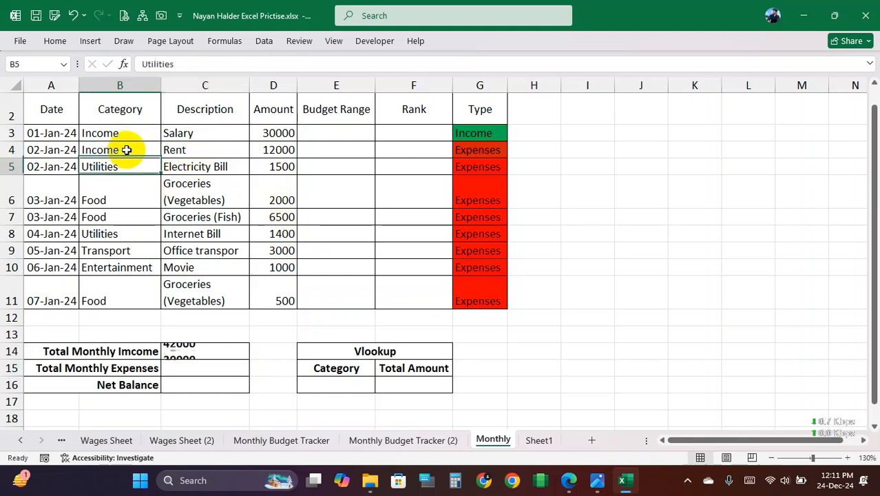
# Step: Check the total income in C14 against the amounts in D3:D4 and the Type formula of the Rent row
pyautogui.click(202, 352)
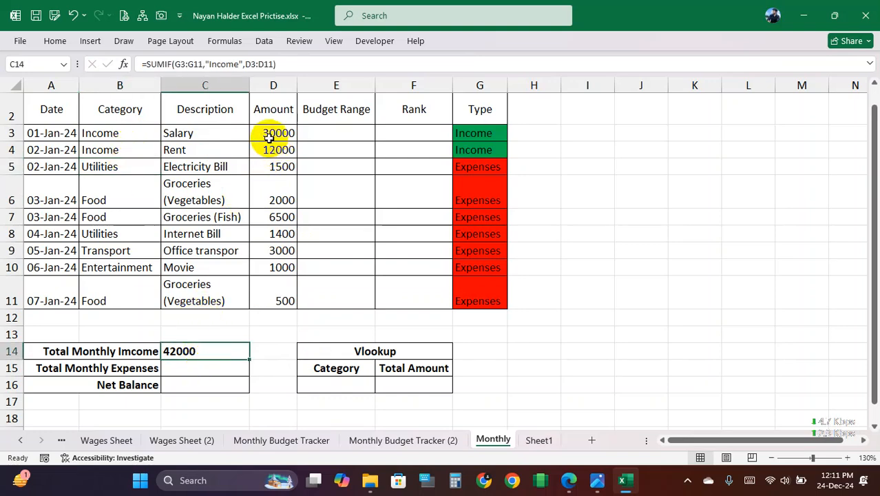
pyautogui.moveTo(270, 134); pyautogui.dragTo(273, 150)
pyautogui.click(181, 352)
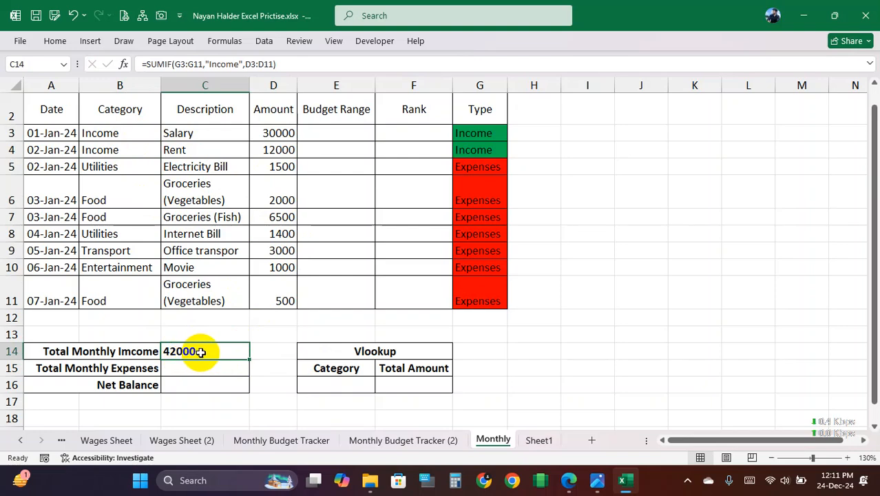
pyautogui.click(480, 151)
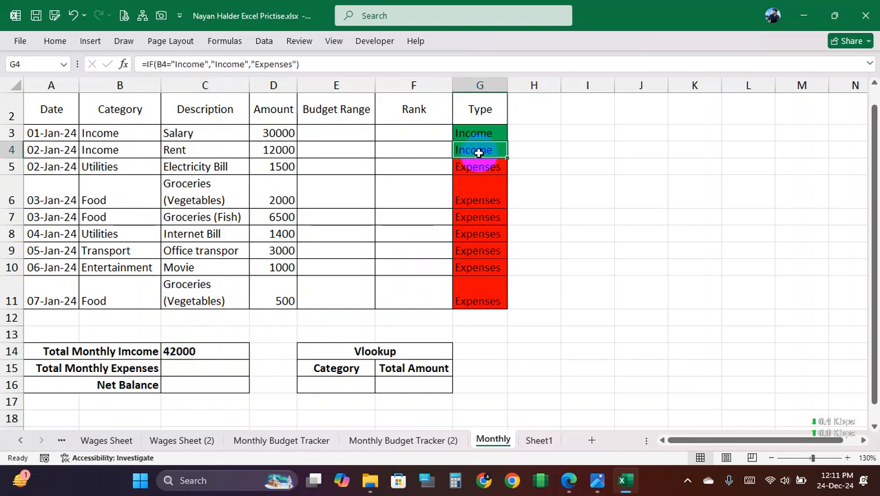
pyautogui.click(12, 150)
pyautogui.click(66, 150)
pyautogui.moveTo(85, 153); pyautogui.dragTo(820, 150)
pyautogui.click(483, 150)
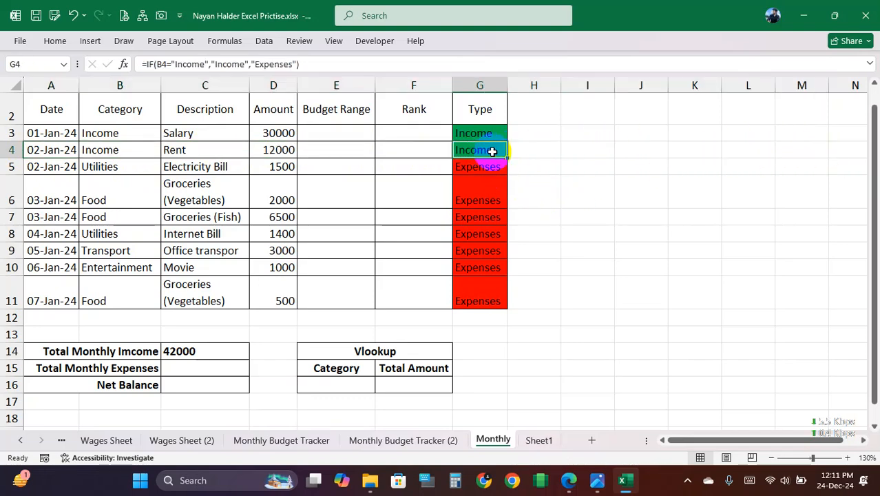
pyautogui.click(283, 149)
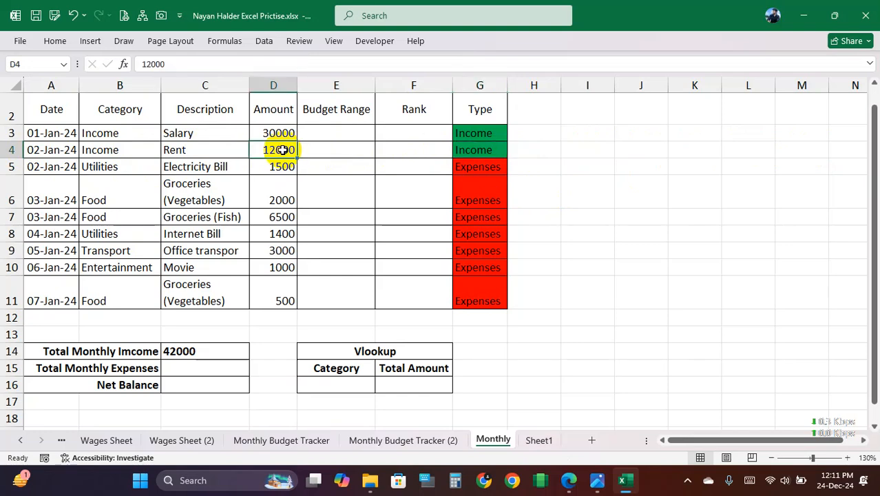
# Step: Undo the category change of the Rent row in B4
pyautogui.click(194, 352)
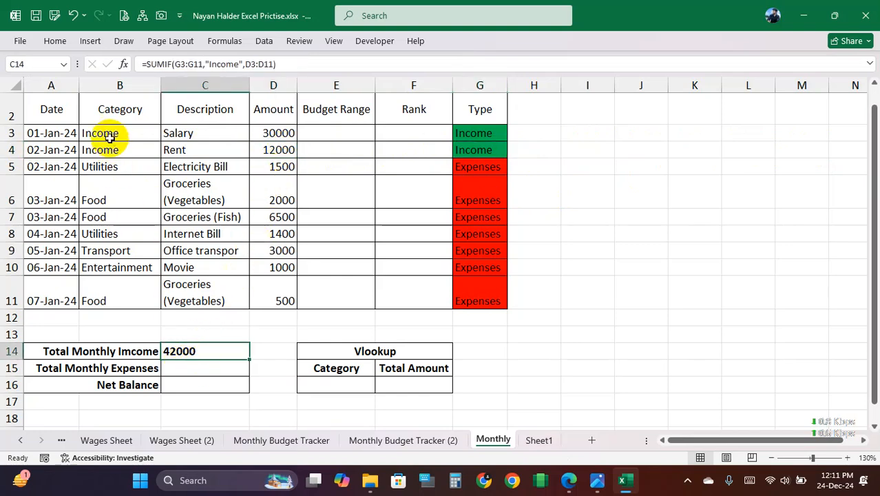
pyautogui.hotkey('ctrl', 'z')
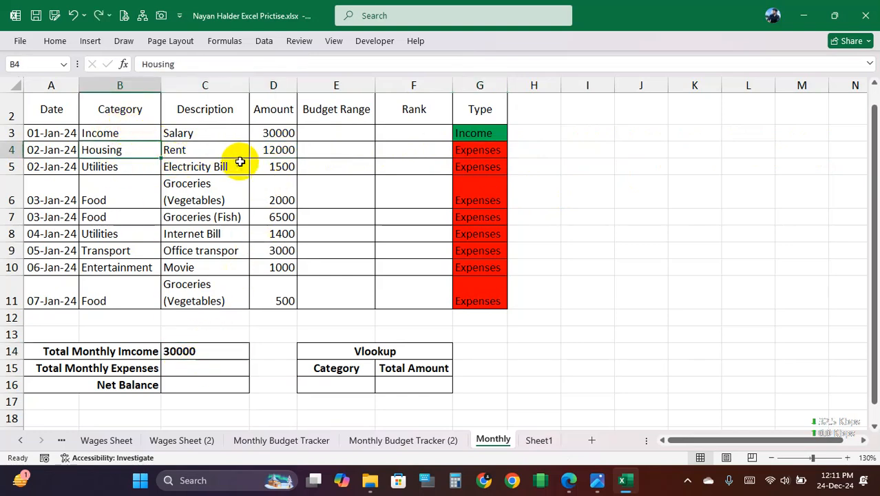
# Step: Enter a total monthly expenses formula in C15 with SUMIF, using criteria range G3:G11, criterion "Expense" and sum range D3:D11
pyautogui.click(182, 368)
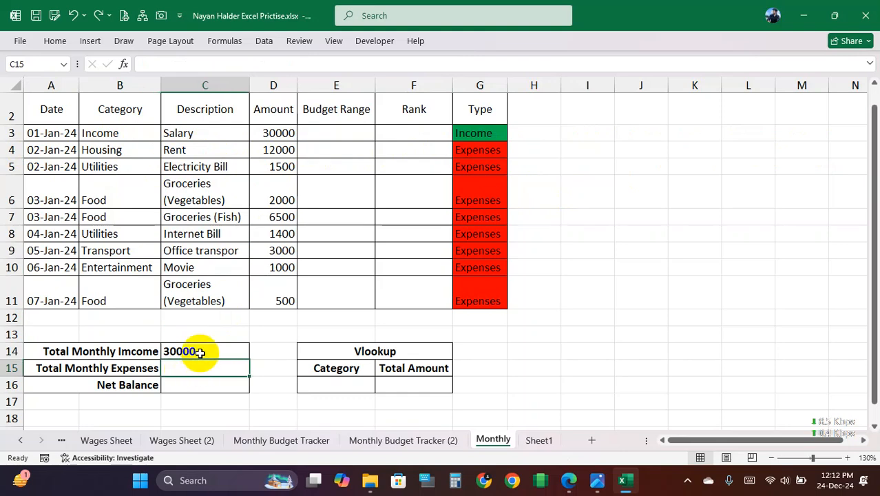
pyautogui.write('=')
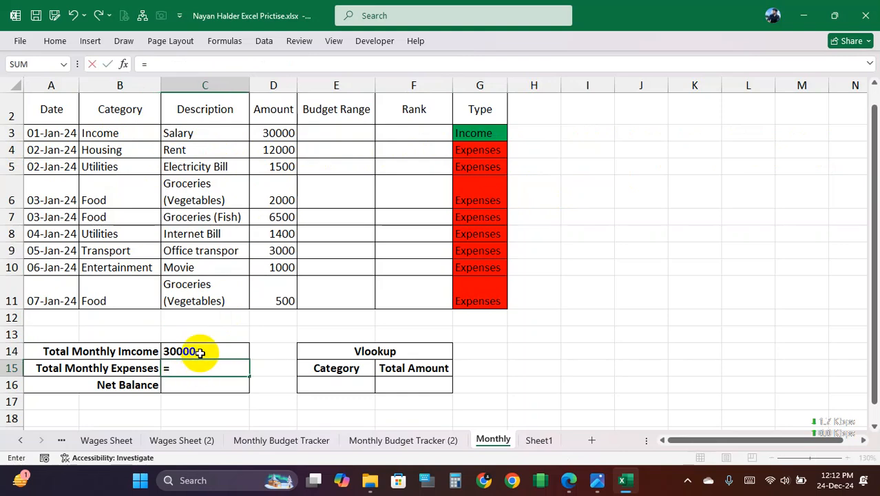
pyautogui.write('sumi')
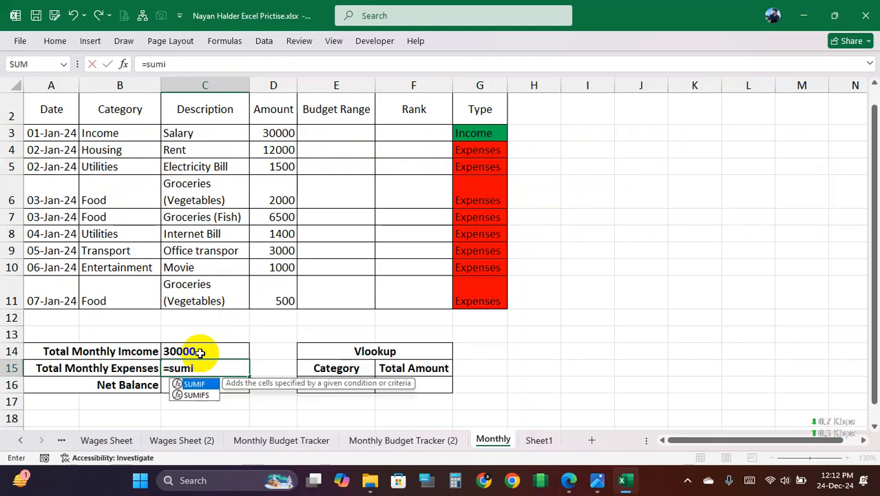
pyautogui.write('f(')
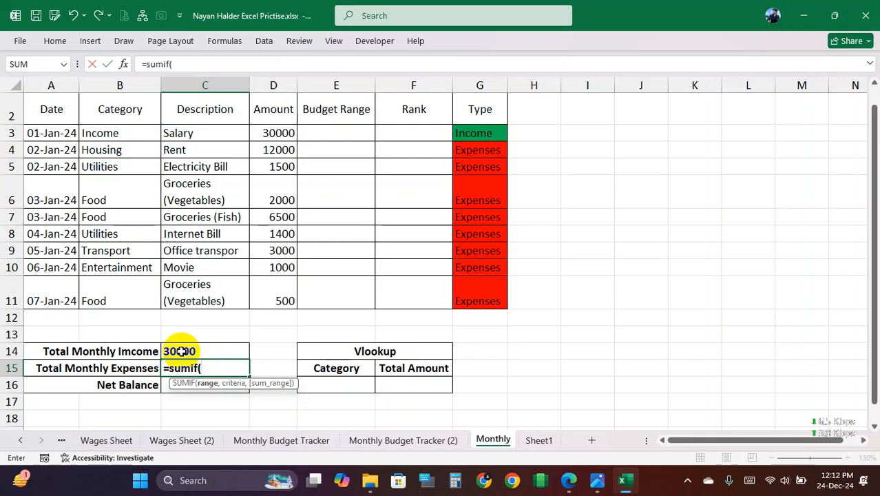
pyautogui.moveTo(480, 133); pyautogui.dragTo(471, 287)
pyautogui.write(',"Expense",')
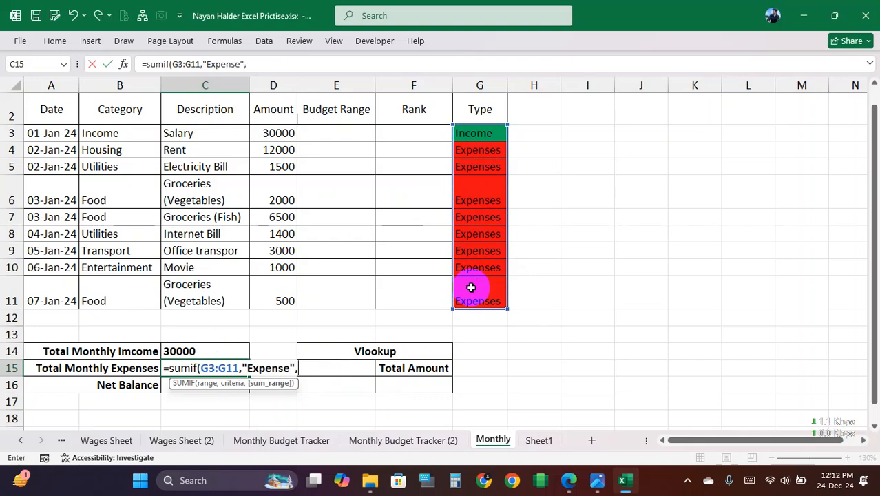
pyautogui.moveTo(272, 132); pyautogui.dragTo(276, 296)
pyautogui.write(')')
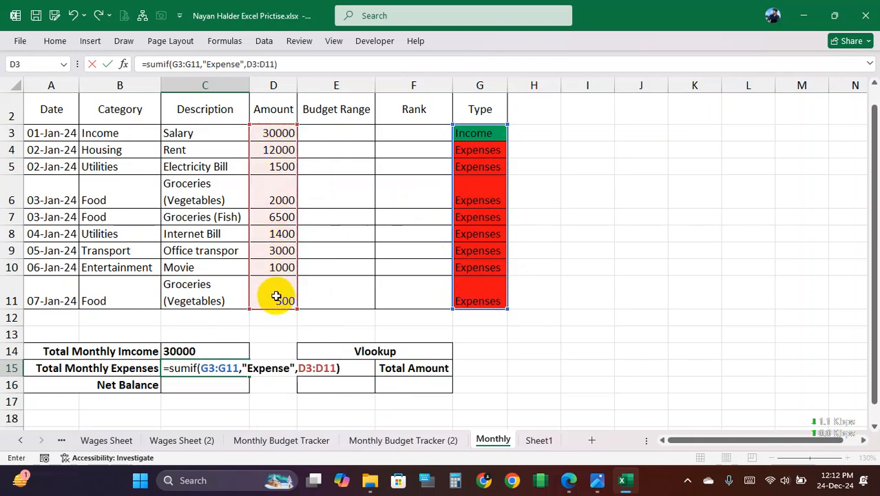
pyautogui.press('Return')
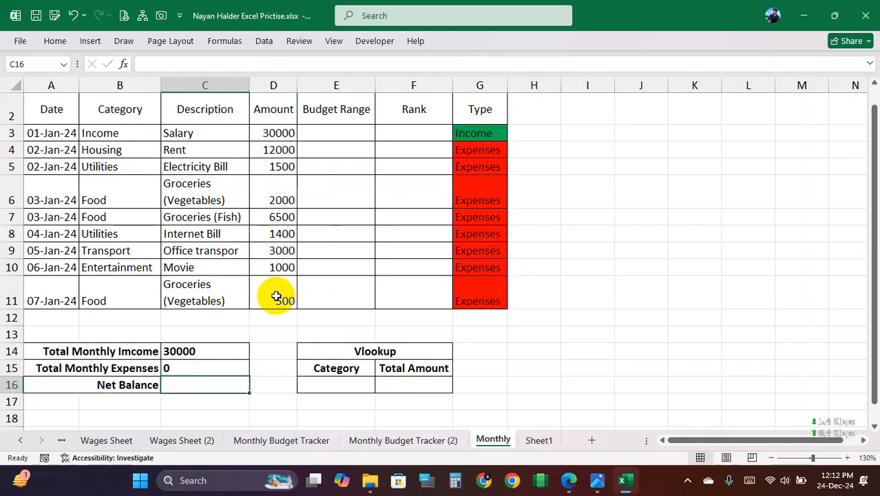
# Step: Review the total expenses formula in C15 and correct its criterion to "Expenses"
pyautogui.click(202, 368)
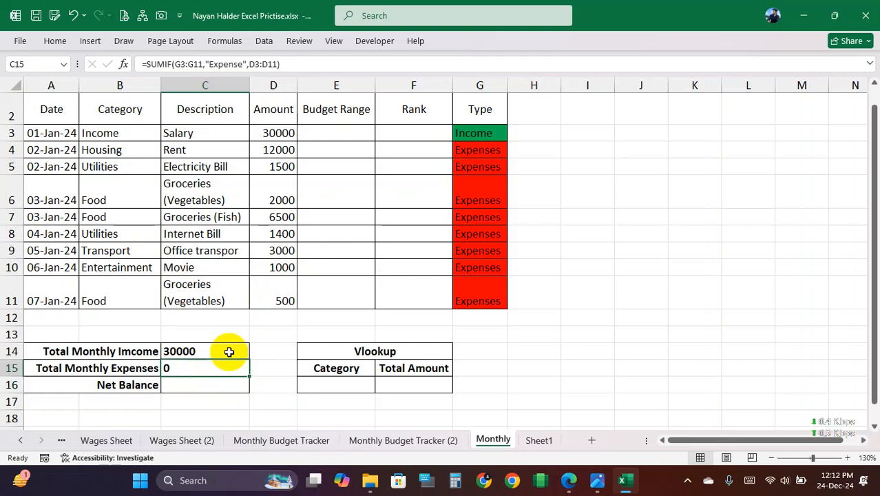
pyautogui.click(232, 252)
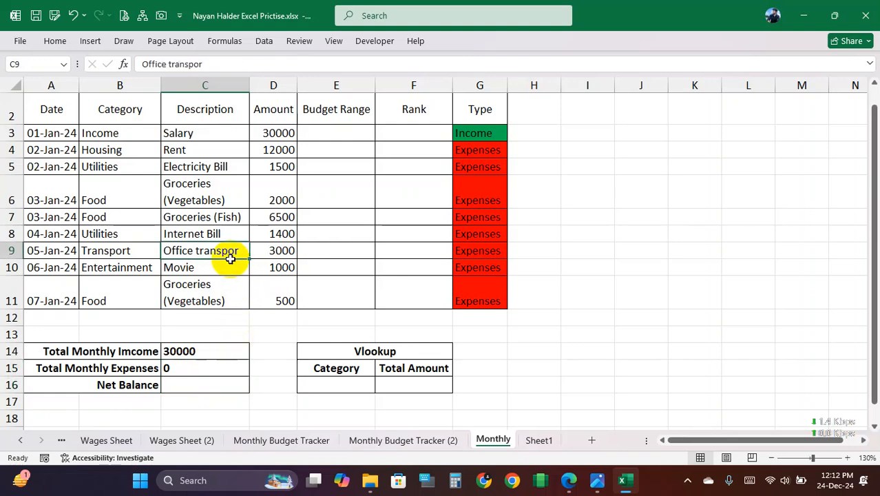
pyautogui.click(193, 368)
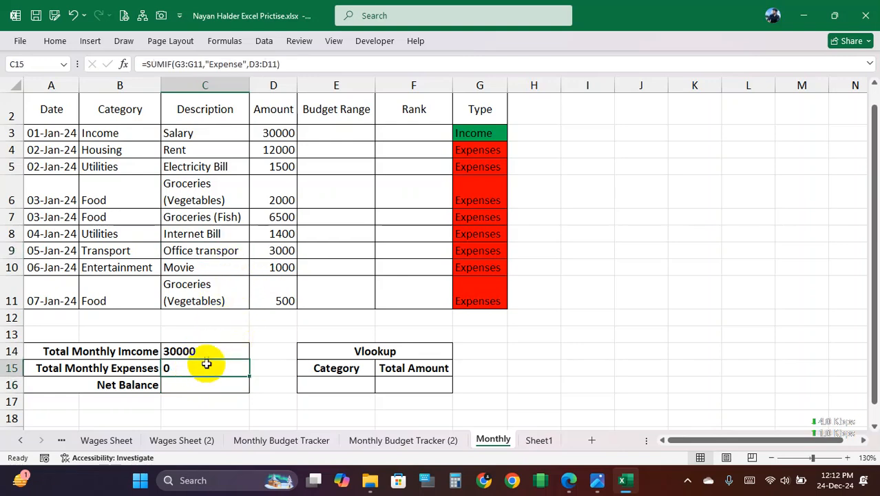
pyautogui.doubleClick(196, 365)
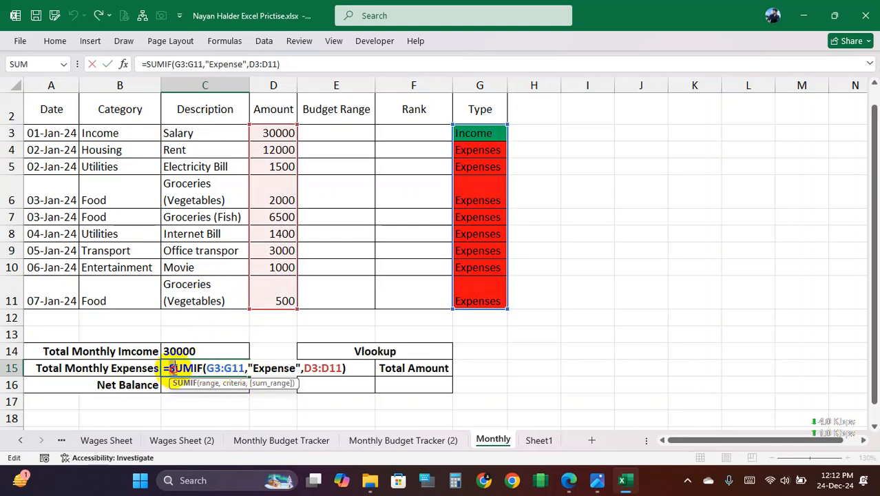
pyautogui.moveTo(172, 369); pyautogui.dragTo(358, 373)
pyautogui.click(356, 370)
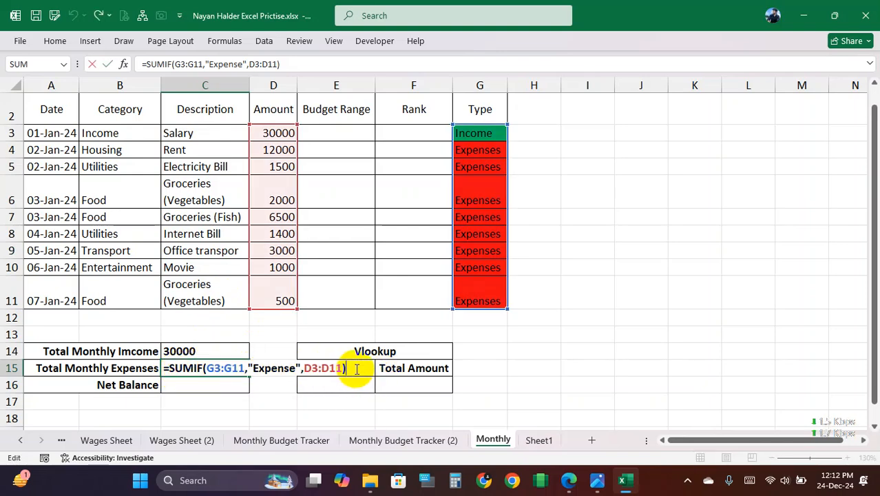
pyautogui.press('Return')
pyautogui.doubleClick(214, 369)
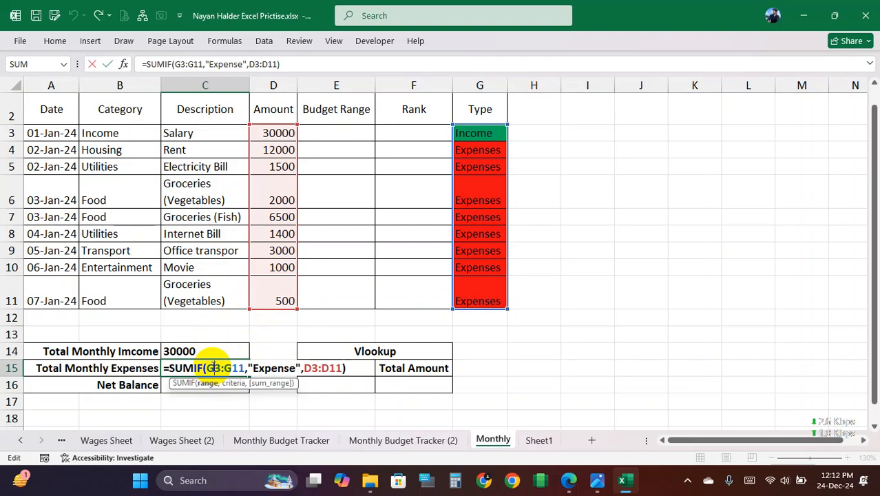
pyautogui.click(362, 369)
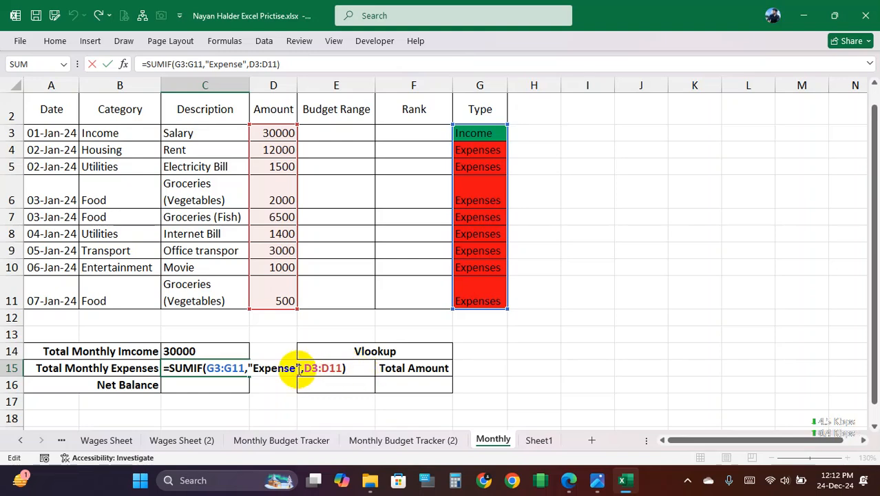
pyautogui.click(296, 367)
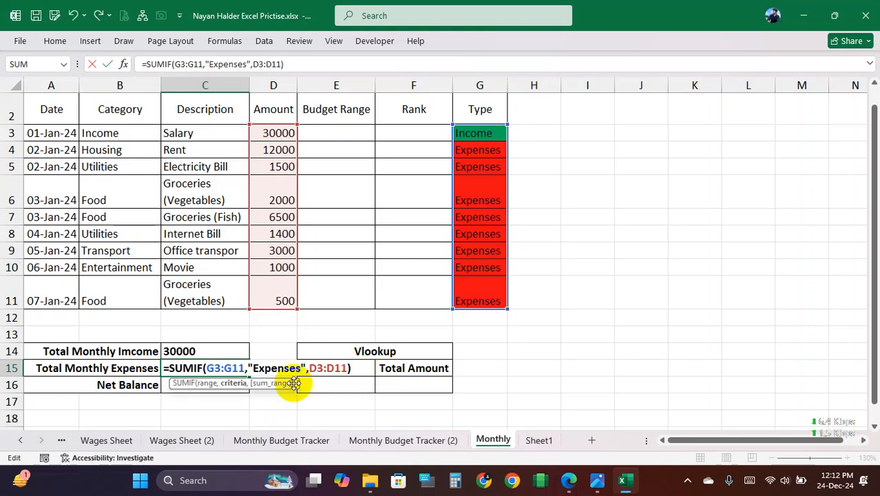
pyautogui.press('Return')
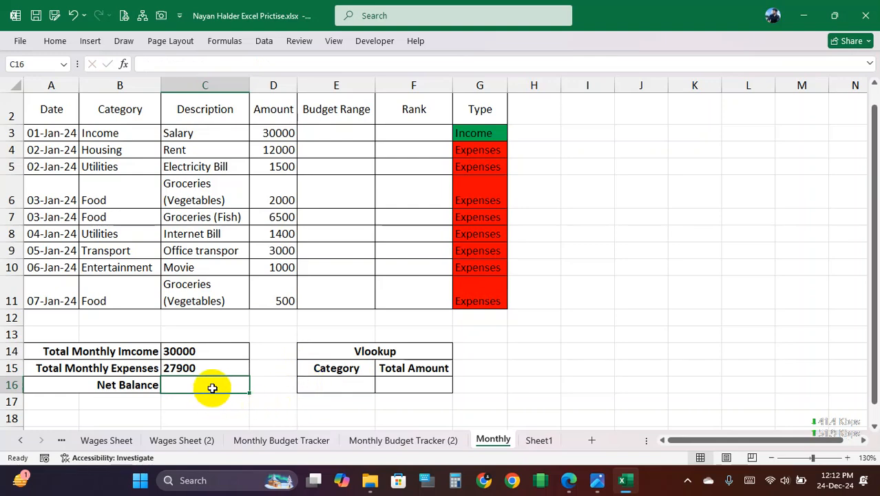
# Step: Calculate the net balance in C16 as total income minus total expenses, =C14-C15
pyautogui.write('=')
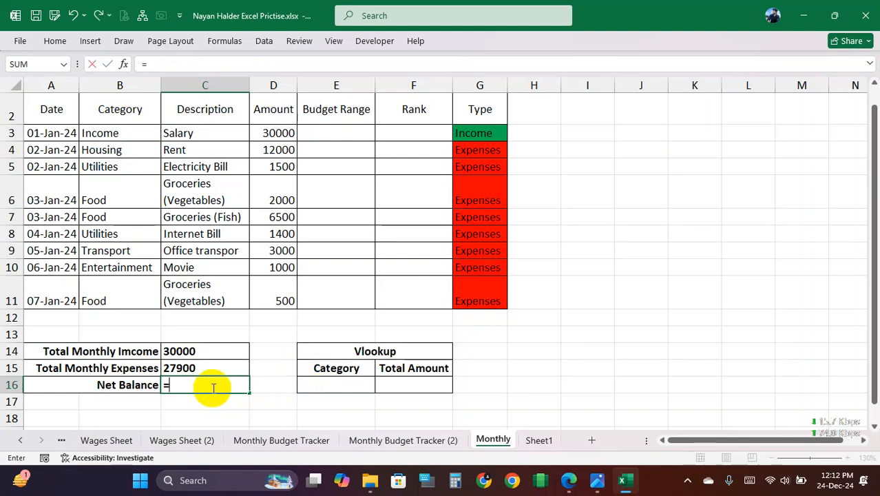
pyautogui.click(196, 350)
pyautogui.write('-')
pyautogui.click(196, 366)
pyautogui.press('Return')
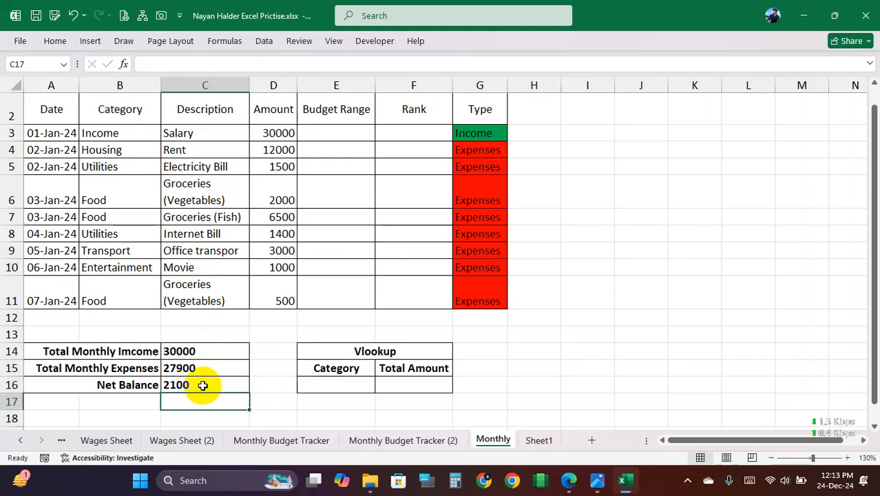
pyautogui.click(204, 384)
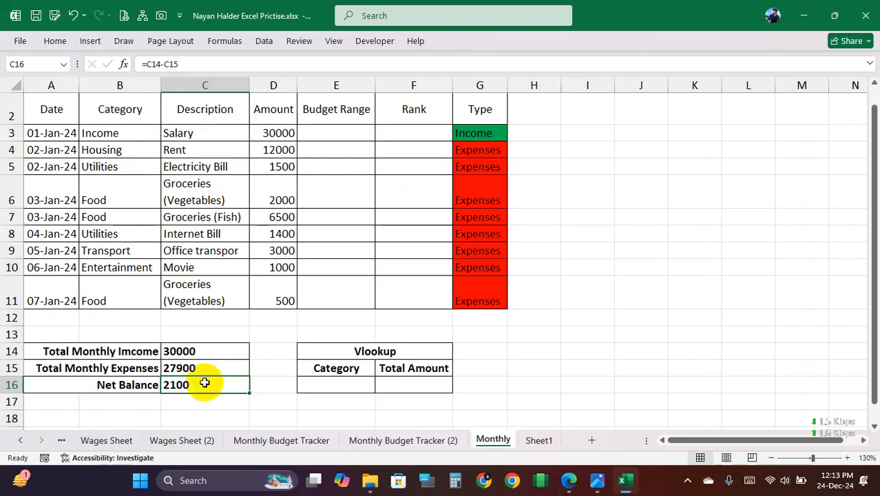
pyautogui.moveTo(196, 388); pyautogui.dragTo(225, 295)
pyautogui.click(226, 294)
pyautogui.click(269, 289)
pyautogui.moveTo(209, 350)
pyautogui.mouseDown()
pyautogui.moveTo(201, 380)
pyautogui.moveTo(216, 350)
pyautogui.mouseUp()
# Step: Reduce the height of row 1, which holds the Monthly Budget Tracker title
pyautogui.scroll(1, 352, 221)
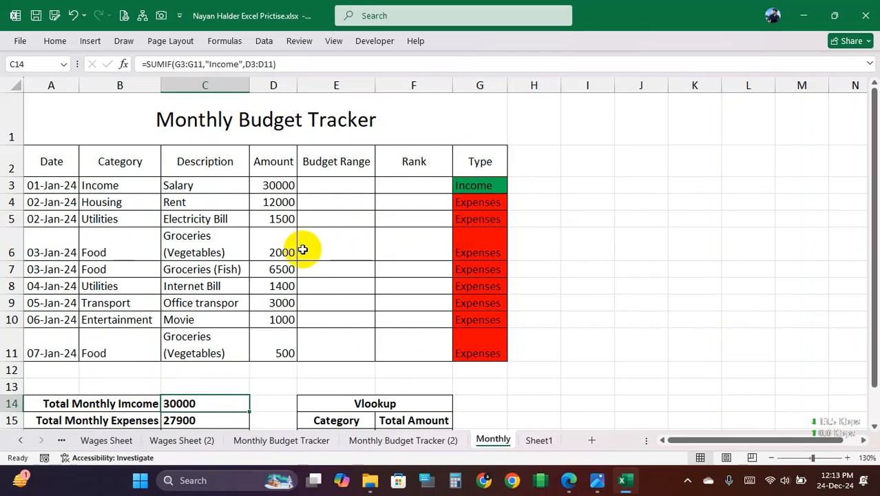
pyautogui.moveTo(15, 144); pyautogui.dragTo(15, 122)
pyautogui.doubleClick(216, 197)
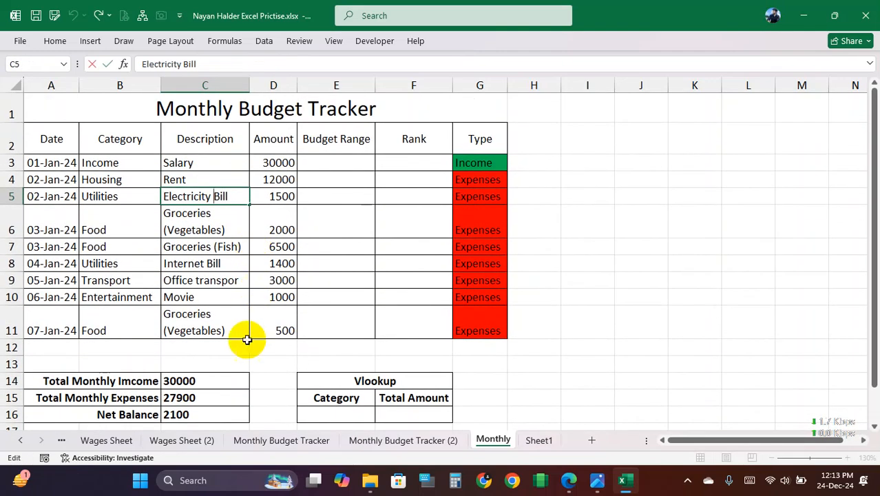
pyautogui.moveTo(327, 162); pyautogui.dragTo(334, 307)
pyautogui.click(329, 165)
pyautogui.click(332, 182)
pyautogui.click(327, 166)
pyautogui.click(332, 178)
pyautogui.click(330, 165)
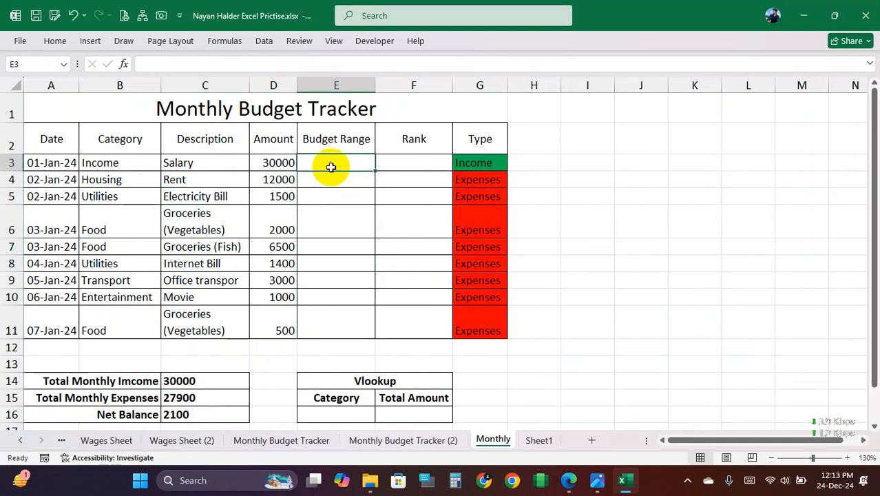
# Step: Switch to the task photo F Excel 2.jpeg, read the Budget Range conditions on type and amount, and return to the workbook
pyautogui.click(596, 480)
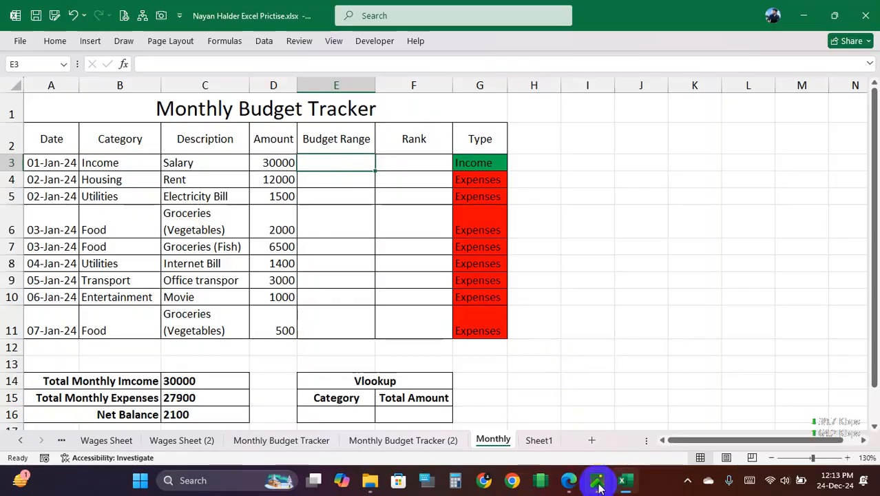
pyautogui.moveTo(401, 256); pyautogui.dragTo(399, 198)
pyautogui.scroll(-2, 383, 255)
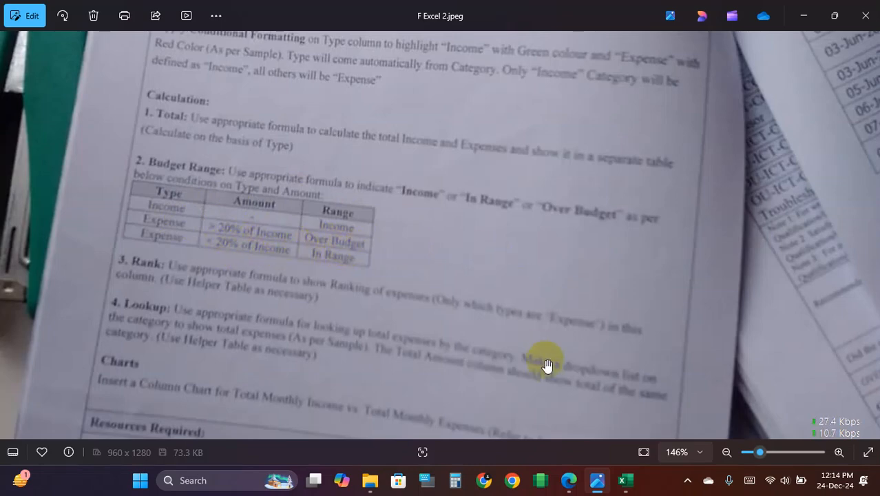
pyautogui.click(624, 479)
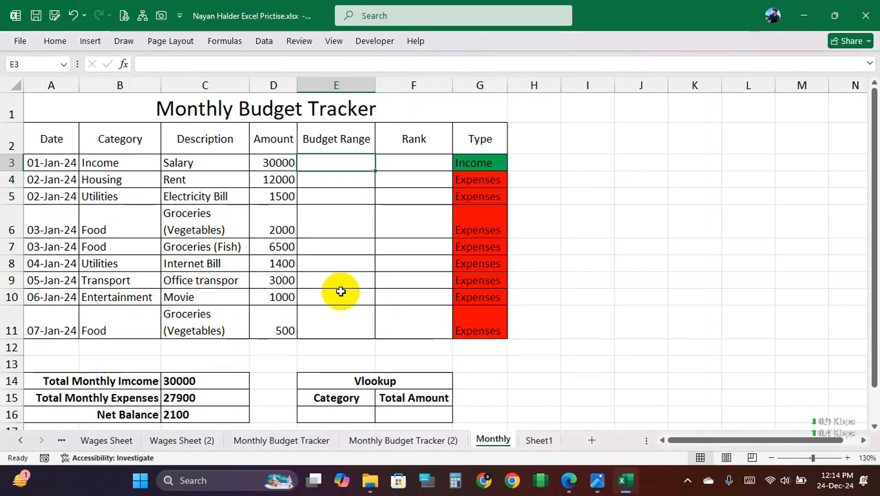
pyautogui.click(331, 177)
pyautogui.click(327, 164)
pyautogui.click(329, 176)
pyautogui.click(330, 163)
pyautogui.moveTo(334, 161); pyautogui.dragTo(330, 197)
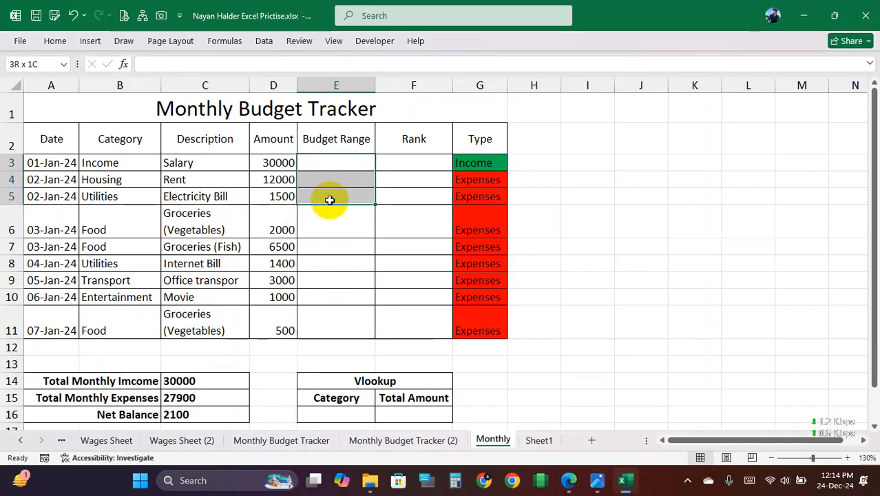
pyautogui.moveTo(334, 158); pyautogui.dragTo(344, 324)
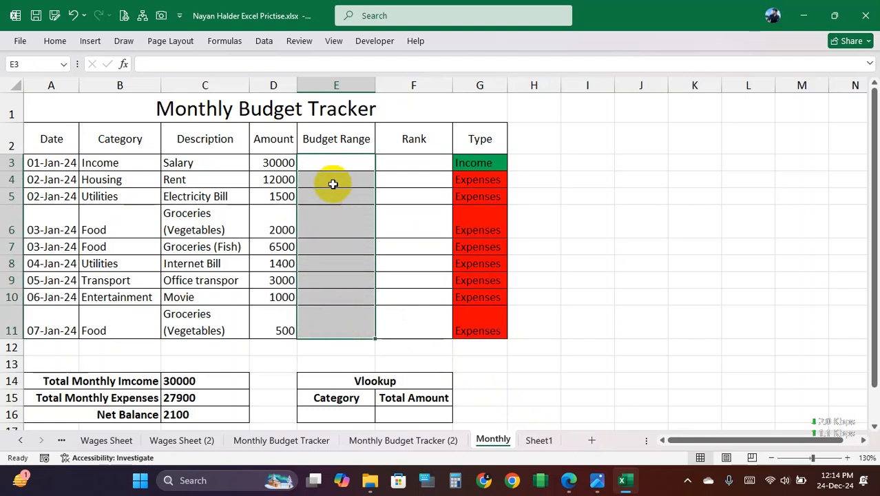
pyautogui.moveTo(330, 161); pyautogui.dragTo(348, 315)
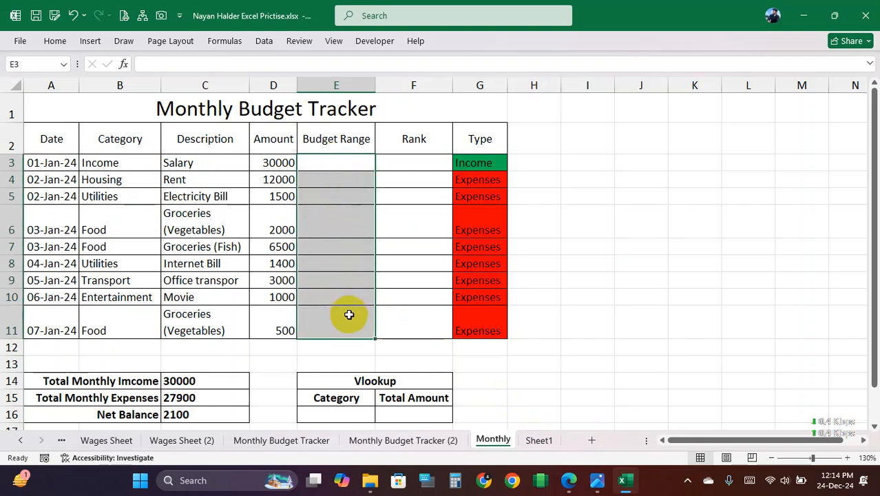
pyautogui.click(327, 165)
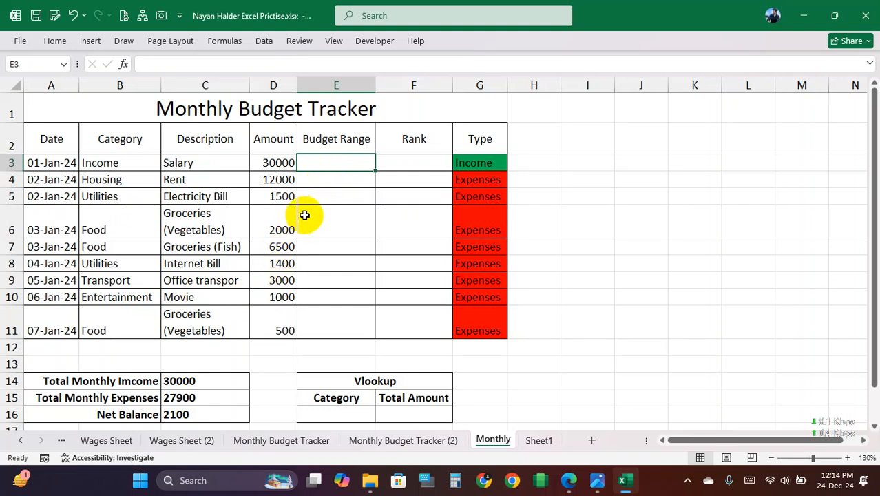
# Step: Compare the total monthly income in C14 with the expense amounts from D4 down for the Budget Range conditions
pyautogui.click(200, 380)
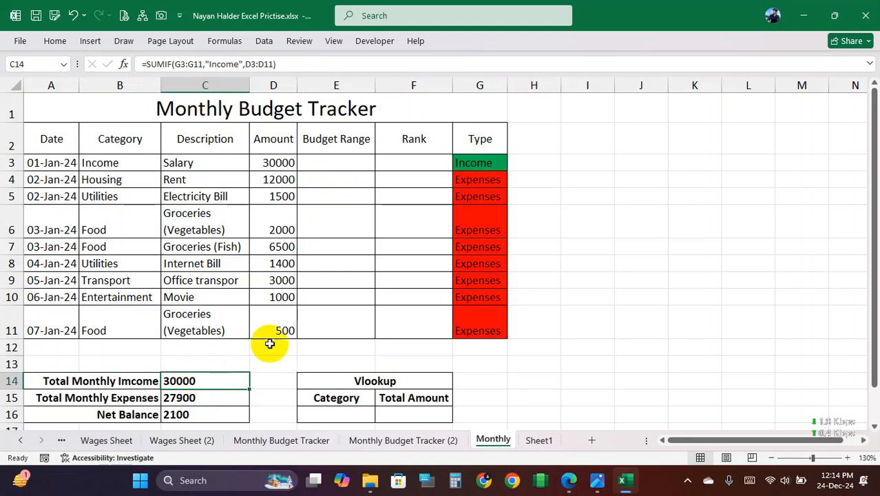
pyautogui.click(282, 181)
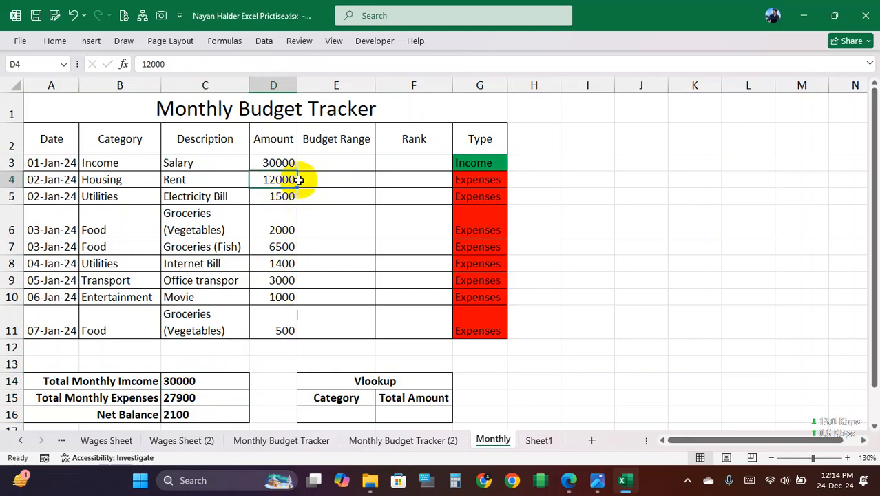
pyautogui.click(321, 180)
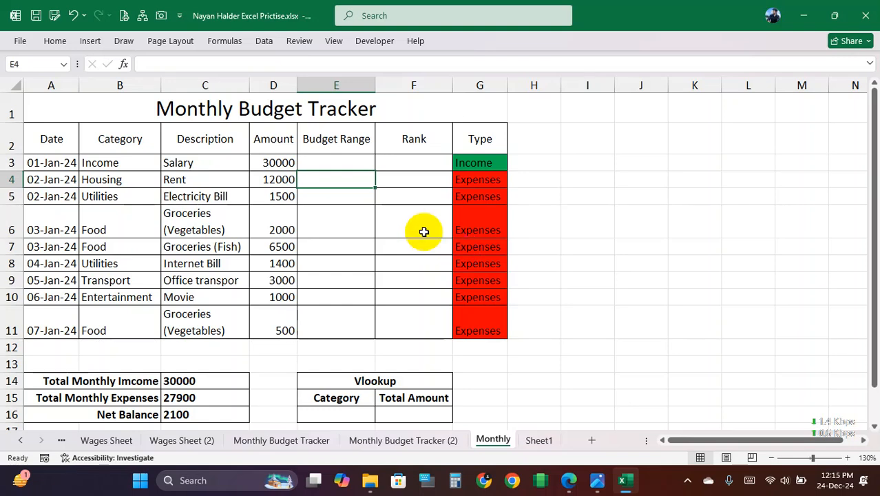
pyautogui.moveTo(285, 179); pyautogui.dragTo(281, 234)
pyautogui.moveTo(274, 183); pyautogui.dragTo(274, 197)
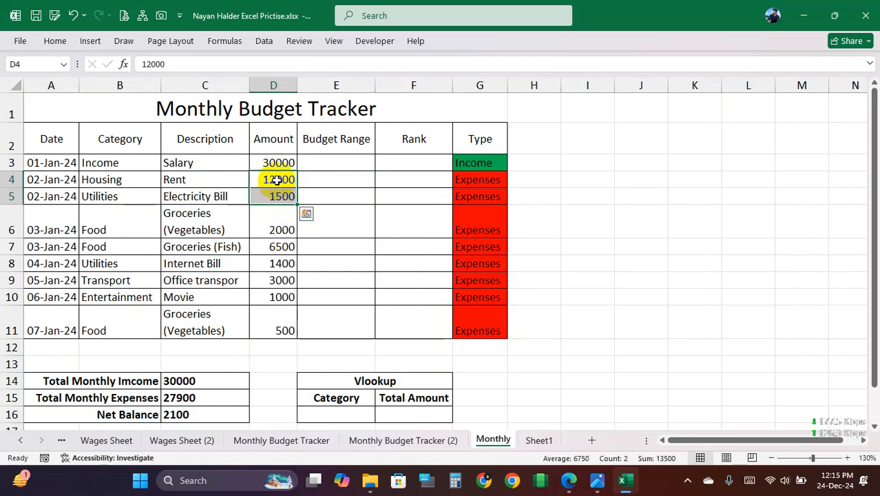
# Step: Review the Budget Range formula in E3 of the Monthly Budget Tracker (2) sheet, then return to the Monthly sheet
pyautogui.click(284, 179)
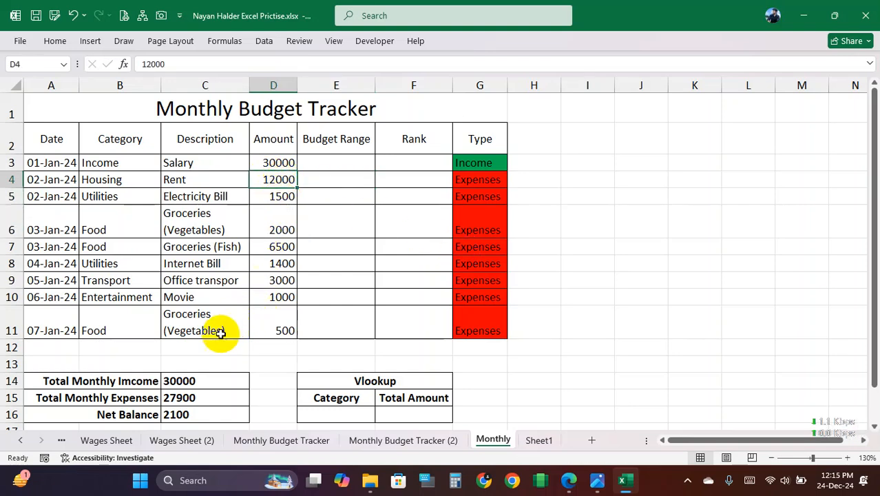
pyautogui.click(196, 380)
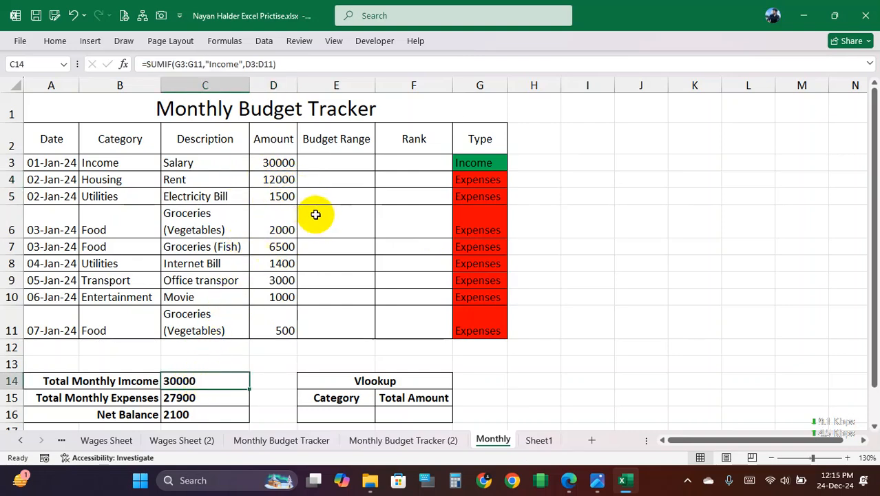
pyautogui.click(339, 179)
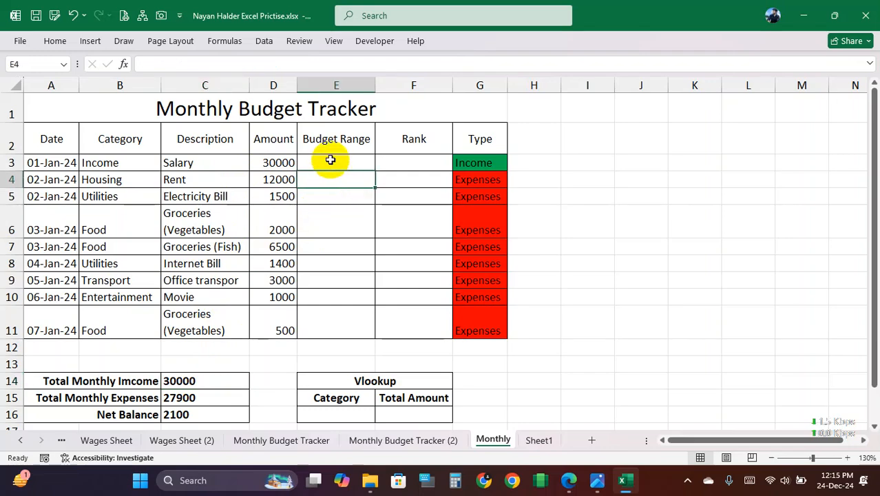
pyautogui.click(334, 162)
pyautogui.click(406, 440)
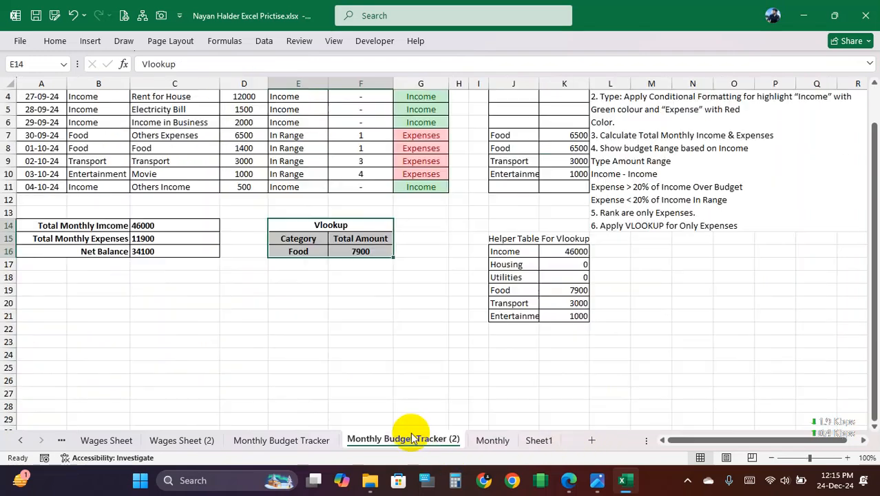
pyautogui.scroll(1, 353, 255)
pyautogui.click(305, 142)
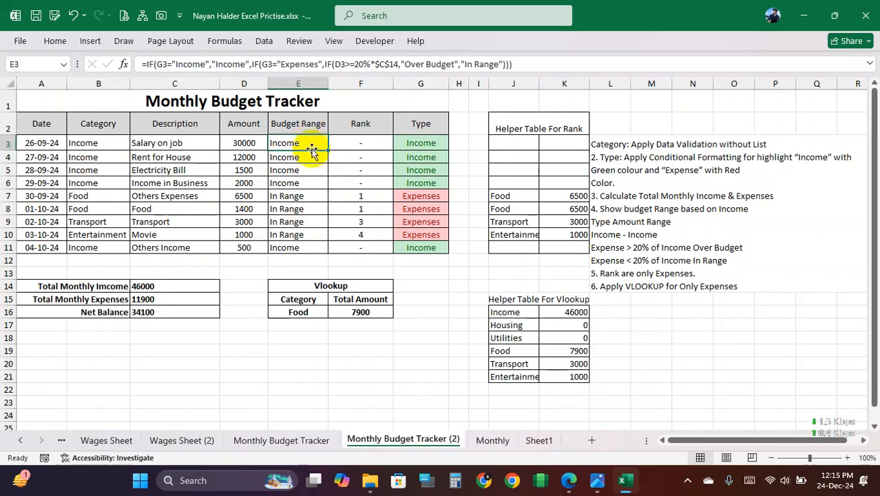
pyautogui.click(376, 193)
pyautogui.click(503, 440)
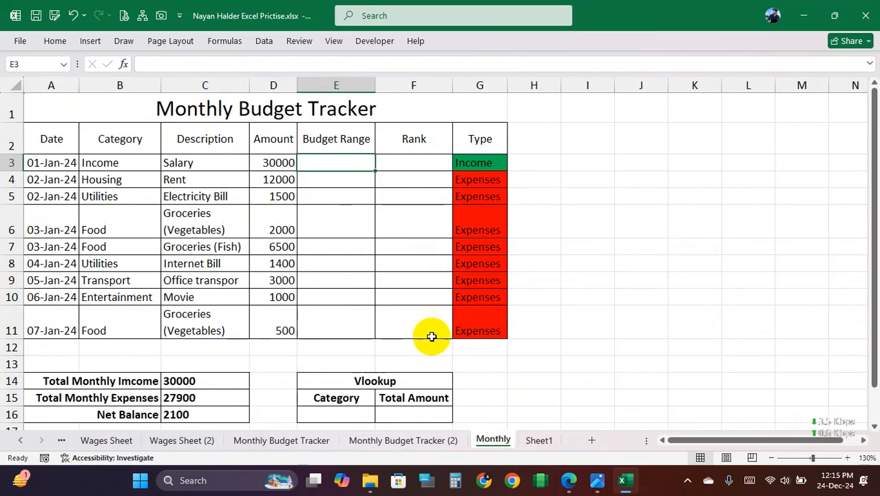
# Step: Begin the Budget Range formula in E3 with an IF that returns "Income" when G3 equals "Income"
pyautogui.click(331, 179)
pyautogui.click(330, 165)
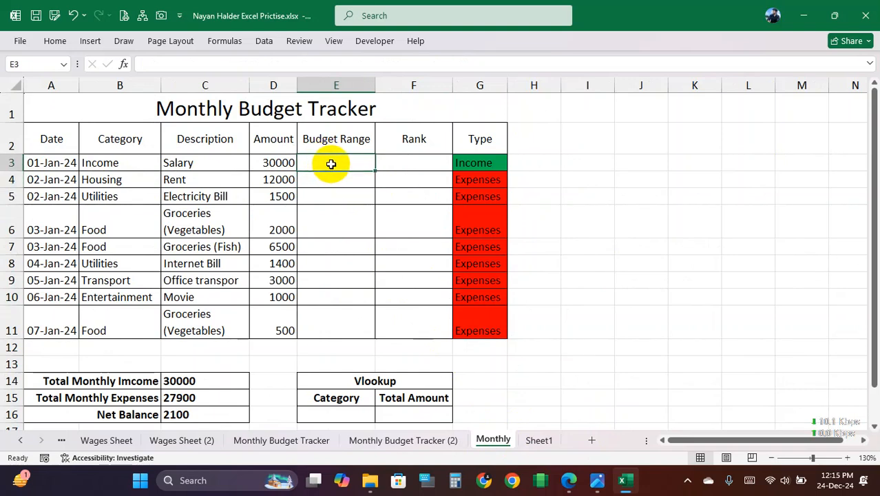
pyautogui.write('=if(')
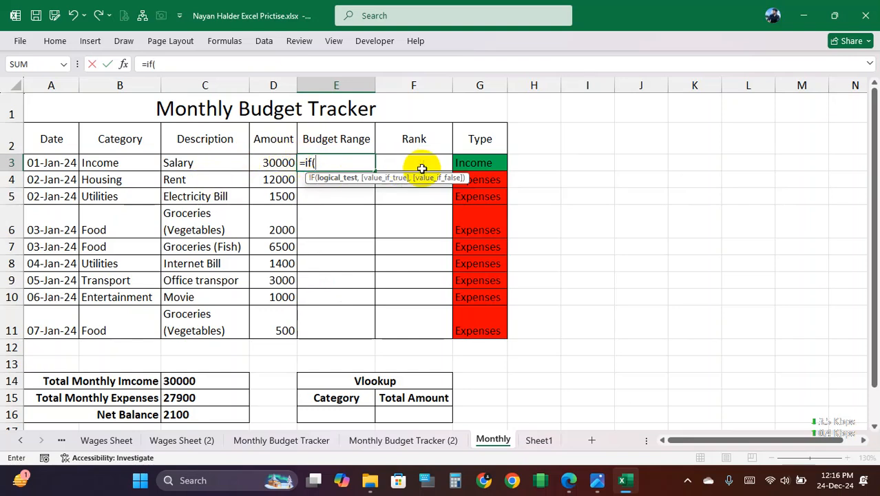
pyautogui.click(487, 163)
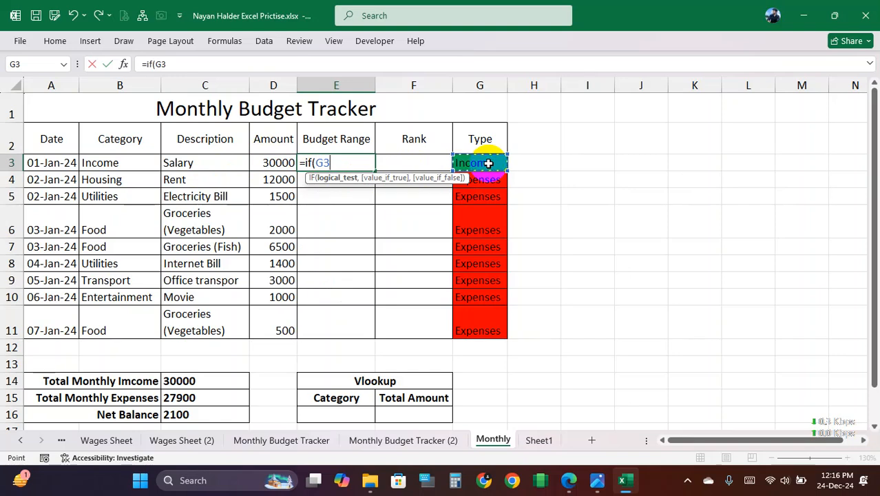
pyautogui.write('="Income",')
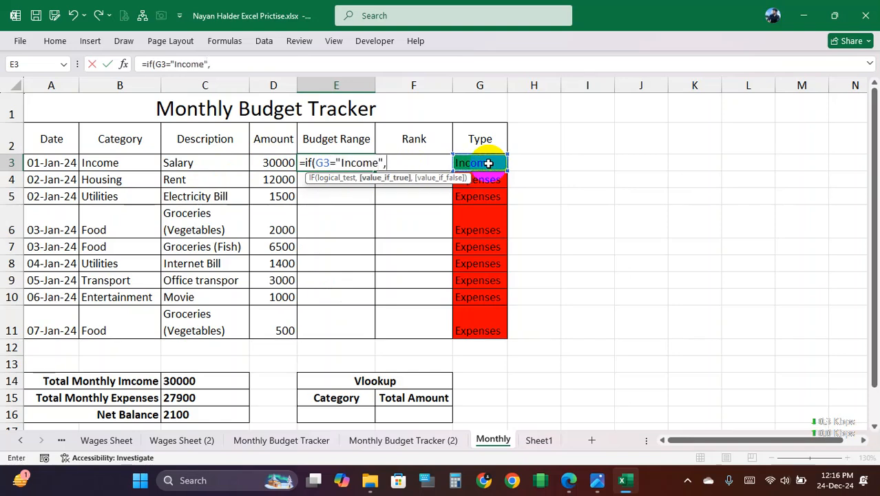
pyautogui.write('"Incom')
pyautogui.write('e",')
# Step: Add a nested IF to the E3 formula that tests whether G3 equals "Expenses"
pyautogui.write('if(')
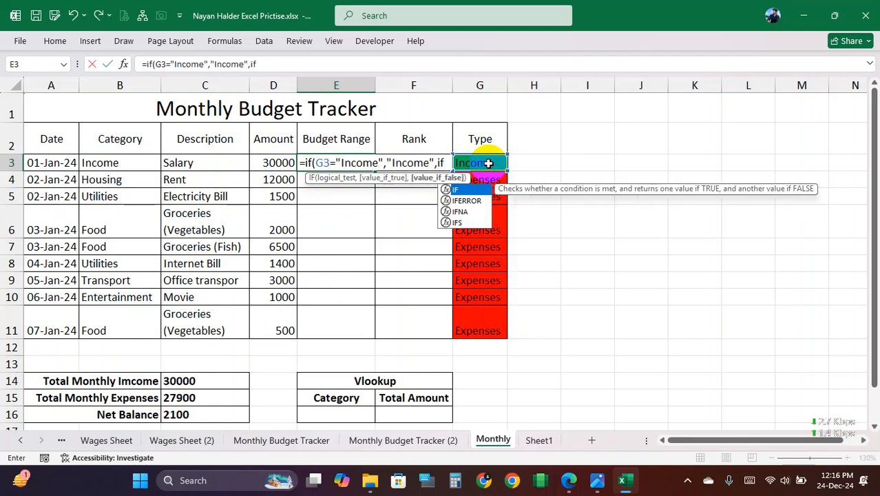
pyautogui.click(489, 163)
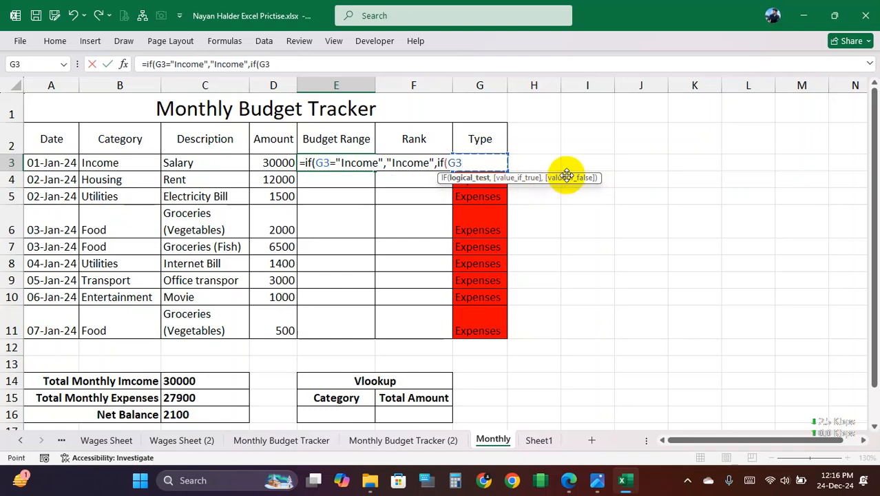
pyautogui.write('="Expenses",')
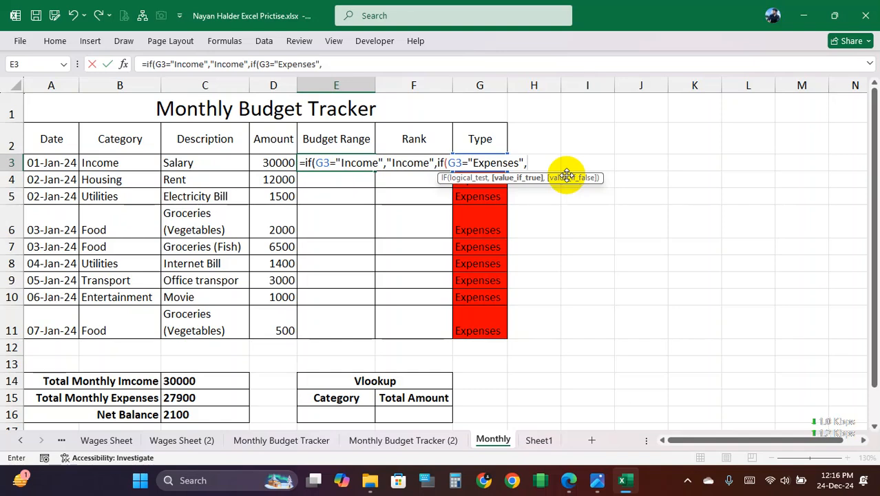
# Step: Nest a third IF in the E3 formula with the test D3>=C14*20%
pyautogui.write('if')
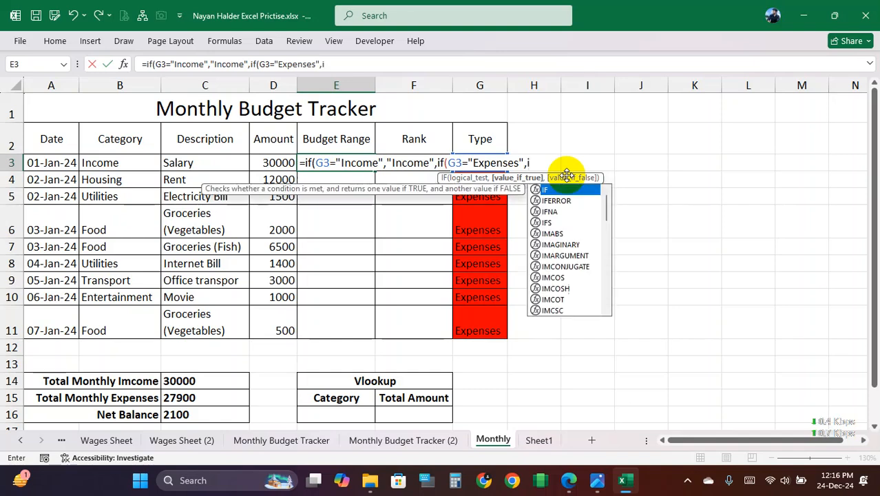
pyautogui.write('(')
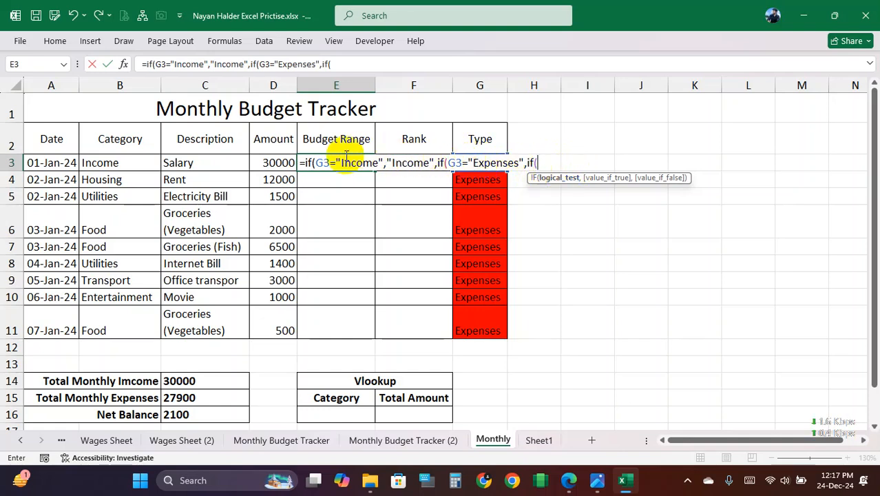
pyautogui.click(271, 163)
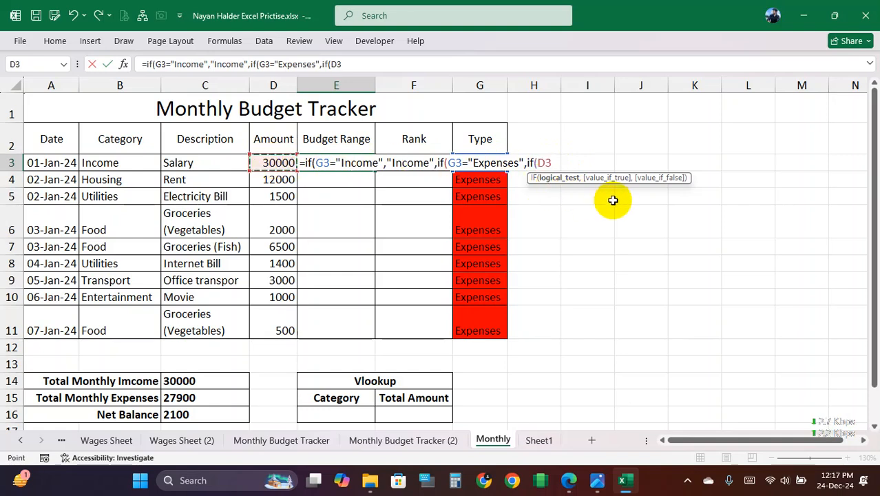
pyautogui.write('>=')
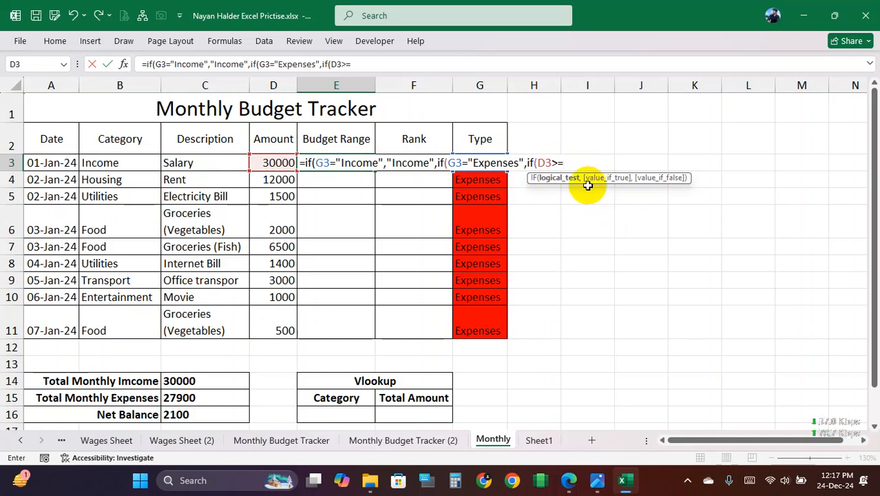
pyautogui.click(195, 380)
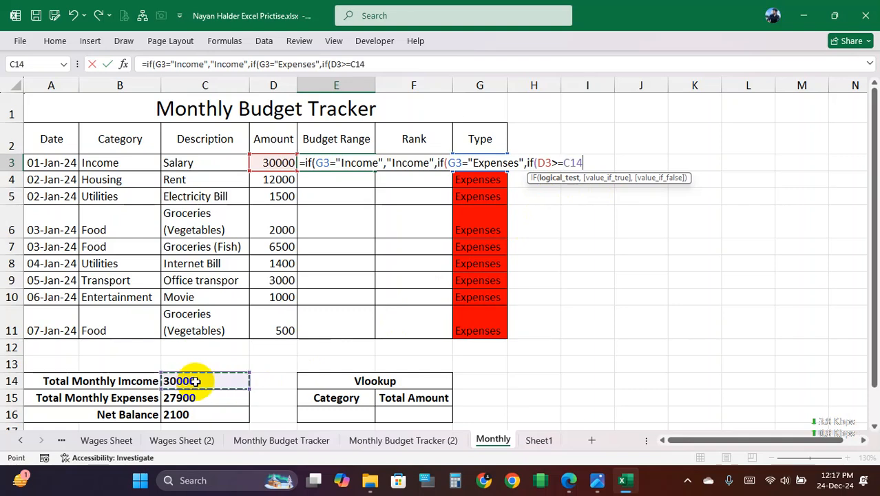
pyautogui.write('*')
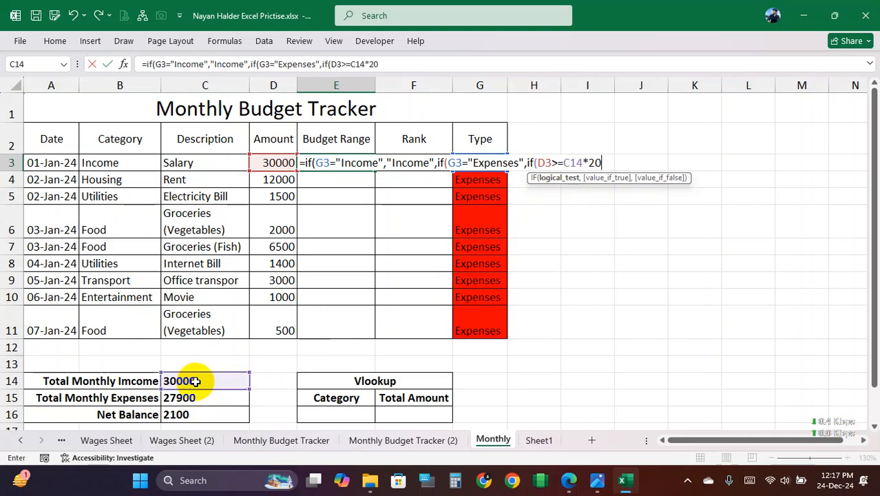
pyautogui.write('20%')
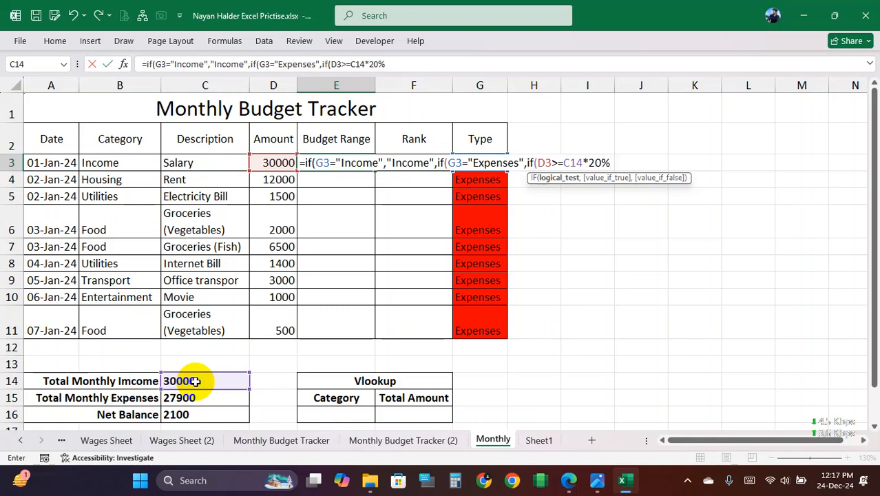
# Step: Complete the E3 formula with "Over Budget" as the innermost IF's true result and "In Range" as its false result
pyautogui.write(',"Ov')
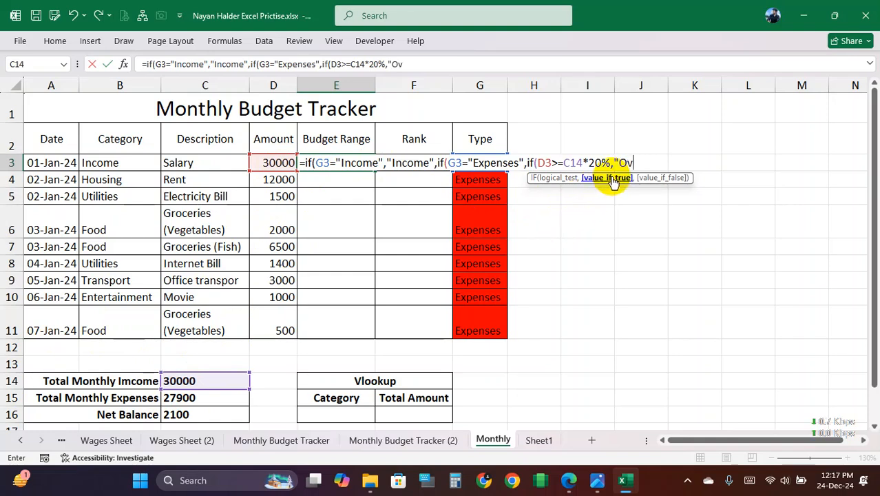
pyautogui.write('er Budget')
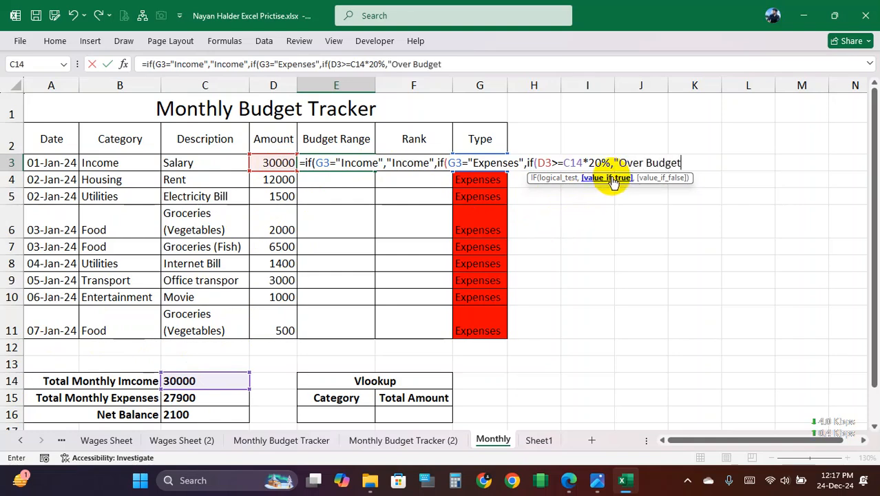
pyautogui.write('","In')
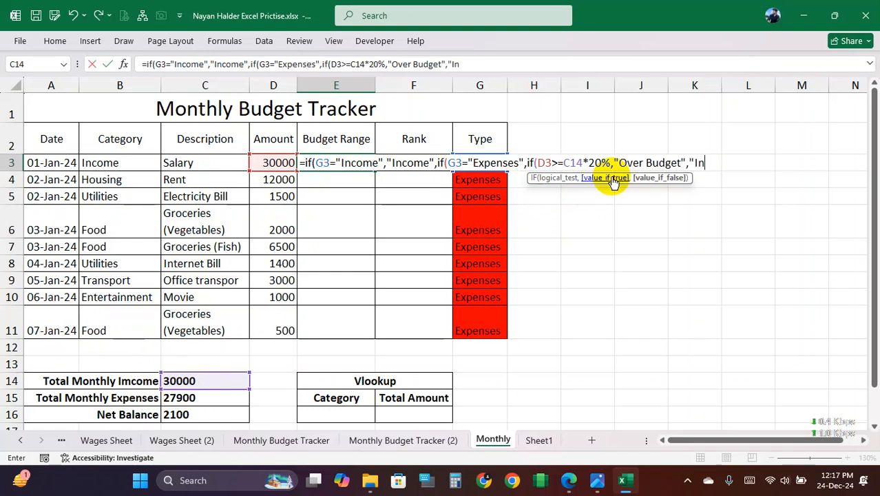
pyautogui.write(' Range"')
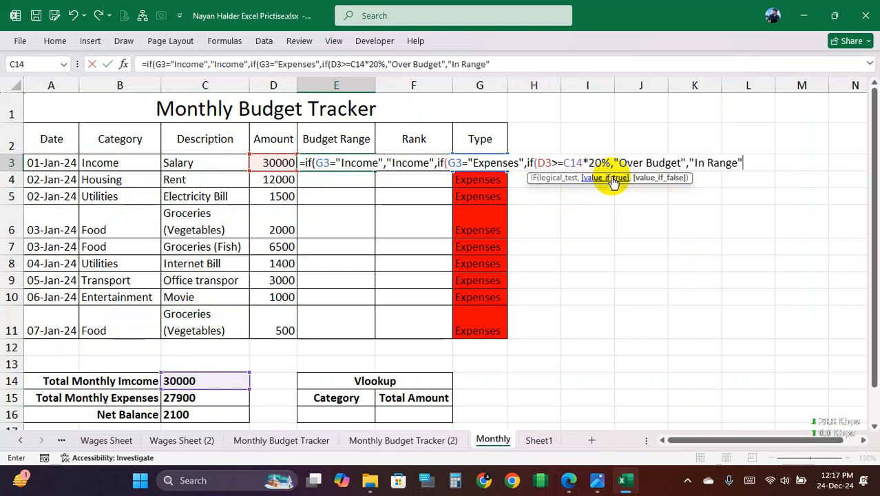
pyautogui.write('))')
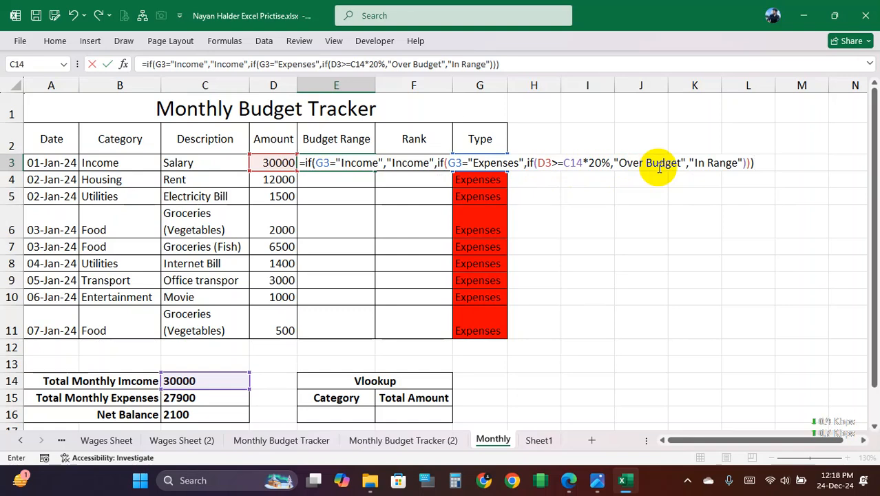
pyautogui.press('Return')
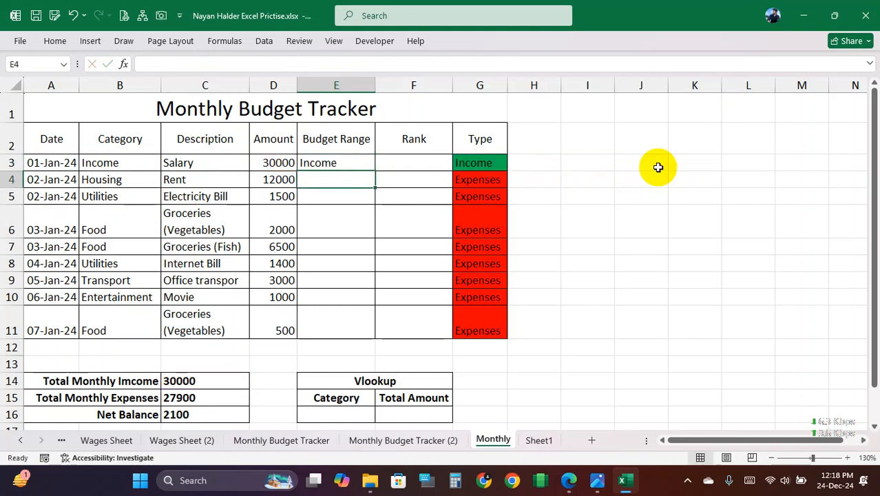
# Step: Fill the Budget Range formula from E3 down to E11
pyautogui.click(360, 169)
pyautogui.moveTo(374, 171); pyautogui.dragTo(352, 325)
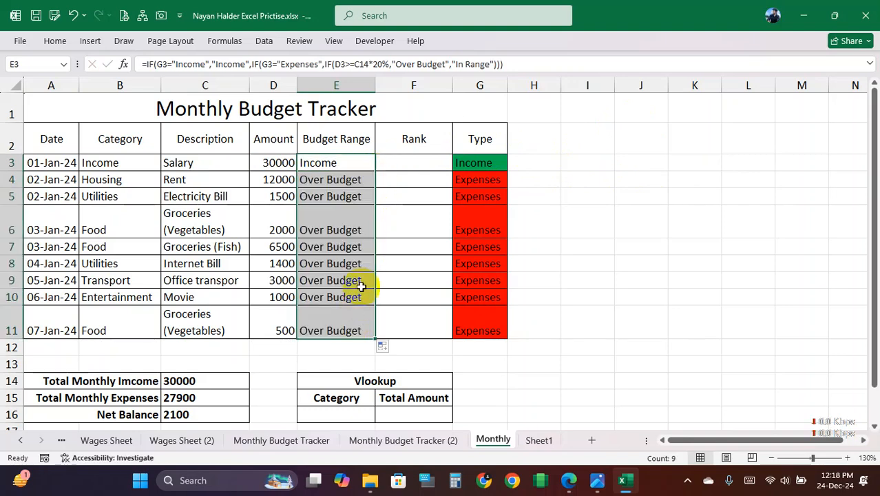
pyautogui.moveTo(341, 181); pyautogui.dragTo(338, 320)
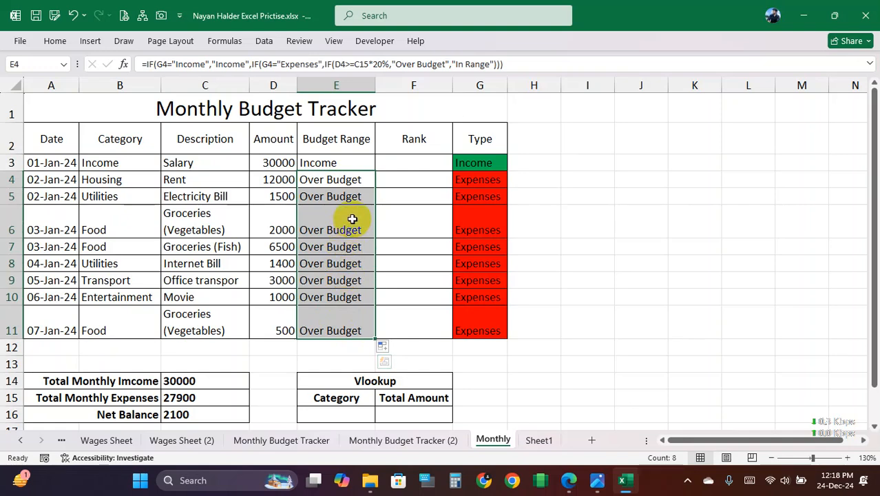
pyautogui.moveTo(350, 181); pyautogui.dragTo(340, 297)
# Step: Check the Budget Range results and formulas in E4 and E5 against the rent and electricity bill amounts in D4 and D5
pyautogui.click(348, 180)
pyautogui.moveTo(277, 179); pyautogui.dragTo(296, 177)
pyautogui.click(277, 180)
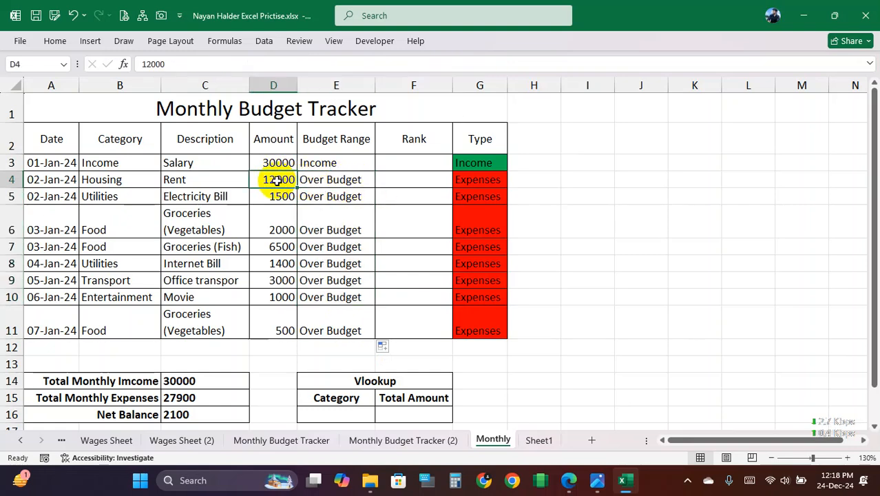
pyautogui.moveTo(197, 180); pyautogui.dragTo(292, 183)
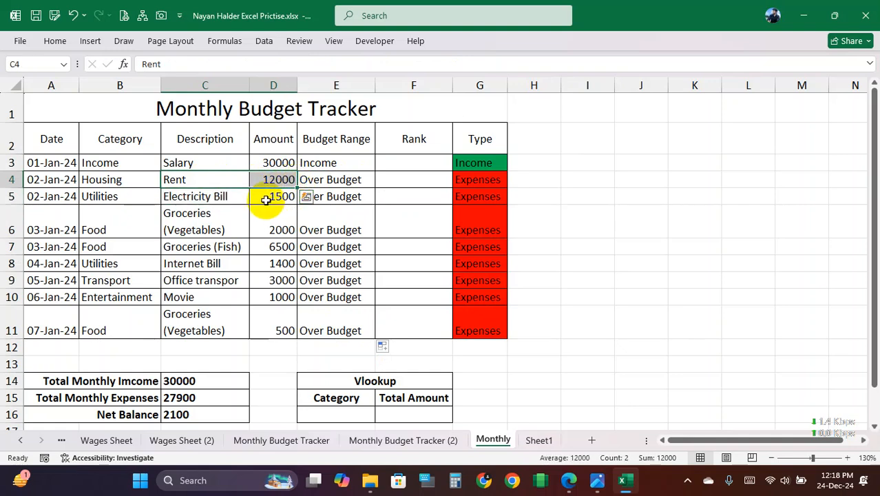
pyautogui.click(266, 199)
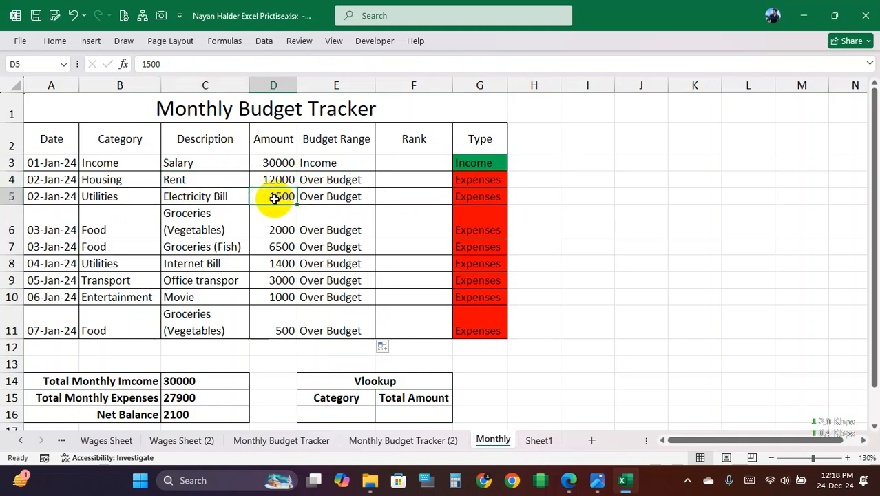
pyautogui.click(332, 197)
pyautogui.doubleClick(332, 196)
pyautogui.press('Return')
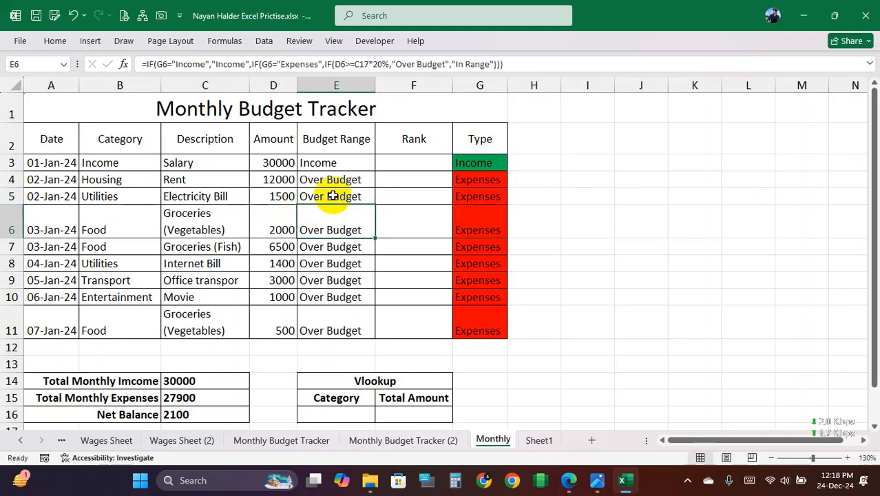
# Step: Recheck the Budget Range formula in E3 and select the expense results in E4:E11
pyautogui.doubleClick(345, 163)
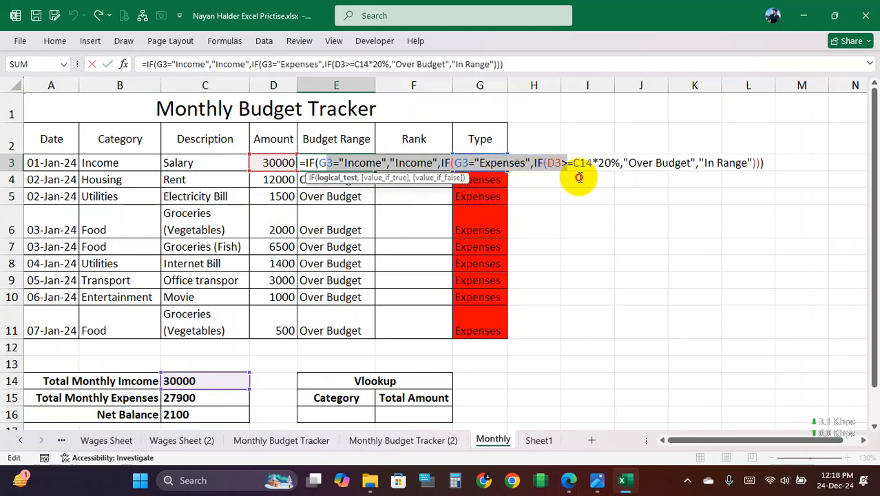
pyautogui.click(770, 163)
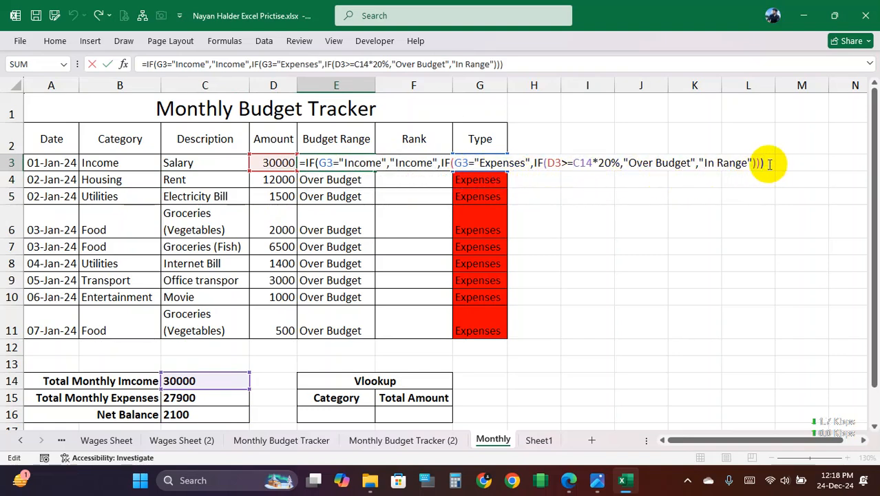
pyautogui.press('Return')
pyautogui.moveTo(357, 180); pyautogui.dragTo(352, 316)
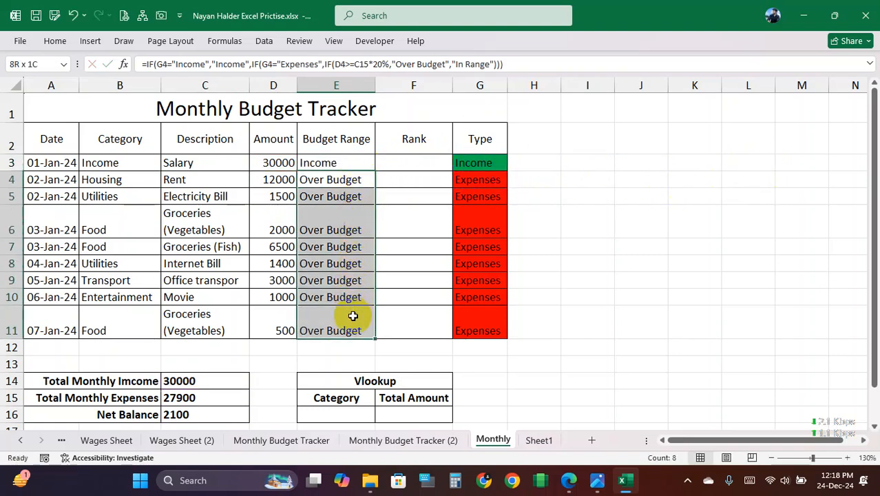
# Step: Clear the expense results in E4:E11 and refill the Budget Range formula from E3 down to E11
pyautogui.press('Delete')
pyautogui.doubleClick(341, 163)
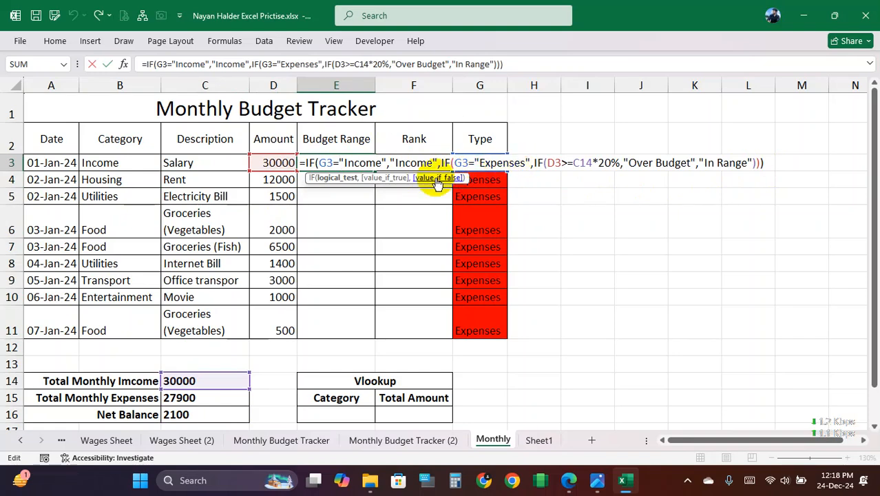
pyautogui.press('Return')
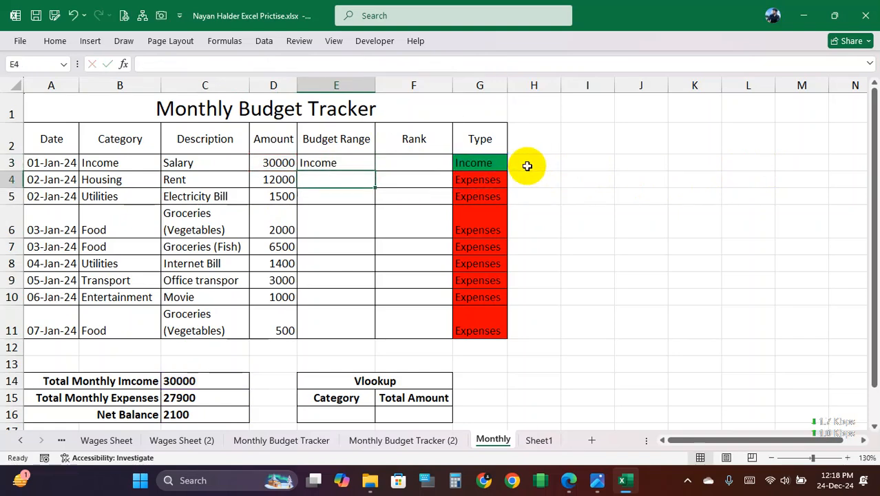
pyautogui.click(369, 166)
pyautogui.moveTo(374, 172); pyautogui.dragTo(359, 336)
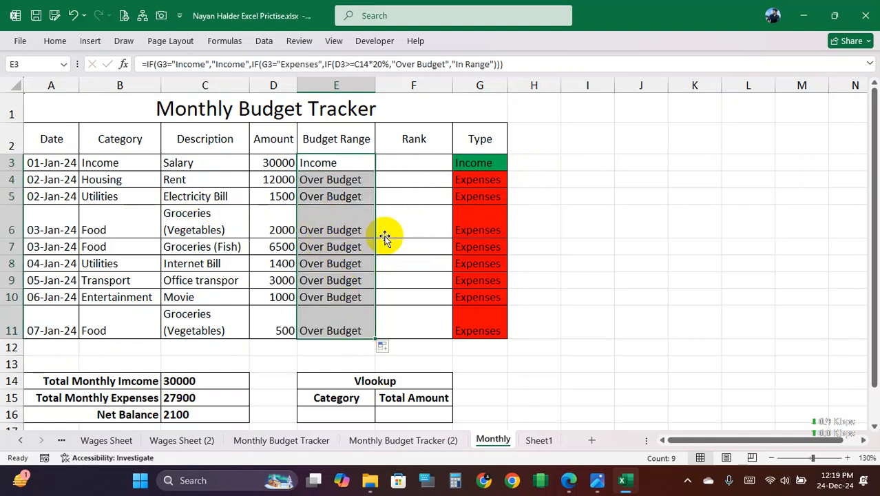
# Step: Inspect the formula in E7 to see which cells its amount and total income references point to
pyautogui.doubleClick(338, 246)
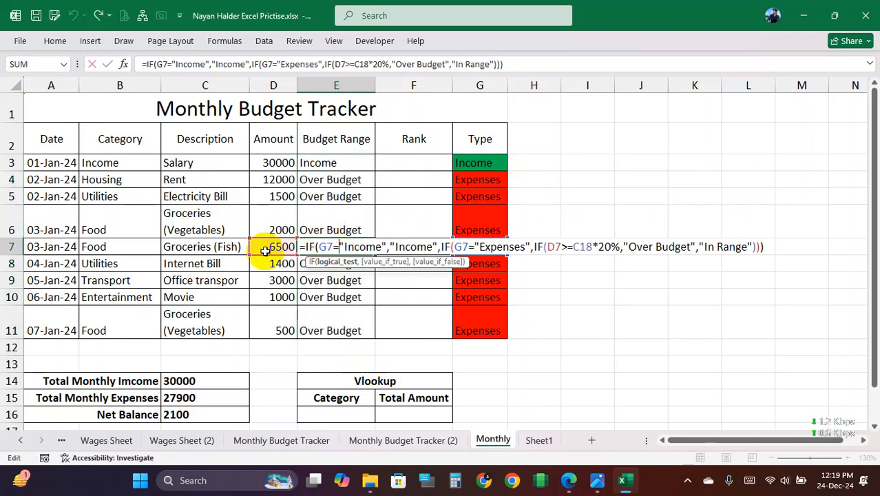
pyautogui.scroll(-3, 237, 313)
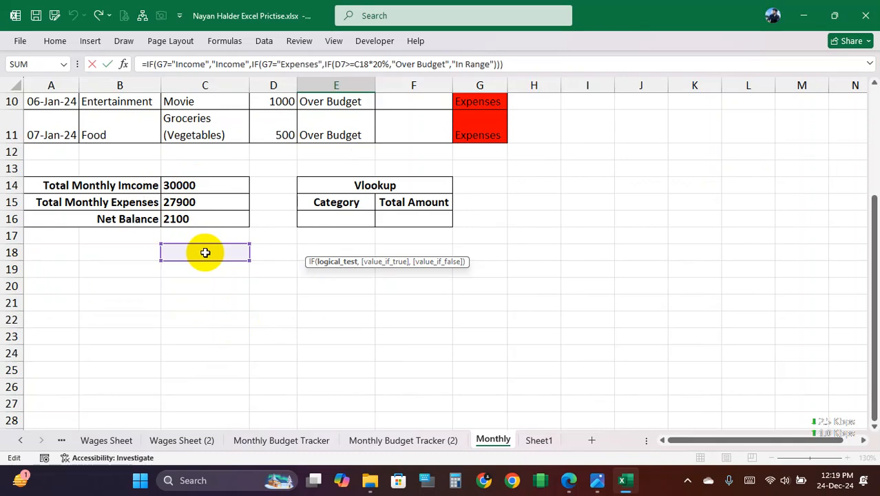
pyautogui.press('Return')
pyautogui.scroll(3, 315, 232)
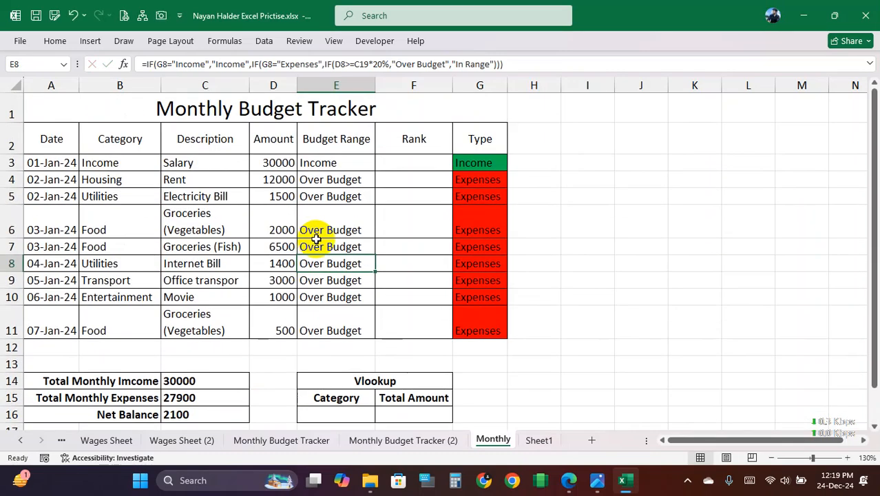
# Step: Make the total income reference in the E3 formula absolute as $C$14 and refill it down to E11
pyautogui.doubleClick(348, 163)
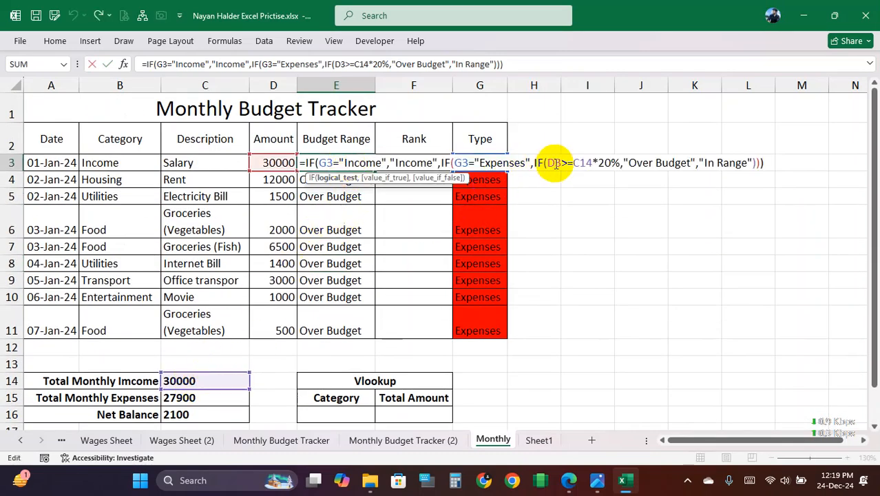
pyautogui.click(588, 163)
pyautogui.moveTo(593, 163); pyautogui.dragTo(572, 163)
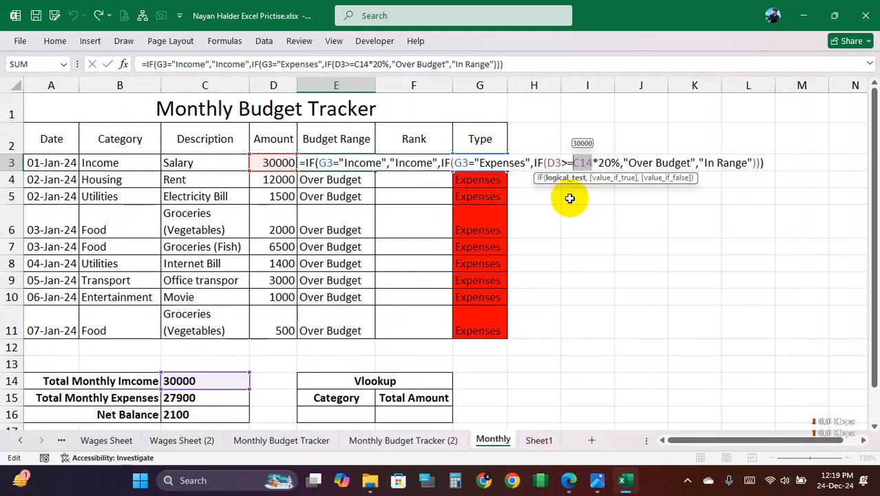
pyautogui.press('Return')
pyautogui.click(362, 166)
pyautogui.doubleClick(374, 171)
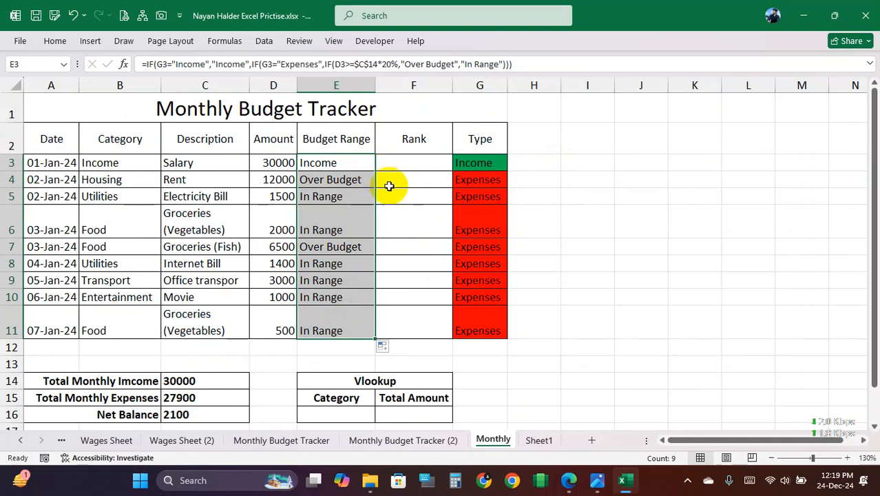
# Step: Check the Budget Range results and formulas against the amounts, especially for rent in row 4 and Groceries (Fish) in row 7
pyautogui.click(334, 256)
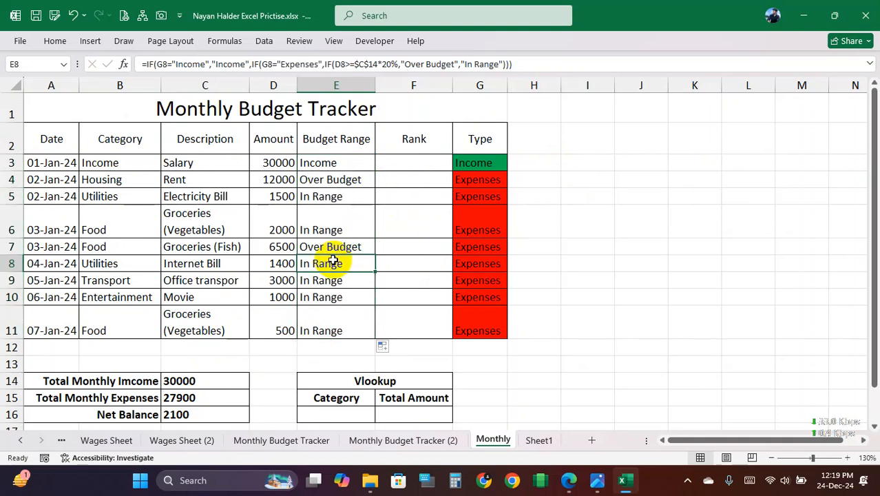
pyautogui.click(334, 168)
pyautogui.click(336, 221)
pyautogui.click(340, 179)
pyautogui.click(341, 228)
pyautogui.moveTo(276, 179); pyautogui.dragTo(330, 176)
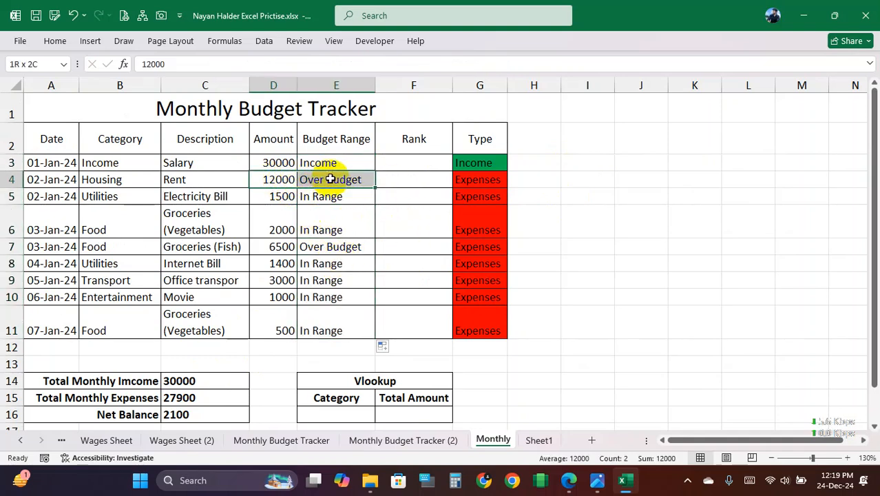
pyautogui.click(352, 179)
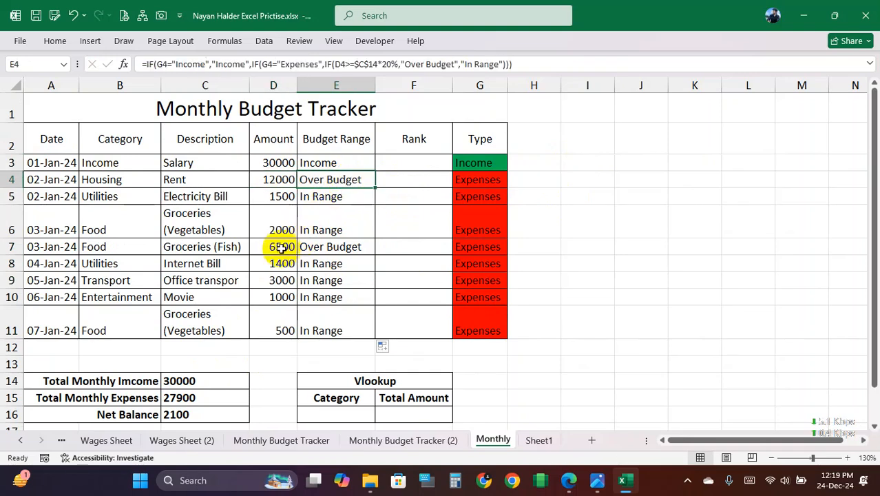
pyautogui.moveTo(277, 246); pyautogui.dragTo(337, 241)
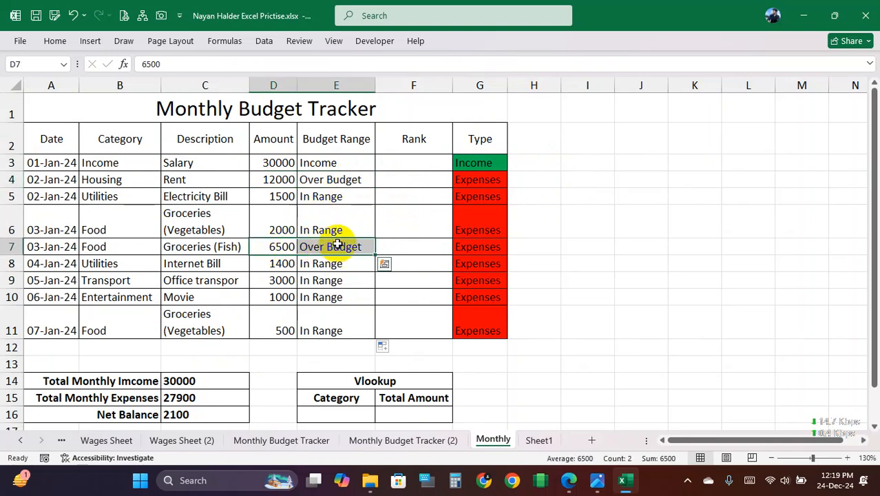
pyautogui.click(265, 246)
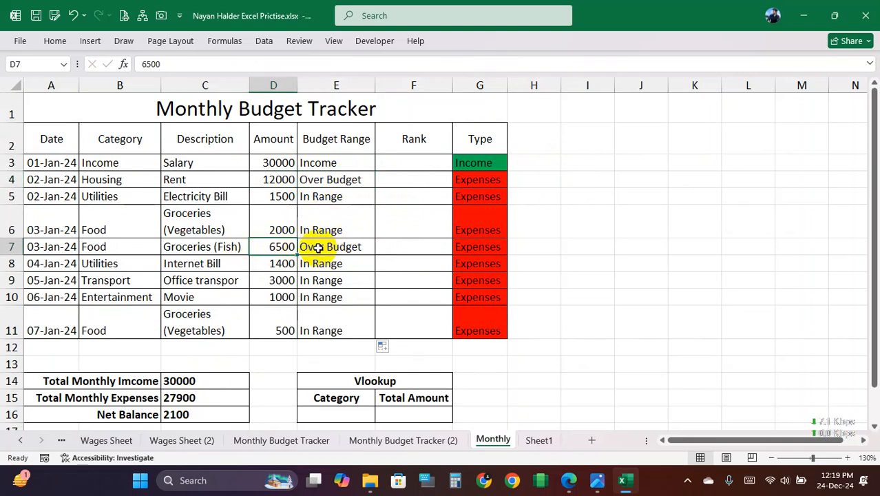
pyautogui.click(321, 247)
# Step: Try 5000 as the Groceries (Fish) amount in D7 and undo the change
pyautogui.click(276, 248)
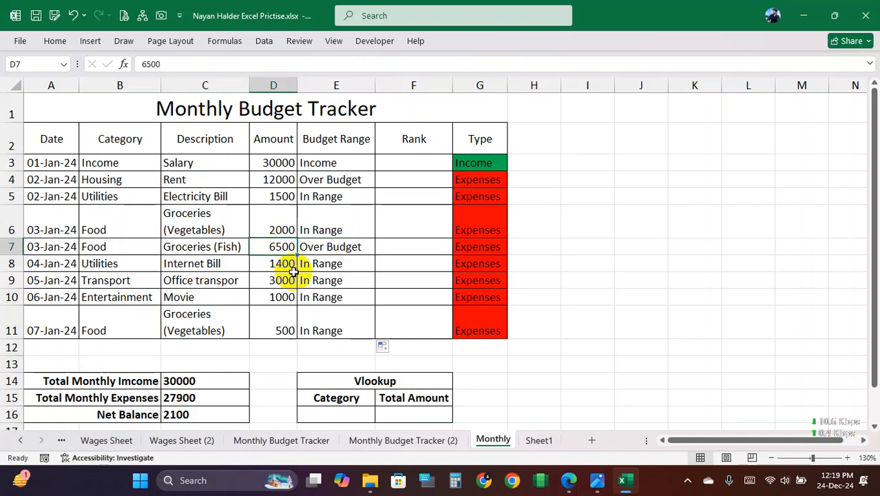
pyautogui.write('5000')
pyautogui.press('Return')
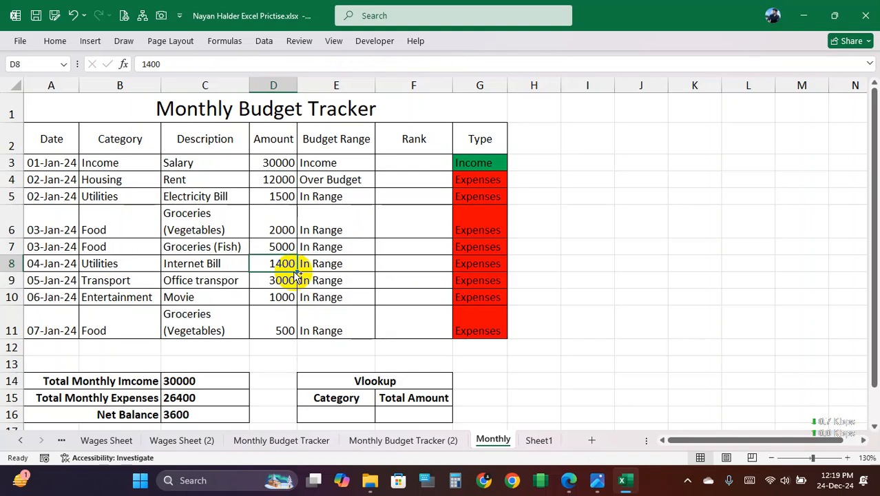
pyautogui.hotkey('ctrl', 'z')
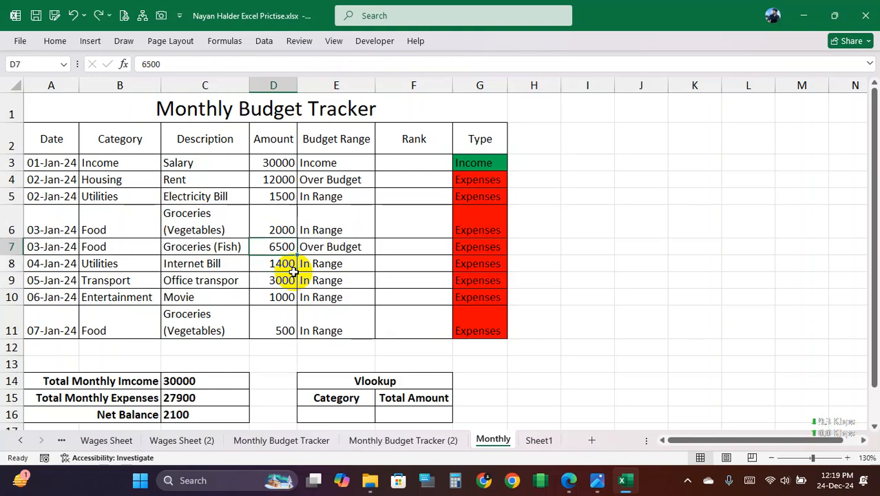
# Step: Set the rent amount in D4 to 6000 and check its Budget Range result in E4
pyautogui.click(276, 178)
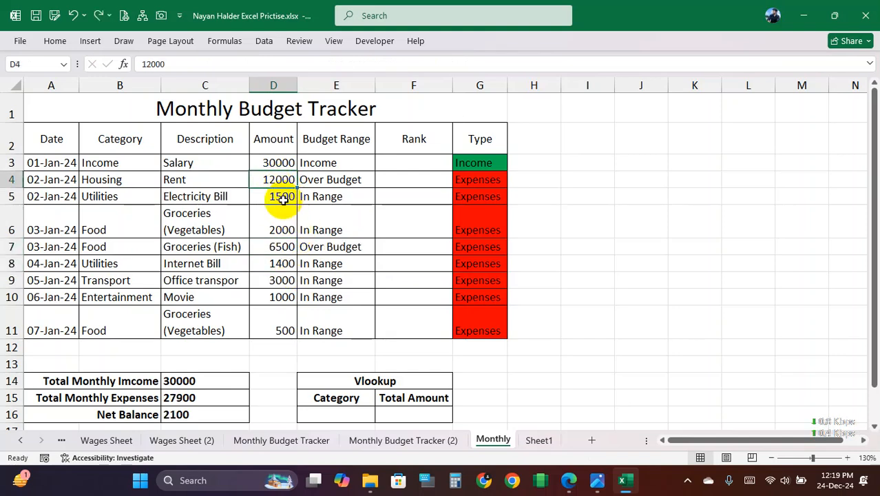
pyautogui.write('600')
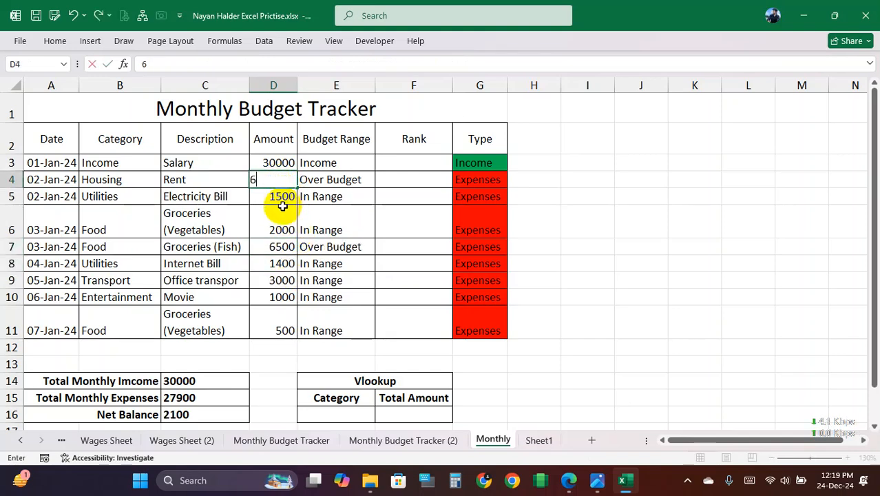
pyautogui.press('Return')
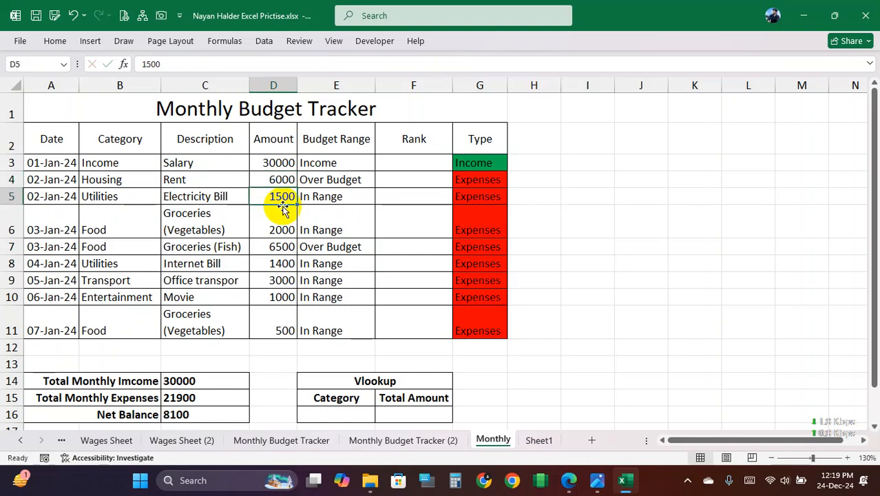
pyautogui.press('Up')
pyautogui.click(329, 180)
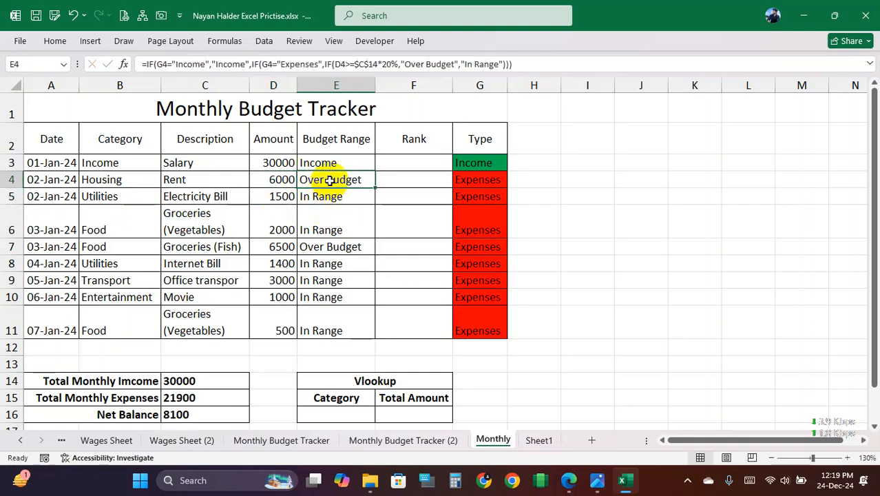
# Step: Try 5800 as the rent amount in D4 and undo the change
pyautogui.click(287, 182)
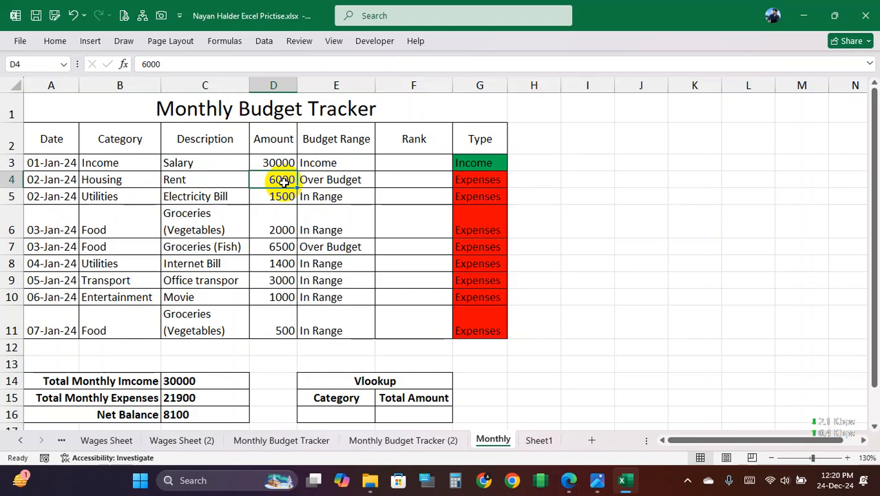
pyautogui.write('58')
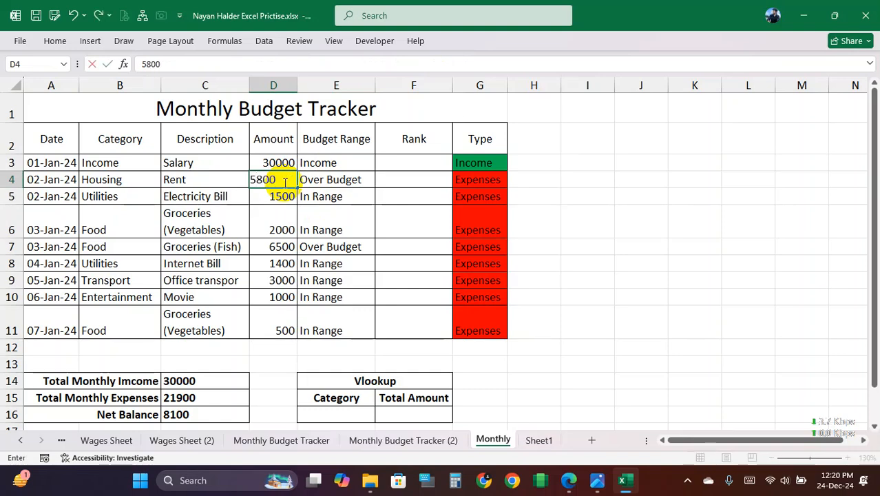
pyautogui.press('Return')
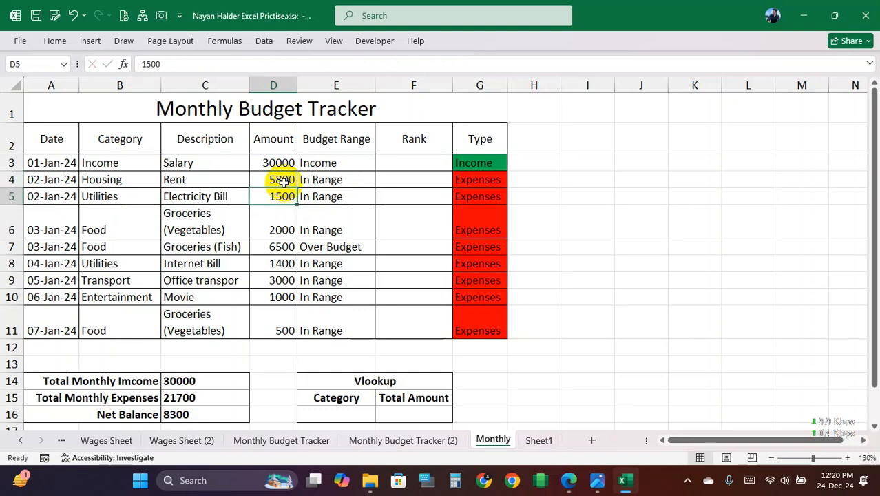
pyautogui.hotkey('ctrl', 'z')
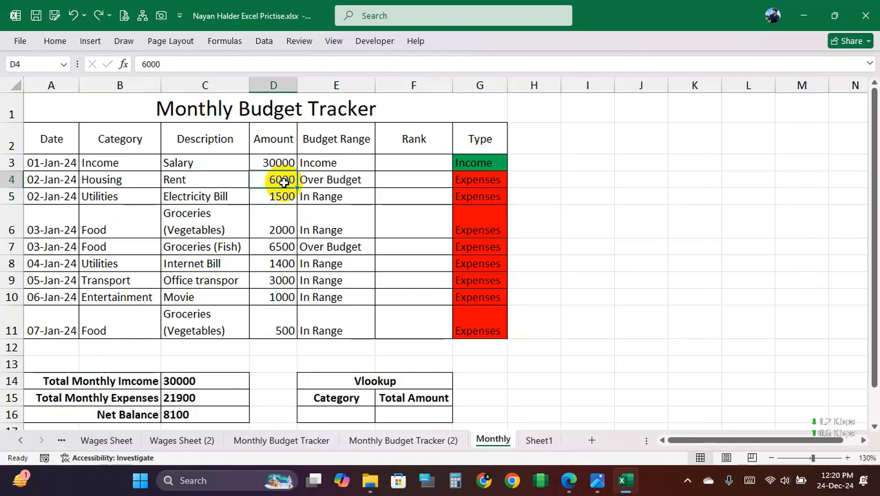
# Step: Recheck the rent row and fill the Budget Range formula from E3 down to E11 again
pyautogui.click(336, 182)
pyautogui.click(279, 178)
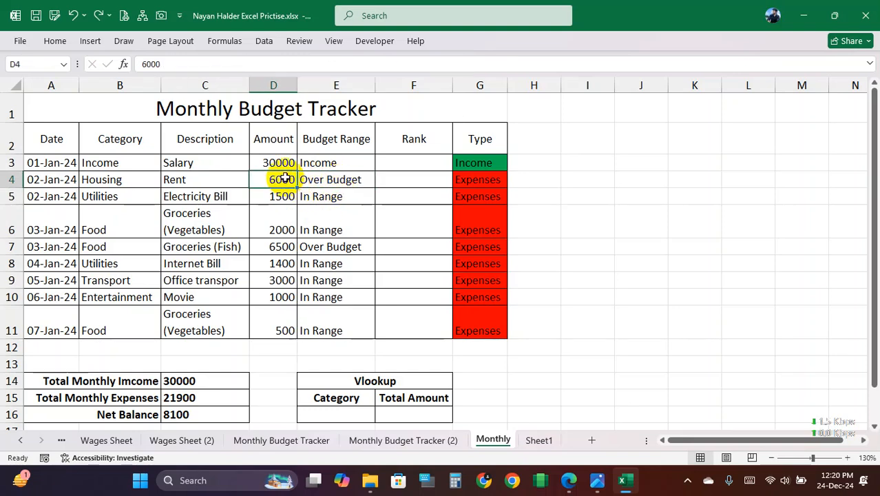
pyautogui.click(276, 161)
pyautogui.click(335, 161)
pyautogui.moveTo(374, 171); pyautogui.dragTo(355, 333)
# Step: Review the Budget Range results and formulas in E3:E11 and the empty Rank cells F3:F11
pyautogui.click(345, 220)
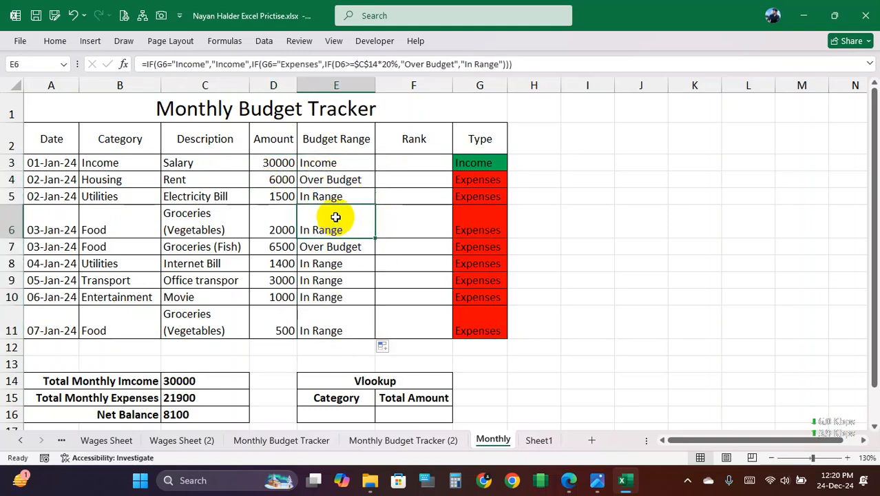
pyautogui.click(350, 177)
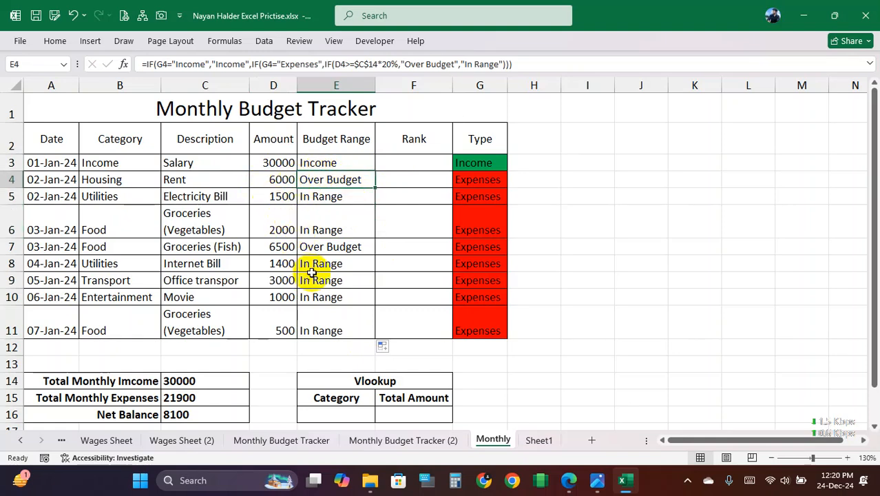
pyautogui.click(333, 166)
pyautogui.click(332, 181)
pyautogui.click(331, 197)
pyautogui.click(320, 247)
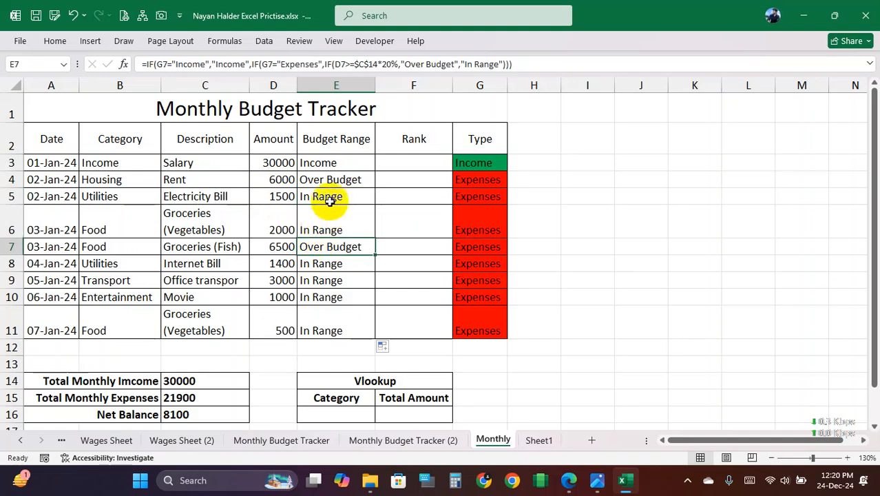
pyautogui.click(324, 163)
pyautogui.moveTo(334, 178); pyautogui.dragTo(329, 245)
pyautogui.moveTo(334, 173); pyautogui.dragTo(318, 306)
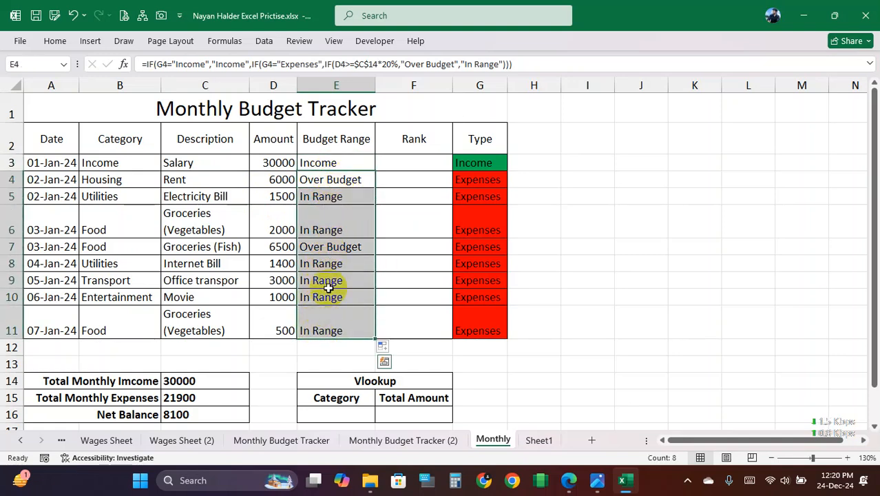
pyautogui.click(344, 230)
pyautogui.click(411, 160)
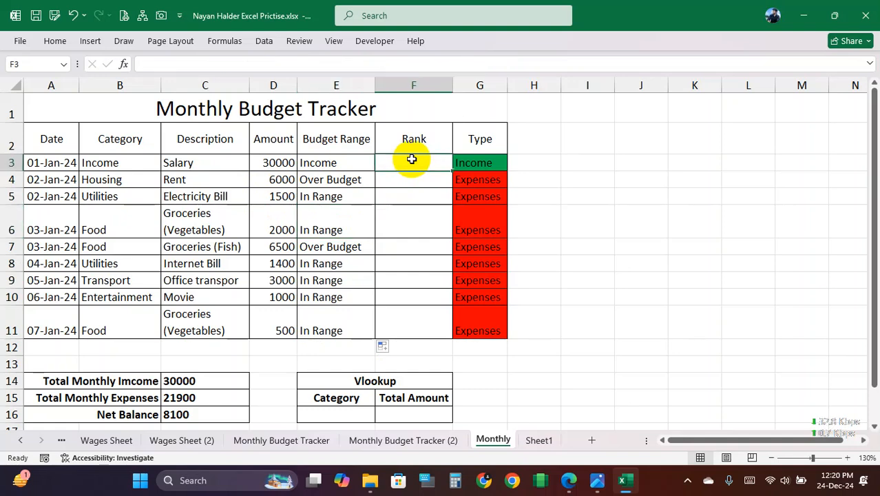
pyautogui.moveTo(411, 160); pyautogui.dragTo(413, 317)
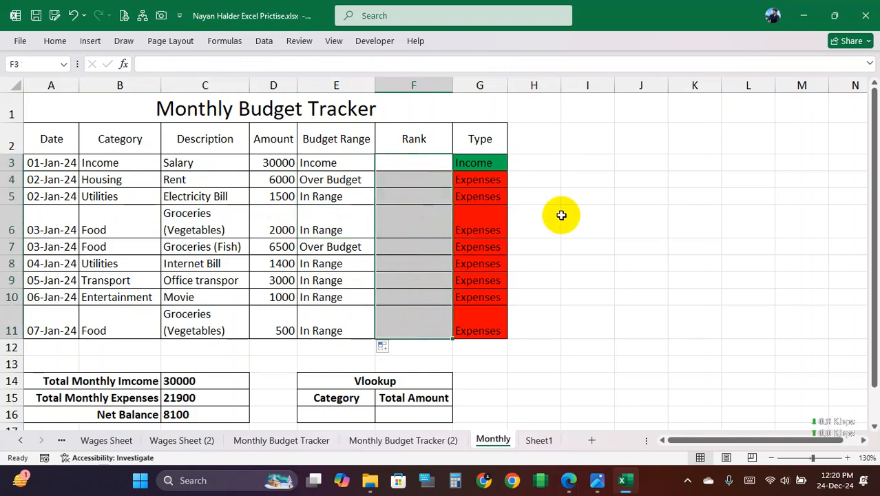
# Step: Examine the Income and Expenses tests of the nested IF formula in E3
pyautogui.click(338, 160)
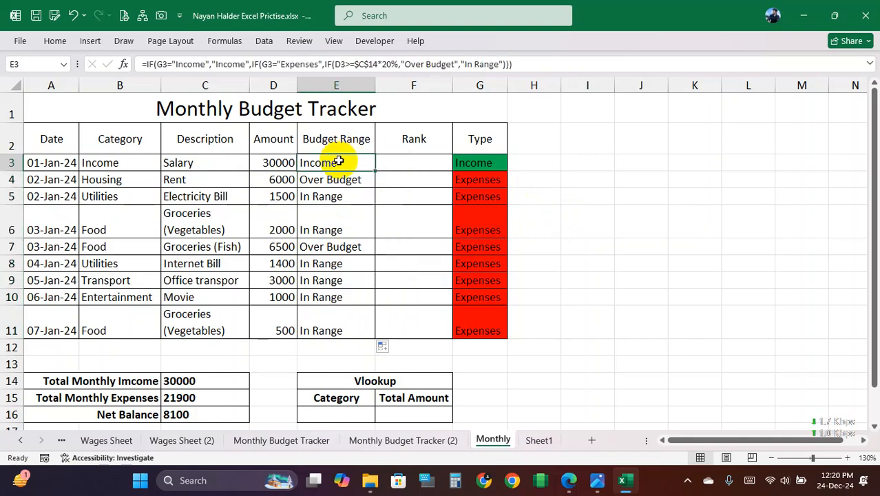
pyautogui.doubleClick(338, 160)
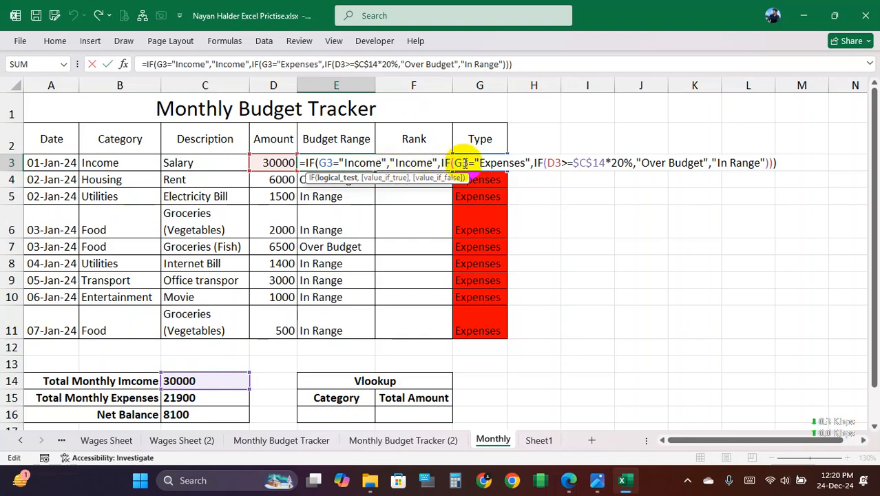
pyautogui.click(459, 163)
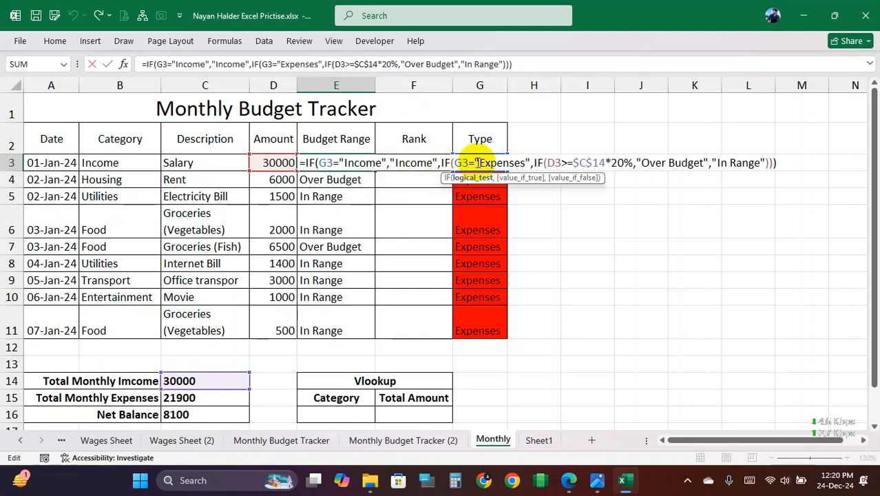
pyautogui.click(427, 163)
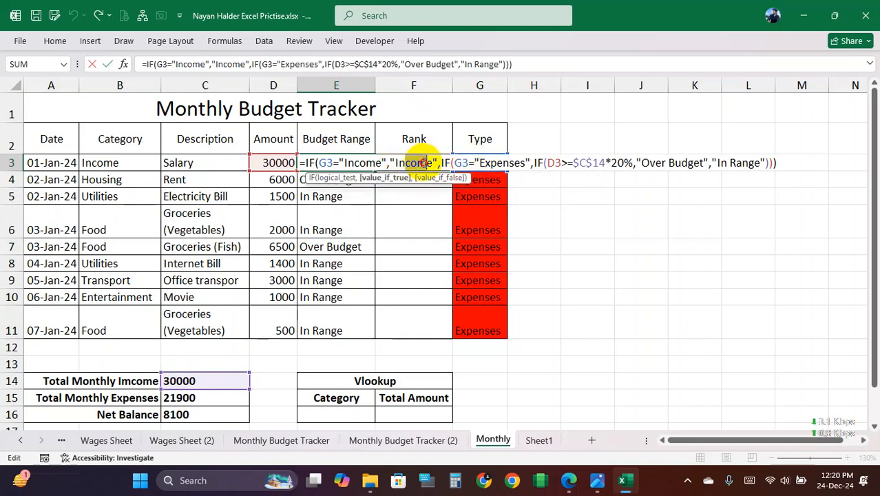
pyautogui.click(459, 162)
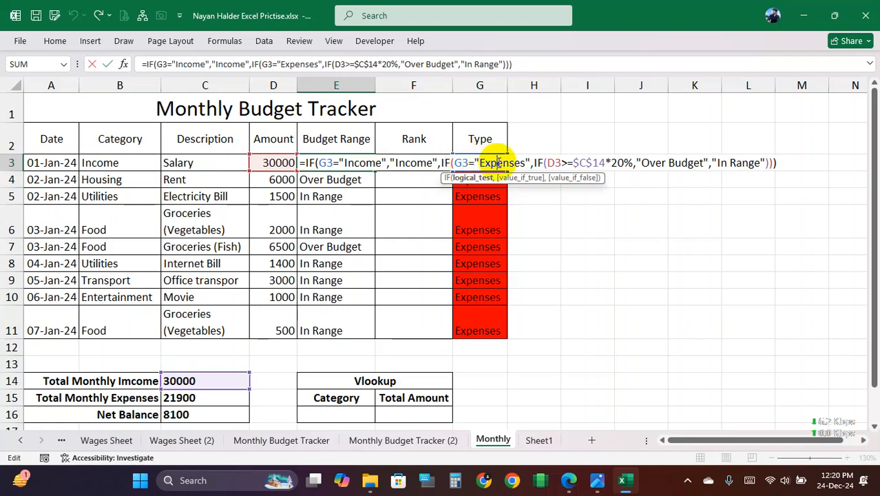
pyautogui.press('Return')
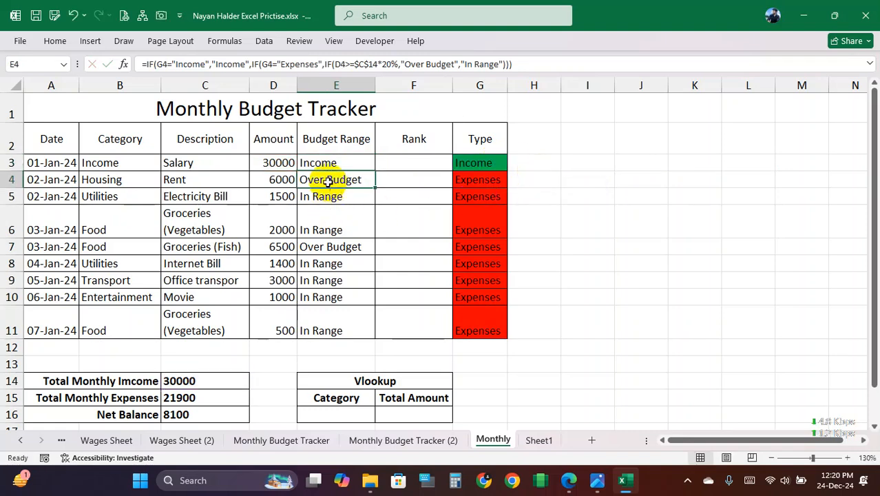
# Step: Compare the Budget Range results in E3 and E4 with their types in G3 and G4
pyautogui.click(340, 163)
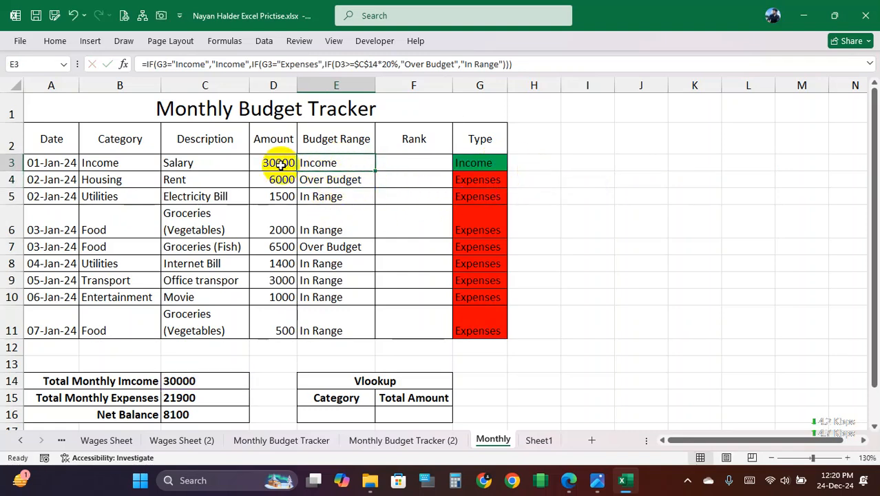
pyautogui.click(477, 165)
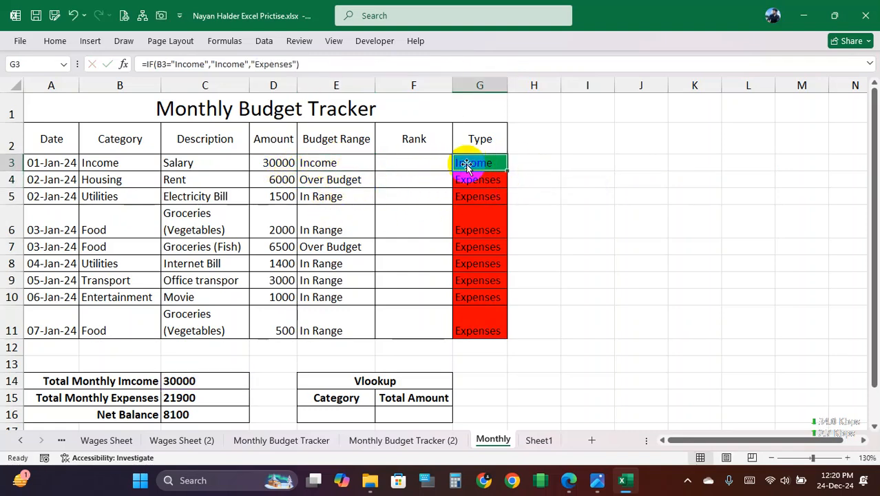
pyautogui.click(335, 166)
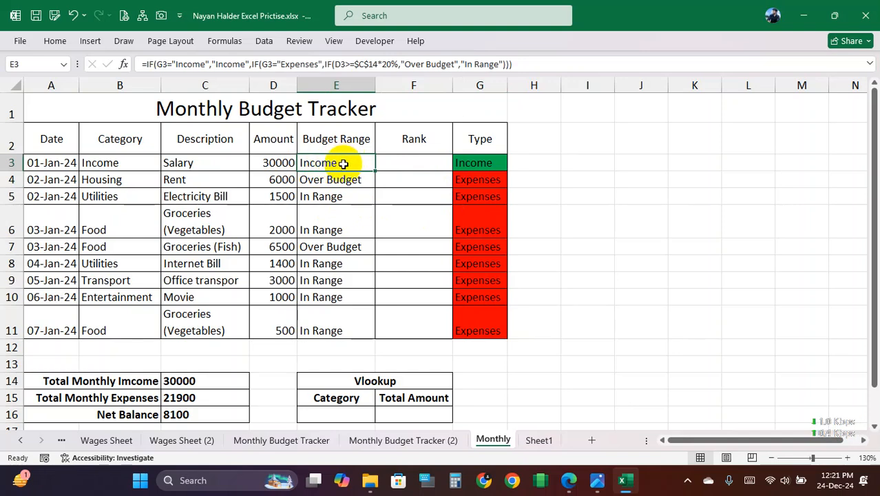
pyautogui.moveTo(477, 182); pyautogui.dragTo(350, 181)
pyautogui.click(347, 181)
pyautogui.click(473, 181)
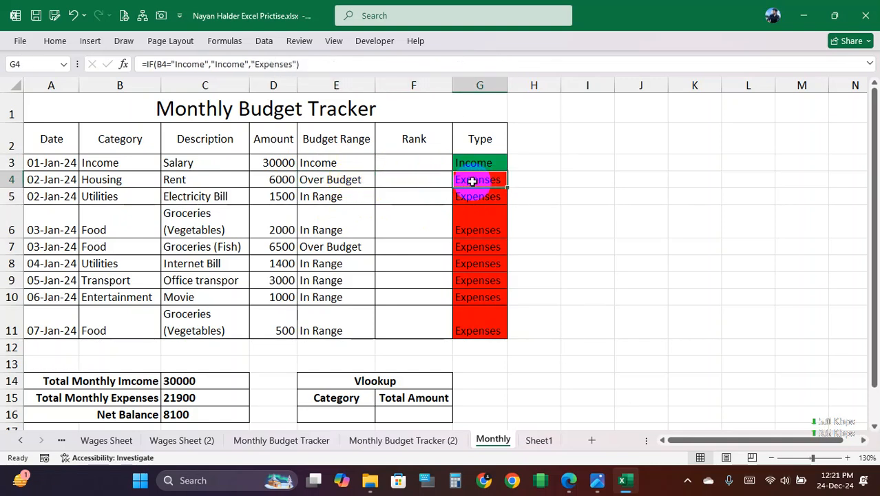
# Step: Review each part of the E3 formula: the type tests, the D3>=$C$14*20% condition, and the "Over Budget" and "In Range" results
pyautogui.click(340, 166)
pyautogui.doubleClick(377, 165)
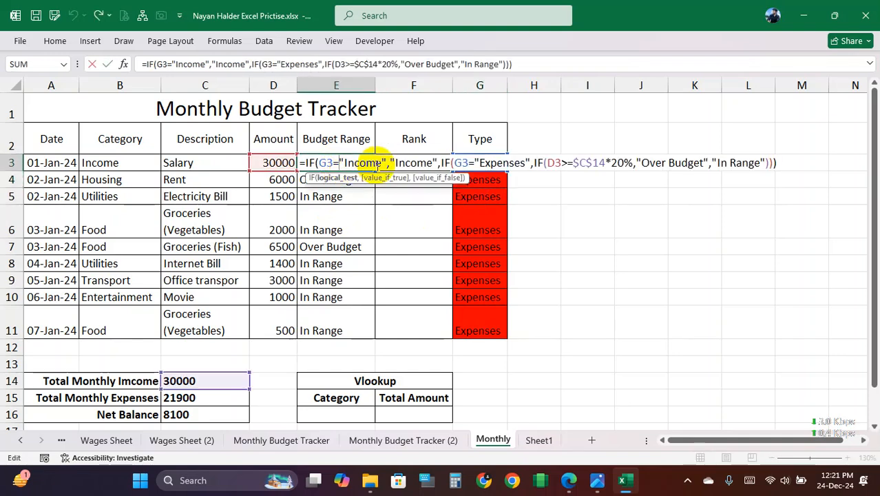
pyautogui.moveTo(381, 162); pyautogui.dragTo(522, 165)
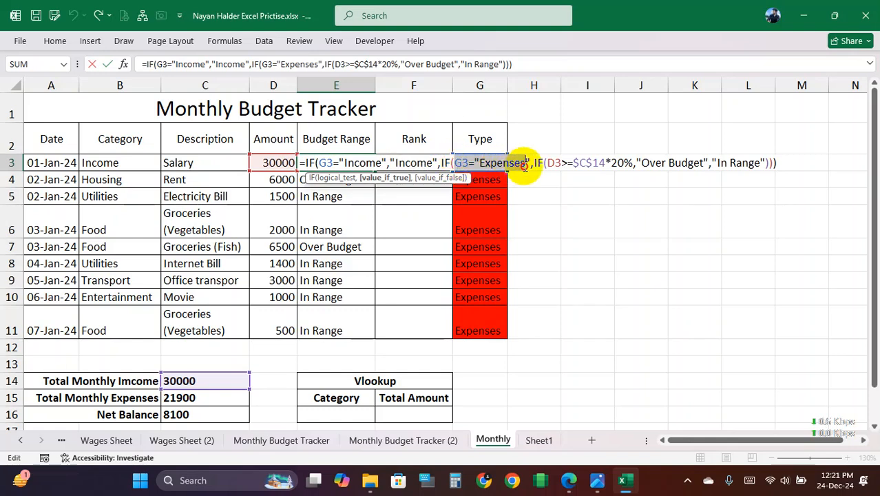
pyautogui.click(551, 165)
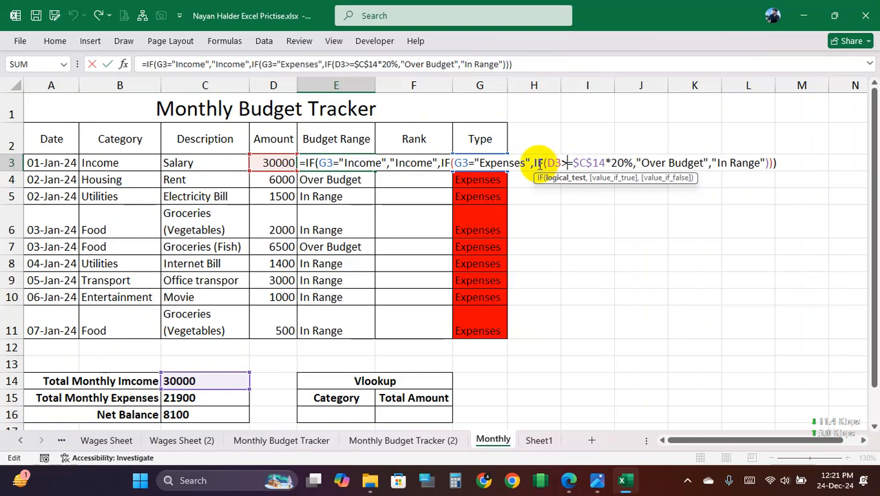
pyautogui.moveTo(547, 162); pyautogui.dragTo(563, 163)
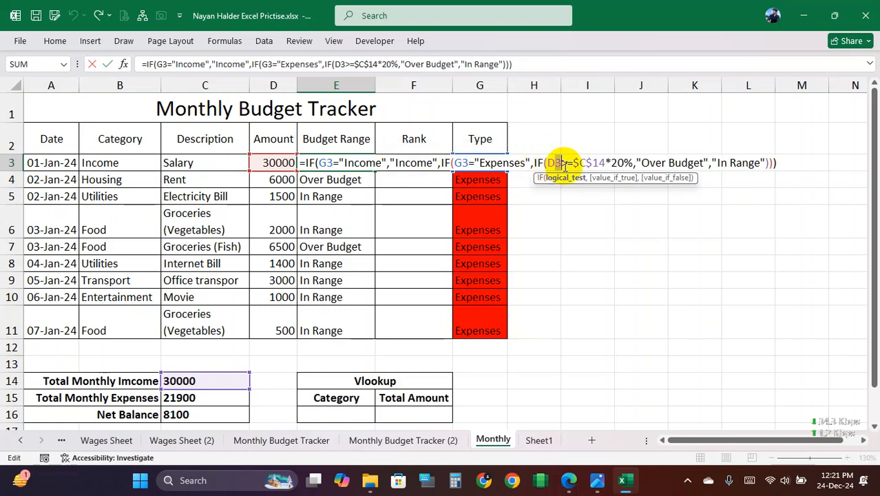
pyautogui.moveTo(632, 162); pyautogui.dragTo(569, 165)
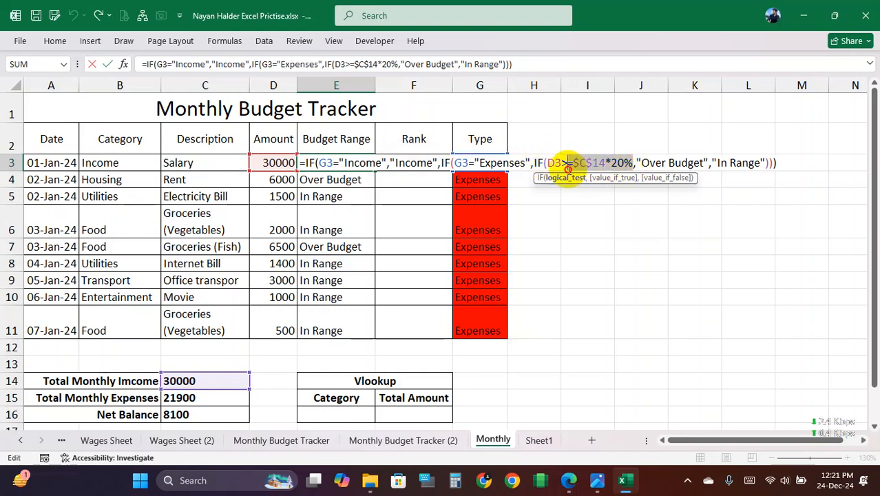
pyautogui.moveTo(643, 163); pyautogui.dragTo(761, 163)
pyautogui.moveTo(480, 164); pyautogui.dragTo(527, 163)
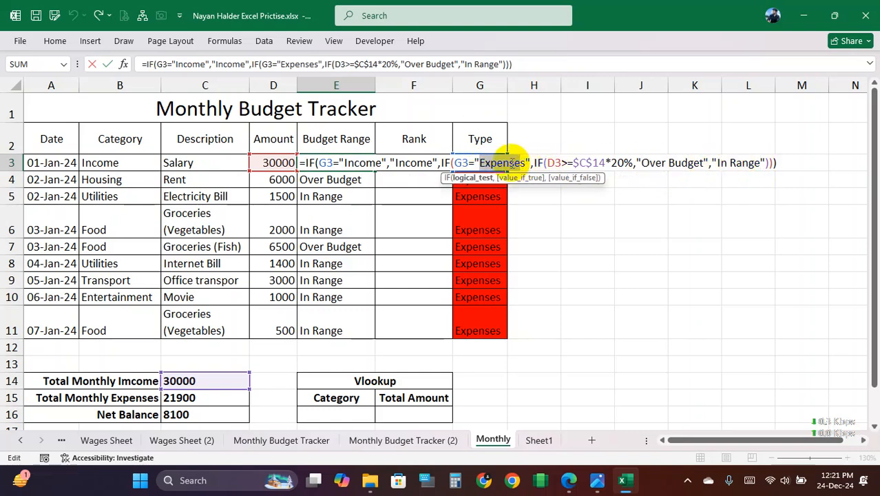
pyautogui.moveTo(344, 163); pyautogui.dragTo(590, 165)
pyautogui.click(587, 162)
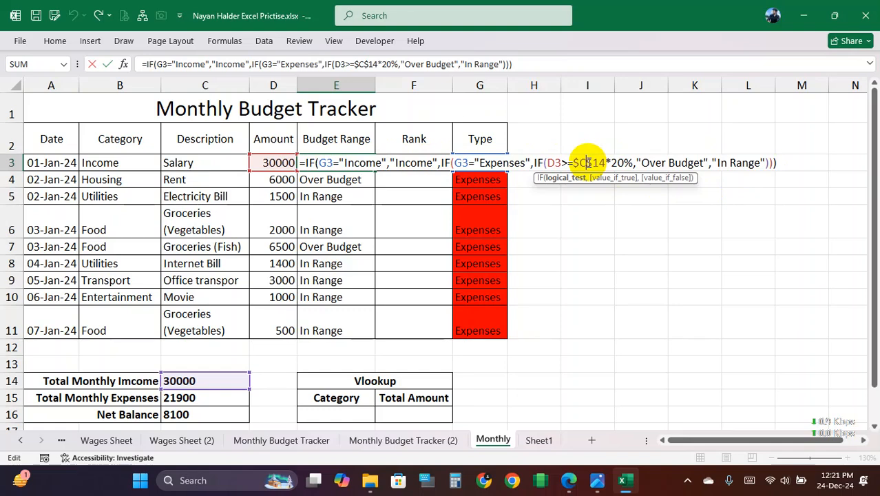
pyautogui.press('Return')
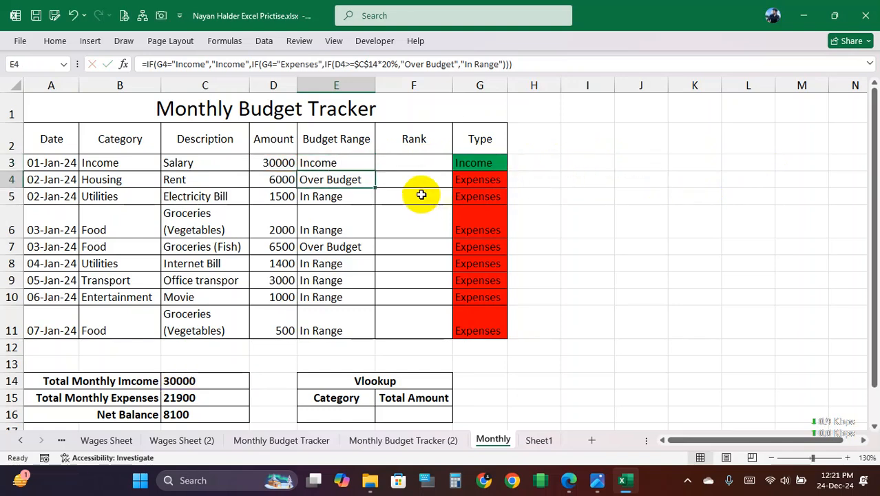
# Step: Fill the Budget Range formula from E3 down to E11 again
pyautogui.click(353, 163)
pyautogui.doubleClick(372, 171)
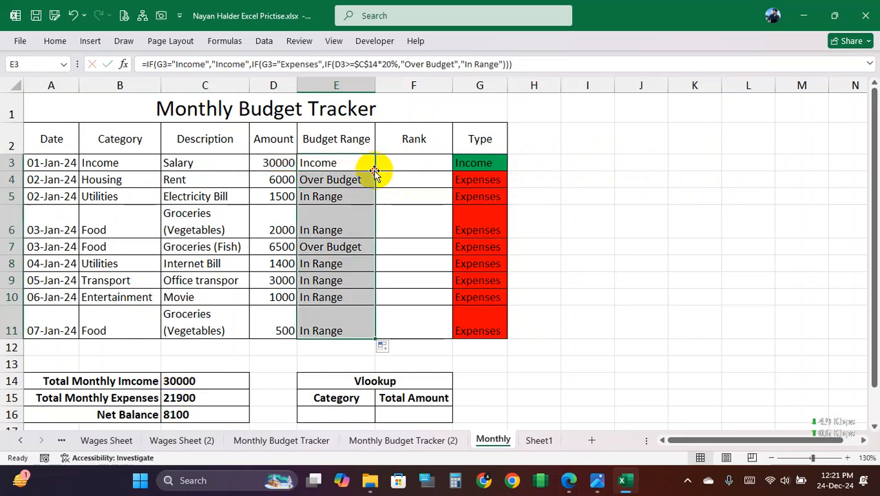
# Step: Select the first Rank cell F3, switch to the photo F Excel 2.jpeg and read the Rank task instructions
pyautogui.click(422, 165)
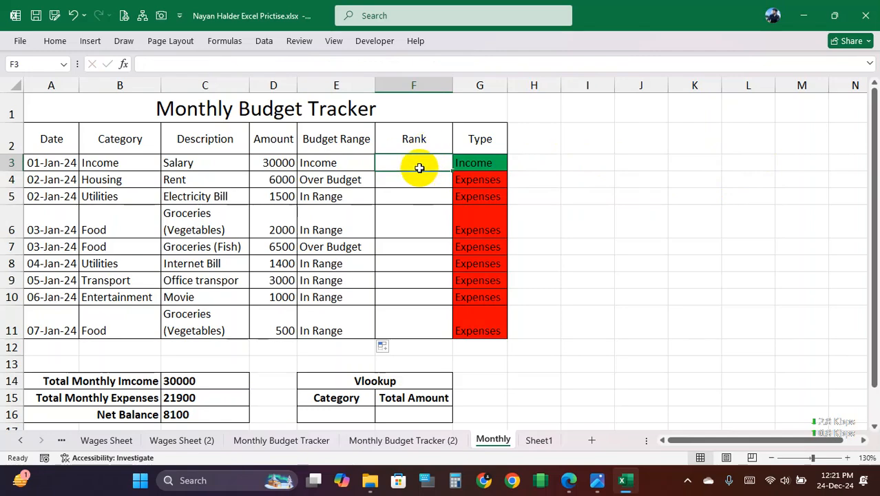
pyautogui.click(596, 478)
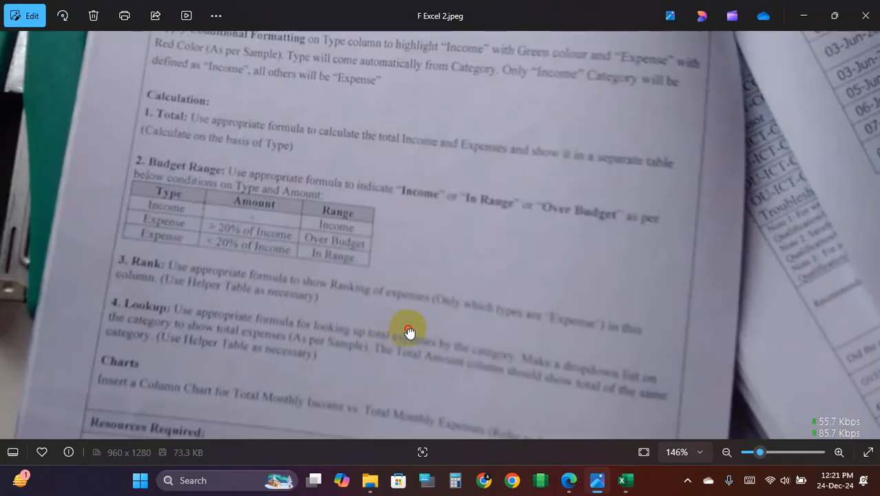
pyautogui.scroll(-2, 411, 334)
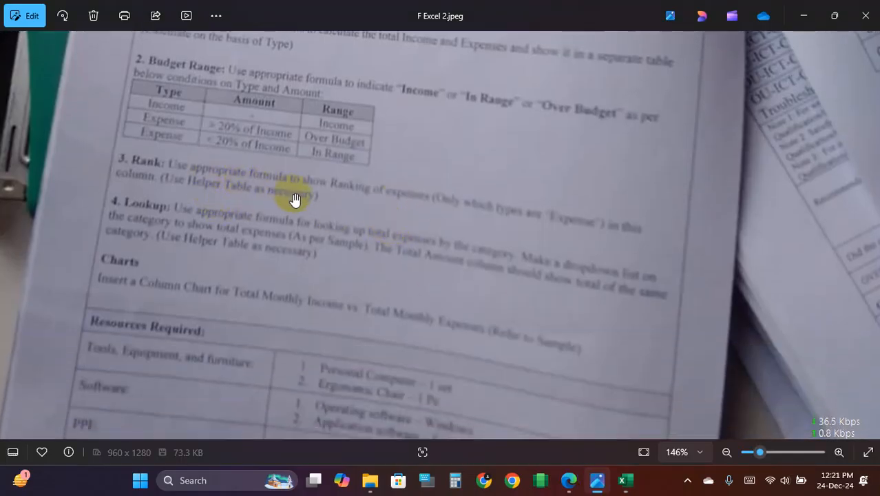
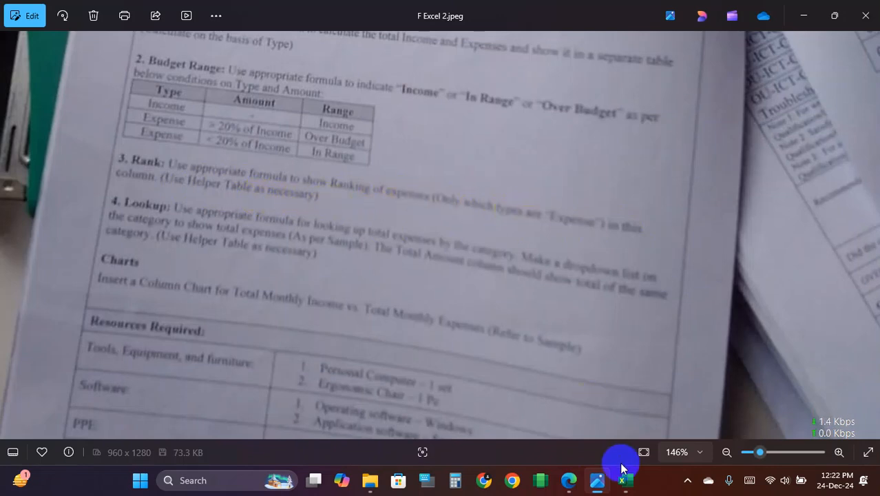
# Step: Switch back to Excel and inspect the Rank column and helper table for rank on the Monthly Budget Tracker (2) sheet
pyautogui.click(623, 478)
pyautogui.click(413, 439)
pyautogui.moveTo(364, 145); pyautogui.dragTo(361, 243)
pyautogui.moveTo(513, 126); pyautogui.dragTo(553, 235)
pyautogui.click(517, 155)
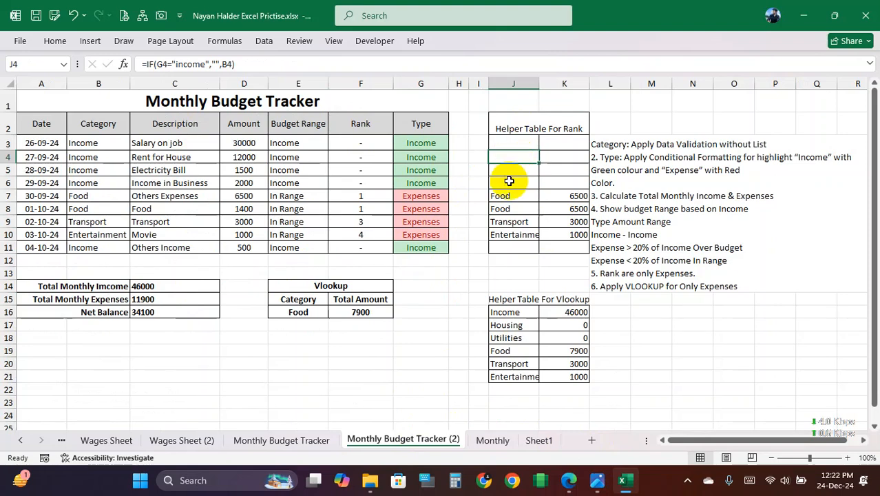
# Step: Examine the category and amount formulas in the rank helper table J3:K11
pyautogui.click(561, 141)
pyautogui.click(565, 158)
pyautogui.click(566, 171)
pyautogui.click(567, 184)
pyautogui.click(567, 196)
pyautogui.click(566, 209)
pyautogui.click(565, 222)
pyautogui.click(517, 171)
pyautogui.moveTo(521, 129); pyautogui.dragTo(550, 248)
pyautogui.click(534, 210)
pyautogui.press('Right')
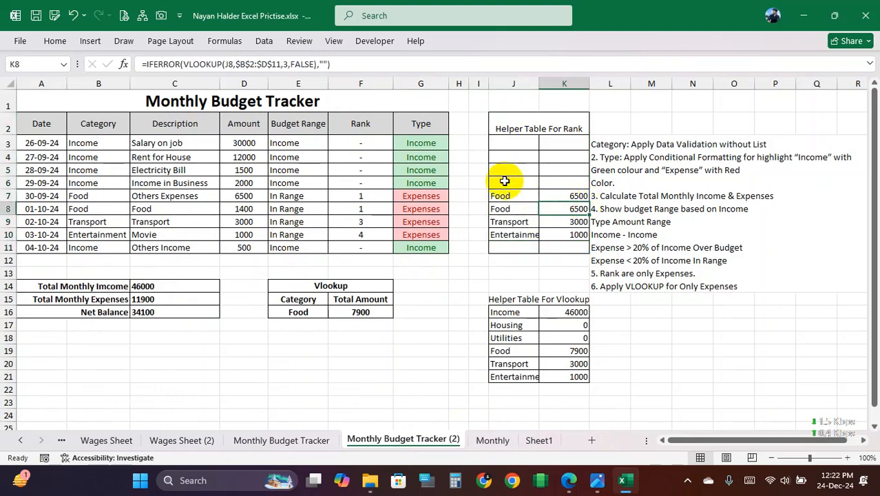
# Step: Check the Rank formulas in F3 and F6 and the amounts in column D
pyautogui.click(371, 144)
pyautogui.click(376, 180)
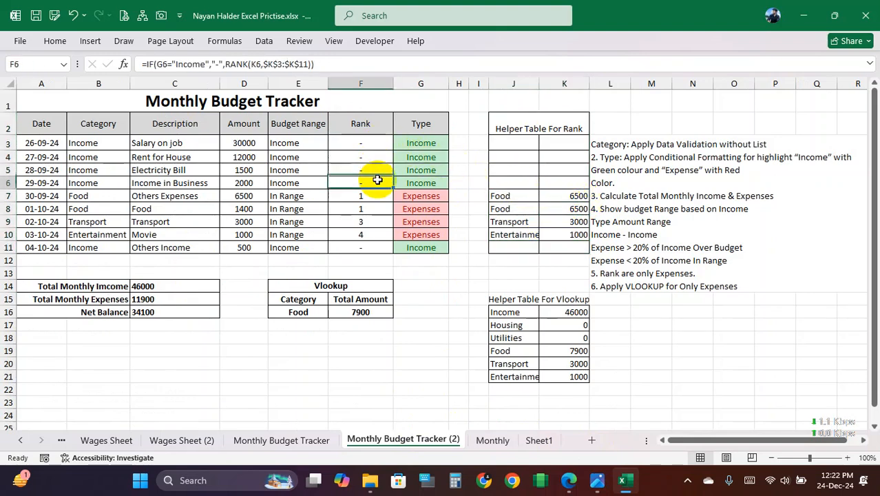
pyautogui.moveTo(247, 145); pyautogui.dragTo(237, 241)
# Step: Return to the Monthly sheet and review the amounts in D3:D11 and the empty Rank cells F3:F11
pyautogui.click(492, 440)
pyautogui.moveTo(270, 163); pyautogui.dragTo(272, 330)
pyautogui.moveTo(414, 181); pyautogui.dragTo(415, 328)
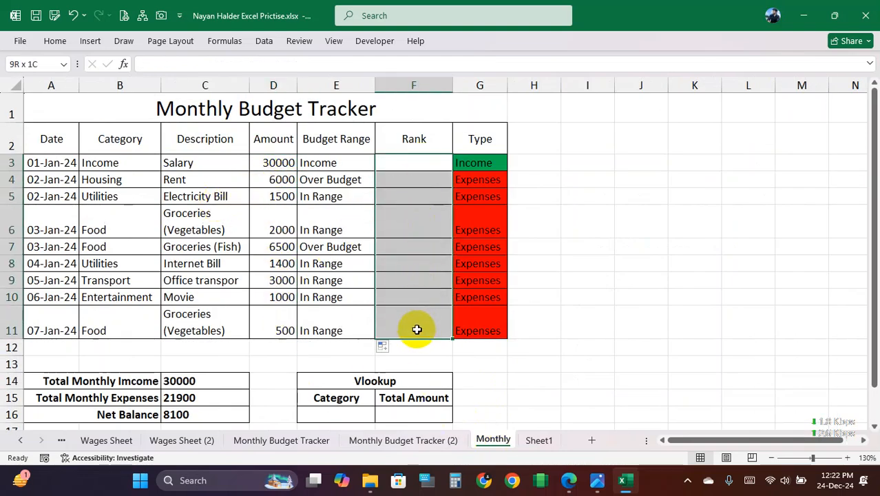
# Step: Enter =RANK(D3,$D$3:$D$11) in F3 and fill it down to F11
pyautogui.click(420, 165)
pyautogui.write('=rank')
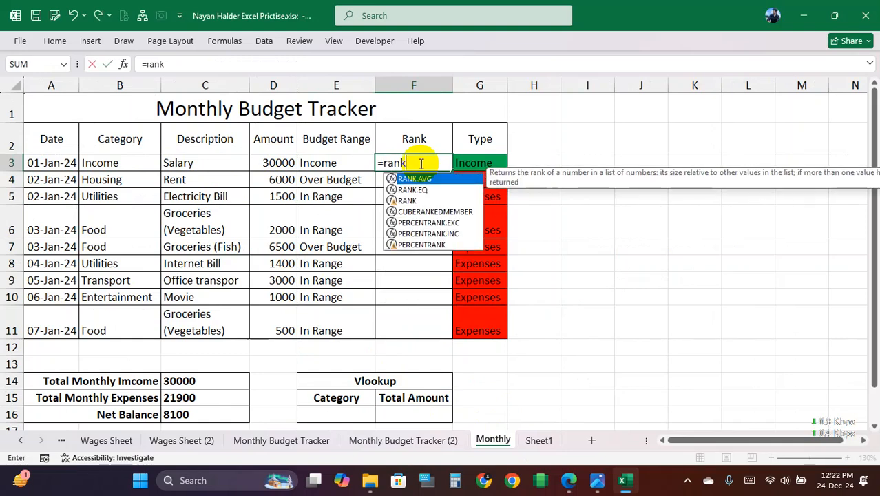
pyautogui.write('(')
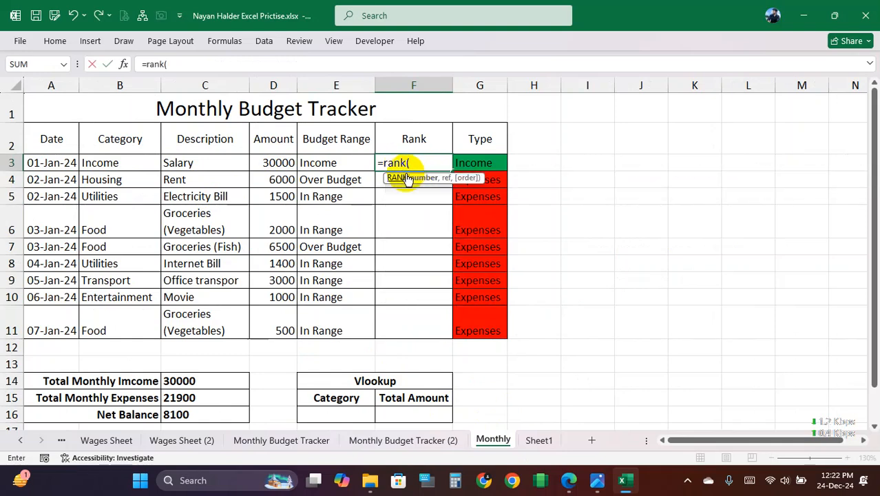
pyautogui.click(283, 163)
pyautogui.moveTo(282, 163); pyautogui.dragTo(272, 322)
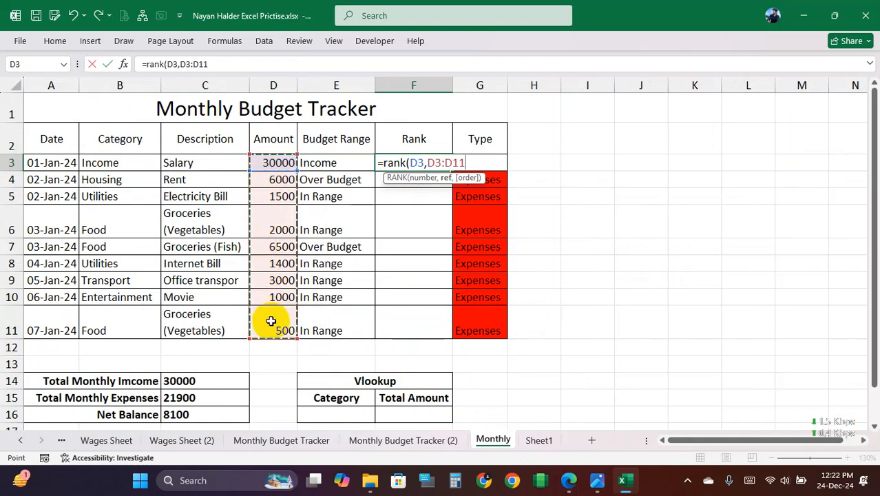
pyautogui.press('F4')
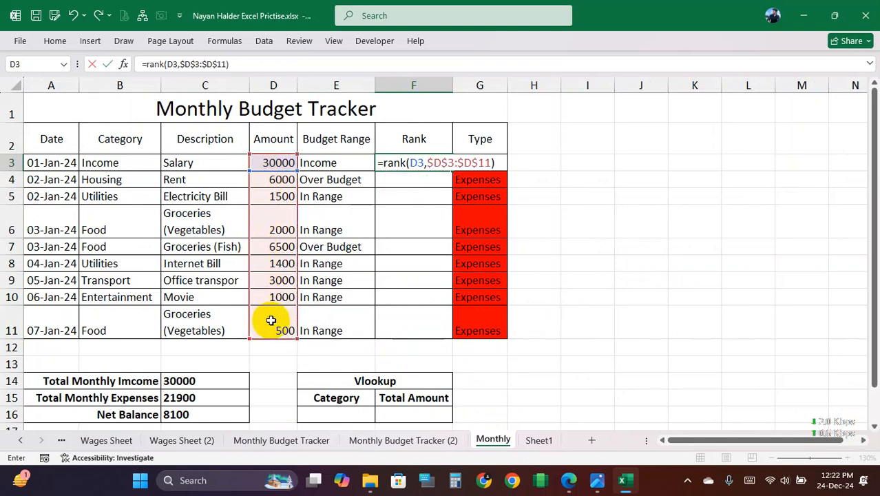
pyautogui.write(')')
pyautogui.press('Return')
pyautogui.click(433, 167)
pyautogui.moveTo(452, 172); pyautogui.dragTo(436, 330)
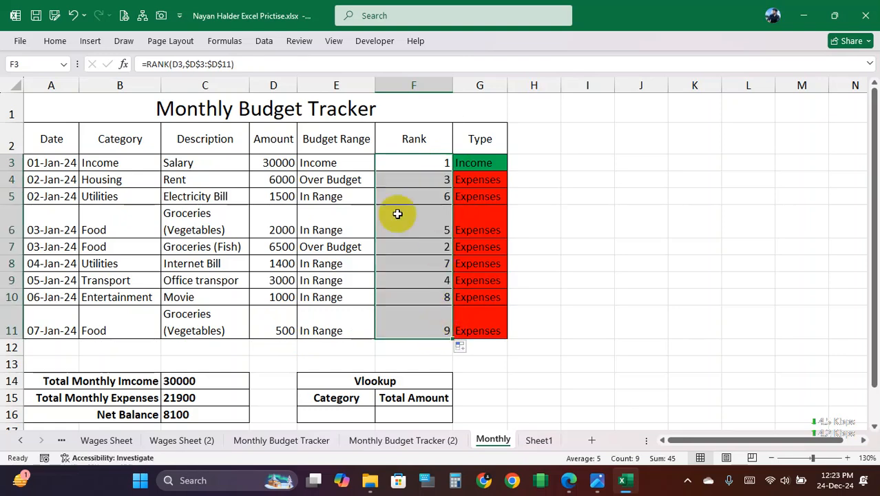
# Step: Review the Rank results in F3:F11 and the formulas in F3 and F4
pyautogui.moveTo(416, 163); pyautogui.dragTo(425, 329)
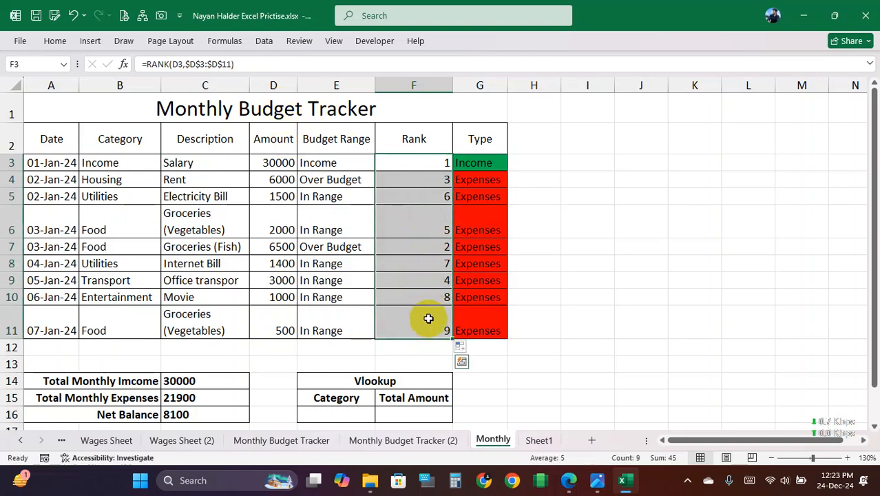
pyautogui.click(423, 166)
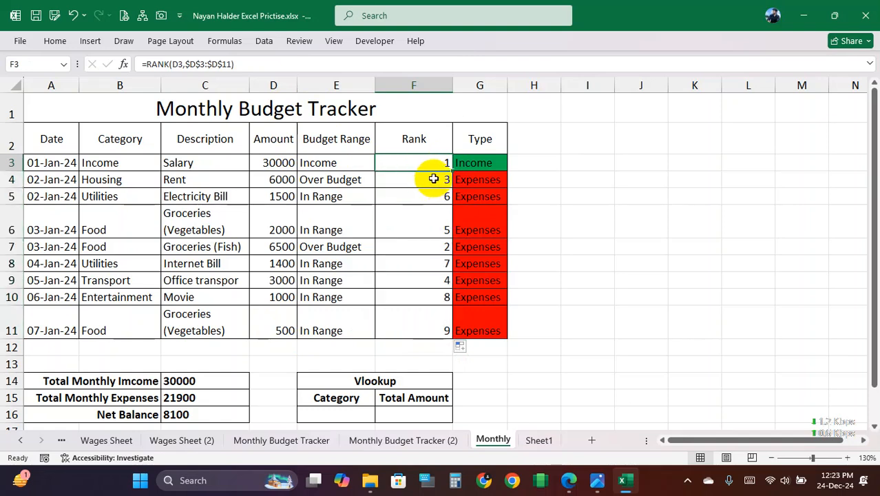
pyautogui.click(431, 179)
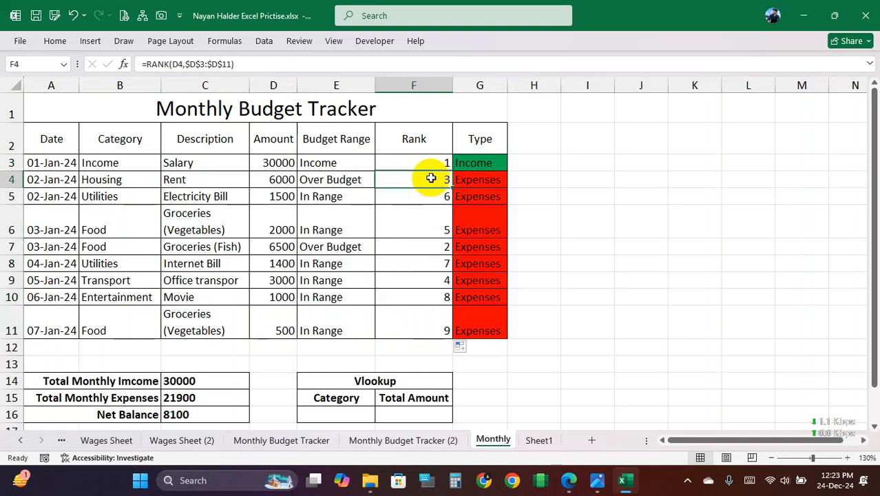
# Step: Clear the formulas from the Rank cells F3:F11
pyautogui.click(420, 165)
pyautogui.click(422, 193)
pyautogui.moveTo(419, 165); pyautogui.dragTo(421, 315)
pyautogui.press('Delete')
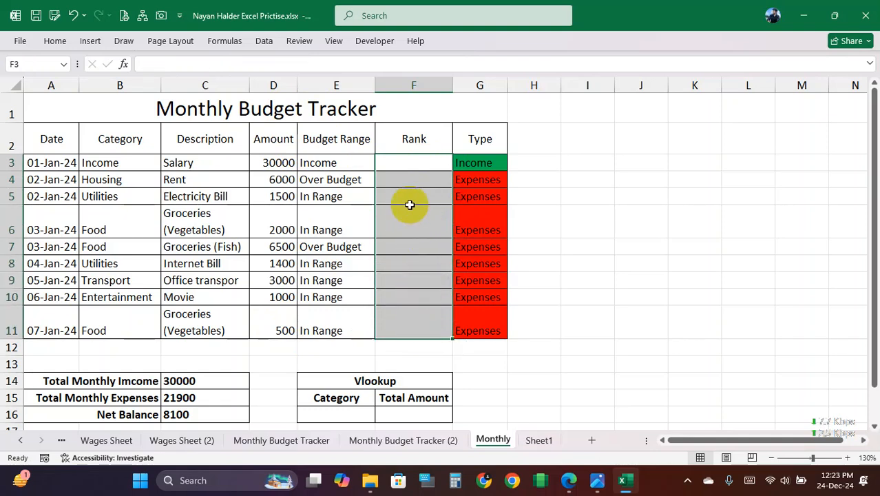
pyautogui.moveTo(403, 167); pyautogui.dragTo(405, 325)
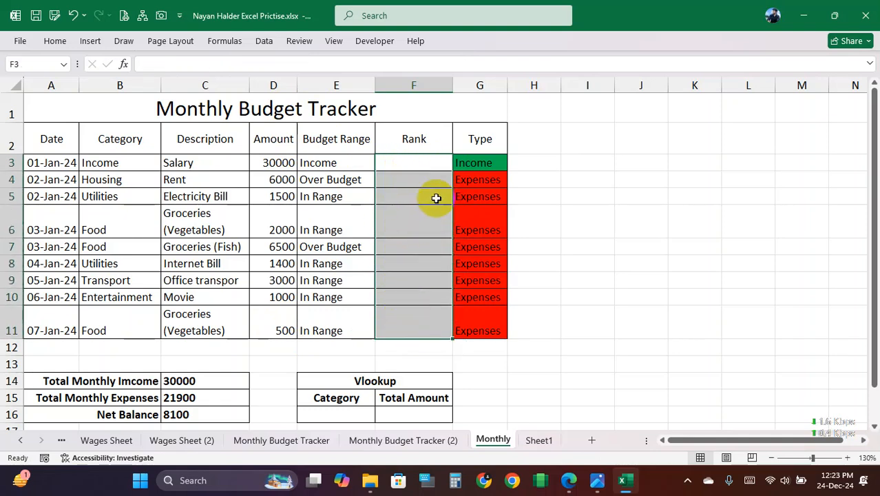
# Step: Copy the Category and Amount columns, B2:B11 and D2:D11, into a helper table starting at I2
pyautogui.moveTo(598, 147); pyautogui.dragTo(633, 323)
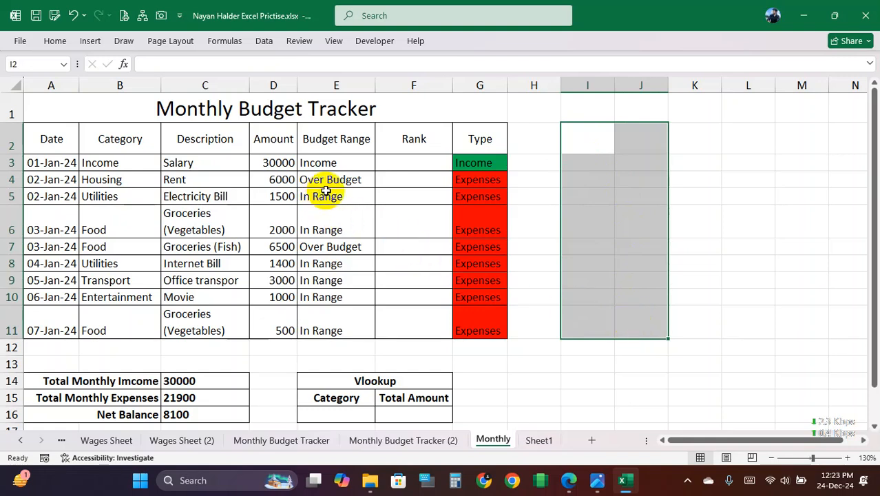
pyautogui.moveTo(120, 141); pyautogui.dragTo(115, 322)
pyautogui.keyDown('ctrl'); pyautogui.click(275, 146); pyautogui.keyUp('ctrl')
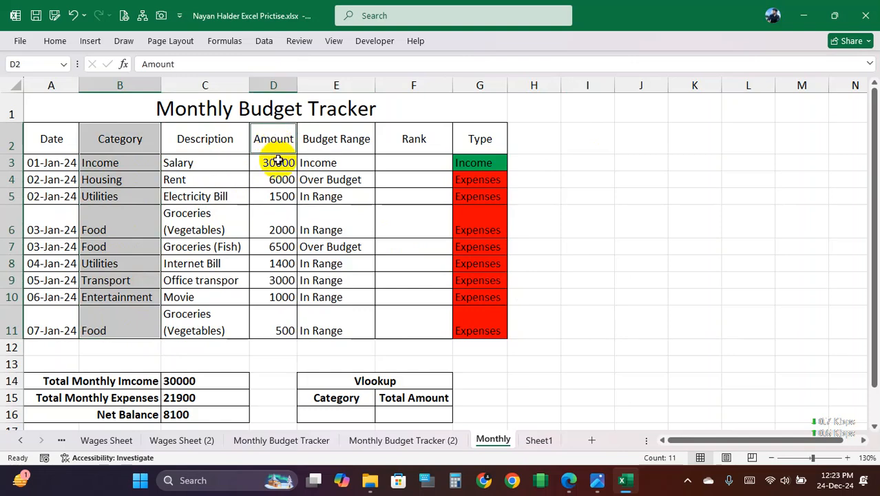
pyautogui.moveTo(275, 148); pyautogui.dragTo(273, 310)
pyautogui.hotkey('ctrl', 'c')
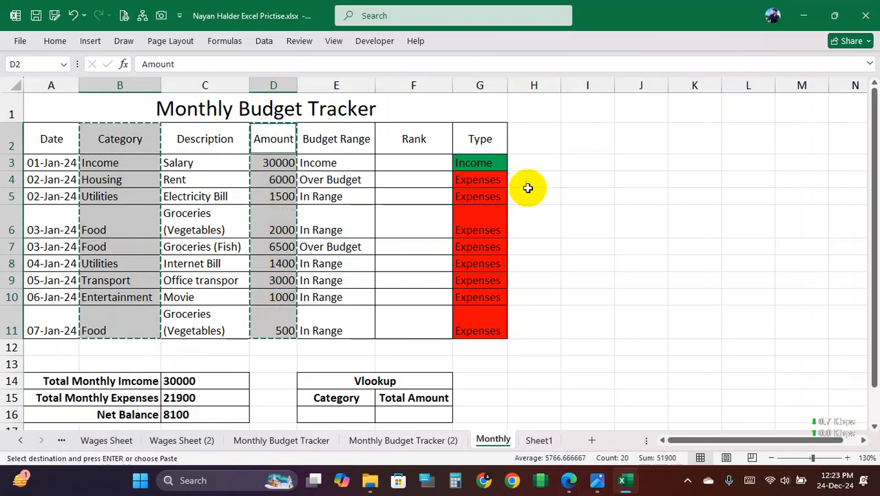
pyautogui.click(586, 143)
pyautogui.hotkey('ctrl', 'v')
pyautogui.click(625, 179)
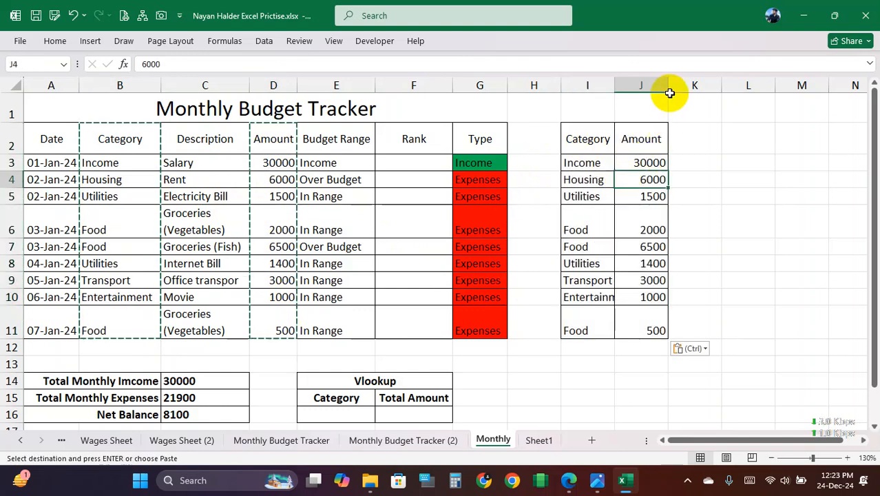
pyautogui.moveTo(610, 143); pyautogui.dragTo(625, 215)
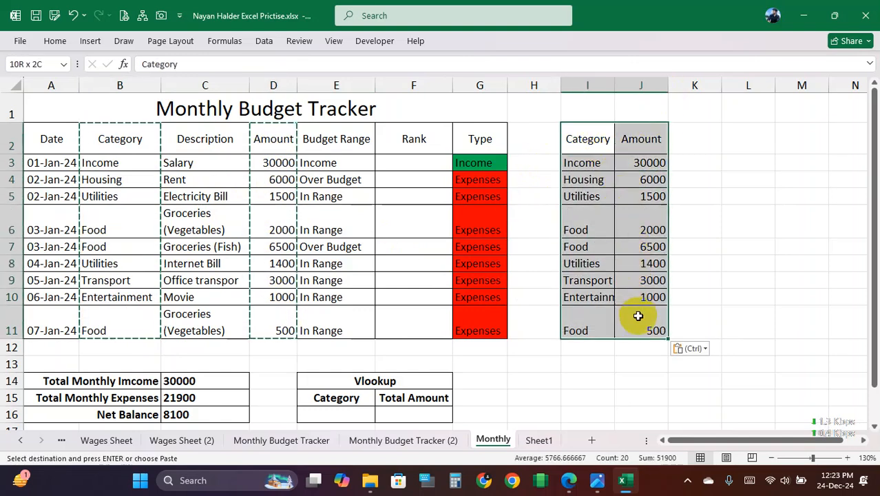
# Step: Clear the Income entry and its amount from I3:J3 in the helper table, leaving only the expense rows
pyautogui.click(598, 217)
pyautogui.moveTo(590, 162); pyautogui.dragTo(639, 164)
pyautogui.press('Delete')
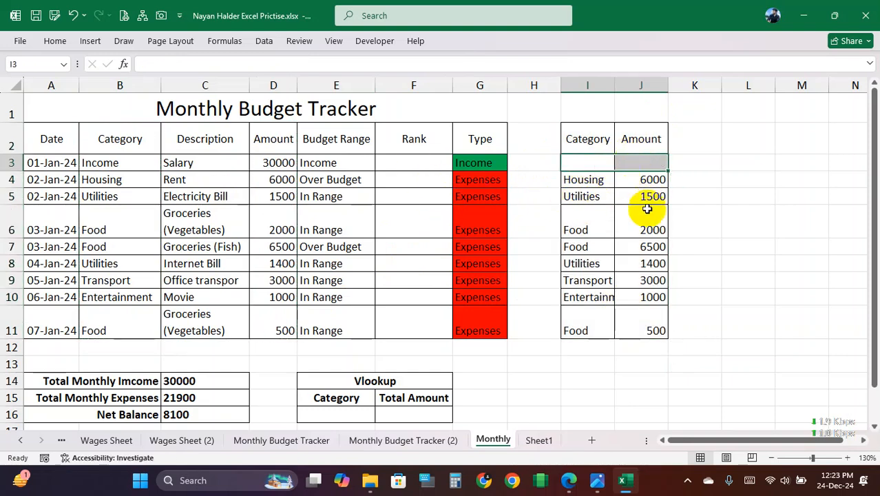
pyautogui.click(623, 223)
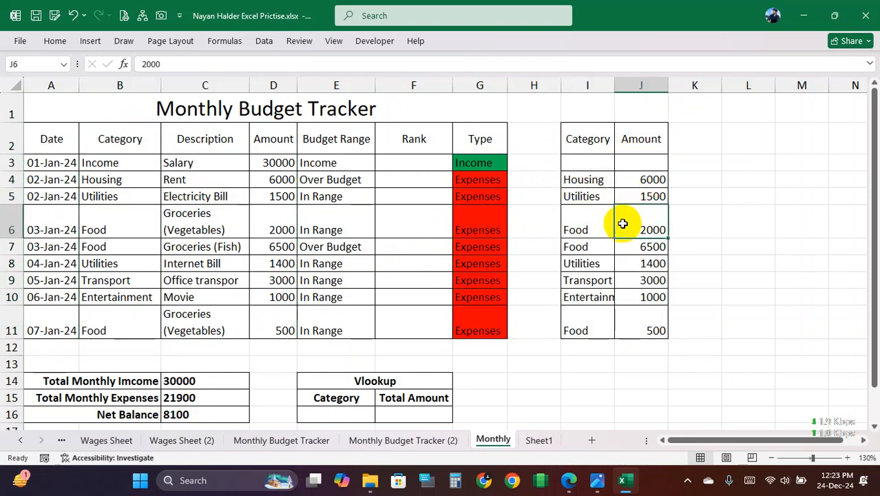
pyautogui.click(589, 181)
pyautogui.click(637, 180)
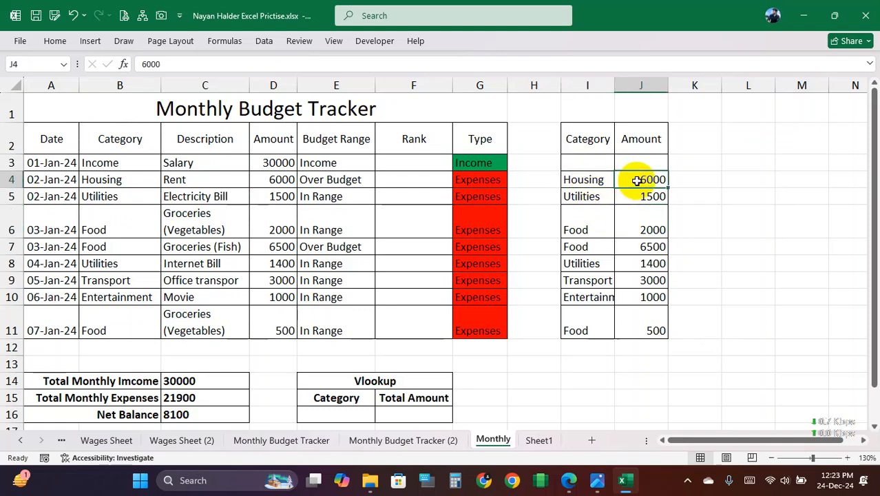
# Step: Enter =IF(G3="Income","-",RANK(J3,J3:J11)) in F3, accepting the closing-bracket correction
pyautogui.click(411, 164)
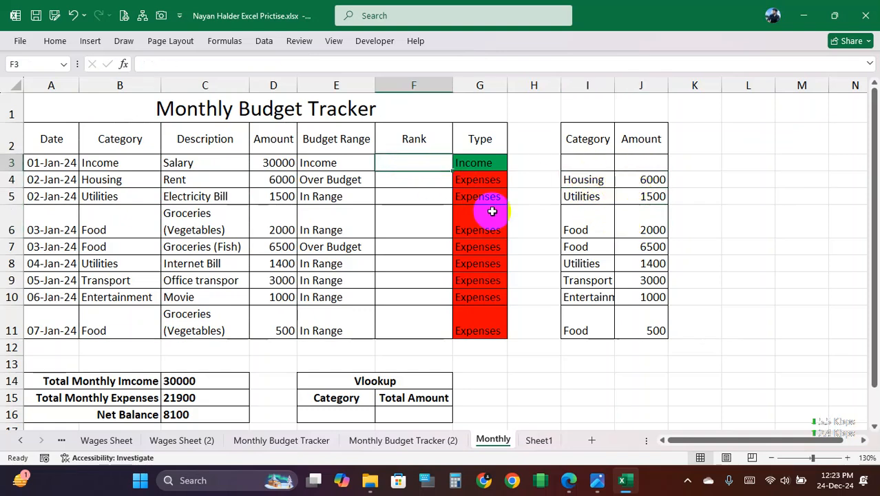
pyautogui.write('=if(')
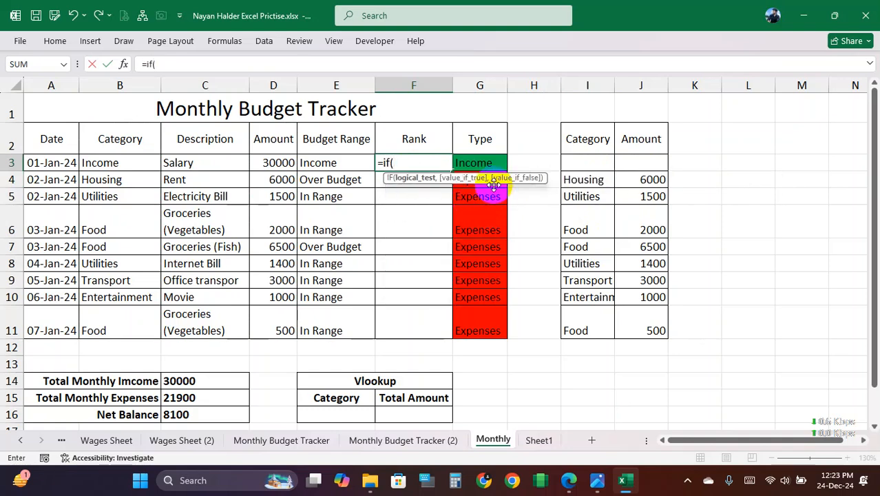
pyautogui.click(482, 165)
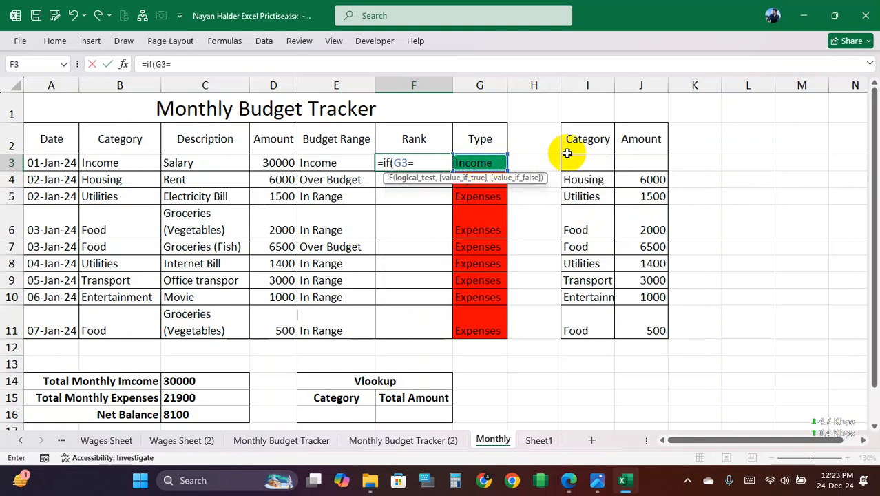
pyautogui.write('="Income"')
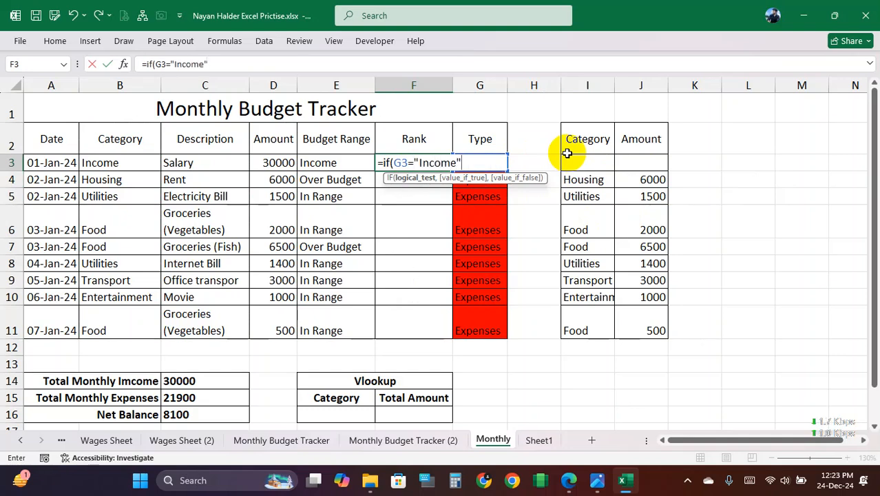
pyautogui.write(',"-')
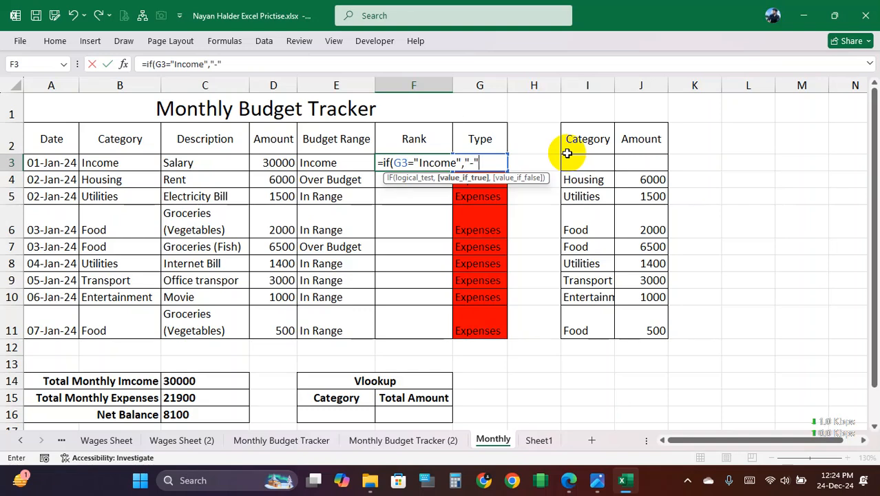
pyautogui.write('",')
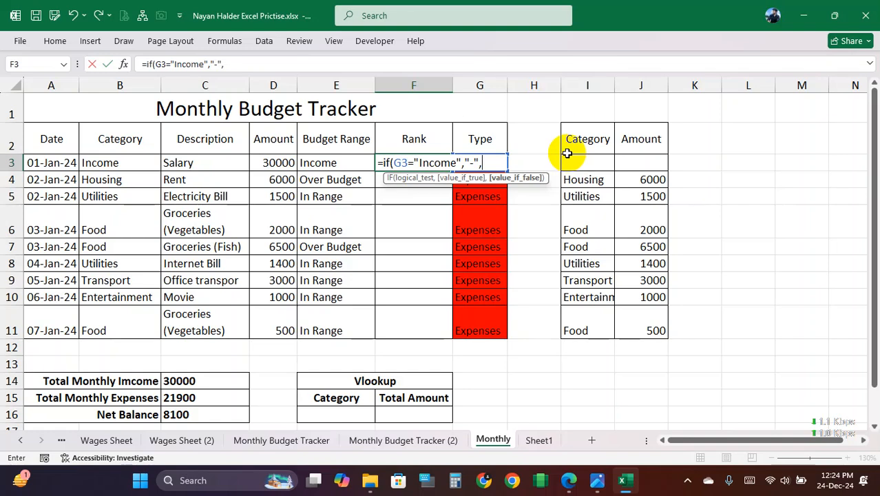
pyautogui.write('rank')
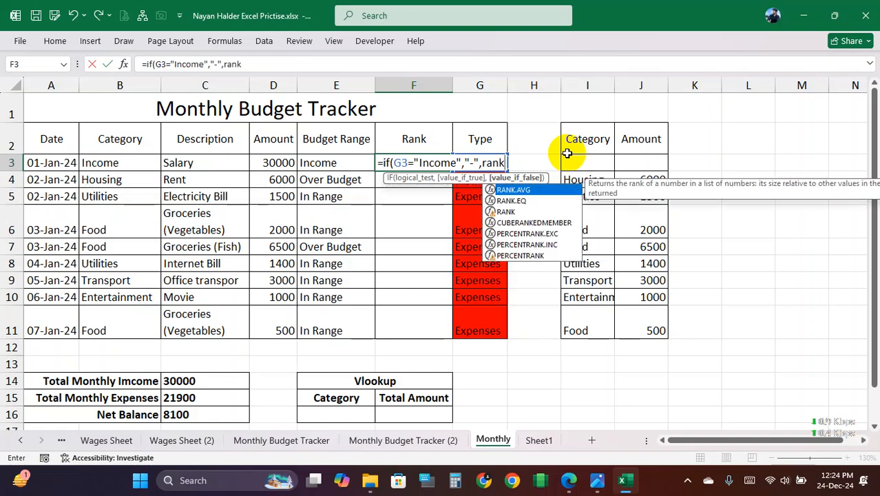
pyautogui.write('(')
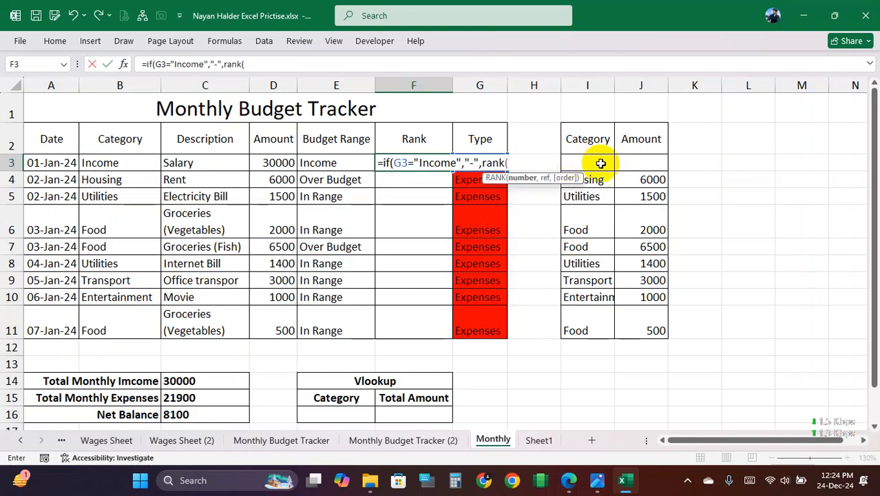
pyautogui.click(640, 161)
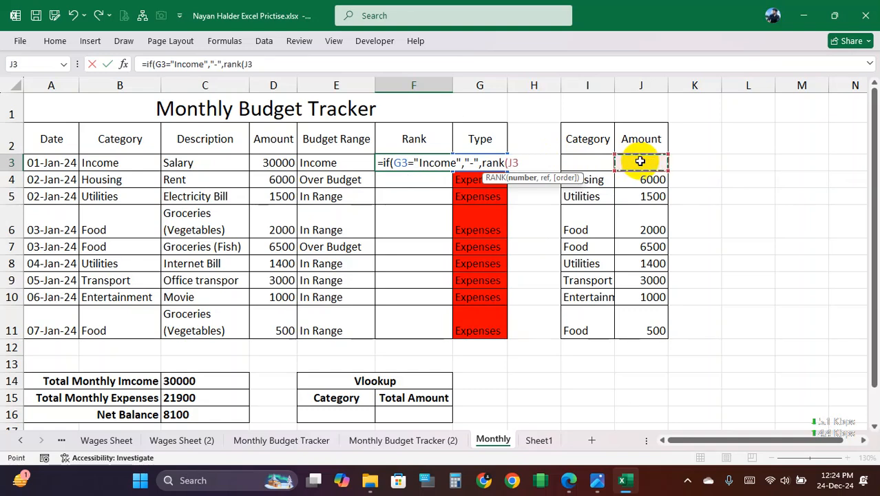
pyautogui.write(',')
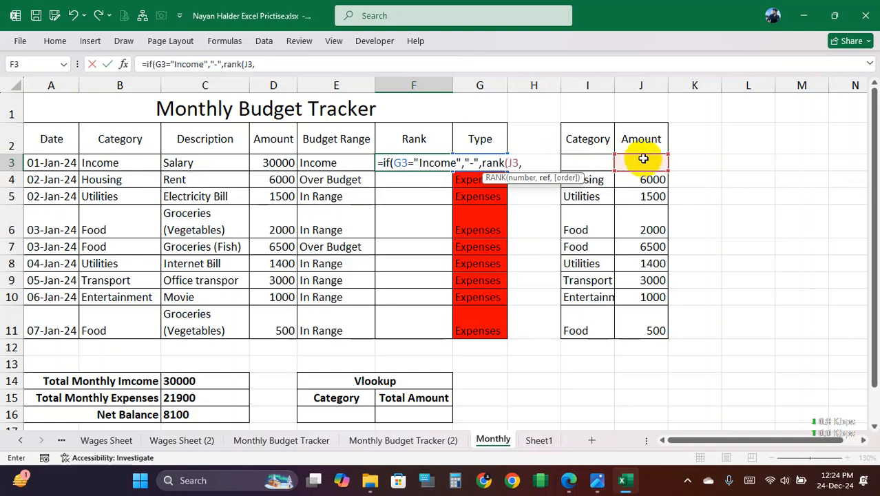
pyautogui.moveTo(642, 161); pyautogui.dragTo(639, 326)
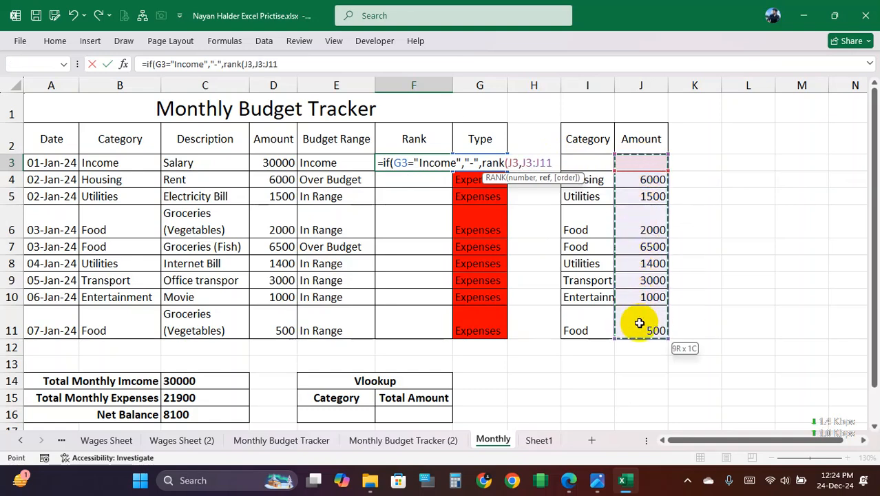
pyautogui.write(')')
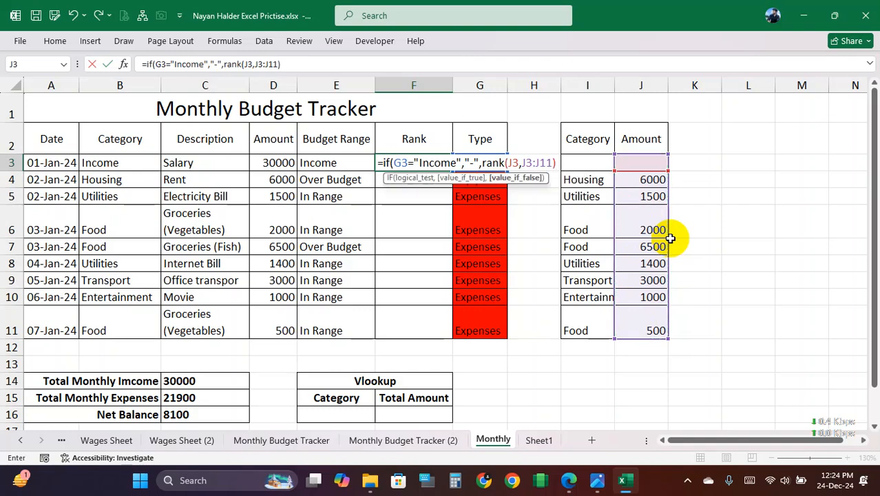
pyautogui.press('Return')
pyautogui.press('Return')
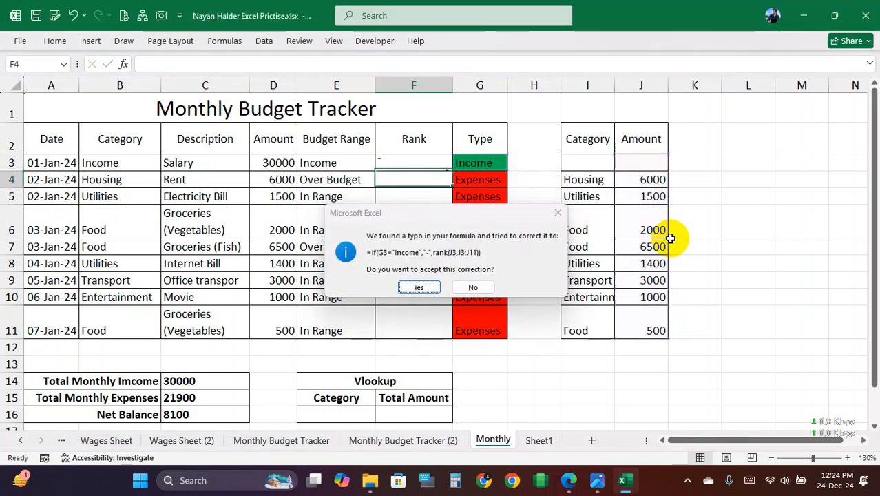
# Step: Make the rank range in F3 absolute as $J$3:$J$11 and fill the formula down to F11
pyautogui.click(401, 164)
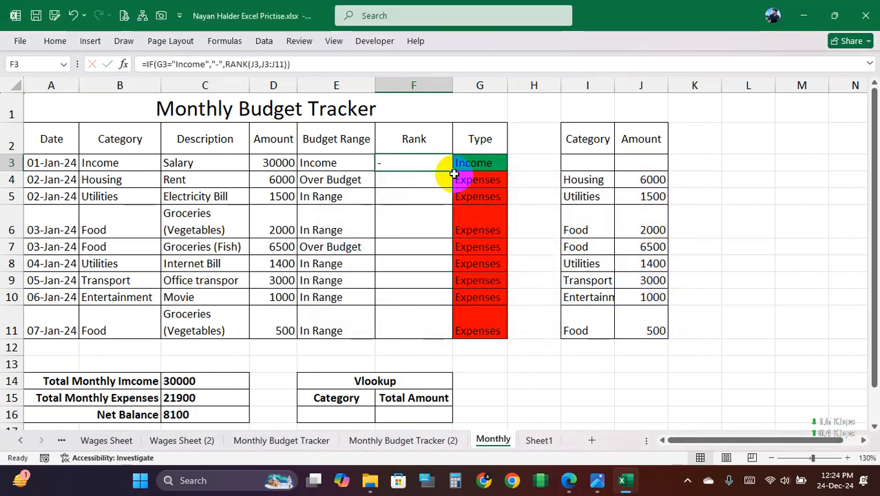
pyautogui.doubleClick(431, 163)
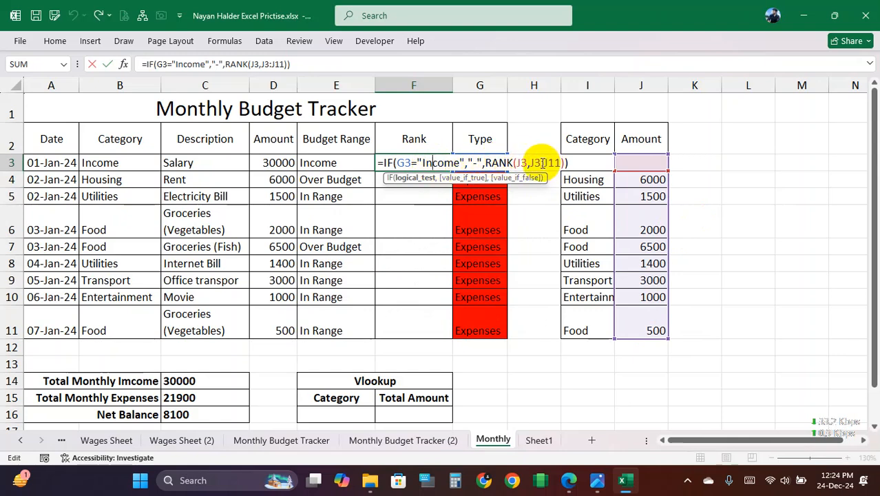
pyautogui.moveTo(533, 162); pyautogui.dragTo(562, 164)
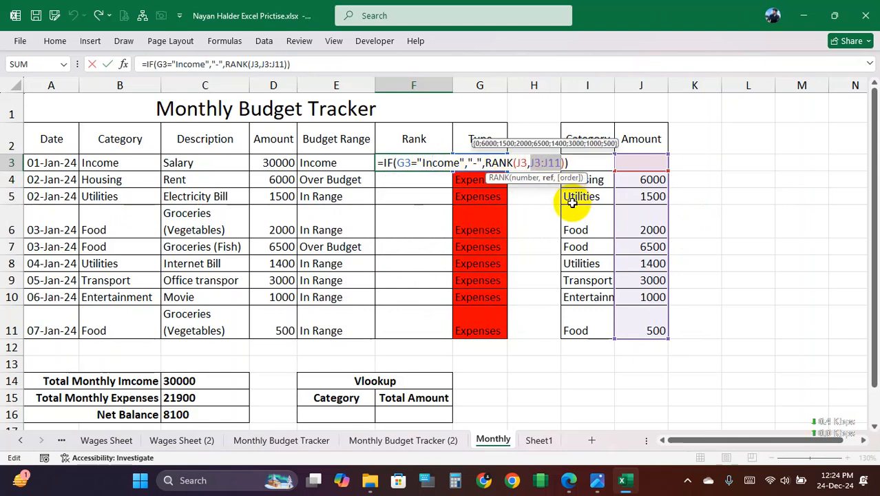
pyautogui.press('F4')
pyautogui.press('Return')
pyautogui.click(449, 170)
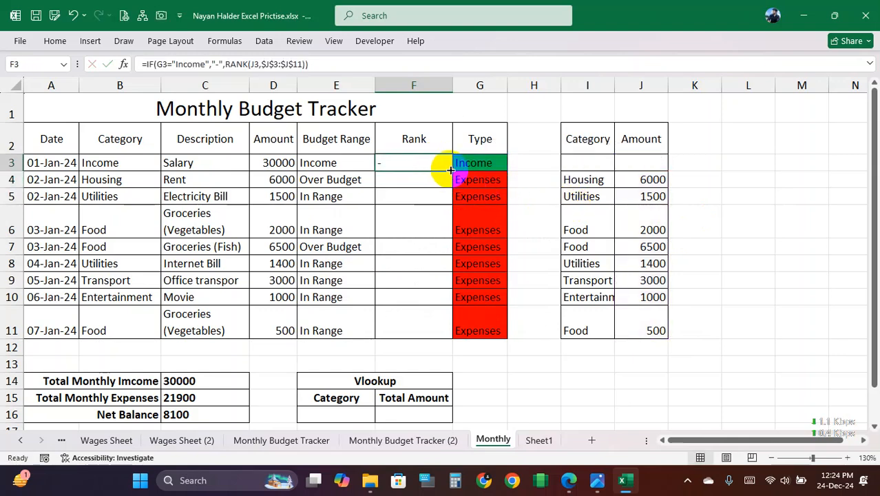
pyautogui.doubleClick(453, 170)
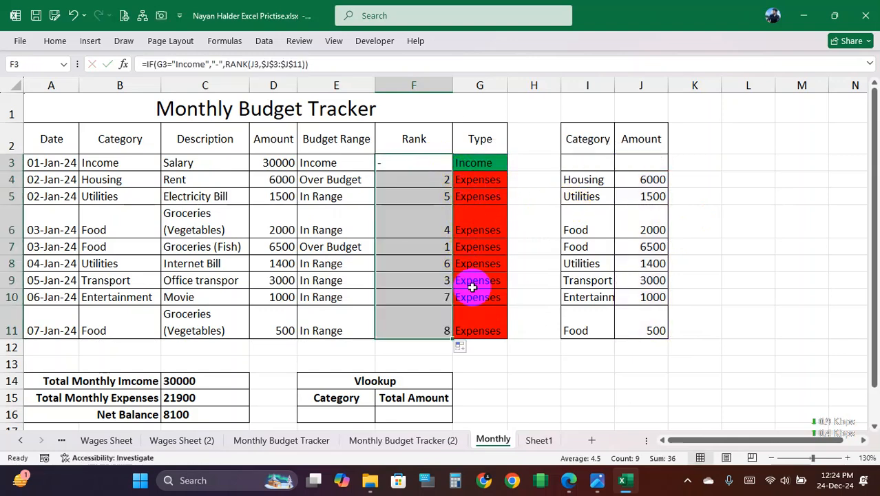
# Step: Centre the Rank values in F3:F11 both horizontally and vertically
pyautogui.moveTo(405, 168); pyautogui.dragTo(414, 314)
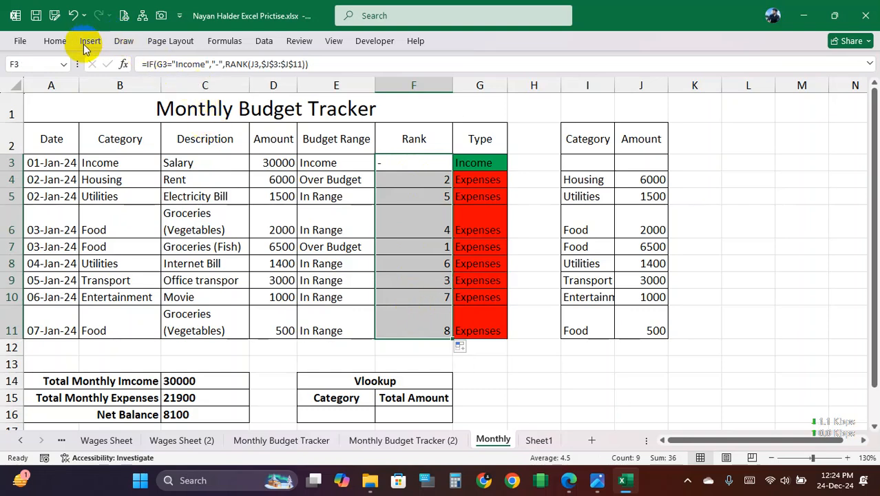
pyautogui.click(55, 41)
pyautogui.click(254, 86)
pyautogui.click(254, 66)
pyautogui.click(352, 207)
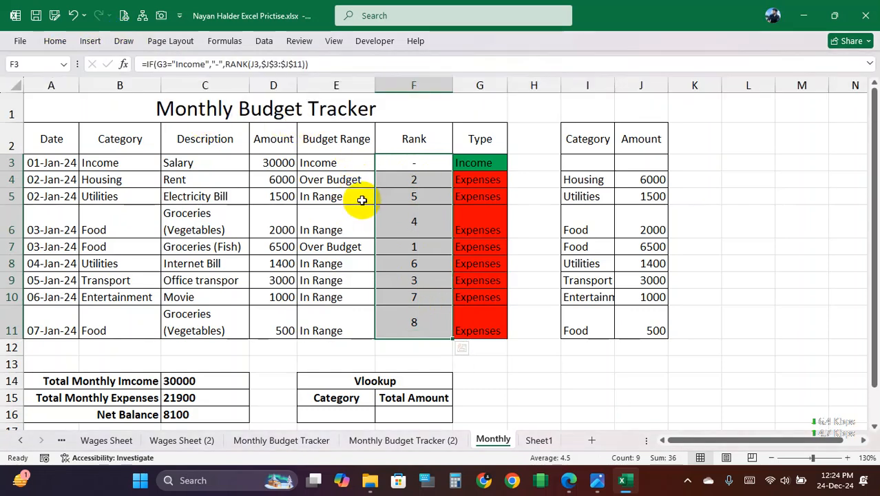
# Step: Change the category in B4 to Income by filling down from B3, and check the Rank cells F4:F11
pyautogui.click(138, 166)
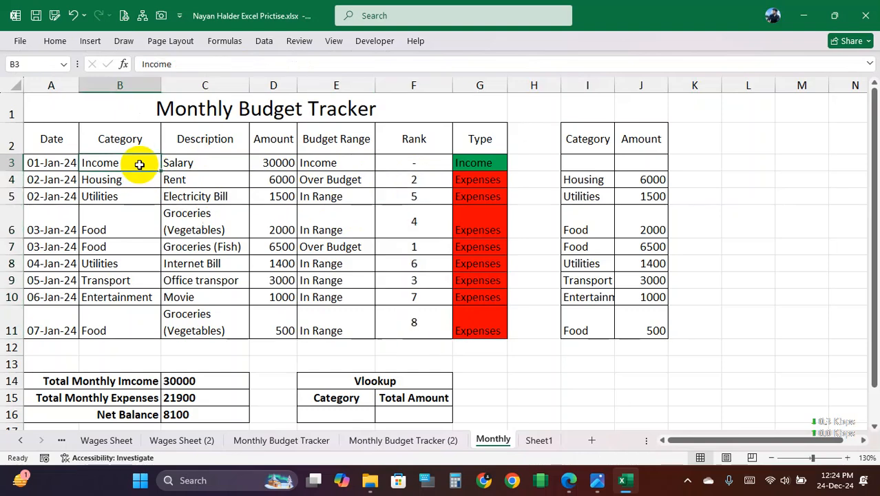
pyautogui.click(137, 184)
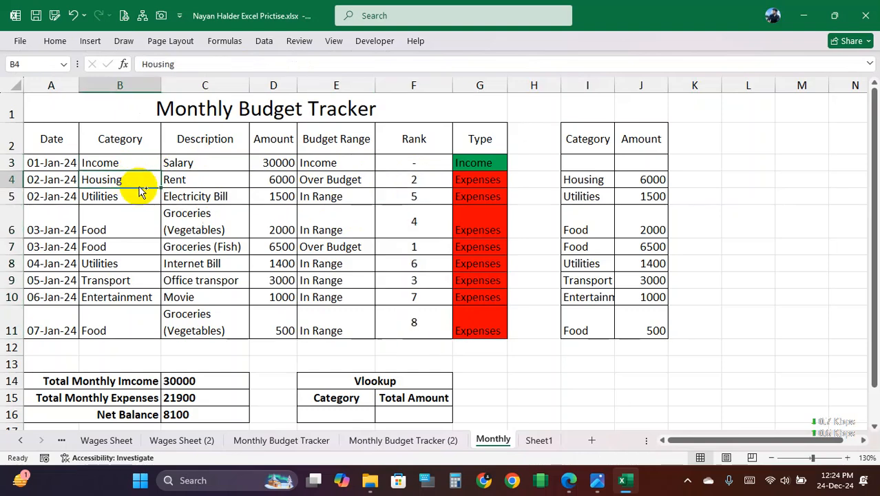
pyautogui.hotkey('ctrl', 'd')
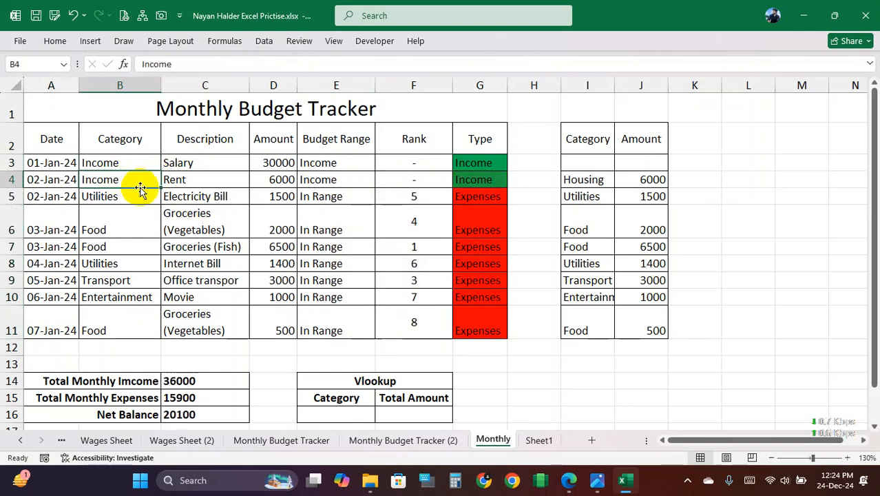
pyautogui.click(418, 181)
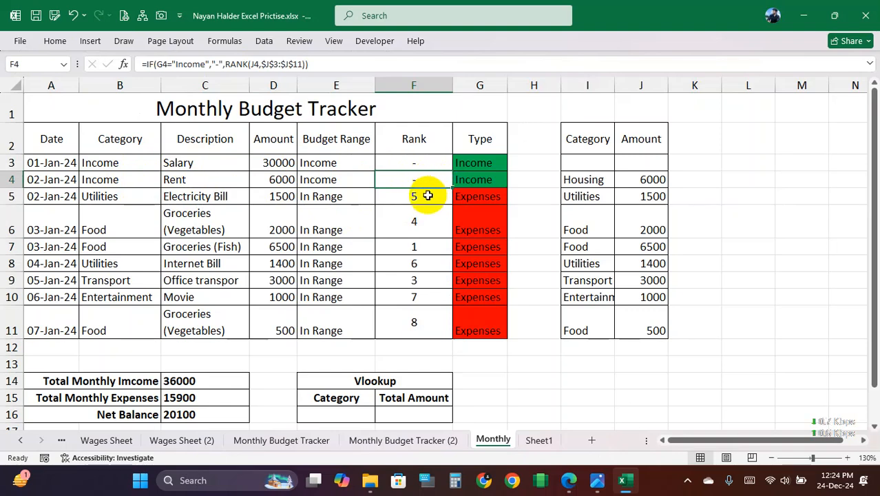
pyautogui.moveTo(416, 197); pyautogui.dragTo(411, 313)
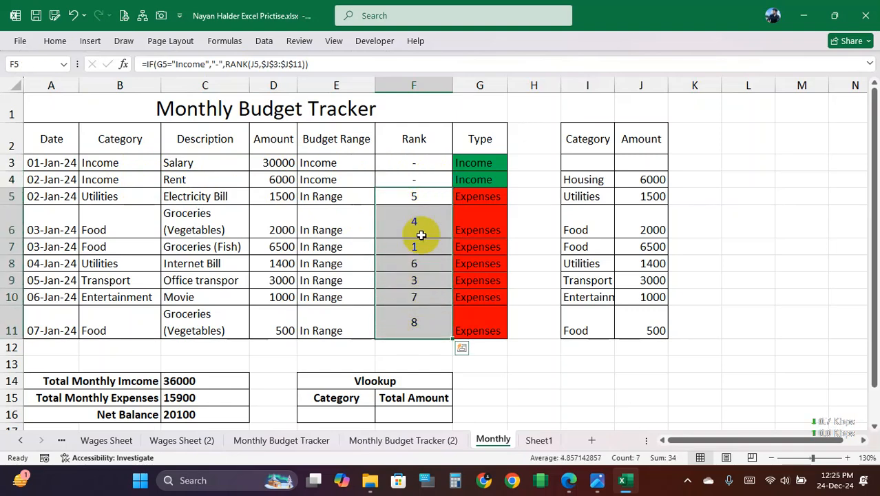
# Step: Examine the rank formulas in F5 and F6 and leave them as they are
pyautogui.click(422, 197)
pyautogui.doubleClick(424, 197)
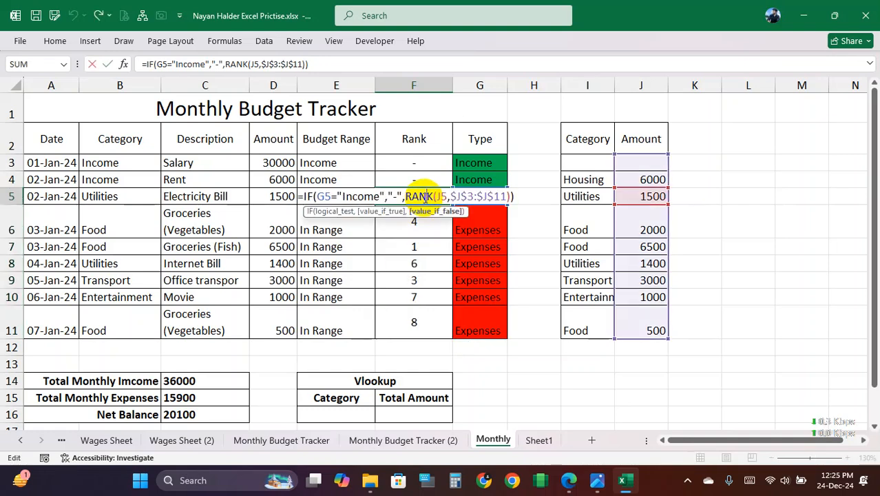
pyautogui.press('Return')
pyautogui.doubleClick(419, 218)
pyautogui.press('Return')
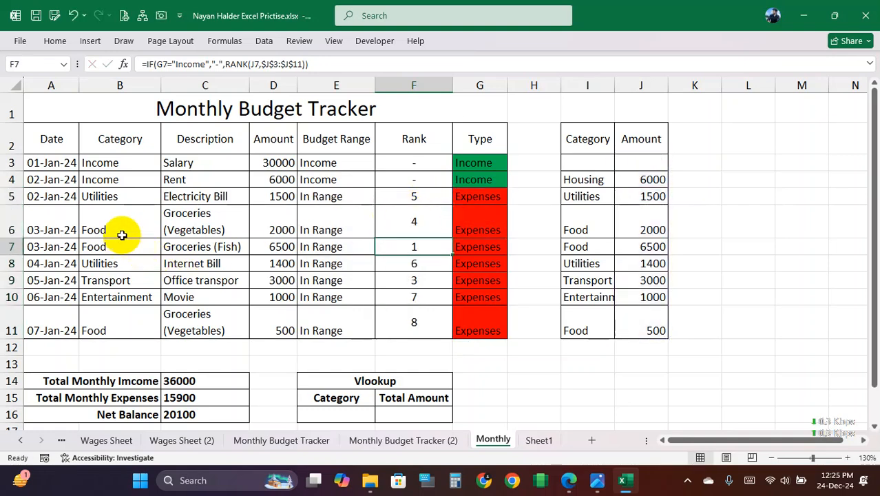
# Step: Change the category in B7 to Income and check the Rank and Type cells of the income rows
pyautogui.click(108, 248)
pyautogui.write('Income')
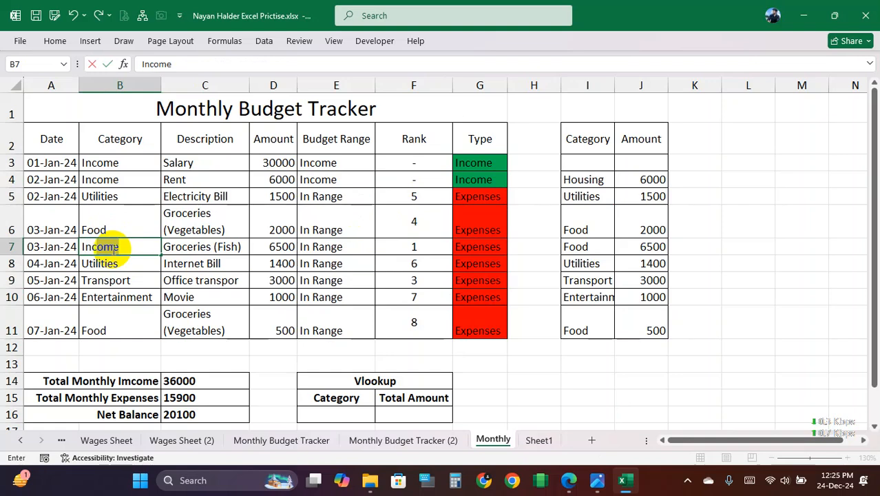
pyautogui.press('Return')
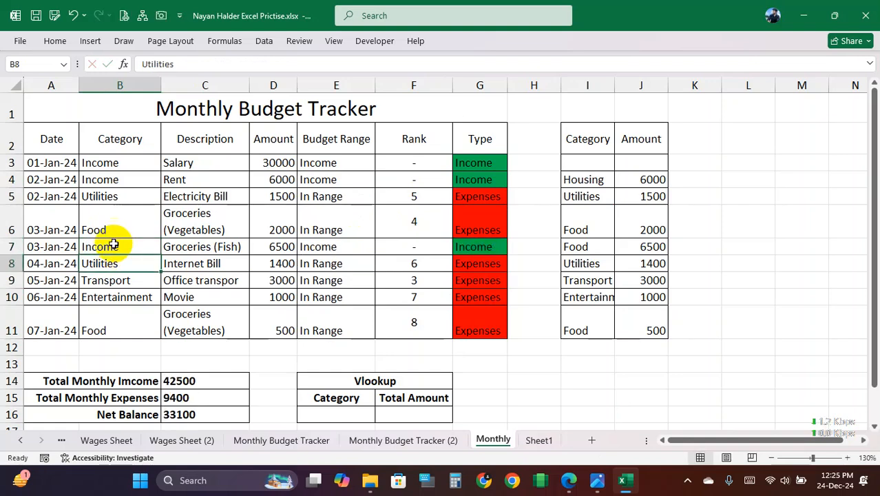
pyautogui.click(427, 245)
pyautogui.click(480, 245)
pyautogui.click(420, 244)
pyautogui.moveTo(480, 247); pyautogui.dragTo(434, 247)
pyautogui.moveTo(480, 178); pyautogui.dragTo(460, 174)
pyautogui.click(441, 164)
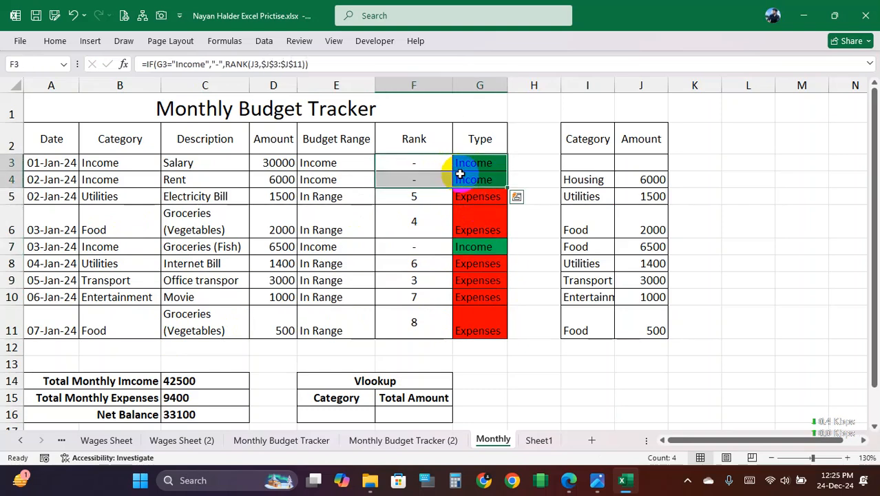
# Step: Undo the category changes in B7 and B4 and check the rank in F4
pyautogui.hotkey('ctrl', 'z')
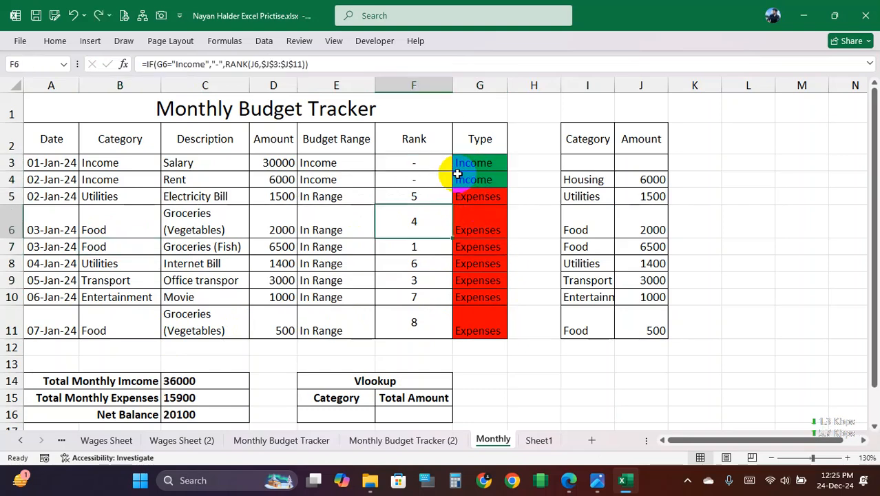
pyautogui.hotkey('ctrl', 'z')
pyautogui.hotkey('ctrl', 'z')
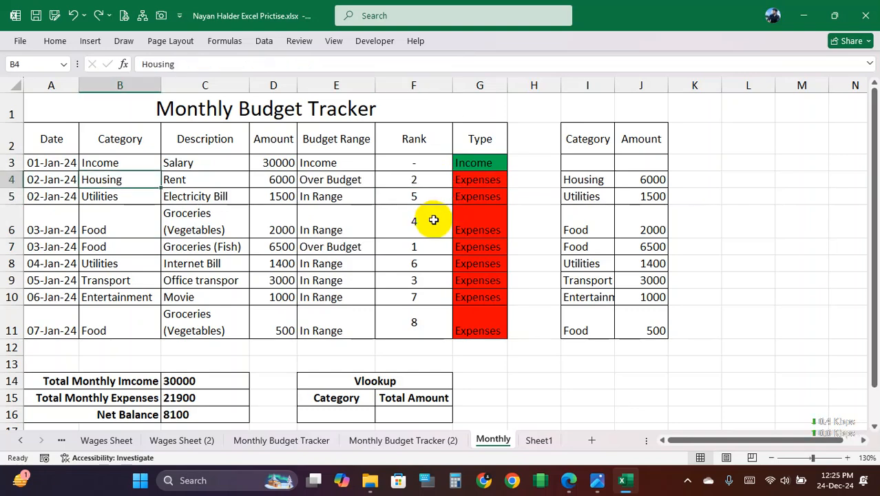
pyautogui.click(417, 179)
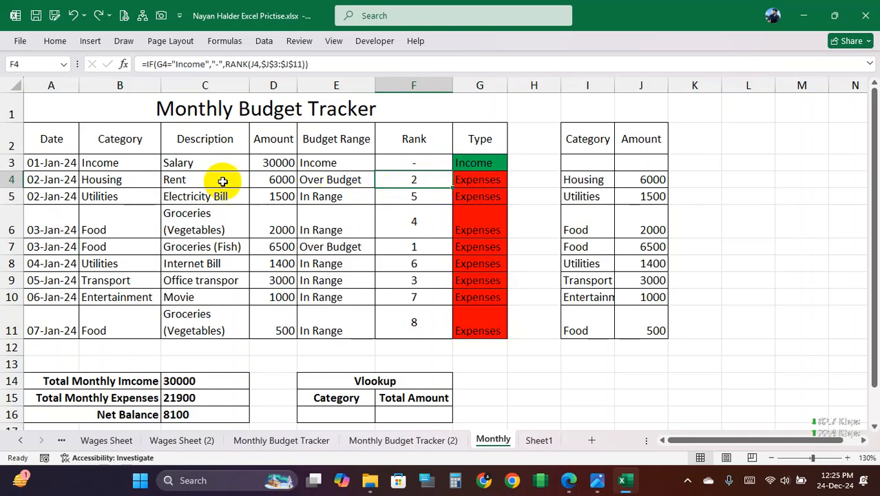
# Step: Fill Income down into B4, review the ranks in F5:F11, and undo the fill
pyautogui.click(122, 176)
pyautogui.hotkey('ctrl', 'd')
pyautogui.moveTo(416, 195); pyautogui.dragTo(410, 309)
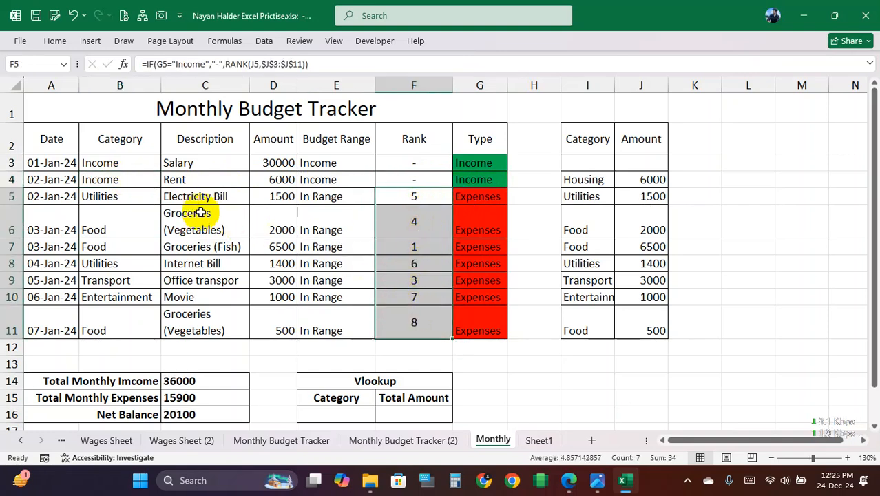
pyautogui.hotkey('ctrl', 'z')
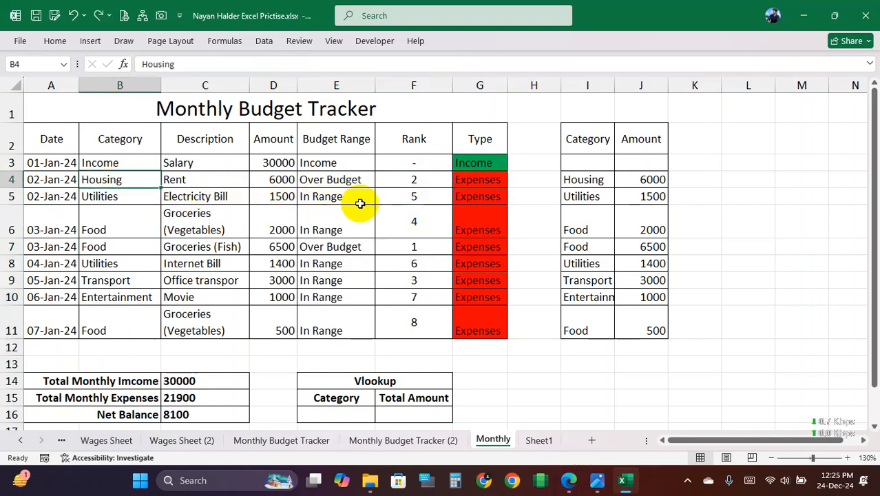
# Step: Compare the expense ranks in F4, F7, F8 and F9
pyautogui.click(417, 181)
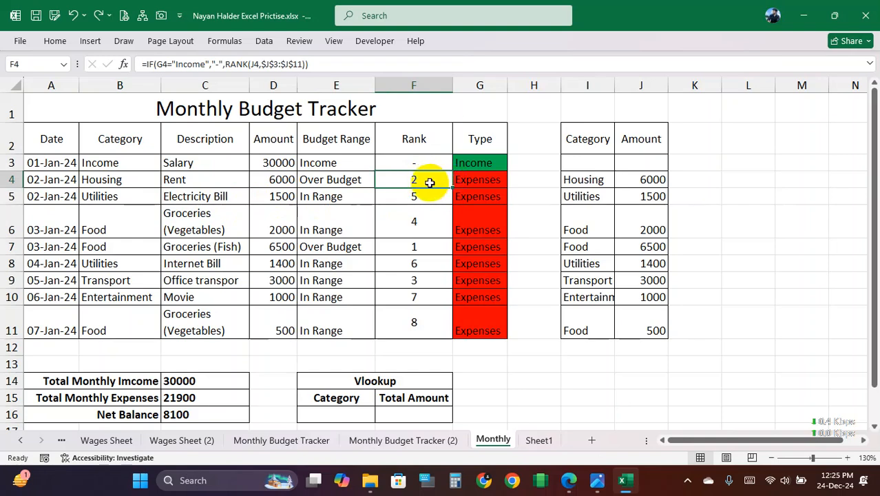
pyautogui.click(430, 246)
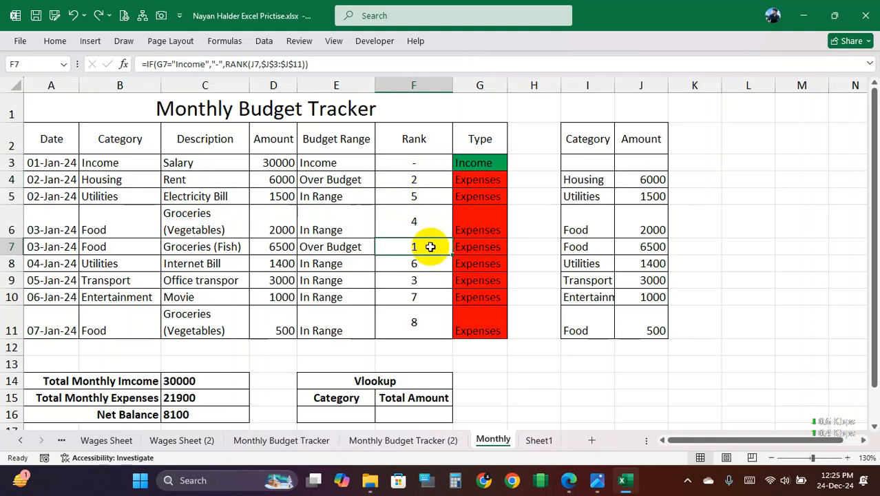
pyautogui.click(427, 270)
pyautogui.click(422, 281)
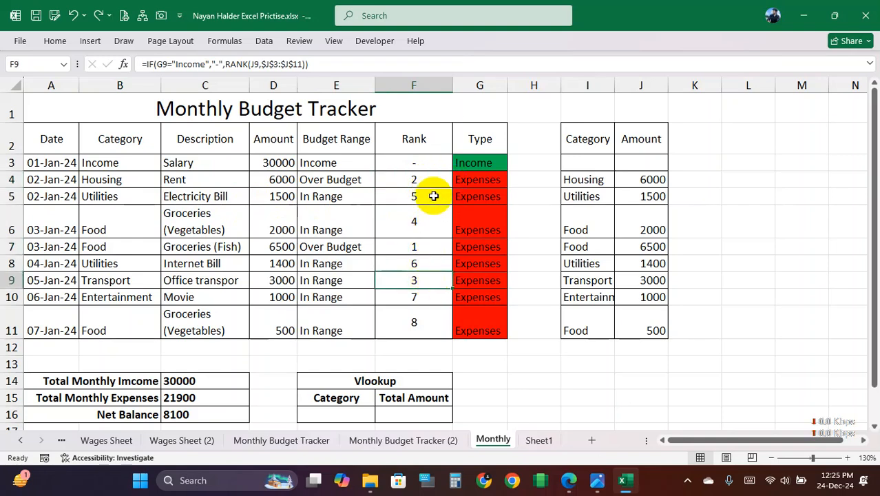
# Step: Fill Income from B3 down into B4 again and compare the ranks in F7 and F9
pyautogui.click(127, 180)
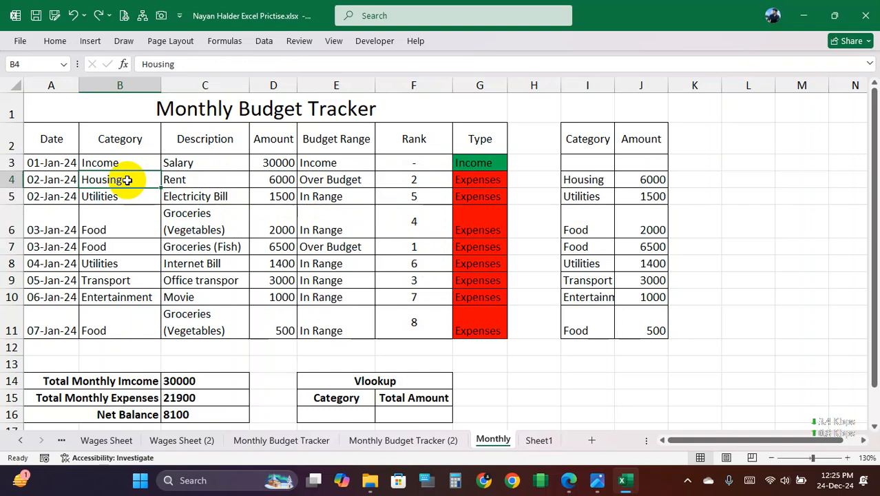
pyautogui.hotkey('ctrl', 'd')
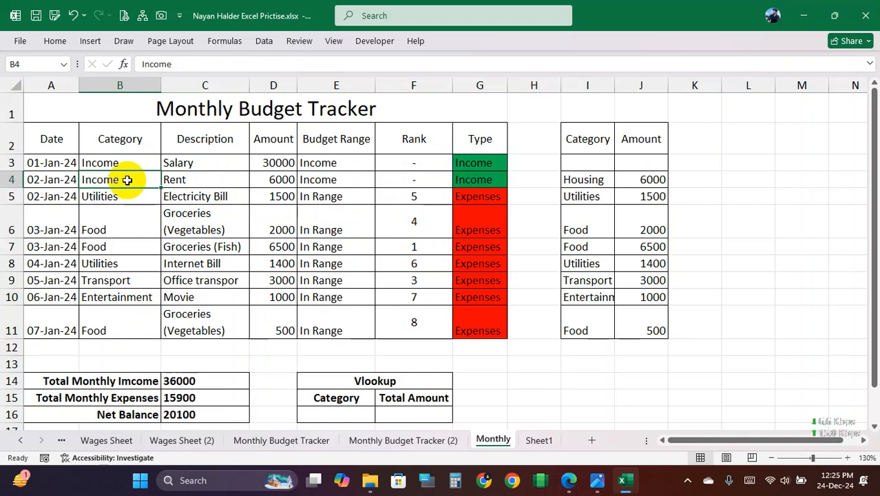
pyautogui.click(425, 282)
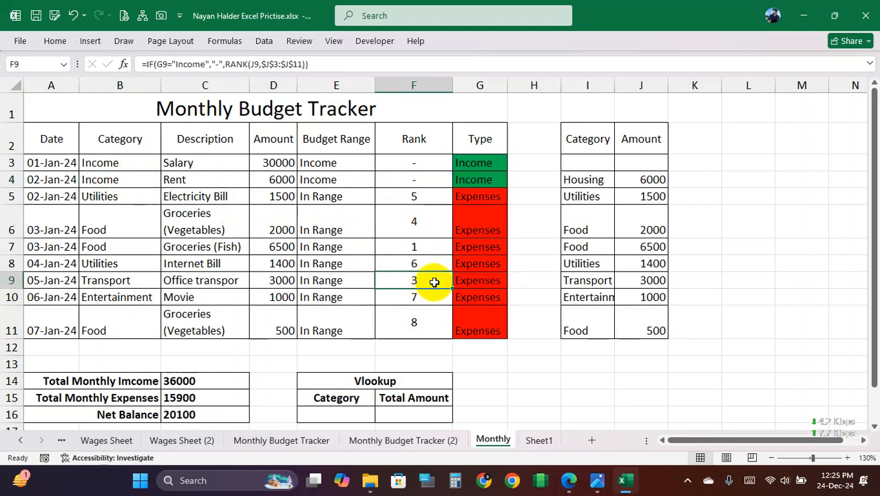
pyautogui.click(418, 247)
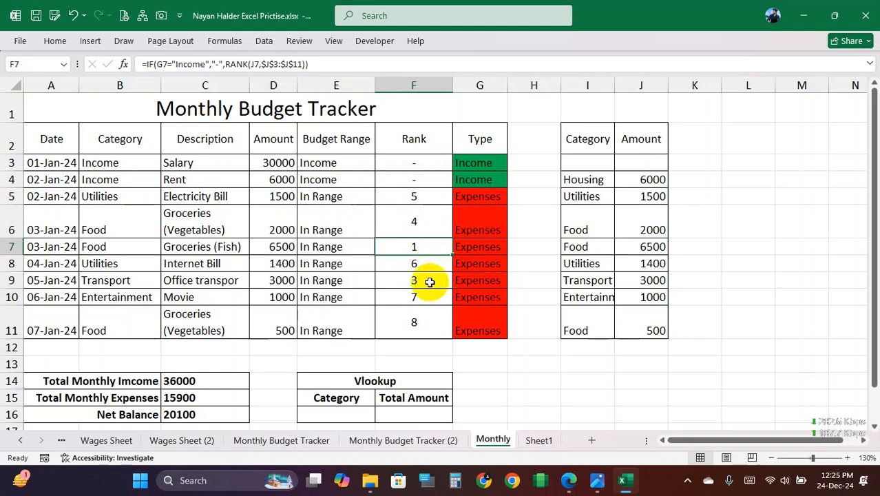
pyautogui.click(428, 282)
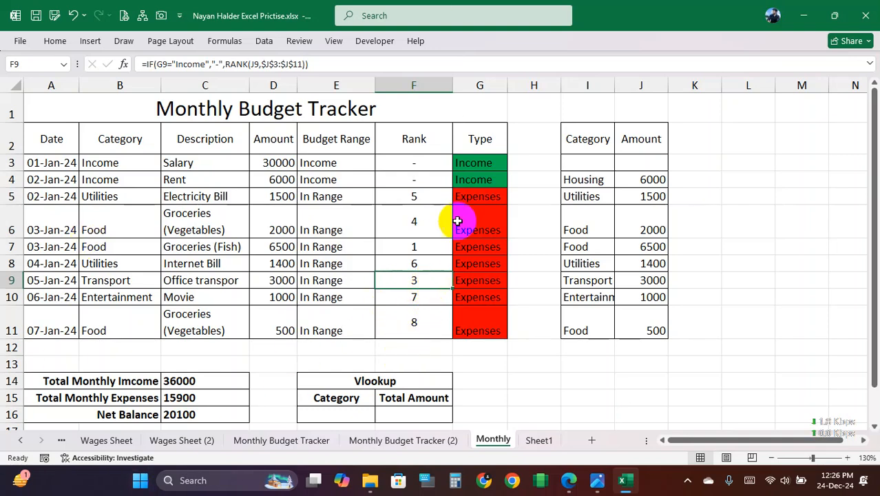
# Step: Clear the Housing entry in I4:J4 of the helper table and check the ranks in F7 and F9
pyautogui.moveTo(592, 180); pyautogui.dragTo(641, 177)
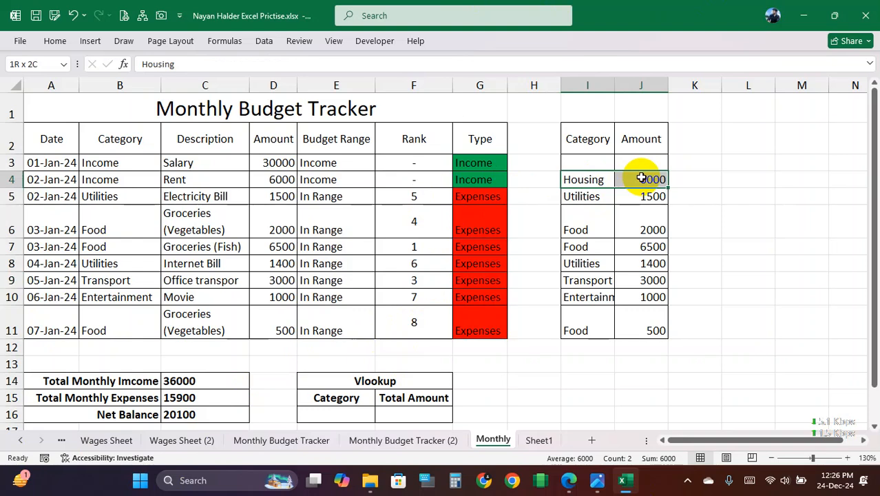
pyautogui.press('Delete')
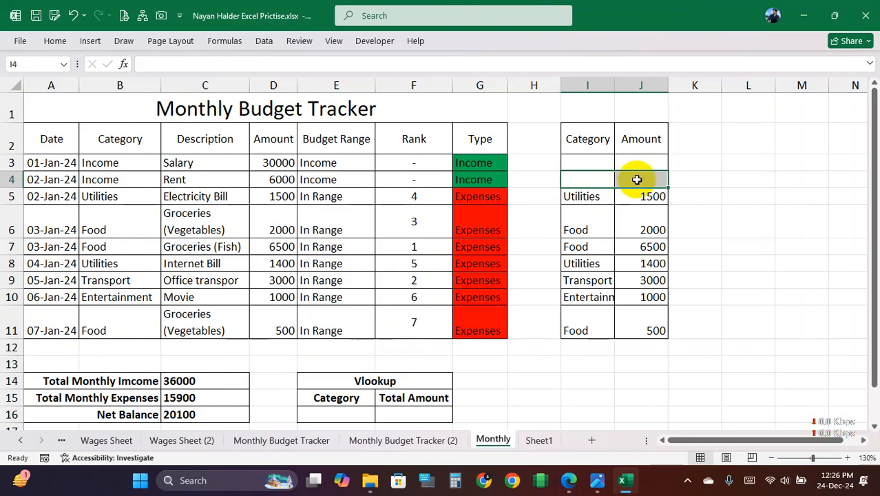
pyautogui.click(414, 249)
pyautogui.click(426, 281)
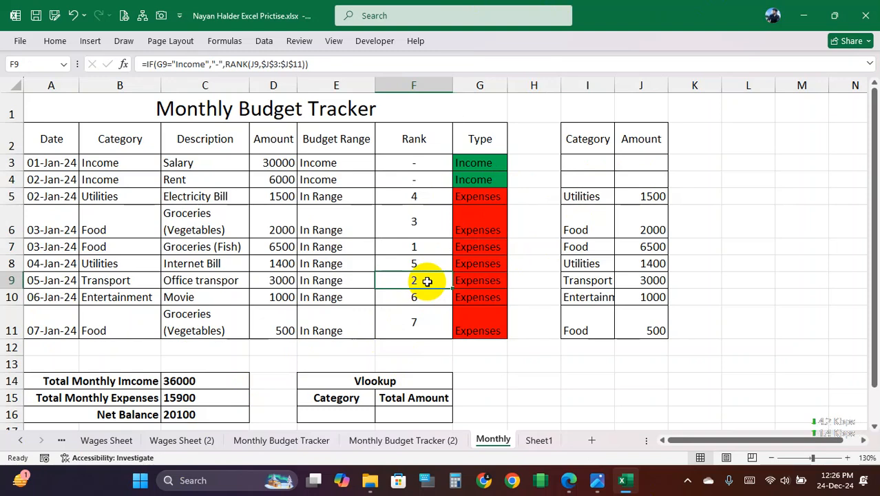
# Step: Undo the clearing of I4:J4 and the Income fill in B4, and check F4
pyautogui.hotkey('ctrl', 'z')
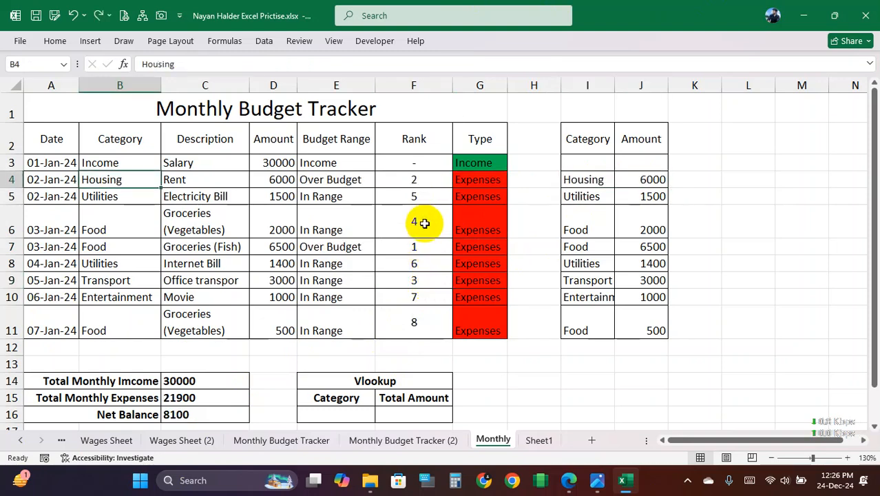
pyautogui.click(417, 178)
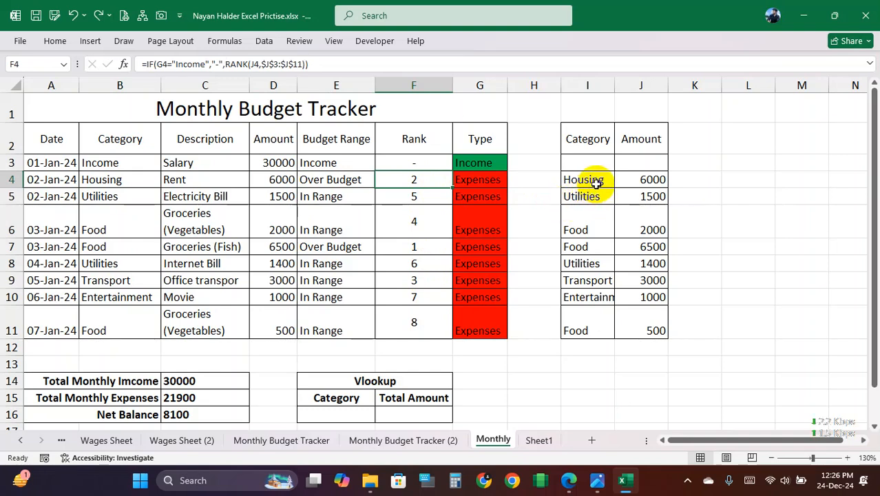
# Step: Clear the helper table entries in I3:J11 and the Rank formulas in F3:F11
pyautogui.moveTo(587, 167); pyautogui.dragTo(644, 331)
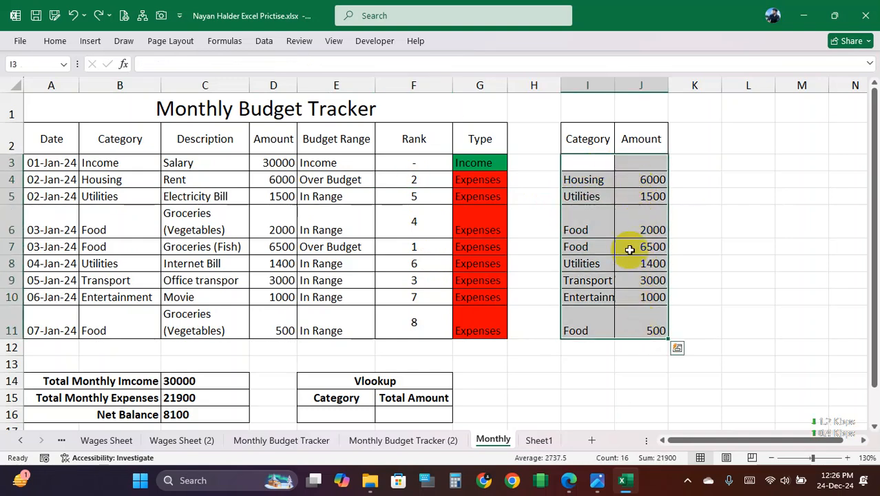
pyautogui.moveTo(586, 165); pyautogui.dragTo(642, 322)
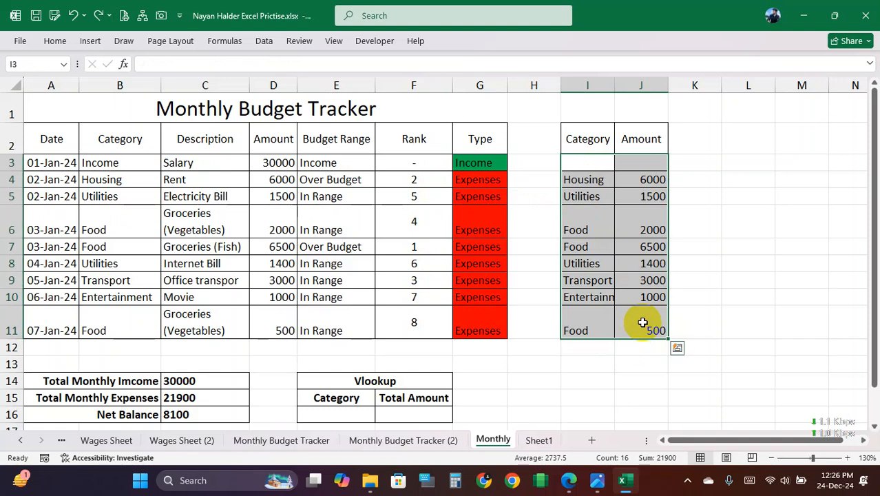
pyautogui.click(604, 264)
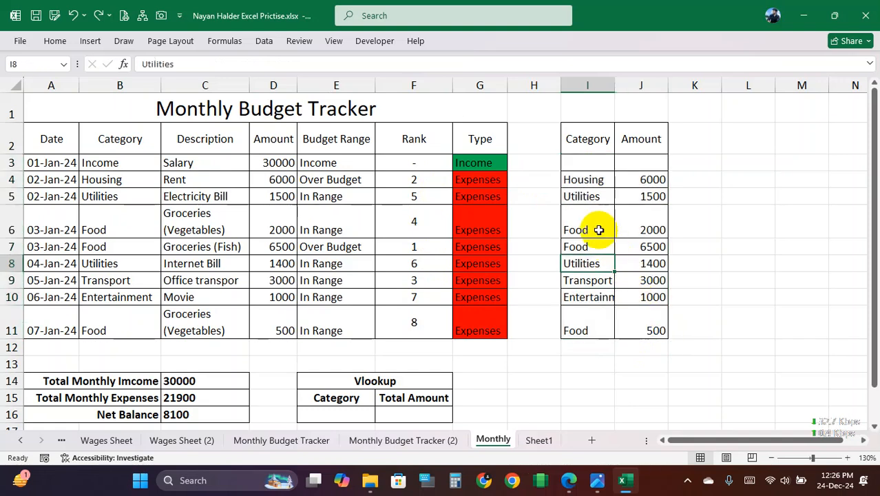
pyautogui.click(592, 166)
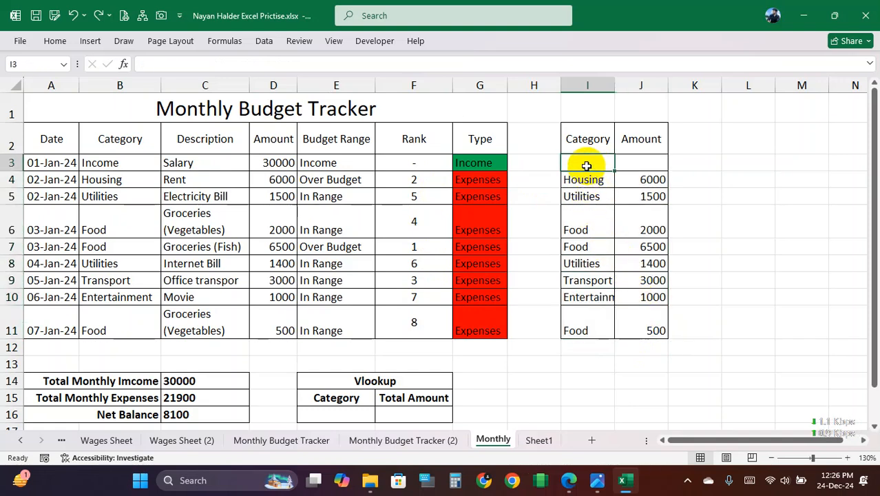
pyautogui.moveTo(592, 164); pyautogui.dragTo(634, 321)
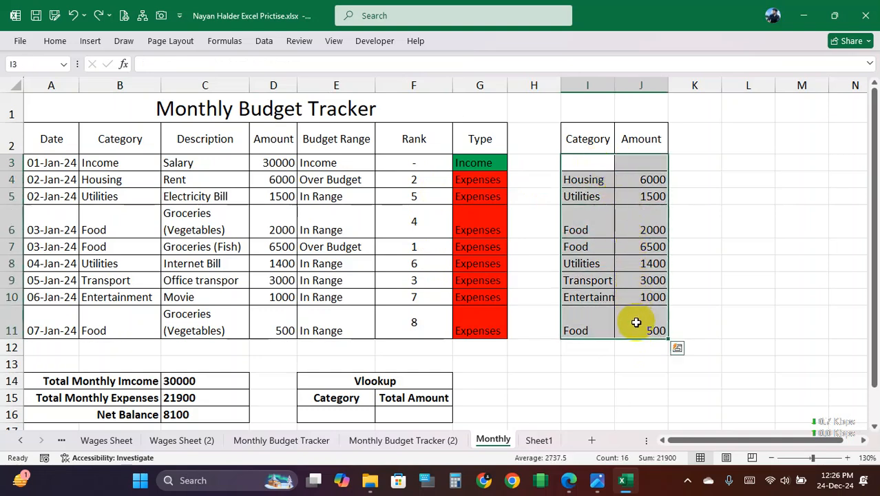
pyautogui.press('Delete')
pyautogui.click(597, 162)
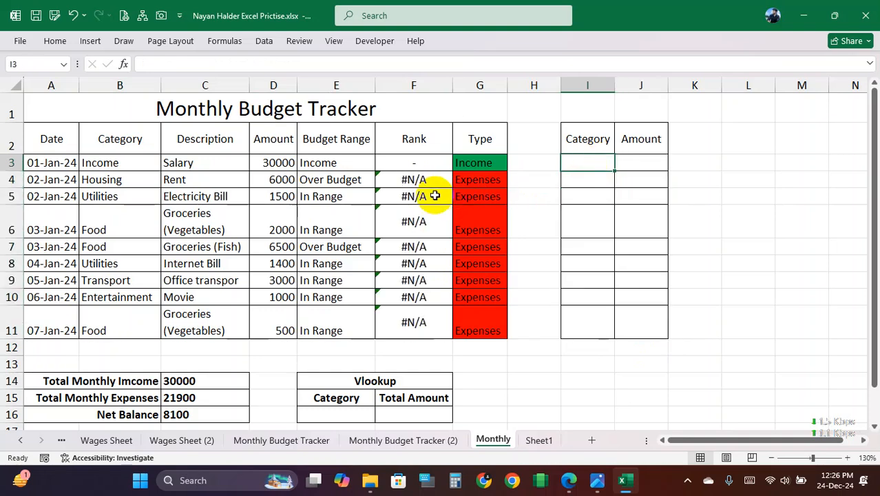
pyautogui.moveTo(408, 167); pyautogui.dragTo(413, 326)
pyautogui.press('Delete')
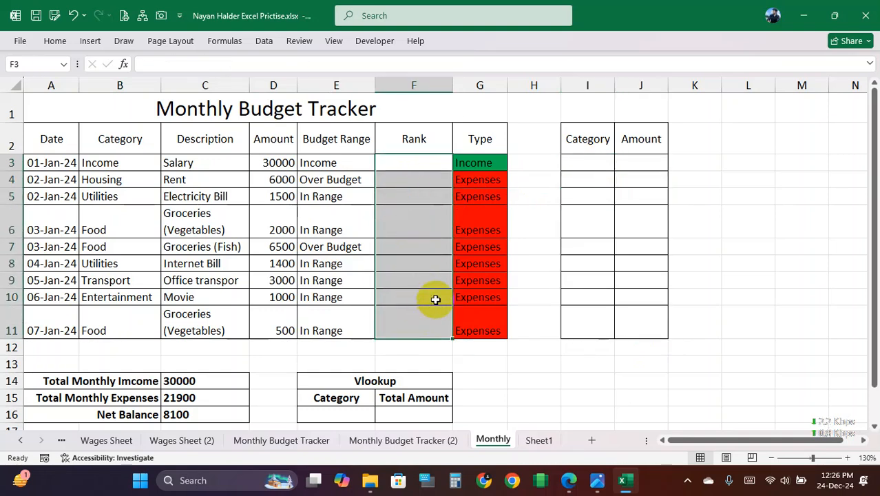
# Step: Write the formula =IF(G3="Income","",B3) in cell I3, copy its text and cancel the entry
pyautogui.click(590, 164)
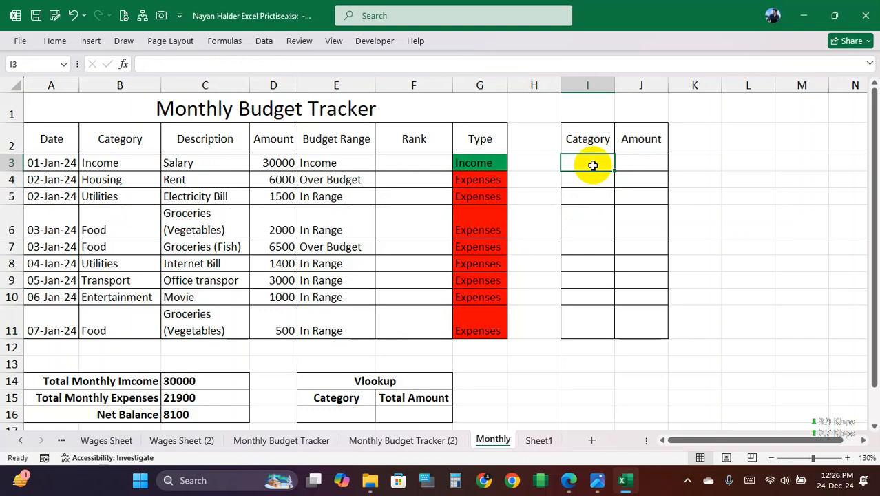
pyautogui.write('=')
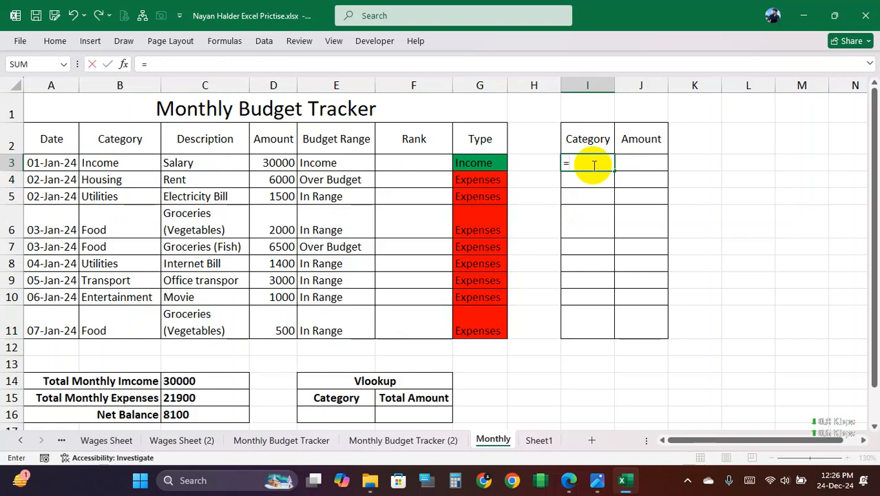
pyautogui.write('if(')
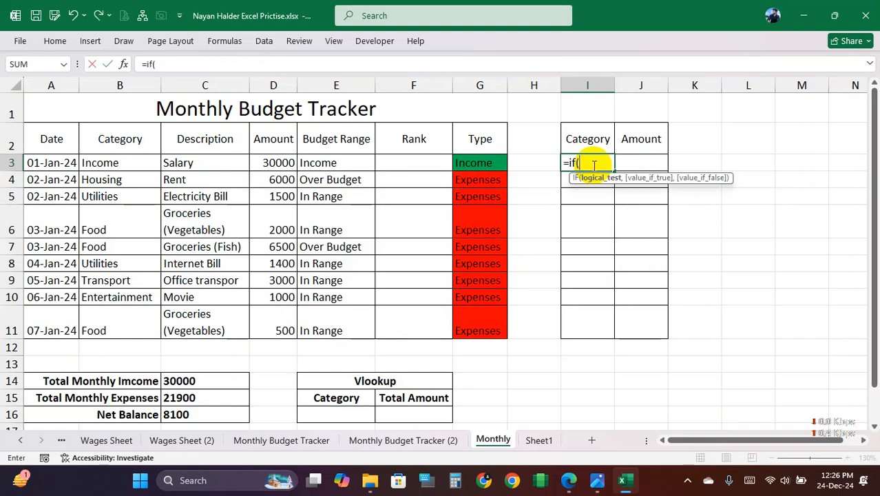
pyautogui.click(485, 165)
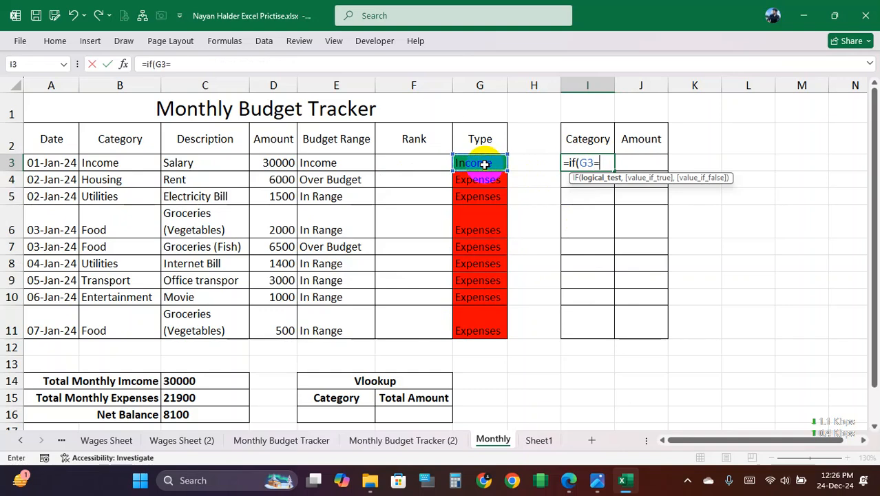
pyautogui.write('="Incom')
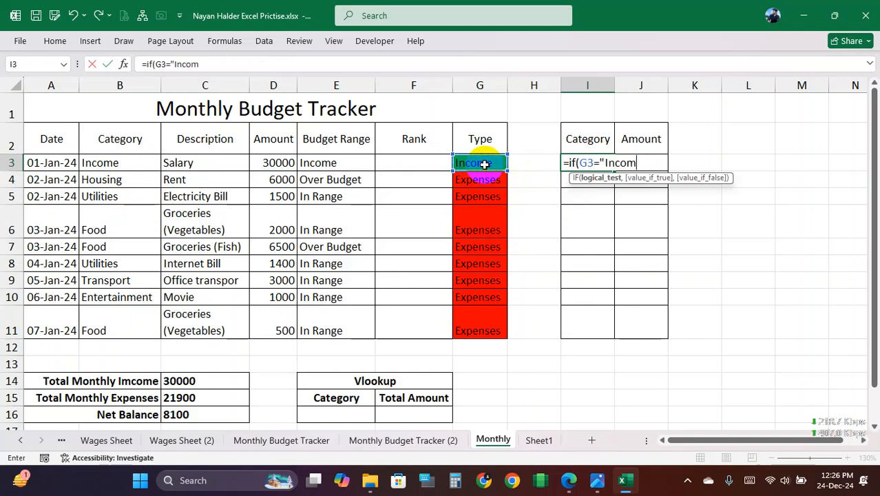
pyautogui.write('e"')
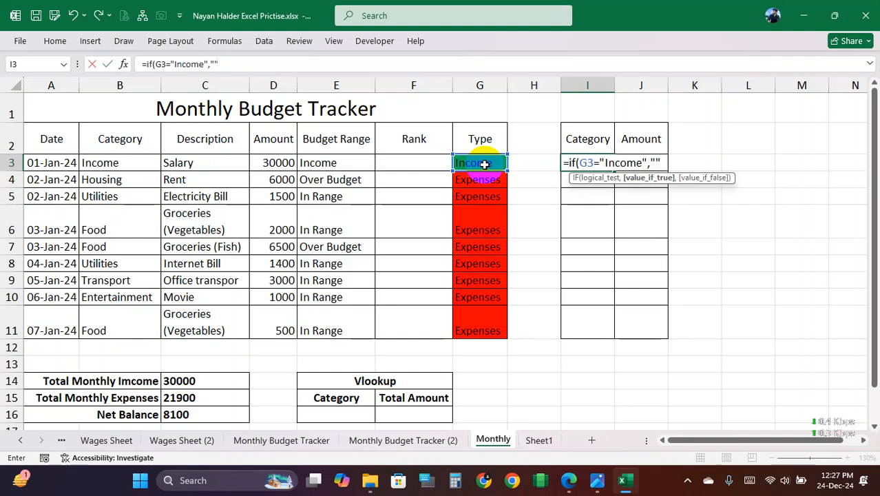
pyautogui.write(',')
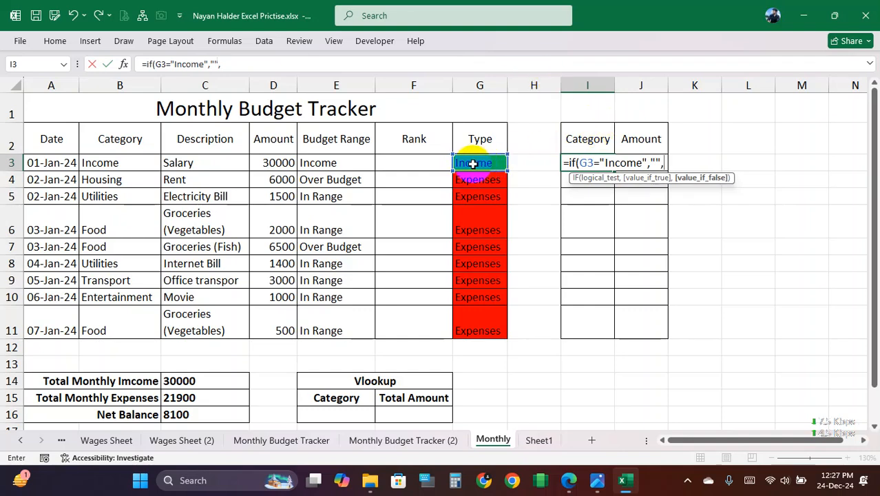
pyautogui.click(116, 160)
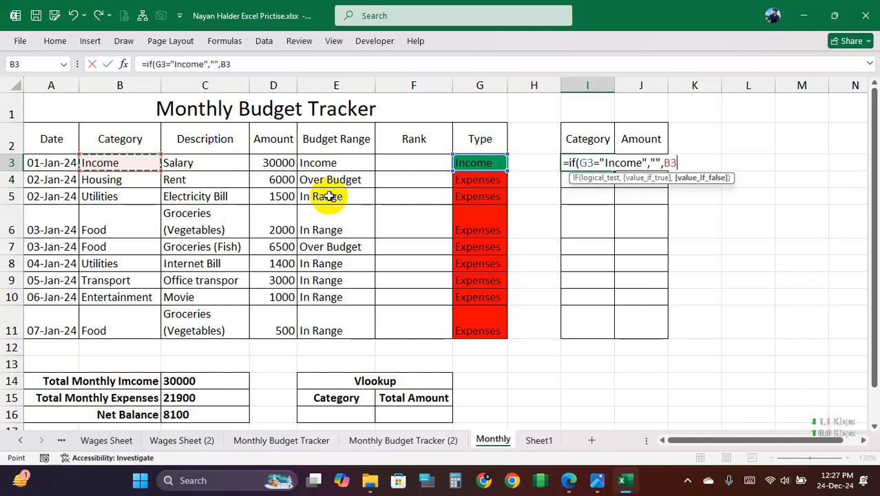
pyautogui.write(')')
pyautogui.press('Return')
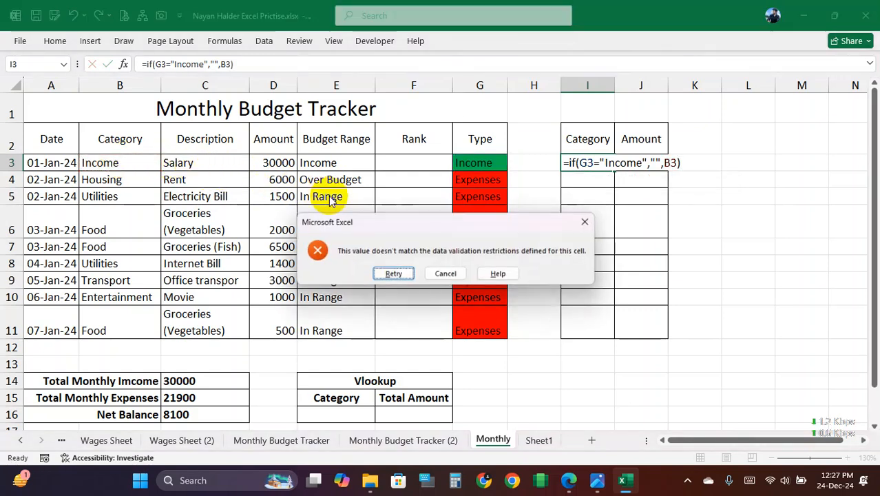
pyautogui.click(393, 274)
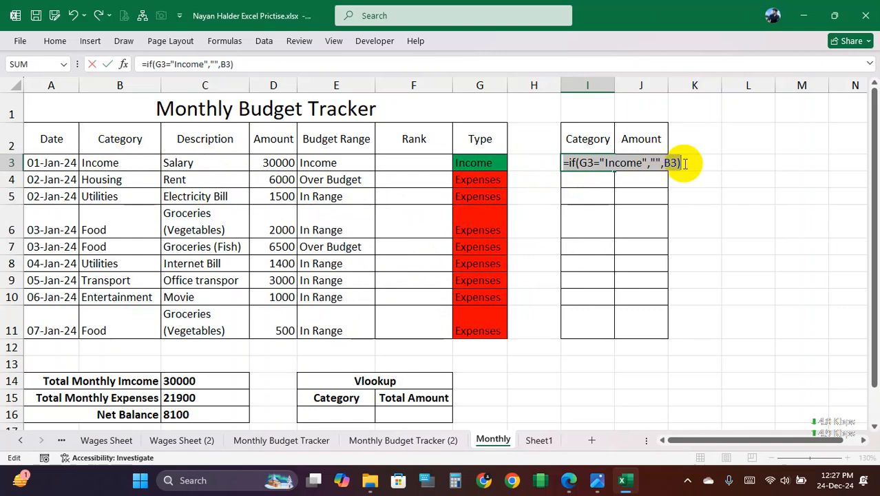
pyautogui.press('Escape')
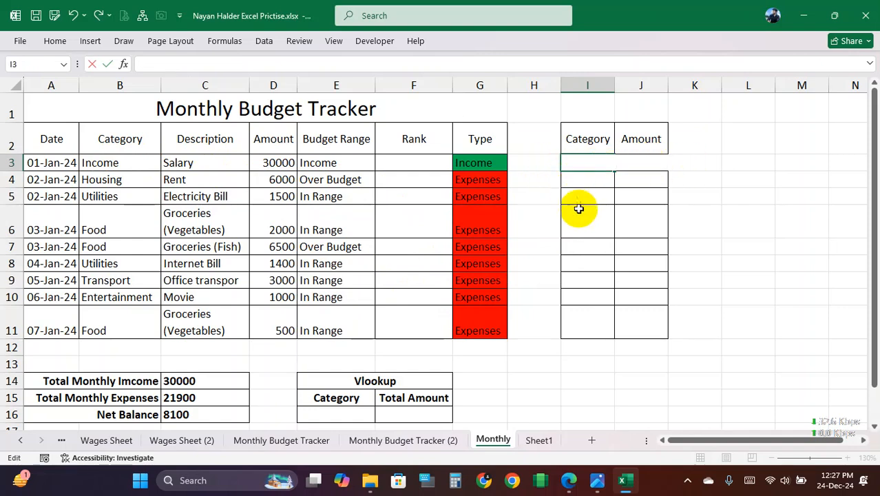
# Step: Clear all data validation rules from the helper table's Category cells I3:I11
pyautogui.moveTo(589, 170); pyautogui.dragTo(575, 322)
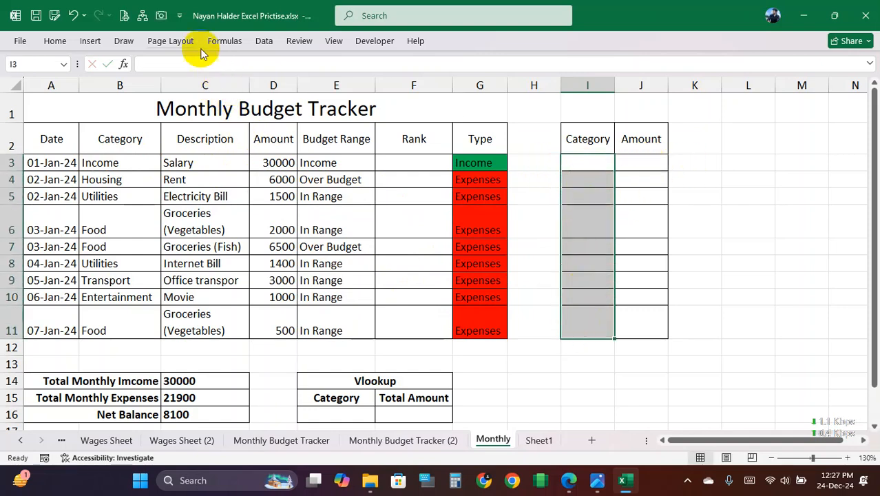
pyautogui.click(264, 41)
pyautogui.click(570, 95)
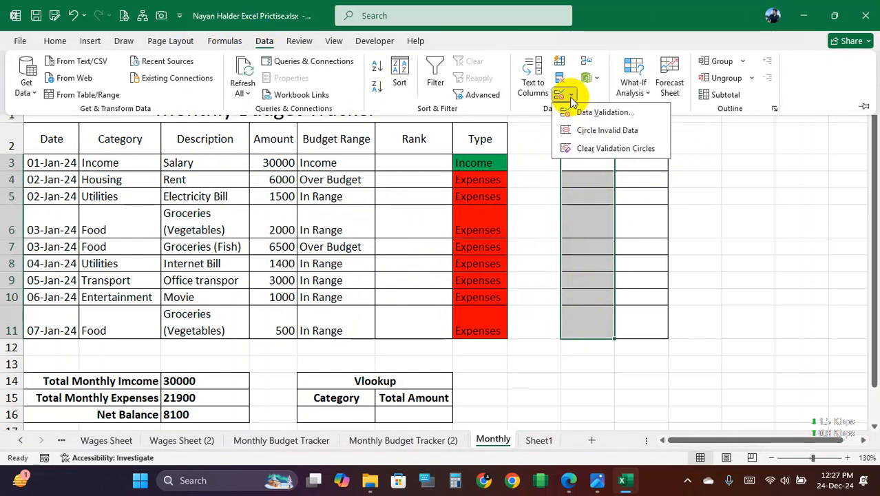
pyautogui.click(585, 111)
pyautogui.click(535, 204)
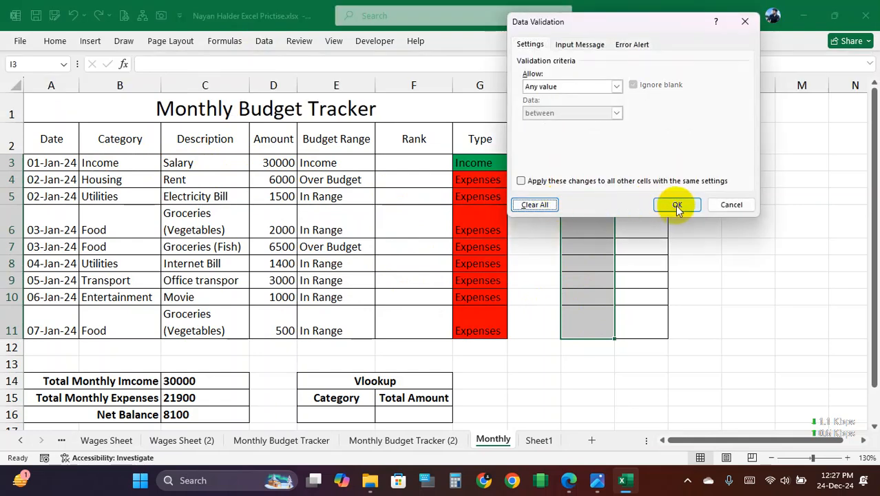
pyautogui.click(675, 204)
# Step: Paste the copied formula =IF(G3="Income","",B3) into I3 and fill it down to I11
pyautogui.doubleClick(591, 162)
pyautogui.hotkey('ctrl', 'v')
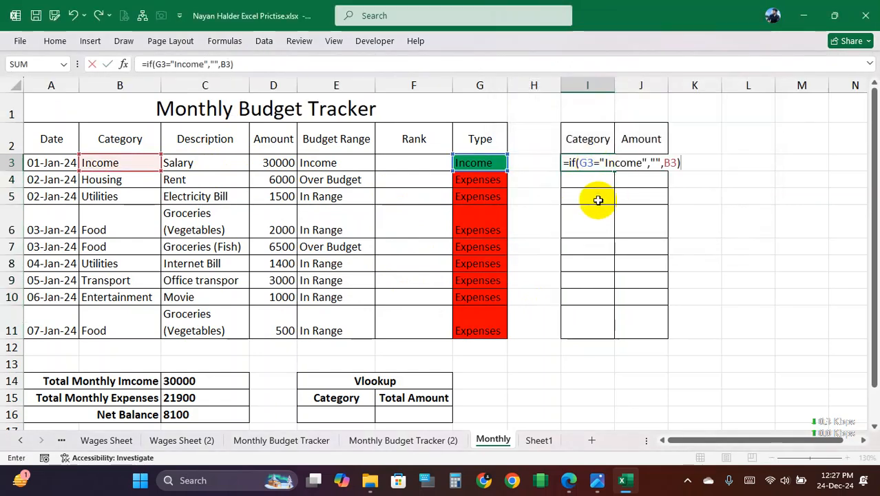
pyautogui.press('Return')
pyautogui.click(597, 165)
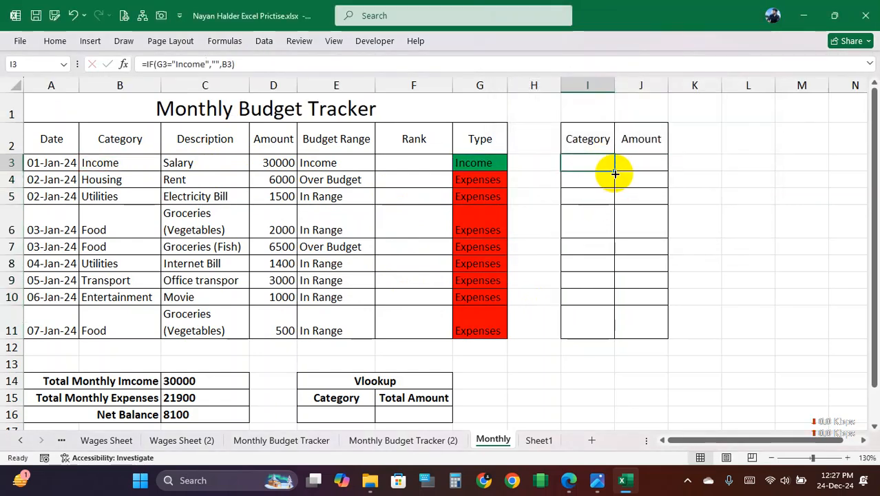
pyautogui.moveTo(616, 172); pyautogui.dragTo(594, 338)
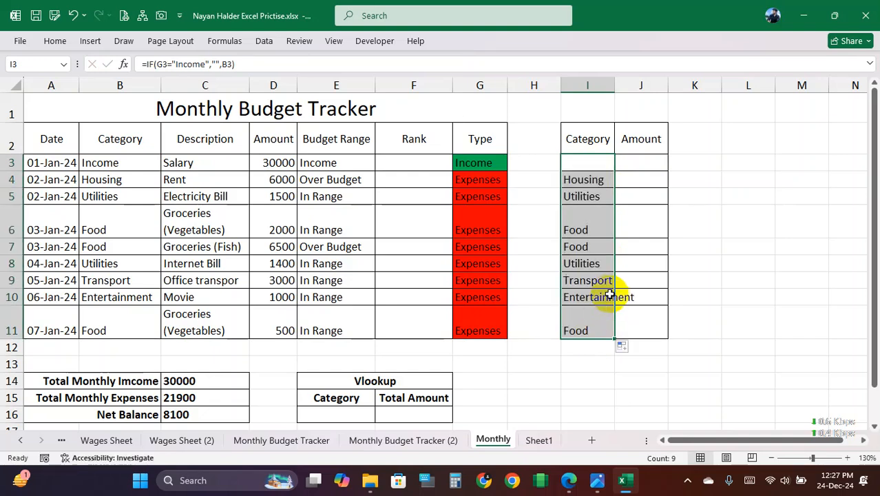
# Step: Compare the helper table's categories with B3:B11 and auto-fit the width of column I to its entries
pyautogui.moveTo(118, 164); pyautogui.dragTo(113, 332)
pyautogui.moveTo(589, 178); pyautogui.dragTo(590, 319)
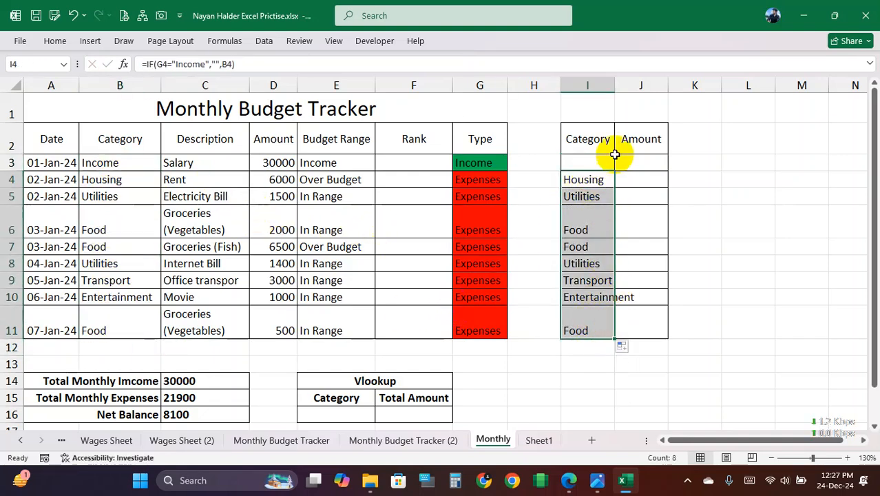
pyautogui.doubleClick(616, 86)
pyautogui.moveTo(615, 182); pyautogui.dragTo(613, 315)
pyautogui.click(611, 179)
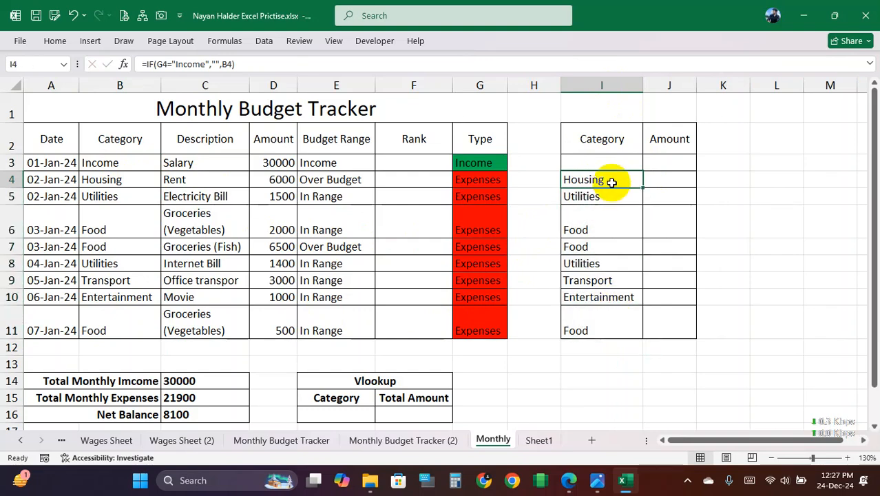
pyautogui.click(668, 178)
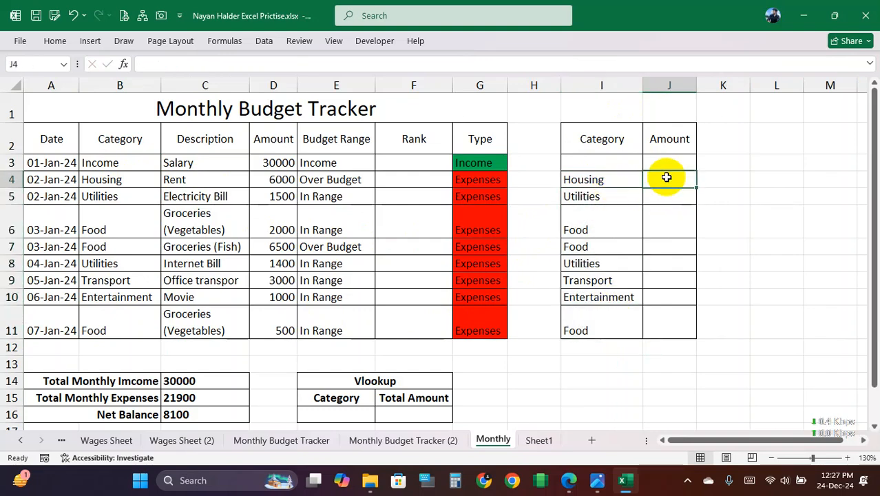
pyautogui.click(609, 177)
pyautogui.click(658, 177)
pyautogui.click(624, 179)
pyautogui.click(663, 178)
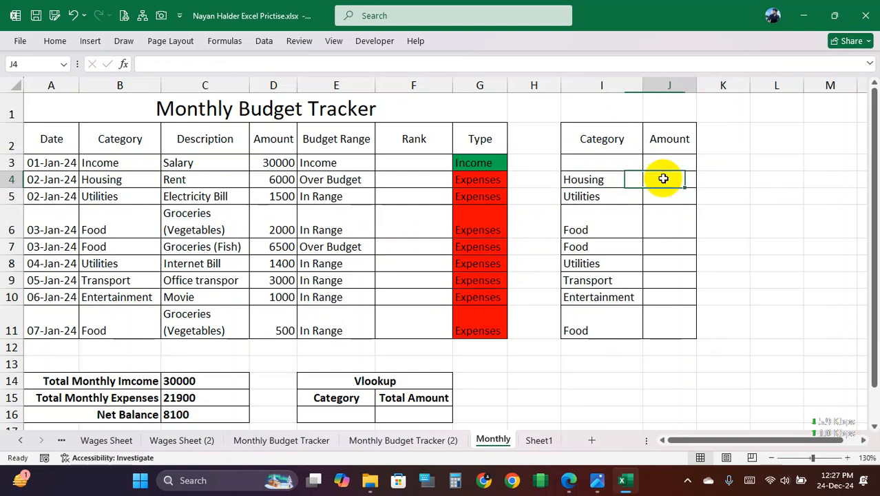
# Step: In the first Amount cell J3, enter the formula =VLOOKUP(I3,B3:D11,3,0) to look up the category's amount
pyautogui.click(613, 180)
pyautogui.click(667, 178)
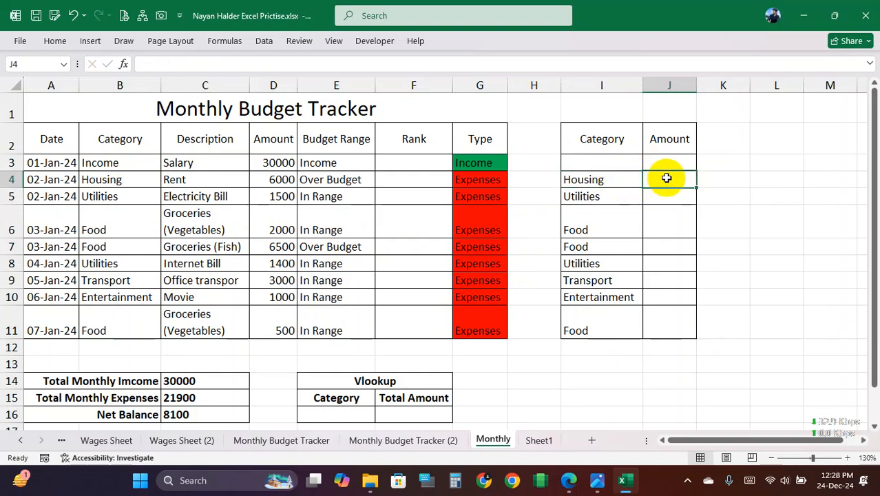
pyautogui.click(666, 162)
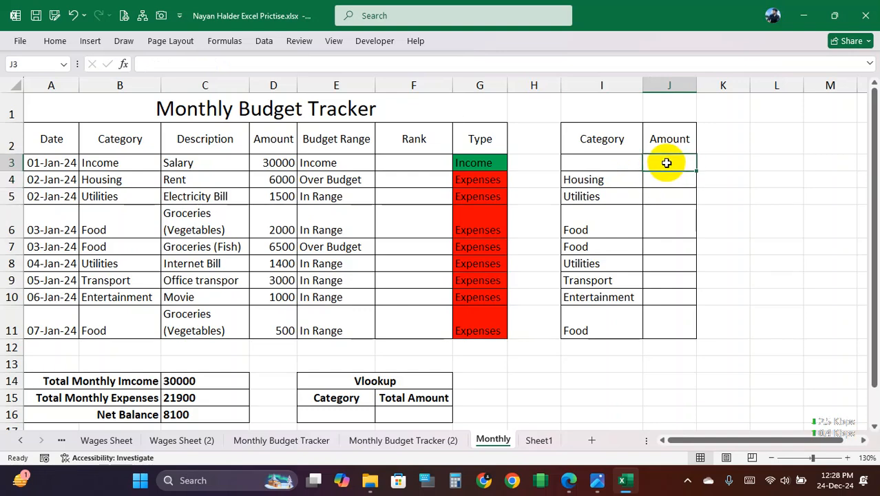
pyautogui.write('=vl')
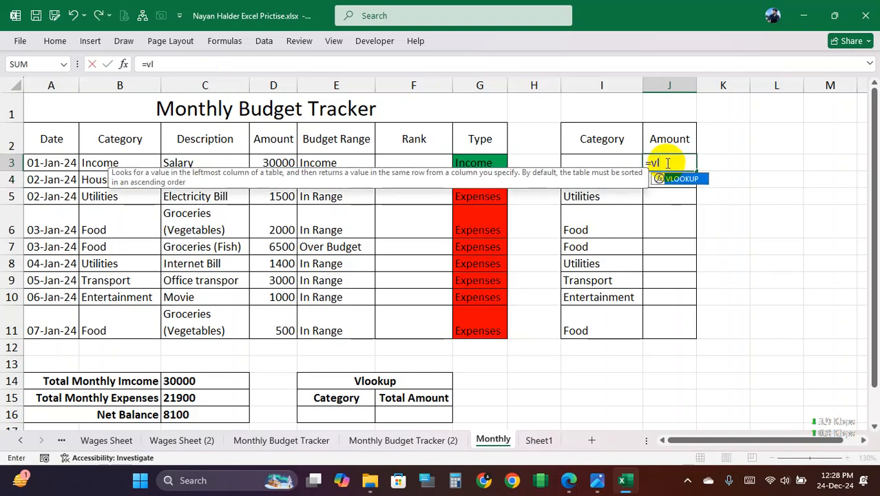
pyautogui.press('Tab')
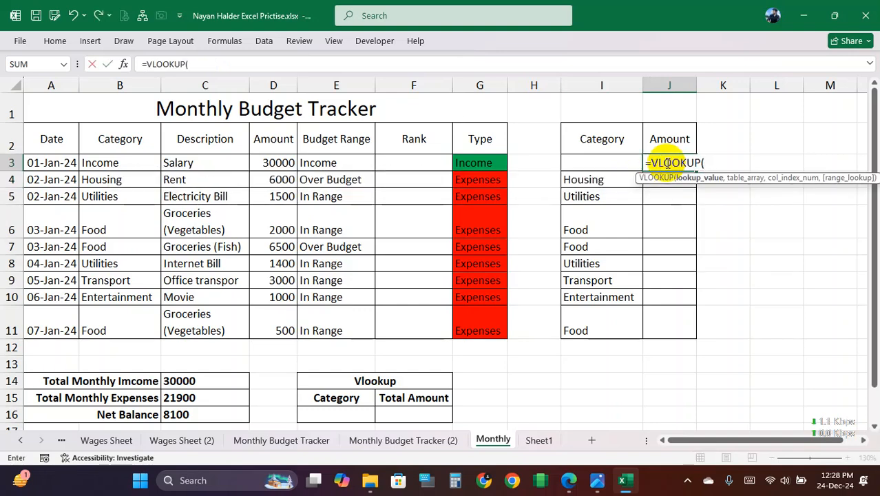
pyautogui.click(593, 162)
pyautogui.write(',')
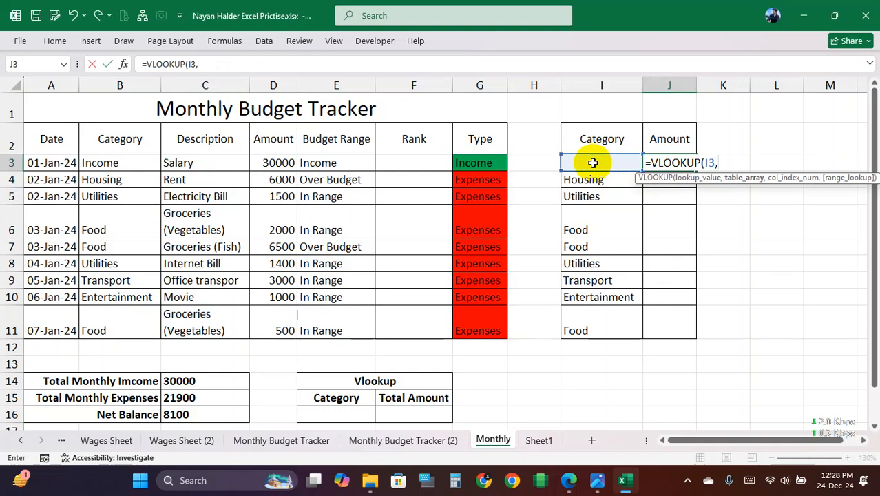
pyautogui.moveTo(113, 163); pyautogui.dragTo(287, 323)
pyautogui.write(',')
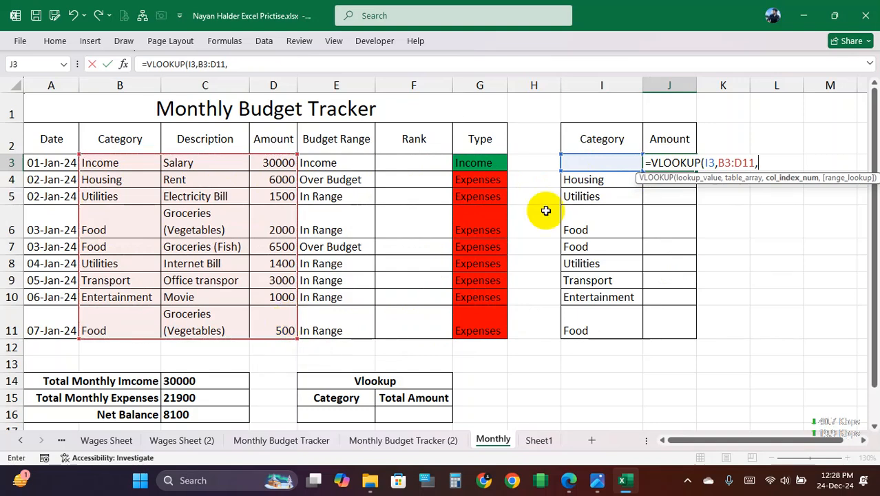
pyautogui.write('3,0)')
pyautogui.press('Return')
# Step: Make the lookup range in J3 absolute as $B$3:$D$11 and fill the formula down to J11
pyautogui.click(668, 165)
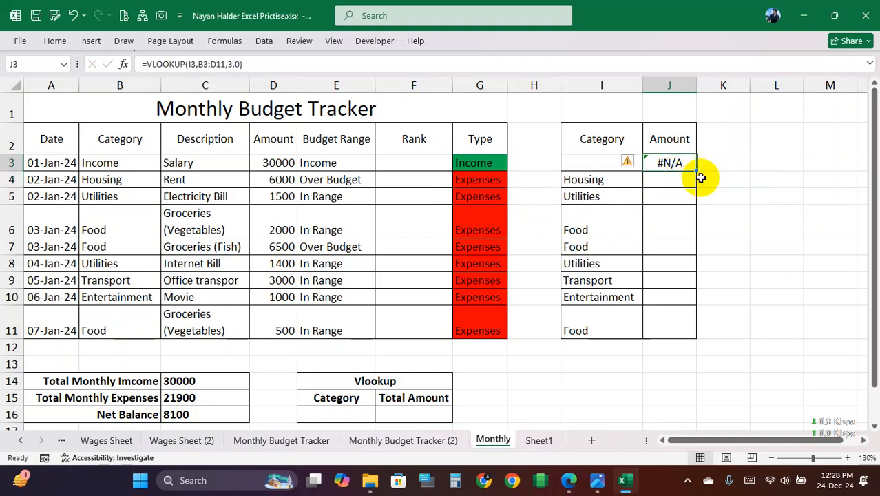
pyautogui.doubleClick(668, 166)
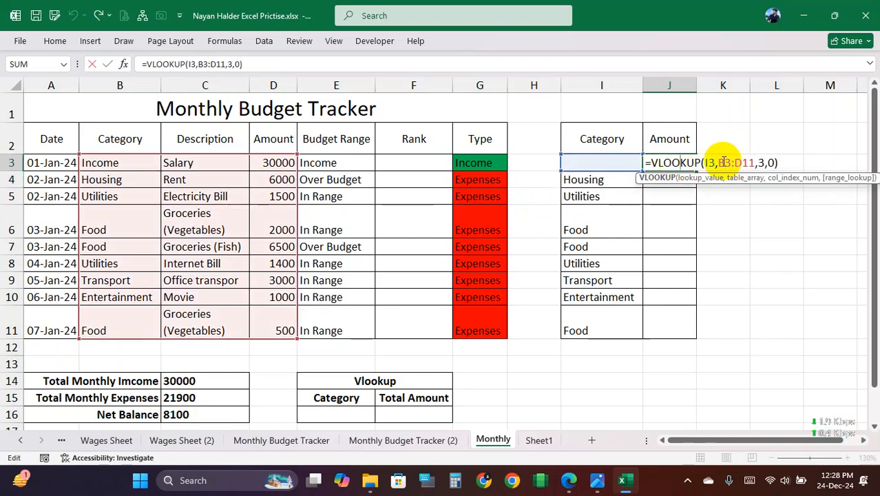
pyautogui.moveTo(719, 162); pyautogui.dragTo(749, 180)
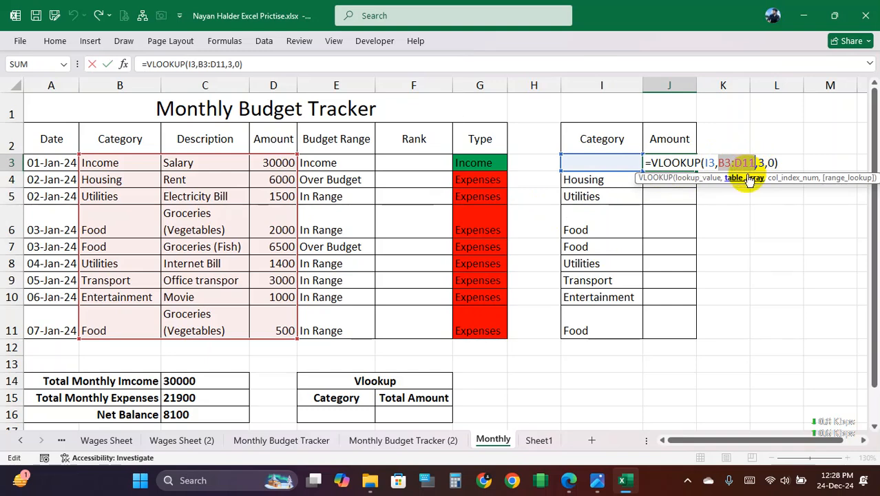
pyautogui.press('F4')
pyautogui.press('Return')
pyautogui.click(691, 163)
pyautogui.doubleClick(697, 172)
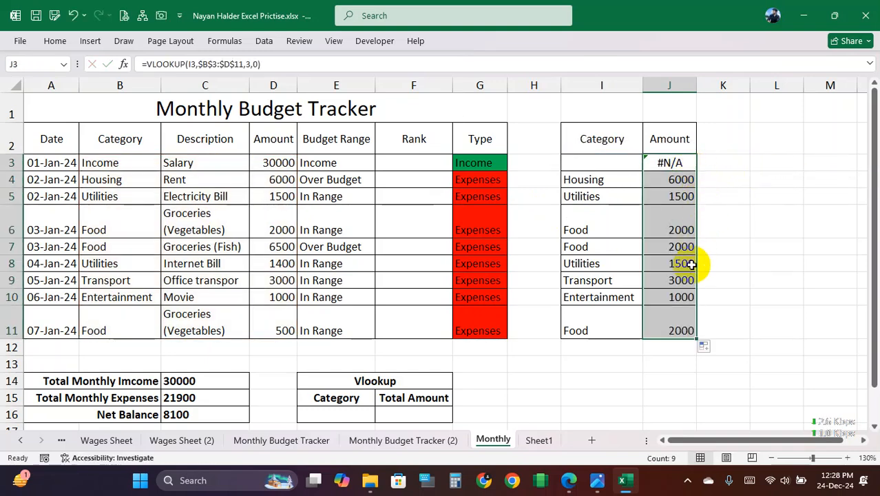
# Step: Examine how the Category, Type and Amount cells of the income row and the first expense row depend on each other
pyautogui.click(604, 162)
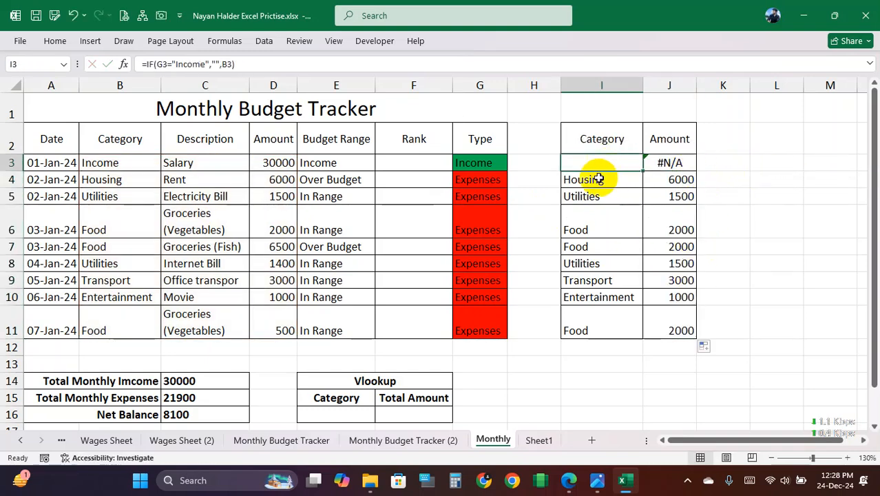
pyautogui.click(479, 163)
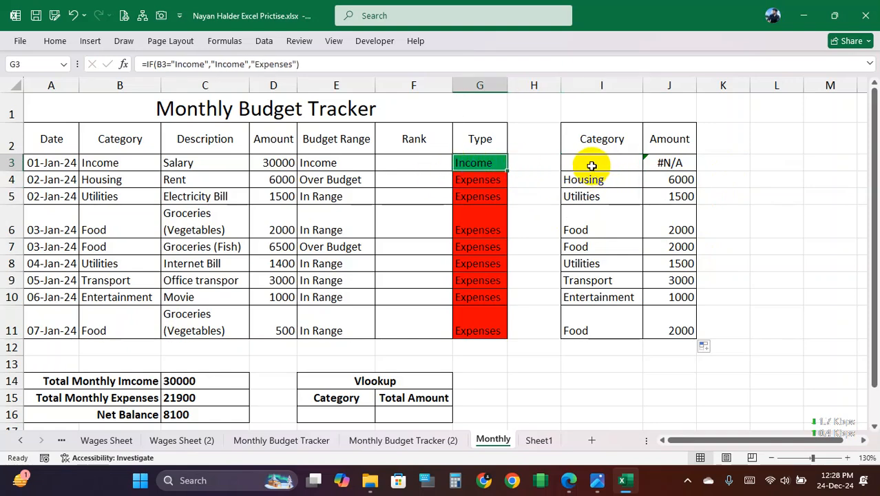
pyautogui.click(594, 162)
pyautogui.click(670, 163)
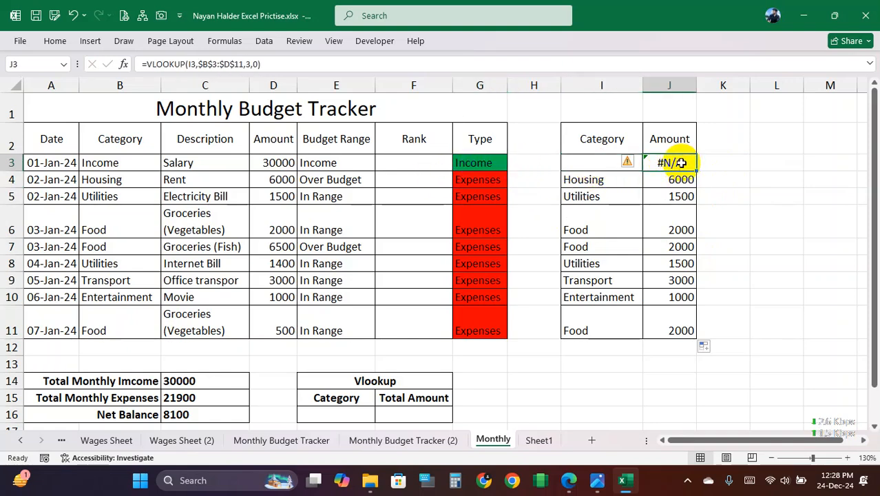
pyautogui.click(487, 162)
pyautogui.click(479, 180)
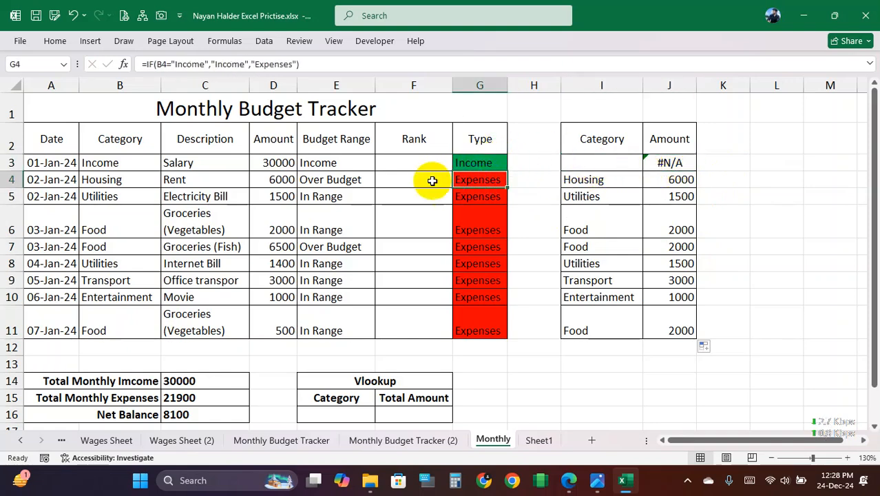
pyautogui.click(129, 180)
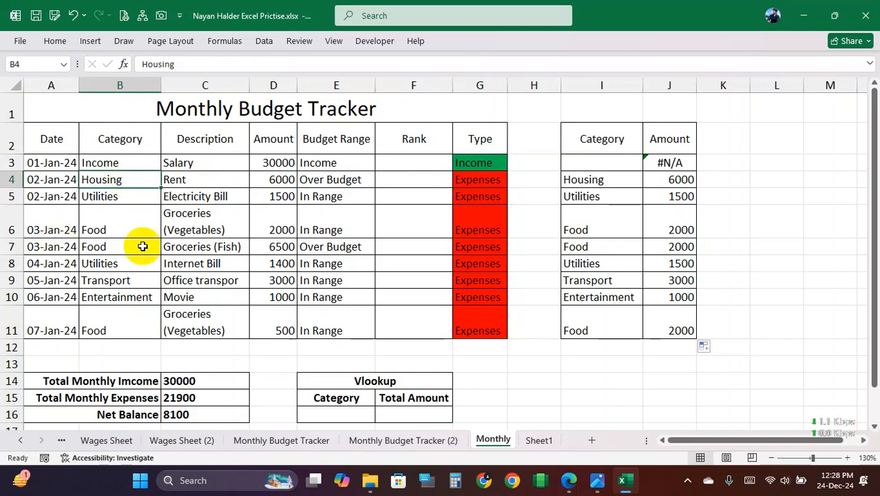
# Step: Copy the Income category from B3 into B6 and check the Type, Category and Amount cells of row 6
pyautogui.click(120, 166)
pyautogui.hotkey('ctrl', 'c')
pyautogui.click(113, 226)
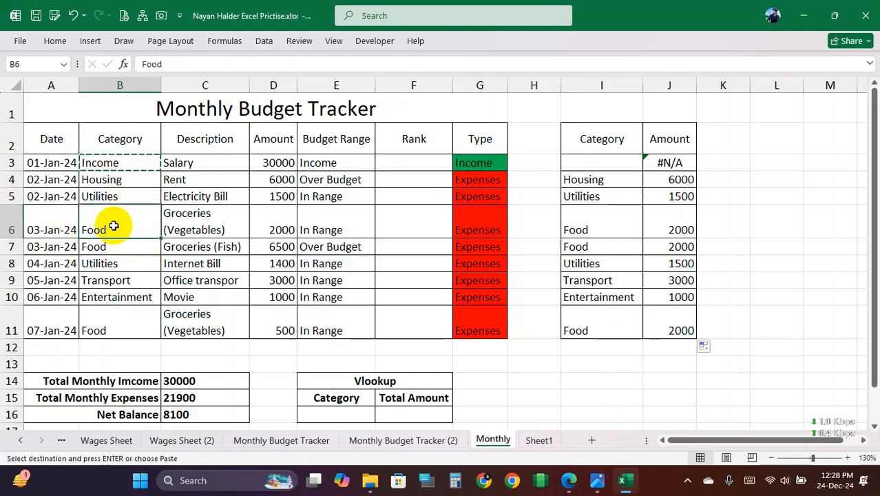
pyautogui.hotkey('ctrl', 'v')
pyautogui.click(496, 224)
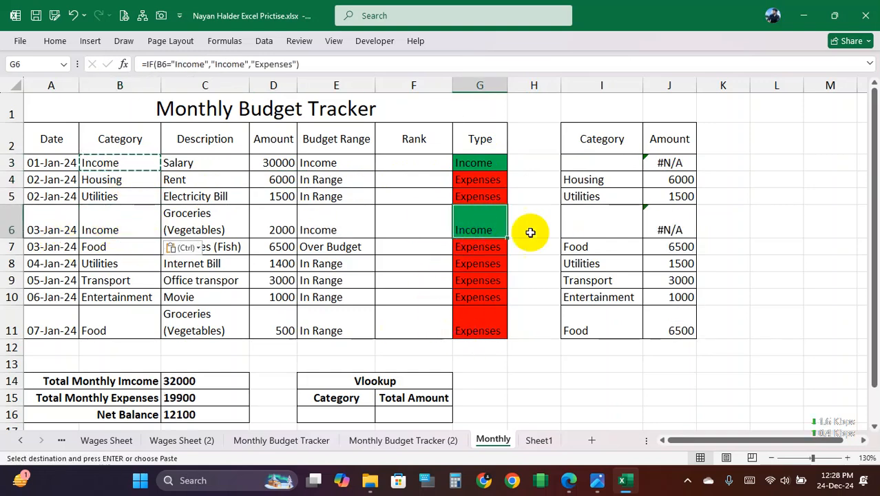
pyautogui.click(597, 226)
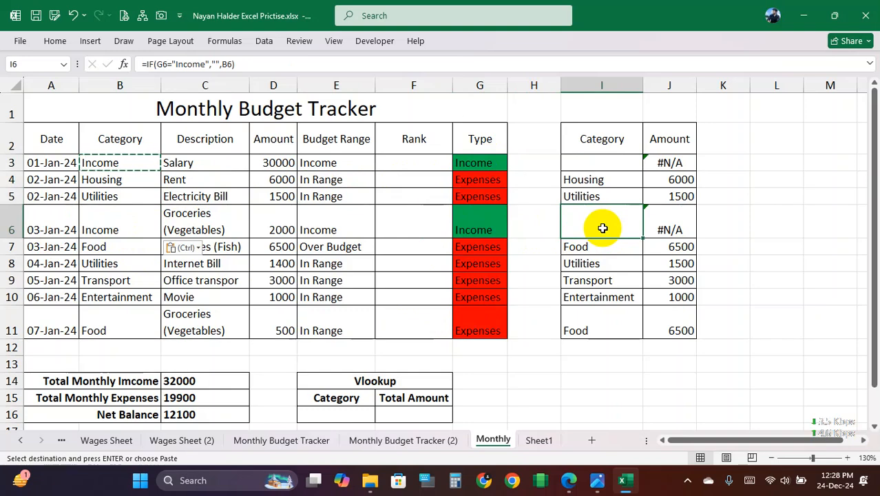
pyautogui.click(678, 222)
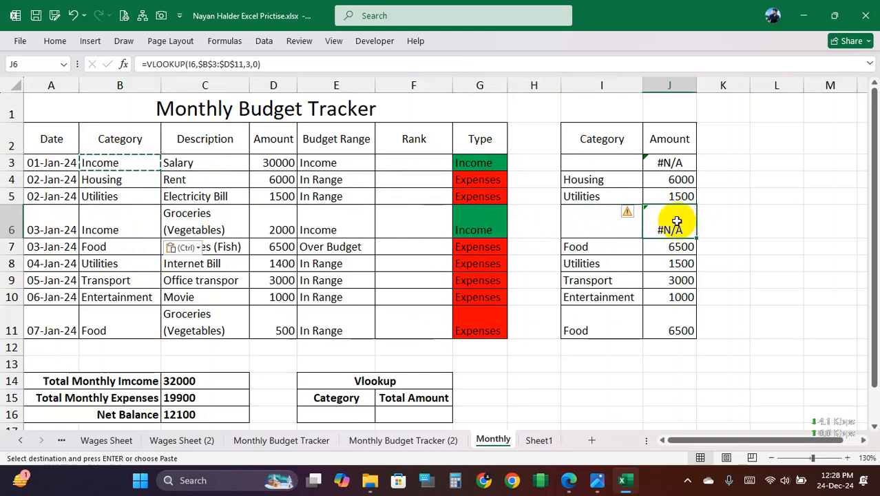
# Step: Wrap the J3 lookup in IFERROR with "" as the error value and fill it down to J11
pyautogui.doubleClick(672, 162)
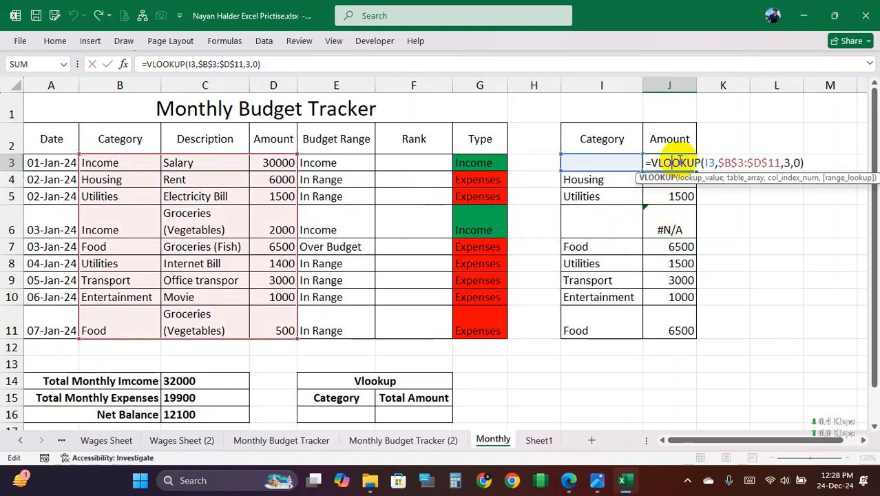
pyautogui.write('I')
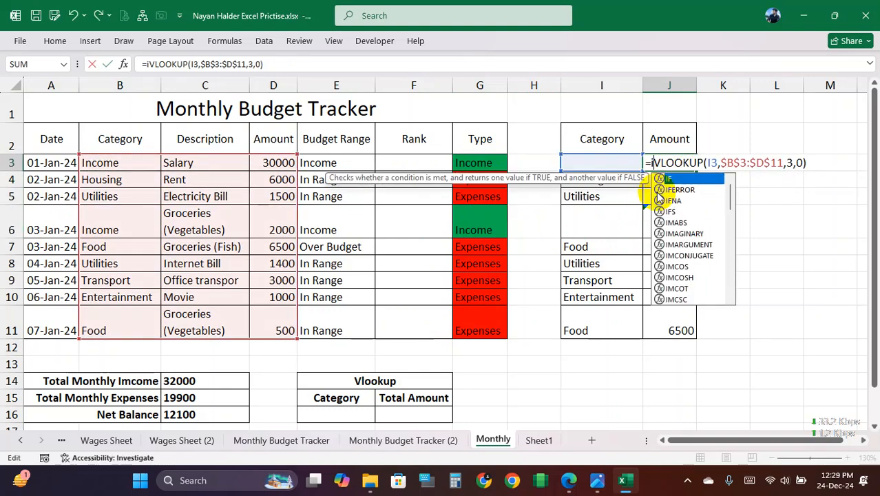
pyautogui.write('fe')
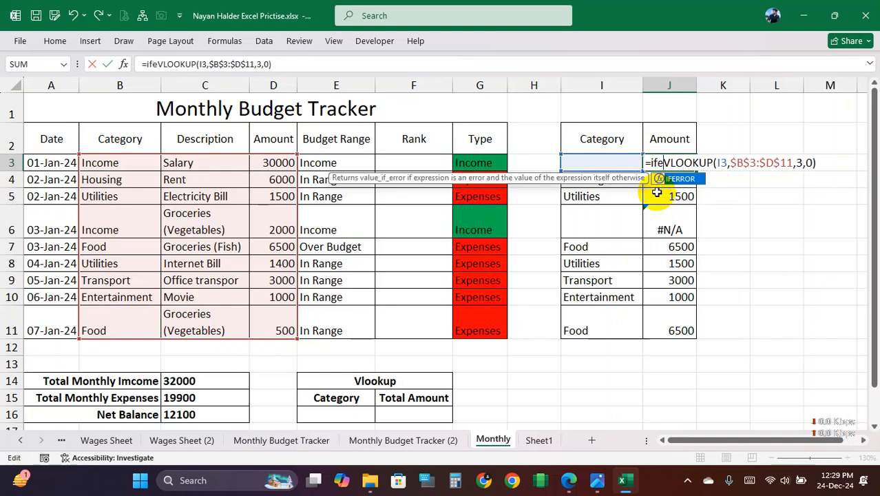
pyautogui.press('Tab')
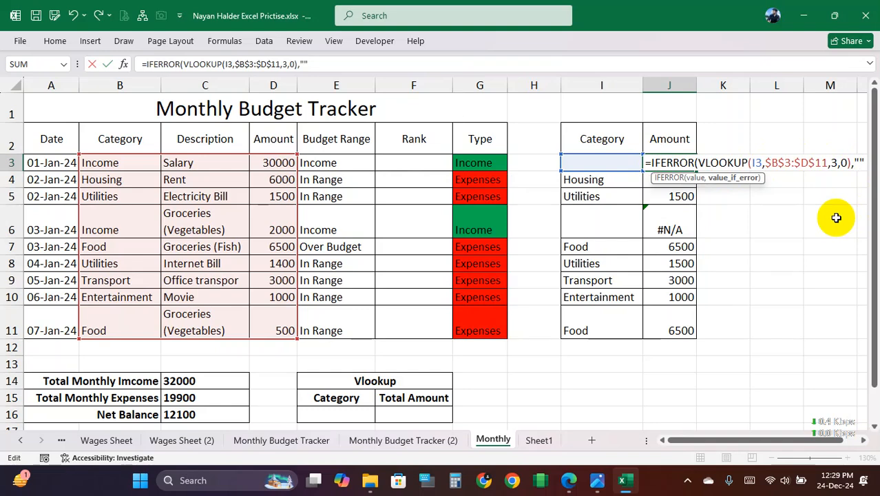
pyautogui.write(')')
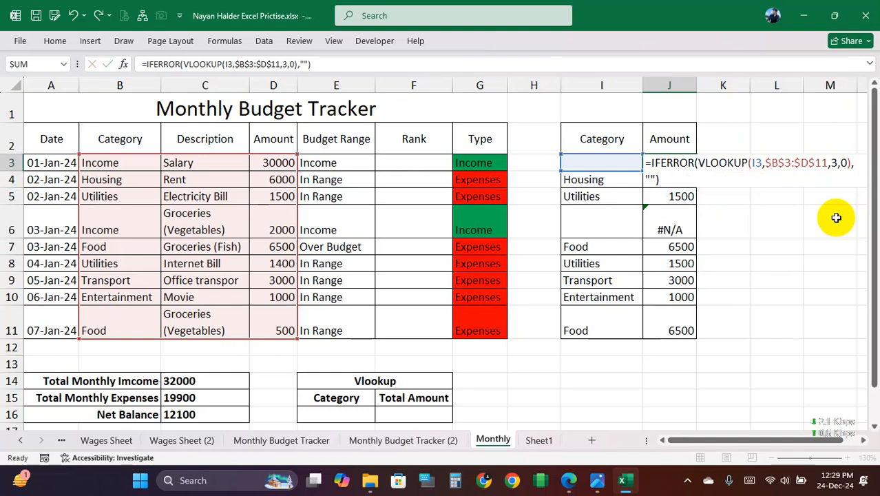
pyautogui.press('Return')
pyautogui.click(692, 169)
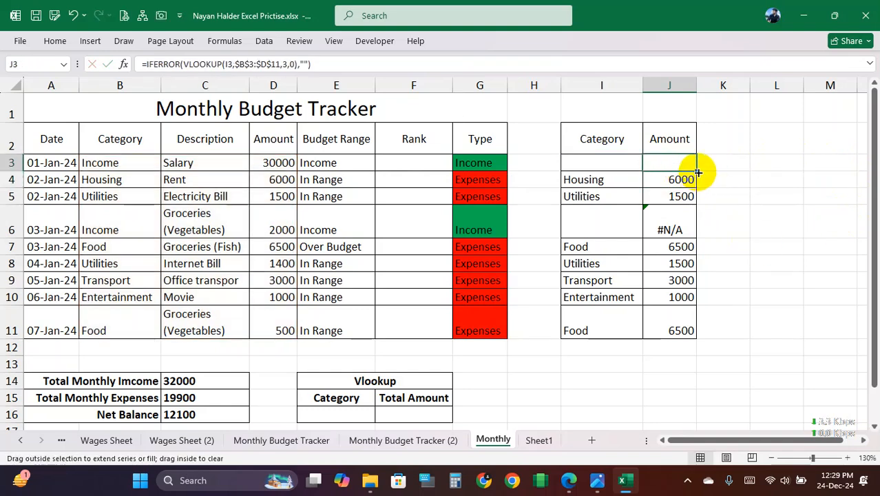
pyautogui.doubleClick(697, 172)
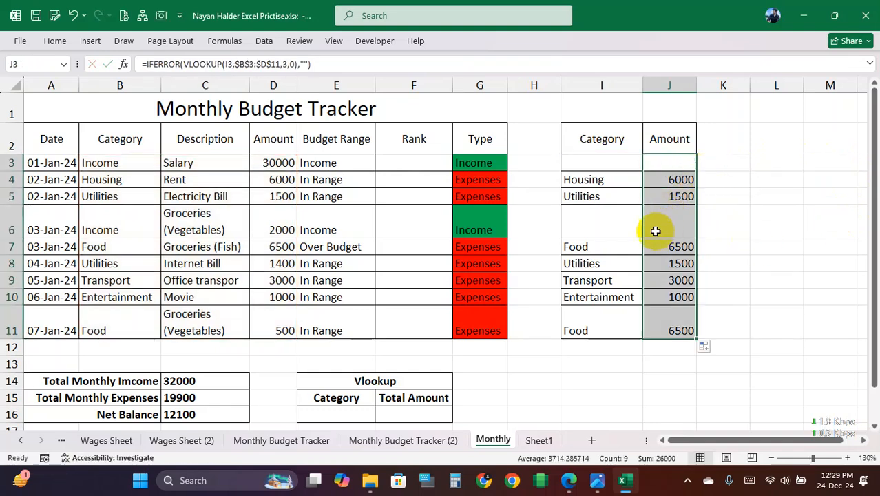
# Step: Change the category in B9 to Income and check the Category and Amount cells of the income rows
pyautogui.click(609, 166)
pyautogui.click(123, 282)
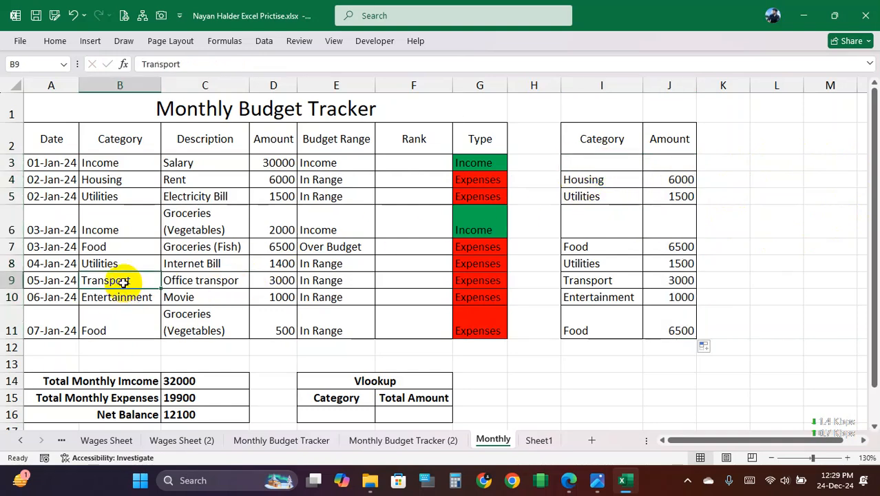
pyautogui.write('Income')
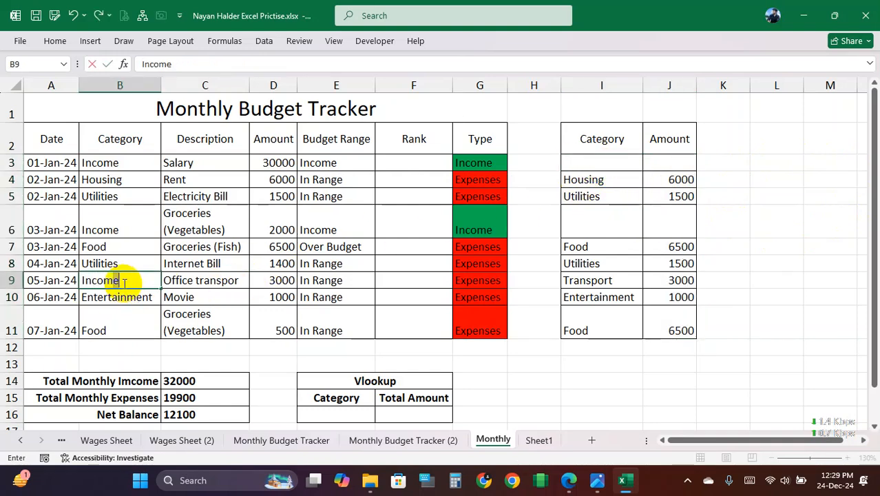
pyautogui.press('Return')
pyautogui.moveTo(608, 281); pyautogui.dragTo(669, 279)
pyautogui.moveTo(612, 229); pyautogui.dragTo(665, 224)
pyautogui.moveTo(610, 164); pyautogui.dragTo(672, 161)
# Step: Start an IF formula in F3 that tests whether G3 equals "Income" and returns "-" when true
pyautogui.click(426, 163)
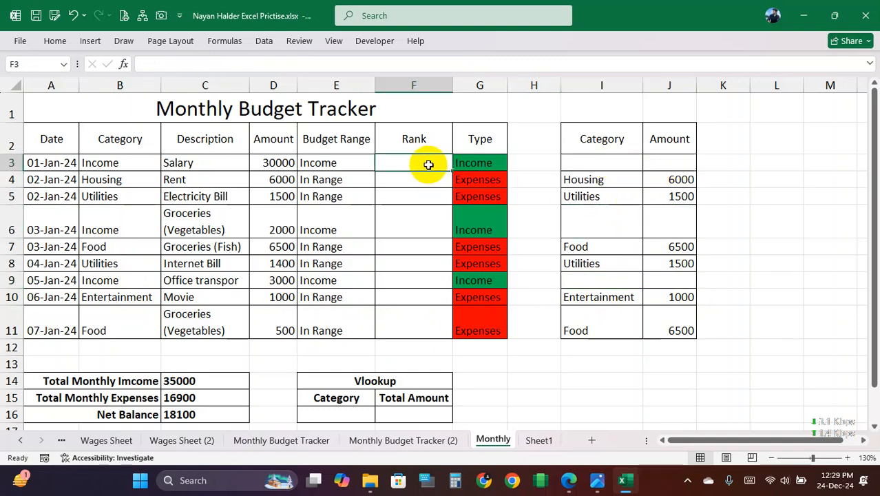
pyautogui.write('=')
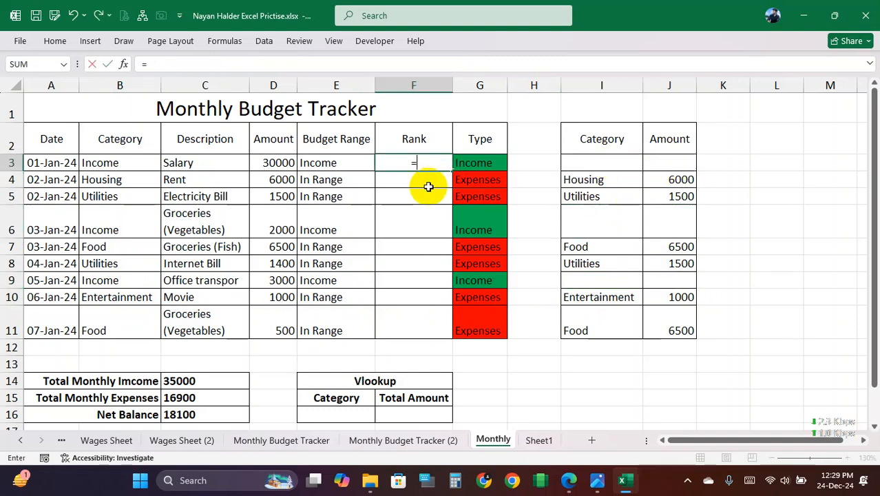
pyautogui.write('if(')
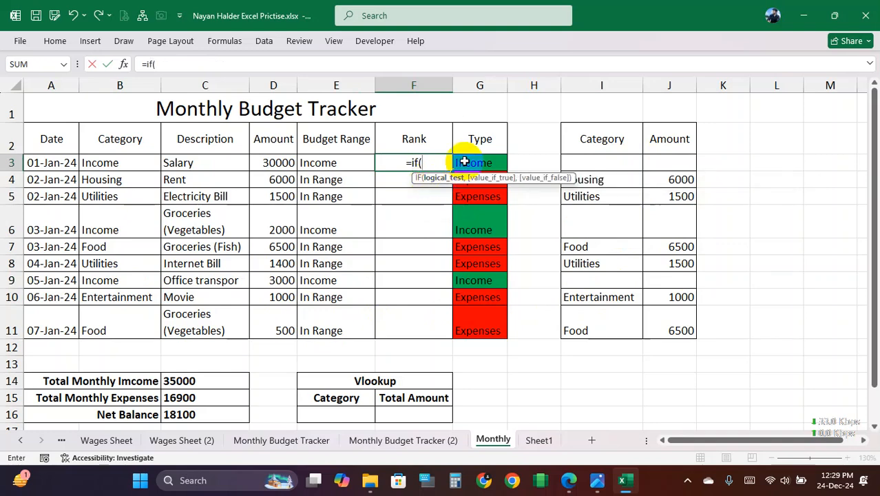
pyautogui.click(486, 163)
pyautogui.write('=')
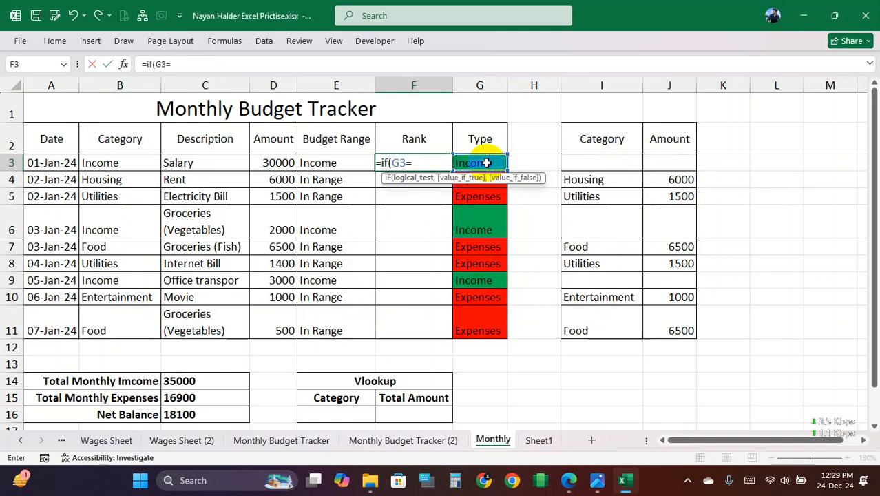
pyautogui.write('"Income","-')
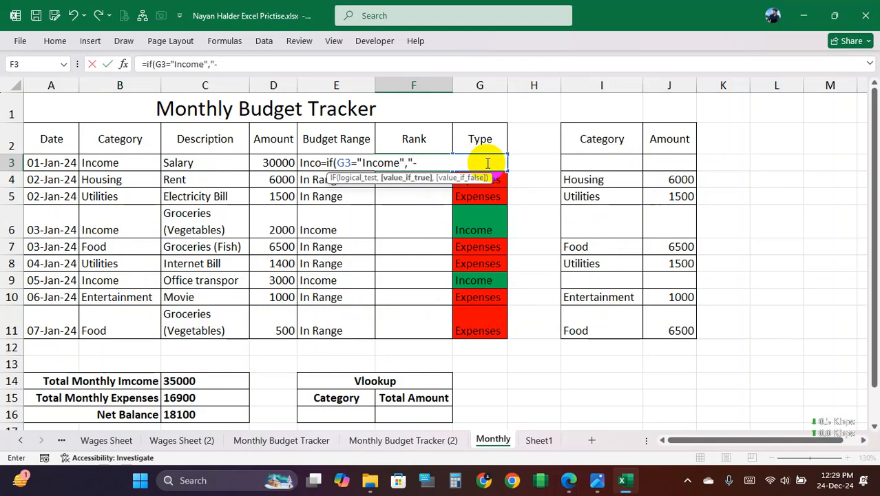
# Step: Complete the F3 formula with RANK(J3,$J$3:$J$11) as the false value and fill it down to F11
pyautogui.write('",rank')
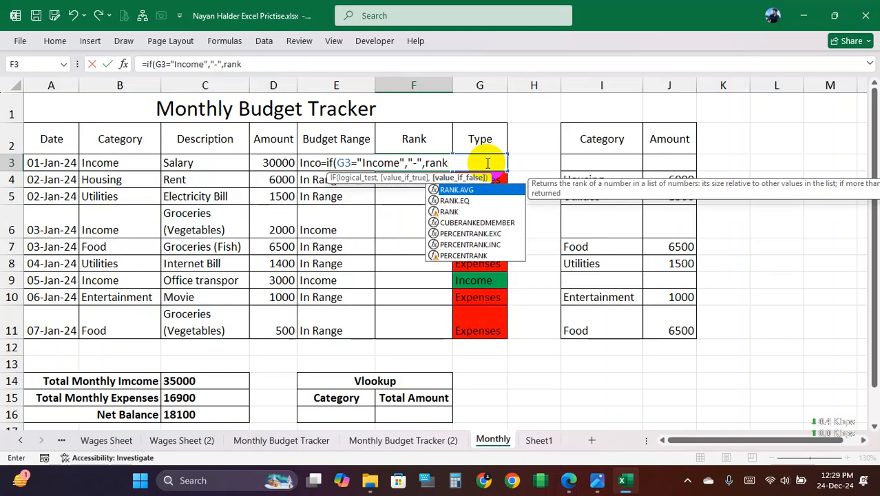
pyautogui.write('(')
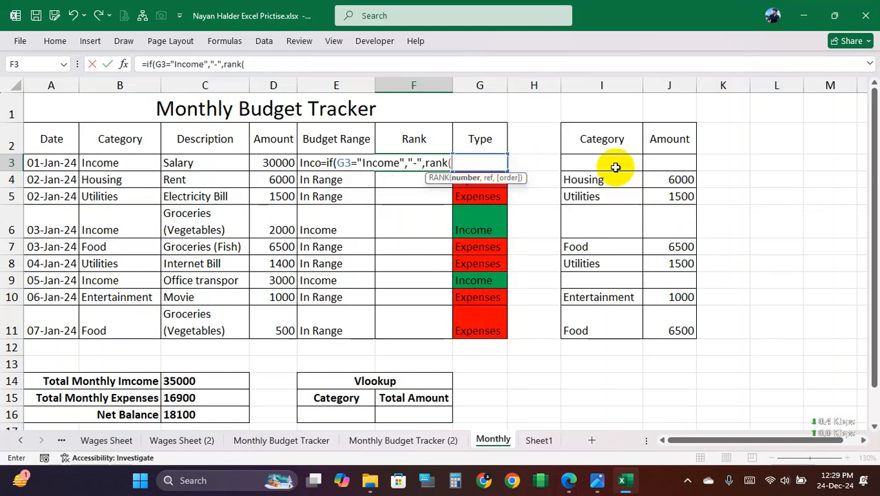
pyautogui.click(668, 161)
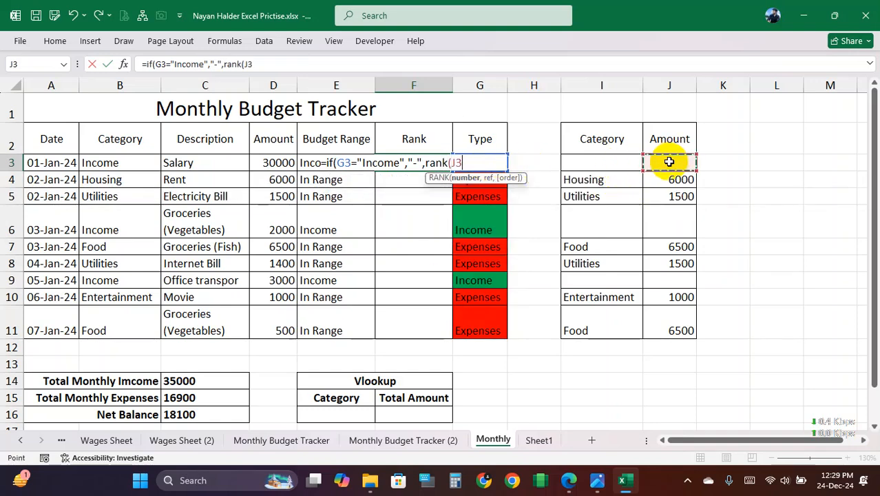
pyautogui.write(',')
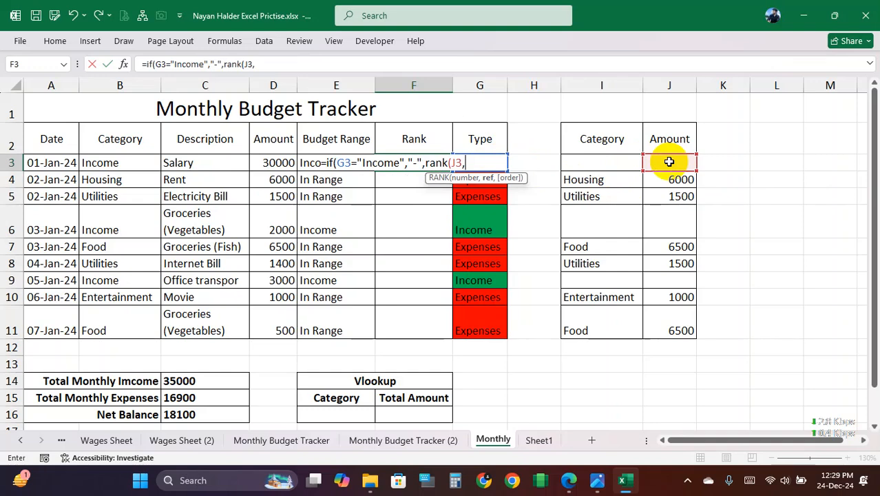
pyautogui.moveTo(669, 162); pyautogui.dragTo(667, 311)
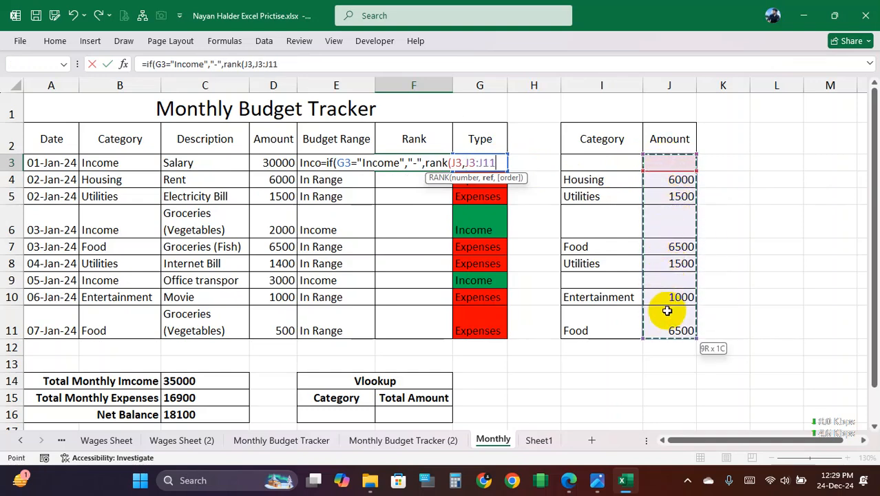
pyautogui.press('F4')
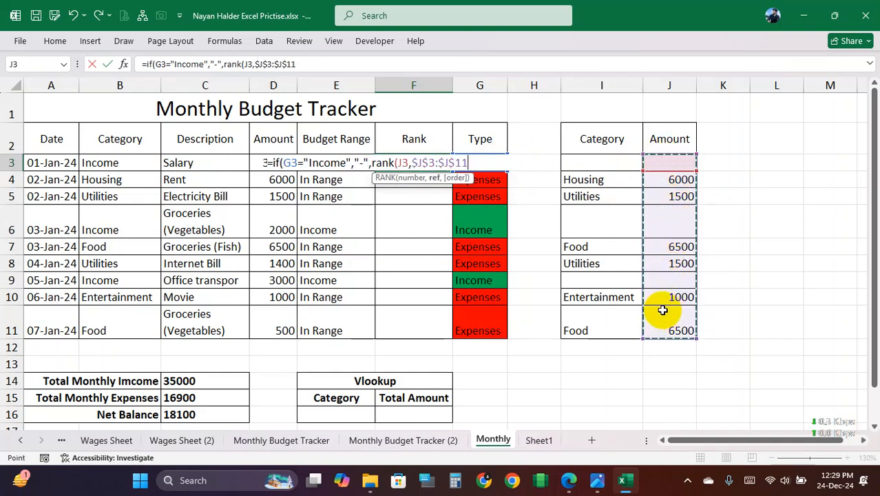
pyautogui.write(')')
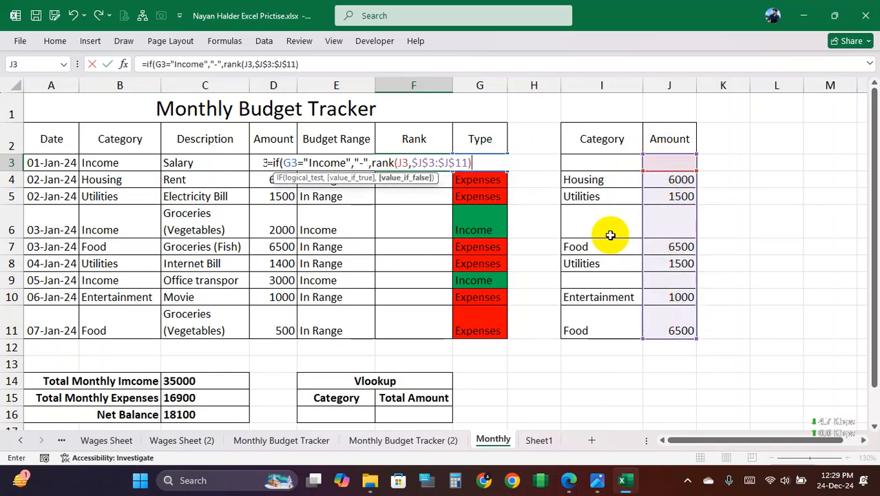
pyautogui.press('Return')
pyautogui.press('Return')
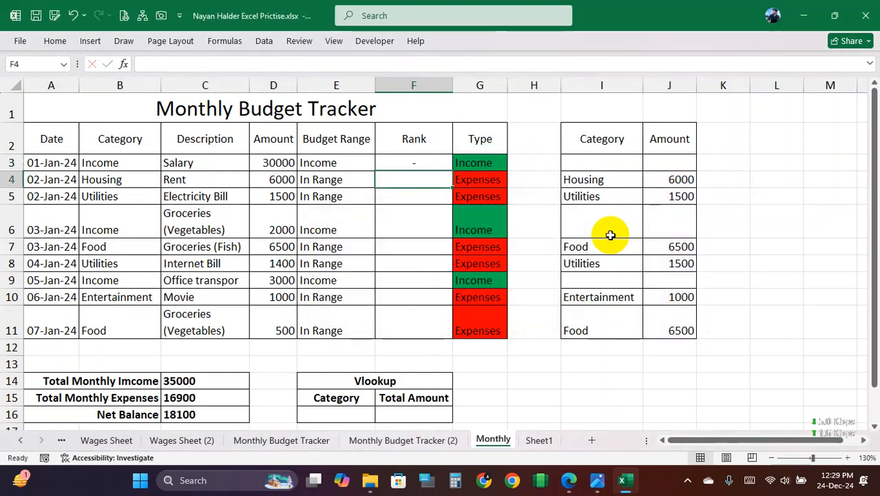
pyautogui.press('Up')
pyautogui.doubleClick(452, 171)
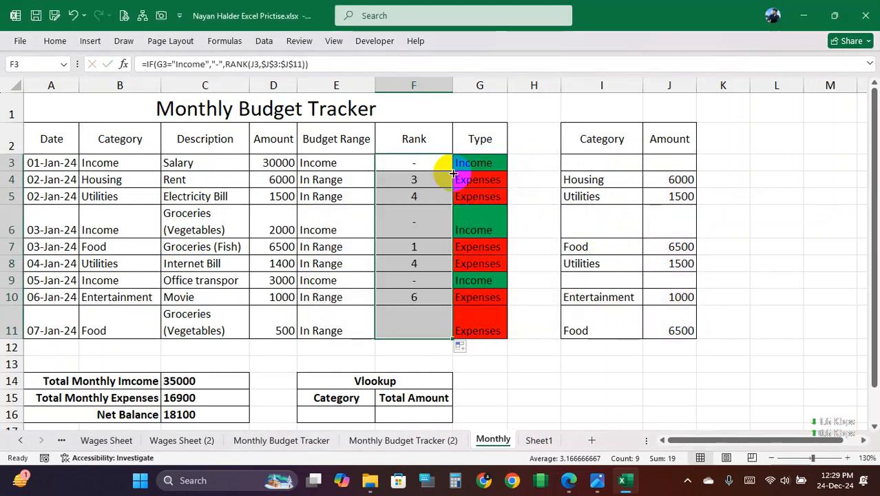
# Step: Change the category in B6 to Food and check the ranks, Category and Amount cells of the food rows
pyautogui.click(131, 222)
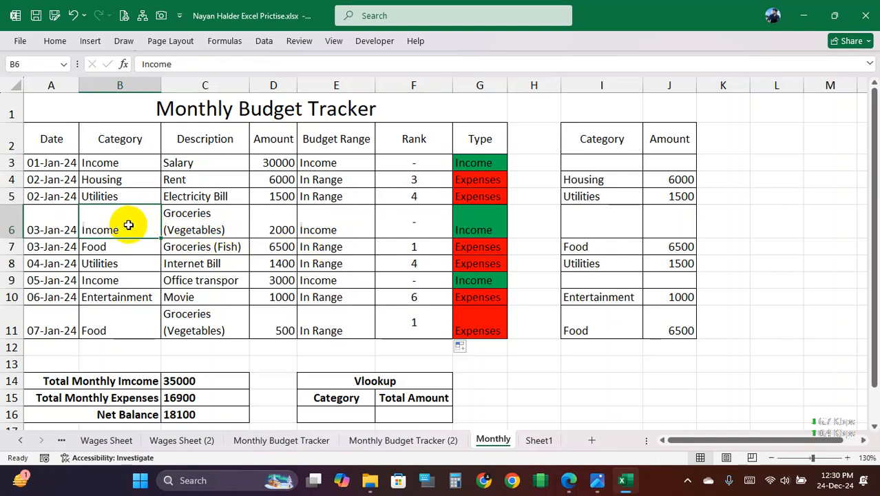
pyautogui.write('Food')
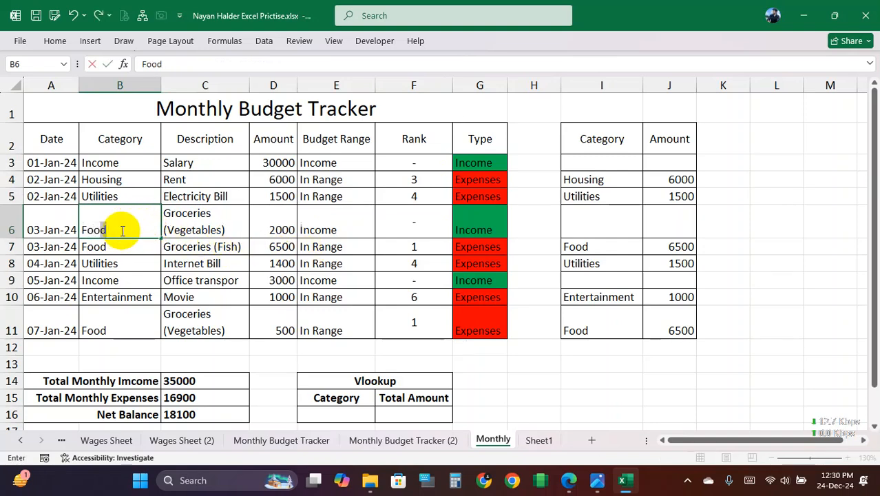
pyautogui.press('Return')
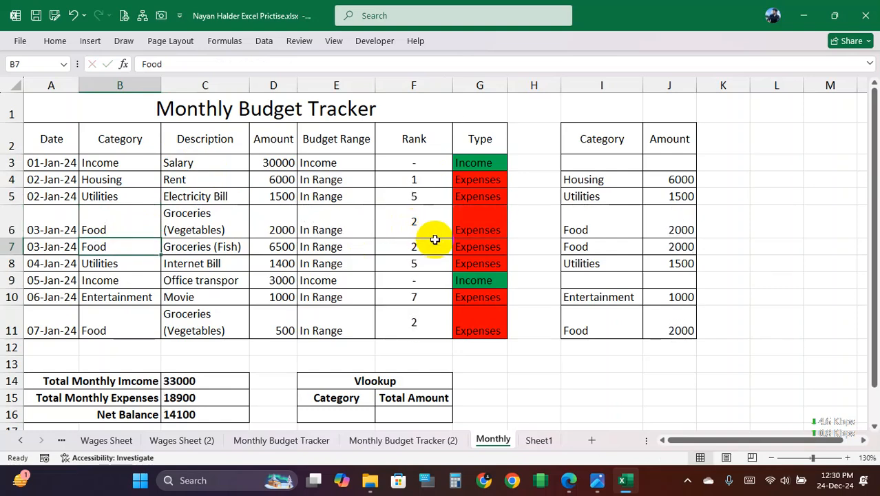
pyautogui.click(416, 224)
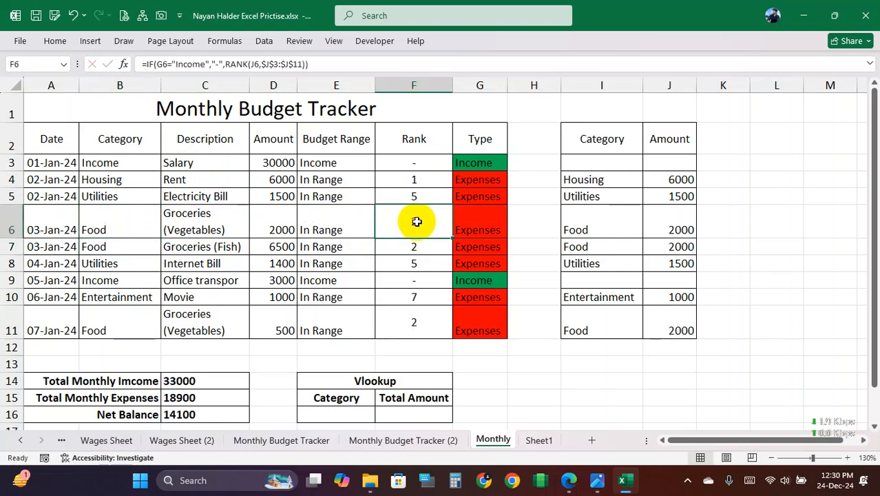
pyautogui.click(592, 224)
pyautogui.moveTo(681, 222); pyautogui.dragTo(618, 228)
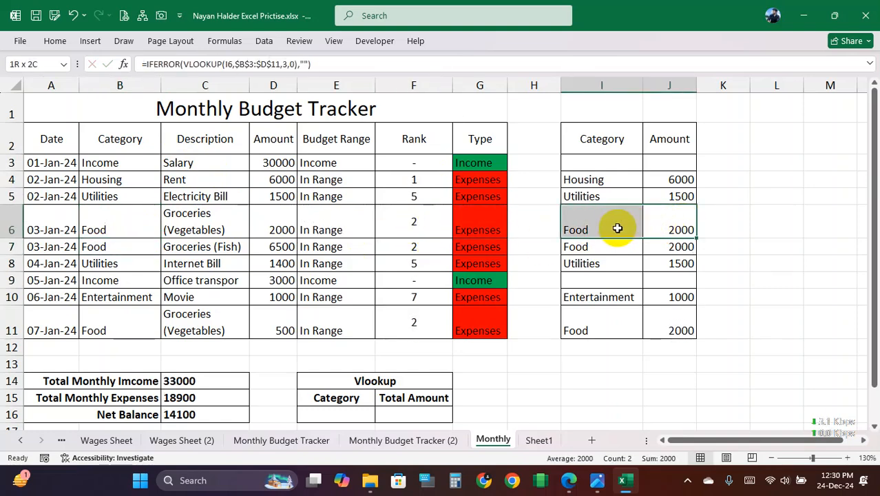
pyautogui.click(423, 223)
pyautogui.moveTo(418, 248); pyautogui.dragTo(418, 322)
# Step: Copy the Utilities category from B8 into B9 and check the rank, type and lookup cells of the utilities rows
pyautogui.click(120, 279)
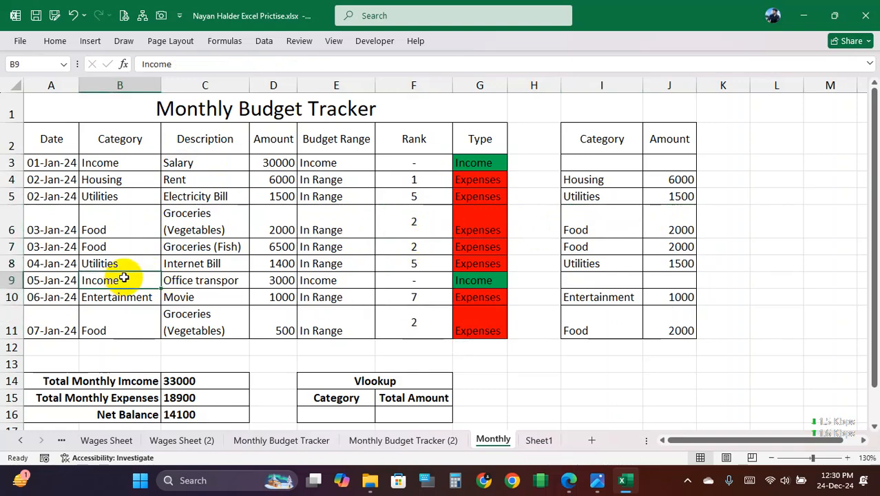
pyautogui.hotkey('ctrl', 'd')
pyautogui.moveTo(417, 281); pyautogui.dragTo(655, 282)
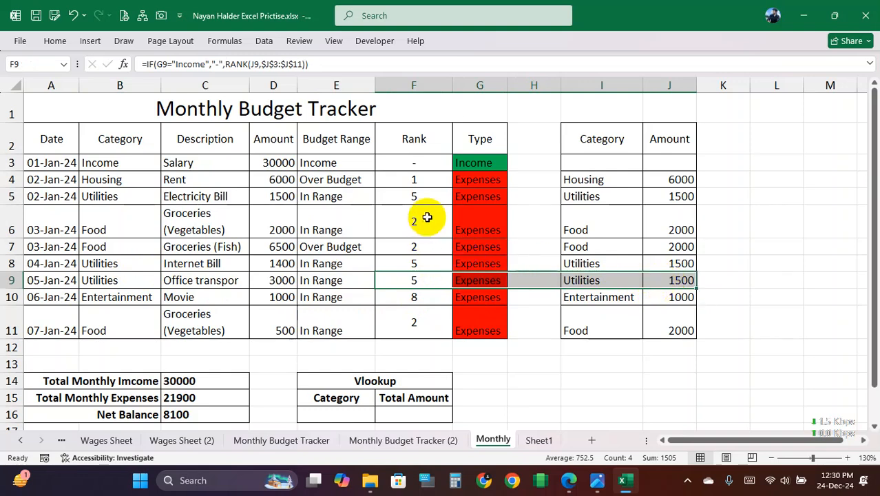
pyautogui.moveTo(445, 194); pyautogui.dragTo(541, 198)
pyautogui.click(605, 235)
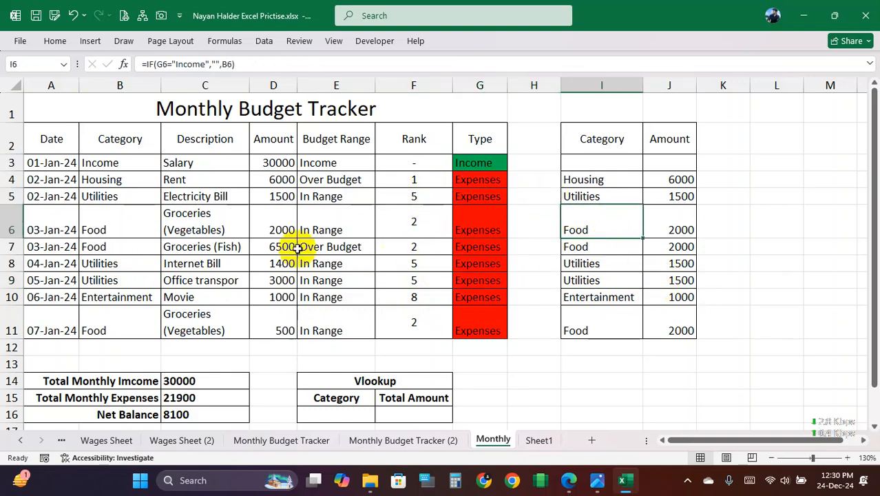
# Step: Copy the Income category from B3 into B4 and check the ranks of the remaining expense rows
pyautogui.click(122, 181)
pyautogui.click(413, 183)
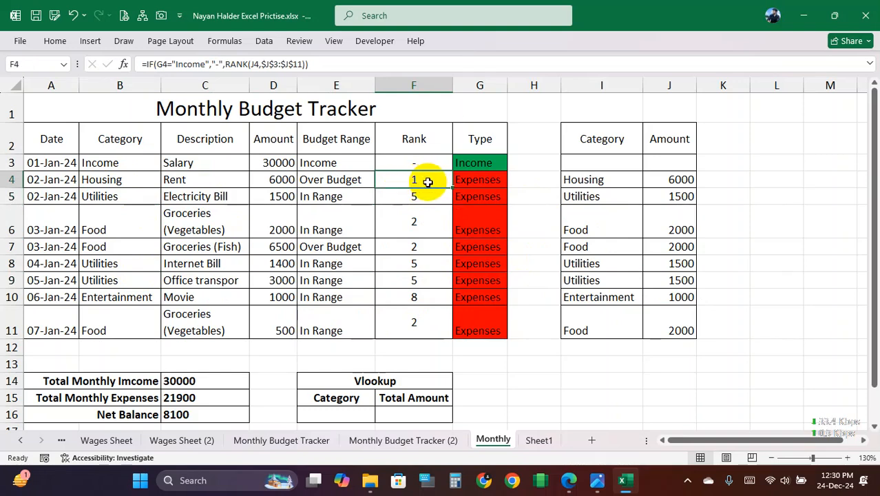
pyautogui.click(112, 182)
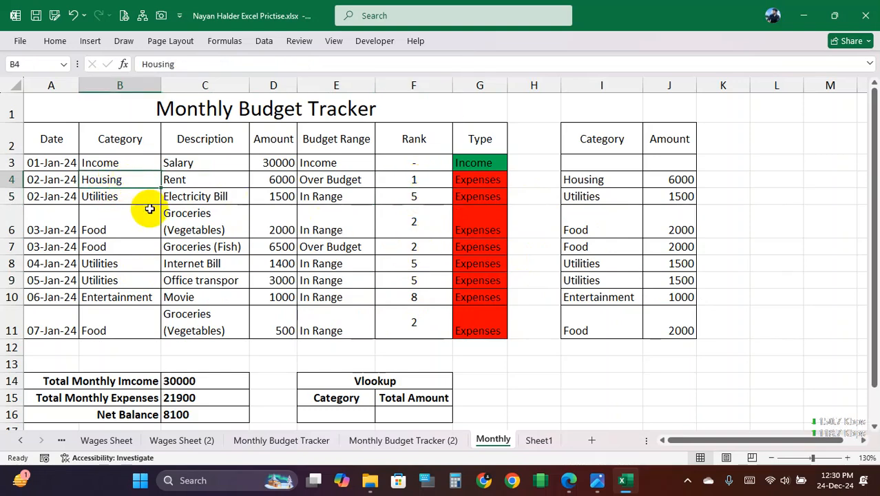
pyautogui.hotkey('ctrl', 'd')
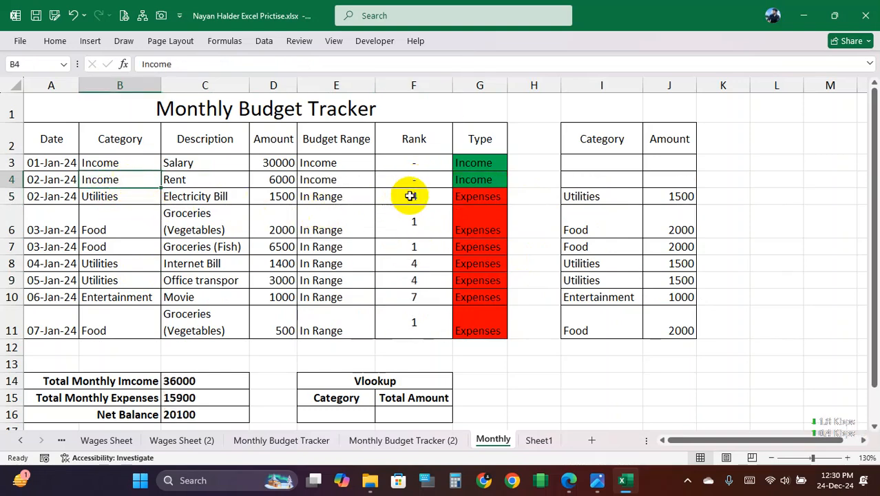
pyautogui.moveTo(404, 206); pyautogui.dragTo(409, 318)
# Step: Copy the Income category from B4 into B5 and check the Rank, Category and Amount cells of all rows
pyautogui.click(118, 198)
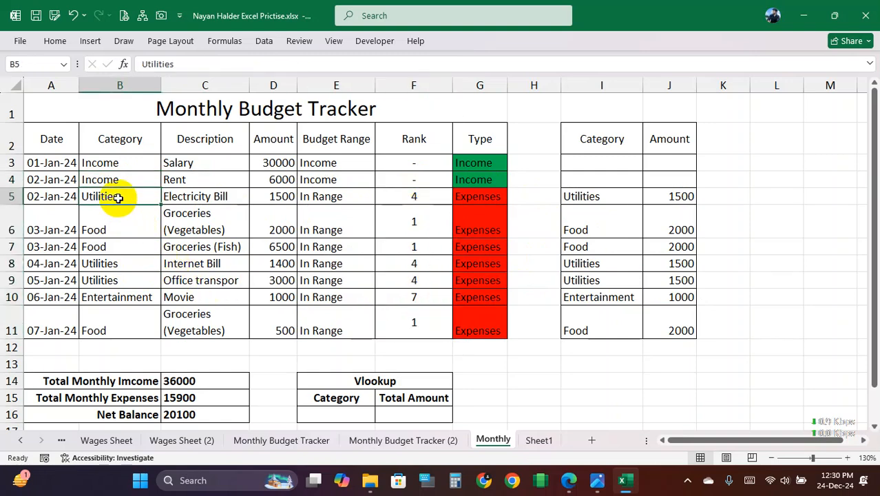
pyautogui.hotkey('ctrl', 'd')
pyautogui.moveTo(424, 210); pyautogui.dragTo(424, 319)
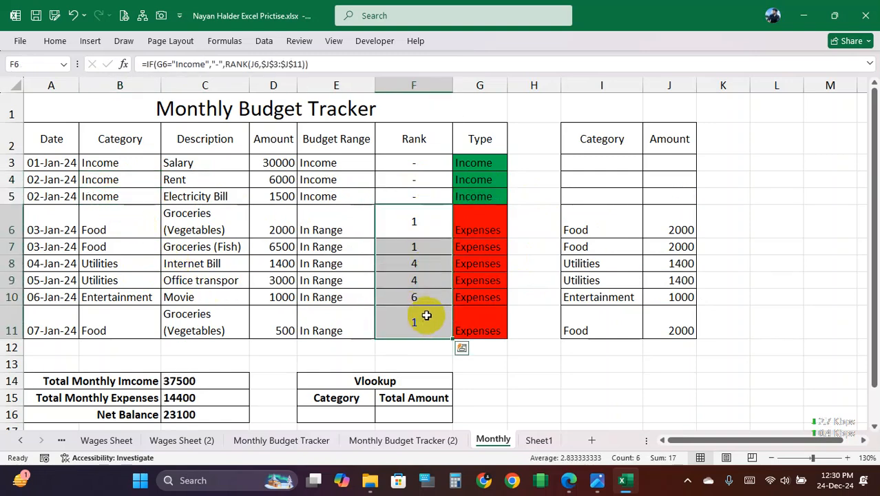
pyautogui.moveTo(603, 163); pyautogui.dragTo(672, 195)
pyautogui.moveTo(414, 230); pyautogui.dragTo(662, 322)
pyautogui.click(551, 259)
pyautogui.click(618, 266)
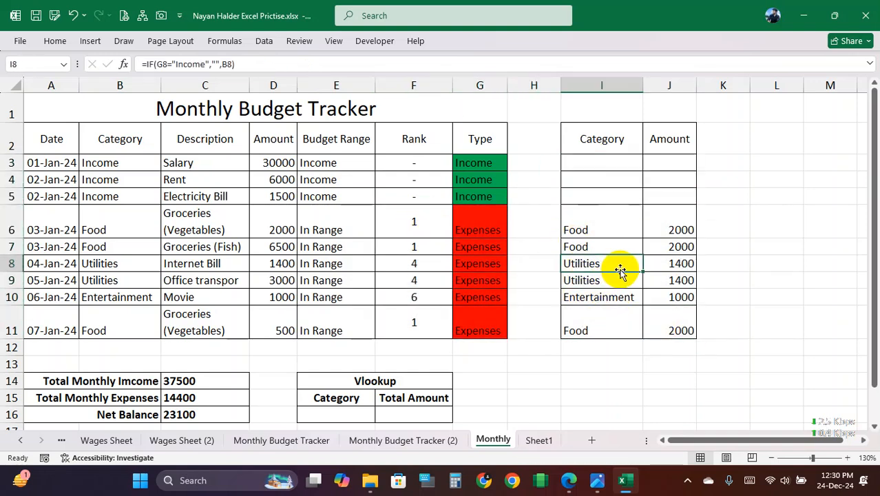
# Step: Undo the Income category changes in B5 and B4 and check the ranks in F3:F11
pyautogui.click(73, 17)
pyautogui.click(73, 16)
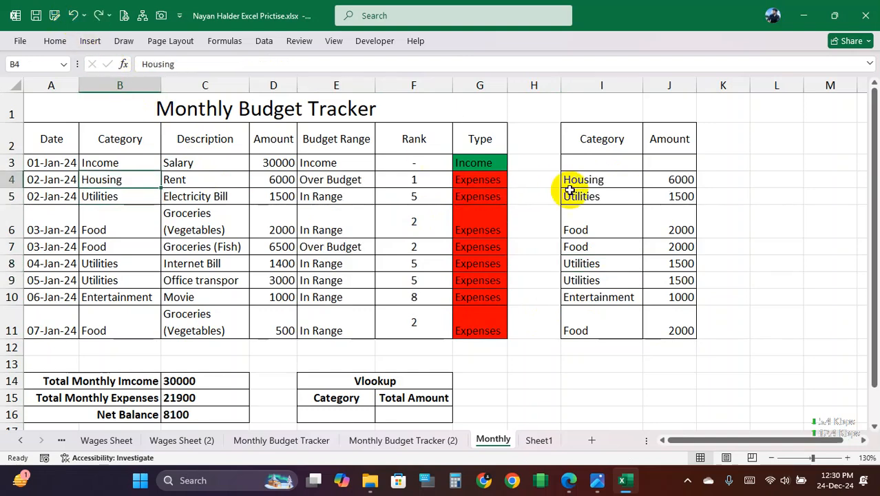
pyautogui.click(608, 224)
pyautogui.moveTo(415, 167); pyautogui.dragTo(427, 323)
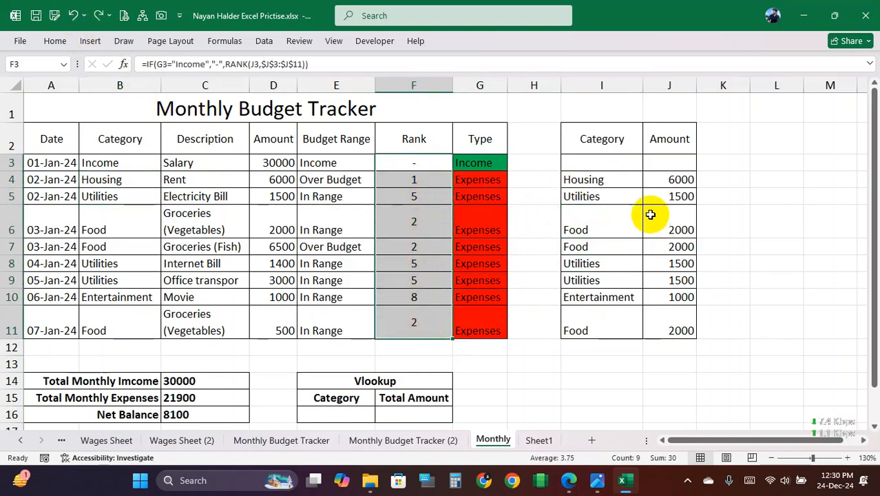
# Step: Examine the helper table's Category and Amount cells in I3:J11, comparing the looked-up amounts of repeated categories
pyautogui.moveTo(622, 158); pyautogui.dragTo(652, 167)
pyautogui.click(658, 184)
pyautogui.click(608, 208)
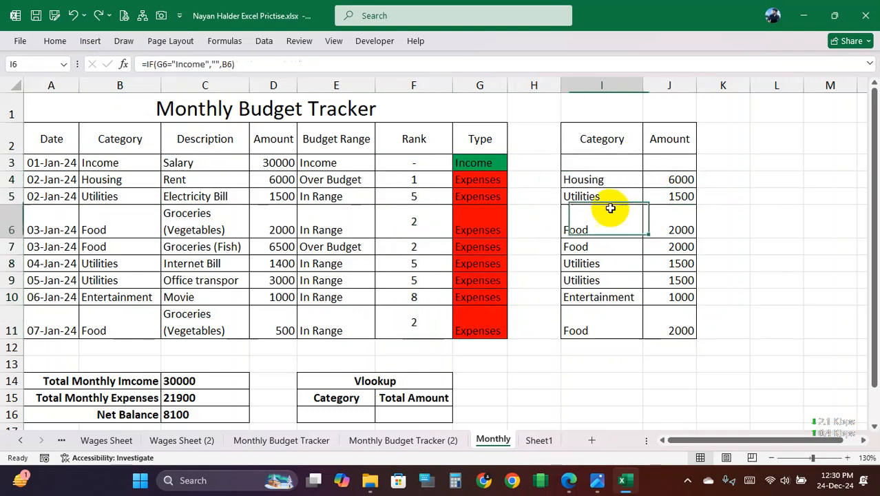
pyautogui.click(679, 221)
pyautogui.click(621, 249)
pyautogui.click(675, 246)
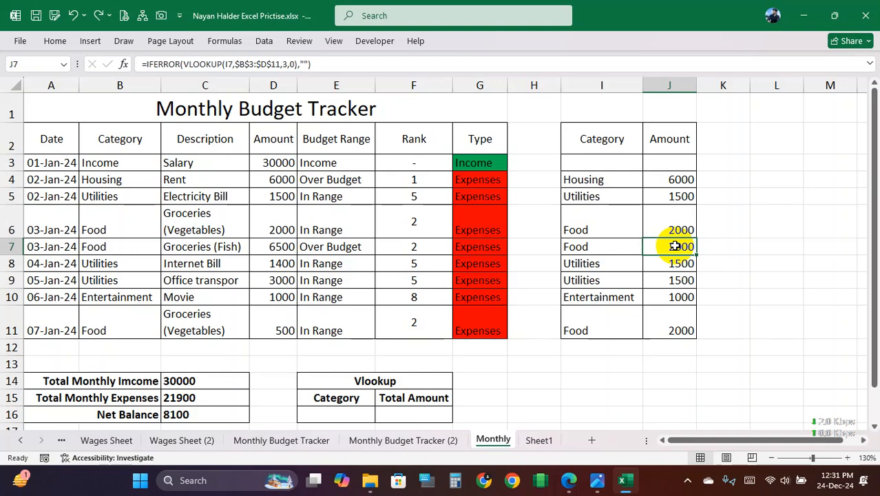
pyautogui.moveTo(617, 183); pyautogui.dragTo(619, 312)
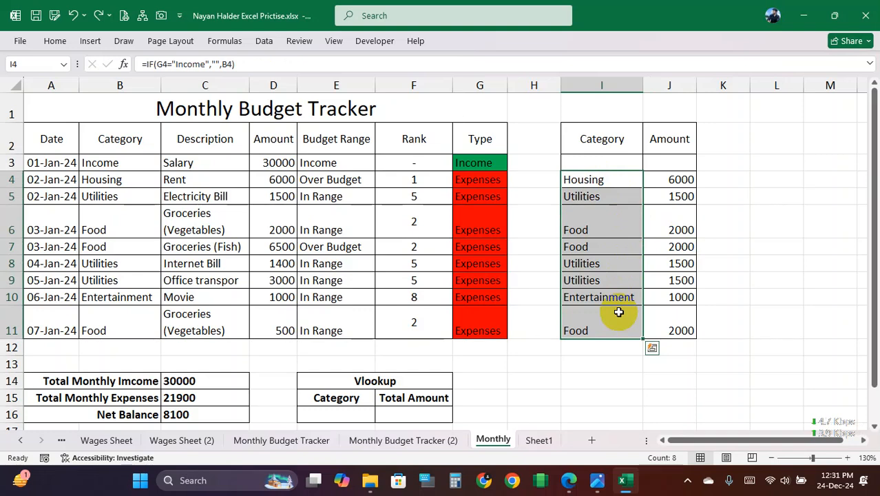
pyautogui.moveTo(599, 178); pyautogui.dragTo(604, 264)
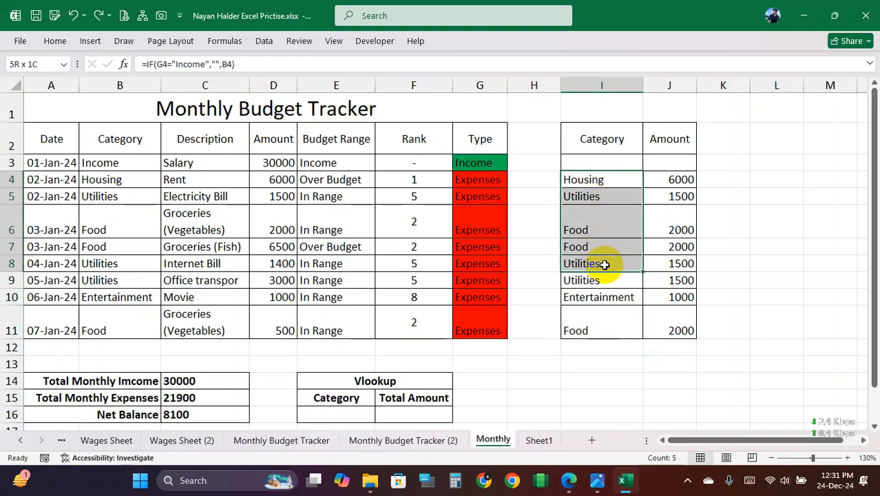
pyautogui.moveTo(615, 163); pyautogui.dragTo(603, 324)
pyautogui.moveTo(668, 165); pyautogui.dragTo(676, 330)
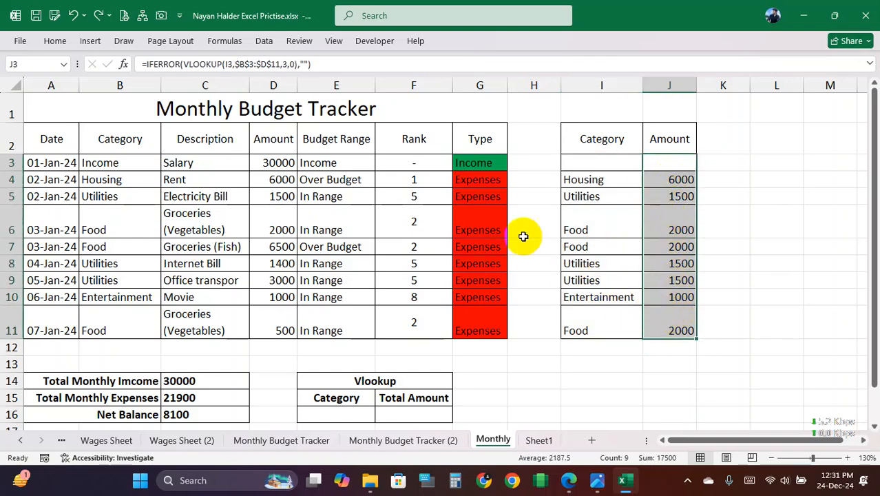
# Step: Add the merged title "Helper Table For Rank" in I1:J1 above the helper table and apply borders to I1:J11
pyautogui.moveTo(416, 171); pyautogui.dragTo(414, 325)
pyautogui.moveTo(601, 165); pyautogui.dragTo(648, 328)
pyautogui.moveTo(624, 108); pyautogui.dragTo(644, 111)
pyautogui.rightClick(649, 102)
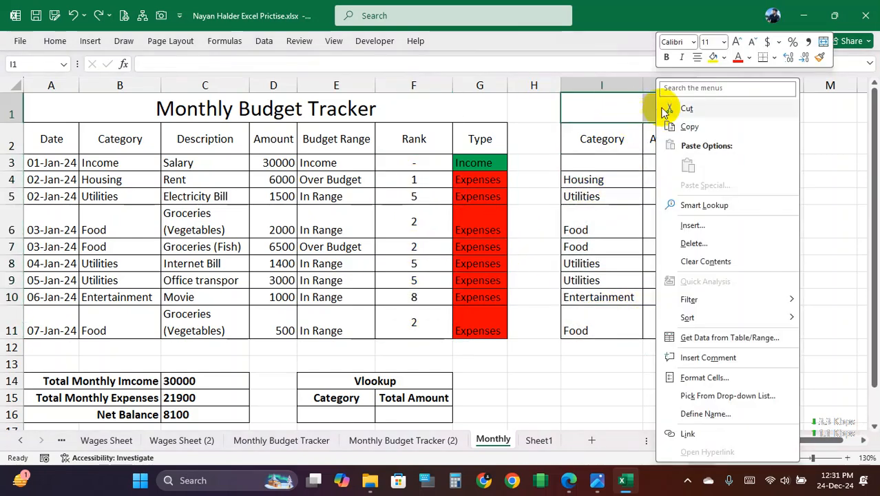
pyautogui.click(816, 47)
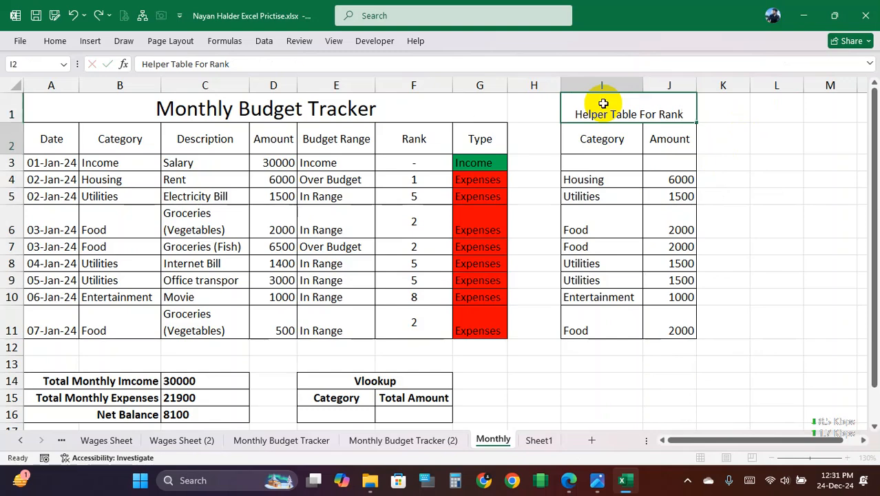
pyautogui.moveTo(604, 103)
pyautogui.mouseDown()
pyautogui.moveTo(615, 138)
pyautogui.moveTo(615, 331)
pyautogui.mouseUp()
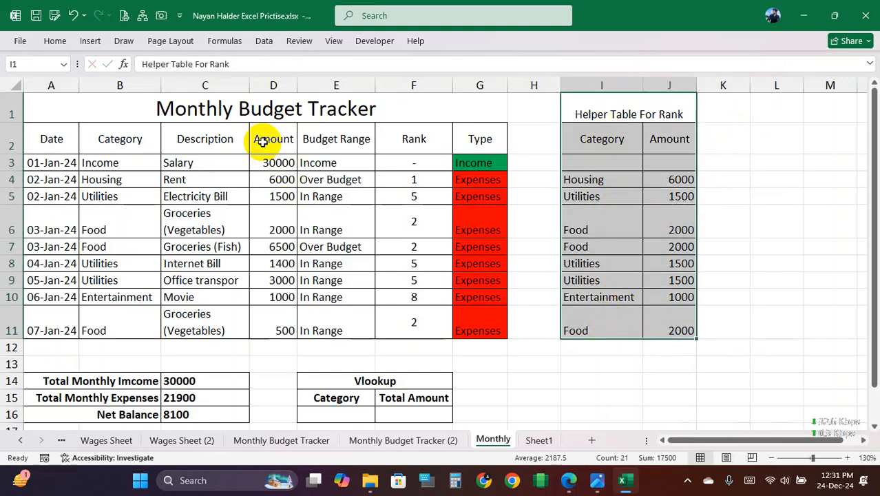
pyautogui.click(57, 40)
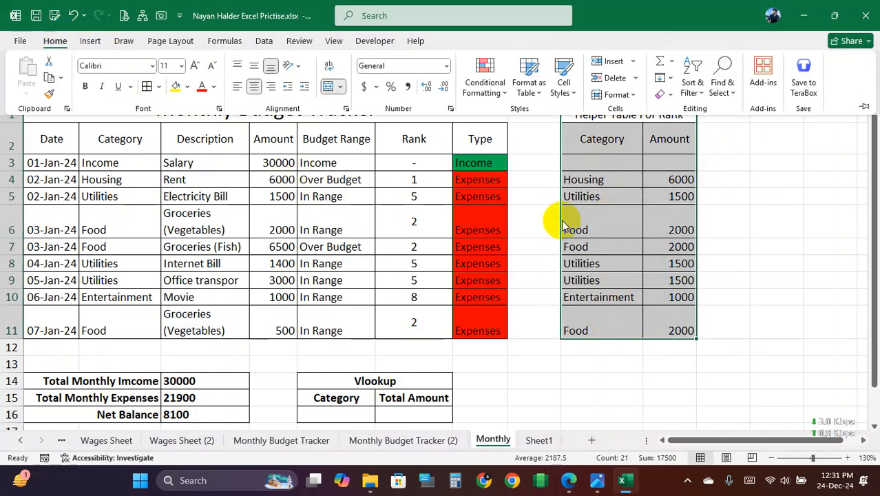
pyautogui.click(598, 201)
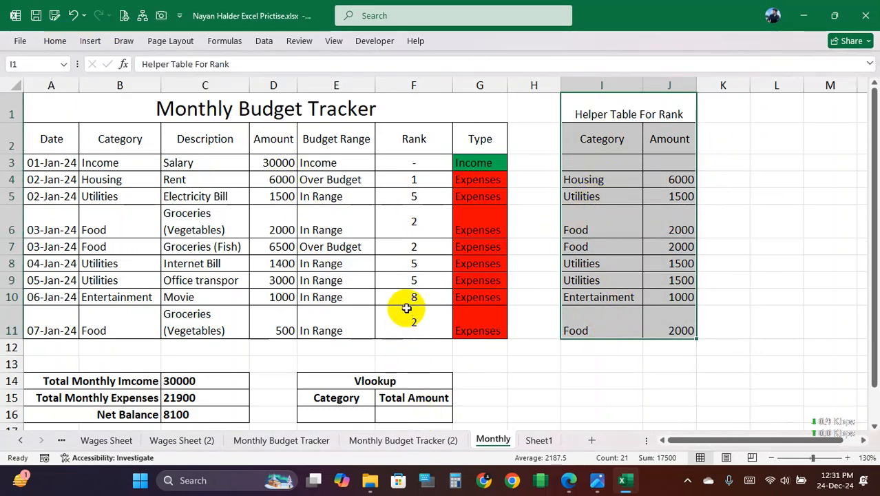
pyautogui.scroll(-1, 411, 288)
pyautogui.click(361, 338)
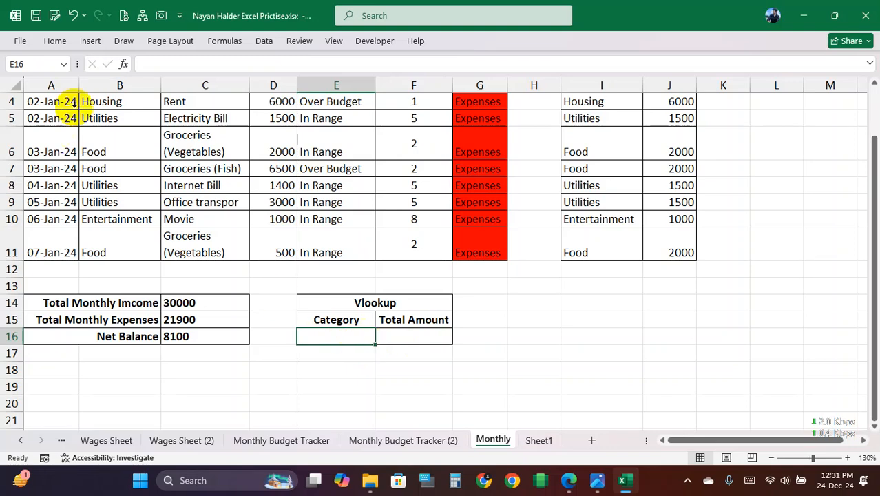
pyautogui.click(265, 43)
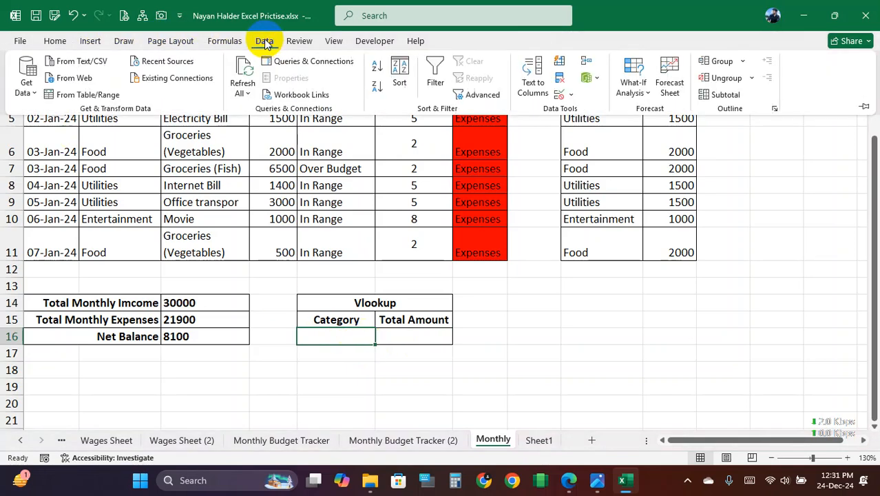
pyautogui.click(570, 94)
pyautogui.click(602, 112)
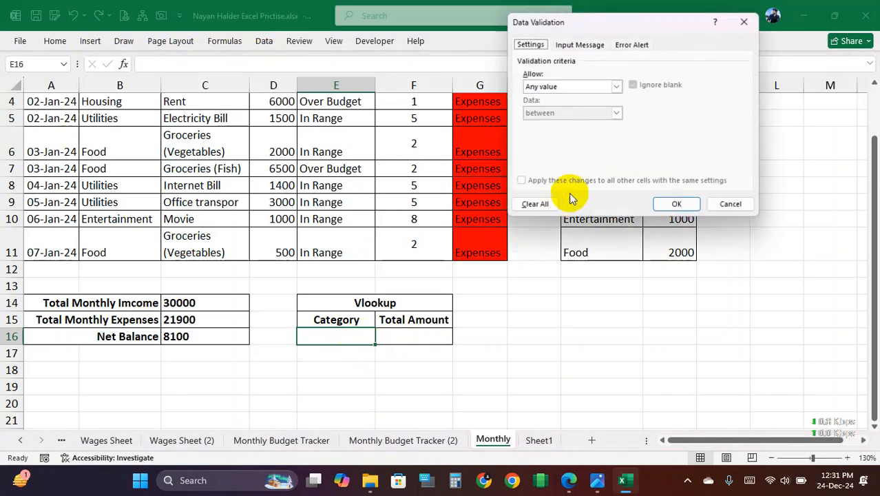
pyautogui.click(616, 86)
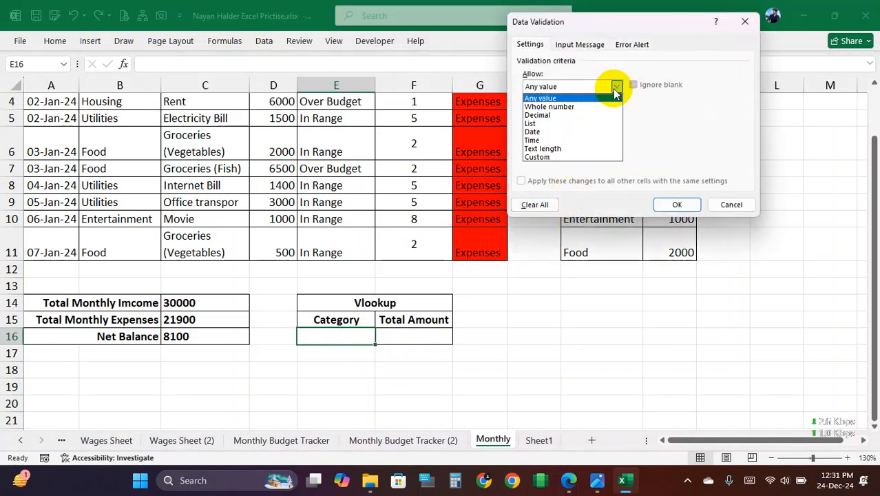
pyautogui.click(554, 124)
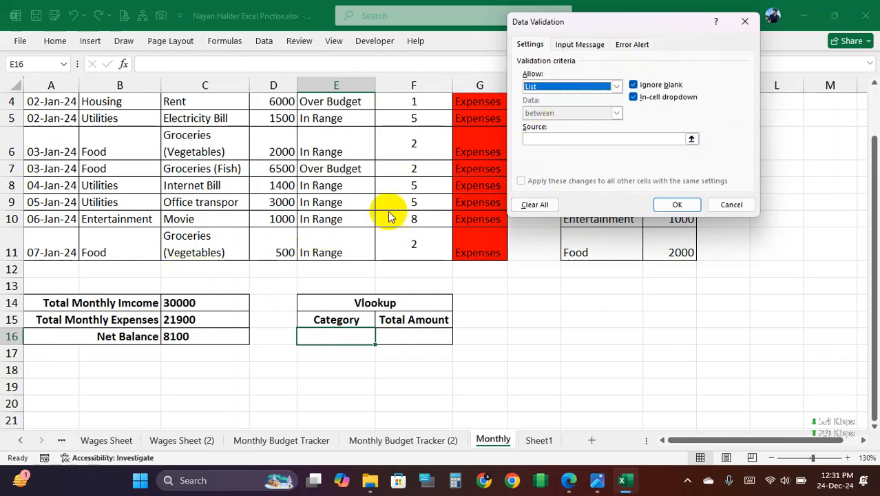
pyautogui.click(659, 139)
pyautogui.scroll(1, 601, 165)
pyautogui.scroll(2, 601, 165)
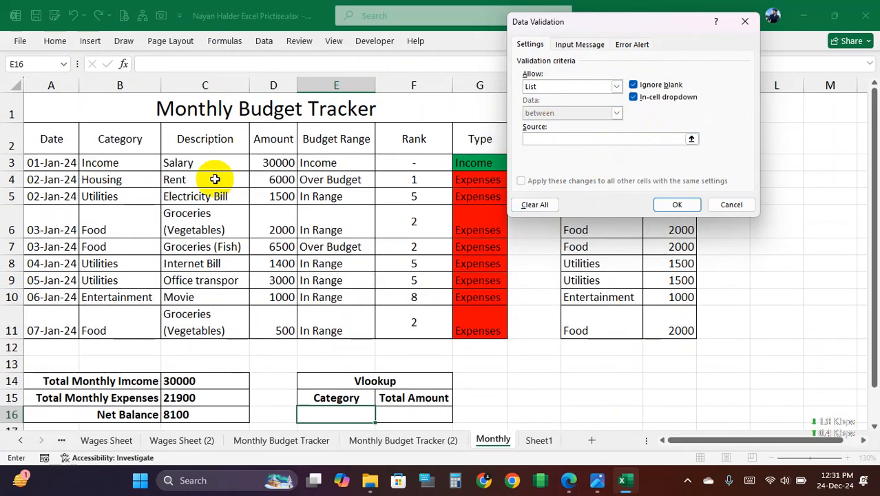
pyautogui.moveTo(122, 164); pyautogui.dragTo(122, 317)
pyautogui.click(730, 206)
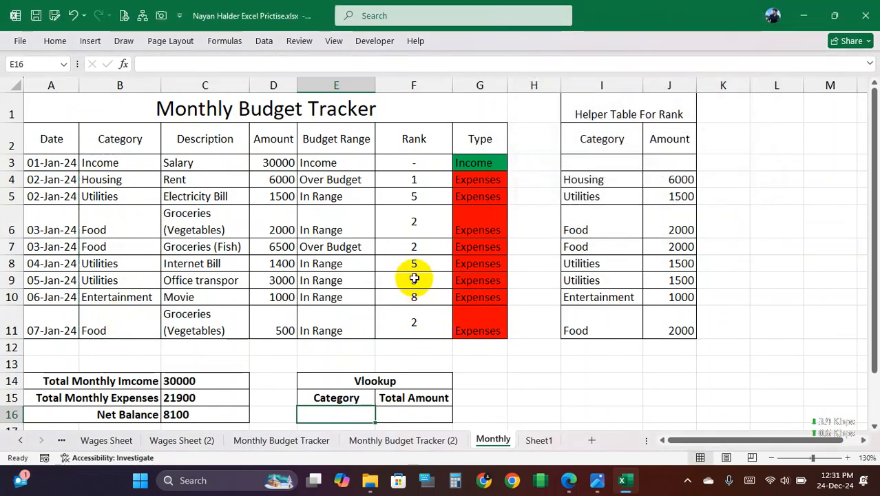
# Step: Examine the Vlookup table's empty Category and Total Amount cells in E16:F16
pyautogui.scroll(-1, 414, 278)
pyautogui.click(389, 337)
pyautogui.click(363, 337)
pyautogui.click(400, 336)
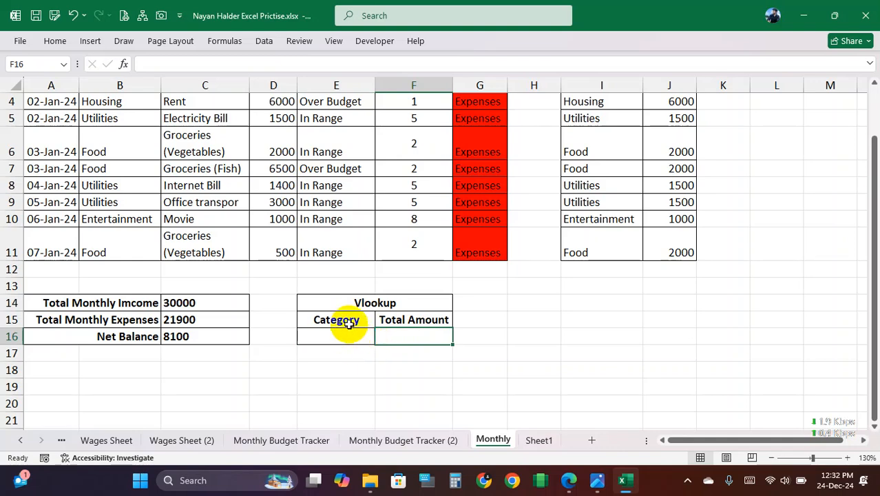
pyautogui.moveTo(349, 326); pyautogui.dragTo(349, 333)
pyautogui.click(357, 334)
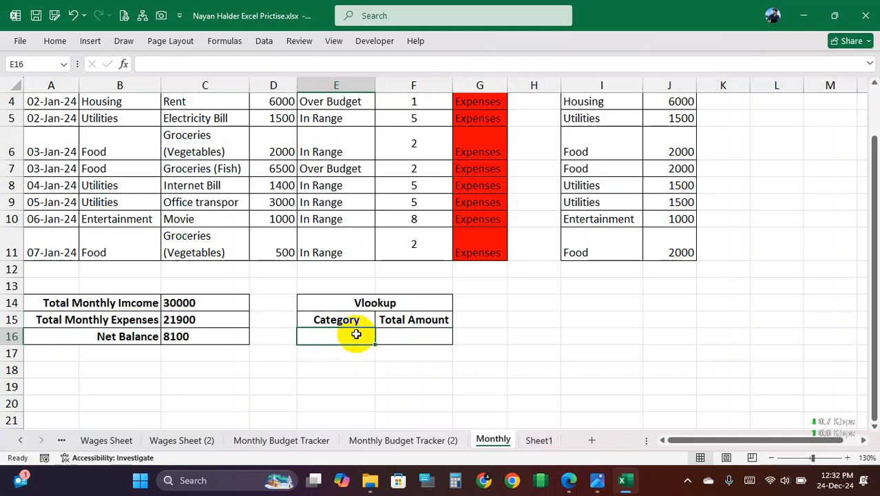
pyautogui.moveTo(416, 323); pyautogui.dragTo(419, 333)
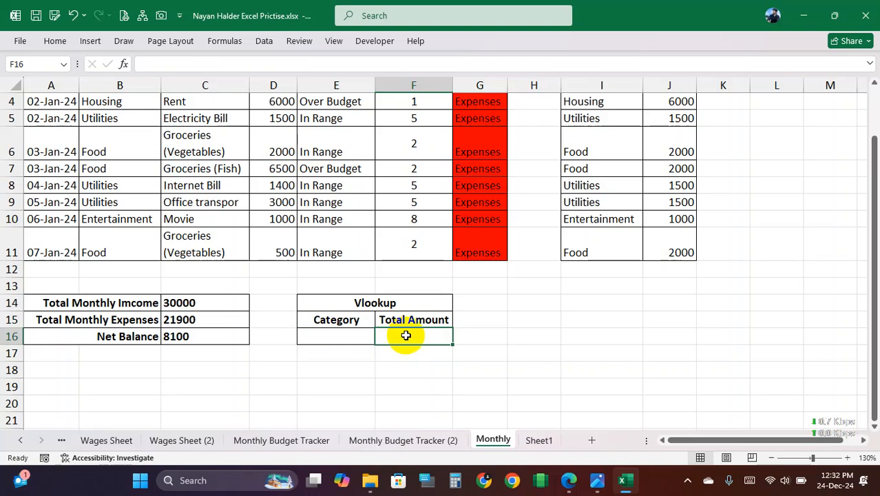
pyautogui.click(359, 335)
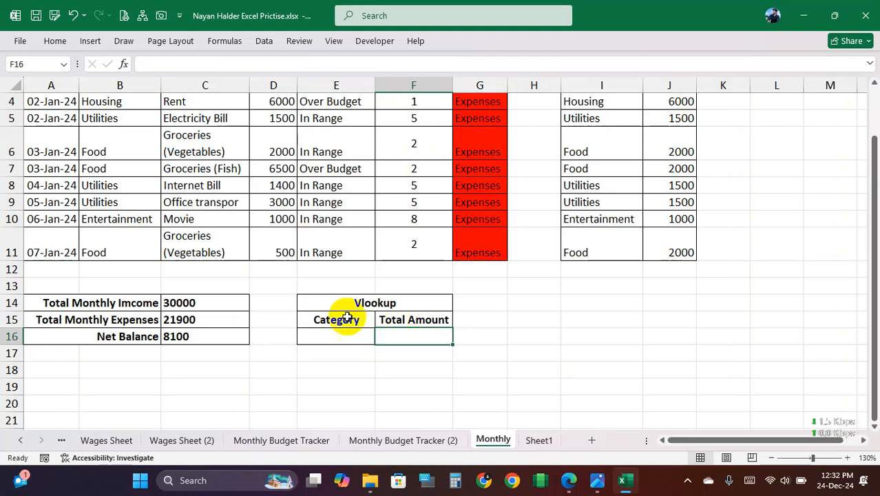
# Step: Examine the descriptions and amounts of the repeated Food and Utilities rows against the Vlookup table's Total Amount cell
pyautogui.scroll(1, 338, 315)
pyautogui.click(109, 229)
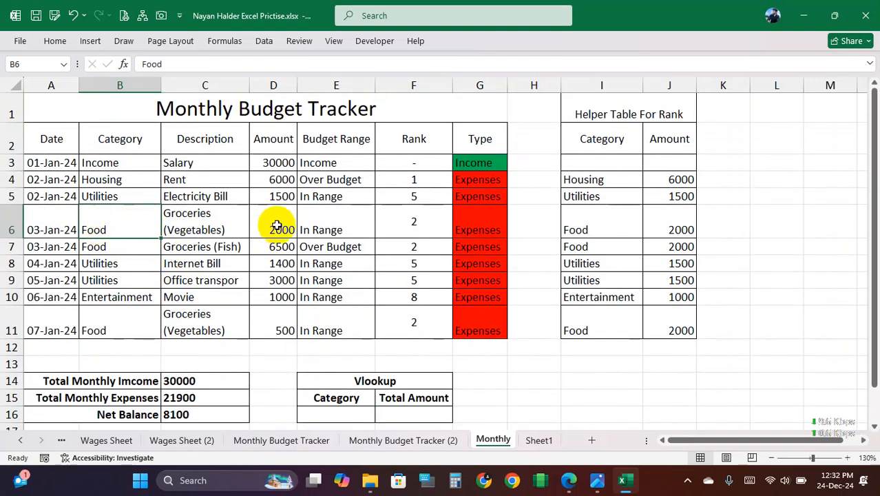
pyautogui.click(121, 248)
pyautogui.click(282, 249)
pyautogui.moveTo(108, 221); pyautogui.dragTo(275, 222)
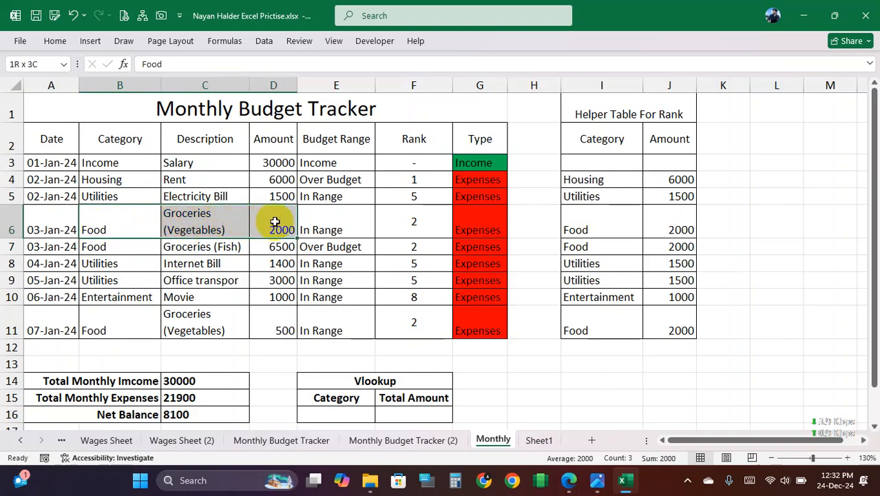
pyautogui.moveTo(131, 245); pyautogui.dragTo(275, 254)
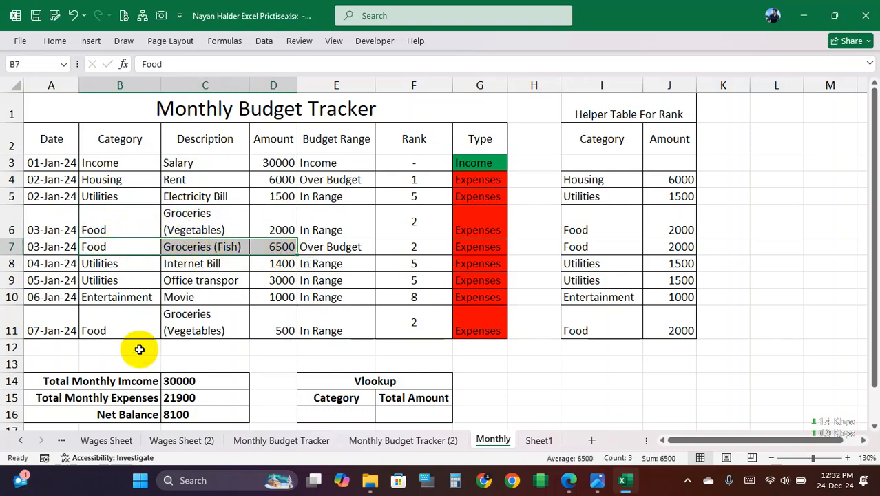
pyautogui.moveTo(117, 284); pyautogui.dragTo(272, 266)
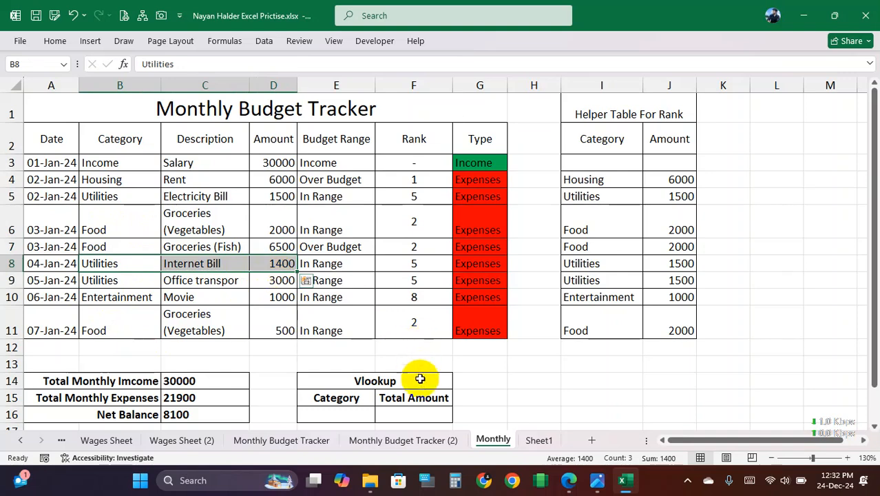
pyautogui.click(410, 417)
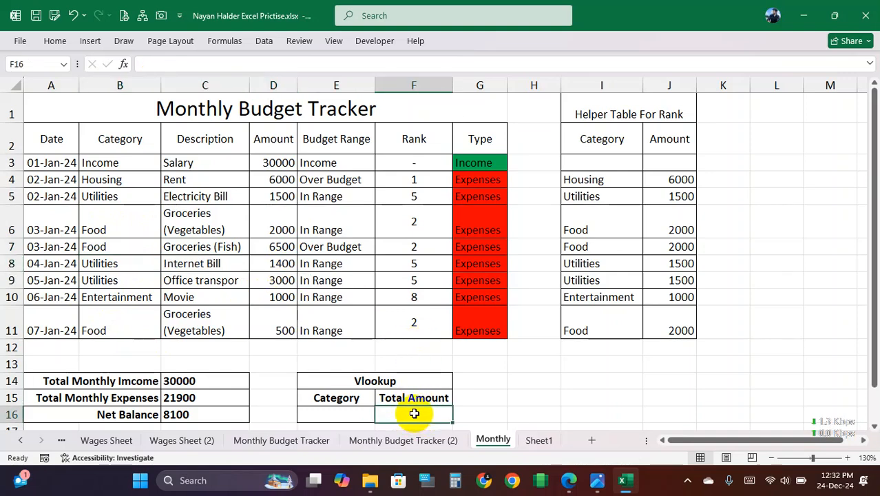
pyautogui.moveTo(132, 250); pyautogui.dragTo(197, 250)
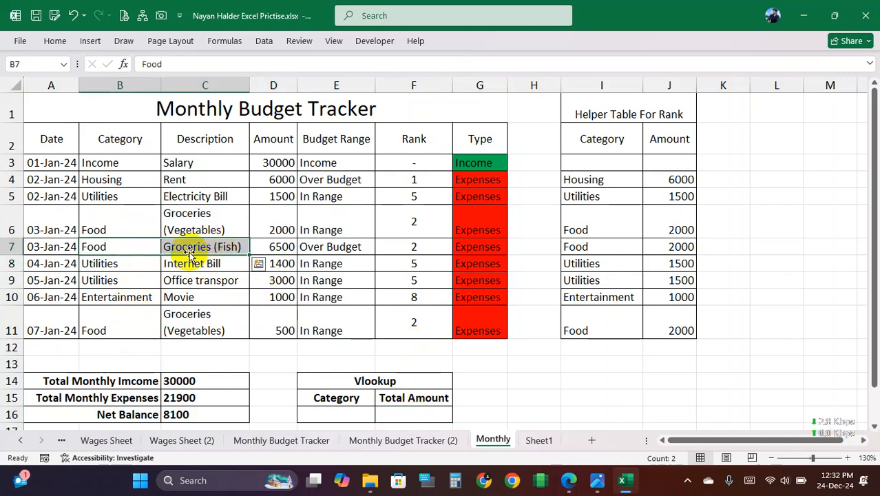
pyautogui.moveTo(129, 263); pyautogui.dragTo(200, 256)
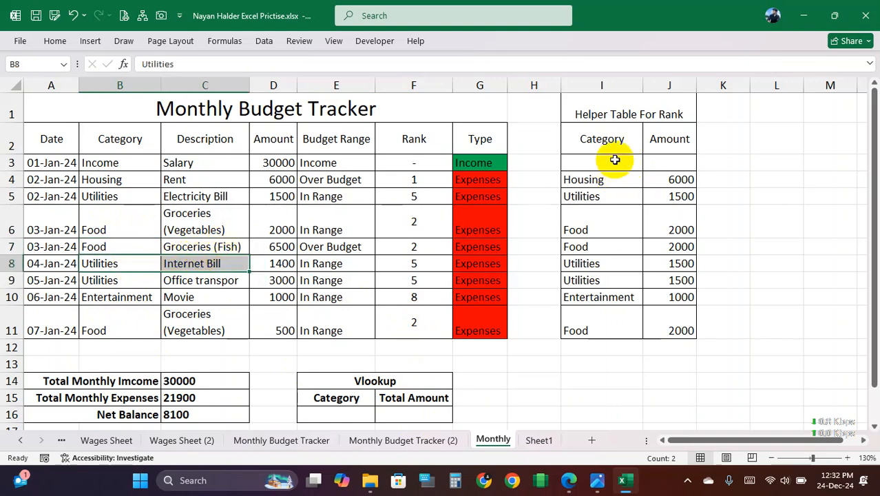
# Step: Apply all borders to the empty range I14:J20 below the rank helper table
pyautogui.moveTo(615, 117); pyautogui.dragTo(637, 322)
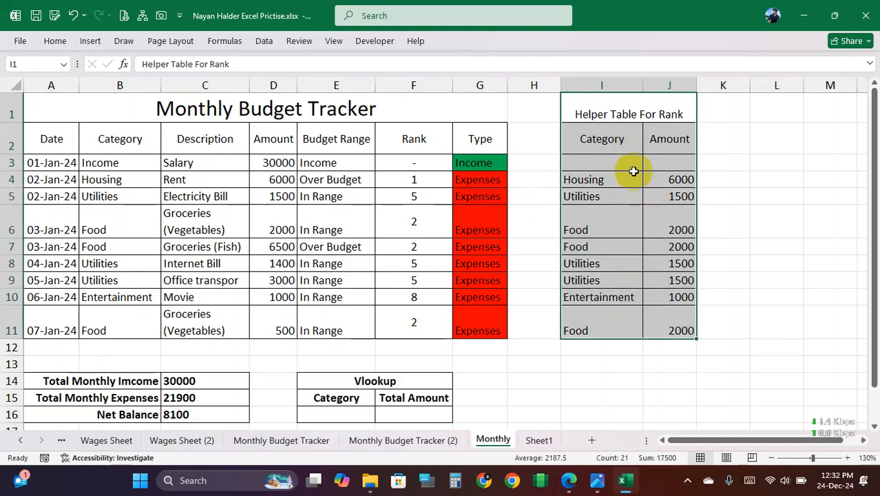
pyautogui.scroll(-1, 585, 249)
pyautogui.moveTo(595, 310); pyautogui.dragTo(656, 412)
pyautogui.click(596, 307)
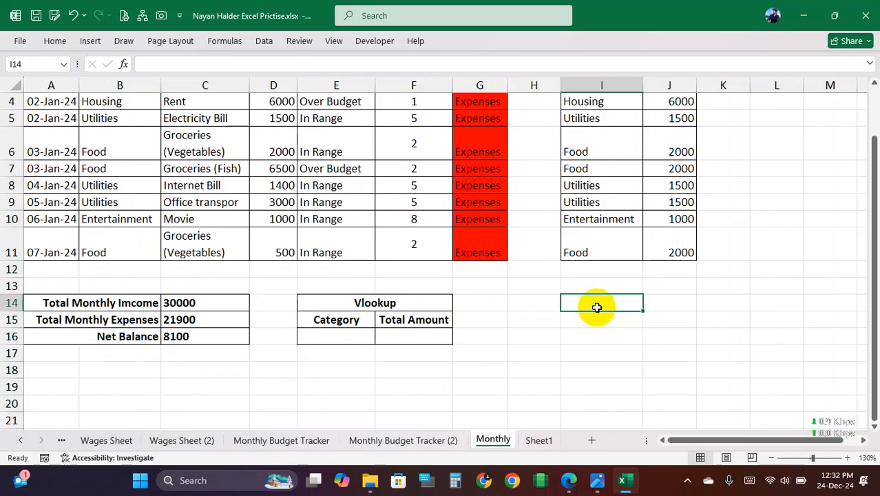
pyautogui.scroll(1, 603, 306)
pyautogui.scroll(-1, 616, 331)
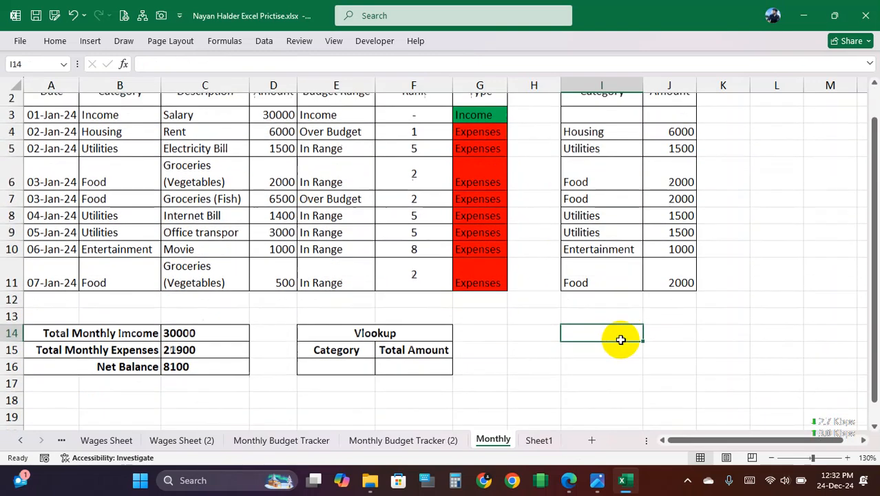
pyautogui.moveTo(613, 302); pyautogui.dragTo(679, 400)
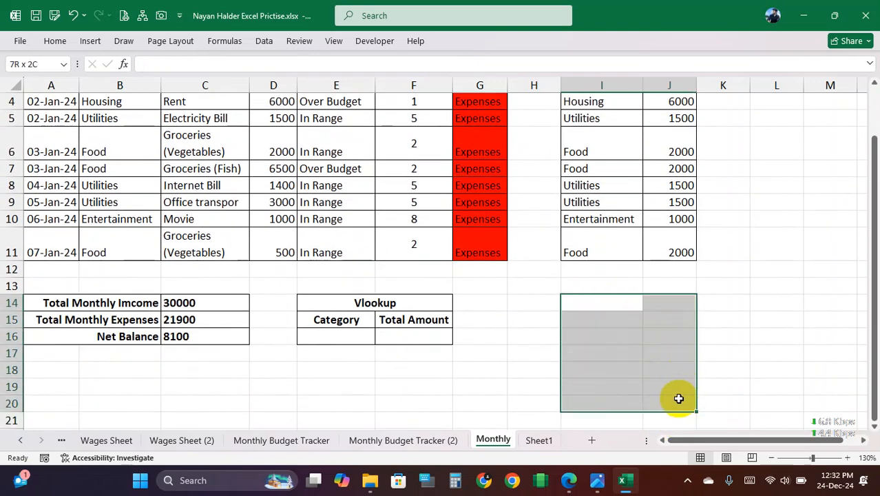
pyautogui.click(55, 41)
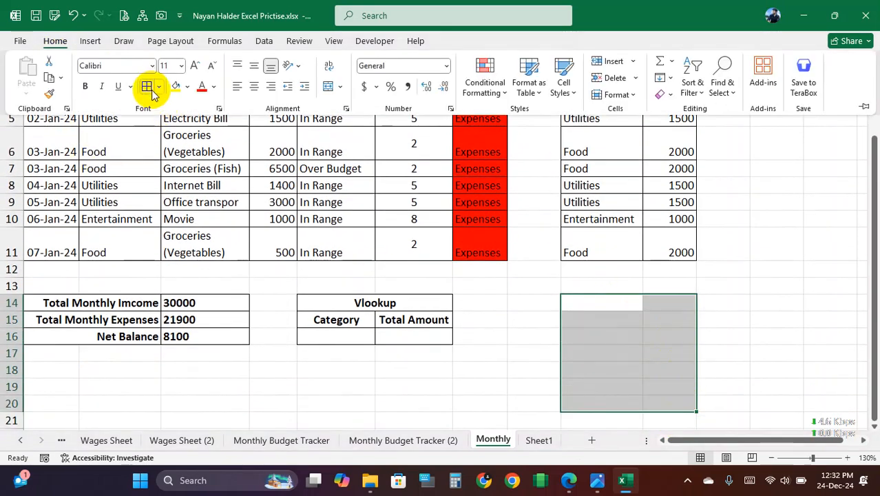
pyautogui.click(605, 302)
pyautogui.click(602, 302)
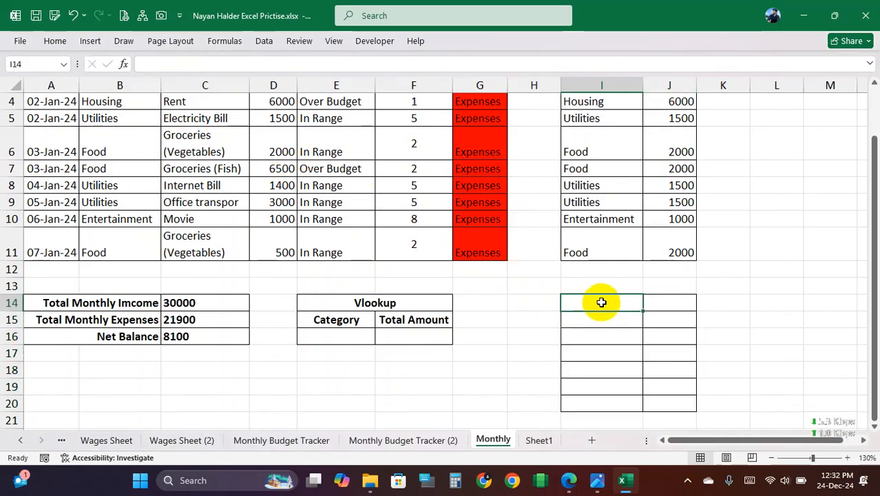
# Step: Copy the Category and Total Amount headers from E15:F15 into I14:J14 as values and autofit column J
pyautogui.moveTo(344, 322); pyautogui.dragTo(393, 321)
pyautogui.hotkey('ctrl', 'c')
pyautogui.rightClick(582, 302)
pyautogui.click(632, 169)
pyautogui.click(678, 302)
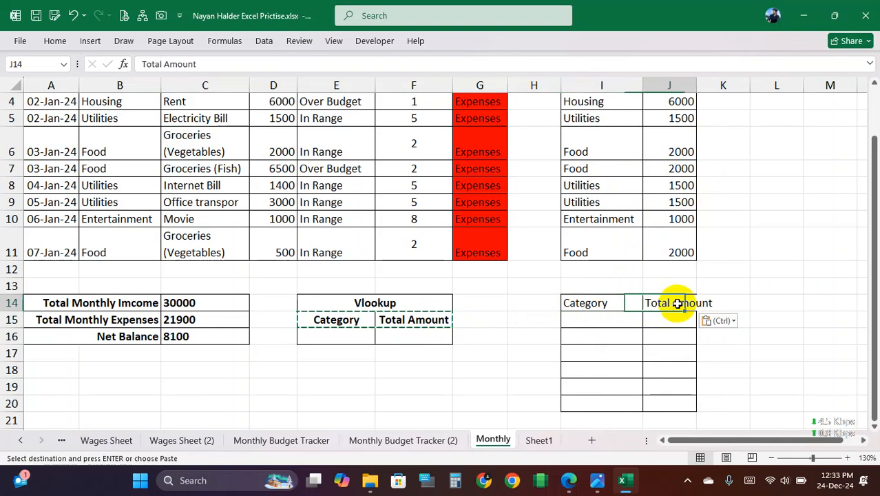
pyautogui.doubleClick(697, 85)
pyautogui.click(619, 320)
pyautogui.click(616, 303)
pyautogui.click(661, 318)
pyautogui.click(609, 317)
pyautogui.click(611, 303)
pyautogui.click(611, 316)
pyautogui.click(611, 303)
# Step: Examine the category entries in B3:B11 as the source for the new table's Category column starting at I15
pyautogui.scroll(1, 207, 248)
pyautogui.moveTo(113, 164); pyautogui.dragTo(115, 323)
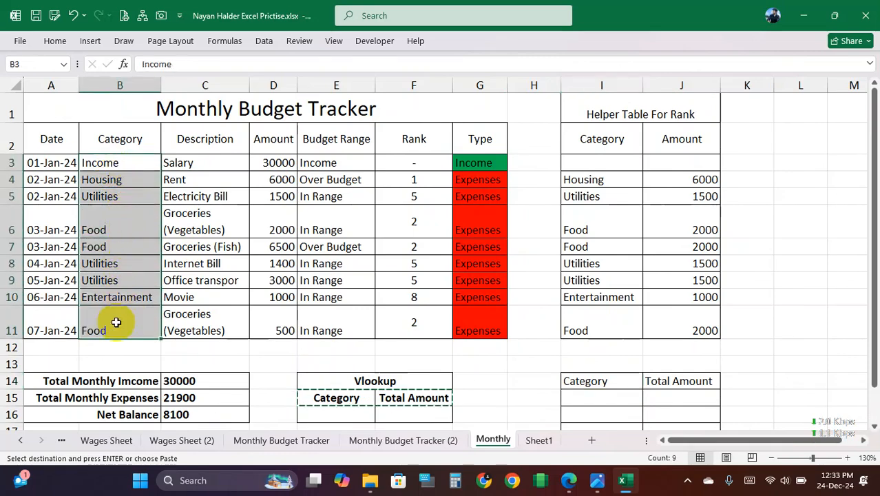
pyautogui.click(122, 165)
pyautogui.click(119, 181)
pyautogui.scroll(-1, 620, 269)
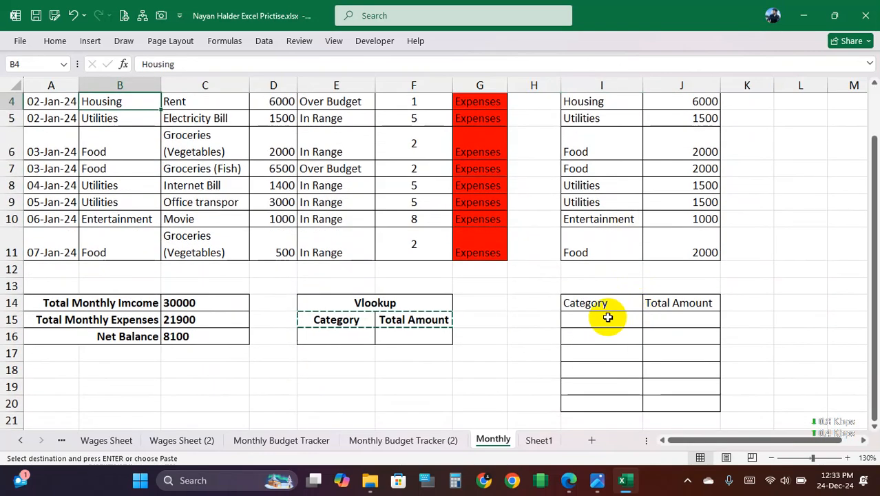
pyautogui.click(607, 319)
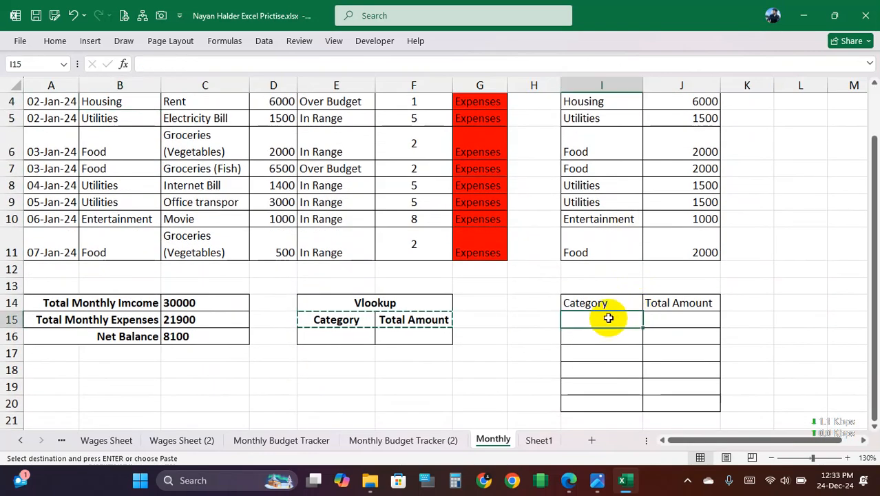
pyautogui.scroll(1, 609, 318)
pyautogui.moveTo(112, 163); pyautogui.dragTo(114, 301)
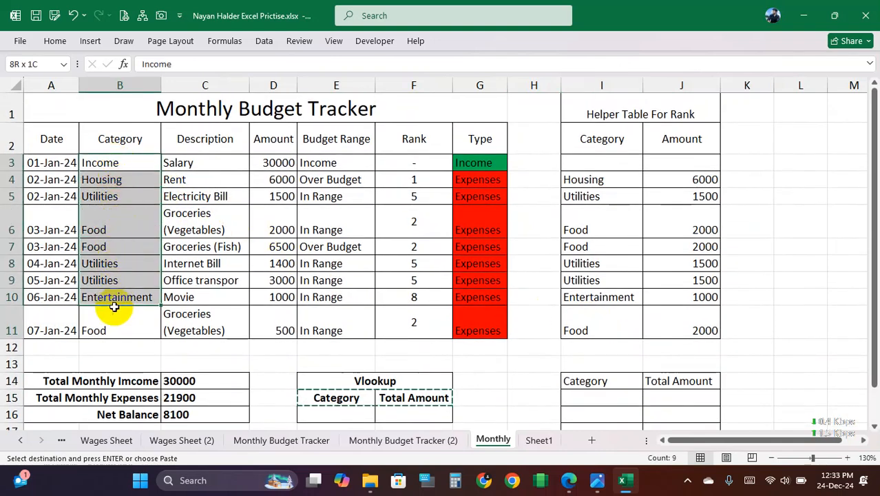
pyautogui.click(604, 398)
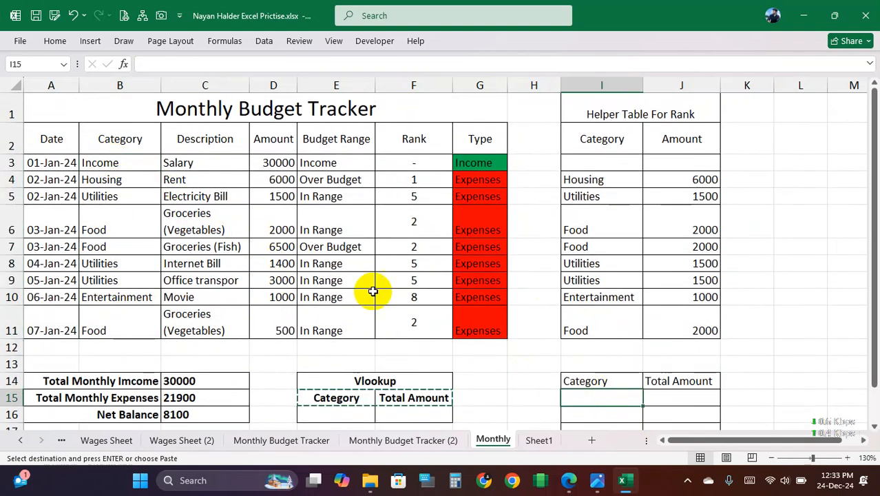
# Step: Copy the Income, Housing, Utilities and Food category entries from B3:B6 into I15:I18
pyautogui.click(101, 163)
pyautogui.hotkey('ctrl', 'c')
pyautogui.click(612, 401)
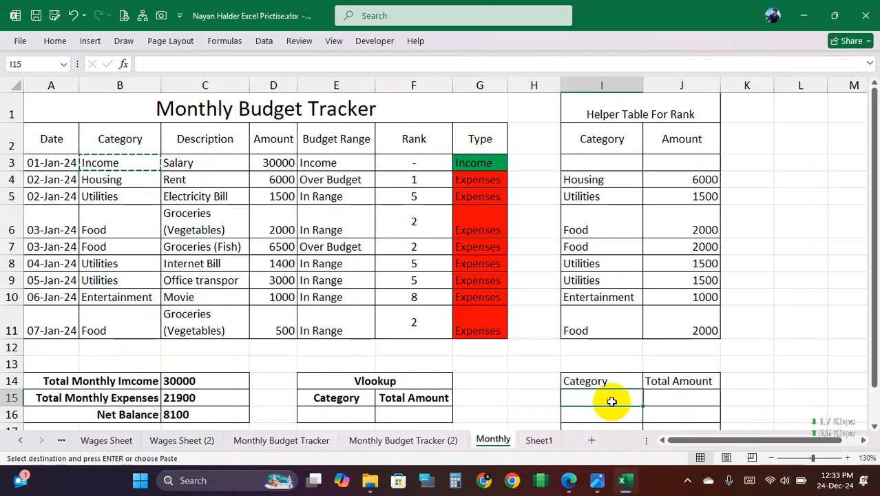
pyautogui.hotkey('ctrl', 'v')
pyautogui.click(127, 180)
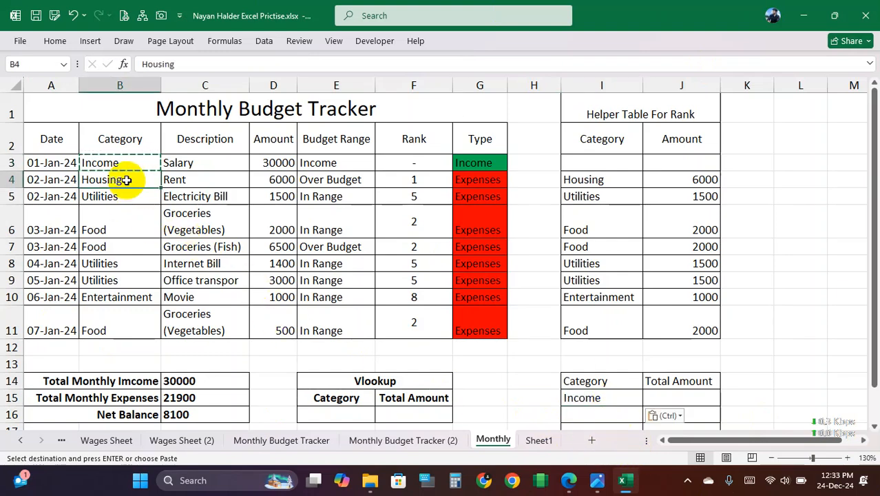
pyautogui.moveTo(128, 188); pyautogui.dragTo(122, 221)
pyautogui.hotkey('ctrl', 'c')
pyautogui.scroll(-1, 606, 385)
pyautogui.click(589, 339)
pyautogui.hotkey('ctrl', 'v')
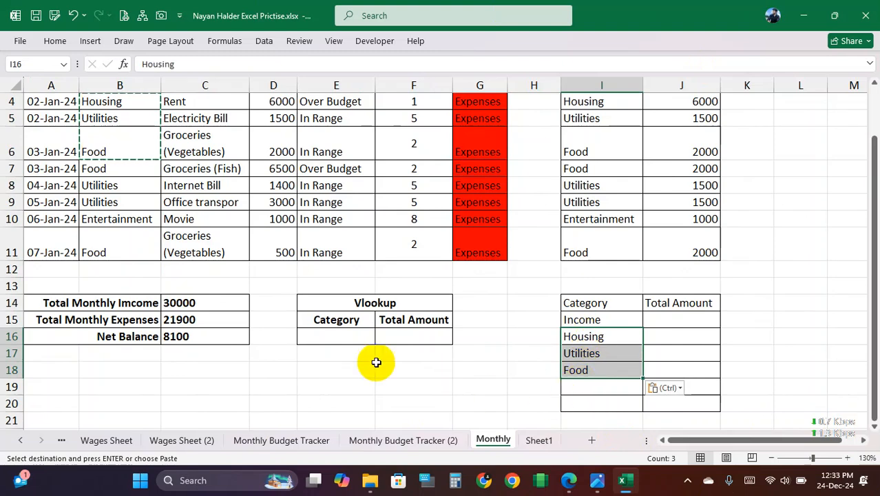
# Step: Copy Utilities and Entertainment from B9:B10 into I19:I20, and clear all the copied categories from I15:I20
pyautogui.click(107, 170)
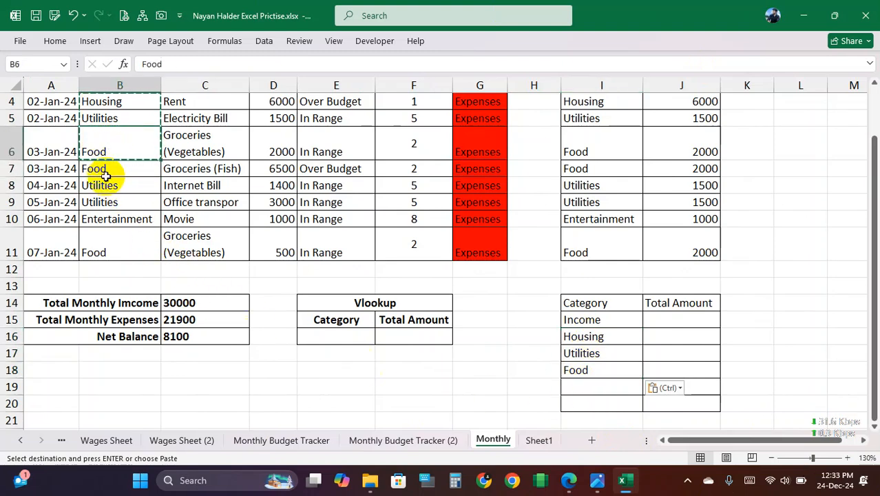
pyautogui.click(108, 219)
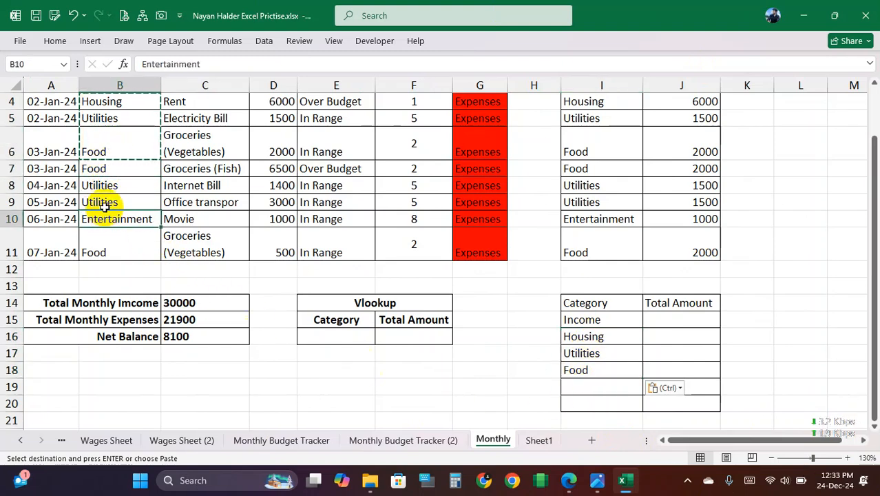
pyautogui.moveTo(102, 202); pyautogui.dragTo(107, 216)
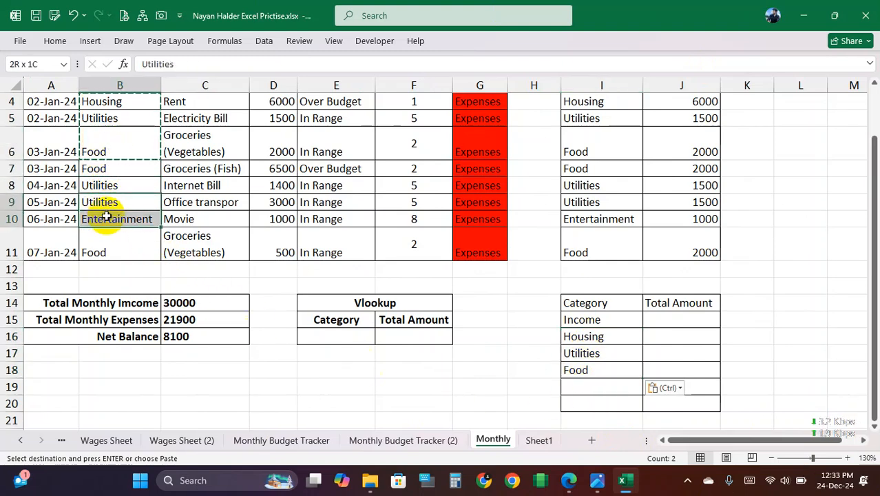
pyautogui.click(587, 386)
pyautogui.hotkey('ctrl', 'v')
pyautogui.click(611, 351)
pyautogui.moveTo(598, 319); pyautogui.dragTo(596, 408)
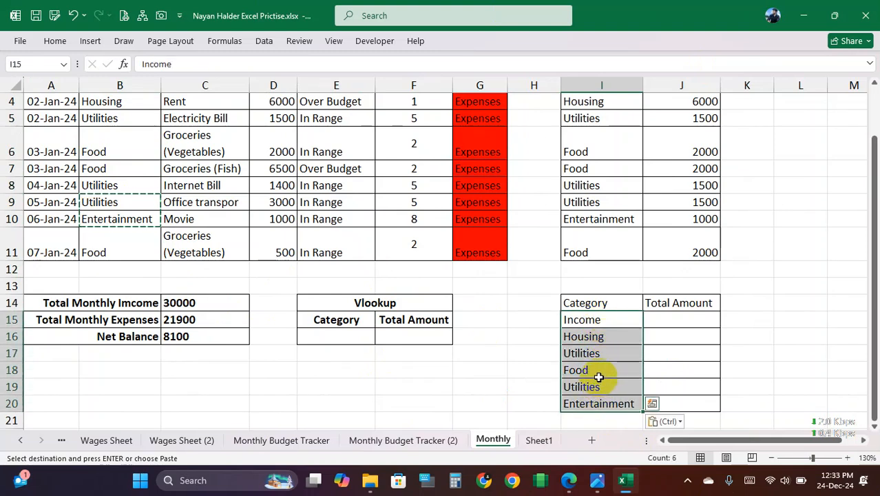
pyautogui.press('Delete')
# Step: Enter =UNIQUE(B3:B11) in I15 to list each category once under the new table's Category header
pyautogui.click(593, 320)
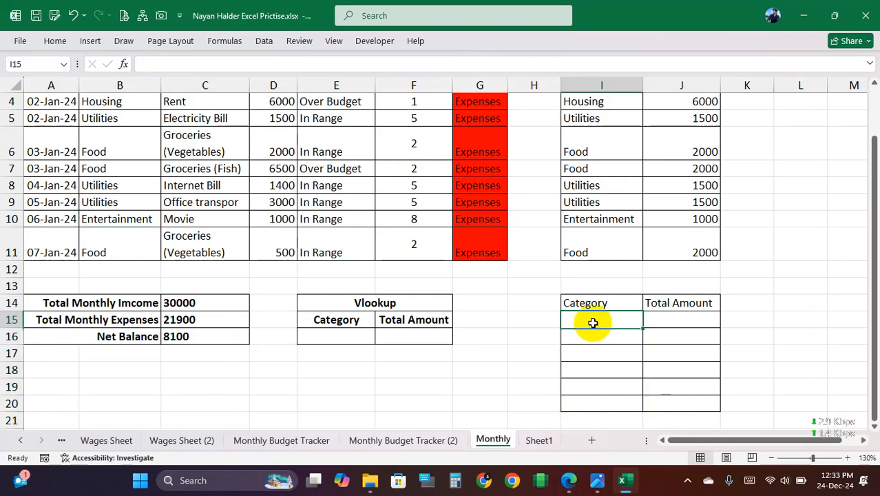
pyautogui.write('=')
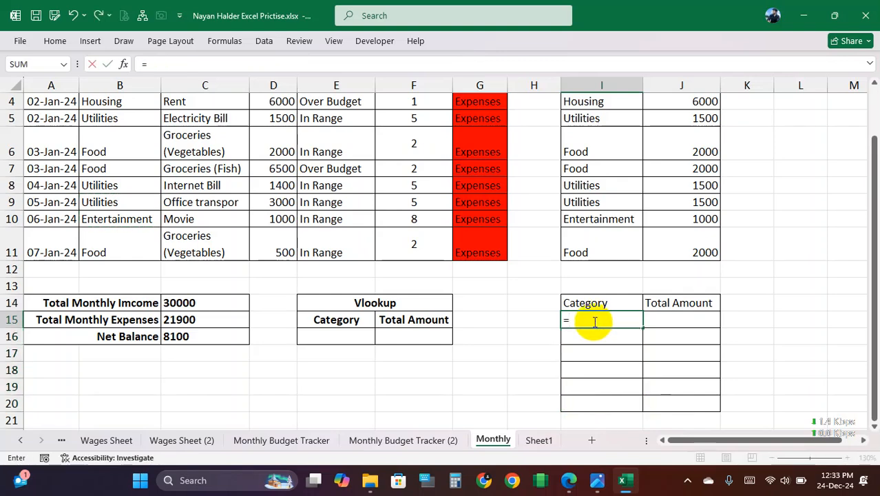
pyautogui.write('uni')
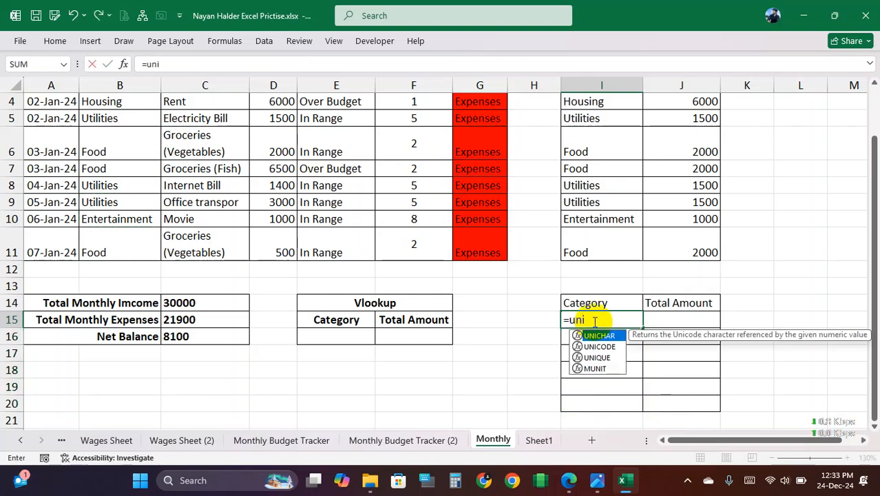
pyautogui.doubleClick(597, 358)
pyautogui.scroll(1, 629, 279)
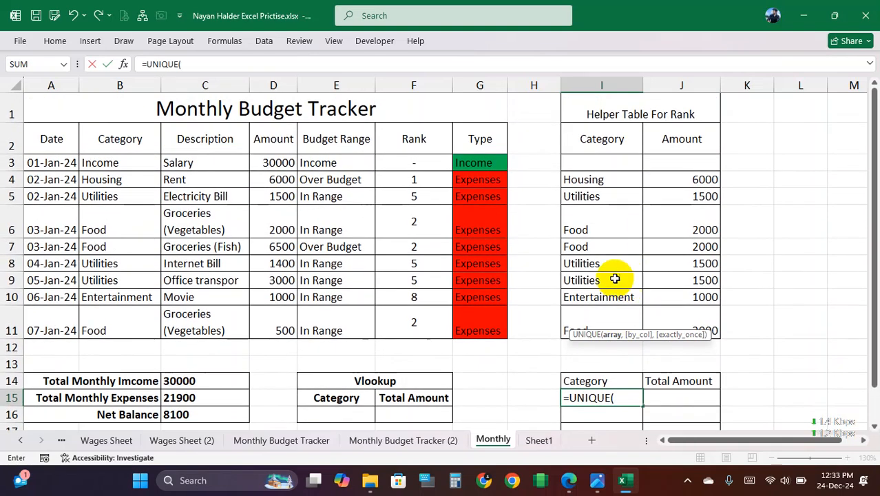
pyautogui.moveTo(110, 163); pyautogui.dragTo(113, 313)
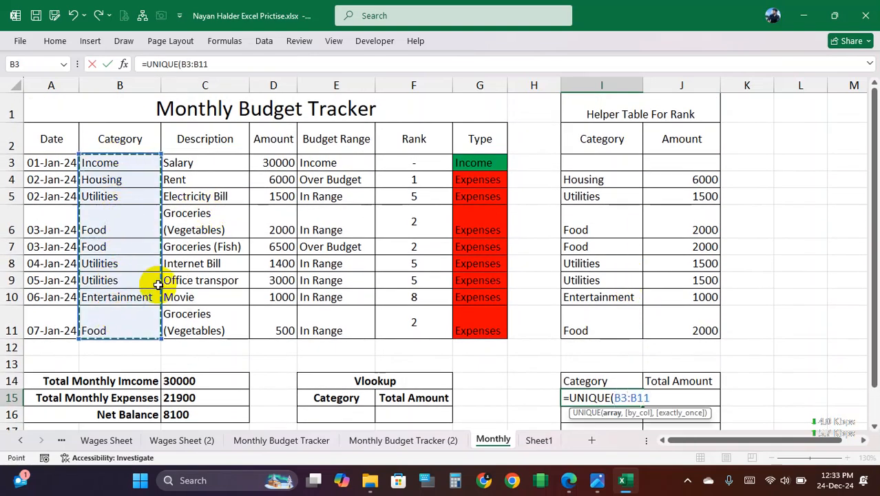
pyautogui.write(')')
pyautogui.press('Return')
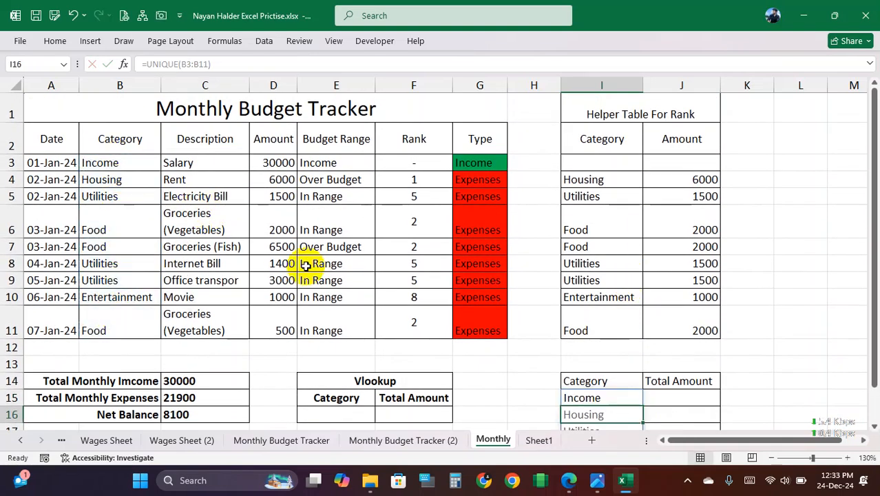
pyautogui.scroll(-1, 611, 318)
pyautogui.moveTo(608, 319); pyautogui.dragTo(590, 383)
pyautogui.click(597, 373)
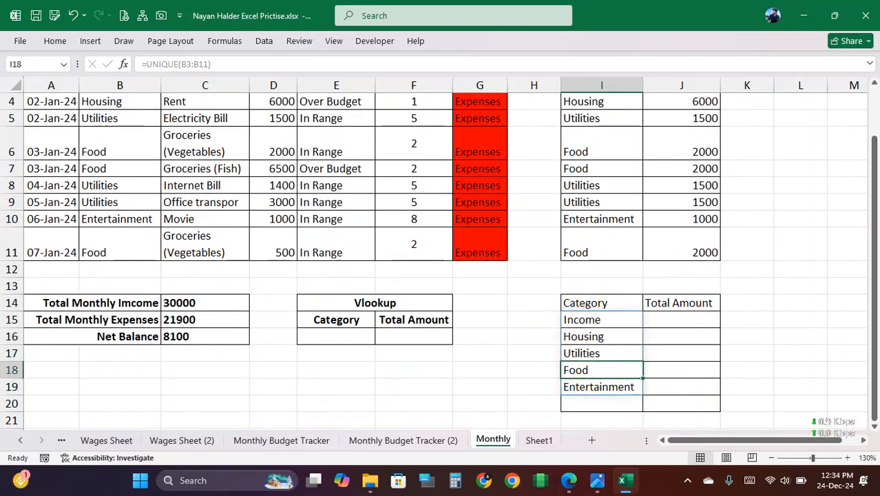
# Step: Begin a SUMIF formula in J15 with the category entries $B$3:$B$11 as its absolute criteria range
pyautogui.click(672, 317)
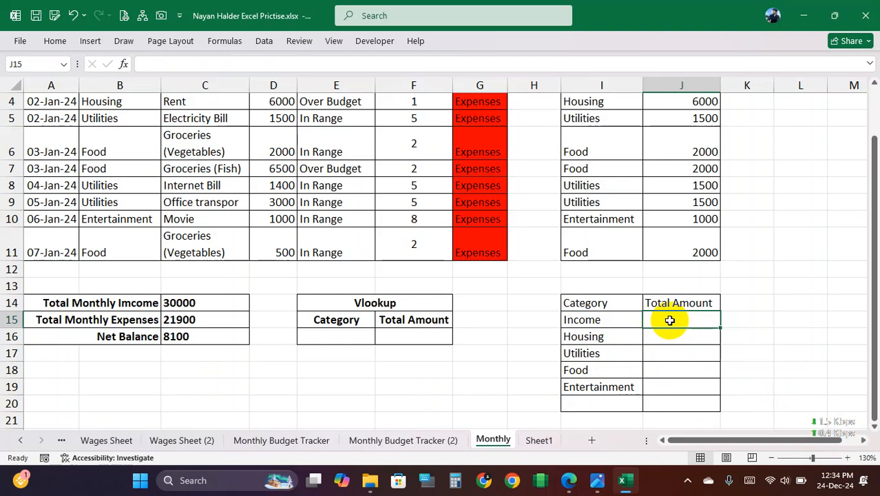
pyautogui.click(200, 306)
pyautogui.click(191, 321)
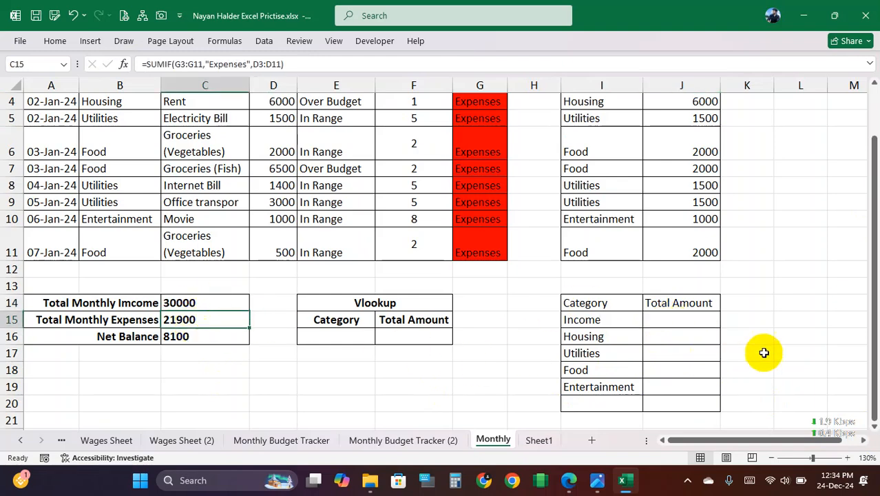
pyautogui.click(677, 322)
pyautogui.write('=sumif(')
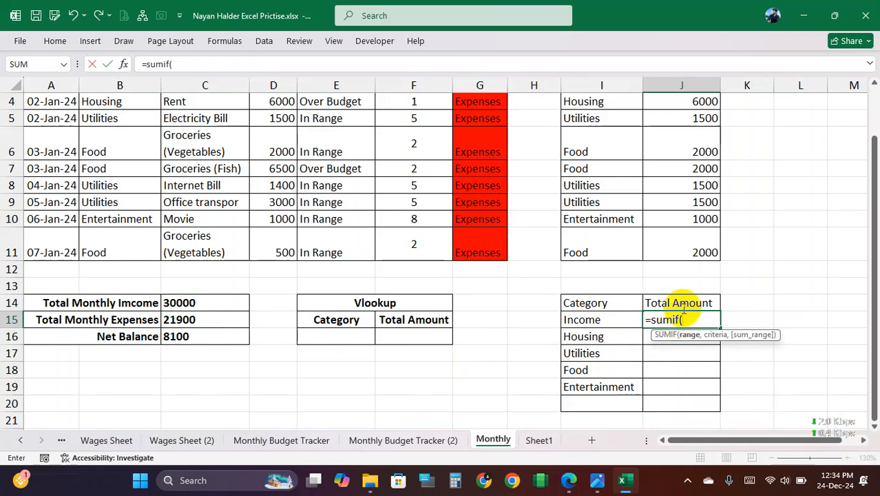
pyautogui.scroll(1, 196, 213)
pyautogui.click(104, 165)
pyautogui.moveTo(105, 166); pyautogui.dragTo(109, 318)
pyautogui.scroll(-1, 677, 281)
pyautogui.write(',')
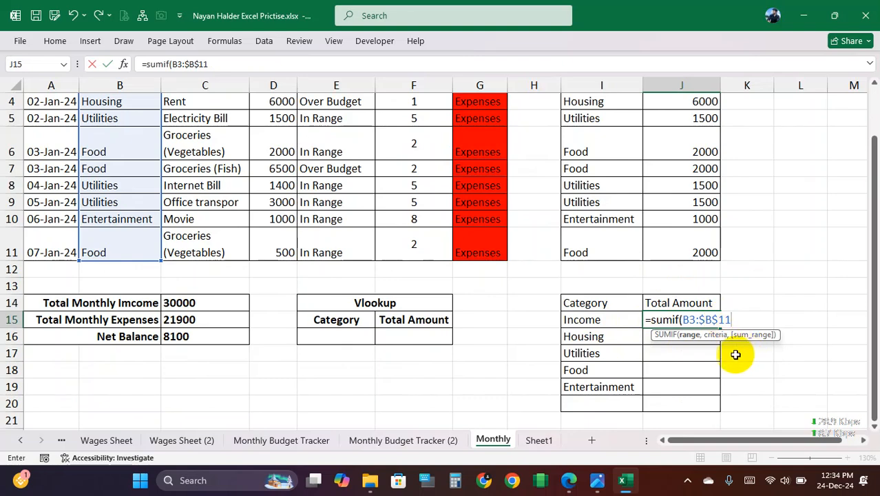
pyautogui.click(691, 320)
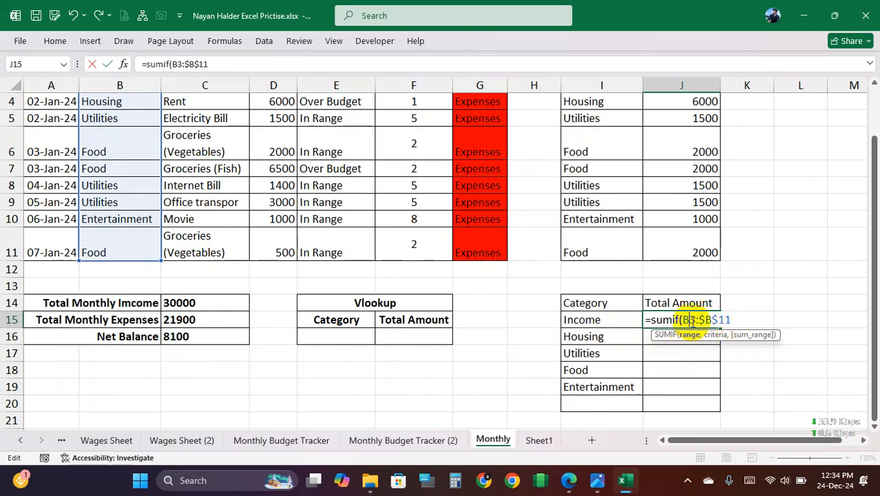
pyautogui.press('F4')
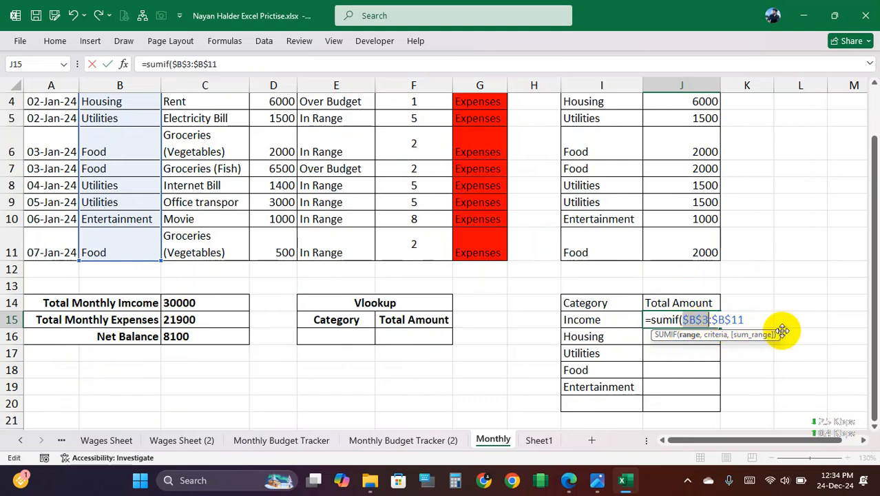
pyautogui.write(',')
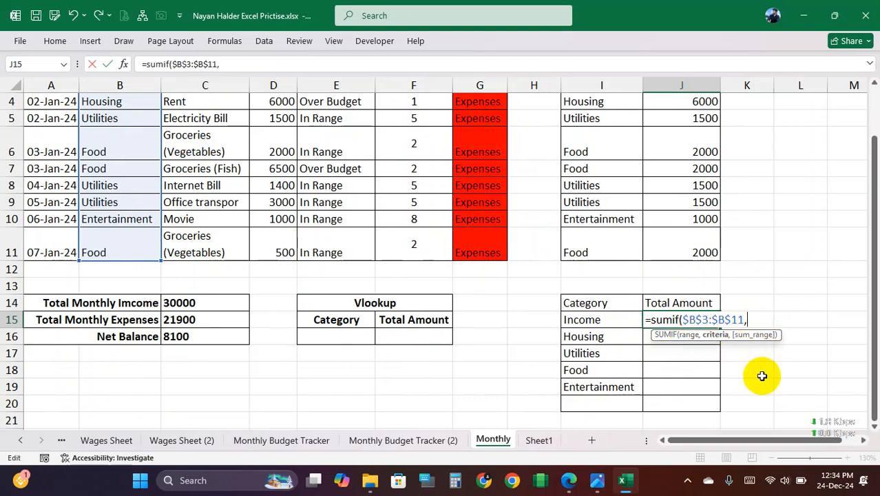
# Step: Complete the J15 SUMIF formula with I15 as the criterion and $D$3:$D$11 as the sum range
pyautogui.scroll(2, 137, 182)
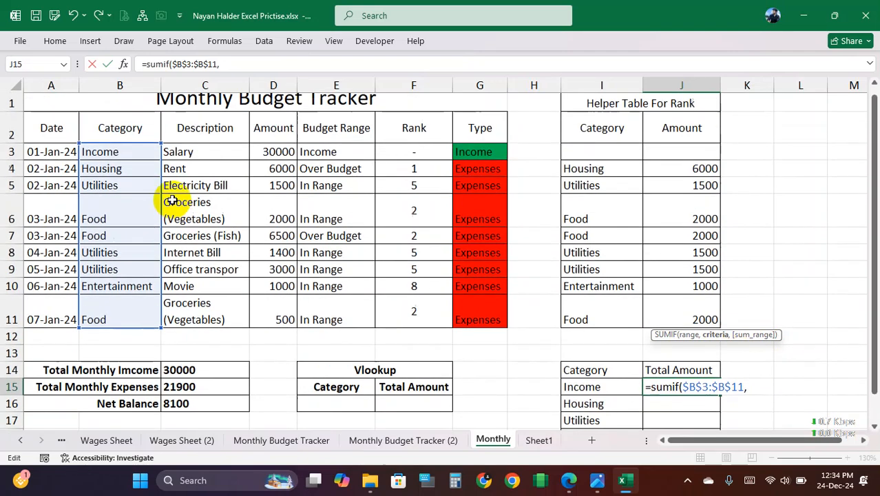
pyautogui.scroll(-1, 689, 345)
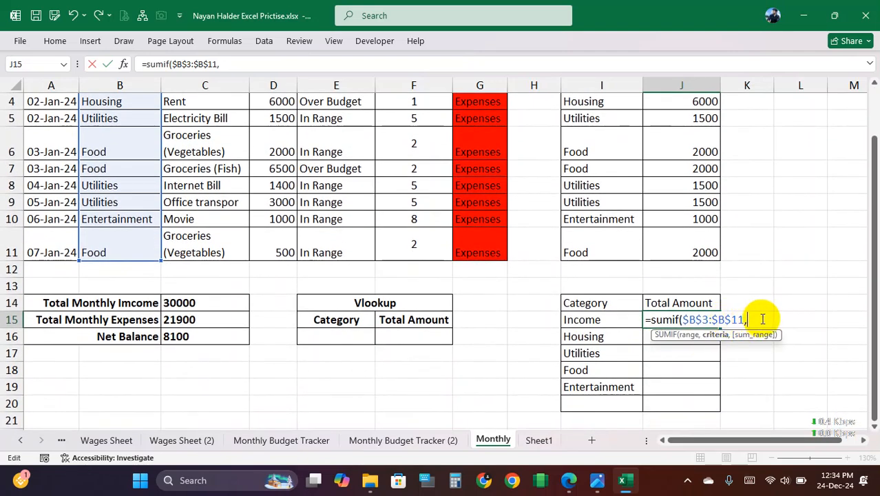
pyautogui.click(590, 320)
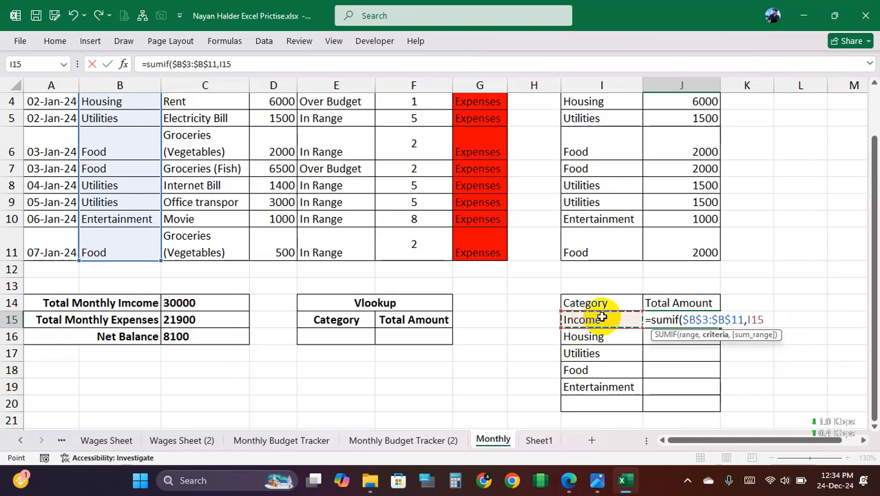
pyautogui.write(',')
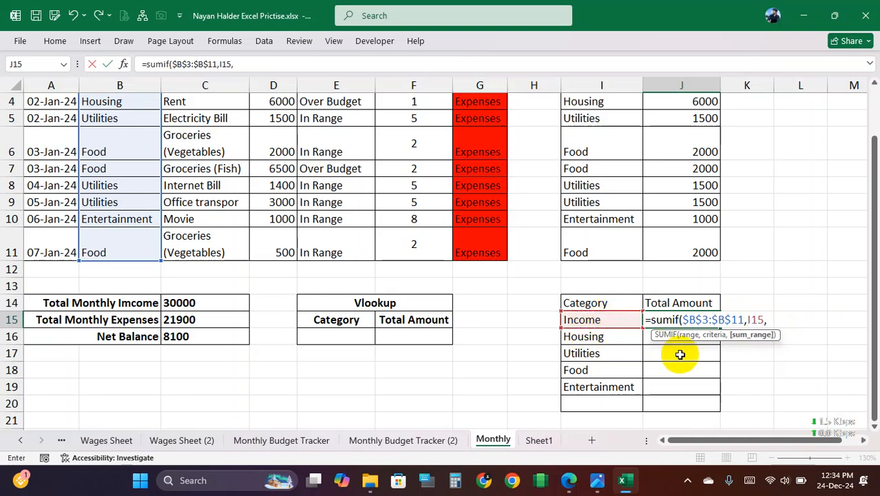
pyautogui.scroll(1, 341, 245)
pyautogui.moveTo(278, 171); pyautogui.dragTo(289, 303)
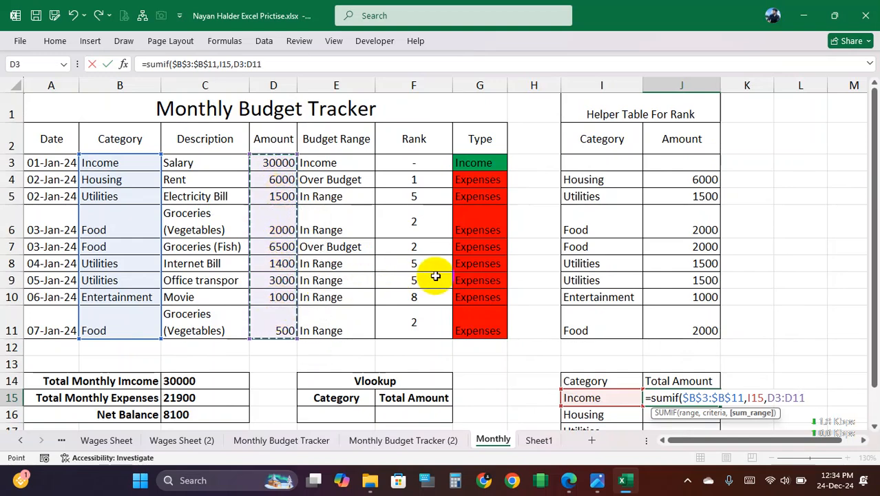
pyautogui.press('F4')
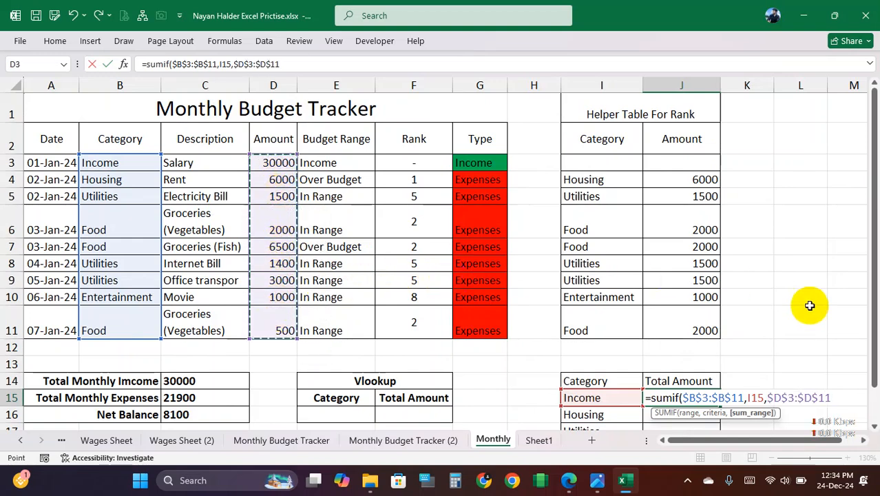
pyautogui.press('Return')
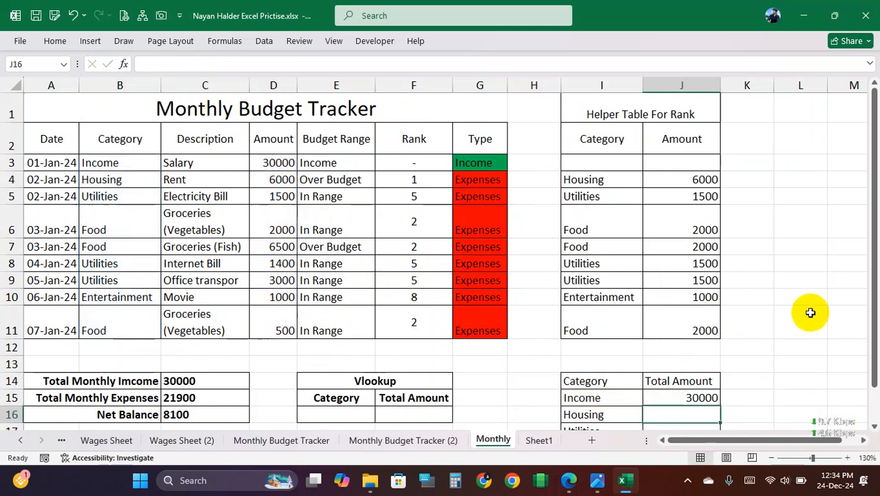
# Step: Fill the SUMIF formula from J15 down to J19 for the remaining categories
pyautogui.scroll(-1, 697, 348)
pyautogui.click(699, 321)
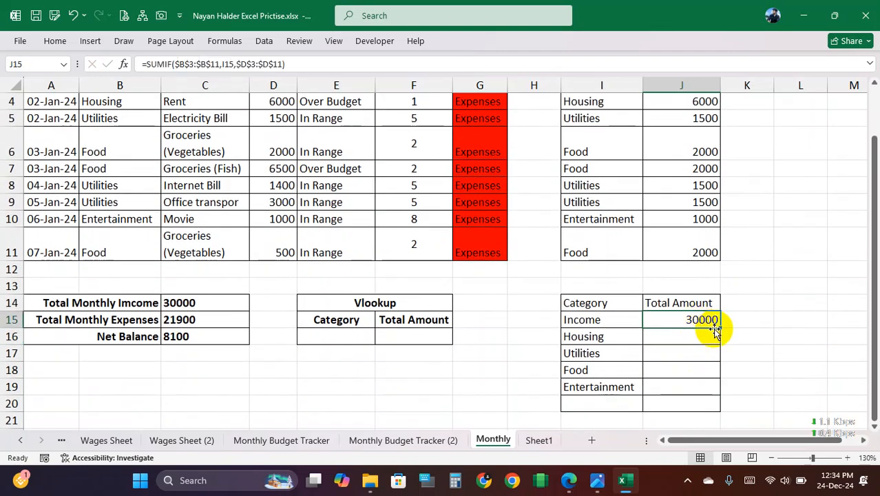
pyautogui.moveTo(718, 328); pyautogui.dragTo(691, 385)
# Step: Examine each category's total amount in the new table I15:J19
pyautogui.moveTo(600, 338); pyautogui.dragTo(675, 338)
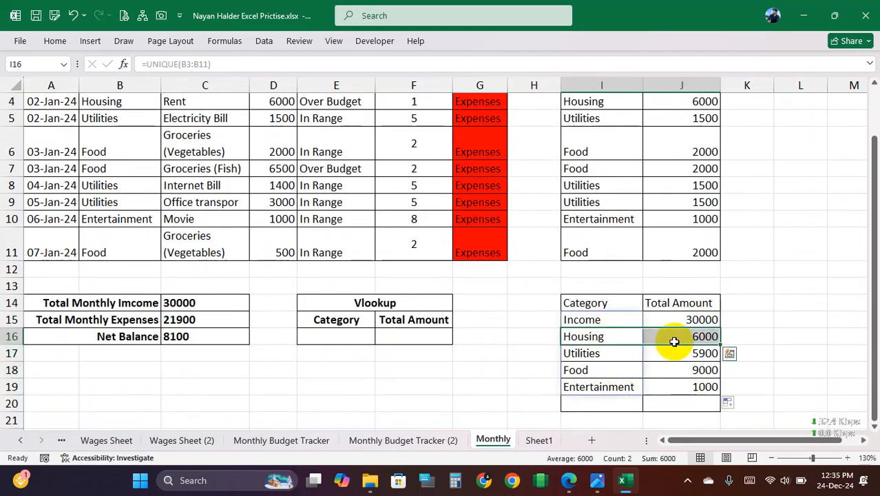
pyautogui.moveTo(599, 354); pyautogui.dragTo(669, 353)
pyautogui.moveTo(615, 370); pyautogui.dragTo(671, 371)
pyautogui.moveTo(619, 386); pyautogui.dragTo(668, 389)
pyautogui.scroll(-1, 690, 335)
pyautogui.click(693, 318)
pyautogui.click(688, 336)
pyautogui.moveTo(686, 254); pyautogui.dragTo(691, 315)
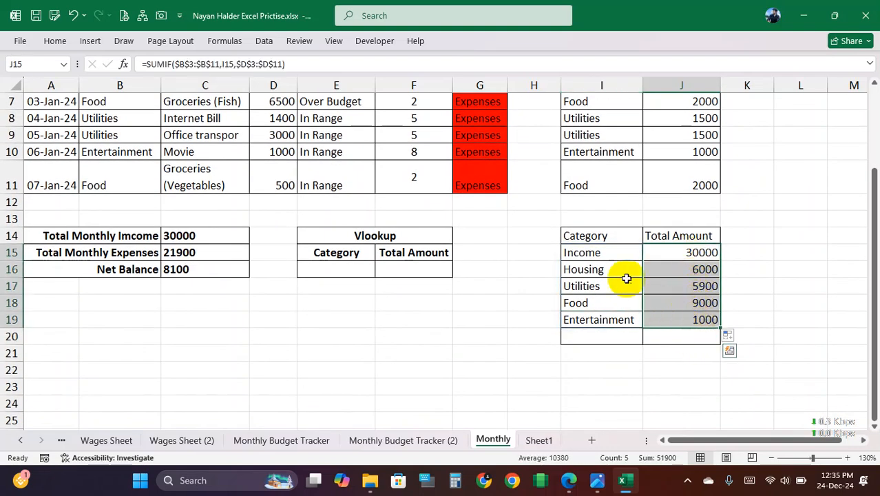
pyautogui.moveTo(608, 252); pyautogui.dragTo(650, 319)
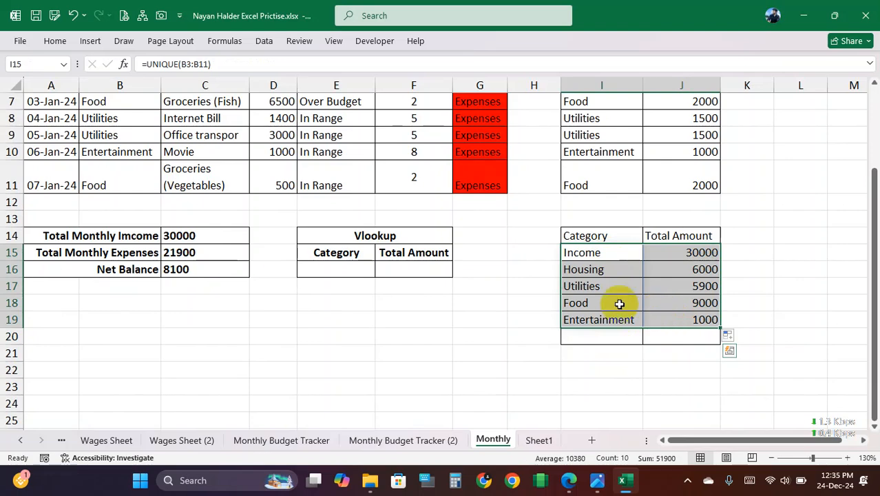
# Step: Add a list data validation dropdown to the Vlookup table's category cell E16, using $I$15:$I$19 as its source
pyautogui.click(359, 265)
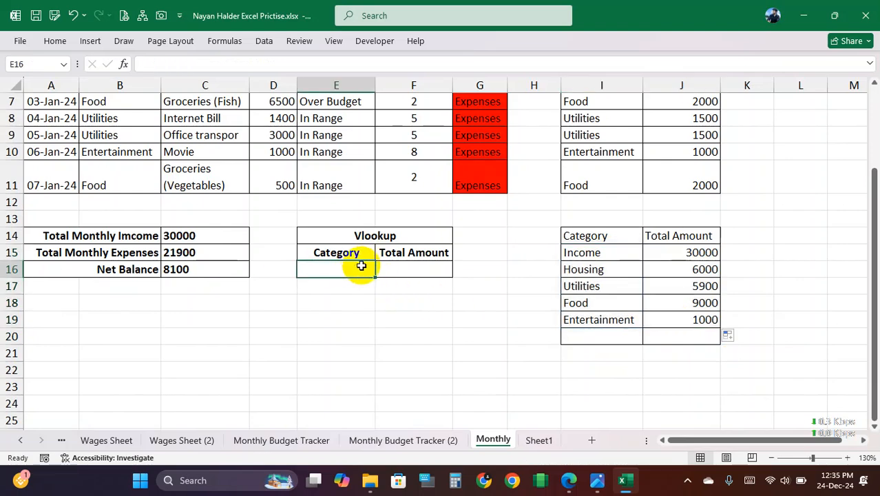
pyautogui.click(264, 40)
pyautogui.click(568, 93)
pyautogui.click(598, 110)
pyautogui.click(617, 86)
pyautogui.click(551, 124)
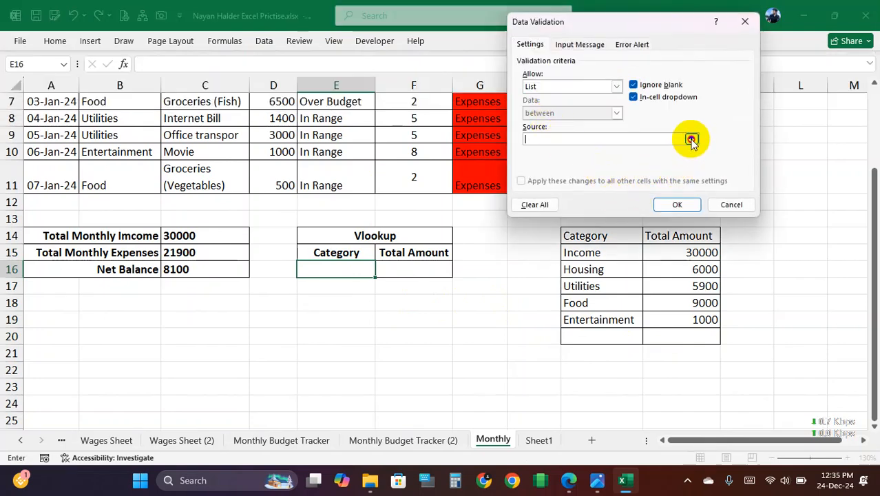
pyautogui.click(690, 137)
pyautogui.moveTo(599, 252); pyautogui.dragTo(599, 319)
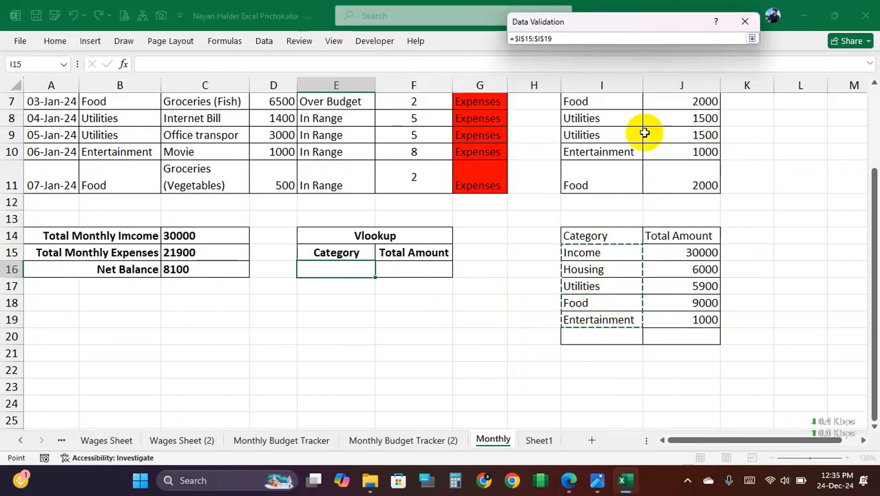
pyautogui.click(752, 38)
pyautogui.click(668, 203)
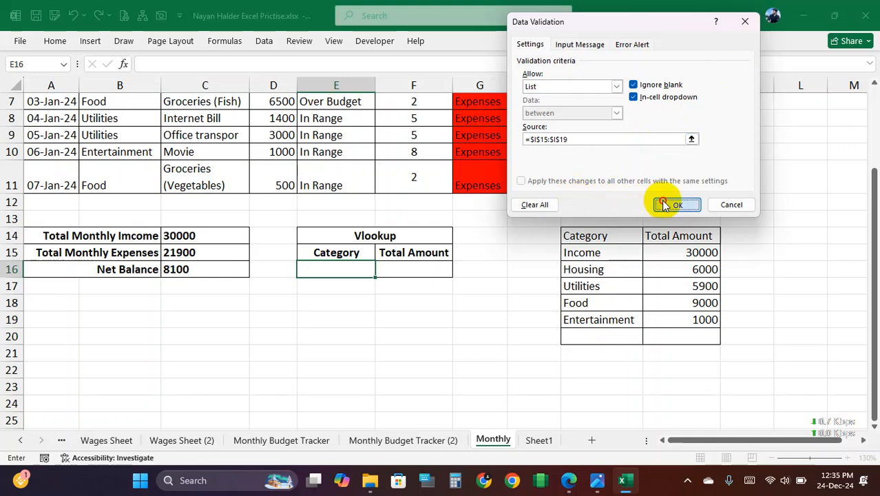
# Step: Enter =VLOOKUP(E16,I14:J19,2,0) in F16 to return the chosen category's total amount
pyautogui.click(418, 269)
pyautogui.write('=vl')
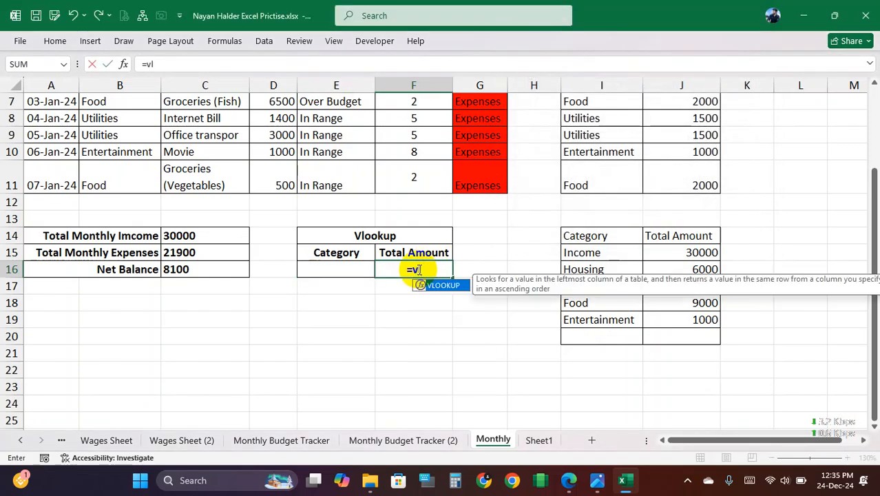
pyautogui.press('Tab')
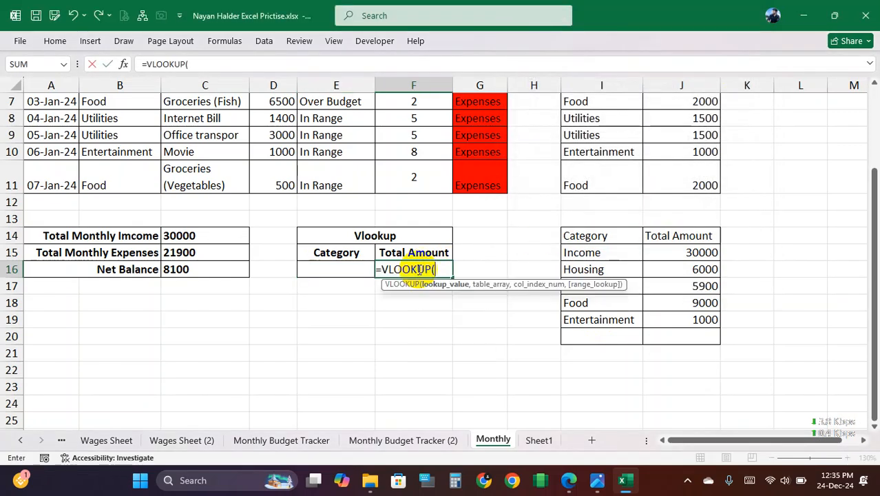
pyautogui.click(345, 269)
pyautogui.write(',')
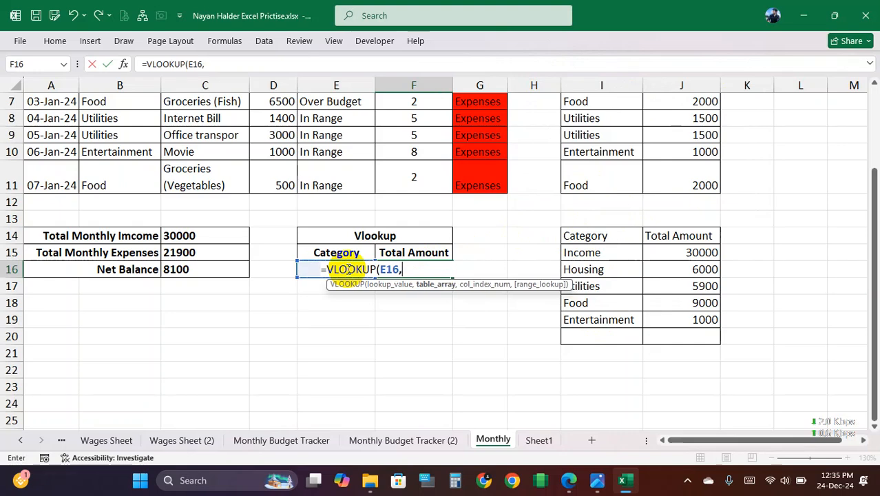
pyautogui.click(600, 241)
pyautogui.moveTo(600, 241); pyautogui.dragTo(677, 310)
pyautogui.write(',')
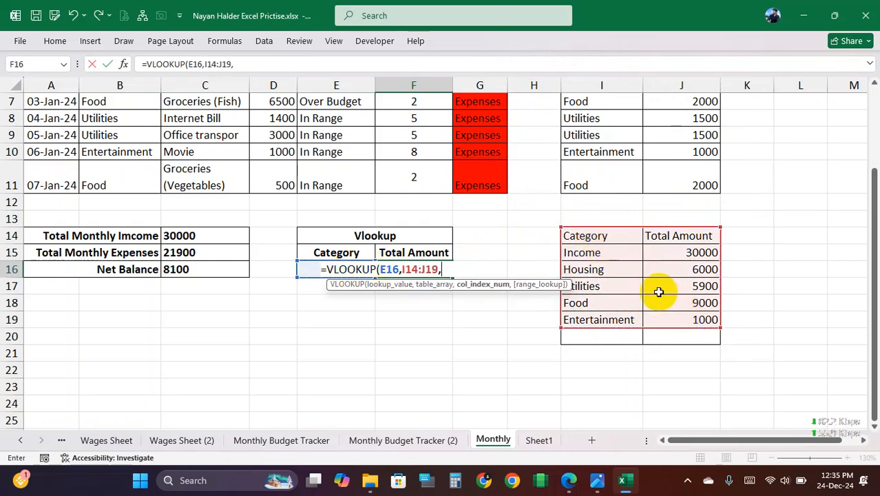
pyautogui.write('2,0)')
pyautogui.press('Return')
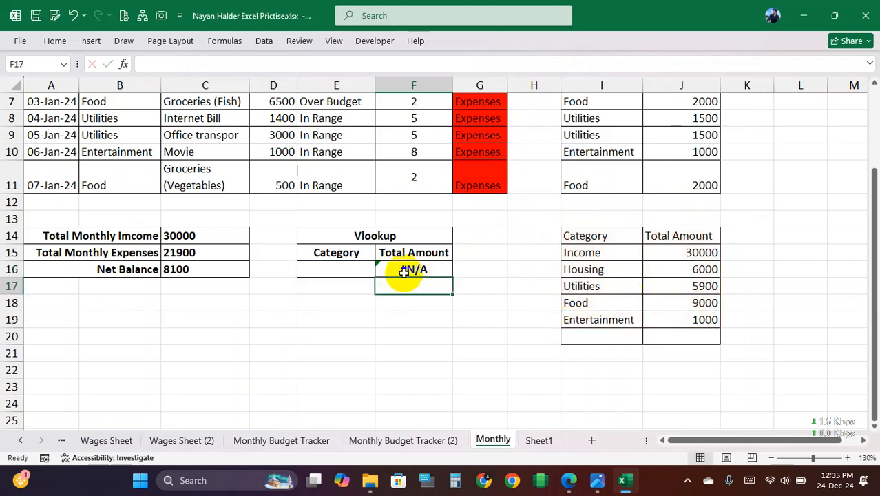
# Step: Test the lookup by choosing Housing, Income, Food and Utilities in E16's dropdown, ending on Housing
pyautogui.click(348, 269)
pyautogui.click(380, 270)
pyautogui.click(350, 294)
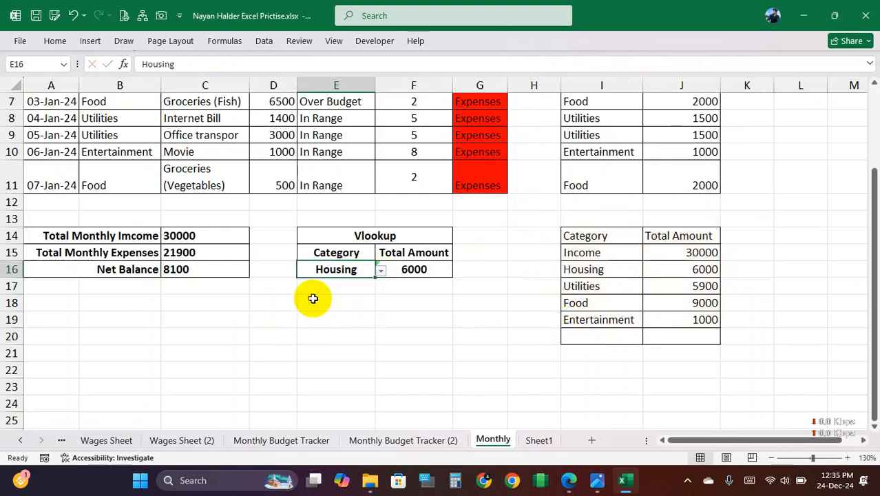
pyautogui.click(380, 270)
pyautogui.click(313, 285)
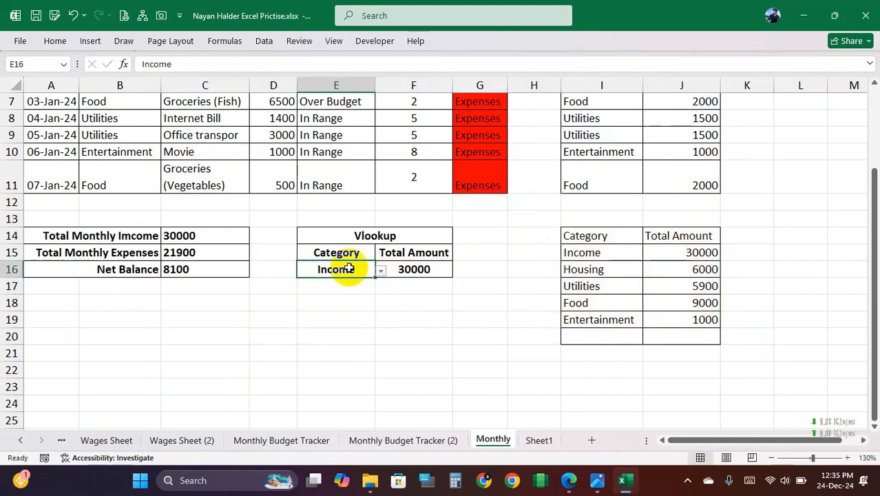
pyautogui.click(380, 270)
pyautogui.click(310, 317)
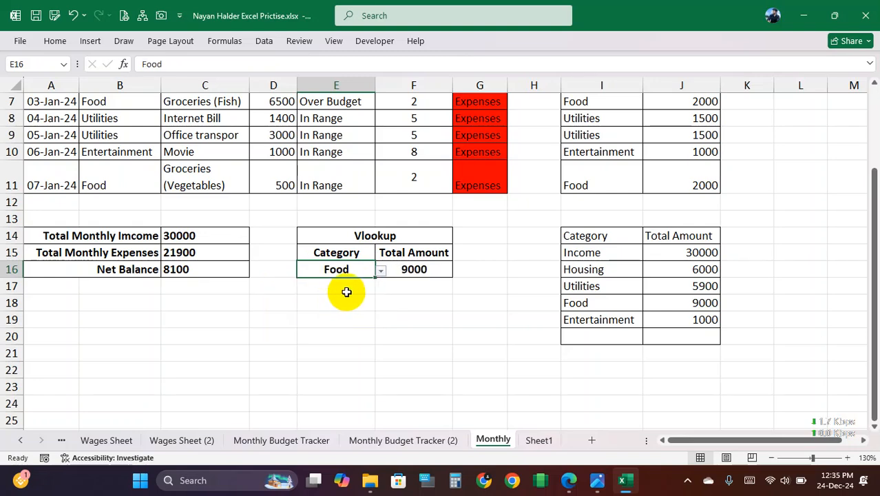
pyautogui.click(380, 270)
pyautogui.click(327, 305)
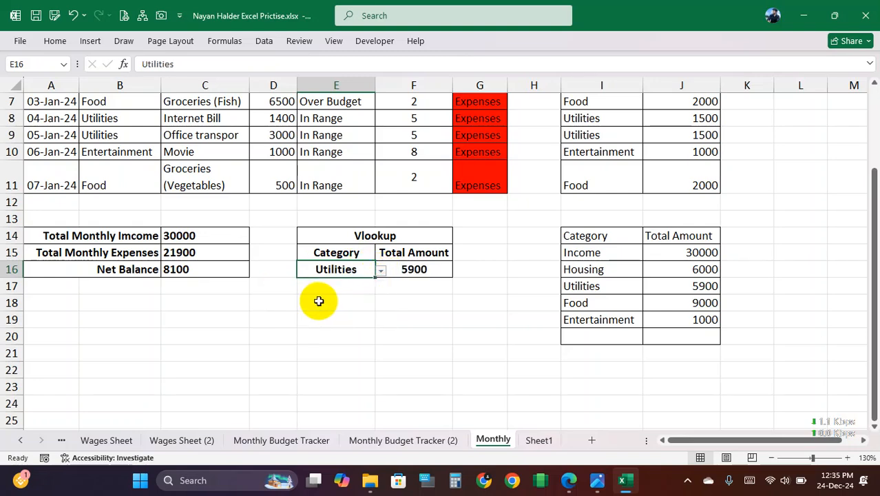
pyautogui.click(380, 270)
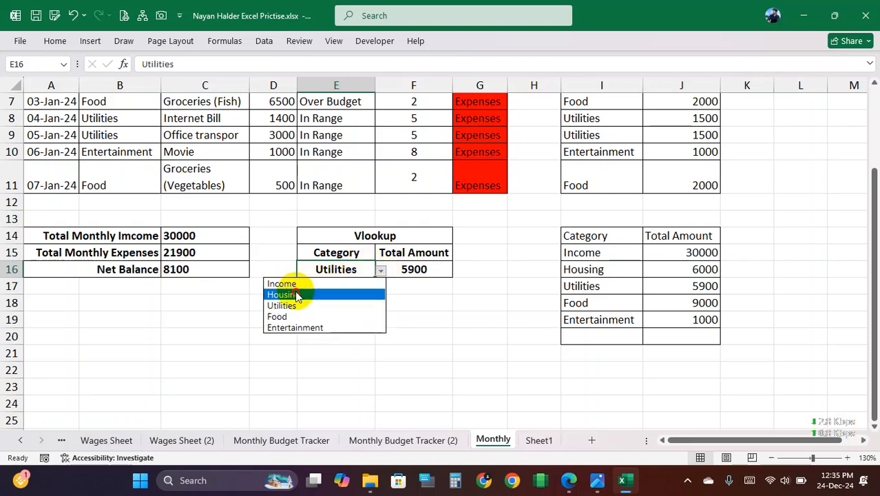
pyautogui.click(310, 295)
pyautogui.click(395, 306)
pyautogui.click(350, 276)
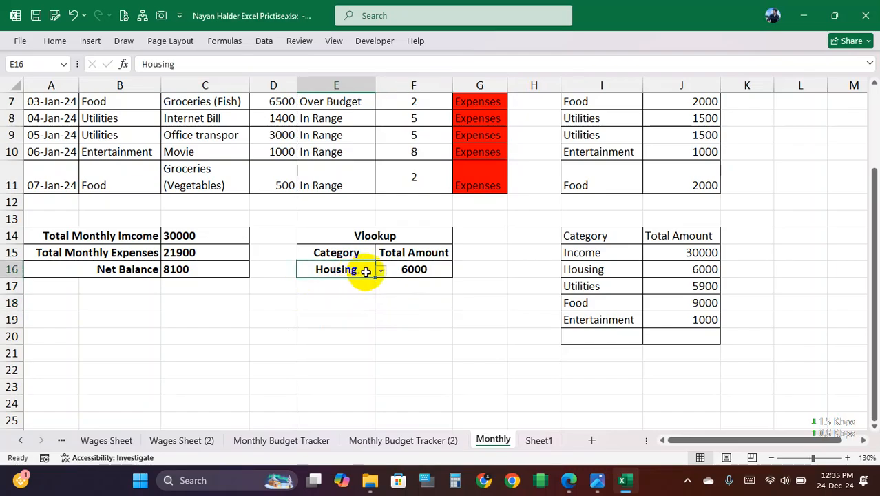
# Step: Switch to the F Excel 2.jpeg photo, reread the Lookup task instructions, and return to the workbook
pyautogui.click(596, 480)
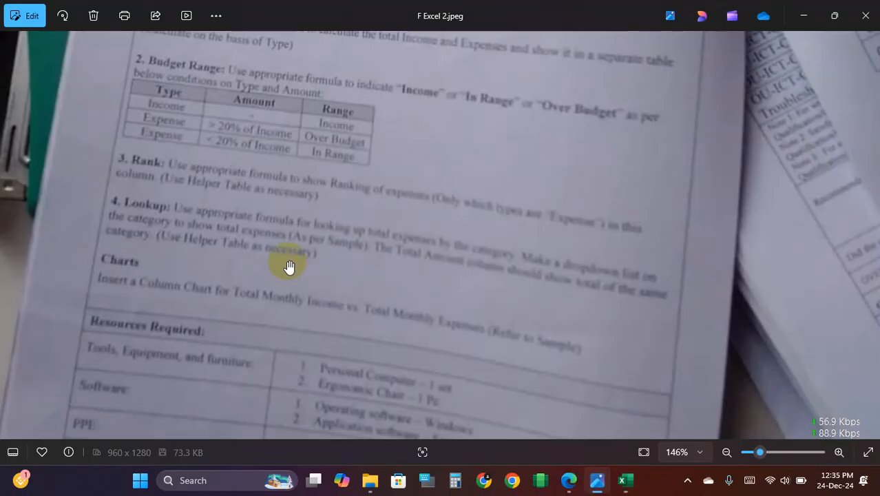
pyautogui.scroll(1, 134, 236)
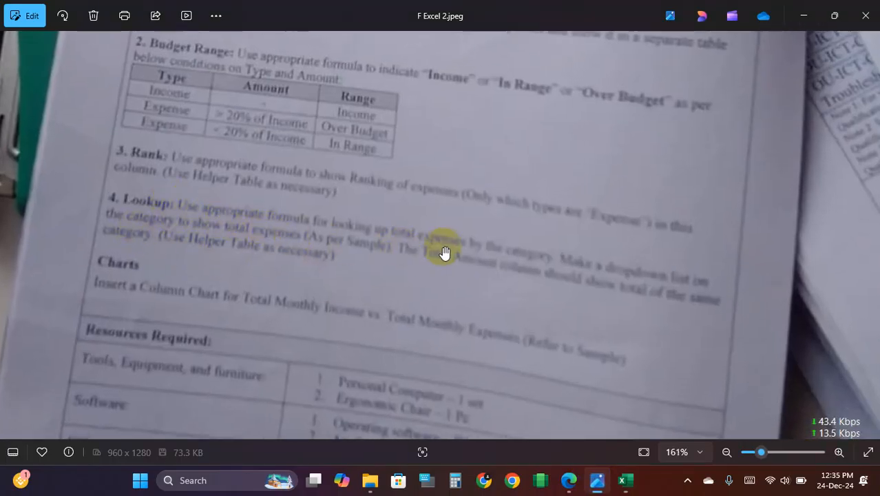
pyautogui.scroll(2, 385, 254)
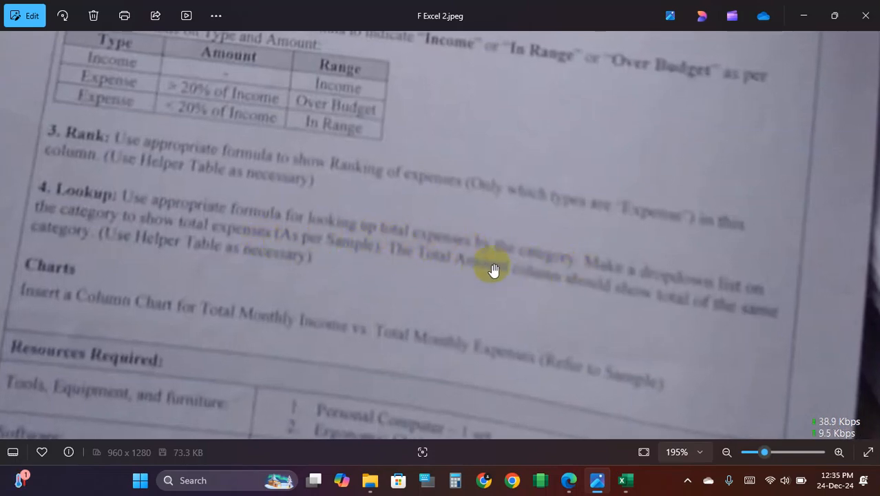
pyautogui.scroll(-1, 167, 258)
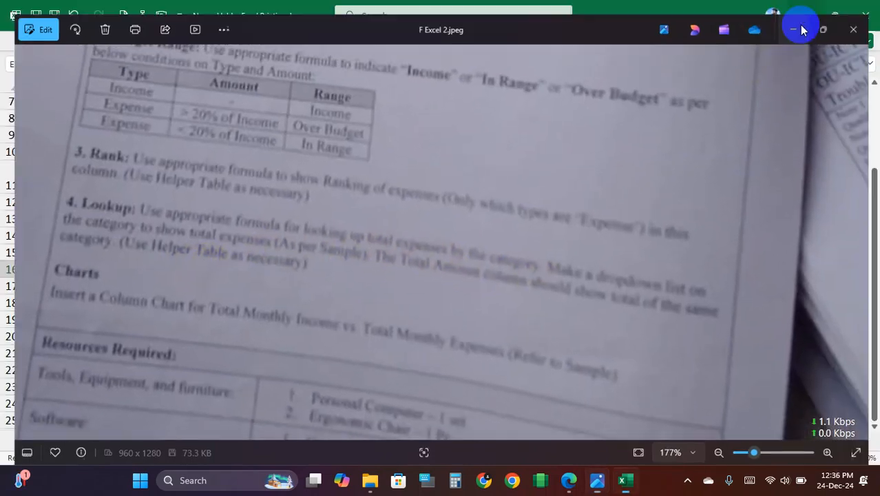
pyautogui.click(803, 15)
# Step: Inspect the UNIQUE formula in I15 that produces the category list
pyautogui.click(593, 286)
pyautogui.click(584, 253)
pyautogui.click(585, 287)
pyautogui.click(594, 254)
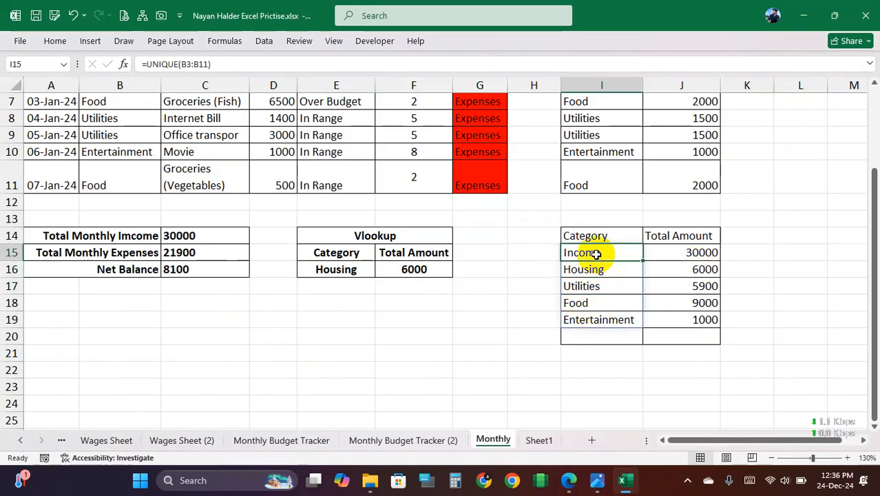
pyautogui.doubleClick(600, 253)
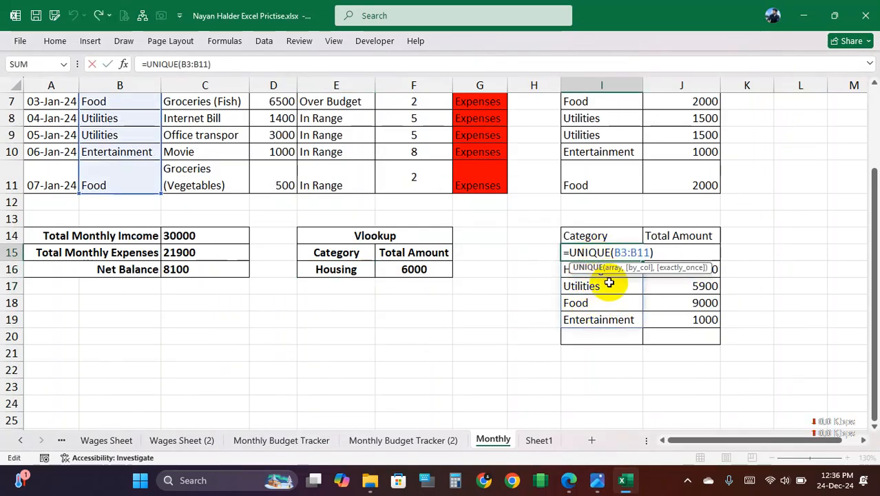
pyautogui.press('Return')
pyautogui.click(606, 254)
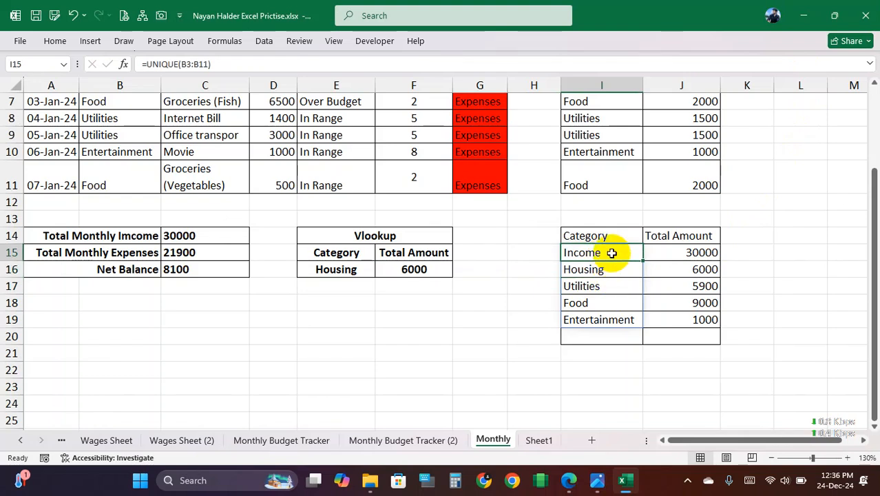
pyautogui.doubleClick(606, 253)
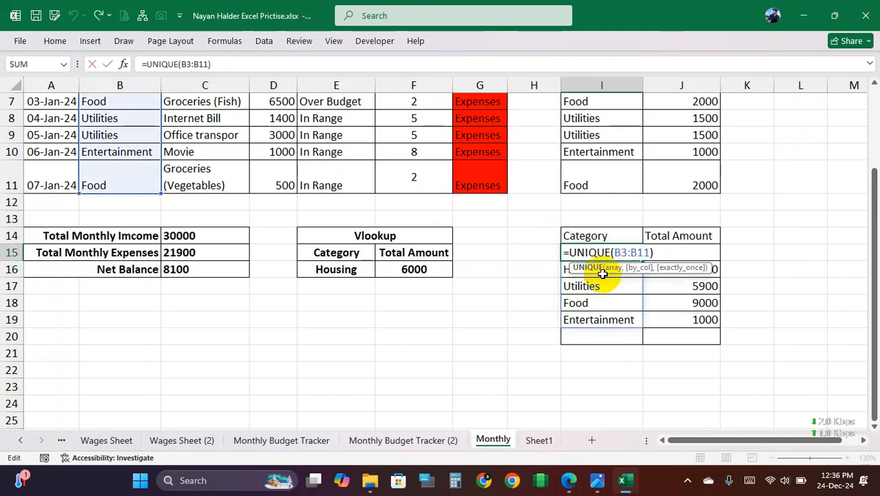
pyautogui.click(602, 273)
pyautogui.click(607, 254)
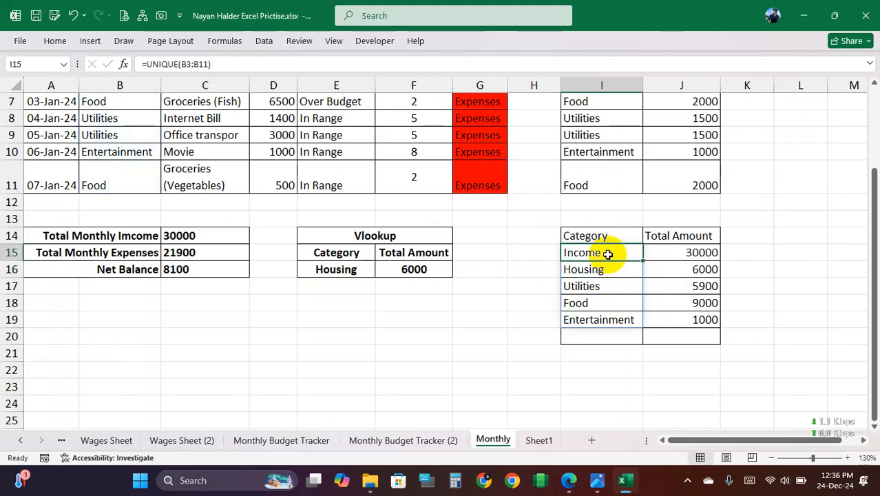
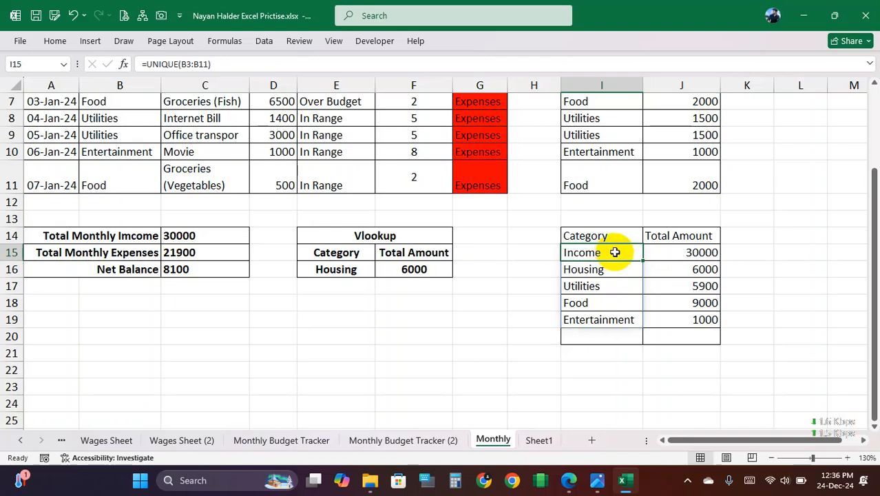
# Step: Begin an IF formula in I15 that tests B3="Income" and returns "" when true
pyautogui.write('=')
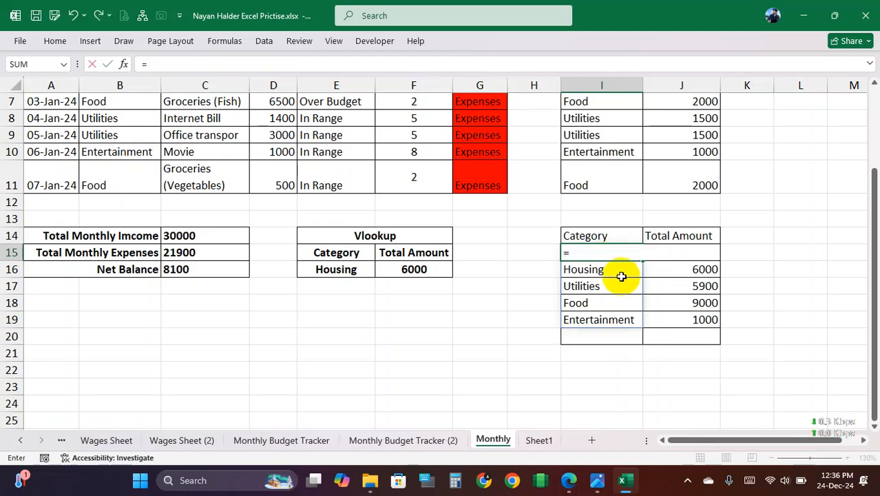
pyautogui.write('if(')
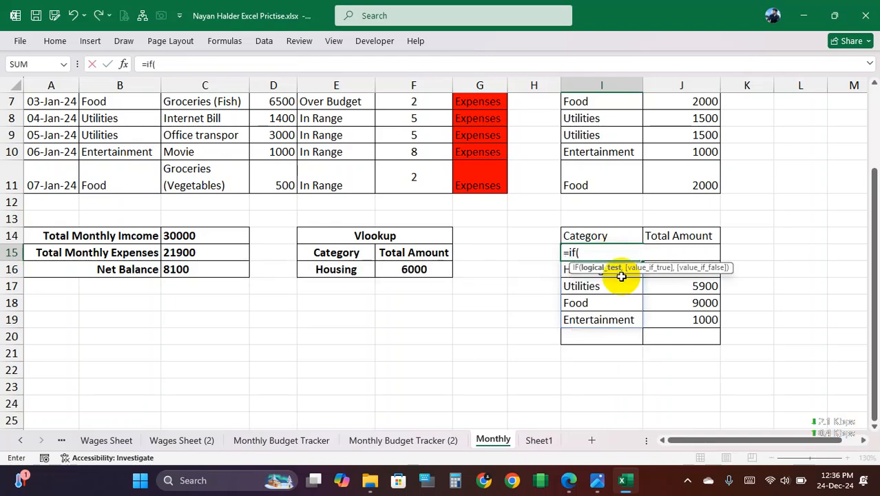
pyautogui.scroll(2, 465, 256)
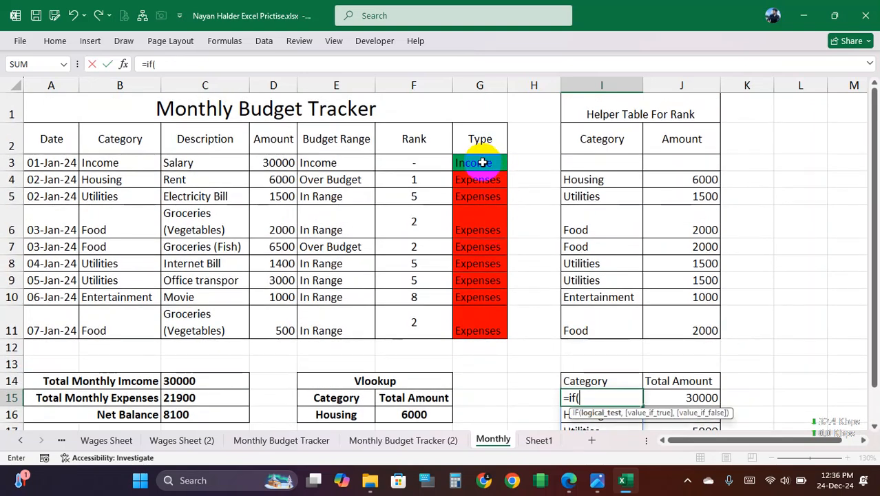
pyautogui.click(121, 160)
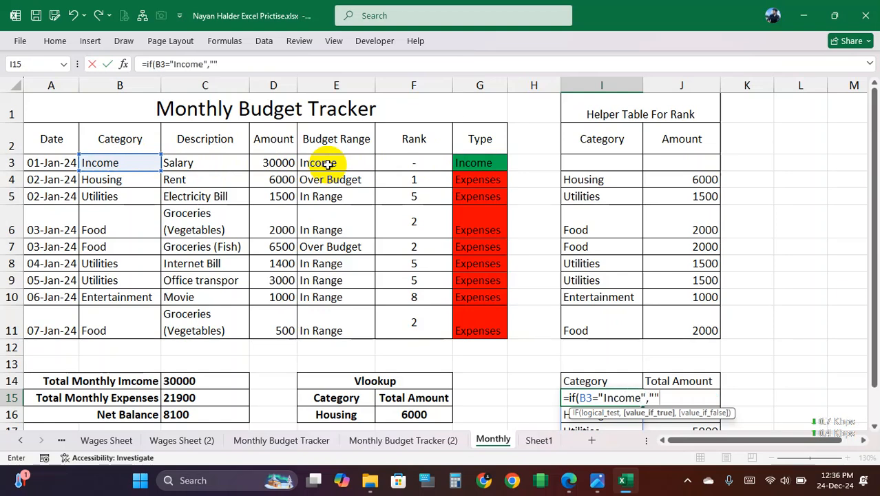
pyautogui.scroll(-1, 620, 331)
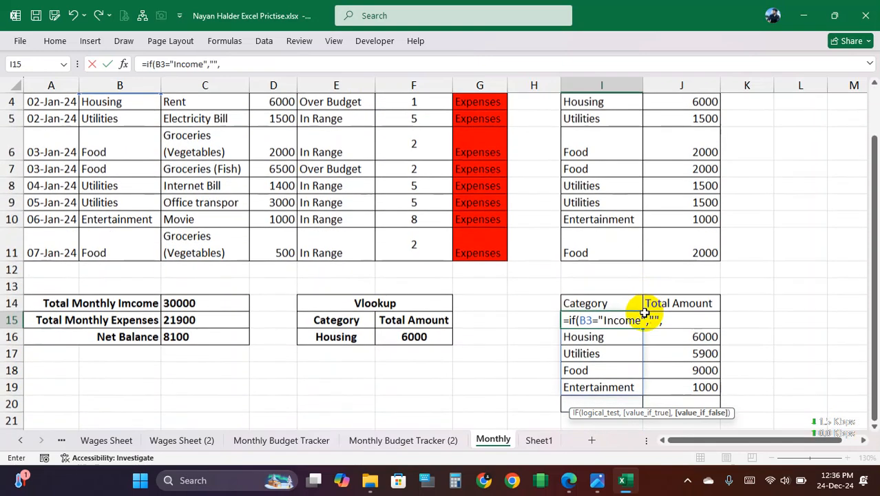
# Step: Complete the IF formula in I15 with UNIQUE(B3:B11) as the false result and try to enter it, accepting the suggested parenthesis correction
pyautogui.write('u')
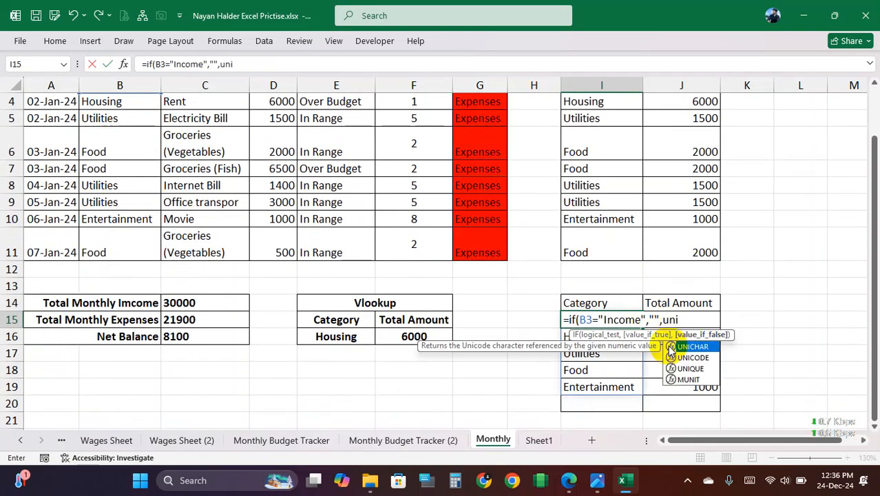
pyautogui.write('ni')
pyautogui.press('Down')
pyautogui.press('Down')
pyautogui.press('Tab')
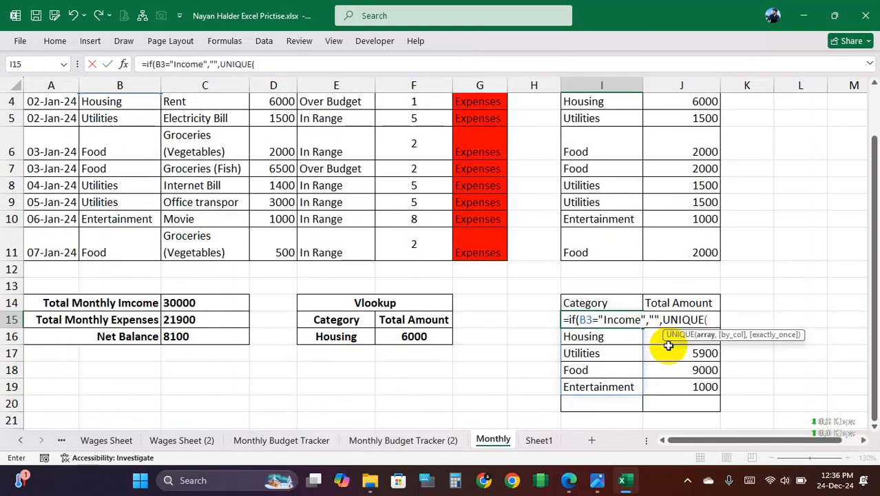
pyautogui.scroll(1, 159, 221)
pyautogui.click(115, 164)
pyautogui.moveTo(115, 164); pyautogui.dragTo(115, 315)
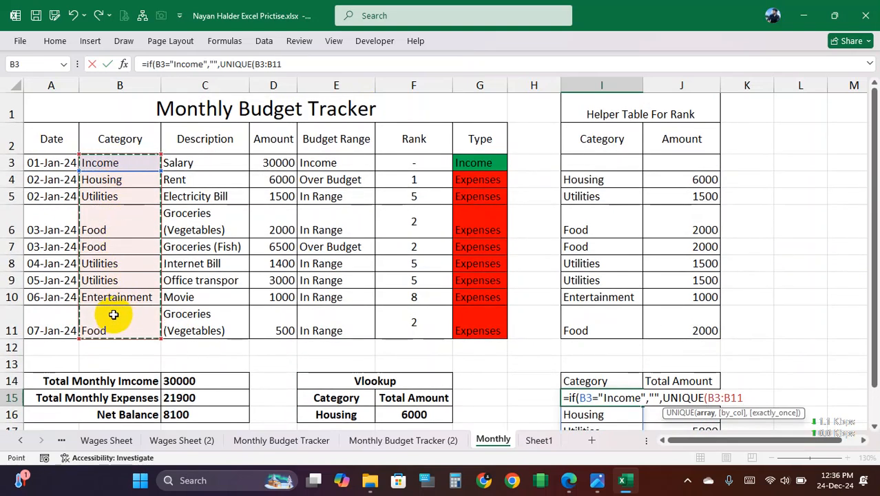
pyautogui.write(')')
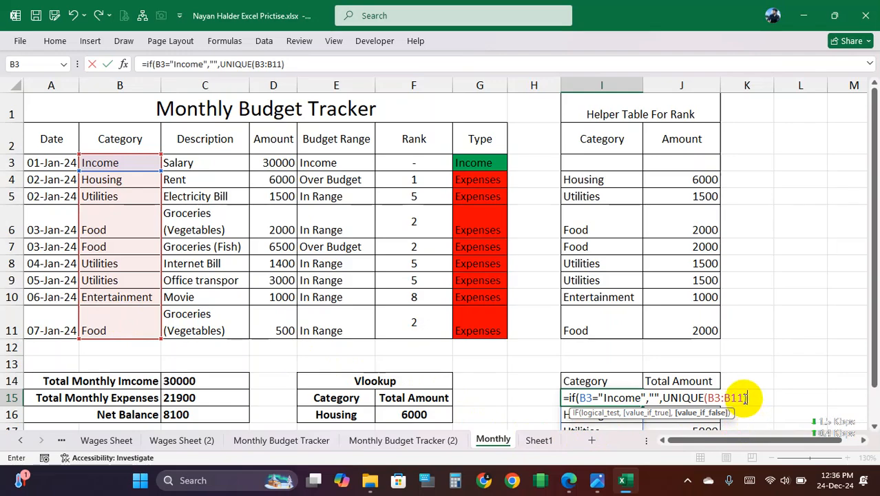
pyautogui.press('Return')
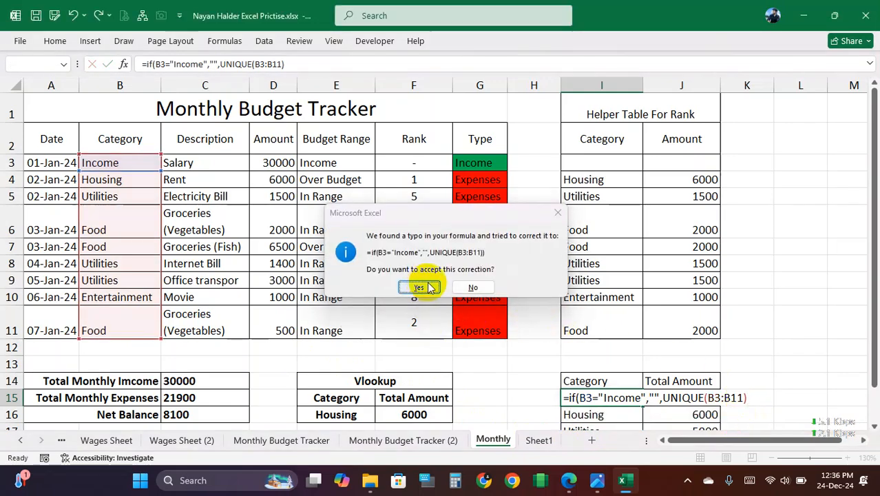
pyautogui.click(419, 287)
pyautogui.click(399, 273)
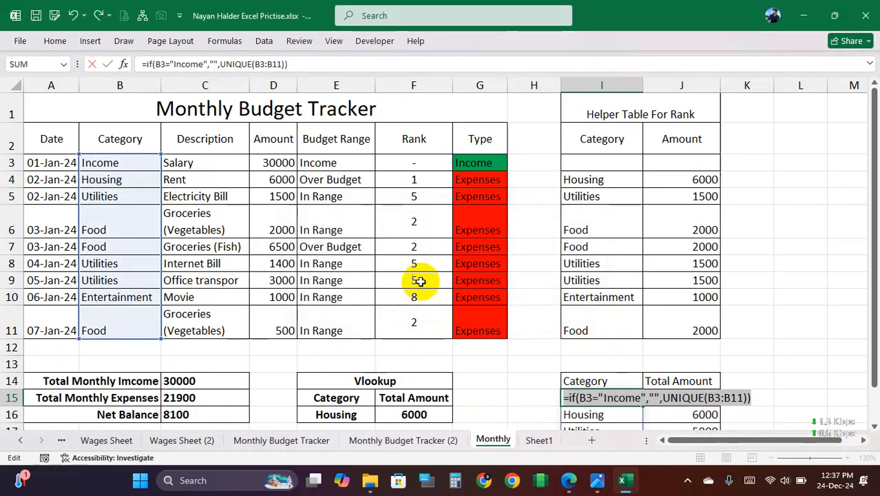
# Step: Copy the whole IF formula in I15 and clear the cell
pyautogui.scroll(-2, 413, 281)
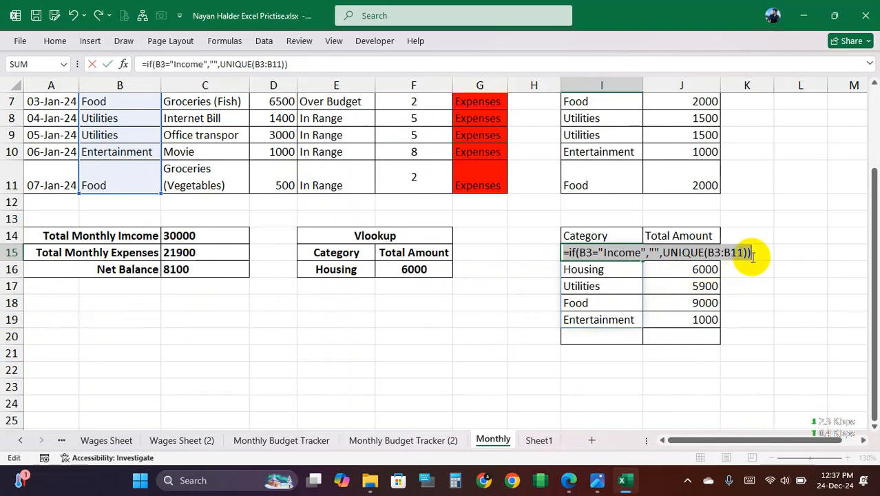
pyautogui.moveTo(757, 253); pyautogui.dragTo(532, 247)
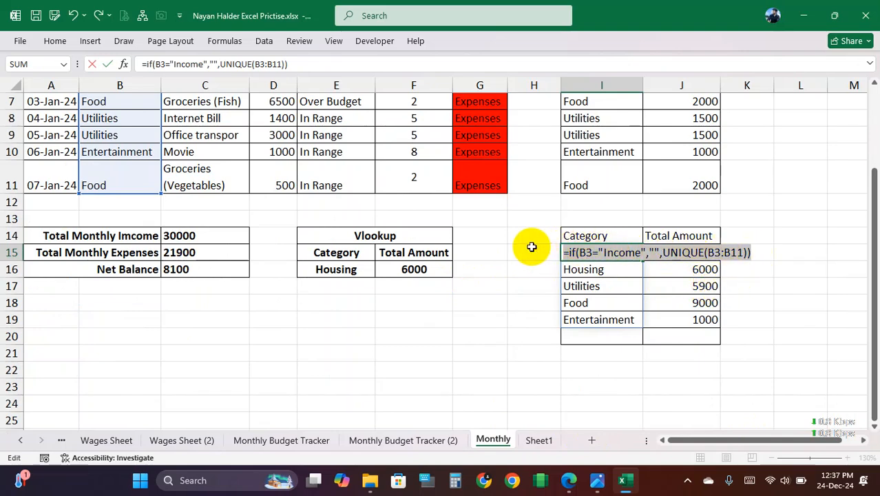
pyautogui.press('BackSpace')
pyautogui.press('Return')
pyautogui.click(603, 252)
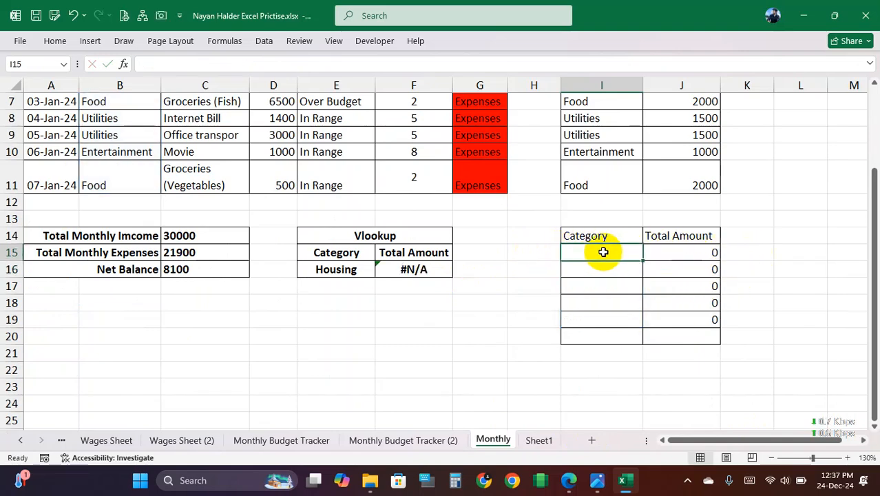
# Step: Remove the custom data validation from I15:I20
pyautogui.moveTo(606, 251); pyautogui.dragTo(613, 334)
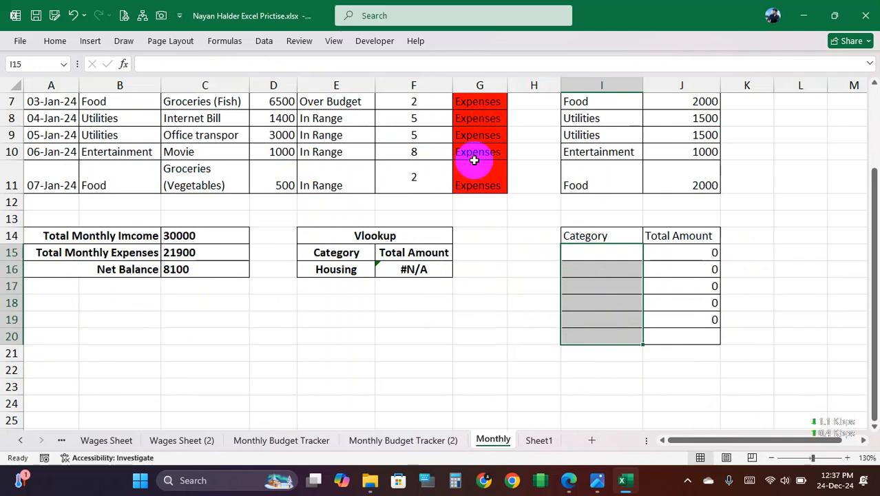
pyautogui.click(266, 41)
pyautogui.click(572, 90)
pyautogui.click(587, 111)
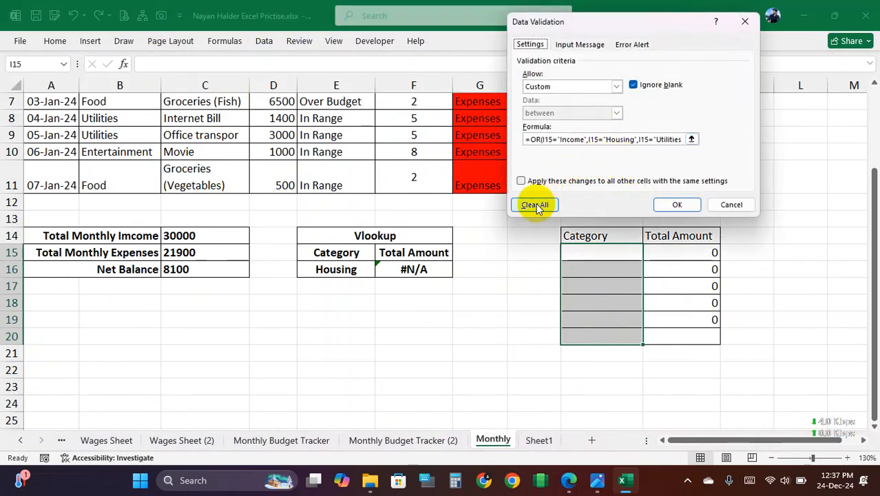
pyautogui.click(535, 204)
pyautogui.click(675, 207)
# Step: Enter the copied formula =IF(B3="Income","",UNIQUE(B3:B11)) in I15
pyautogui.click(603, 251)
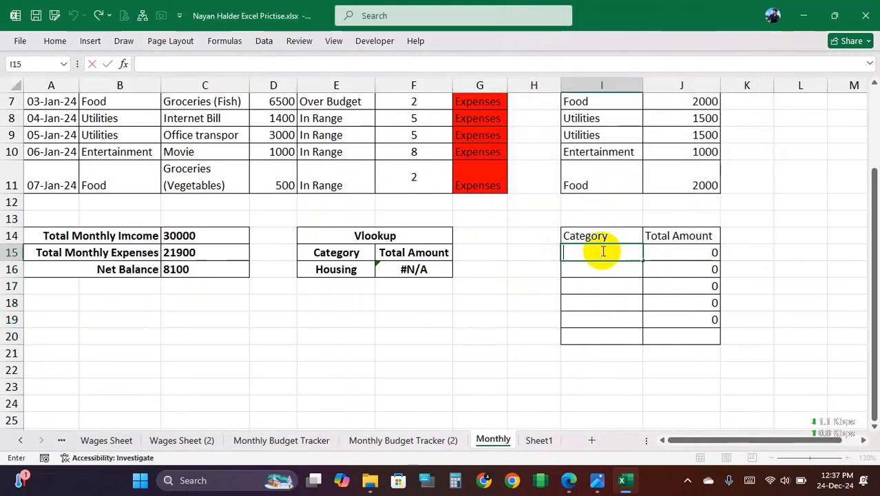
pyautogui.hotkey('ctrl', 'v')
pyautogui.press('Return')
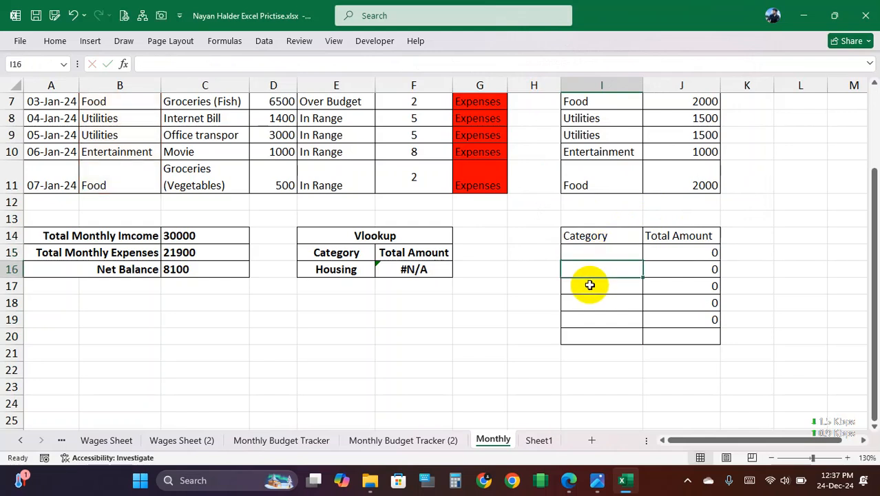
# Step: Examine the logical test, blank result and UNIQUE range of the IF formula in I15
pyautogui.click(607, 248)
pyautogui.doubleClick(608, 252)
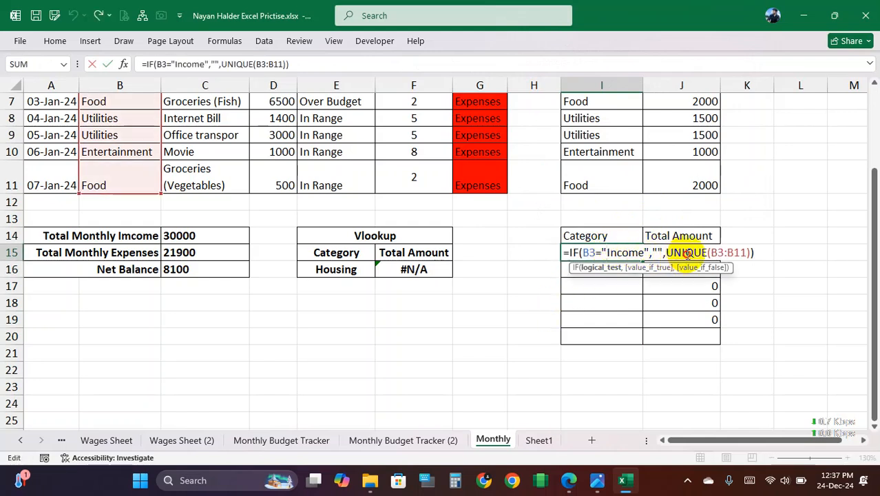
pyautogui.click(603, 253)
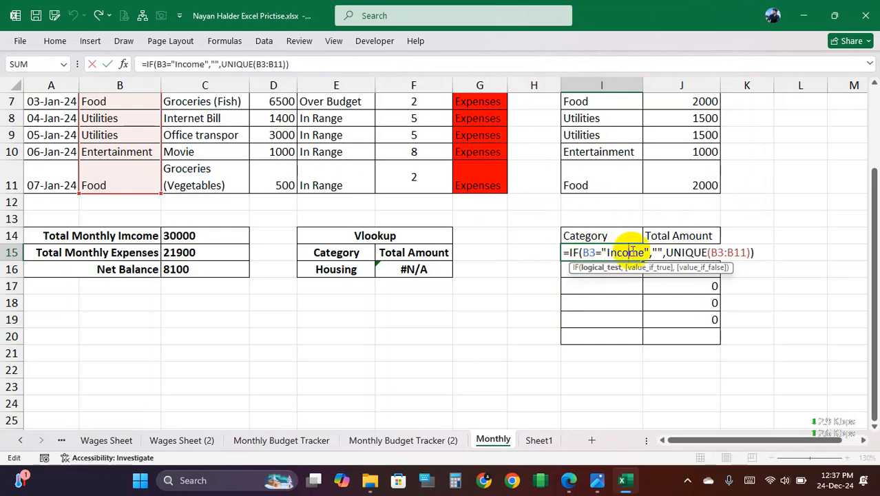
pyautogui.click(666, 252)
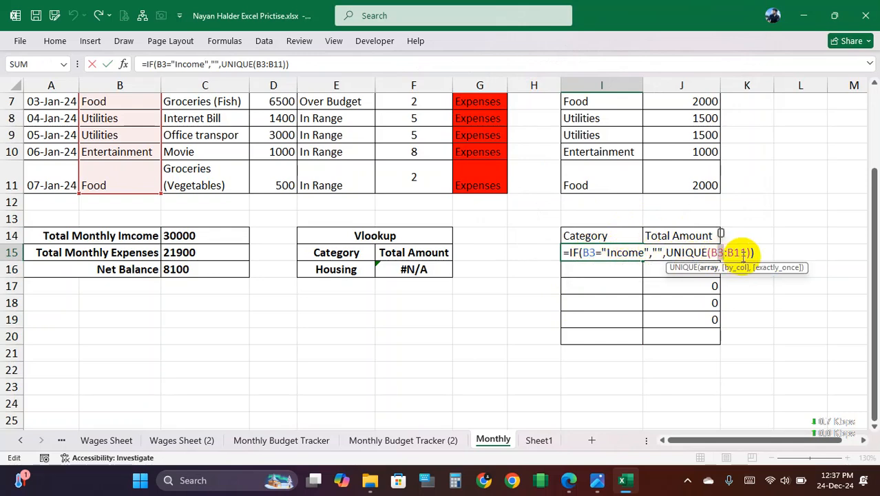
pyautogui.click(597, 252)
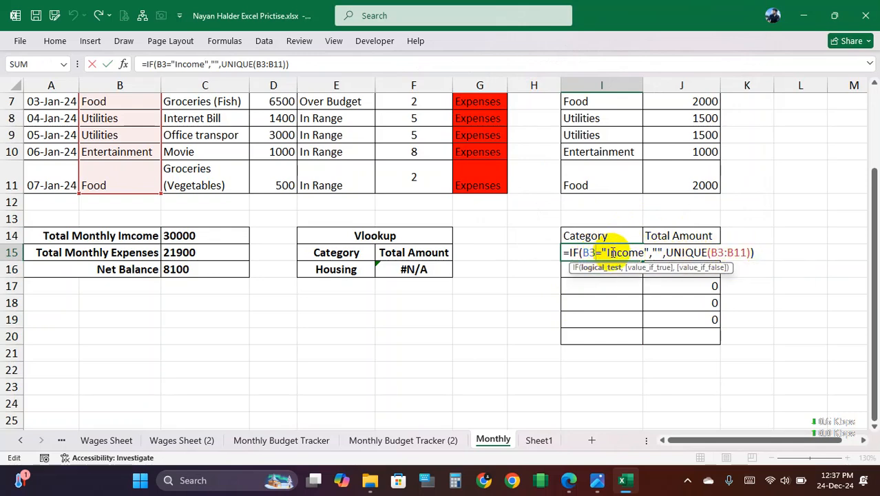
pyautogui.scroll(2, 615, 251)
pyautogui.scroll(-1, 648, 296)
pyautogui.click(658, 320)
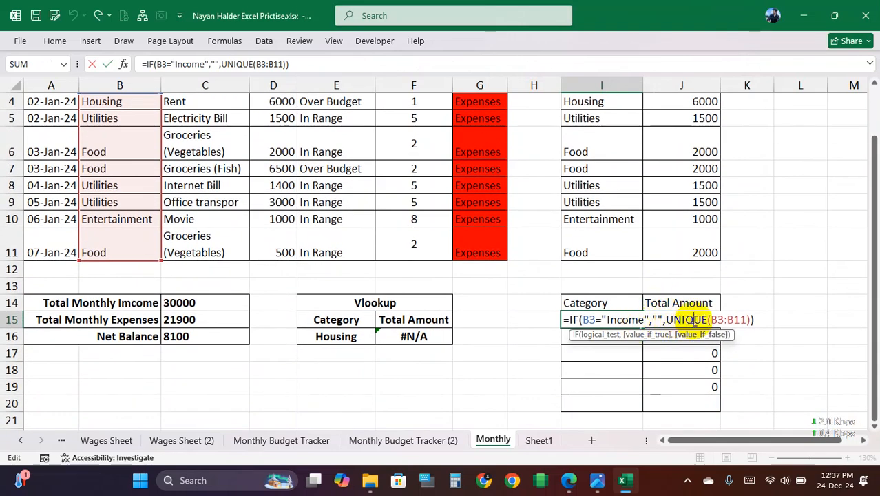
pyautogui.doubleClick(723, 319)
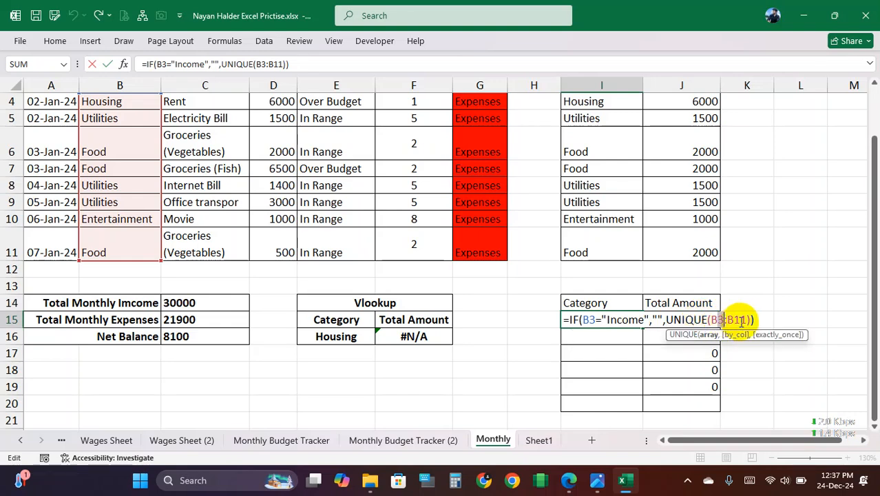
pyautogui.click(641, 319)
pyautogui.hotkey('ctrl', 'Return')
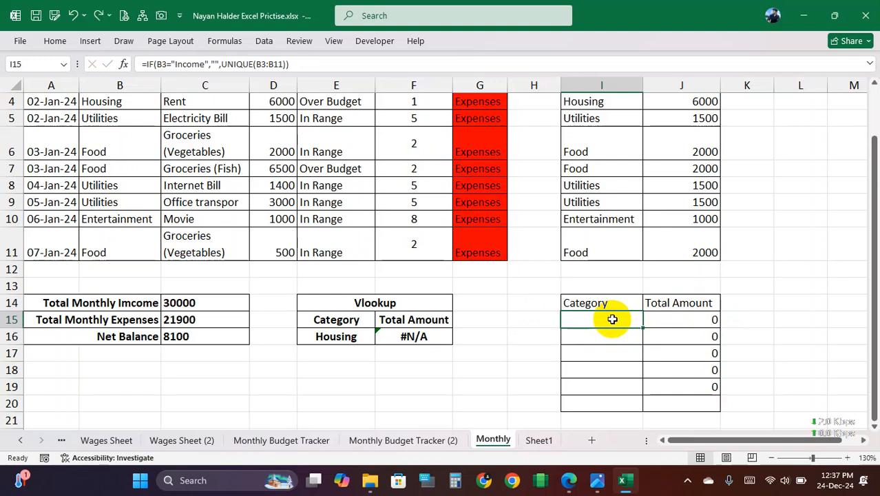
# Step: Undo the changes back to the original =UNIQUE(B3:B11) formula in I15 and check the restored category cells
pyautogui.hotkey('ctrl', 'z')
pyautogui.click(599, 337)
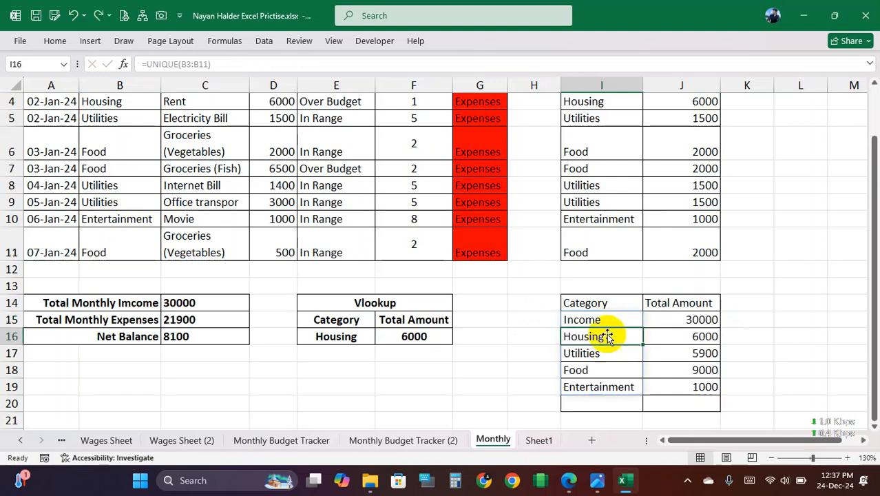
pyautogui.scroll(-1, 614, 296)
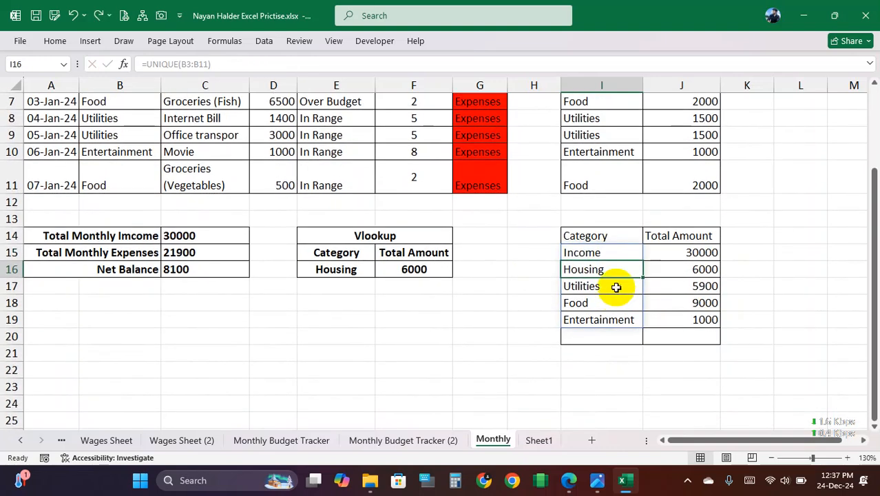
pyautogui.doubleClick(602, 255)
pyautogui.press('Return')
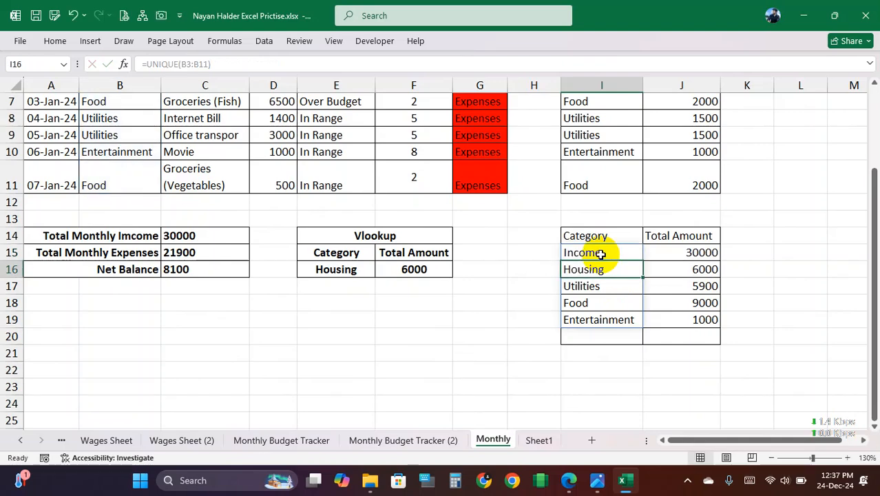
pyautogui.click(601, 254)
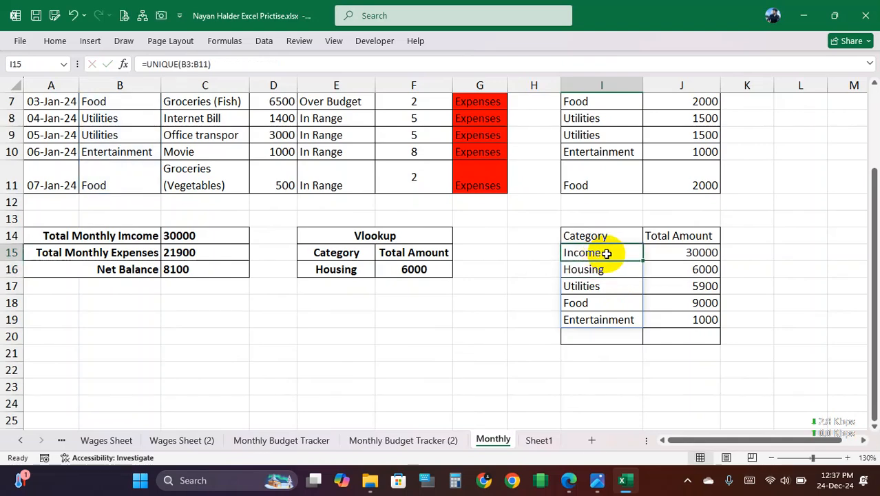
# Step: Convert the category list in I15:I19 to static values by copying it and pasting values over itself
pyautogui.moveTo(601, 252); pyautogui.dragTo(604, 314)
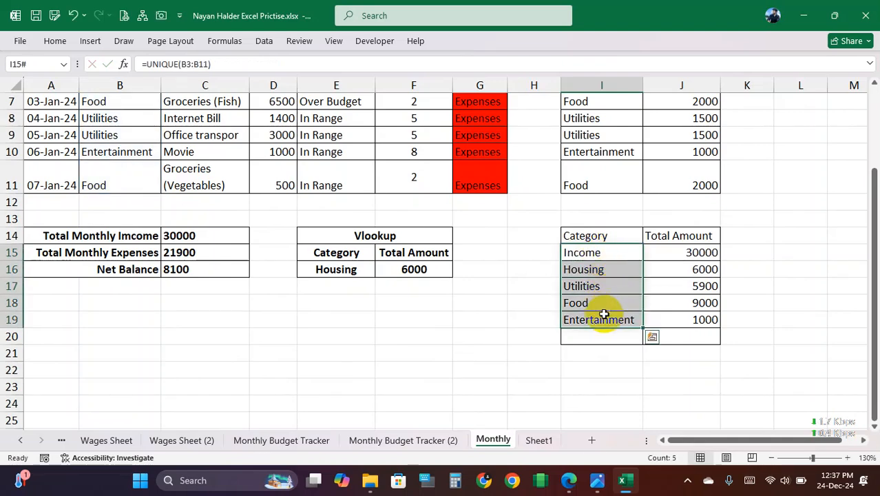
pyautogui.hotkey('ctrl', 'c')
pyautogui.rightClick(599, 253)
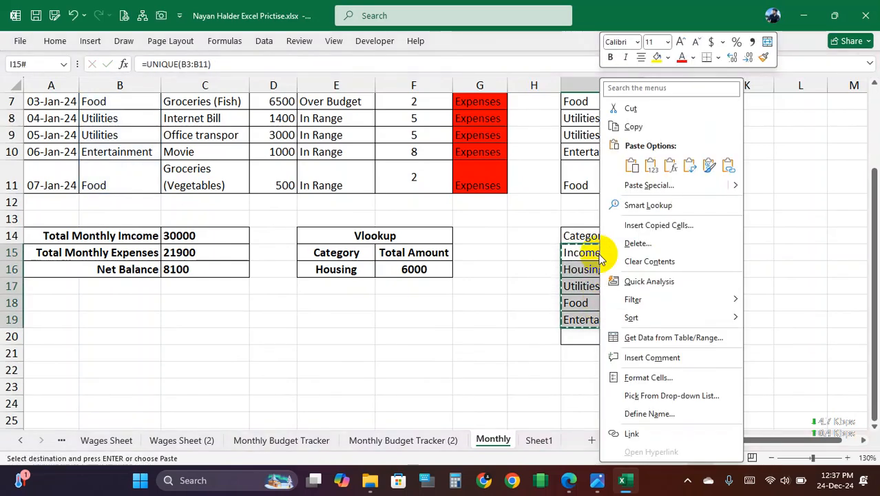
pyautogui.click(648, 169)
pyautogui.click(622, 279)
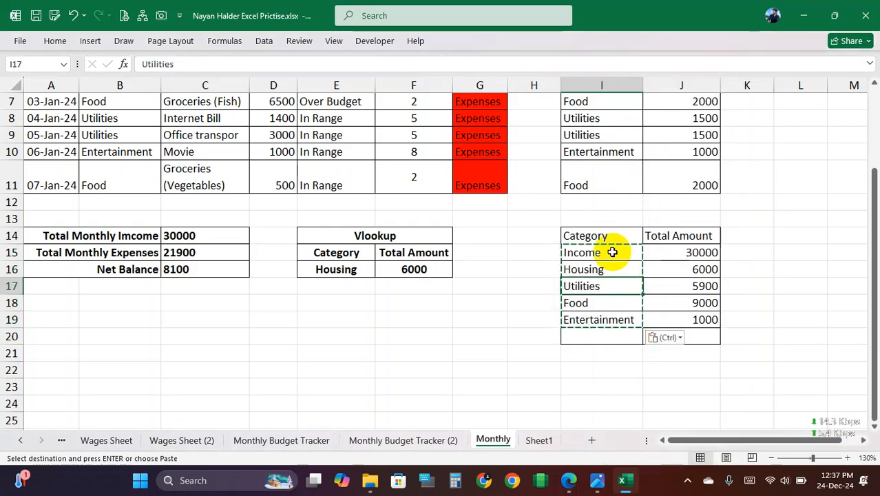
pyautogui.click(612, 253)
pyautogui.press('Escape')
# Step: Delete the Income category and its total amount from I15:J15, and check the remaining category rows
pyautogui.click(605, 269)
pyautogui.click(587, 251)
pyautogui.moveTo(588, 251); pyautogui.dragTo(687, 252)
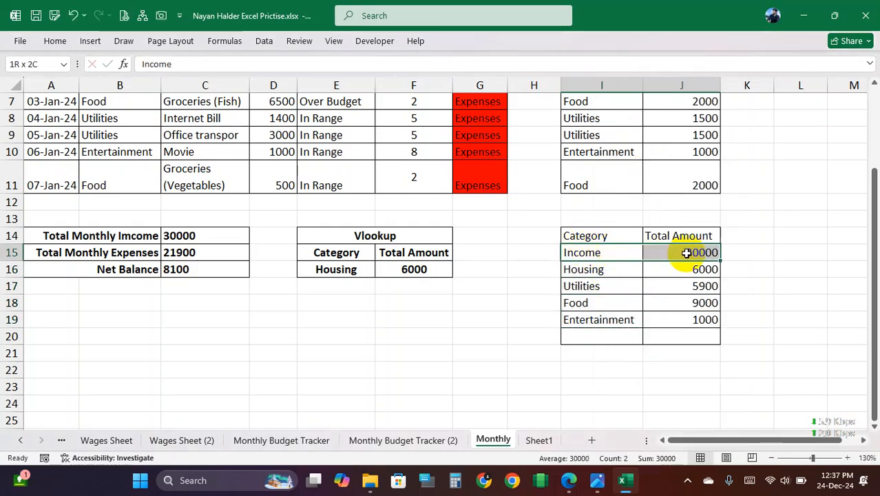
pyautogui.press('Delete')
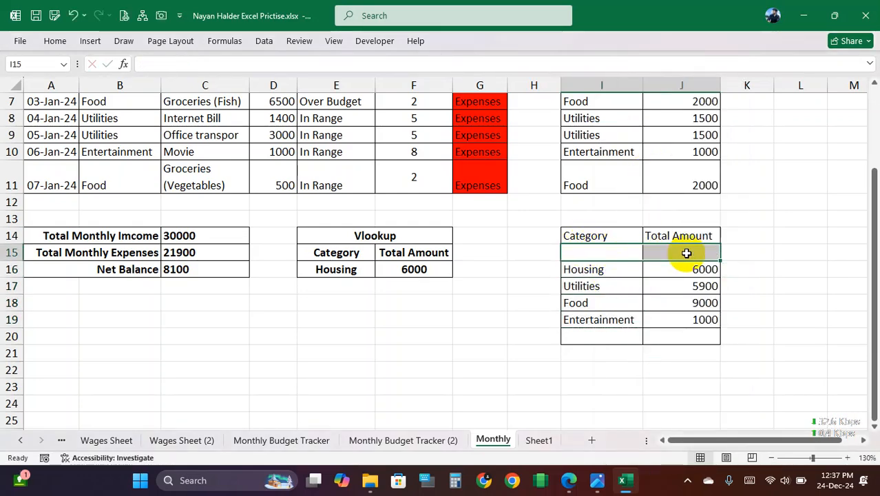
pyautogui.click(629, 287)
pyautogui.moveTo(612, 273); pyautogui.dragTo(686, 315)
# Step: Test E16's category dropdown by choosing Utilities, compare with the helper table, and undo the selection
pyautogui.click(358, 269)
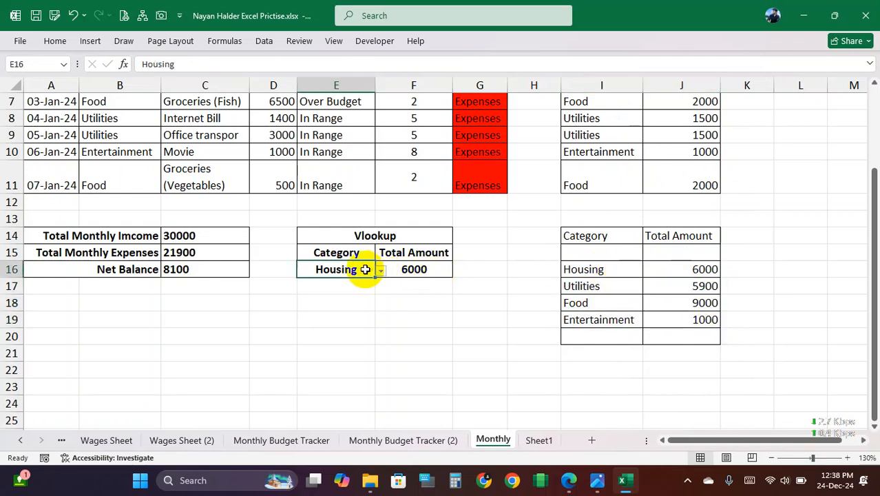
pyautogui.click(381, 271)
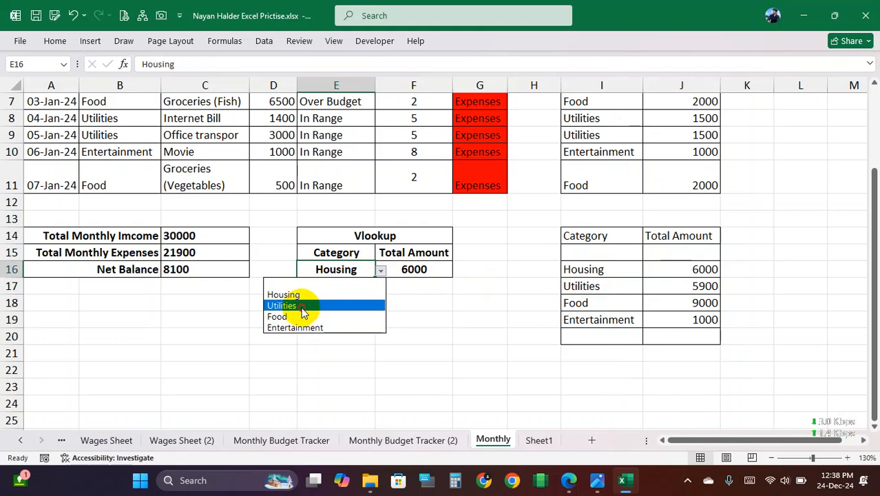
pyautogui.click(305, 306)
pyautogui.click(409, 297)
pyautogui.click(354, 267)
pyautogui.moveTo(601, 275); pyautogui.dragTo(654, 304)
pyautogui.moveTo(586, 273); pyautogui.dragTo(618, 272)
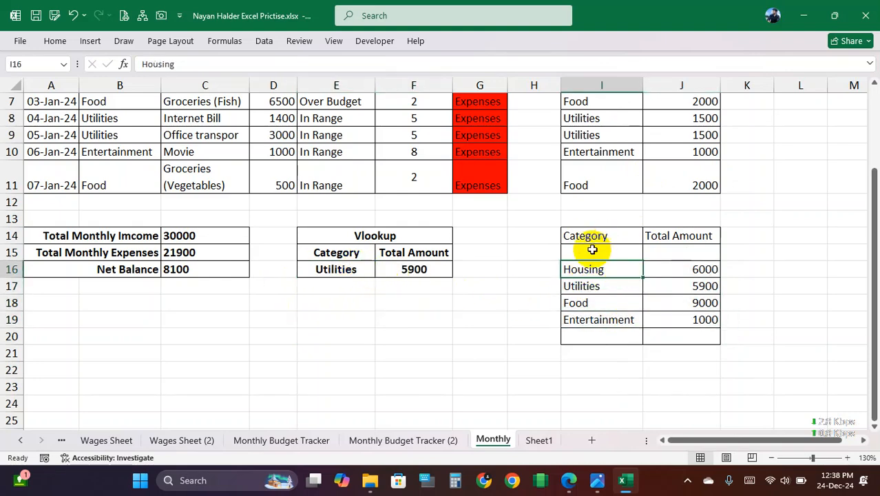
pyautogui.click(592, 251)
pyautogui.hotkey('ctrl', 'z')
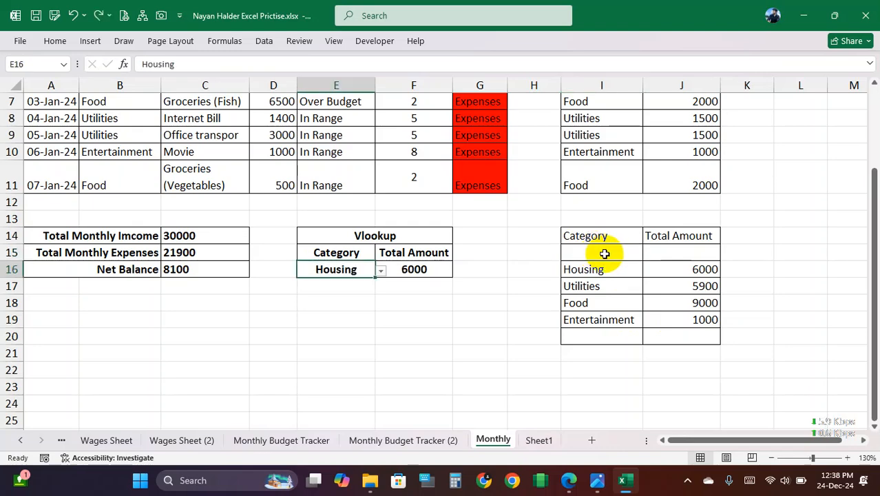
# Step: Review the main budget table and both helper tables, and switch to the F Excel 2.jpeg photo to check the task instructions
pyautogui.scroll(2, 580, 289)
pyautogui.moveTo(51, 138); pyautogui.dragTo(452, 324)
pyautogui.moveTo(628, 124); pyautogui.dragTo(671, 283)
pyautogui.moveTo(634, 314); pyautogui.dragTo(704, 416)
pyautogui.click(705, 199)
pyautogui.click(596, 483)
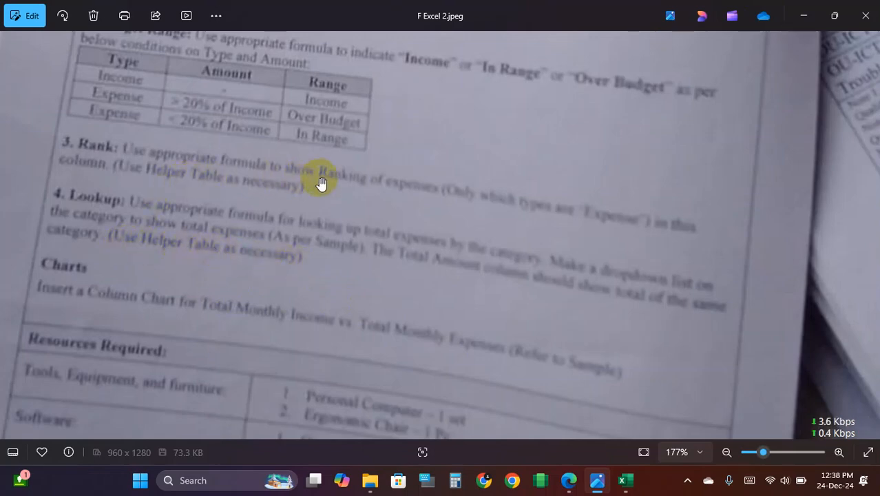
pyautogui.scroll(-2, 234, 190)
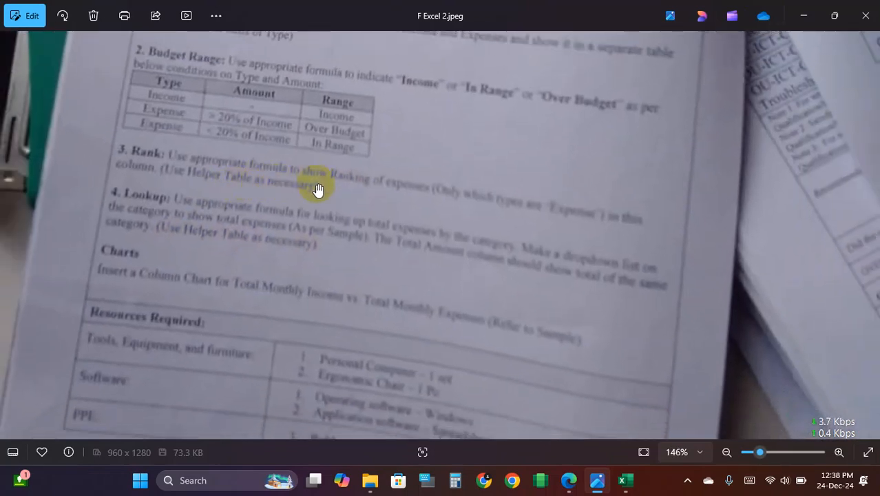
# Step: Return to the Monthly sheet and review the tracker's Type column, helper tables and the monthly income and expenses summary
pyautogui.click(794, 15)
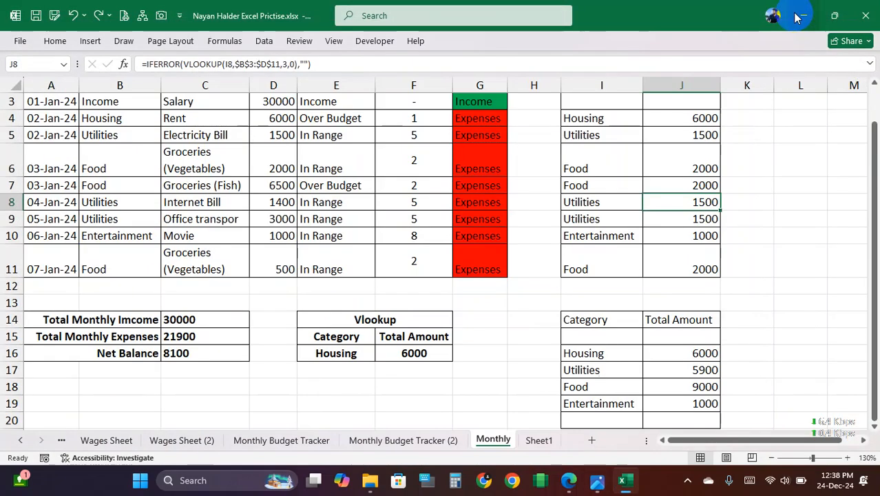
pyautogui.click(316, 235)
pyautogui.click(466, 219)
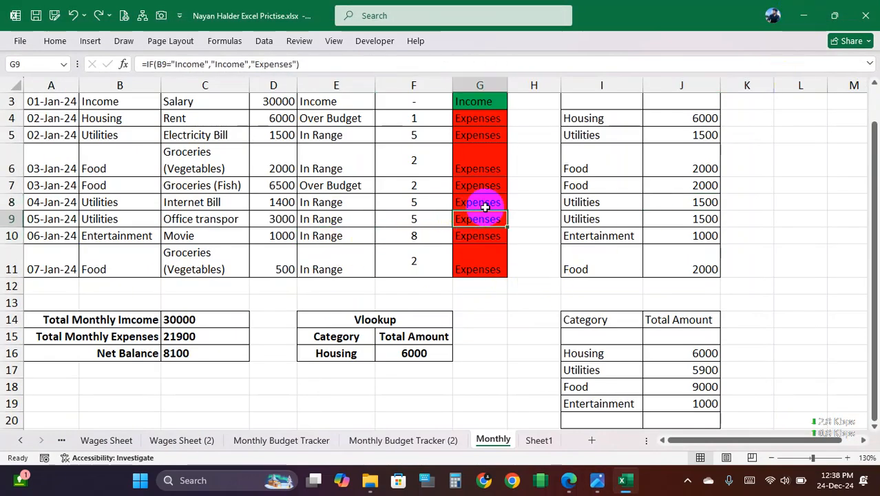
pyautogui.scroll(1, 475, 219)
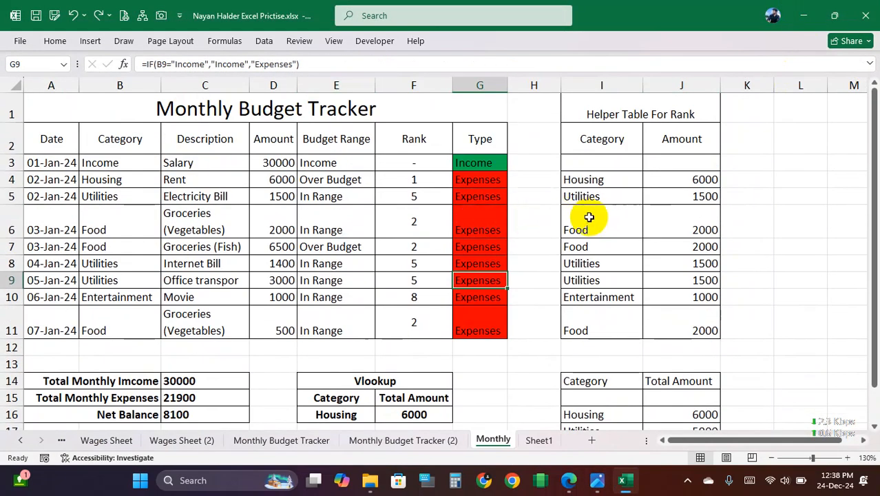
pyautogui.scroll(-1, 587, 218)
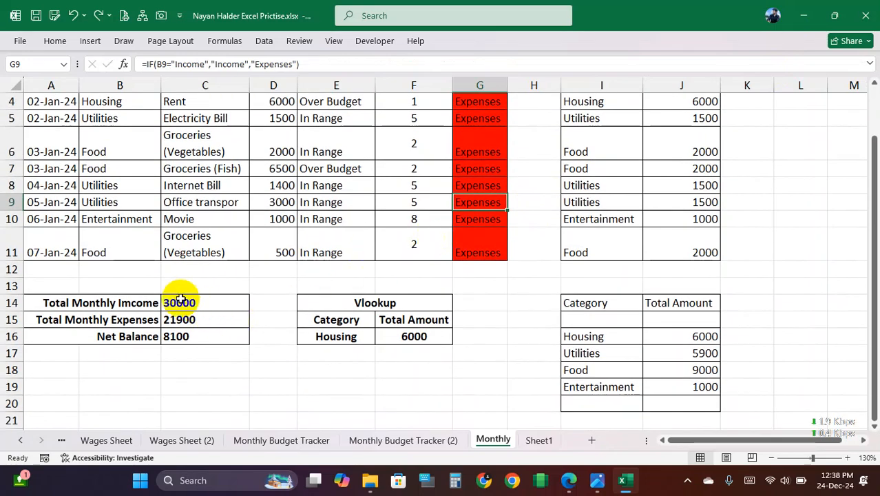
pyautogui.moveTo(138, 301); pyautogui.dragTo(175, 313)
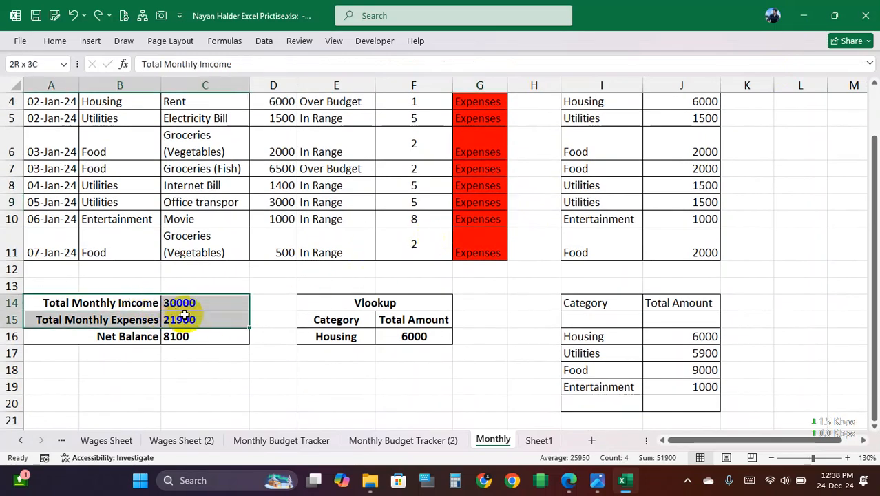
pyautogui.click(272, 232)
pyautogui.scroll(1, 272, 231)
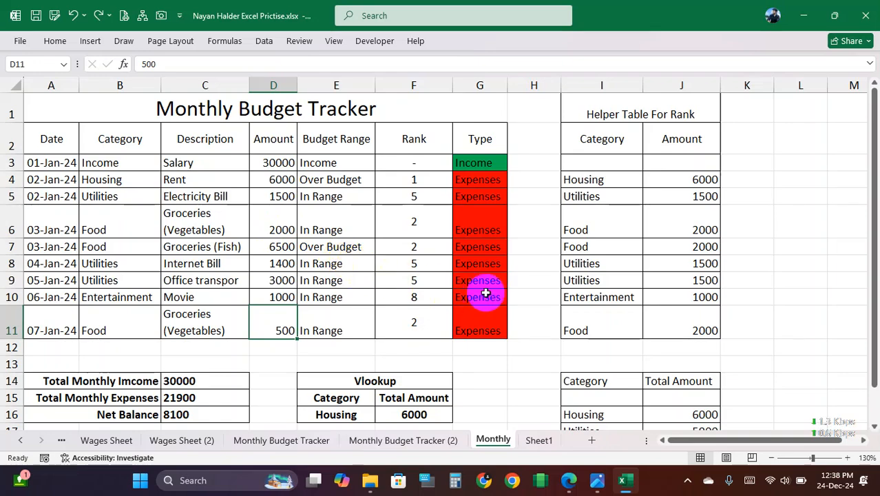
pyautogui.scroll(-2, 487, 290)
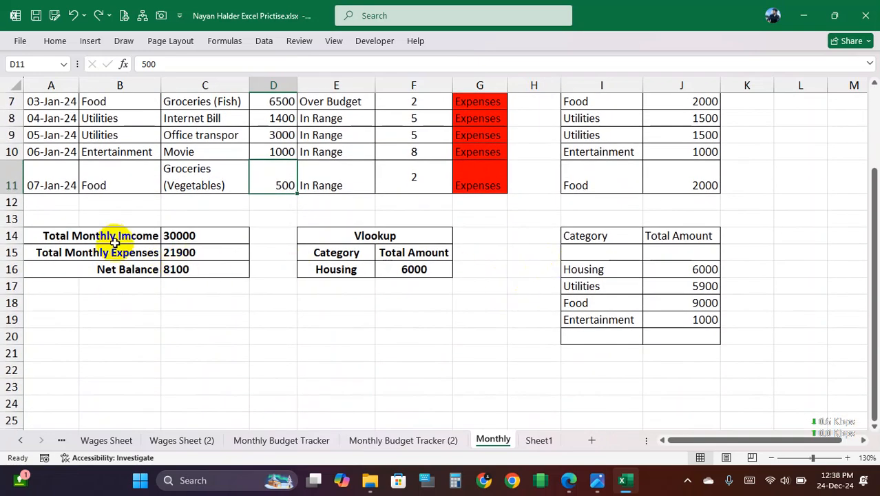
# Step: Insert a 2-D clustered column chart from the total monthly income and expenses rows in A14:C15
pyautogui.moveTo(116, 234); pyautogui.dragTo(189, 252)
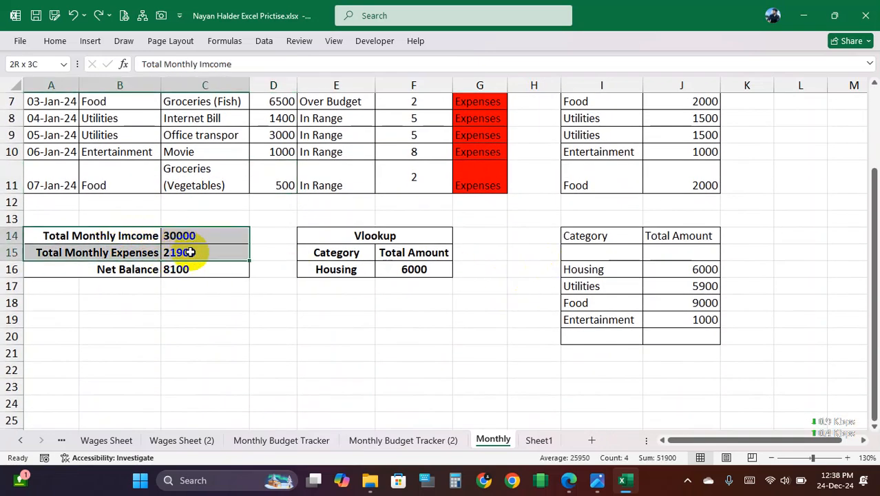
pyautogui.click(91, 41)
pyautogui.click(390, 61)
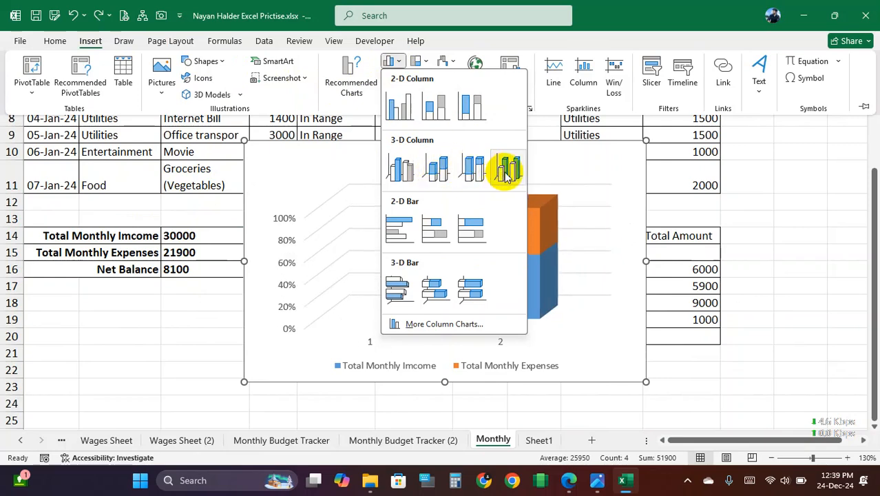
pyautogui.click(400, 107)
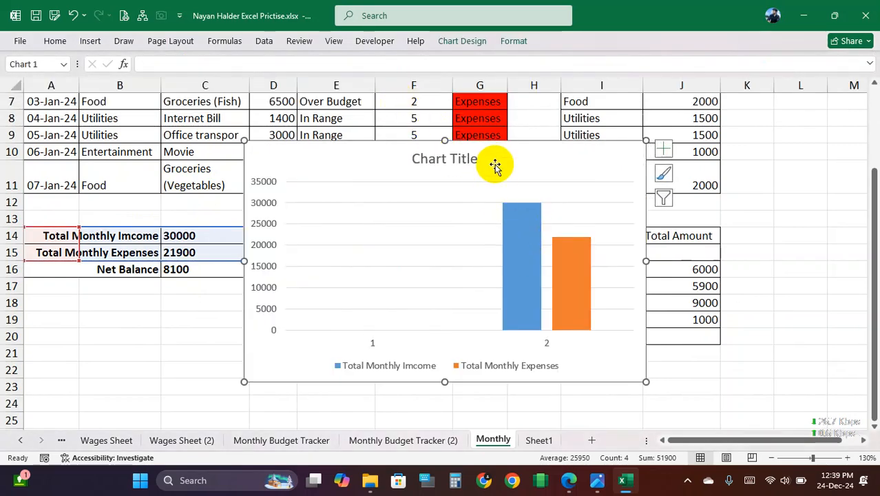
# Step: Move the column chart below the summary and Vlookup tables, starting at about row 19
pyautogui.moveTo(506, 150); pyautogui.dragTo(375, 269)
pyautogui.scroll(-2, 375, 270)
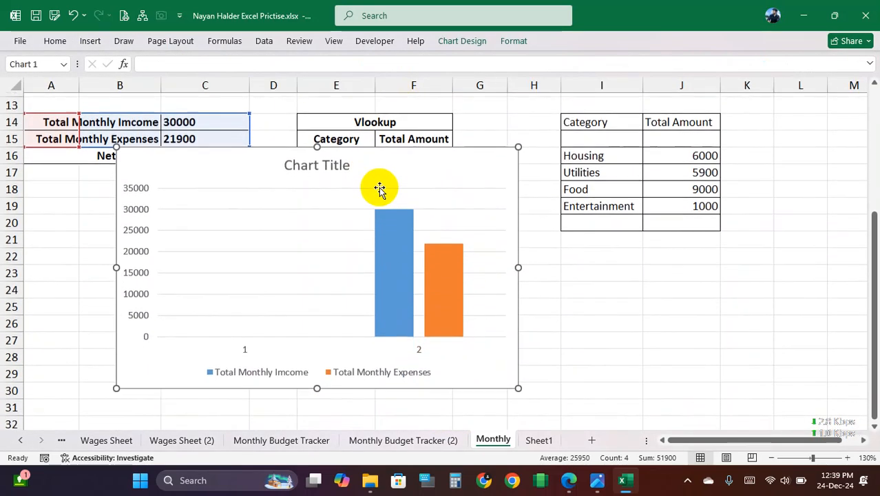
pyautogui.moveTo(366, 151); pyautogui.dragTo(373, 212)
pyautogui.scroll(-2, 373, 207)
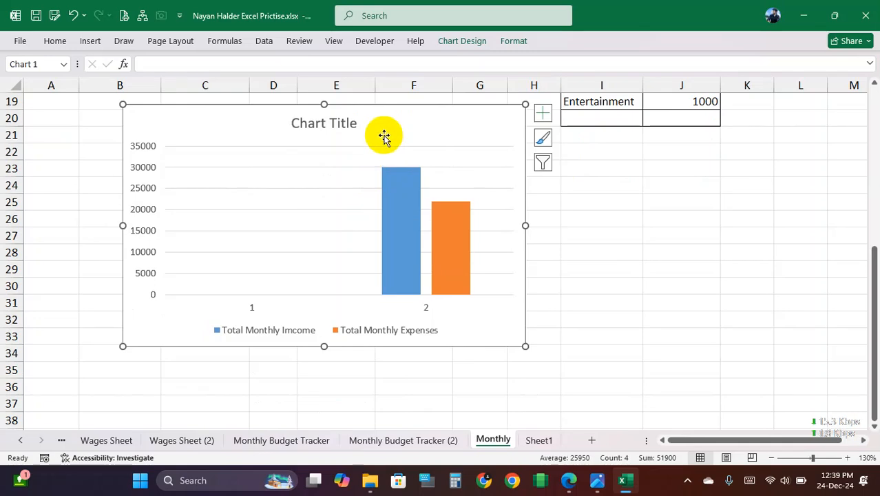
pyautogui.click(681, 230)
# Step: Review the completed budget tracker, rank helper table and summary tables on the Monthly sheet
pyautogui.scroll(6, 356, 239)
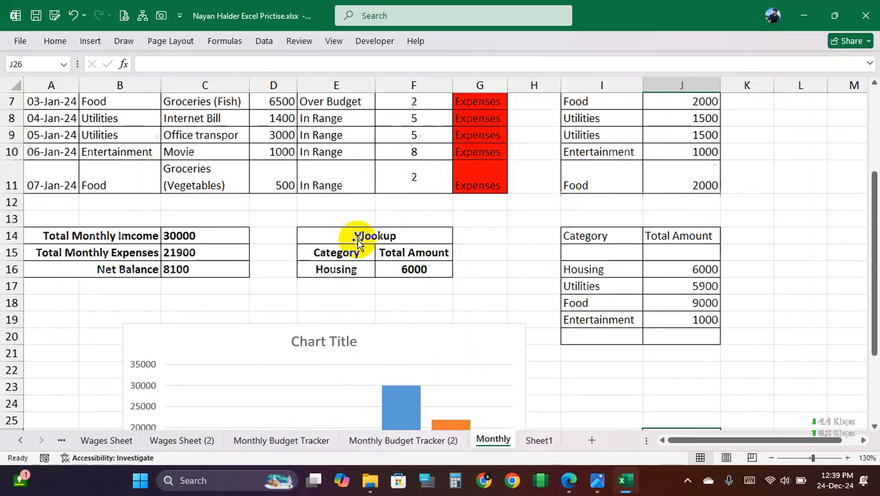
pyautogui.click(414, 222)
pyautogui.click(475, 224)
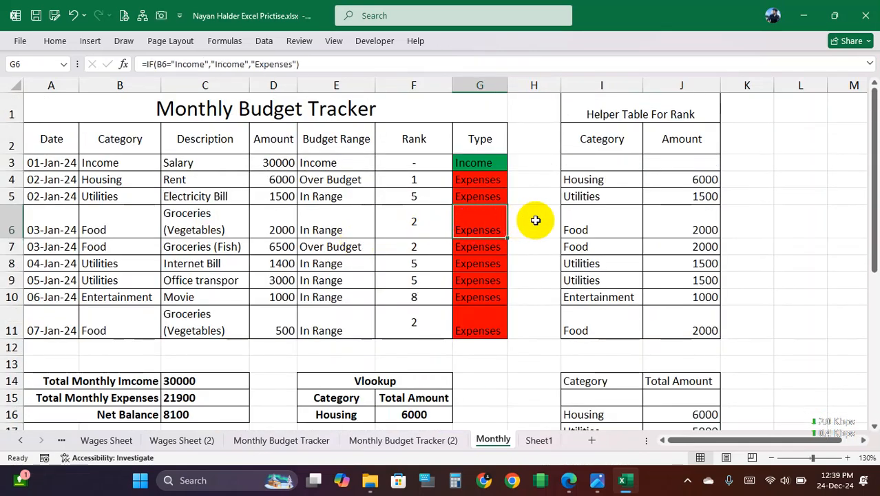
pyautogui.click(535, 220)
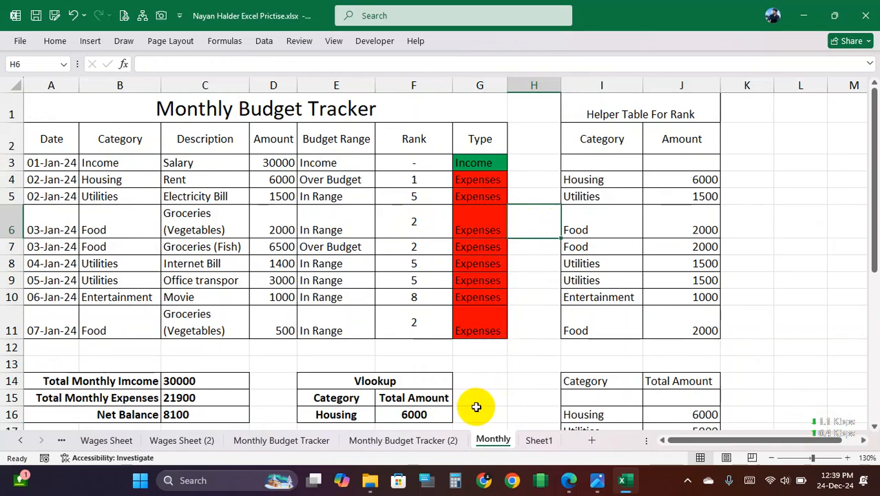
pyautogui.keyDown('ctrl'); pyautogui.scroll(-1, 441, 260); pyautogui.keyUp('ctrl')
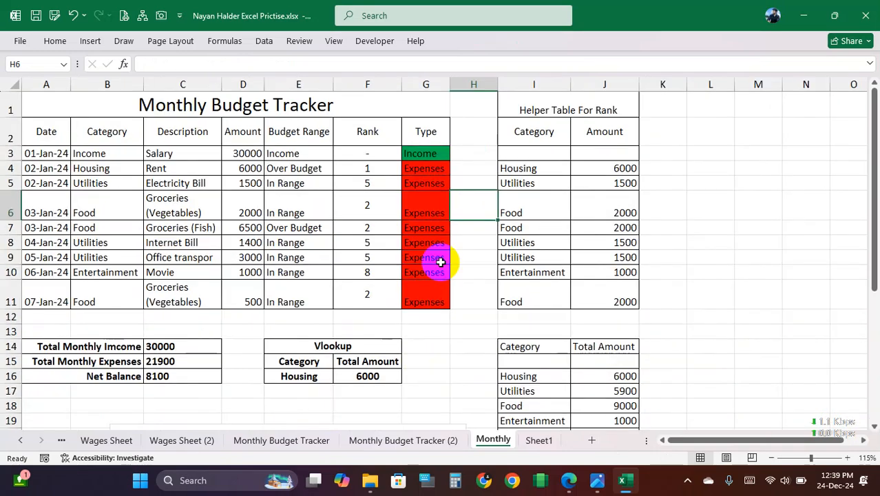
pyautogui.click(442, 438)
pyautogui.click(490, 439)
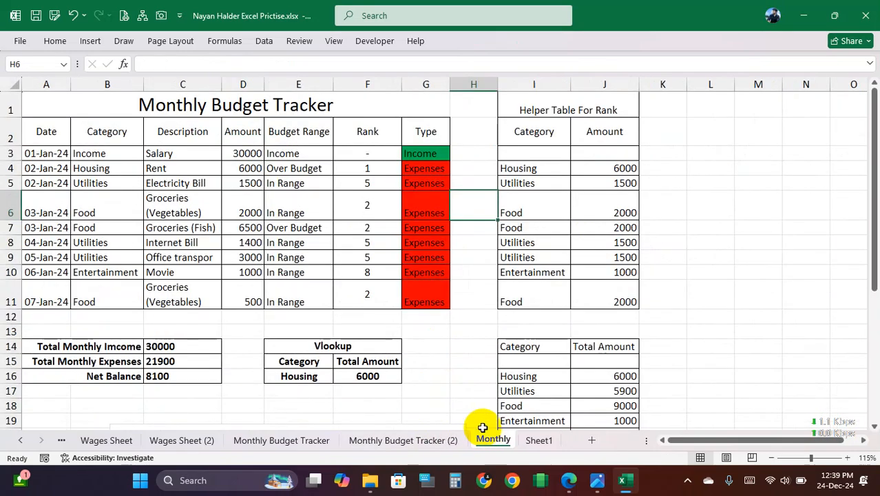
# Step: Clear all contents and formatting from the Type cells G3:G11
pyautogui.click(372, 242)
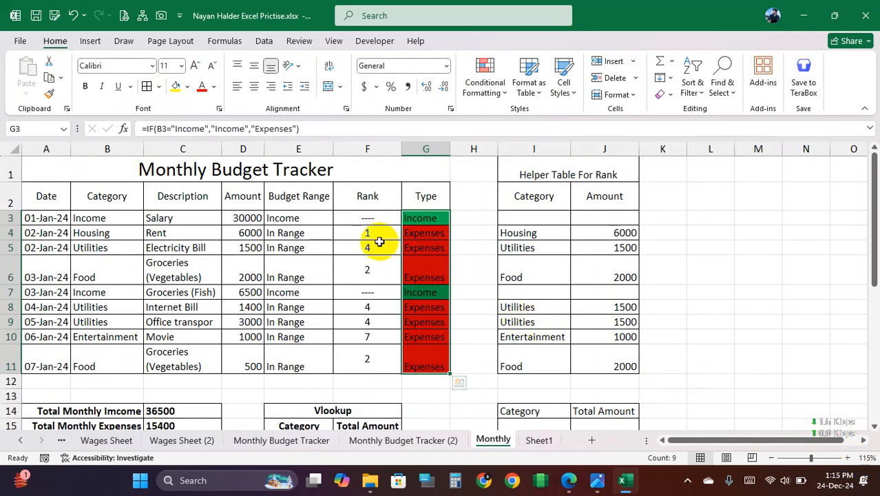
pyautogui.click(377, 234)
pyautogui.click(433, 241)
pyautogui.moveTo(428, 218); pyautogui.dragTo(425, 347)
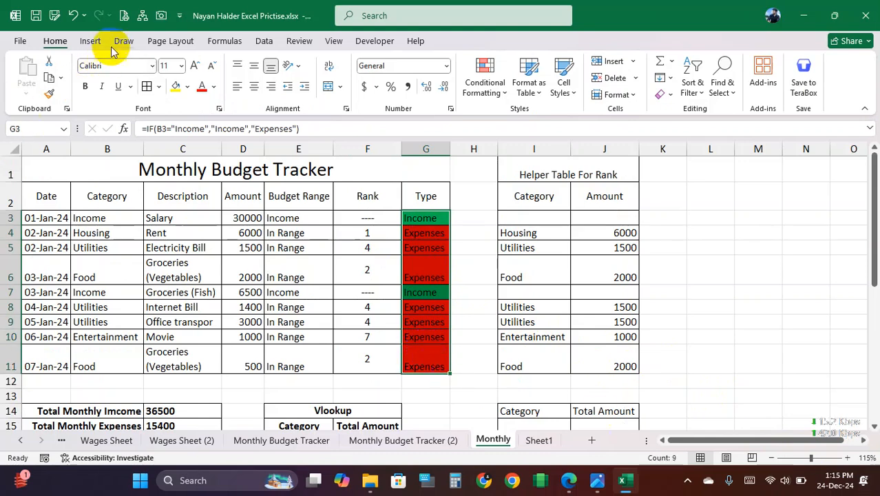
pyautogui.click(672, 95)
pyautogui.click(664, 98)
pyautogui.click(664, 97)
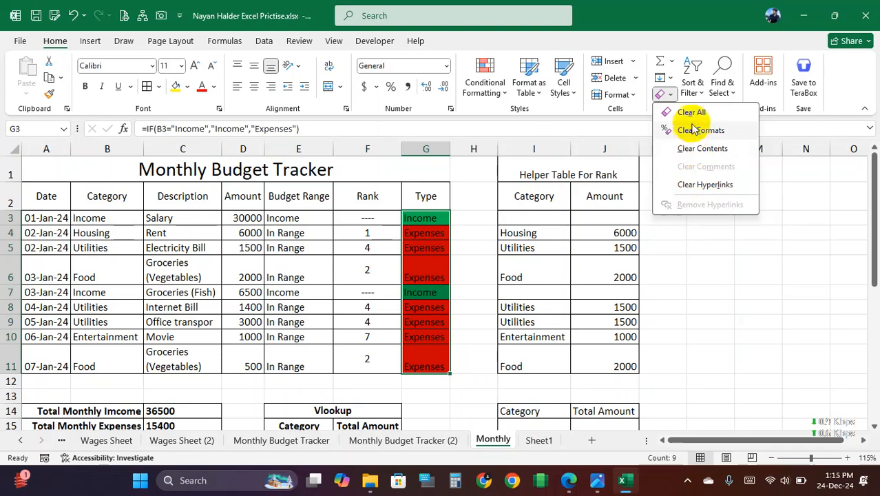
pyautogui.click(697, 114)
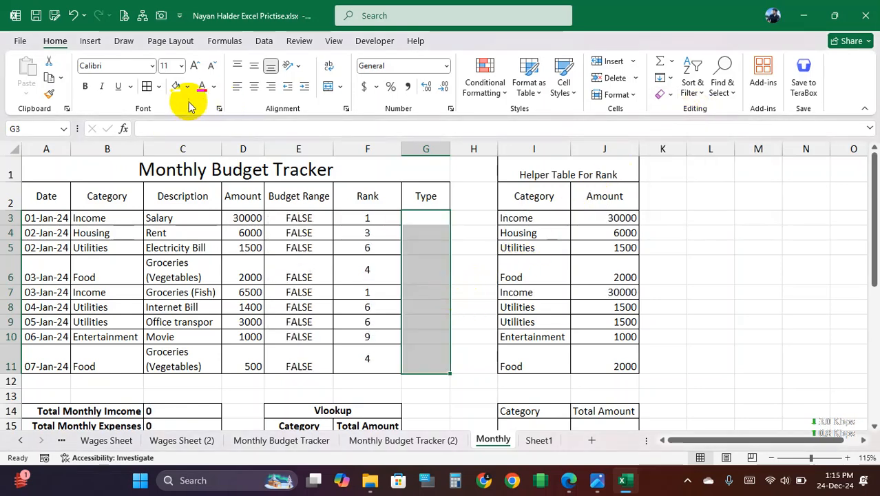
# Step: Examine how the emptied Type column affects the Budget Range formulas, the rank helper table and the monthly totals
pyautogui.click(397, 274)
pyautogui.moveTo(424, 224); pyautogui.dragTo(421, 362)
pyautogui.click(440, 235)
pyautogui.moveTo(425, 218); pyautogui.dragTo(415, 346)
pyautogui.moveTo(296, 217); pyautogui.dragTo(289, 293)
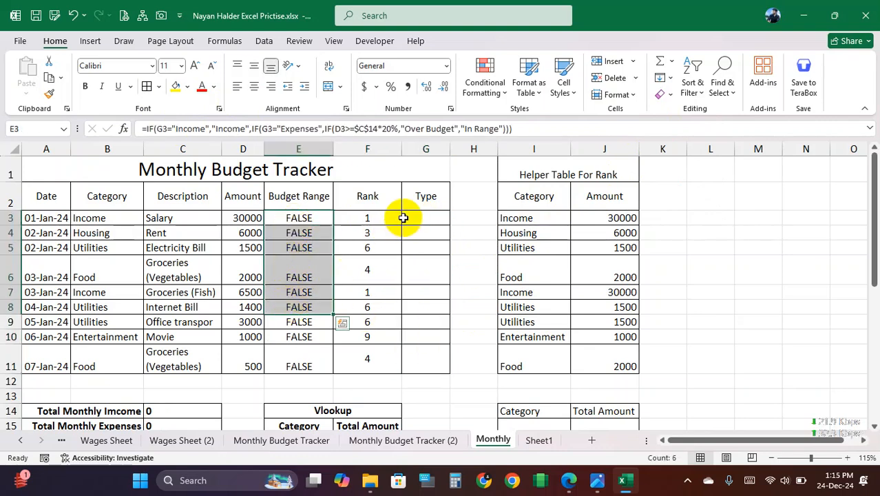
pyautogui.moveTo(403, 218); pyautogui.dragTo(448, 244)
pyautogui.moveTo(551, 235); pyautogui.dragTo(568, 267)
pyautogui.scroll(-1, 285, 334)
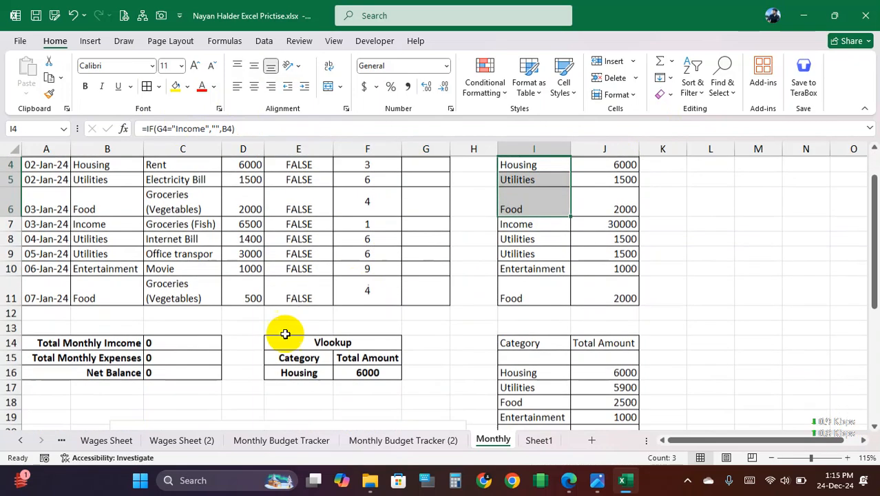
pyautogui.moveTo(173, 340); pyautogui.dragTo(216, 369)
pyautogui.scroll(1, 403, 215)
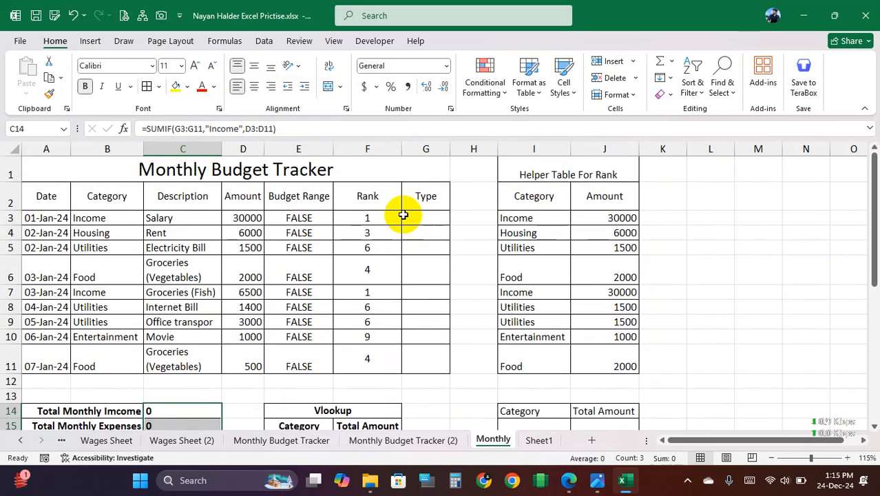
pyautogui.moveTo(421, 214); pyautogui.dragTo(414, 348)
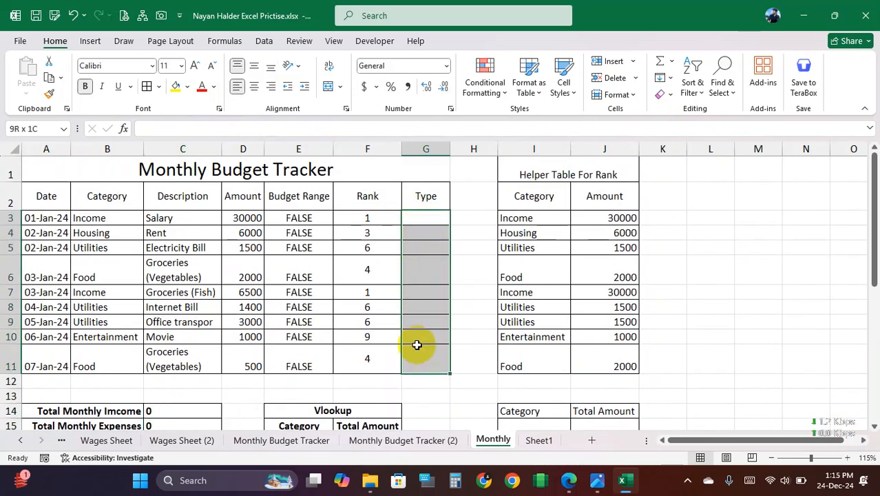
# Step: Compare the categories in B3:B11 with the empty Type cells G3:G11 that depend on them
pyautogui.click(427, 218)
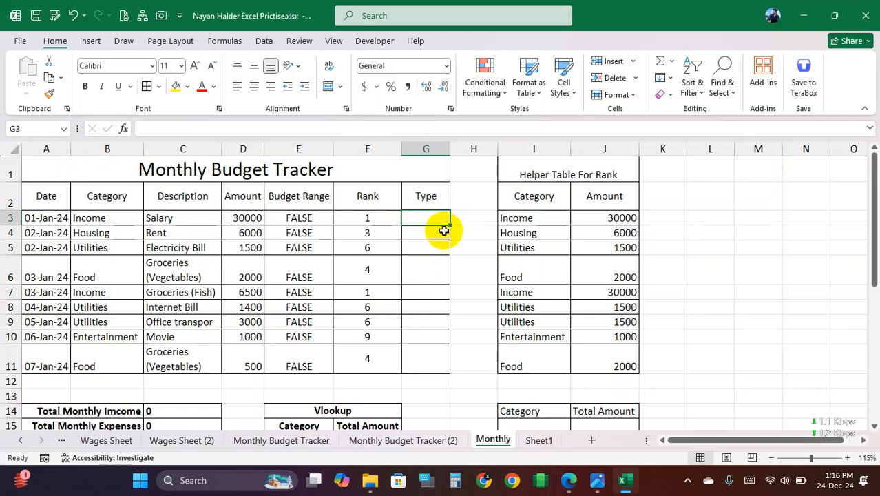
pyautogui.moveTo(99, 217); pyautogui.dragTo(100, 358)
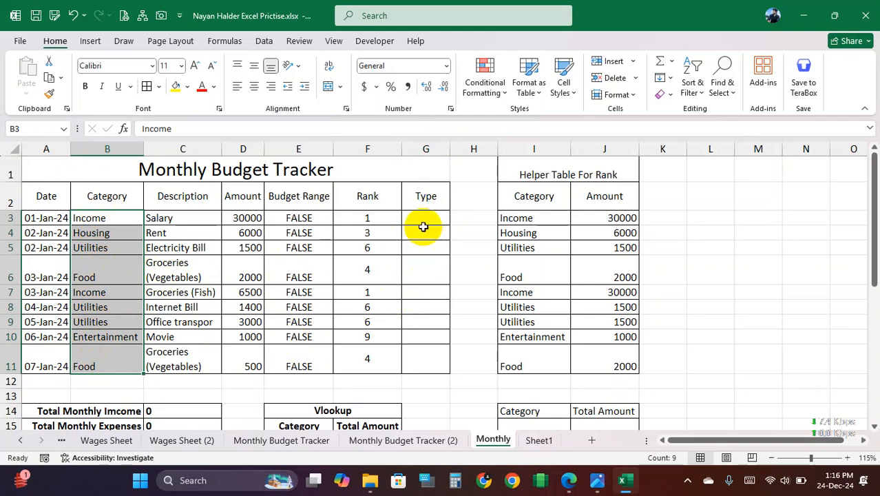
pyautogui.moveTo(422, 218); pyautogui.dragTo(421, 358)
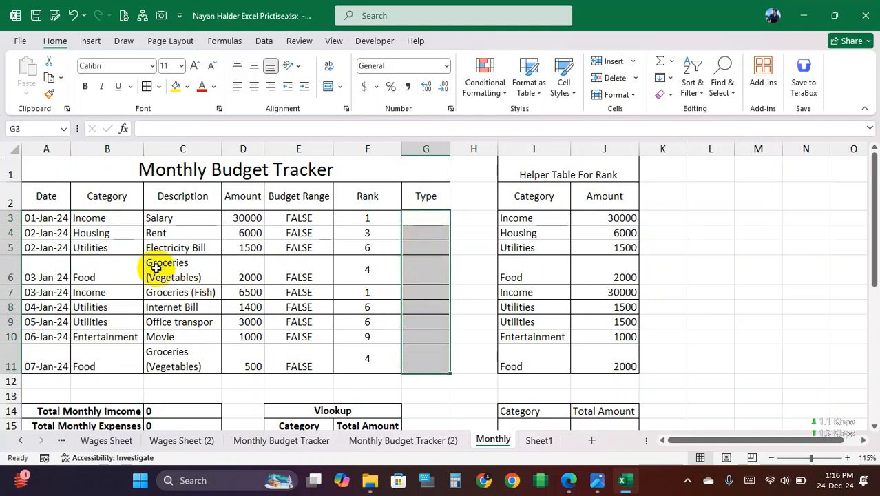
pyautogui.moveTo(100, 219); pyautogui.dragTo(108, 359)
pyautogui.moveTo(419, 214); pyautogui.dragTo(416, 344)
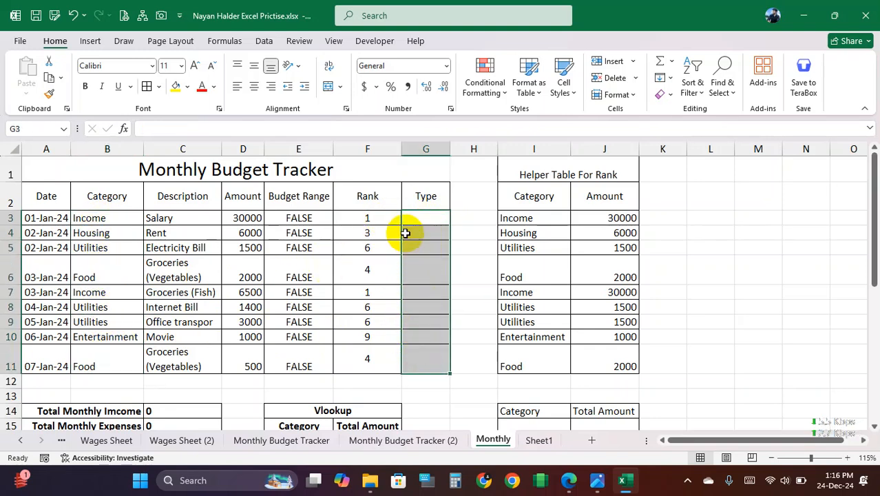
pyautogui.click(108, 218)
pyautogui.click(376, 220)
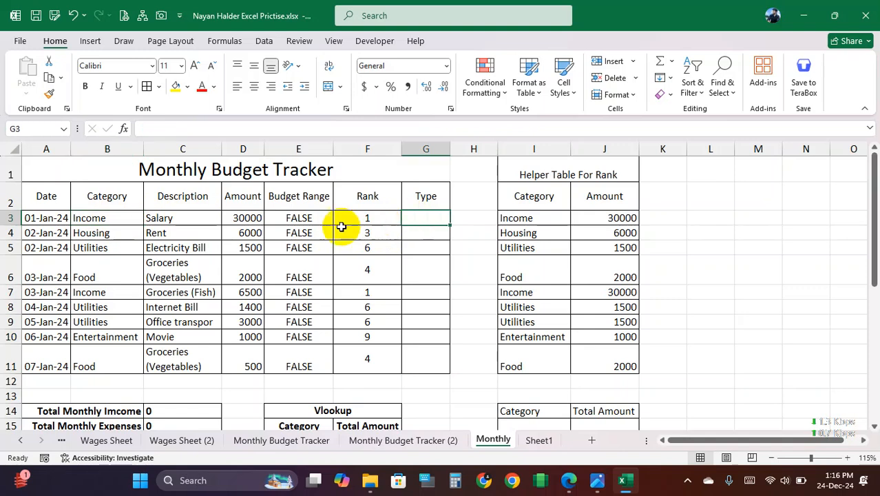
pyautogui.click(114, 219)
pyautogui.moveTo(434, 220); pyautogui.dragTo(426, 367)
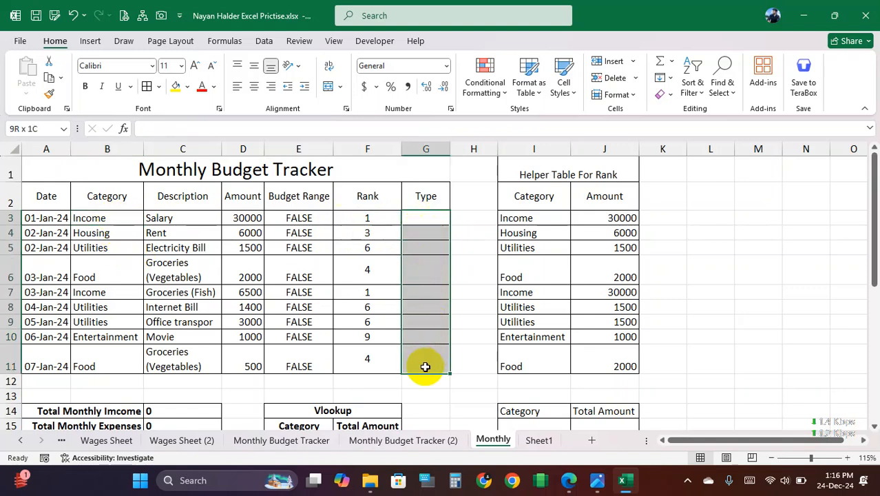
# Step: Enter =IF(B3="Income","Income","Expenses") in G3 to derive the Type from the category
pyautogui.click(425, 217)
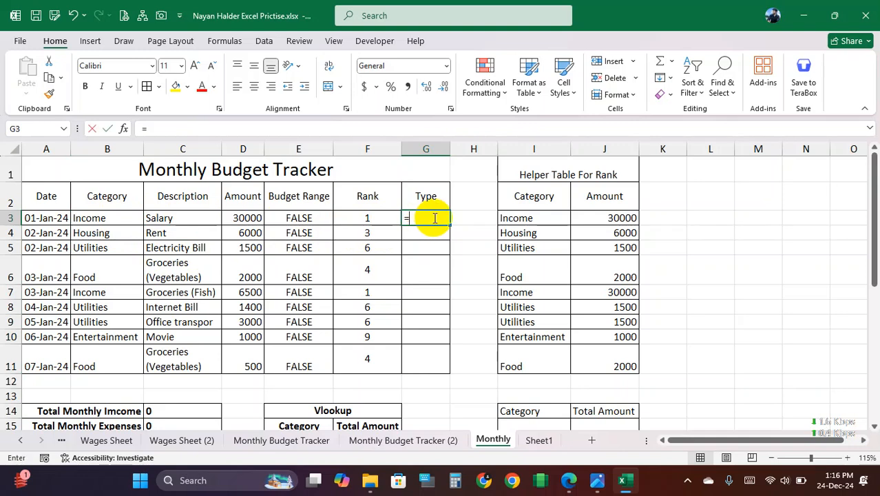
pyautogui.write('=if(')
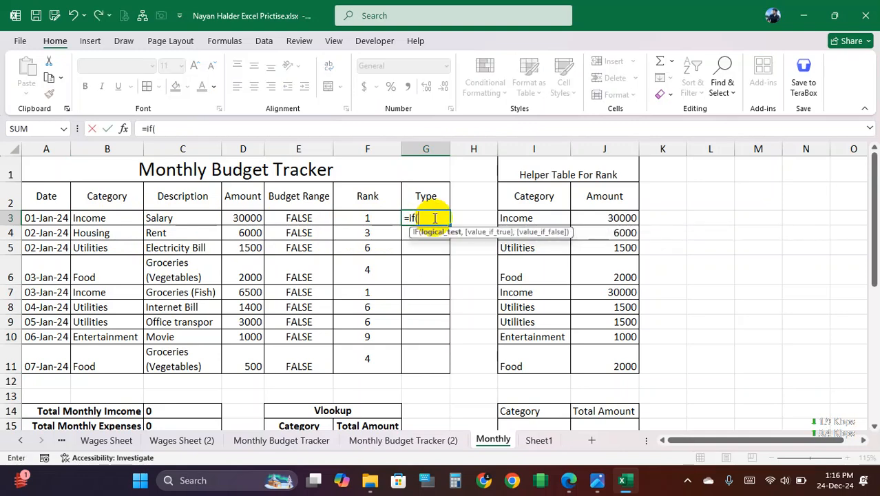
pyautogui.click(110, 218)
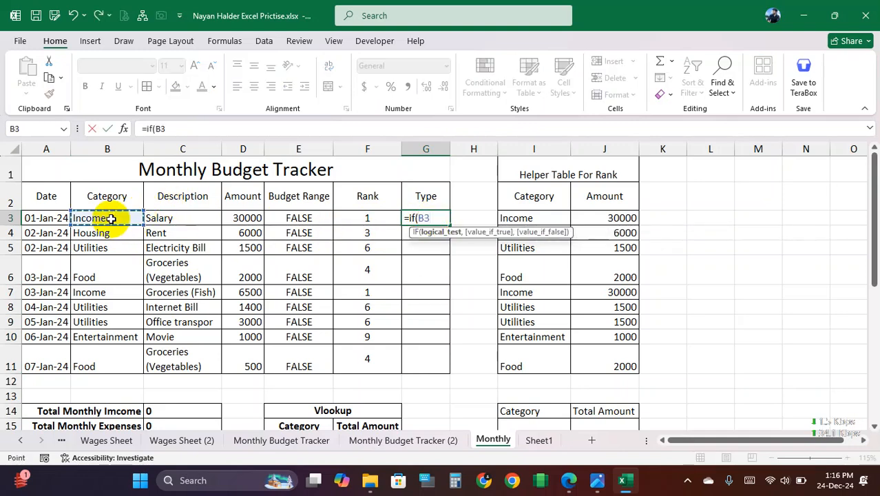
pyautogui.write('="I')
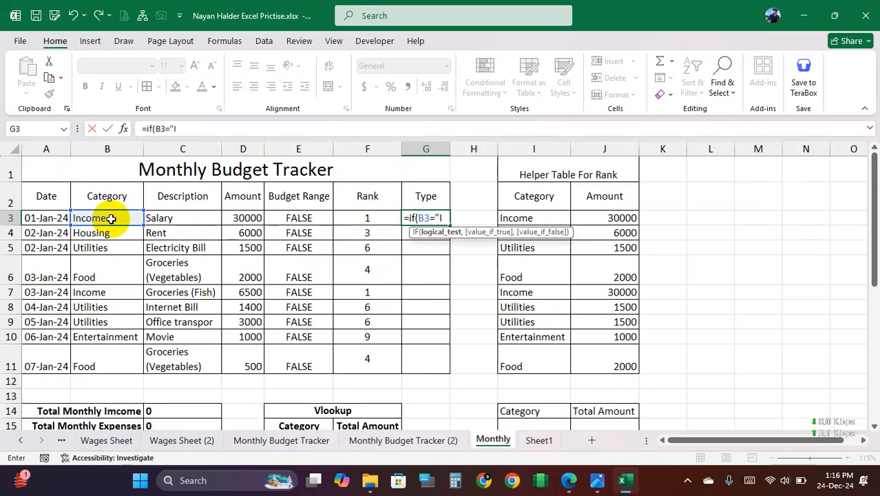
pyautogui.write('ncome","Income')
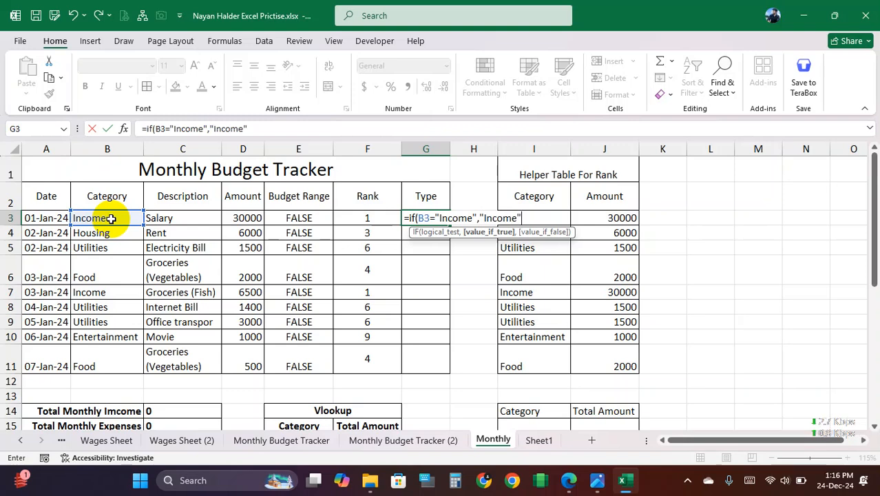
pyautogui.write(',"Expenses')
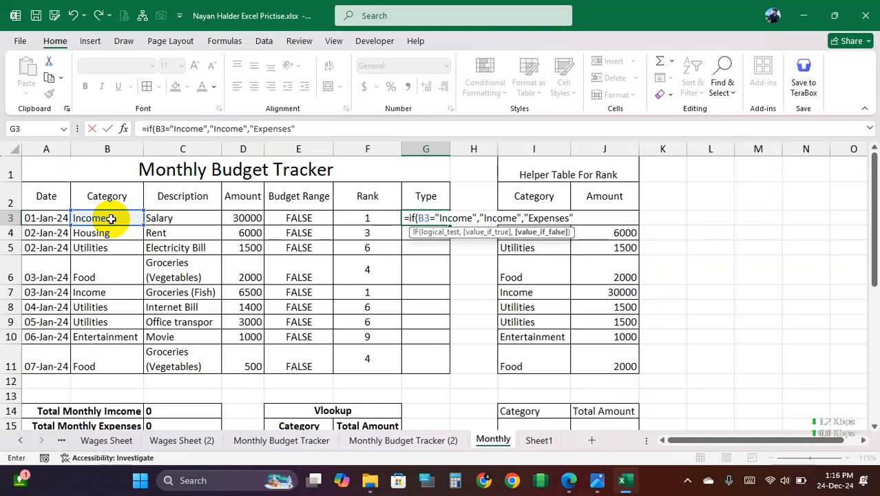
pyautogui.write('")')
pyautogui.press('Return')
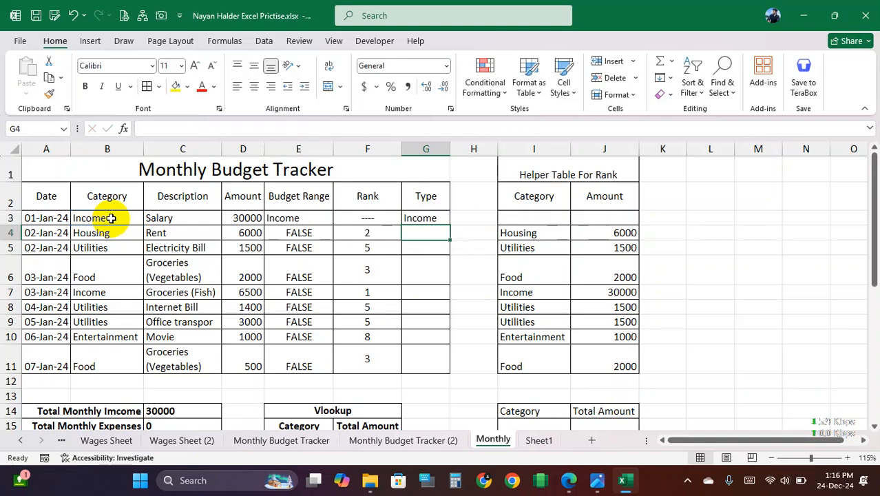
# Step: Copy the Type formula from G3 down through G11
pyautogui.click(441, 219)
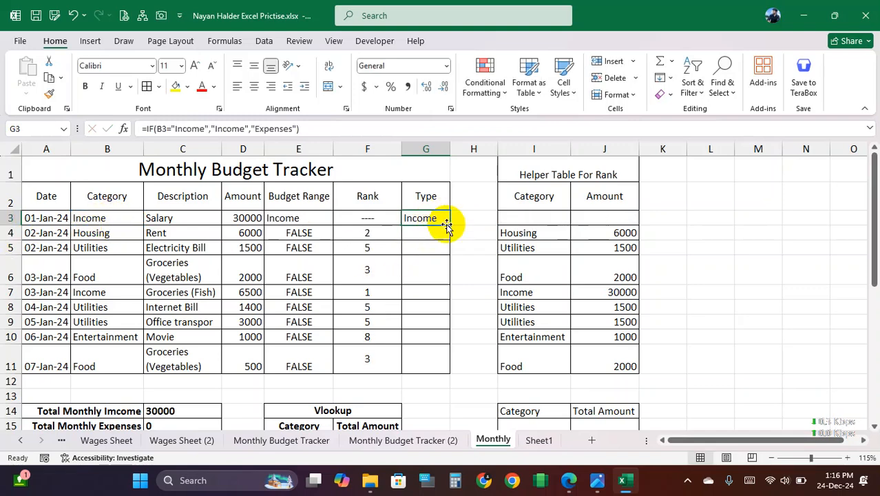
pyautogui.moveTo(450, 224); pyautogui.dragTo(438, 365)
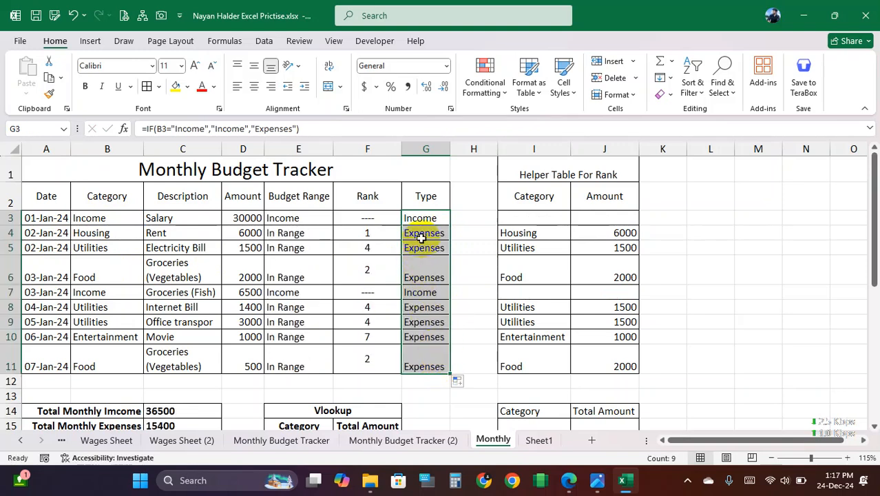
pyautogui.moveTo(422, 219); pyautogui.dragTo(419, 374)
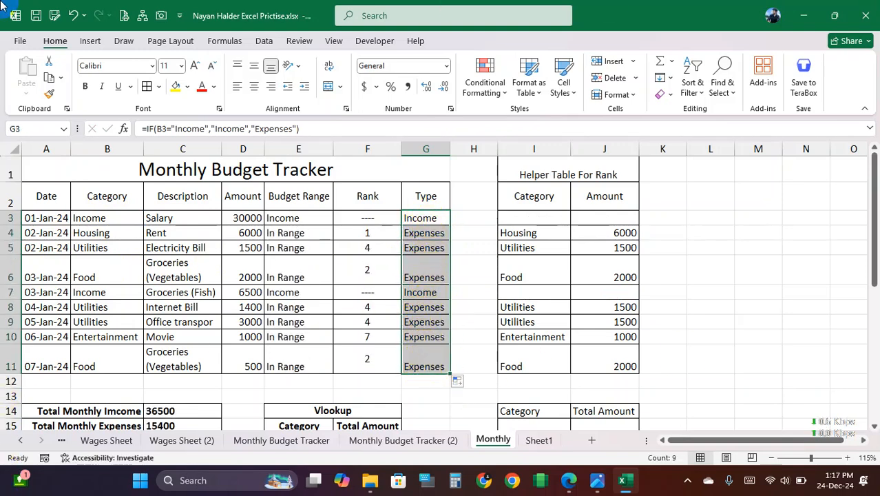
pyautogui.click(436, 275)
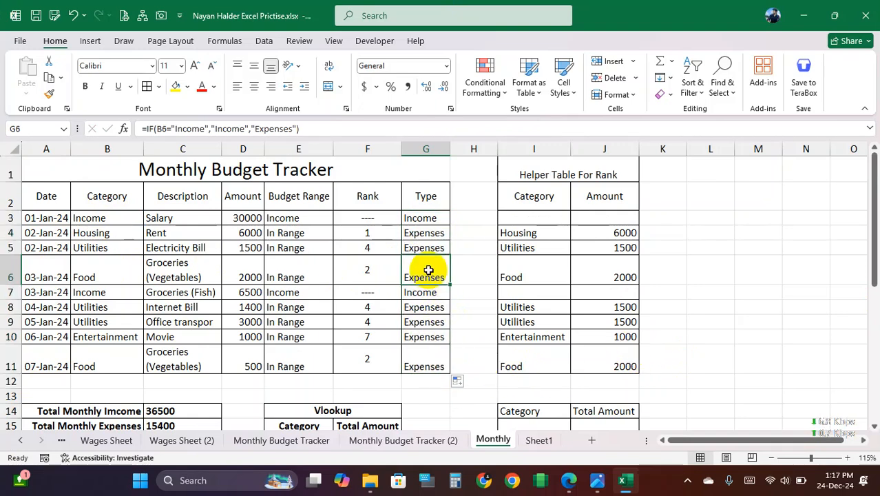
pyautogui.click(426, 218)
pyautogui.moveTo(425, 219); pyautogui.dragTo(428, 350)
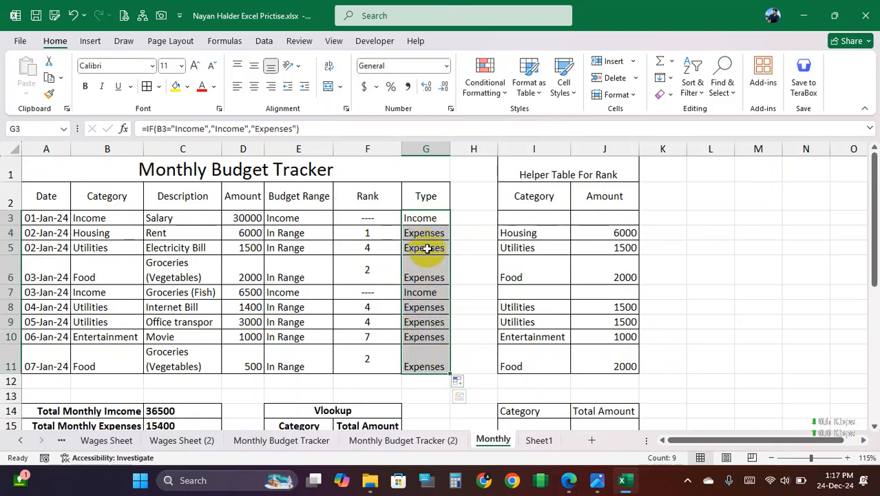
# Step: Add a Text That Contains conditional formatting rule to G3:G11 that gives cells containing "Income" a custom green fill
pyautogui.moveTo(428, 217); pyautogui.dragTo(416, 350)
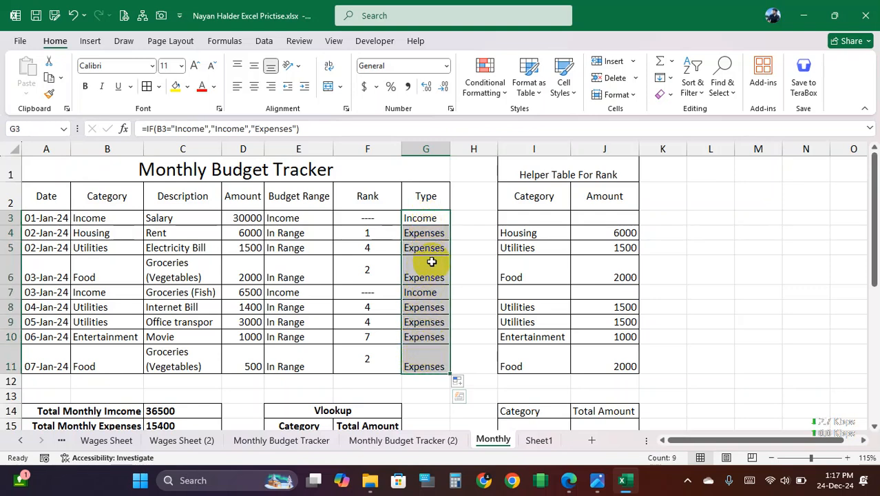
pyautogui.click(500, 93)
pyautogui.moveTo(557, 130)
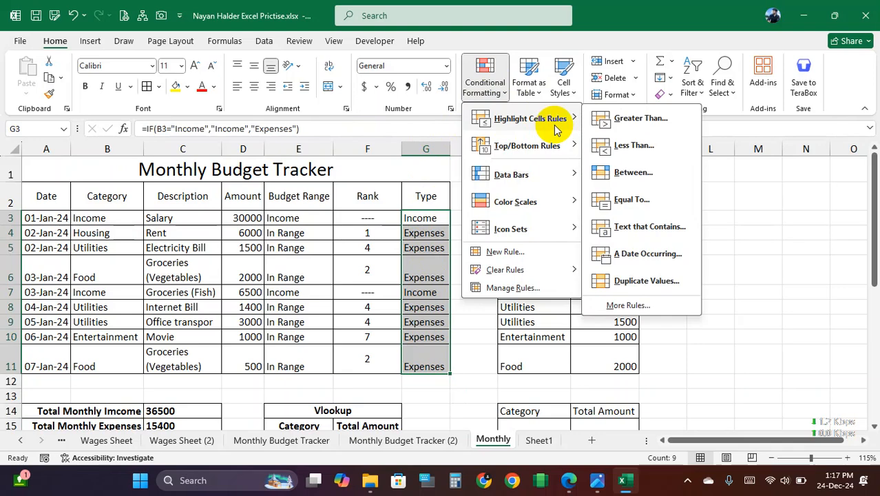
pyautogui.click(652, 228)
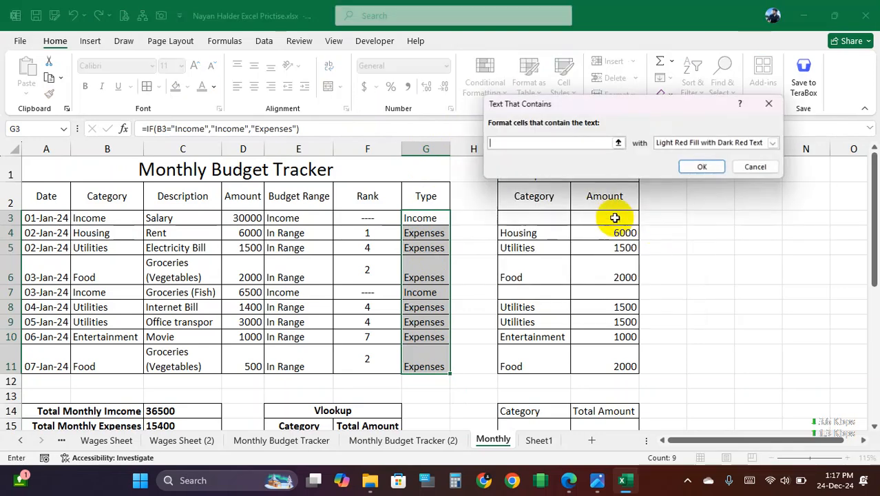
pyautogui.write('Incom')
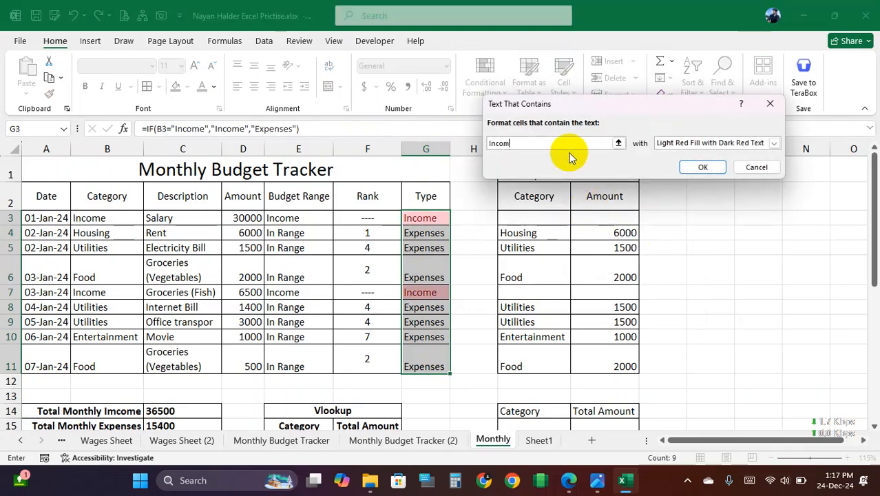
pyautogui.write('e')
pyautogui.click(774, 142)
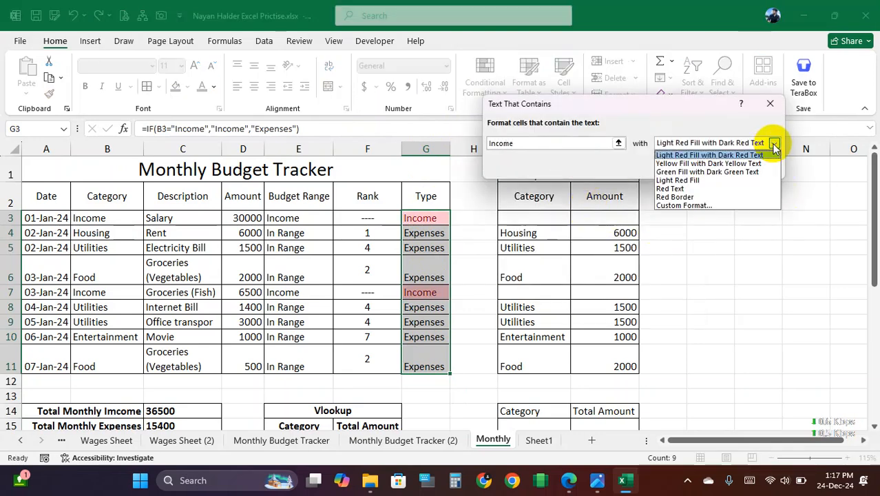
pyautogui.click(683, 205)
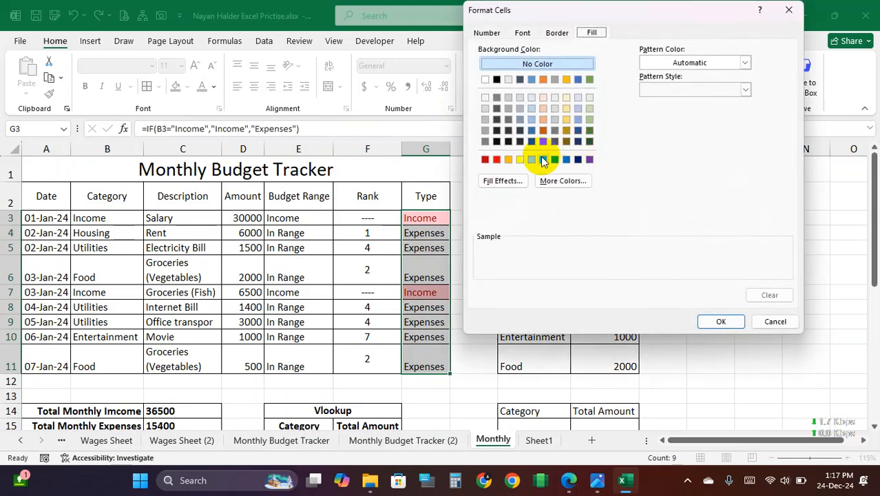
pyautogui.click(543, 159)
pyautogui.click(722, 322)
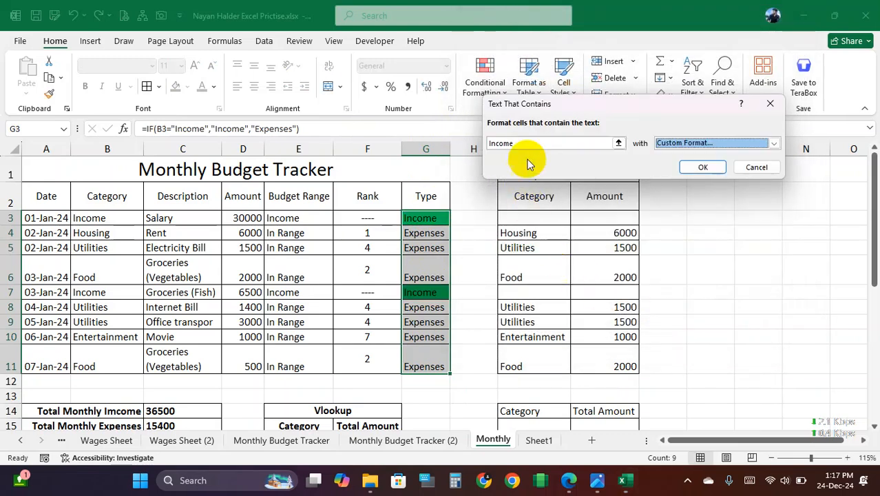
pyautogui.click(711, 166)
# Step: Add a second Text That Contains rule to G3:G11 that gives cells containing "Exp" a custom red fill
pyautogui.click(486, 86)
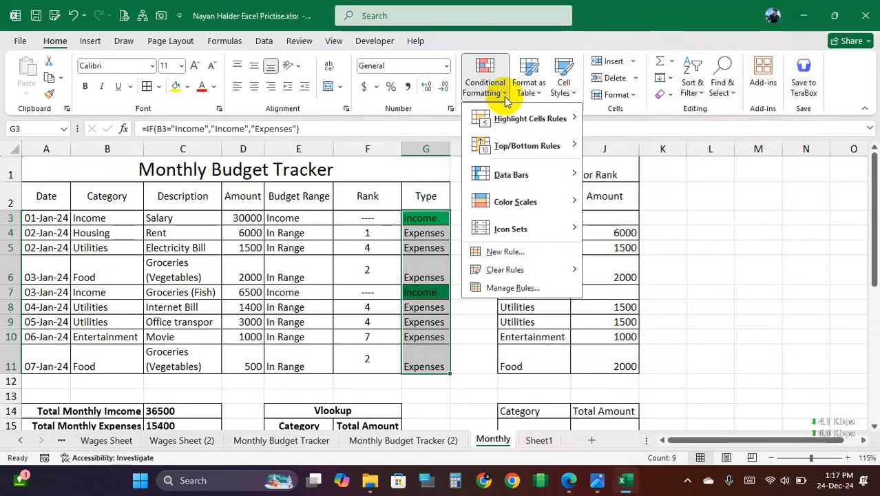
pyautogui.moveTo(564, 119)
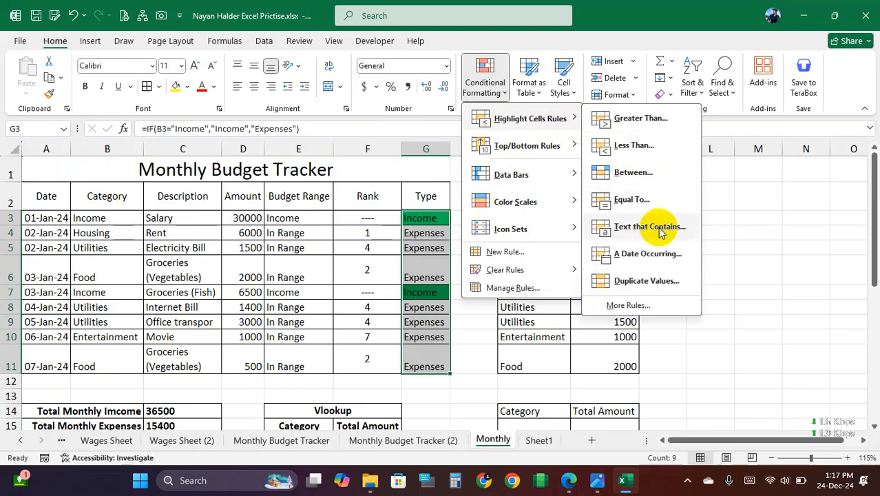
pyautogui.click(659, 226)
pyautogui.write('Exoe')
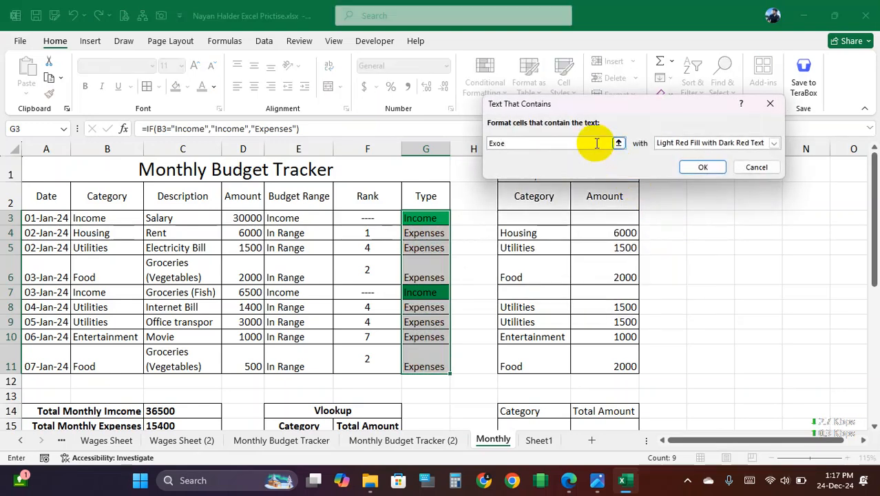
pyautogui.press('BackSpace')
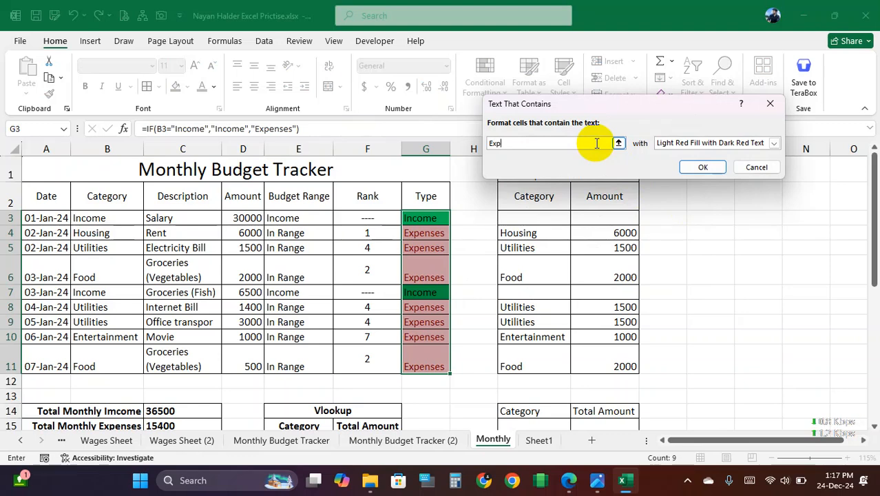
pyautogui.write('p')
pyautogui.click(664, 143)
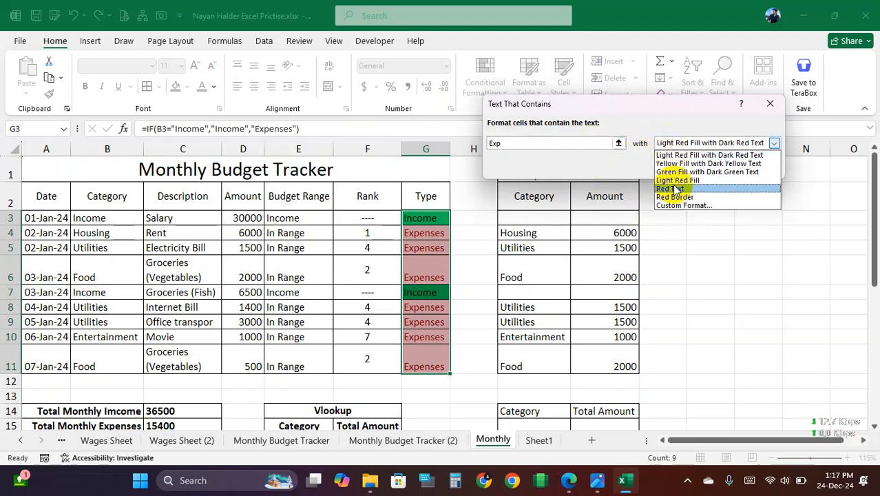
pyautogui.click(678, 205)
pyautogui.click(496, 160)
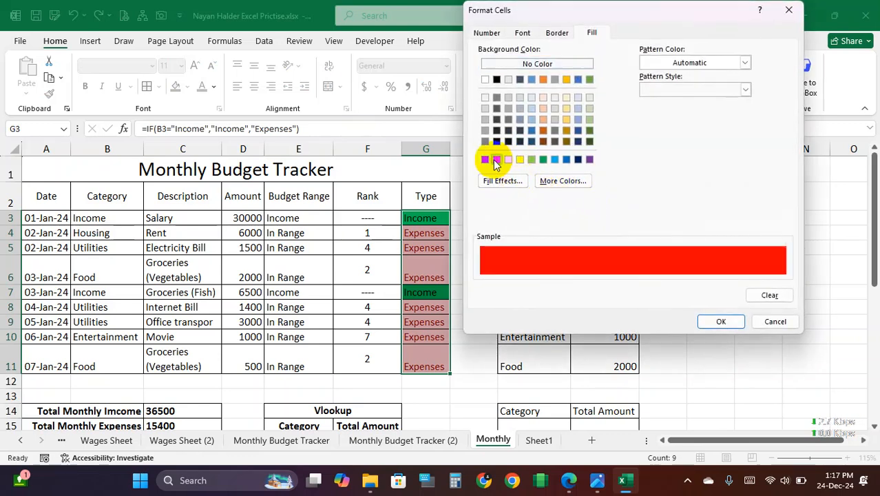
pyautogui.click(718, 322)
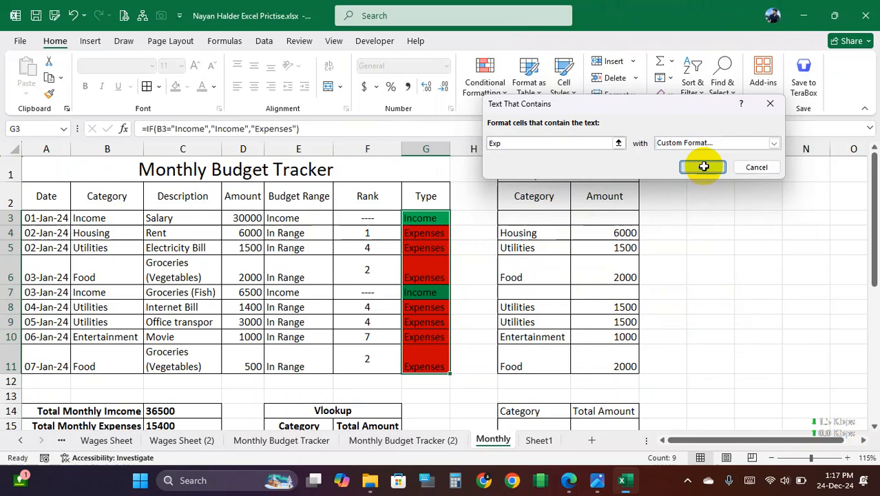
pyautogui.click(703, 167)
pyautogui.click(475, 265)
pyautogui.moveTo(428, 217); pyautogui.dragTo(427, 365)
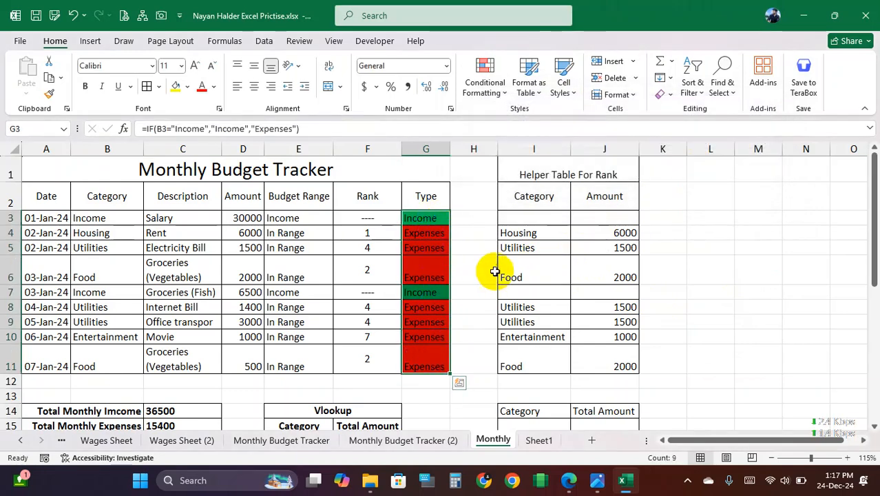
pyautogui.click(482, 269)
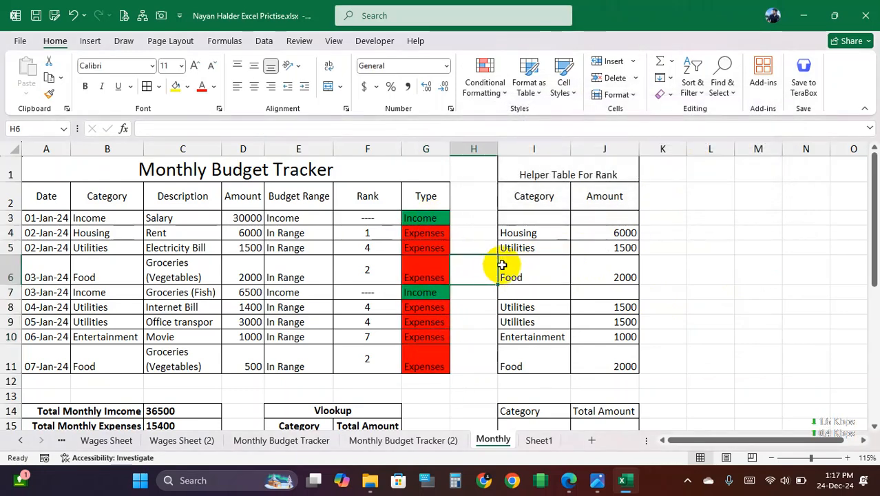
# Step: Review the category entries in B3:B11 alongside their descriptions
pyautogui.click(196, 251)
pyautogui.click(186, 276)
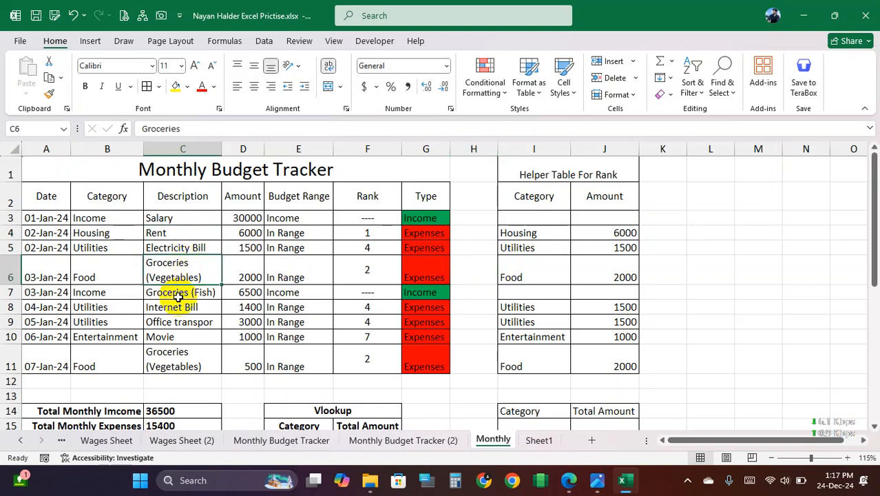
pyautogui.click(173, 248)
pyautogui.click(172, 233)
pyautogui.moveTo(116, 219); pyautogui.dragTo(92, 359)
pyautogui.click(112, 250)
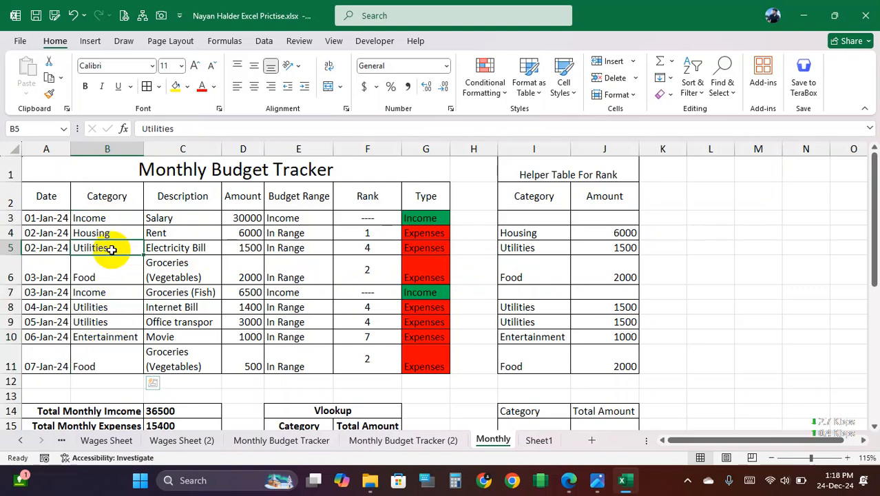
pyautogui.moveTo(118, 220); pyautogui.dragTo(97, 359)
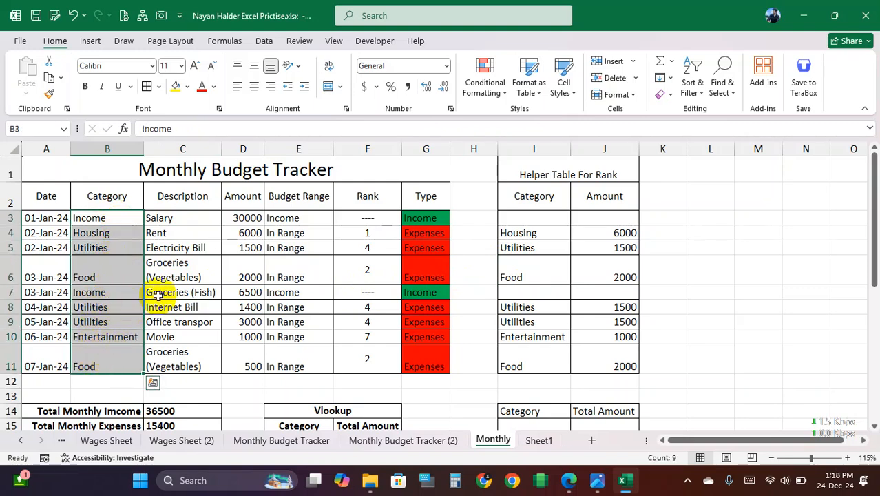
# Step: Switch to the F Excel 2.jpeg task photo and frame the date format and category validation instructions with a red rectangle on a screen capture
pyautogui.click(597, 486)
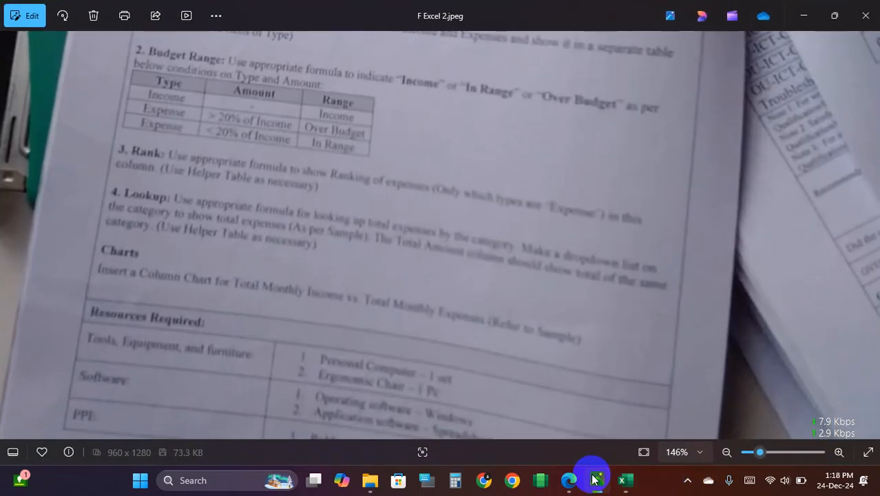
pyautogui.scroll(-5, 359, 260)
pyautogui.scroll(6, 402, 206)
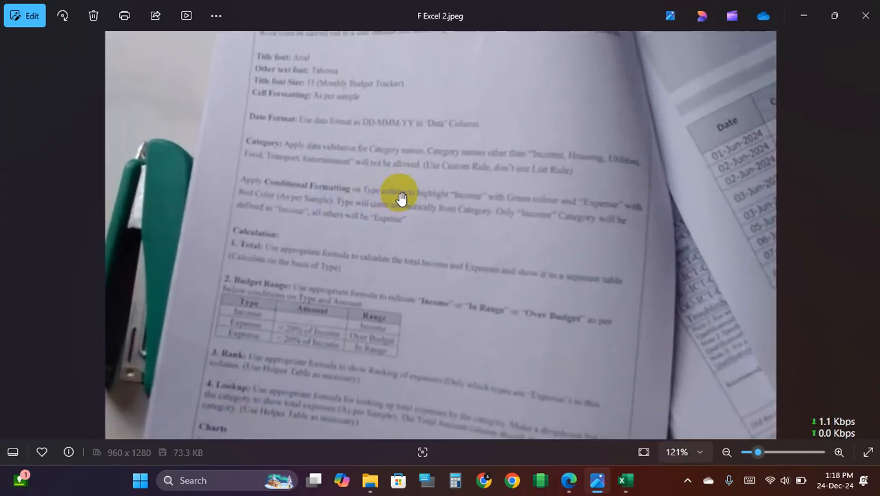
pyautogui.moveTo(426, 221); pyautogui.dragTo(385, 304)
pyautogui.press('super+shift+s')
pyautogui.moveTo(0, 95)
pyautogui.mouseDown()
pyautogui.moveTo(212, 275)
pyautogui.moveTo(861, 467)
pyautogui.mouseUp()
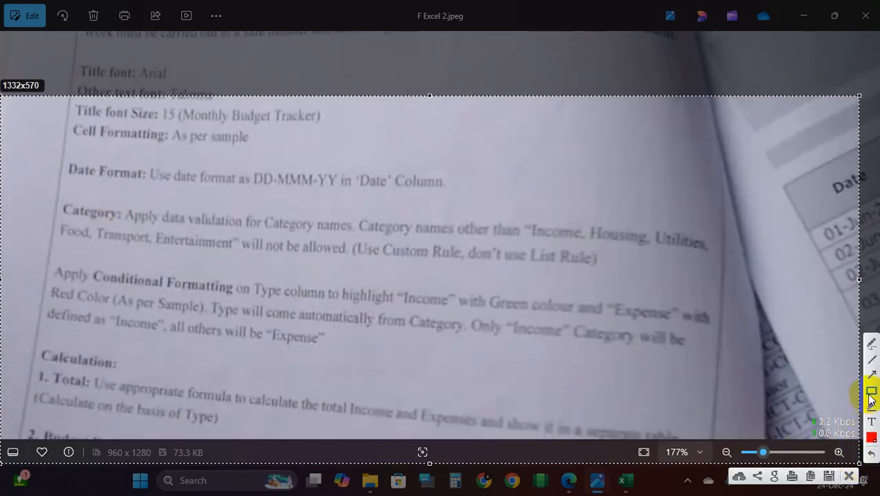
pyautogui.moveTo(25, 166)
pyautogui.mouseDown()
pyautogui.moveTo(456, 261)
pyautogui.moveTo(694, 283)
pyautogui.moveTo(739, 299)
pyautogui.mouseUp()
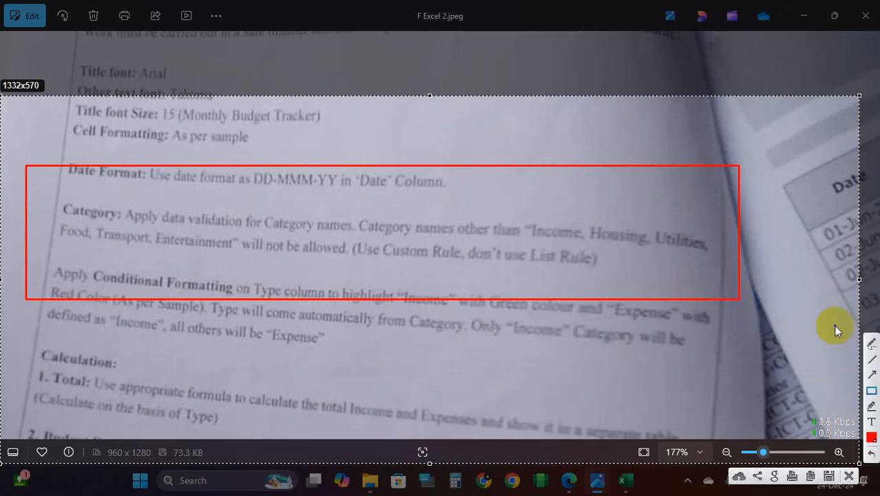
# Step: Mark the Category instruction with an arrow and frame the allowed names, Income, Housing, Utilities and Food, Transport, Entertainment, with red rectangles
pyautogui.click(872, 376)
pyautogui.moveTo(256, 168); pyautogui.dragTo(293, 210)
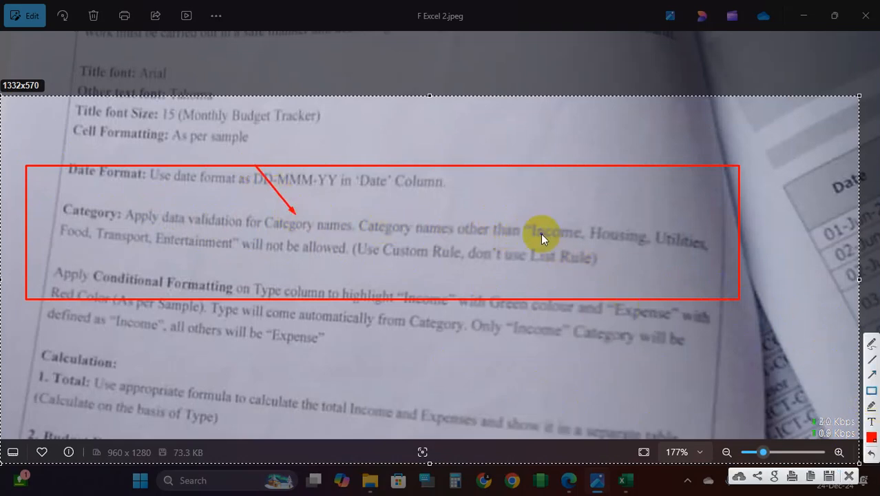
pyautogui.moveTo(524, 216)
pyautogui.mouseDown()
pyautogui.moveTo(560, 237)
pyautogui.moveTo(710, 251)
pyautogui.mouseUp()
pyautogui.moveTo(54, 218); pyautogui.dragTo(231, 257)
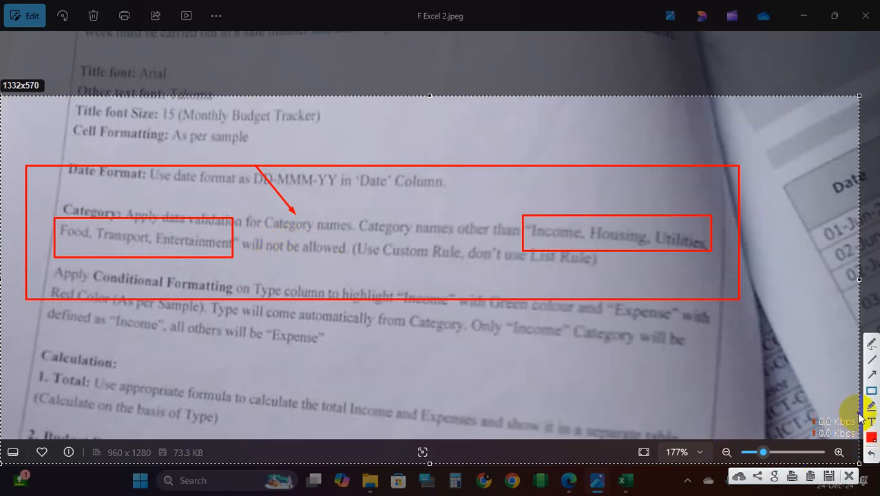
# Step: Point red arrows at the words "allowed", "Custom Rule" and "List Rule" in the Category instruction, and discard the annotated screen capture
pyautogui.click(871, 374)
pyautogui.moveTo(377, 284); pyautogui.dragTo(321, 254)
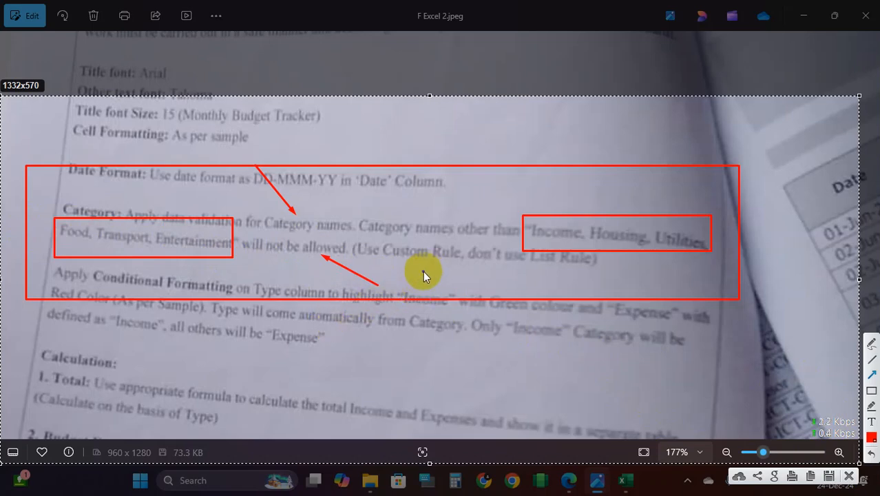
pyautogui.moveTo(410, 334); pyautogui.dragTo(399, 264)
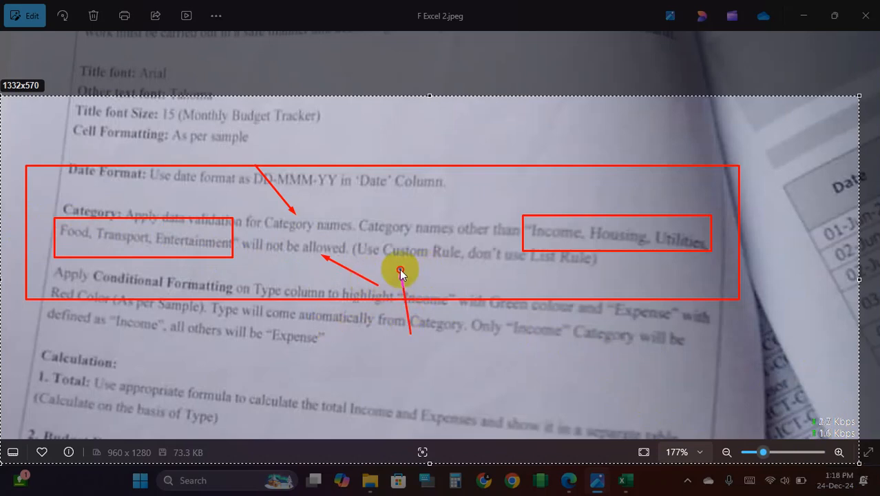
pyautogui.moveTo(647, 333); pyautogui.dragTo(549, 267)
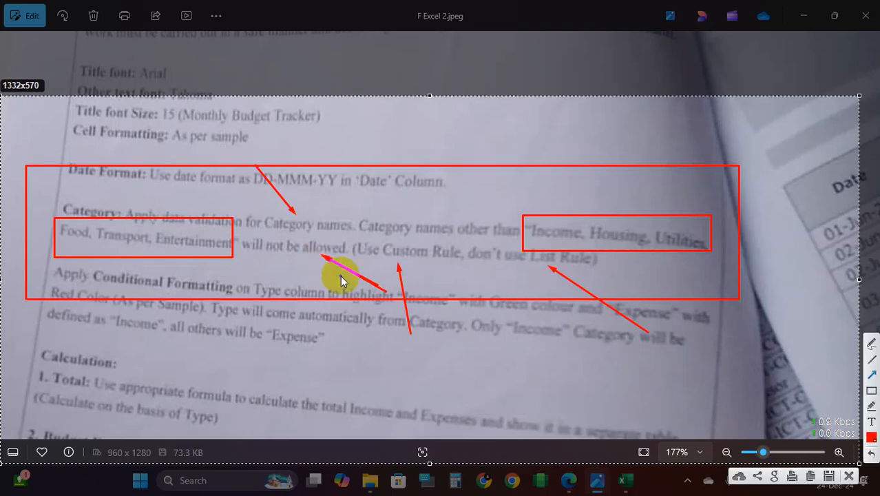
pyautogui.moveTo(384, 299); pyautogui.dragTo(324, 257)
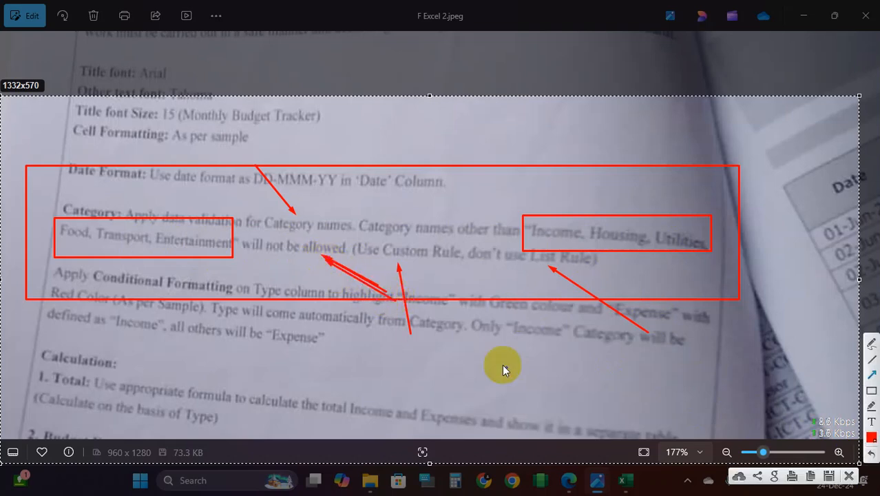
pyautogui.click(851, 475)
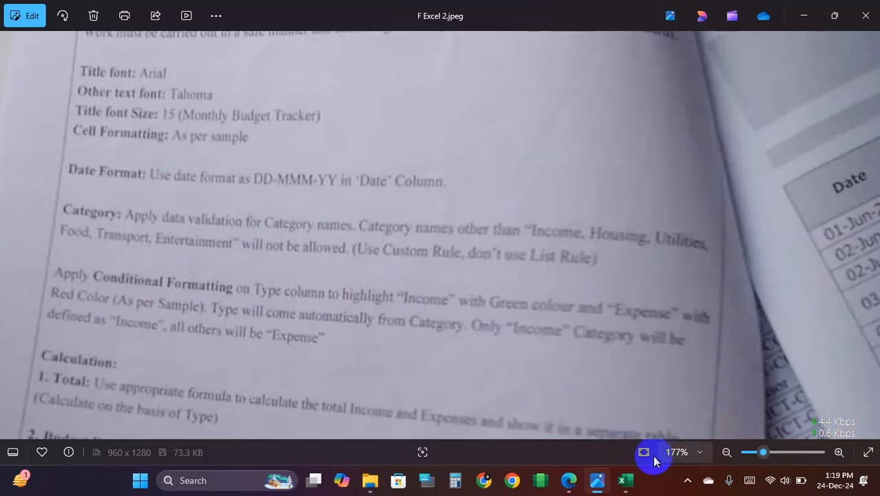
# Step: Switch to the Excel workbook, clear the data validation settings for category cells B3:B11 and choose the Custom criteria
pyautogui.click(624, 481)
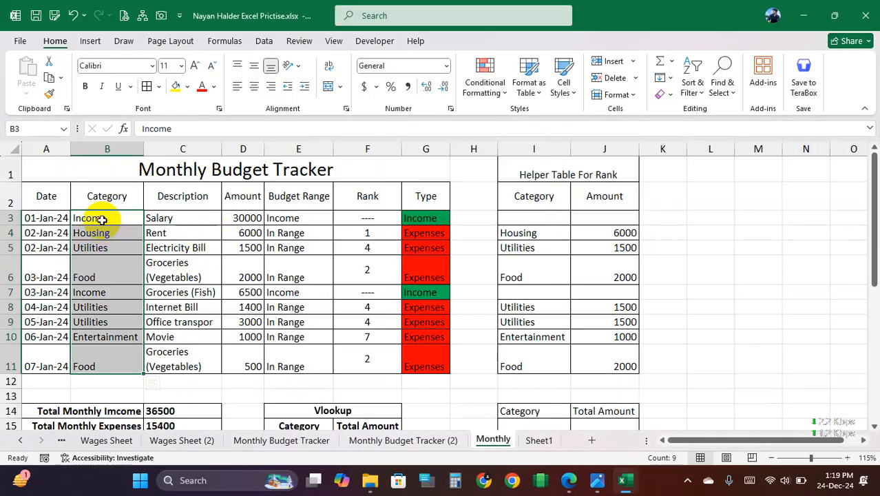
pyautogui.click(263, 43)
pyautogui.click(568, 95)
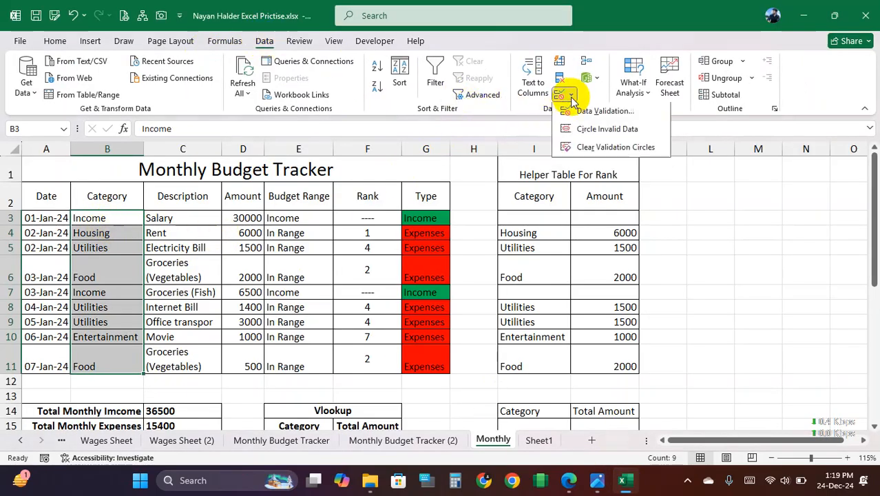
pyautogui.click(592, 112)
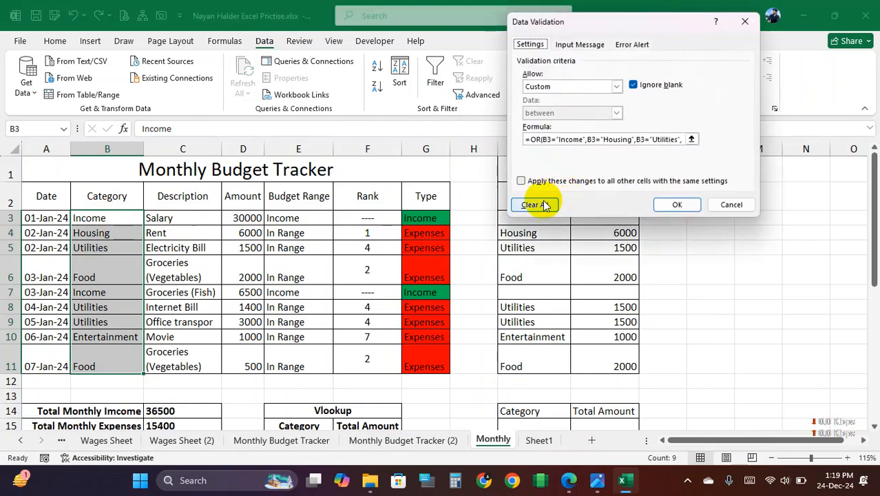
pyautogui.click(542, 206)
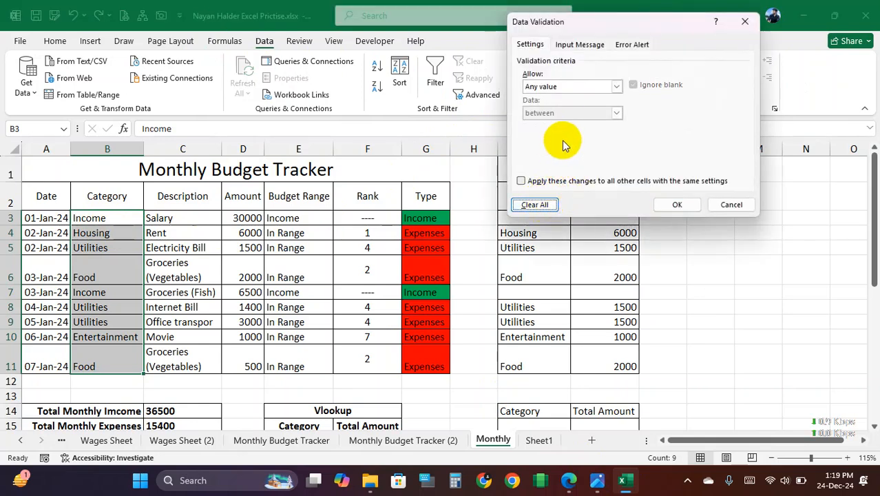
pyautogui.click(590, 89)
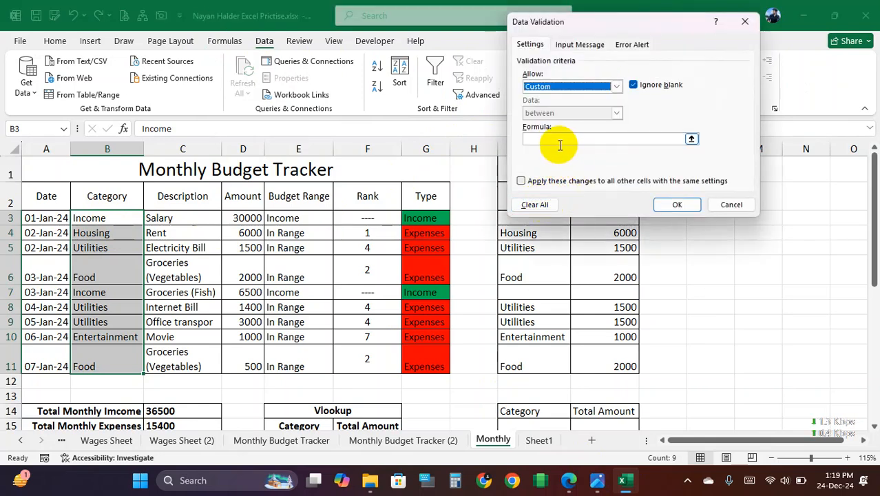
pyautogui.click(558, 138)
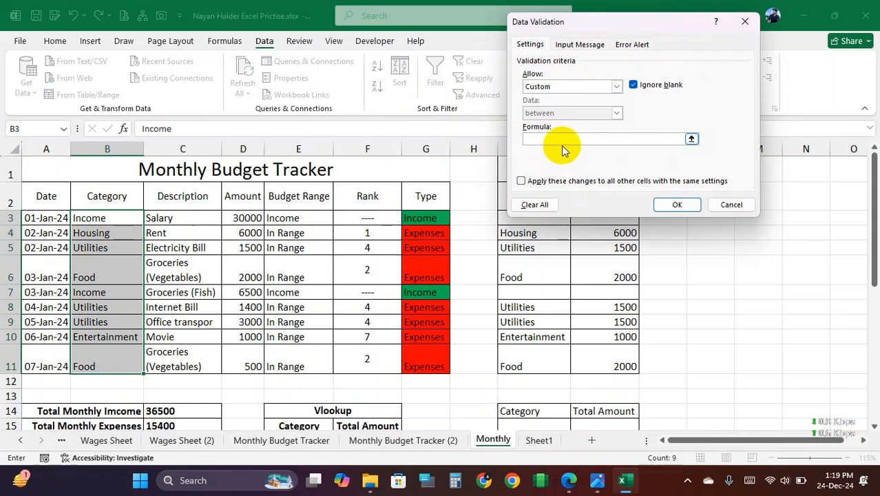
# Step: Write the validation conditions =B3="Income",B3="Housing" as the custom formula for the category cells
pyautogui.click(107, 218)
pyautogui.write('=')
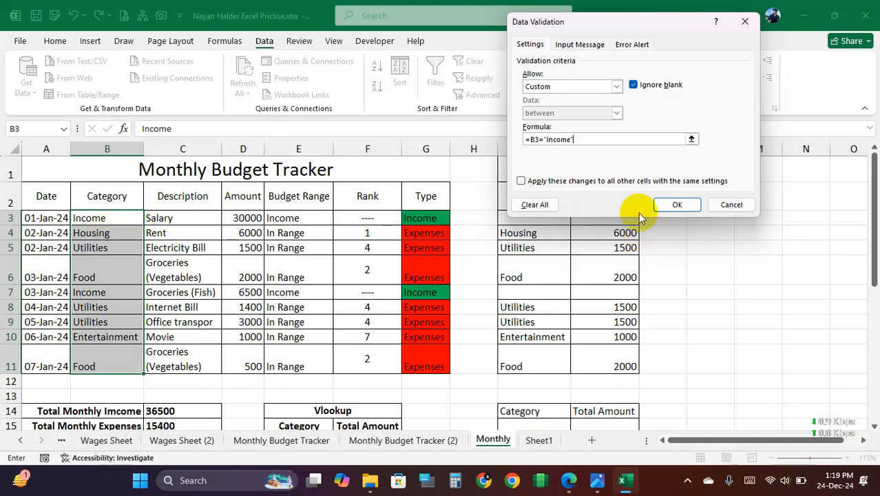
pyautogui.write(',')
pyautogui.click(107, 218)
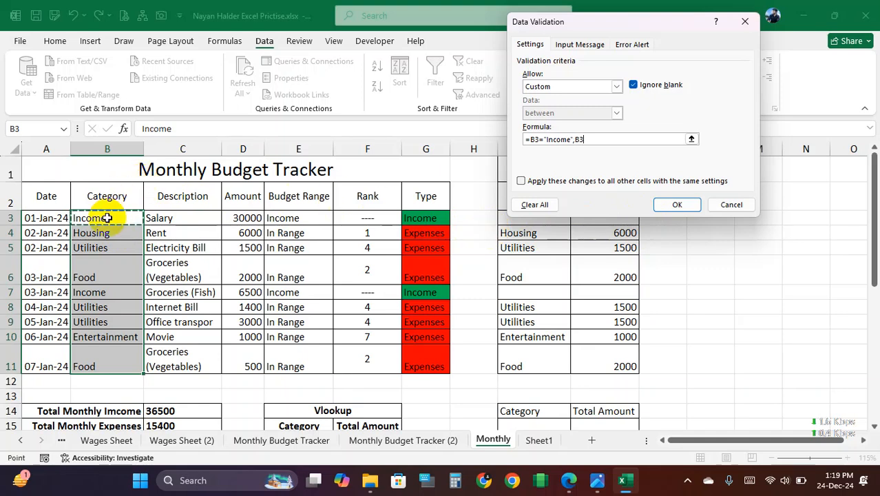
pyautogui.write('="Housing')
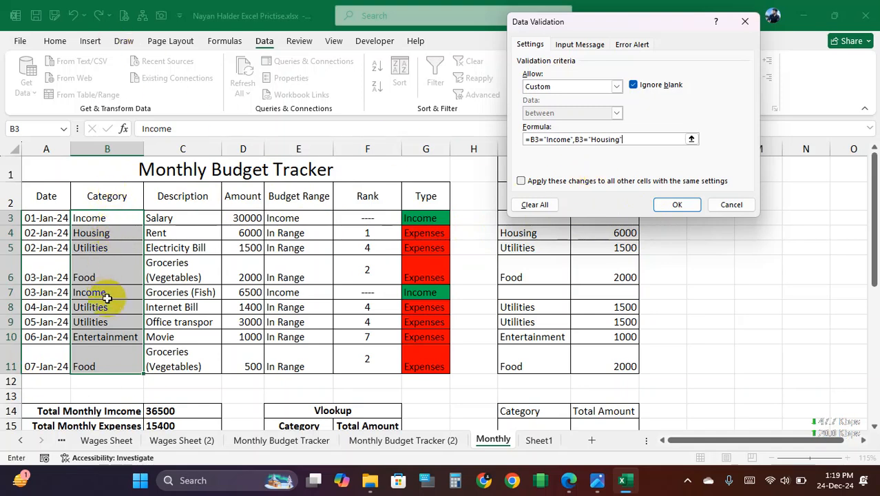
# Step: Wrap the Income and Housing conditions in an OR function, and cancel the data validation edit
pyautogui.moveTo(634, 139); pyautogui.dragTo(529, 138)
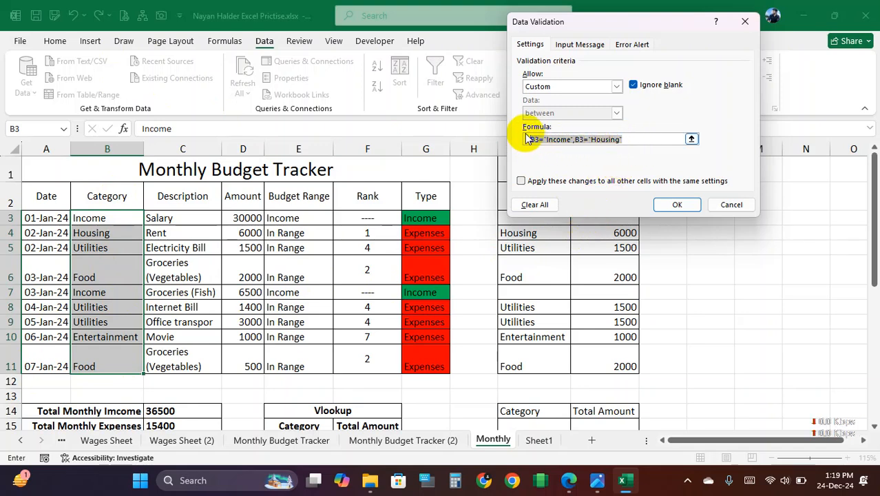
pyautogui.click(529, 137)
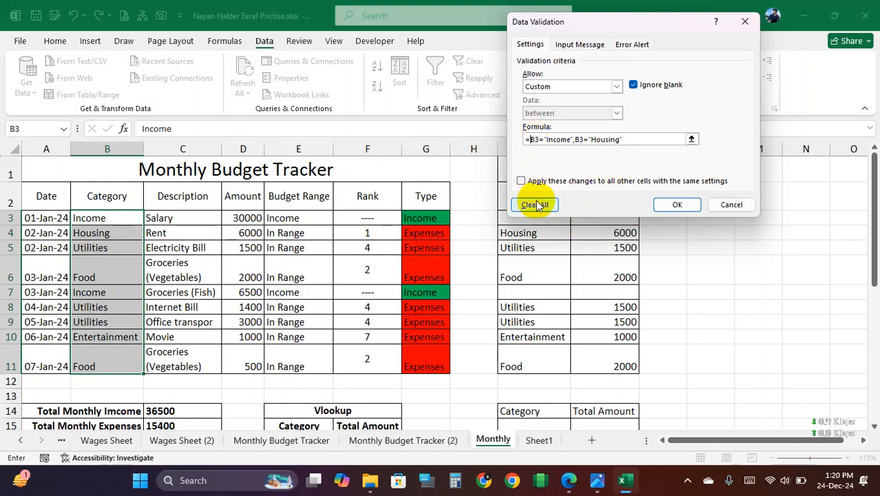
pyautogui.write('or(')
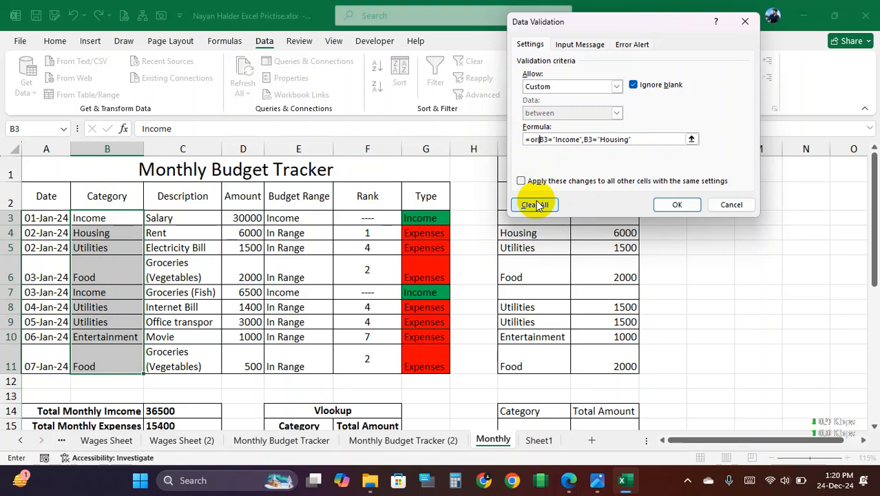
pyautogui.click(646, 141)
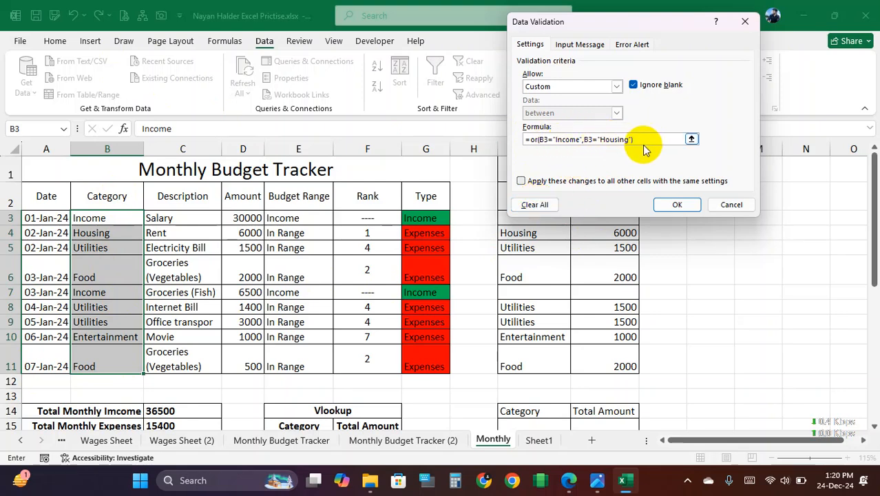
pyautogui.click(726, 206)
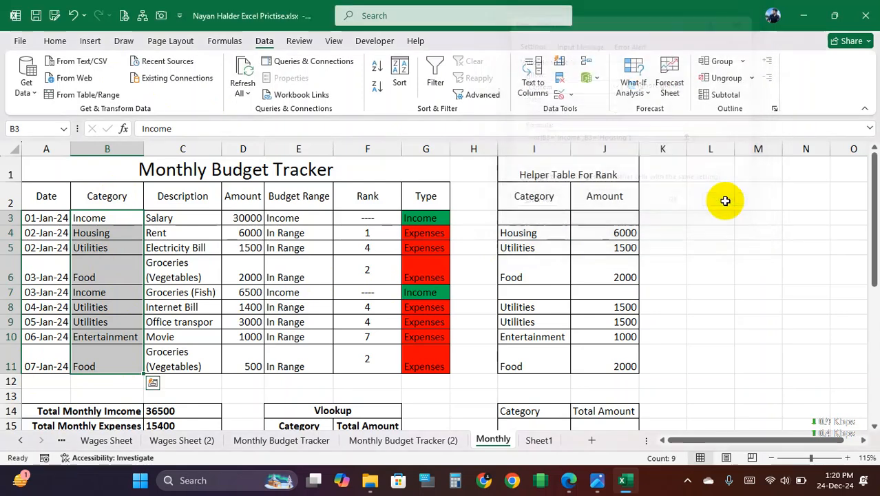
# Step: Examine the existing custom OR formula in the data validation of B3:B11 through its last condition, leaving the settings as they are
pyautogui.click(571, 95)
pyautogui.click(589, 109)
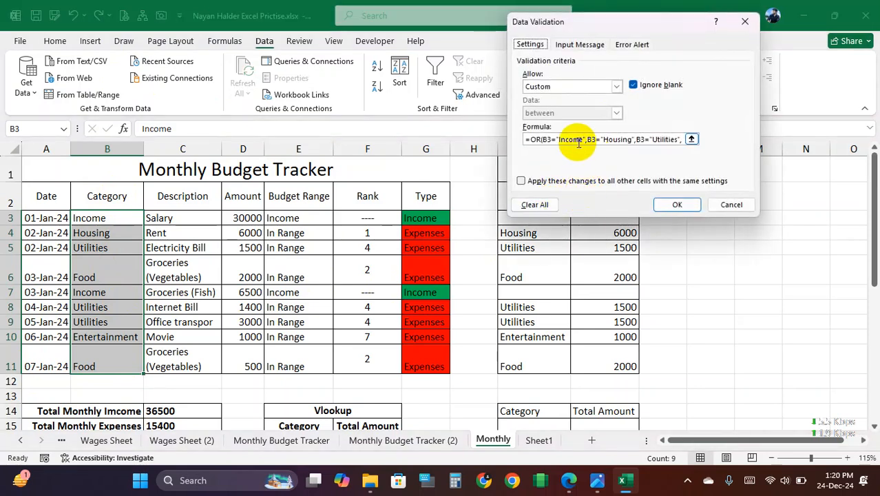
pyautogui.moveTo(541, 139); pyautogui.dragTo(691, 138)
pyautogui.click(549, 139)
pyautogui.click(660, 139)
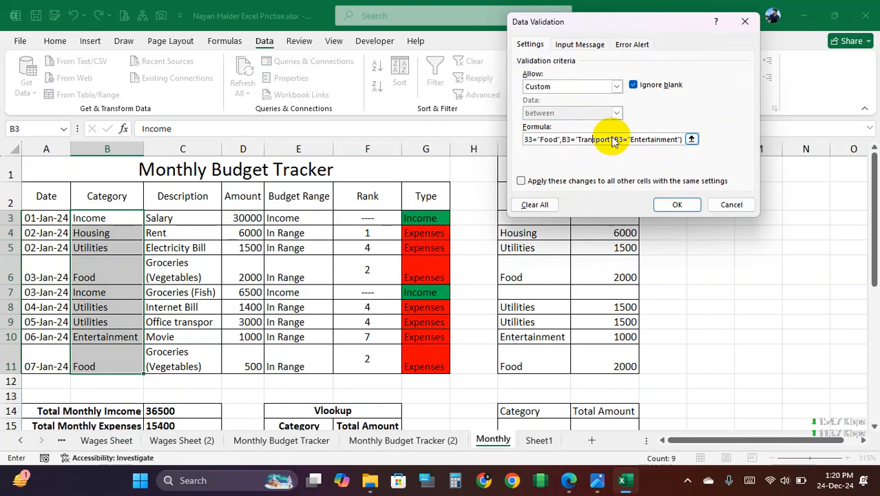
pyautogui.click(724, 203)
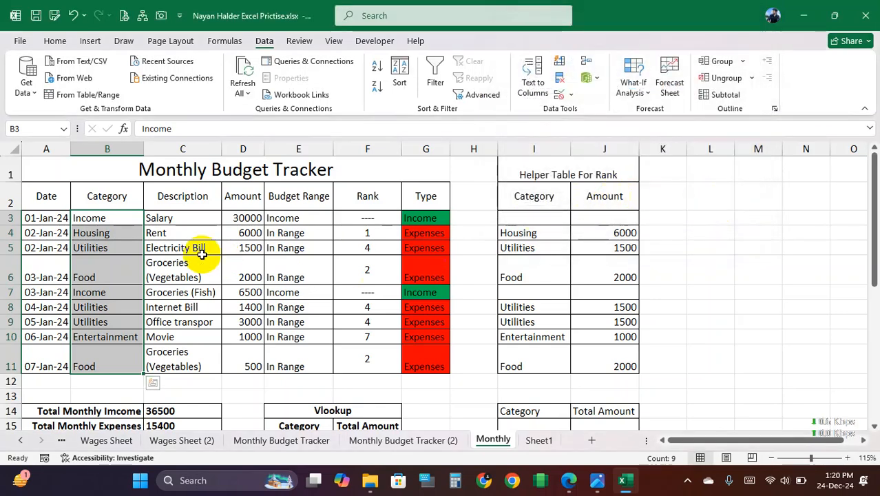
# Step: Review the Description, Amount, Budget Range and Rank entries in rows 3 to 11 of the budget table
pyautogui.click(191, 218)
pyautogui.click(191, 232)
pyautogui.moveTo(192, 218); pyautogui.dragTo(185, 365)
pyautogui.click(196, 277)
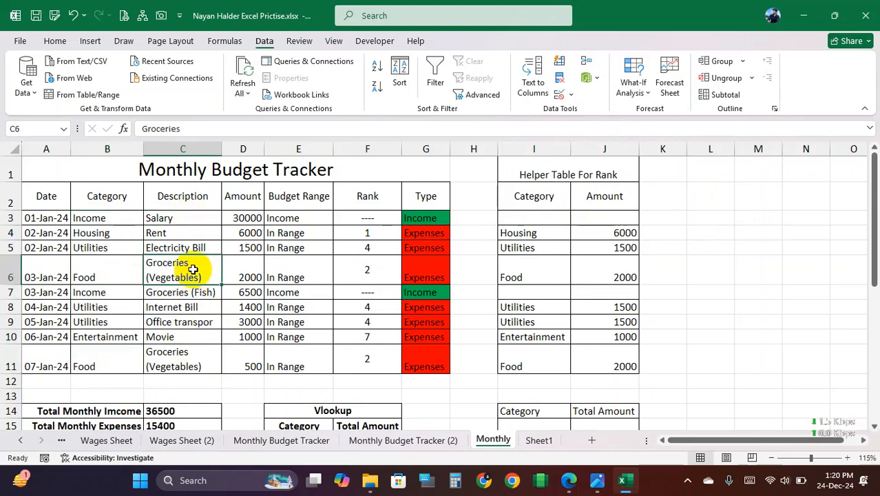
pyautogui.click(187, 219)
pyautogui.moveTo(238, 218); pyautogui.dragTo(246, 352)
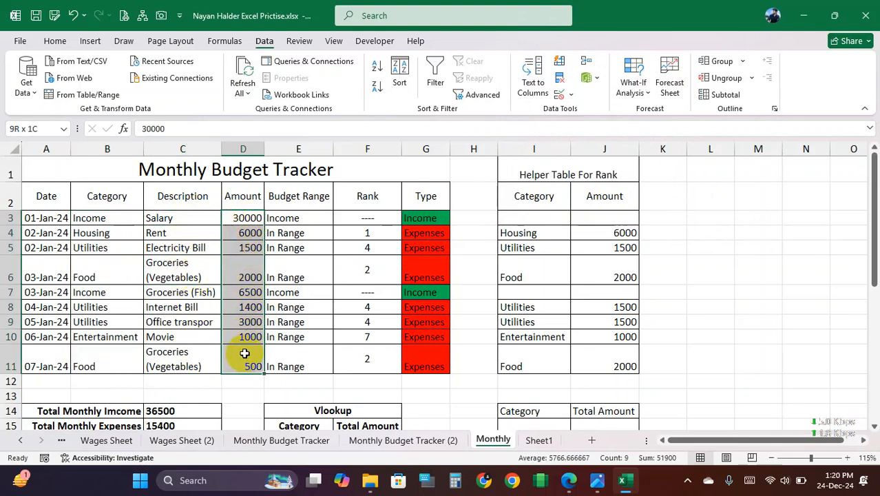
pyautogui.click(287, 219)
pyautogui.moveTo(286, 233); pyautogui.dragTo(288, 358)
pyautogui.moveTo(367, 220); pyautogui.dragTo(374, 355)
pyautogui.scroll(-1, 318, 341)
pyautogui.scroll(1, 320, 338)
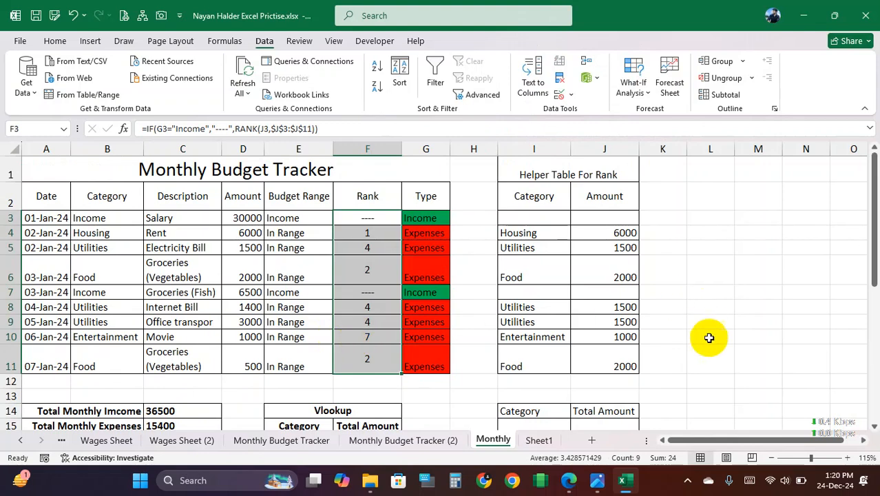